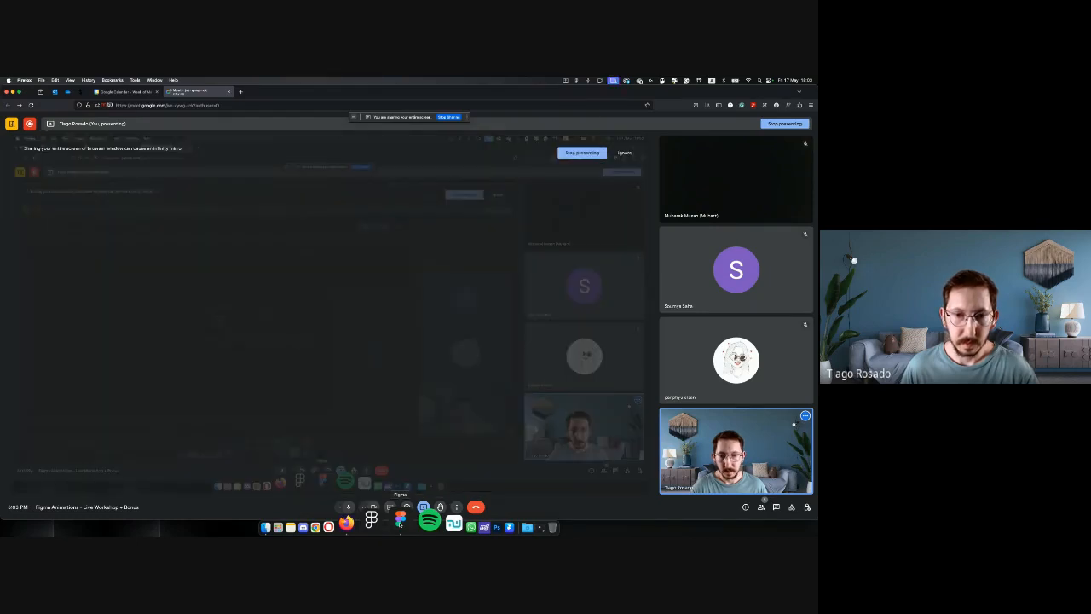
Switch to Figma and preview the slider prototype by moving forward and back through its Lemon, Strawberry and Apple slides
{"action": "left_click", "coordinate": [400, 522]}
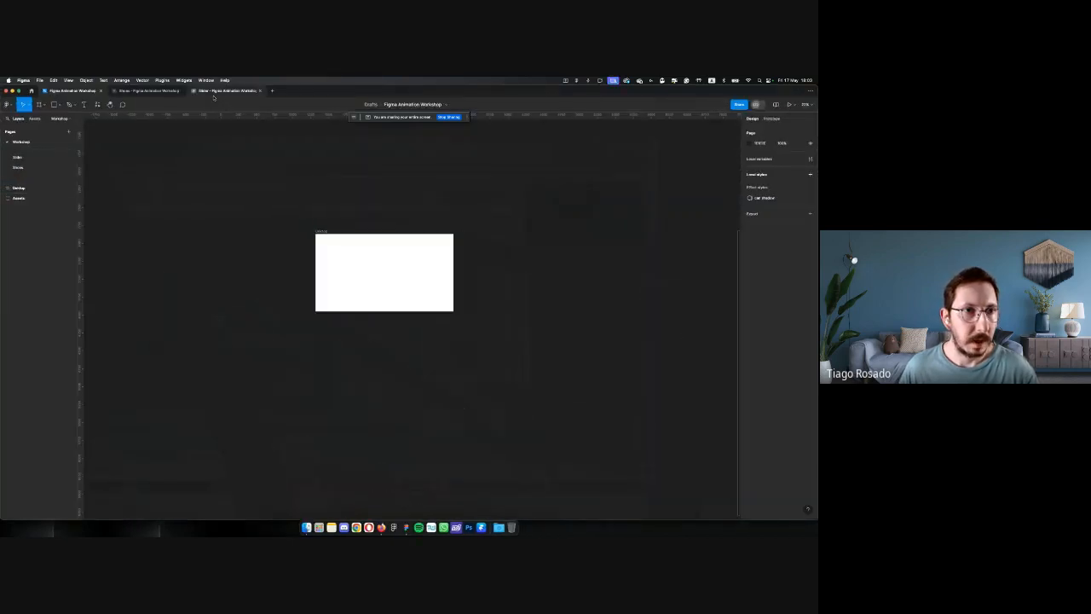
{"action": "mouse_move", "coordinate": [214, 96]}
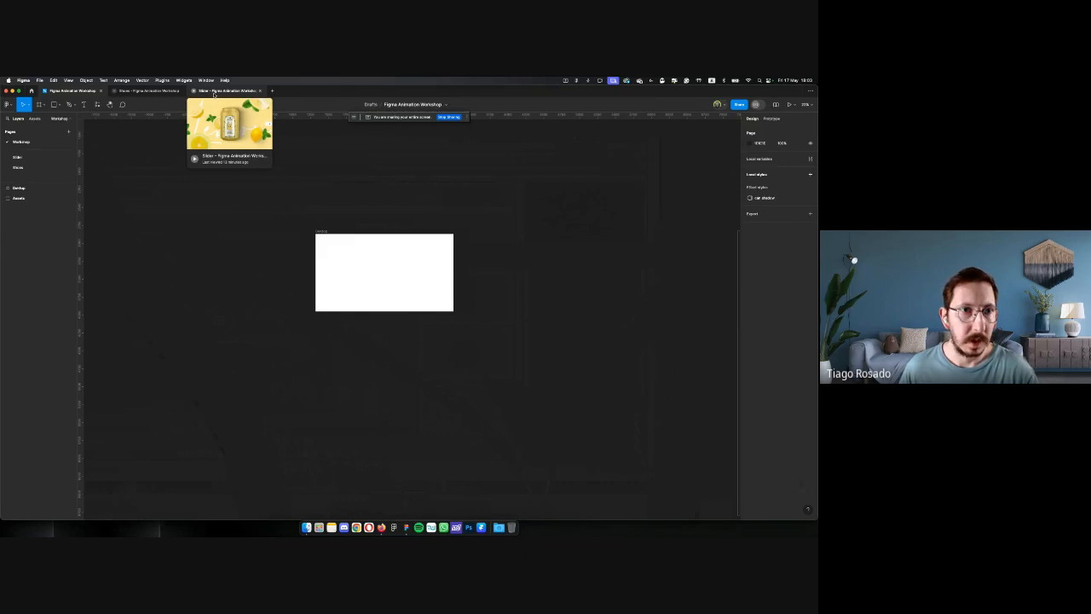
{"action": "left_click", "coordinate": [214, 95]}
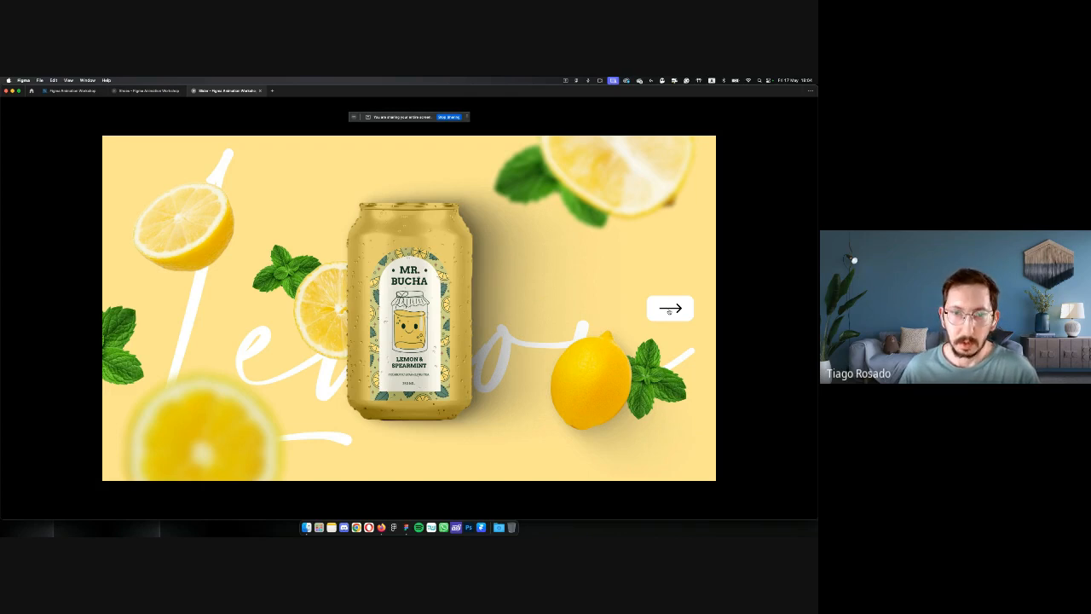
{"action": "left_click", "coordinate": [670, 310]}
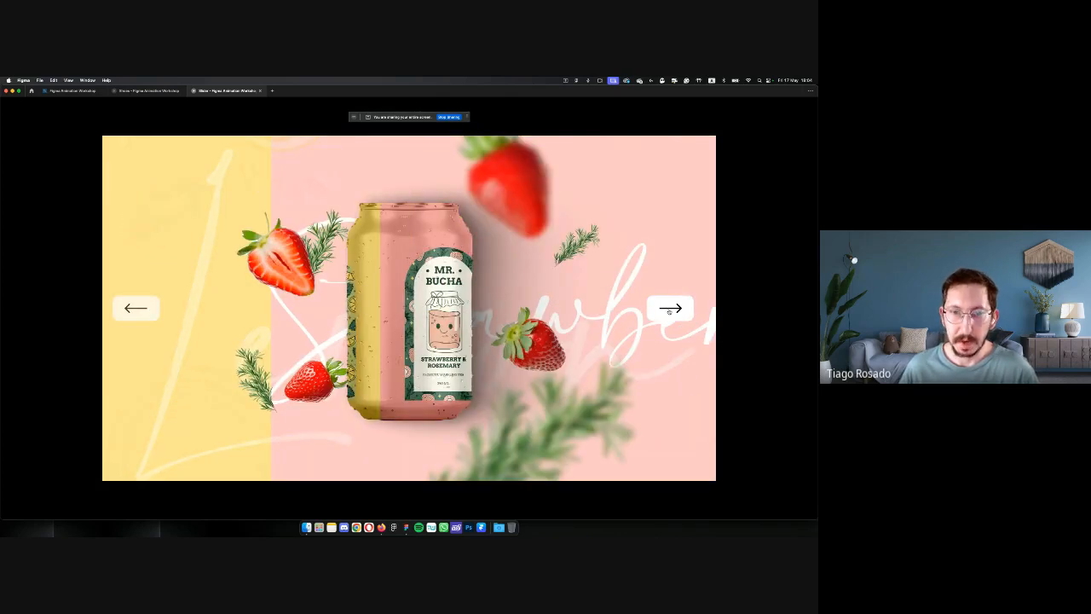
{"action": "left_click", "coordinate": [669, 310]}
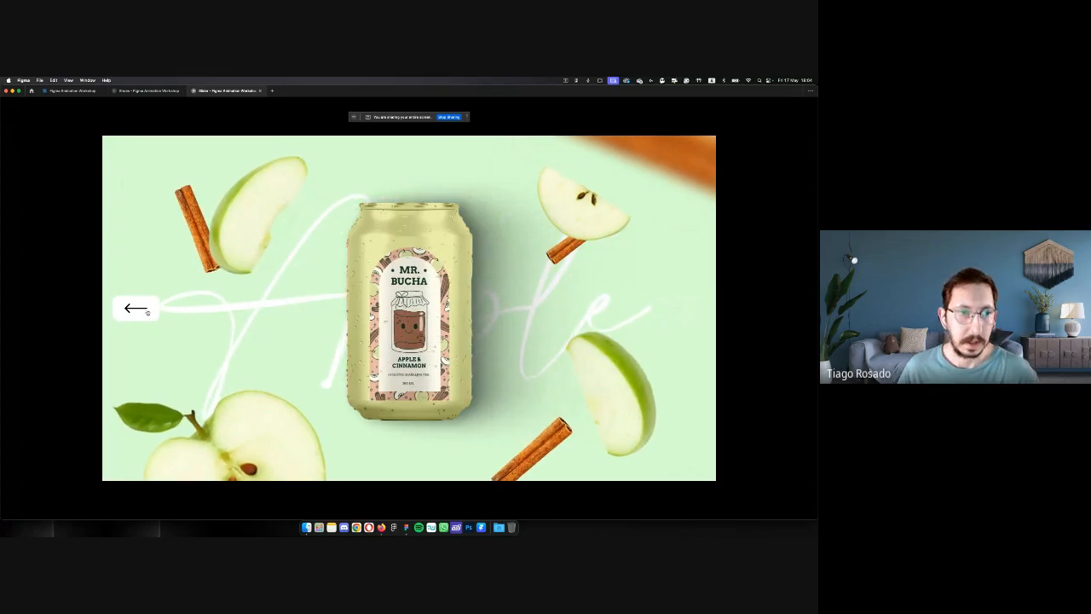
{"action": "left_click", "coordinate": [146, 312]}
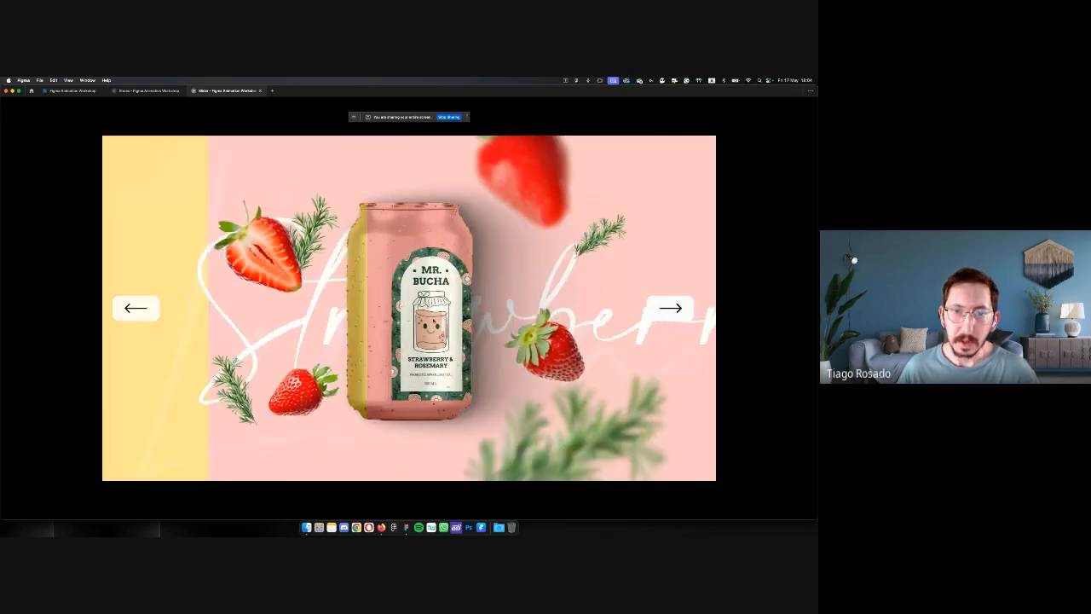
{"action": "left_click", "coordinate": [658, 309]}
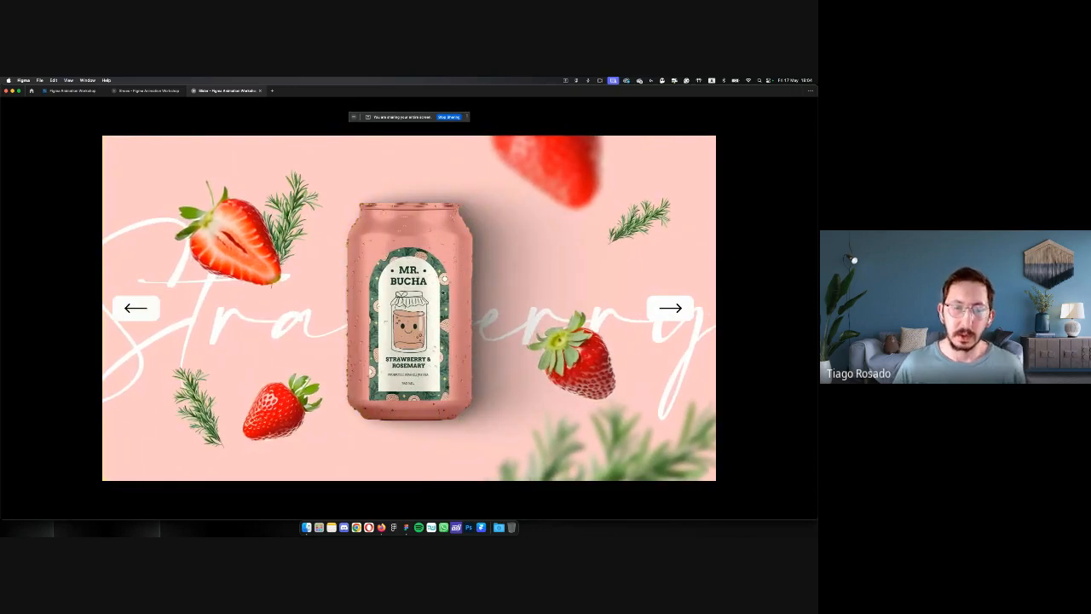
{"action": "left_click", "coordinate": [663, 308]}
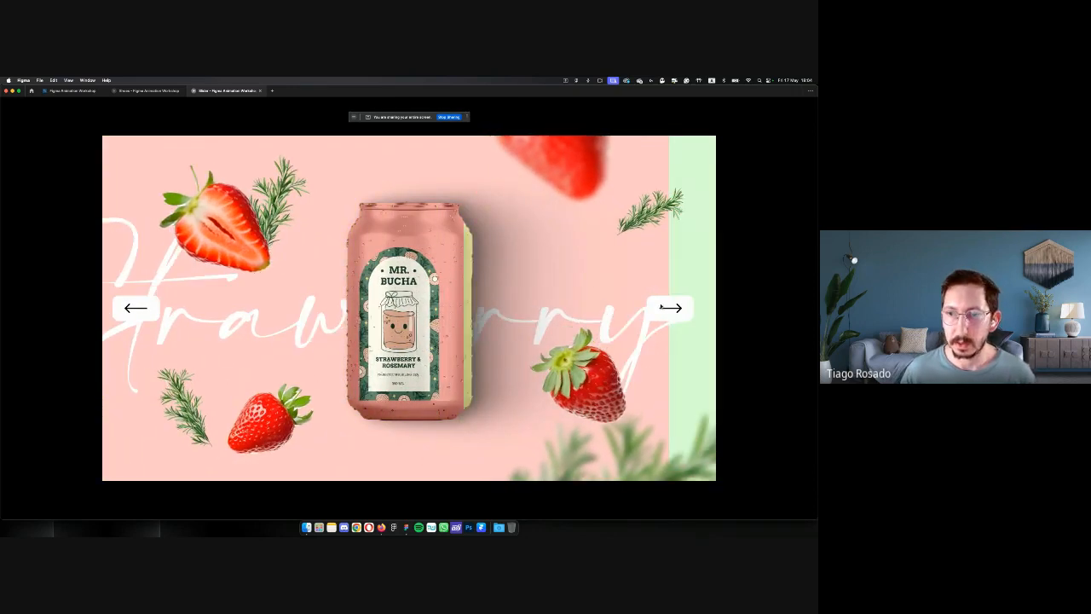
Preview the shoes prototype by triggering the expanding animations of the AIRMAX, SB and Running panels
{"action": "left_click", "coordinate": [147, 90]}
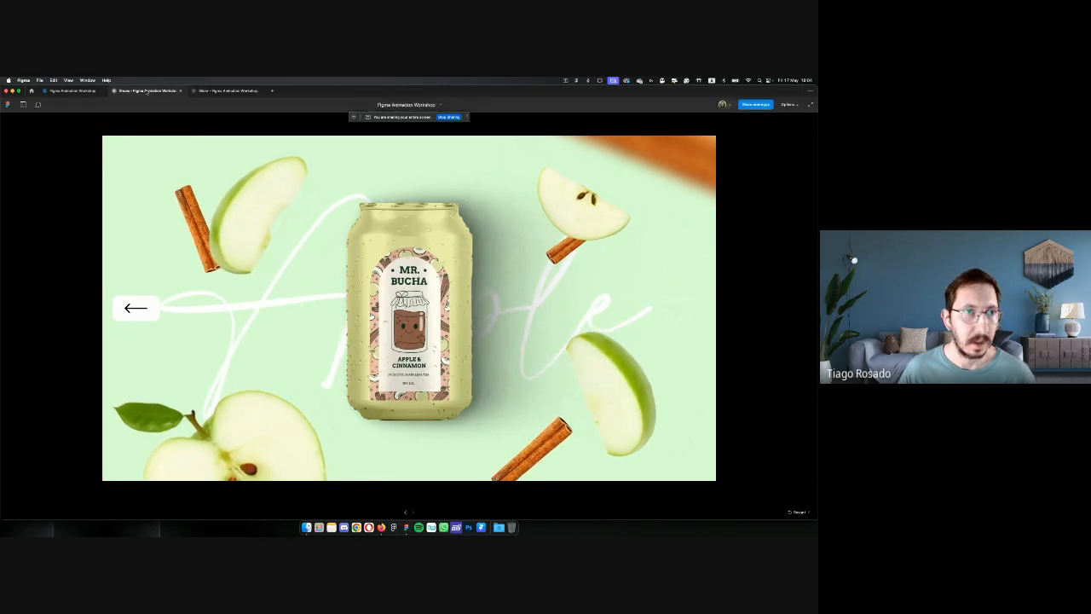
{"action": "left_click", "coordinate": [82, 182]}
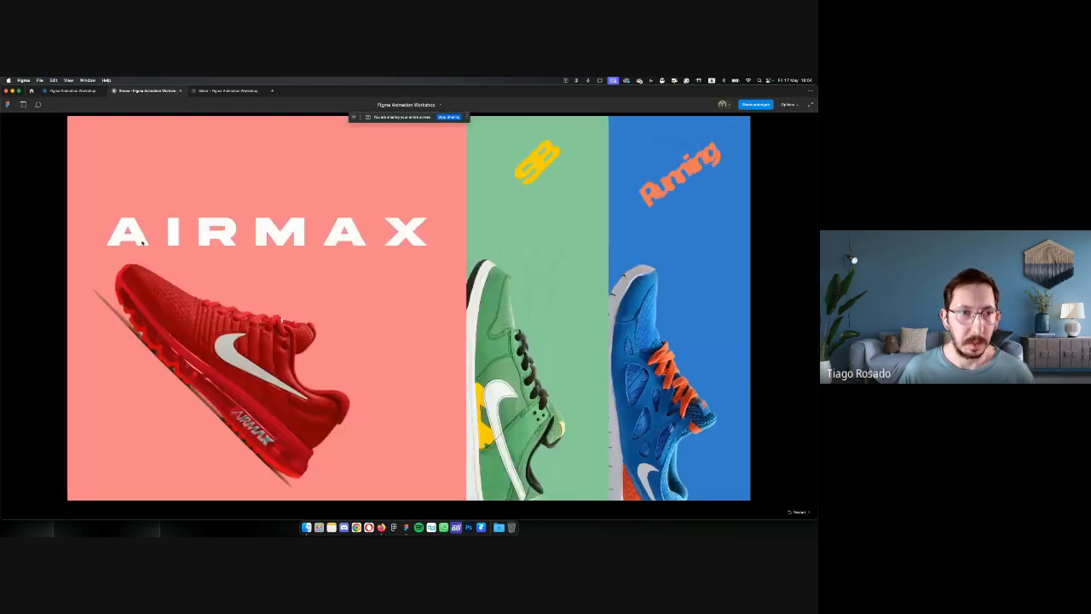
{"action": "left_click", "coordinate": [652, 288]}
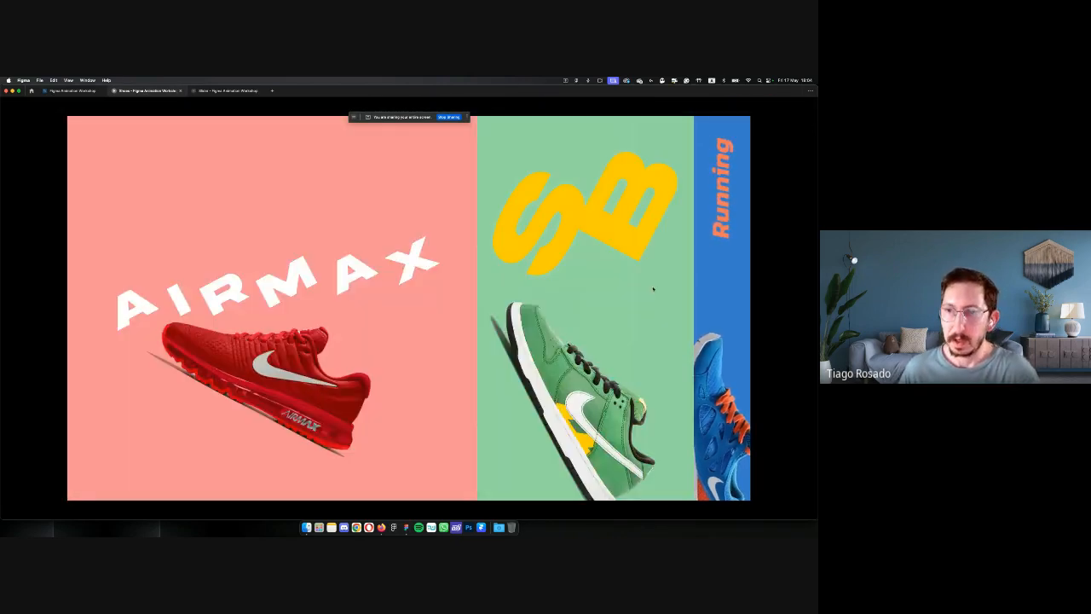
{"action": "left_click", "coordinate": [716, 304]}
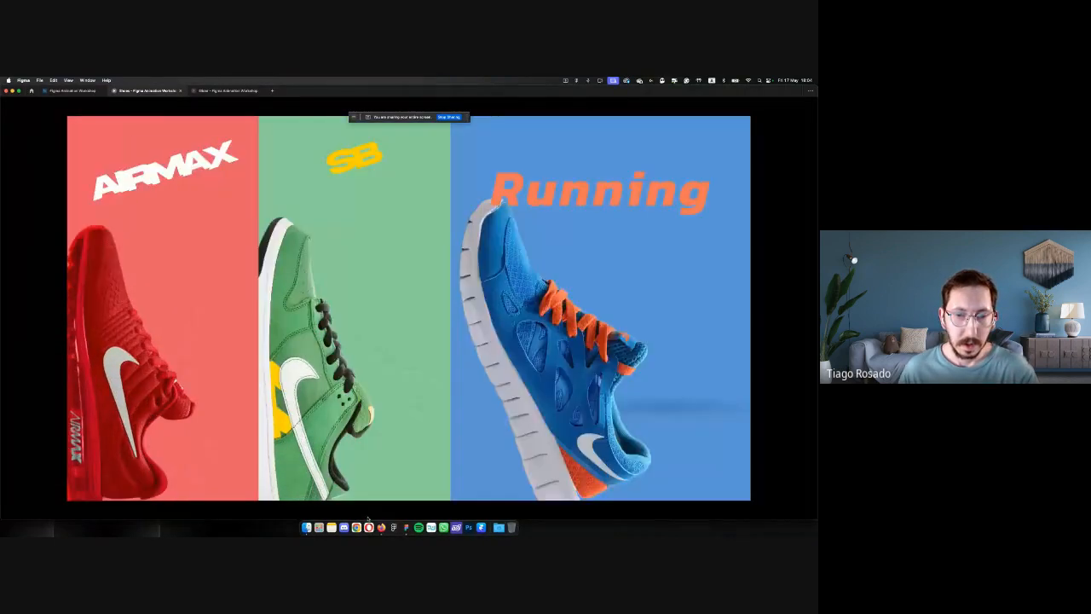
{"action": "mouse_move", "coordinate": [384, 413]}
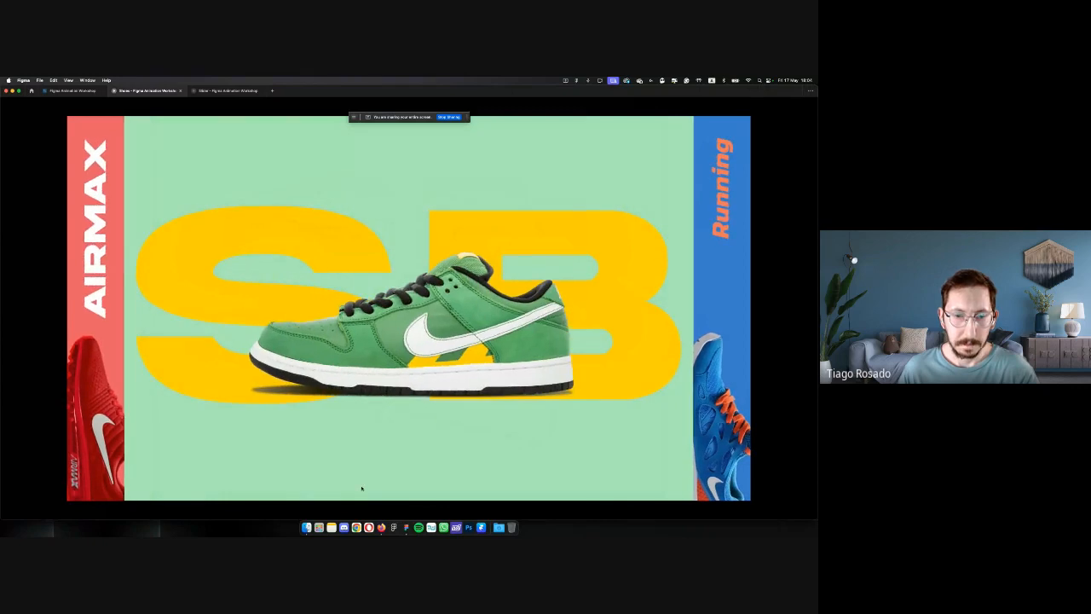
{"action": "mouse_move", "coordinate": [193, 448]}
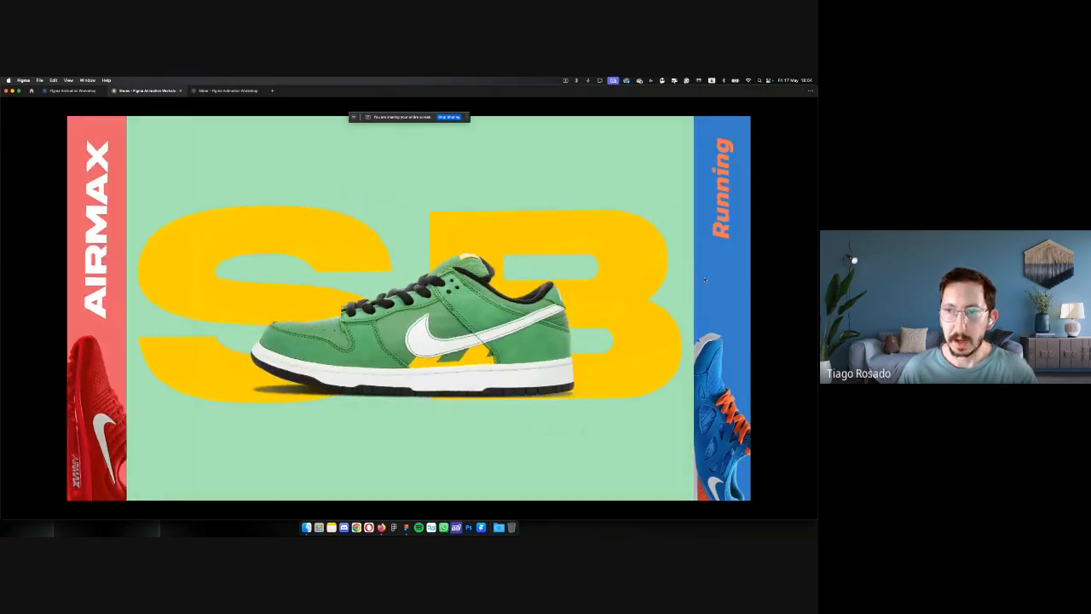
{"action": "mouse_move", "coordinate": [718, 277]}
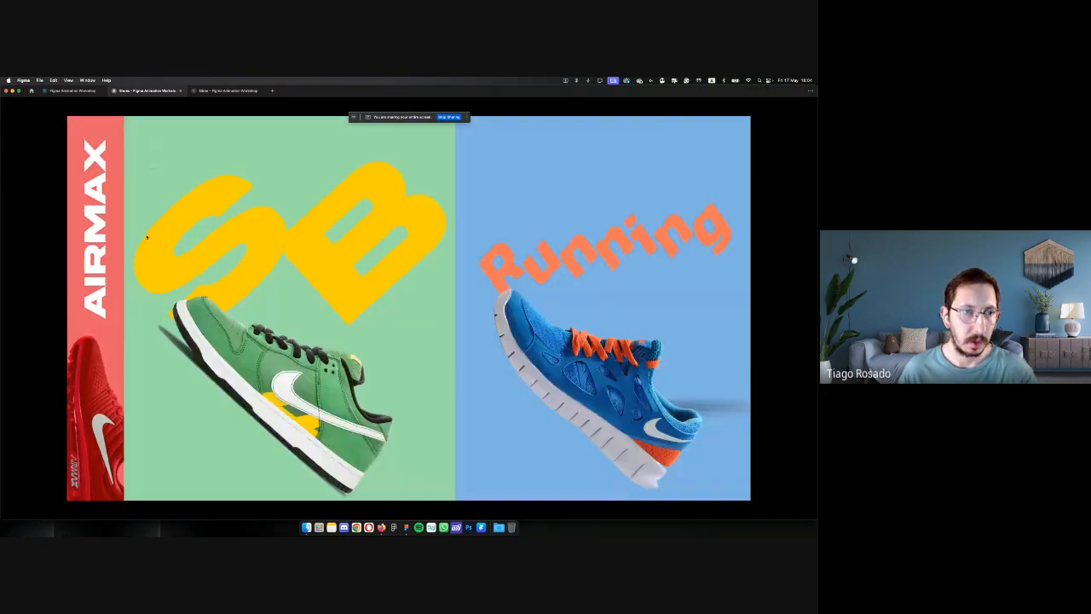
{"action": "mouse_move", "coordinate": [107, 205]}
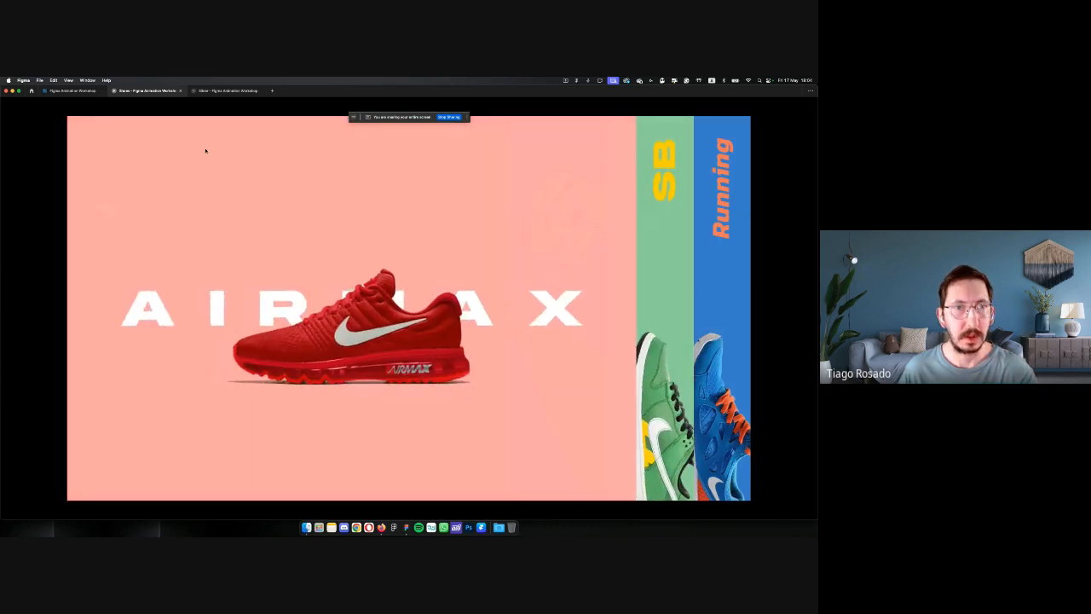
{"action": "mouse_move", "coordinate": [214, 108]}
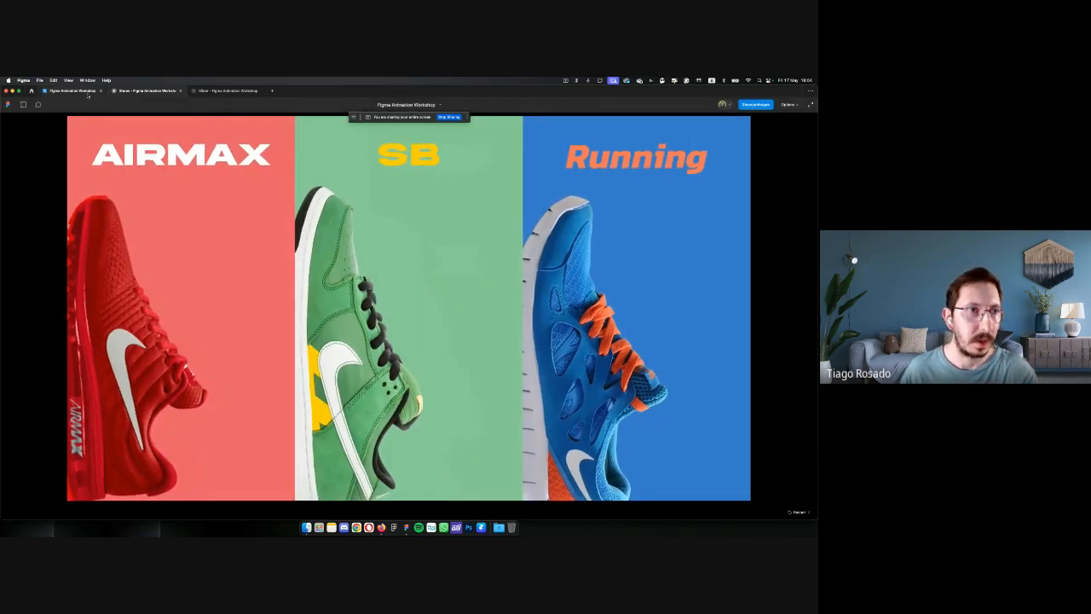
Return to the workshop design file and draw a square about 280 px wide near the left side of the white frame
{"action": "left_click", "coordinate": [84, 92]}
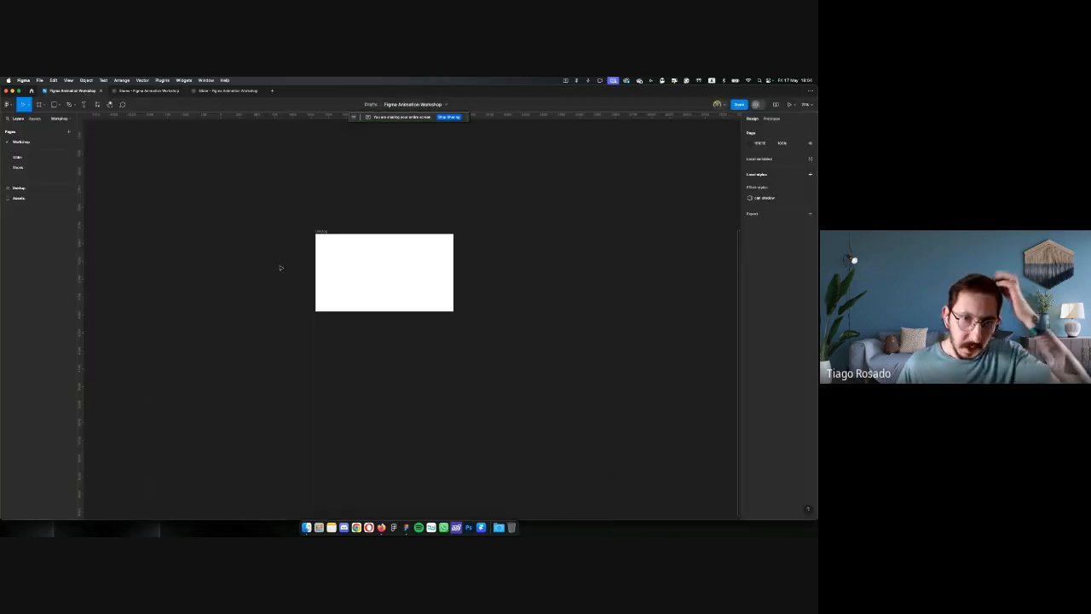
{"action": "scroll", "coordinate": [350, 217], "scroll_direction": "up", "scroll_amount": 3}
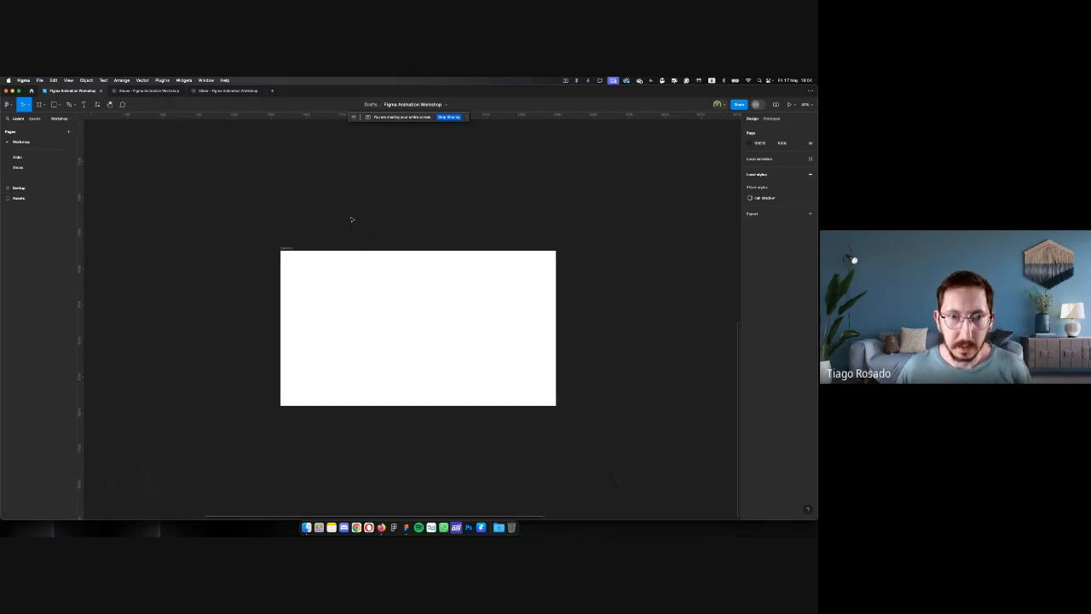
{"action": "scroll", "coordinate": [351, 219], "scroll_direction": "down", "scroll_amount": 1}
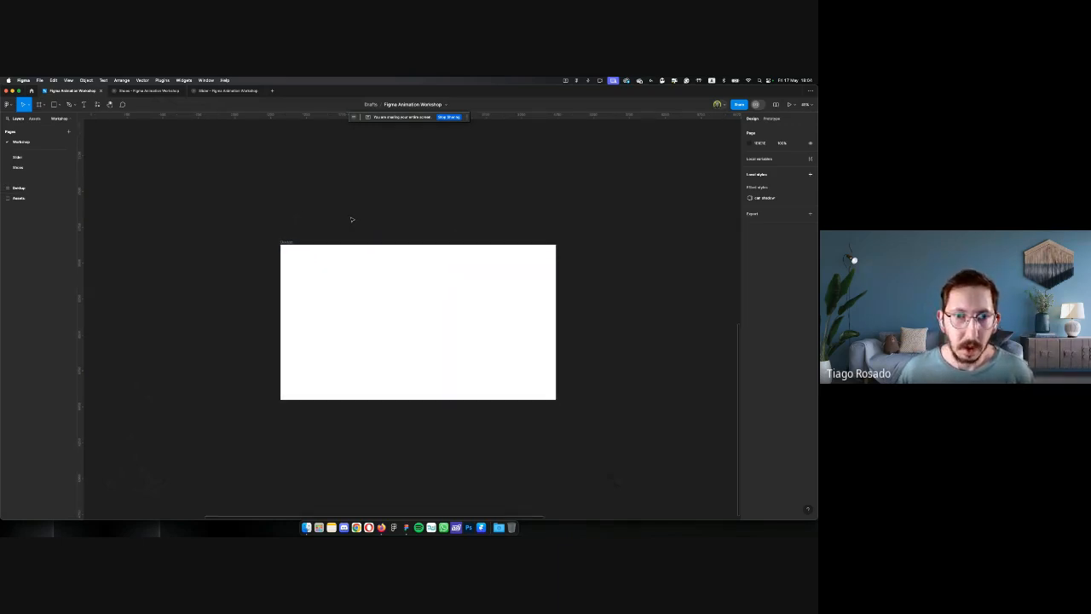
{"action": "scroll", "coordinate": [351, 219], "scroll_direction": "right", "scroll_amount": 3}
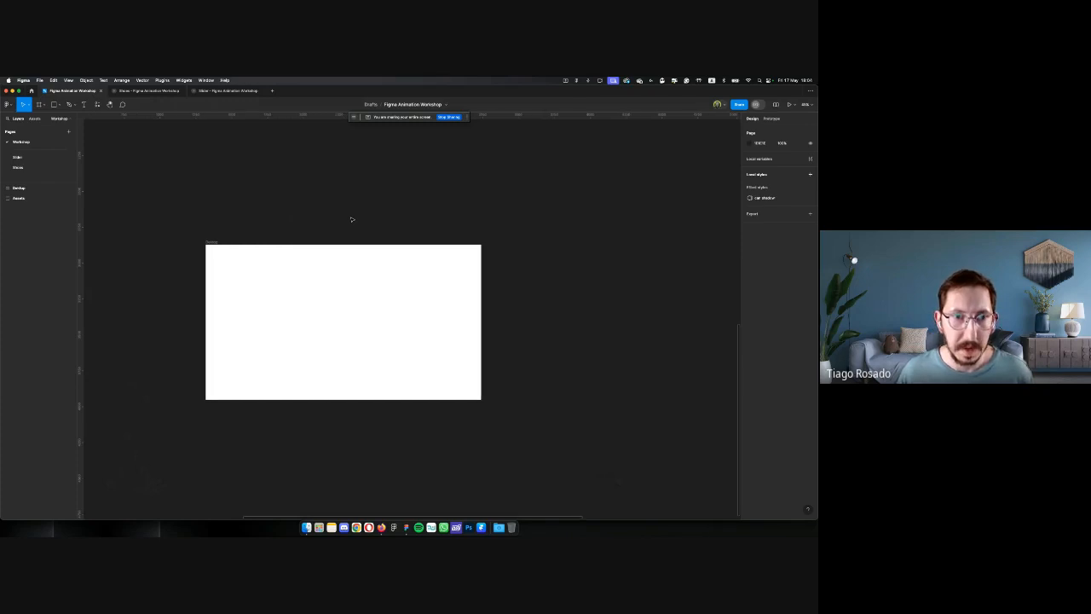
{"action": "scroll", "coordinate": [258, 229], "scroll_direction": "right", "scroll_amount": 3}
{"action": "scroll", "coordinate": [207, 239], "scroll_direction": "left", "scroll_amount": 3}
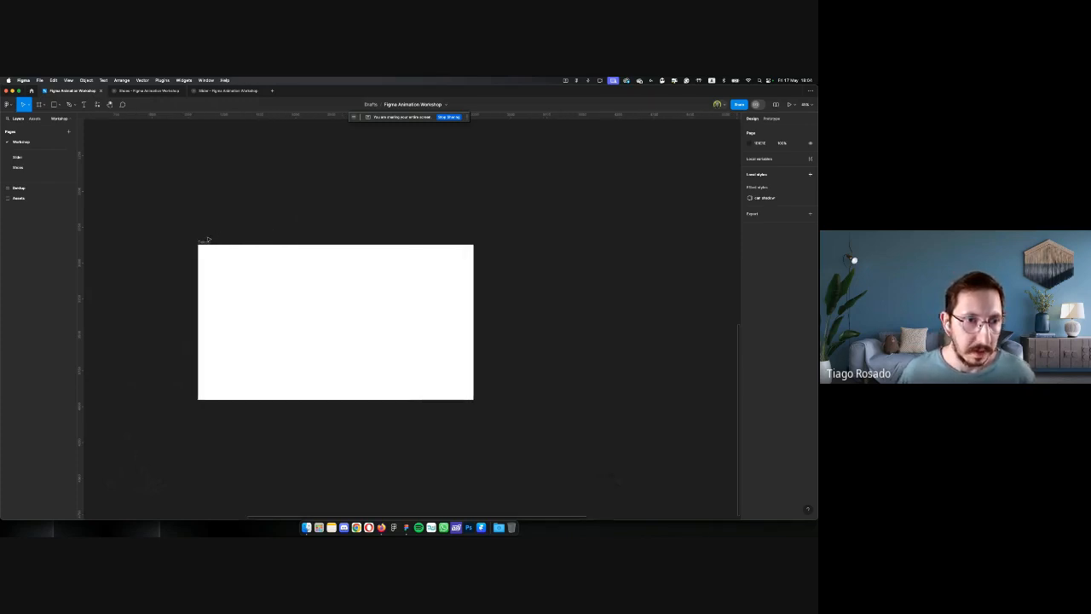
{"action": "scroll", "coordinate": [195, 245], "scroll_direction": "up", "scroll_amount": 5}
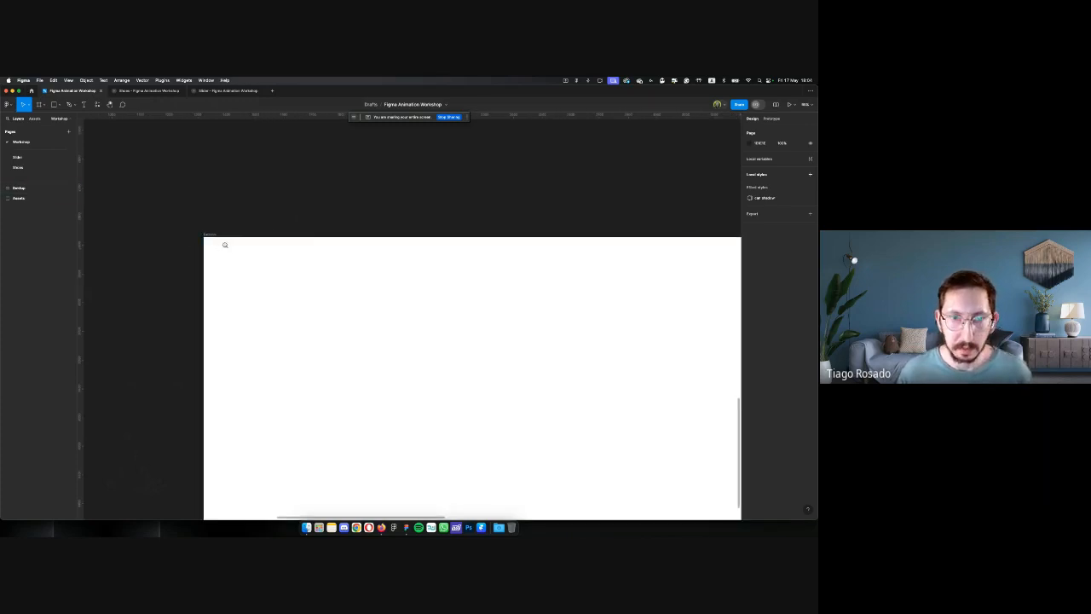
{"action": "scroll", "coordinate": [224, 244], "scroll_direction": "down", "scroll_amount": 5}
{"action": "scroll", "coordinate": [287, 274], "scroll_direction": "left", "scroll_amount": 2}
{"action": "left_click", "coordinate": [255, 242]}
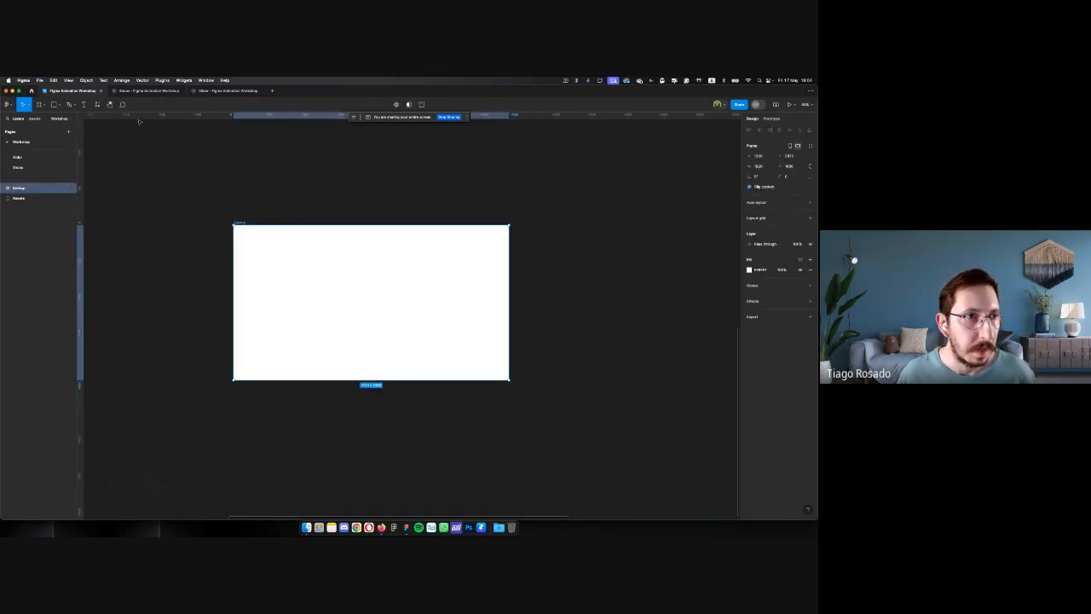
{"action": "left_click", "coordinate": [54, 104]}
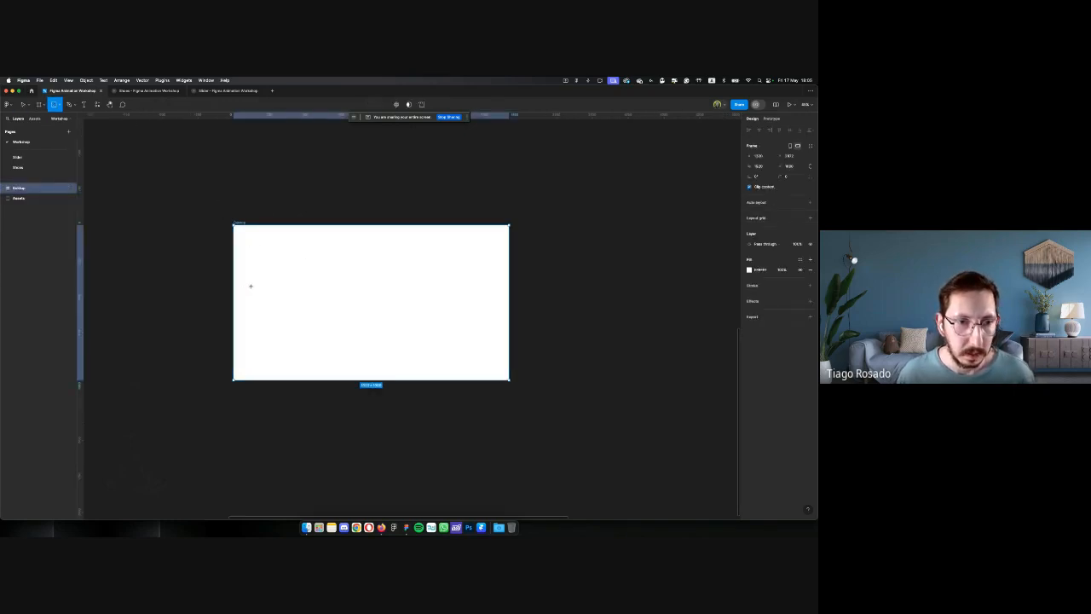
{"action": "left_click_drag", "start_coordinate": [250, 285], "coordinate": [292, 326]}
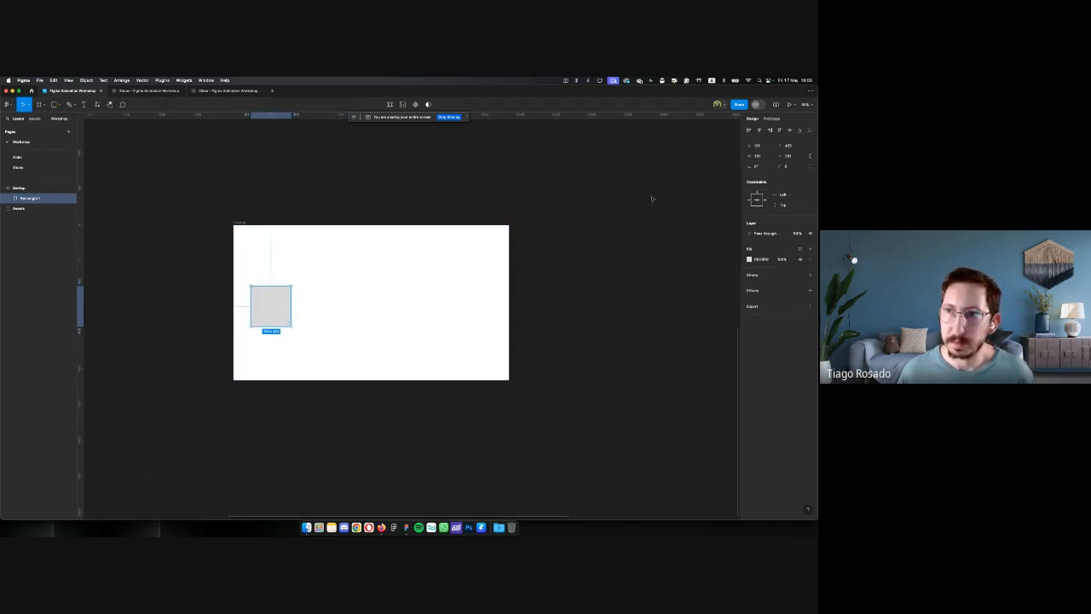
Centre the square vertically in its frame and change its fill to a coral red
{"action": "left_click", "coordinate": [788, 130]}
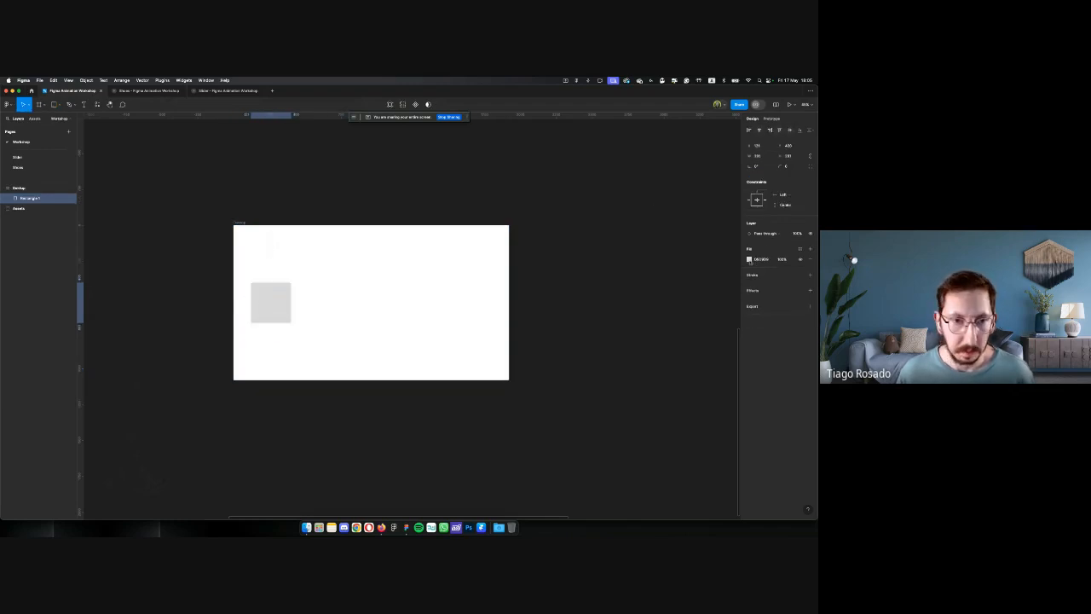
{"action": "left_click", "coordinate": [749, 259]}
{"action": "left_click", "coordinate": [703, 301]}
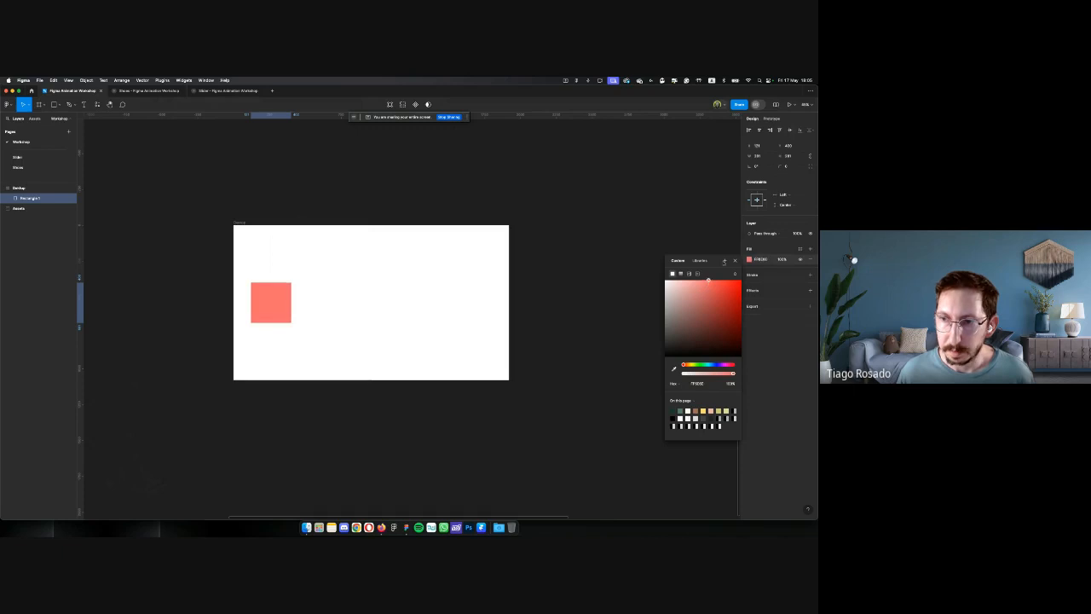
{"action": "key", "text": "Escape"}
Shift the square slightly to the right, to about 150 px from the frame's left edge
{"action": "left_click", "coordinate": [638, 275]}
{"action": "left_click_drag", "start_coordinate": [260, 299], "coordinate": [265, 300]}
{"action": "left_click", "coordinate": [316, 199]}
Duplicate the frame with its coral square so the copy sits beside the original
{"action": "scroll", "coordinate": [317, 199], "scroll_direction": "right", "scroll_amount": 2}
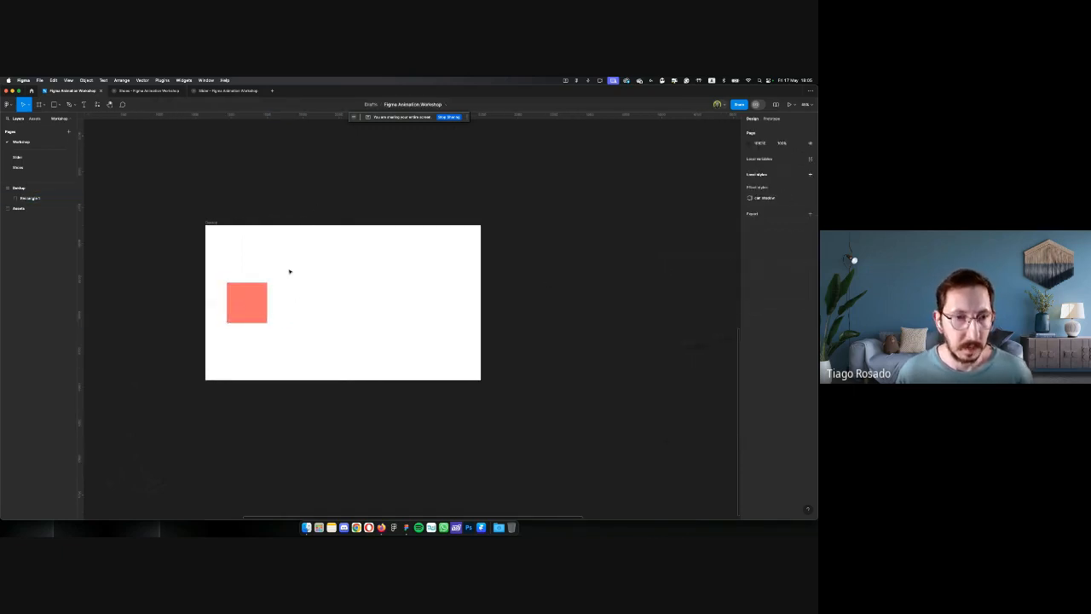
{"action": "left_click", "coordinate": [215, 225]}
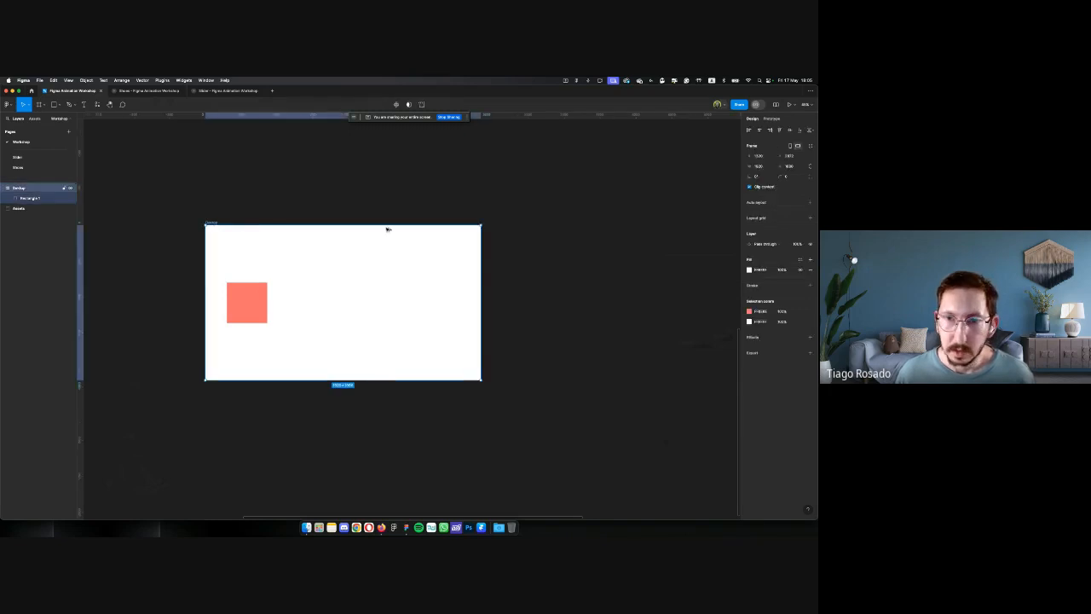
{"action": "key", "text": "super+d"}
{"action": "scroll", "coordinate": [520, 232], "scroll_direction": "right", "scroll_amount": 3}
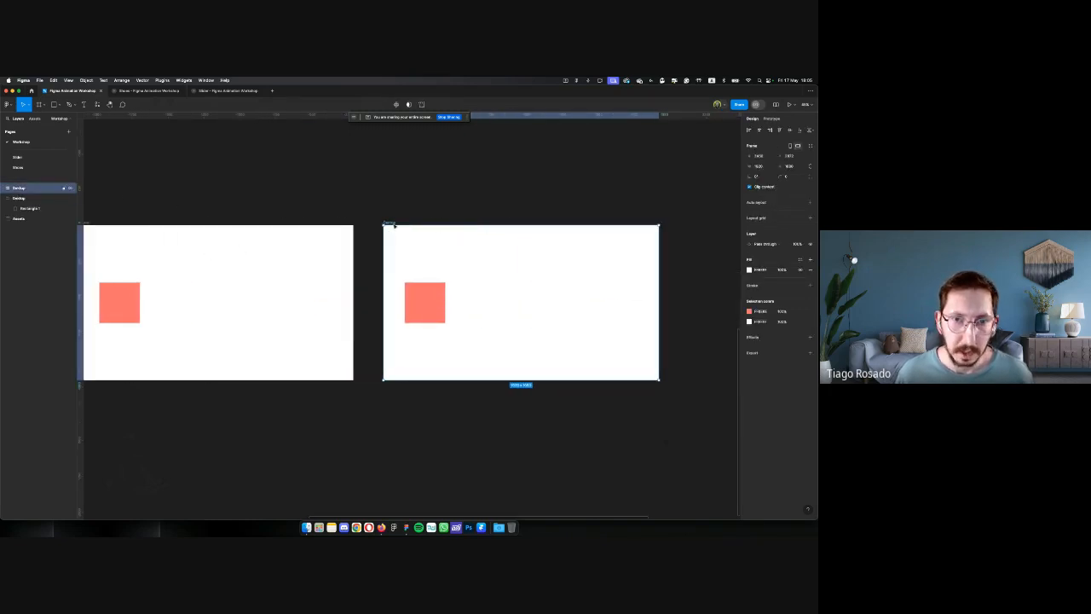
Move the square horizontally to the right side of the duplicated frame, clear the selection, and switch to prototype mode
{"action": "left_click", "coordinate": [426, 303]}
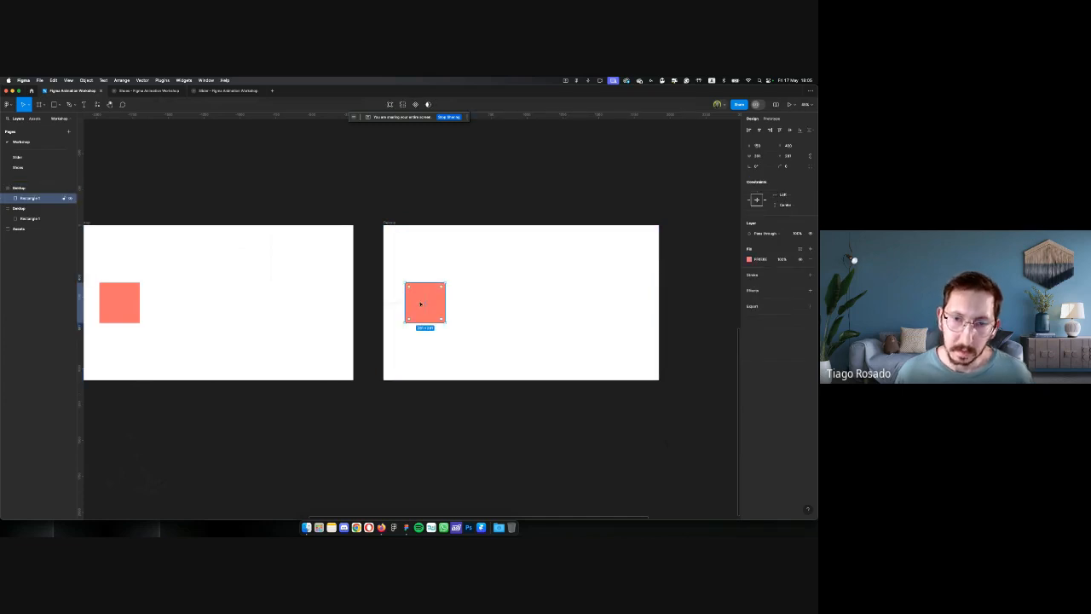
{"action": "left_click_drag", "start_coordinate": [420, 303], "coordinate": [597, 301]}
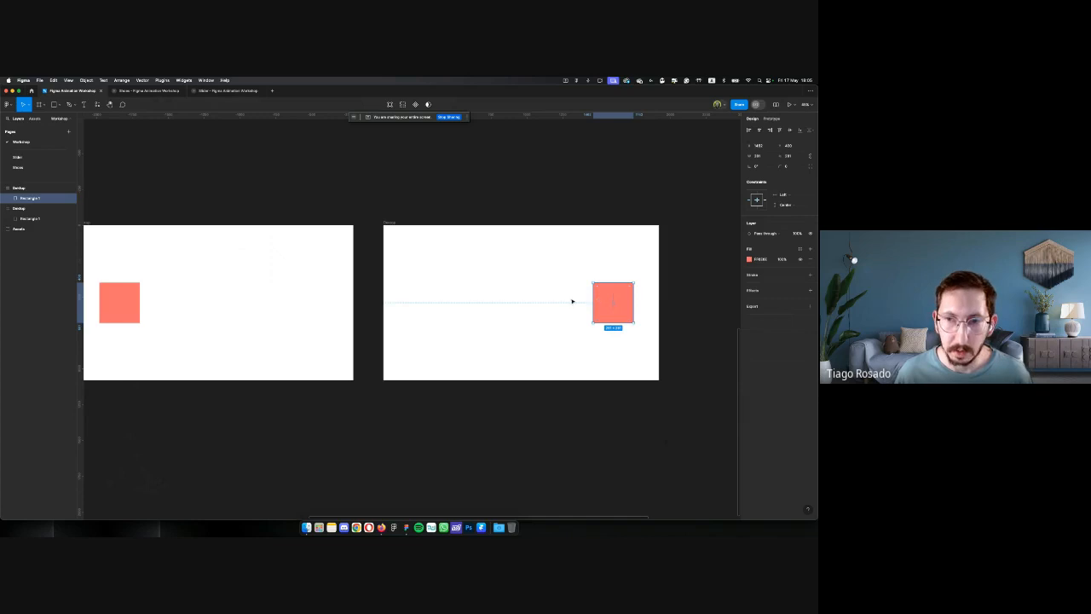
{"action": "scroll", "coordinate": [574, 304], "scroll_direction": "left", "scroll_amount": 3}
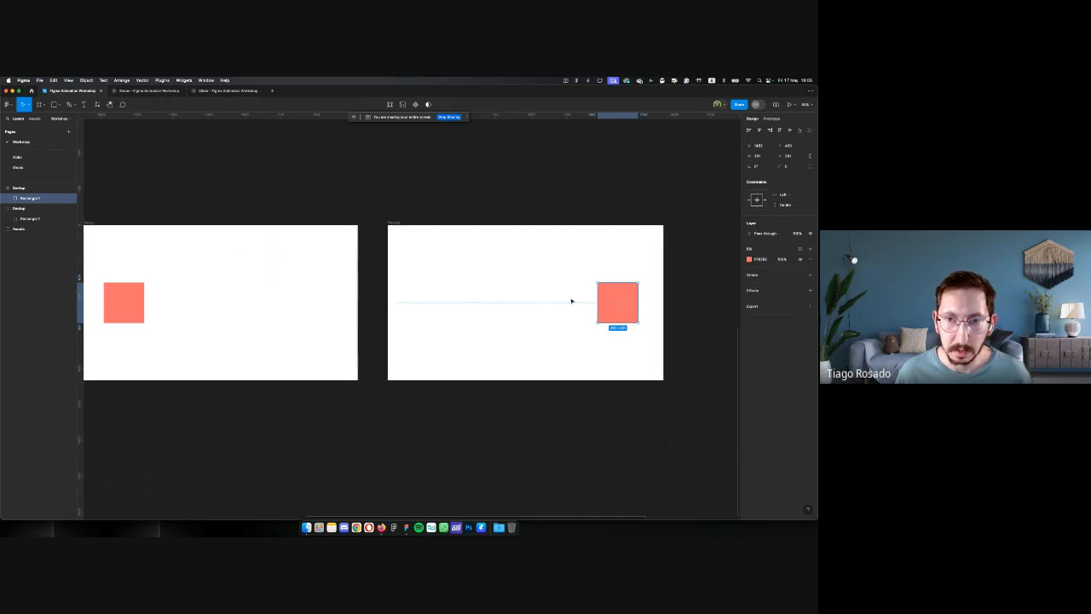
{"action": "left_click", "coordinate": [441, 209]}
{"action": "left_click", "coordinate": [771, 118]}
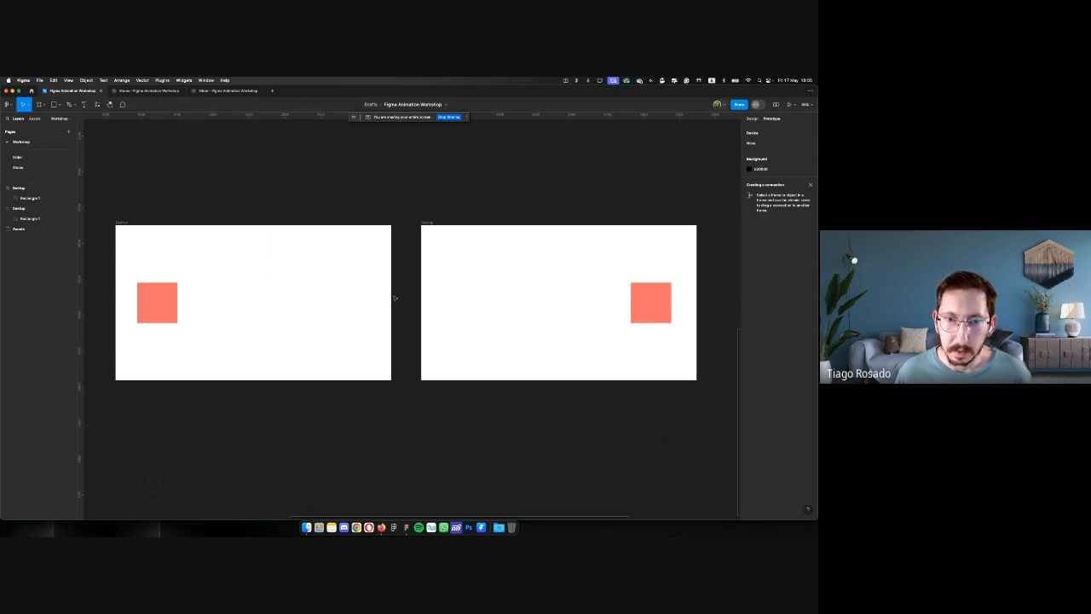
Connect the original frame to its duplicate with an on-click Navigate to interaction using Smart animate and the Slow curve
{"action": "left_click", "coordinate": [126, 221]}
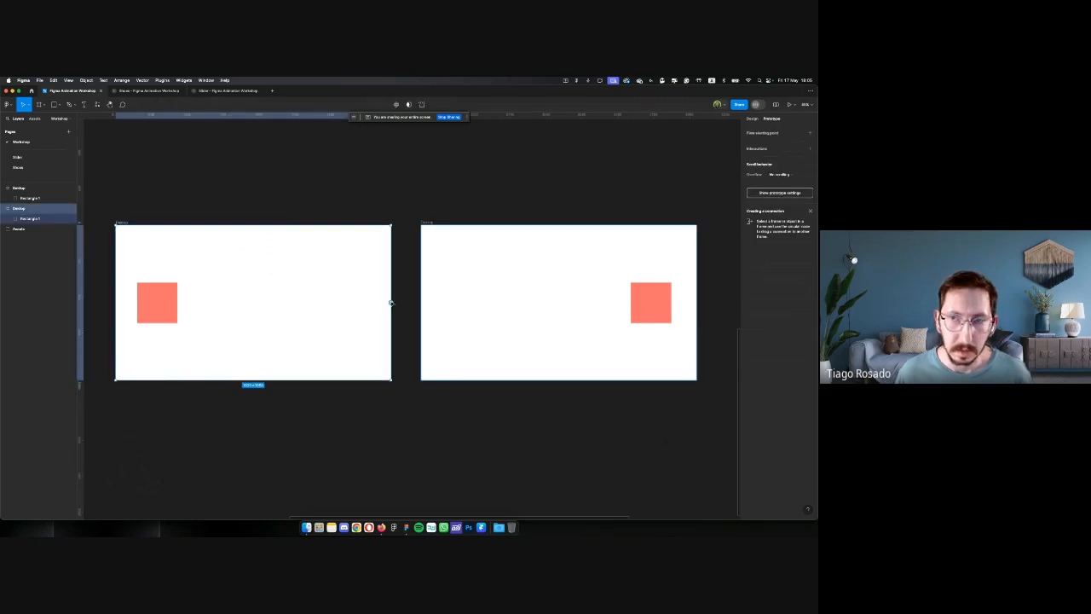
{"action": "left_click_drag", "start_coordinate": [391, 303], "coordinate": [486, 301]}
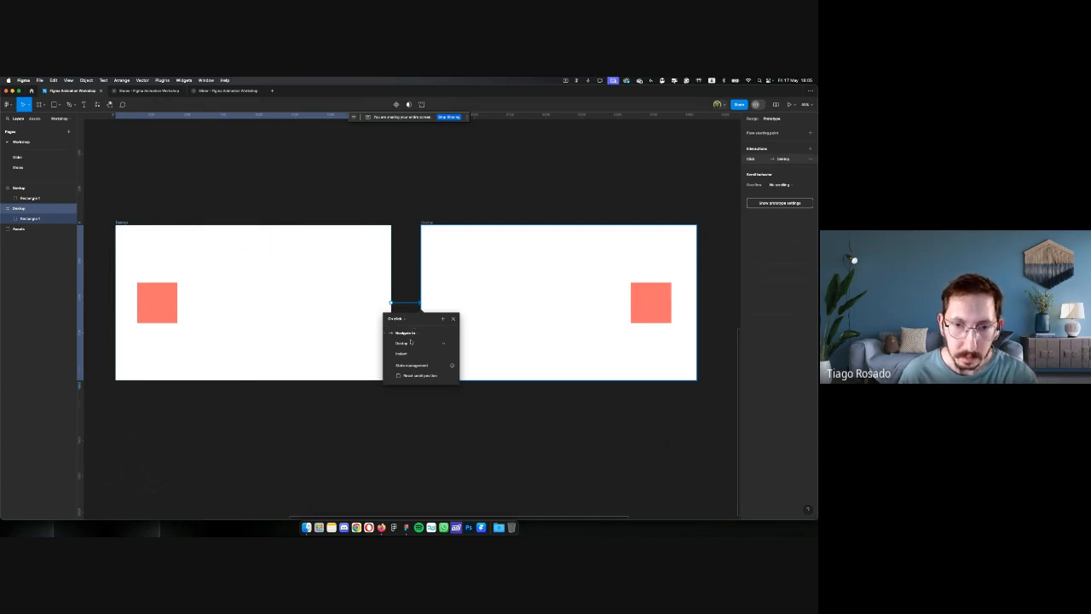
{"action": "left_click", "coordinate": [410, 353]}
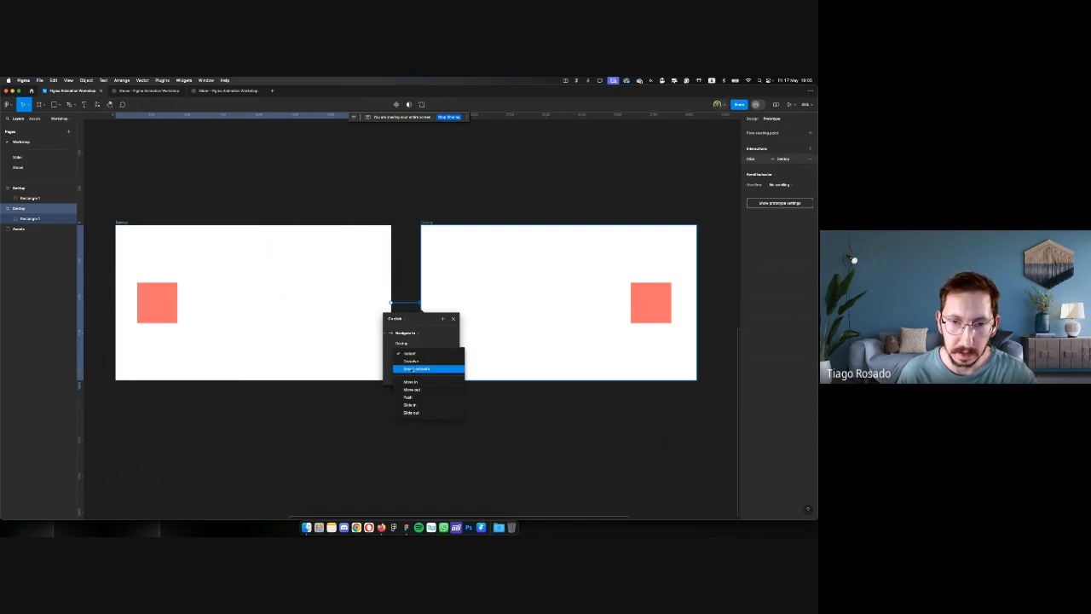
{"action": "left_click", "coordinate": [416, 369]}
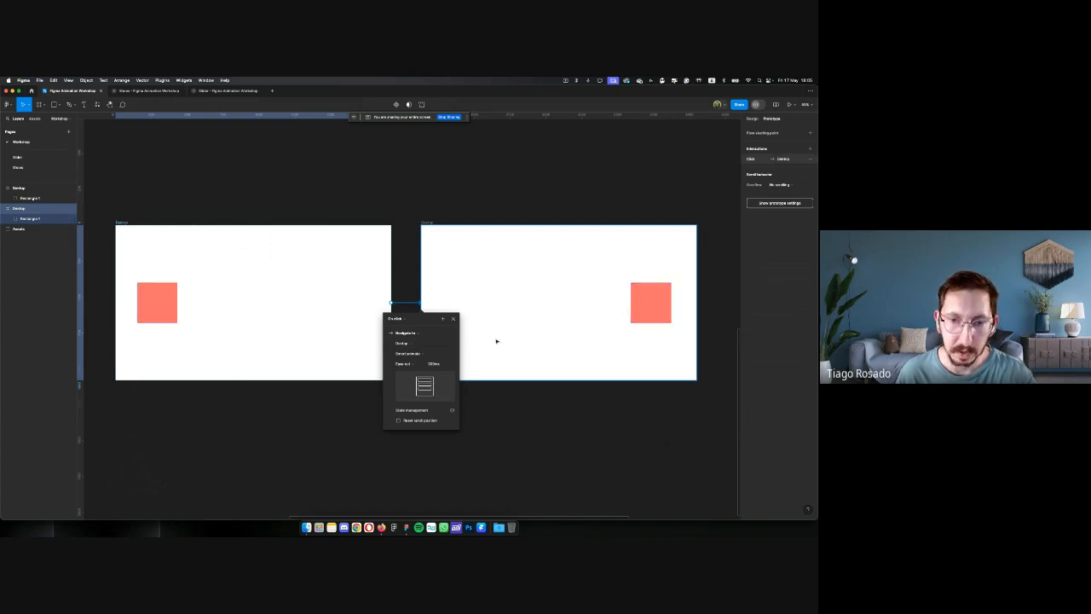
{"action": "left_click", "coordinate": [403, 363]}
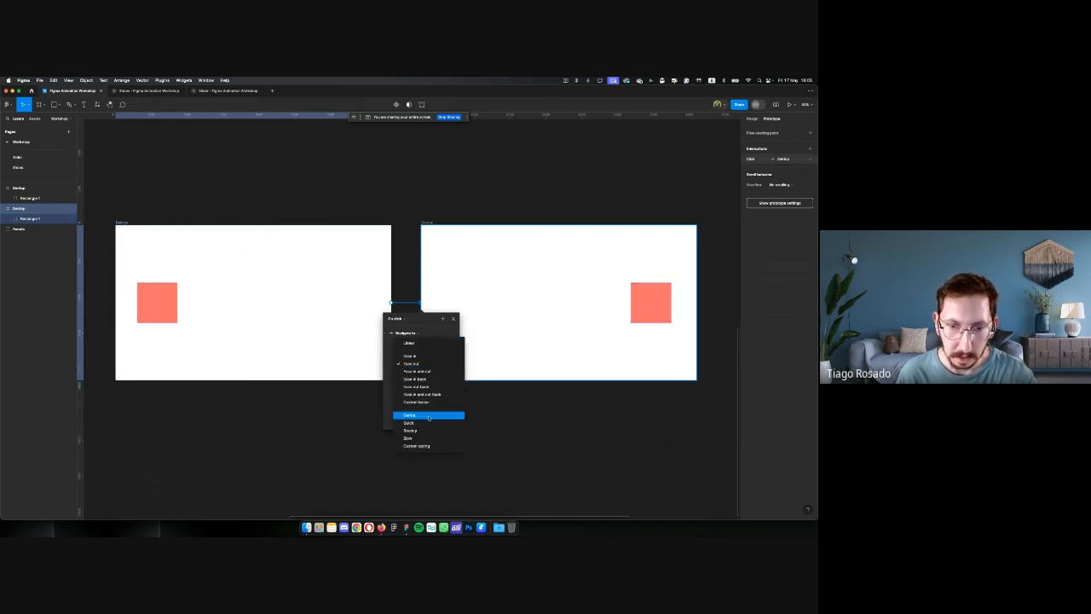
{"action": "left_click", "coordinate": [409, 438]}
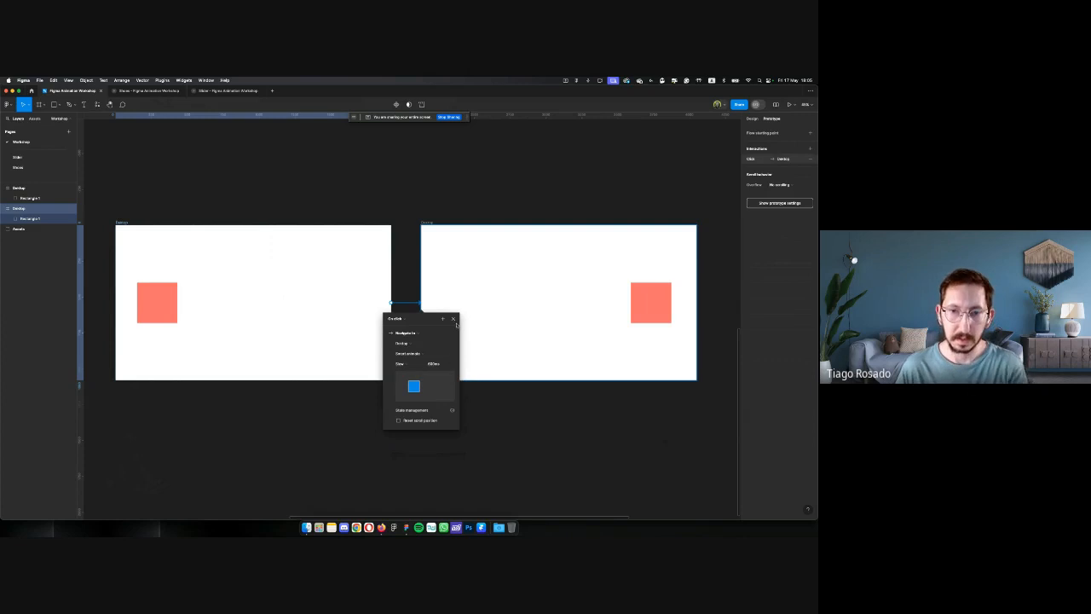
{"action": "left_click", "coordinate": [454, 320]}
{"action": "left_click", "coordinate": [395, 195]}
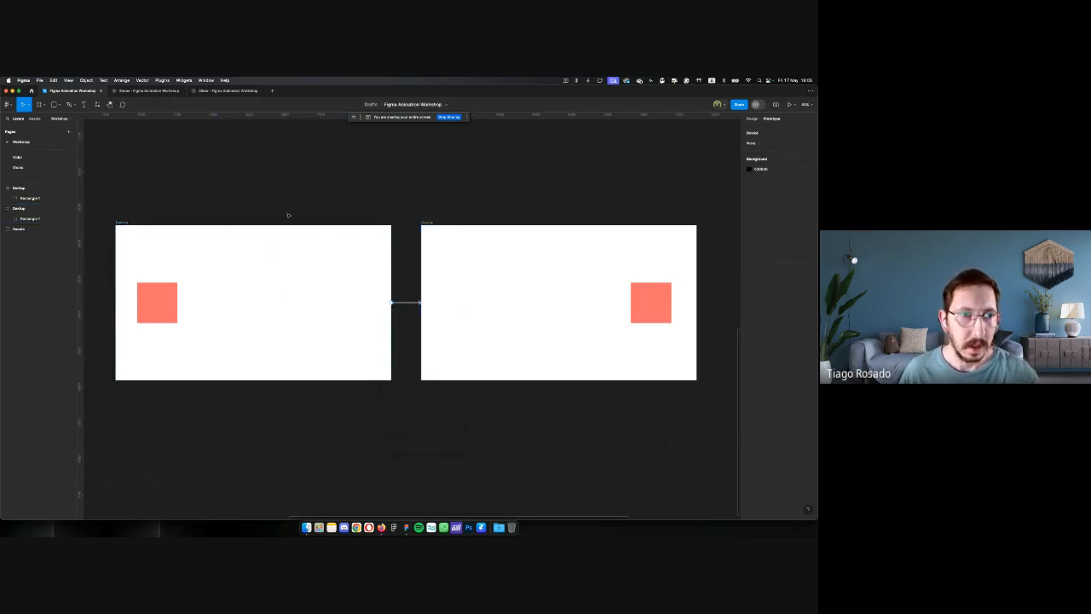
Connect the duplicated frame back to the original frame with the same on-click Smart animate transition and Slow curve
{"action": "left_click", "coordinate": [428, 223]}
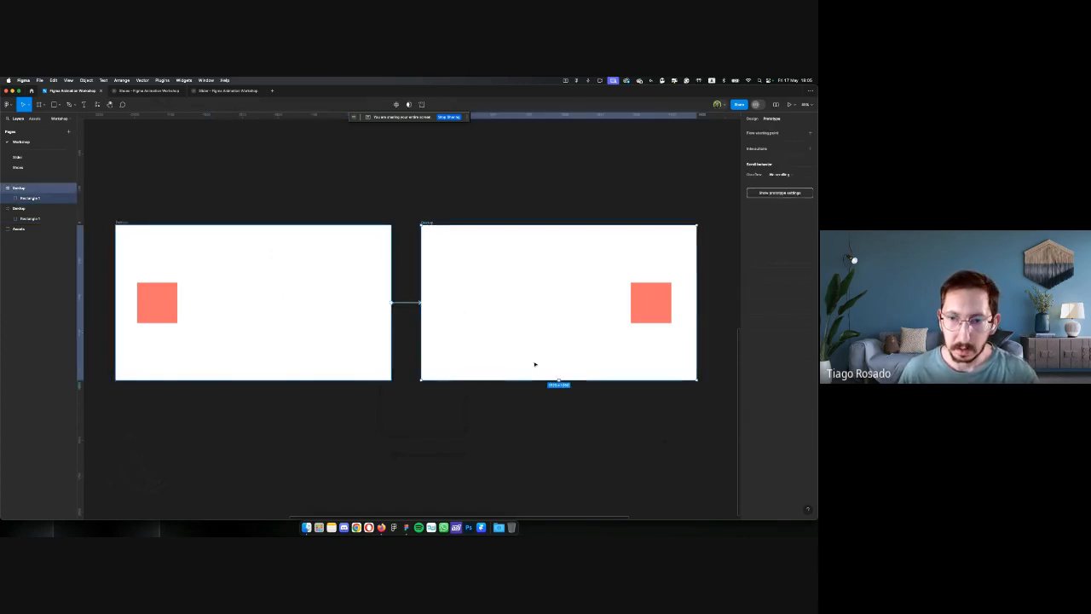
{"action": "left_click", "coordinate": [382, 313]}
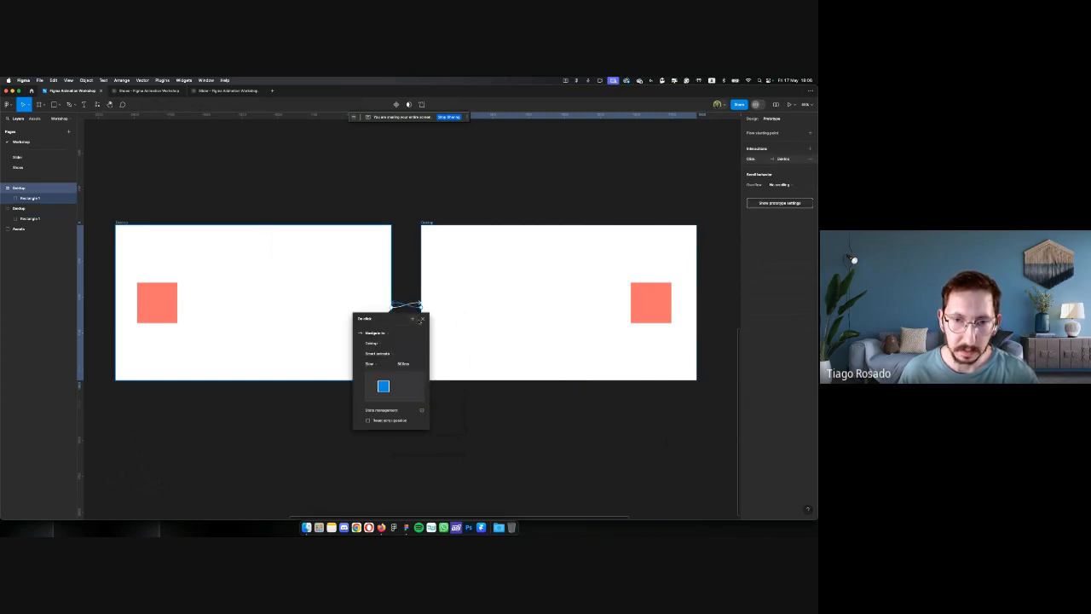
{"action": "left_click", "coordinate": [421, 319]}
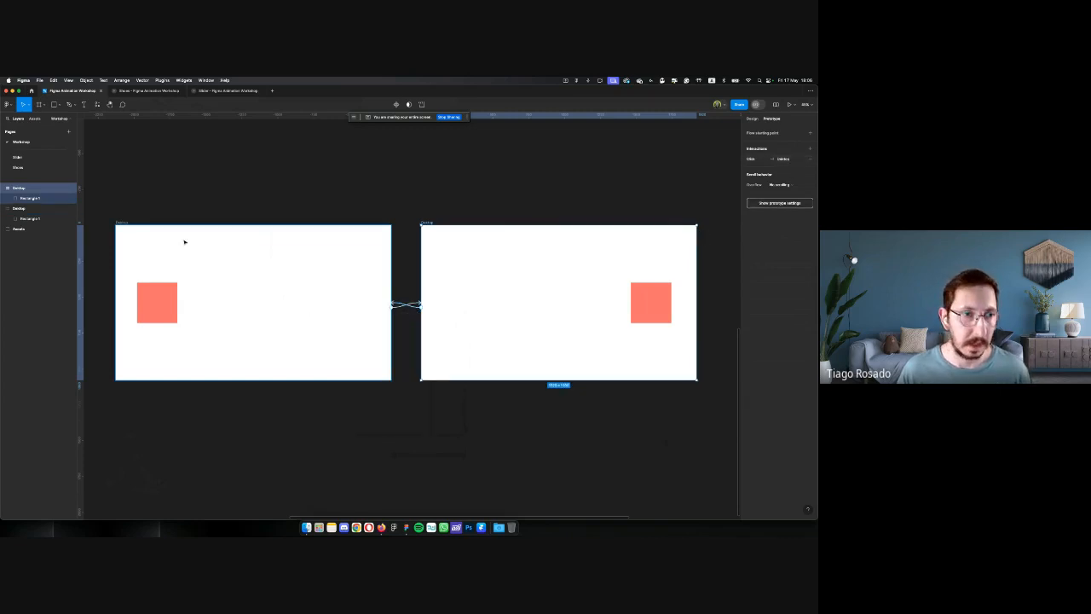
Open an inline preview of the prototype starting from the original frame, and move and enlarge the preview window
{"action": "left_click", "coordinate": [121, 222]}
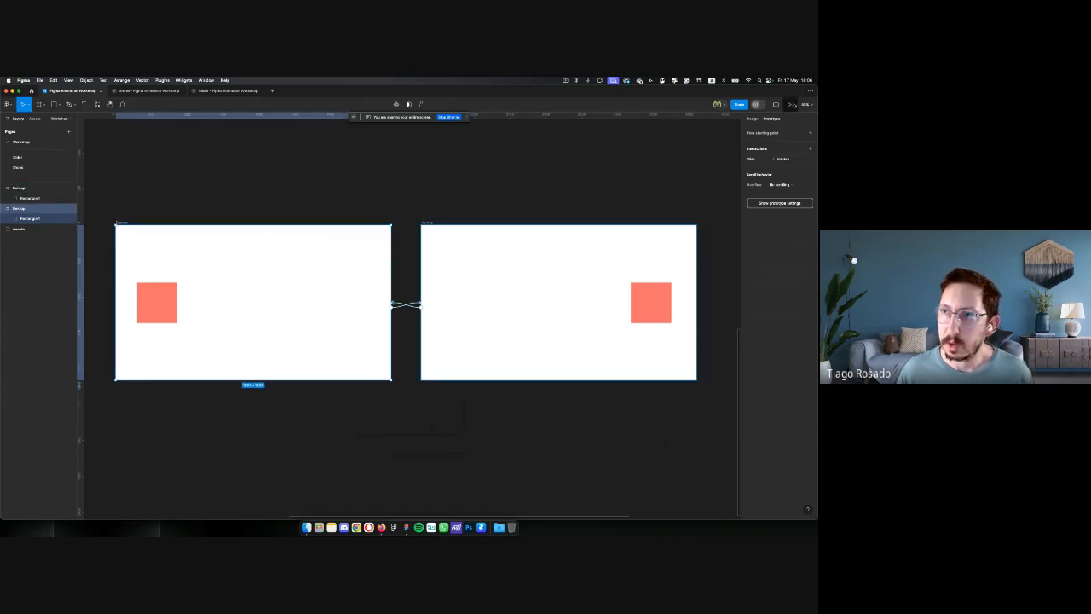
{"action": "left_click", "coordinate": [792, 104]}
{"action": "left_click", "coordinate": [778, 128]}
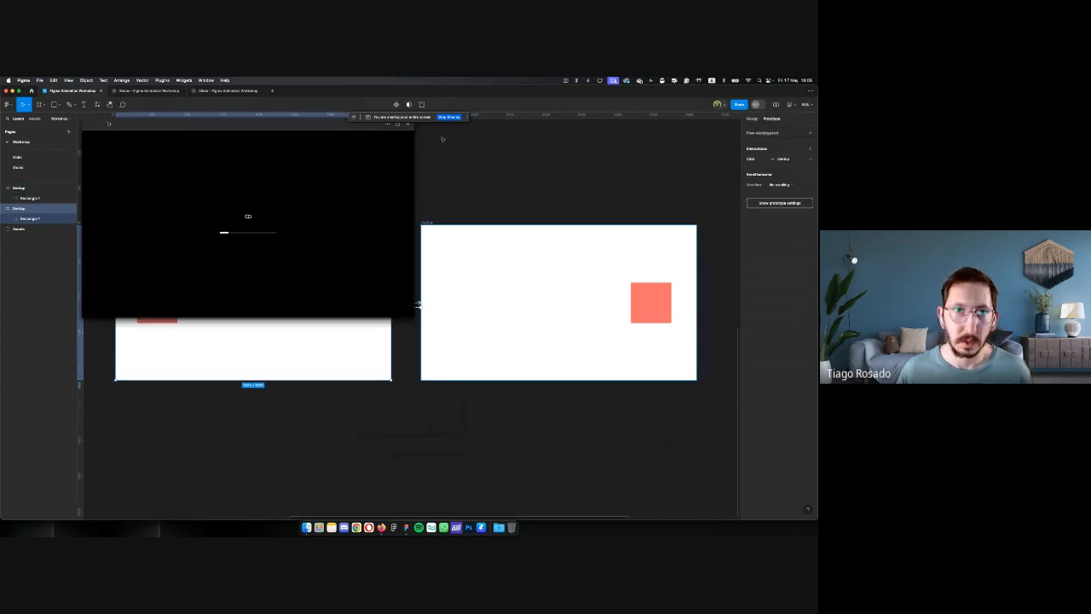
{"action": "left_click_drag", "start_coordinate": [313, 131], "coordinate": [399, 158]}
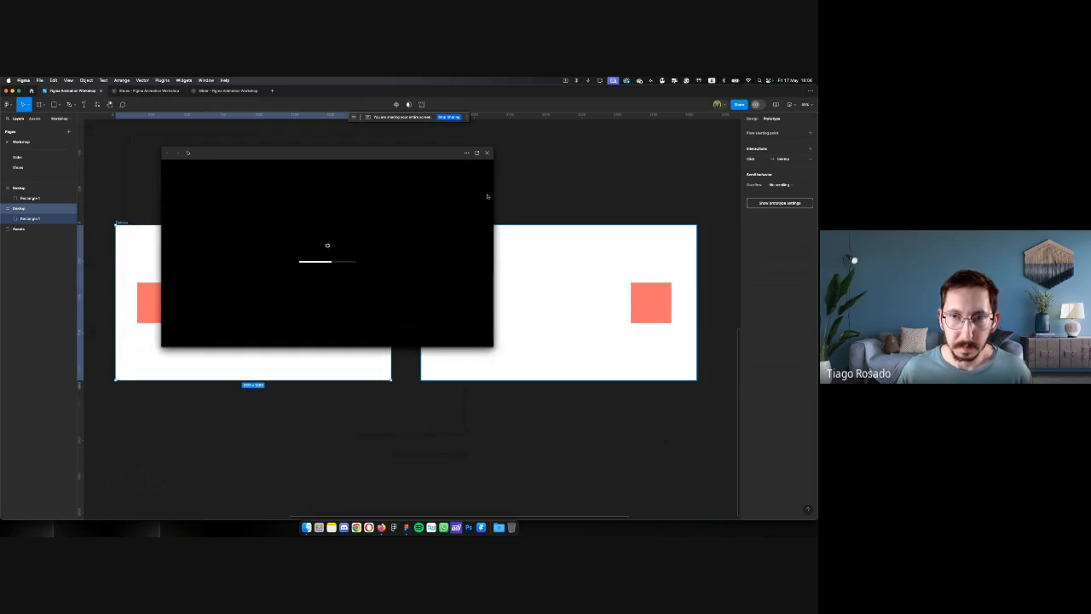
{"action": "left_click_drag", "start_coordinate": [494, 147], "coordinate": [636, 133]}
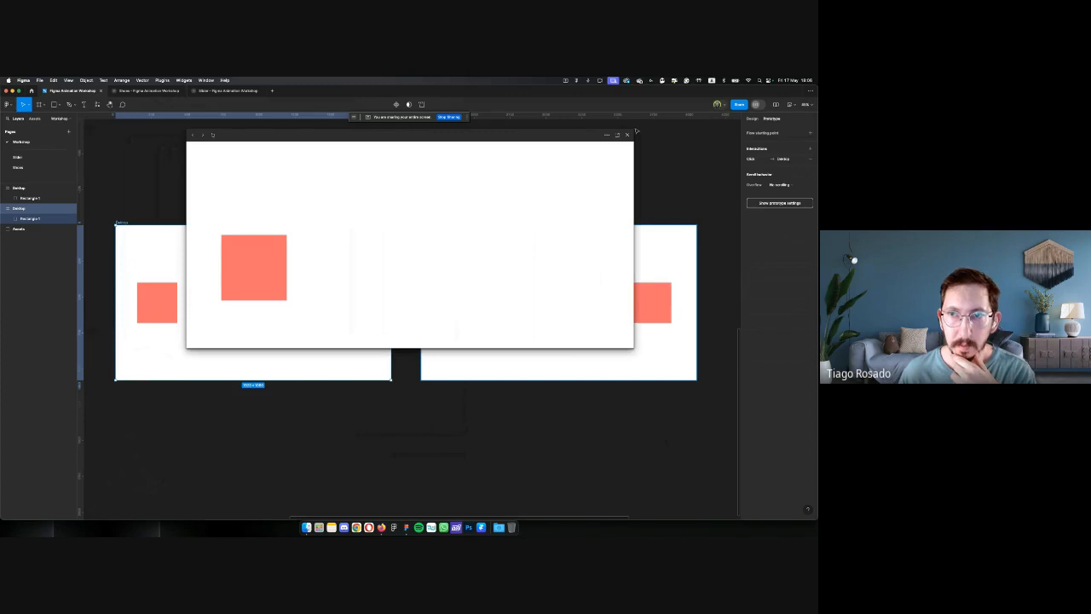
Play the square's transition between the two frames several times, close the preview and clear the selection
{"action": "left_click", "coordinate": [340, 234]}
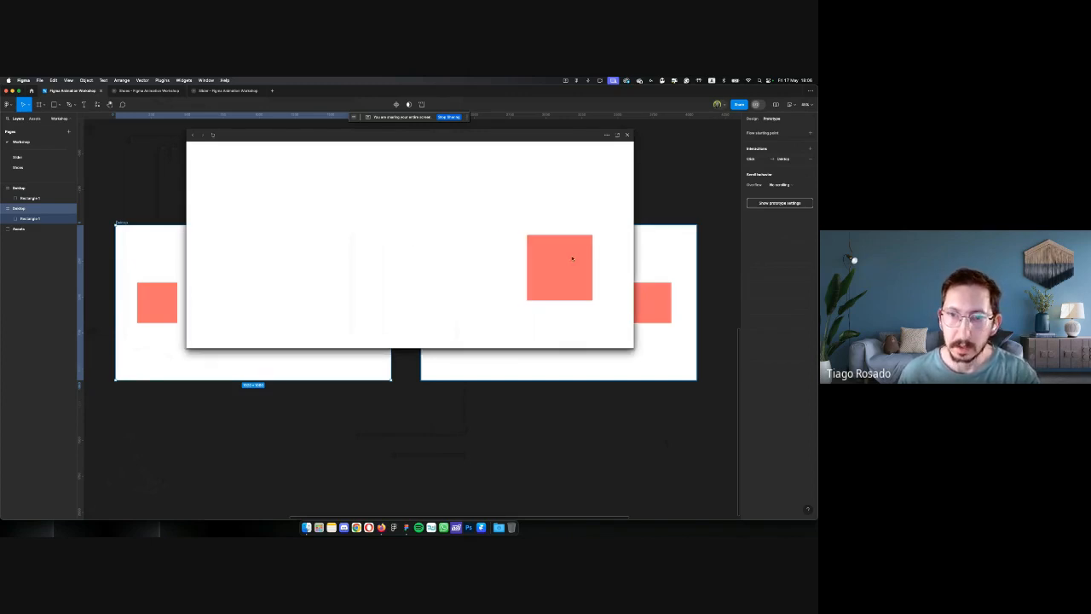
{"action": "left_click", "coordinate": [538, 262]}
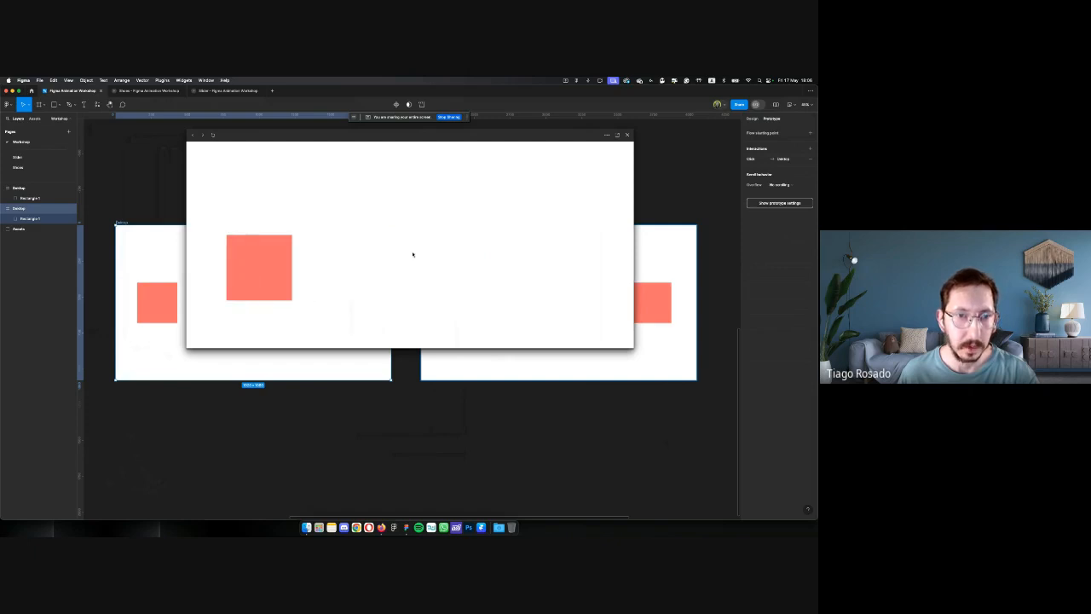
{"action": "left_click", "coordinate": [265, 257]}
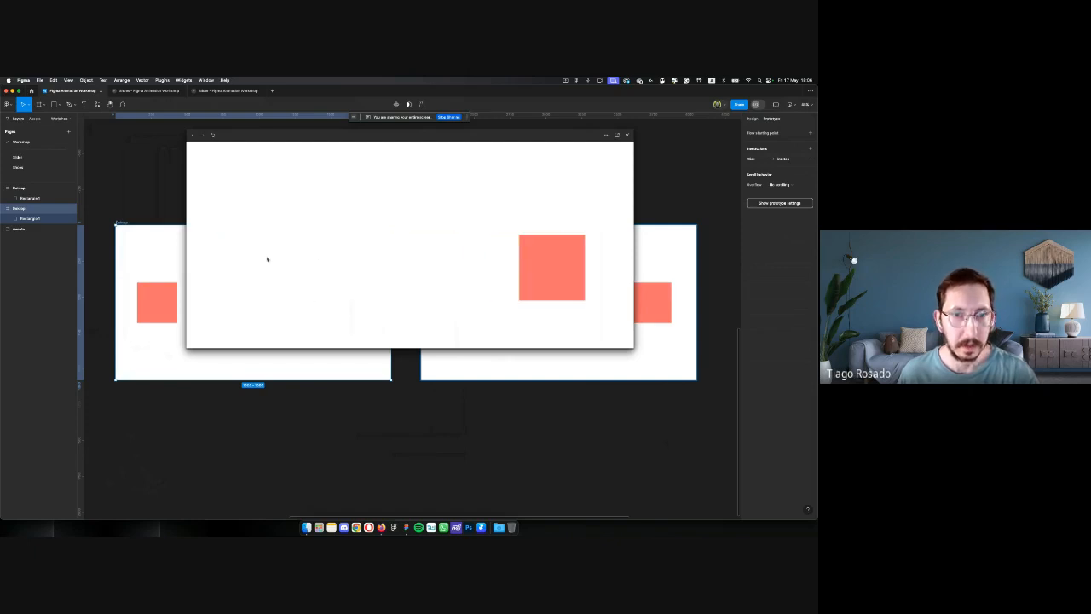
{"action": "left_click", "coordinate": [277, 231]}
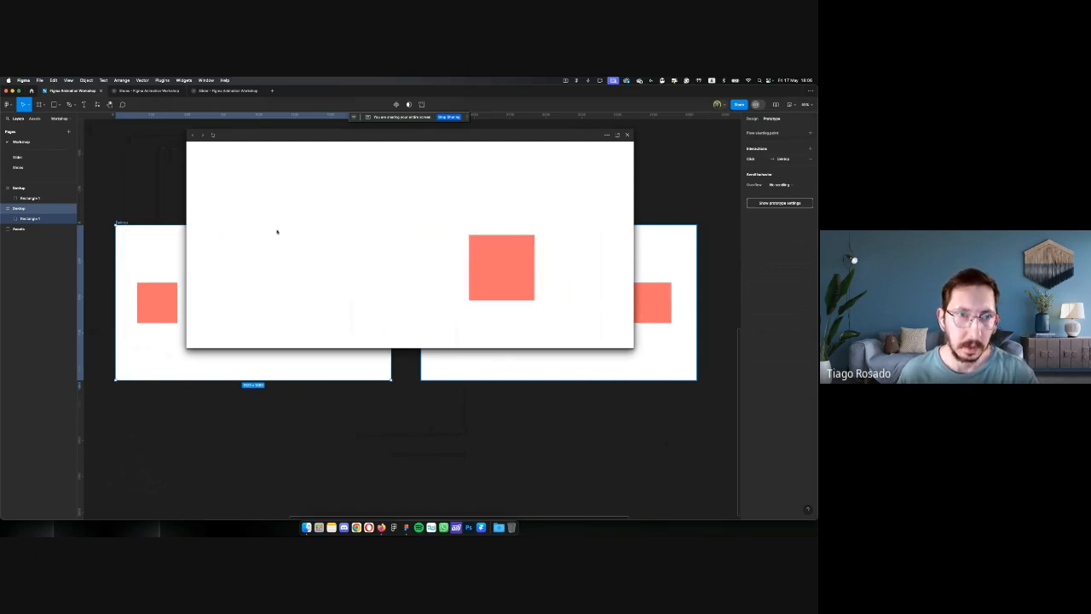
{"action": "left_click", "coordinate": [40, 198]}
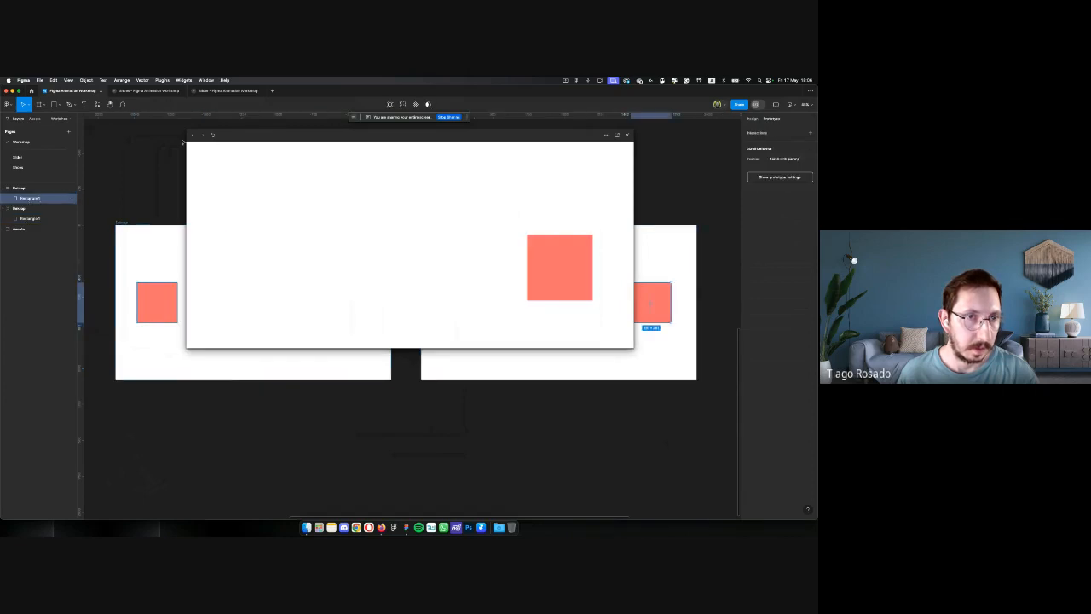
{"action": "left_click_drag", "start_coordinate": [186, 140], "coordinate": [340, 361]}
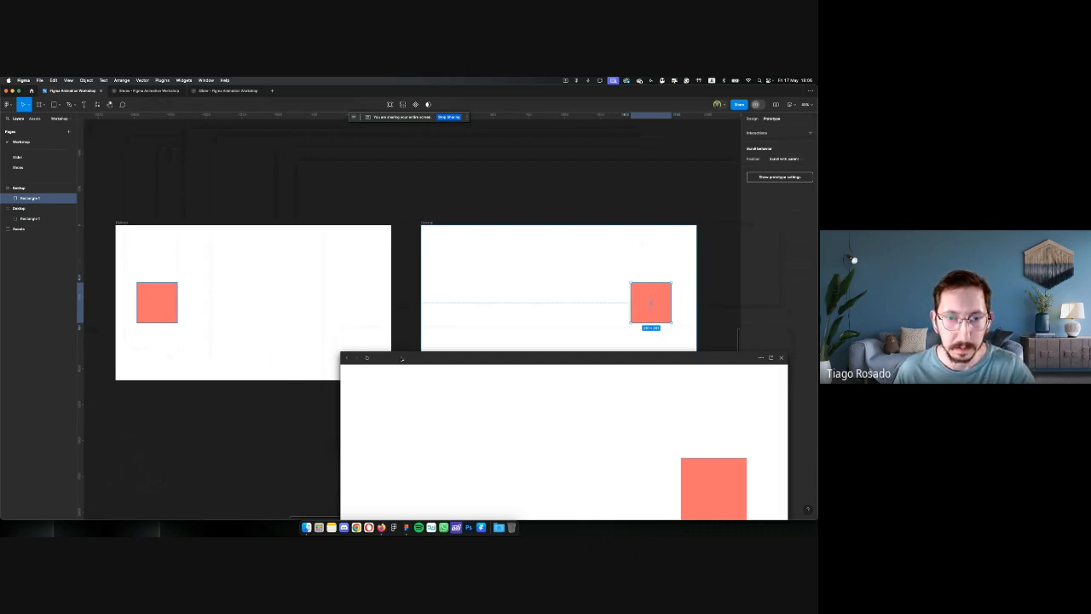
{"action": "left_click_drag", "start_coordinate": [411, 358], "coordinate": [248, 167]}
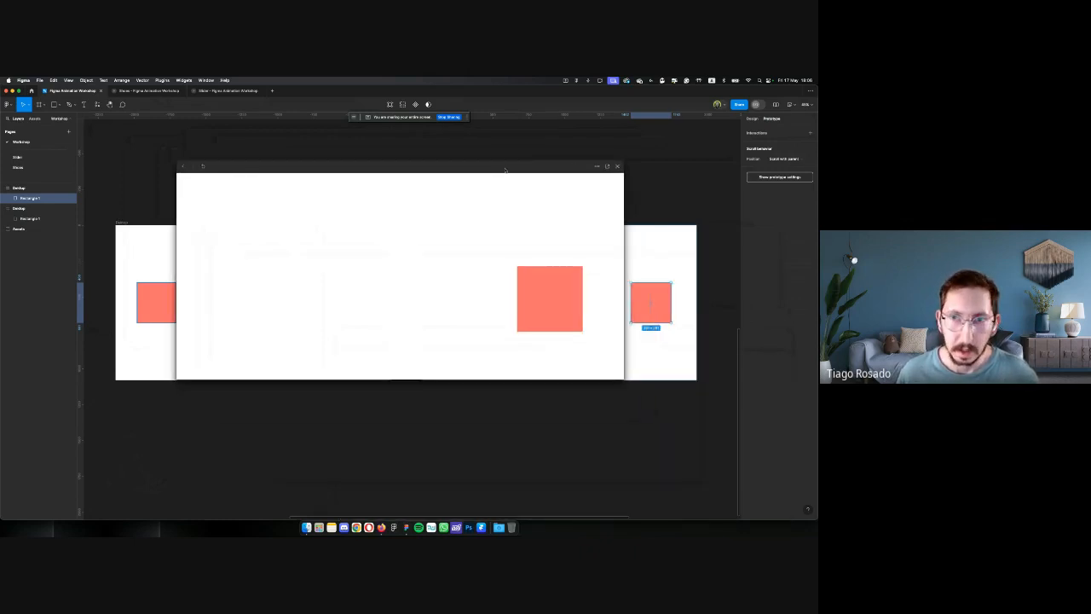
{"action": "left_click", "coordinate": [617, 166]}
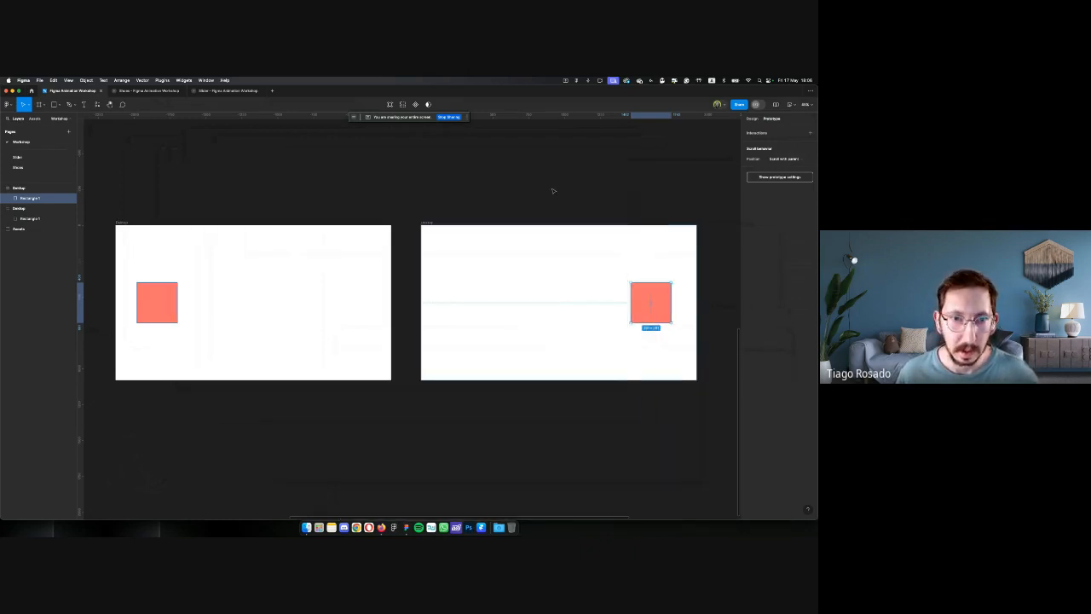
{"action": "left_click", "coordinate": [324, 214]}
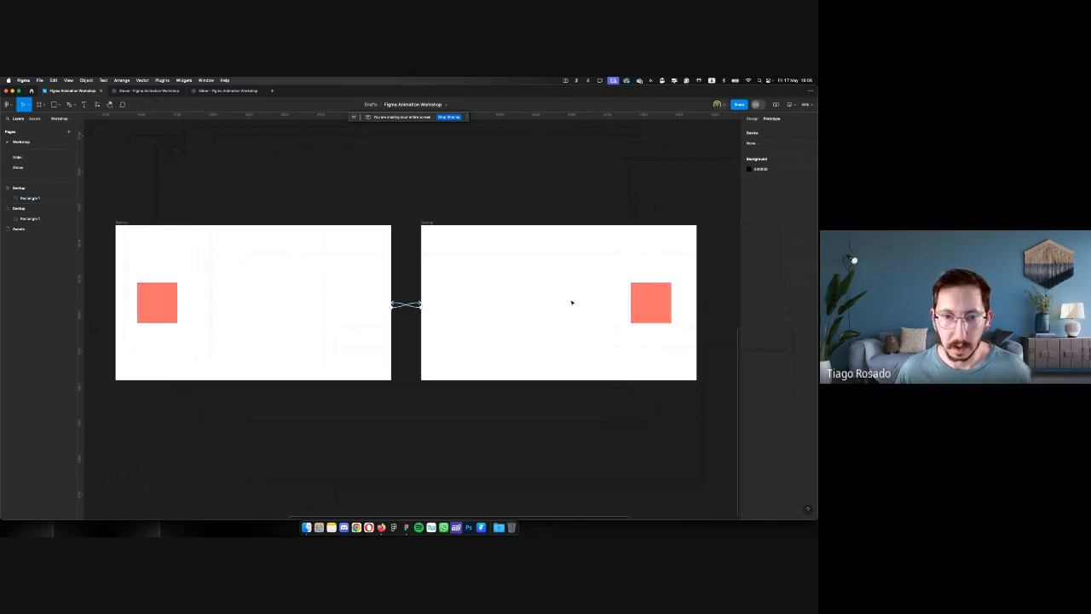
Enlarge the square in the duplicated frame from its centre to about 647 px and fully round its corners into a circle
{"action": "scroll", "coordinate": [425, 201], "scroll_direction": "right", "scroll_amount": 2}
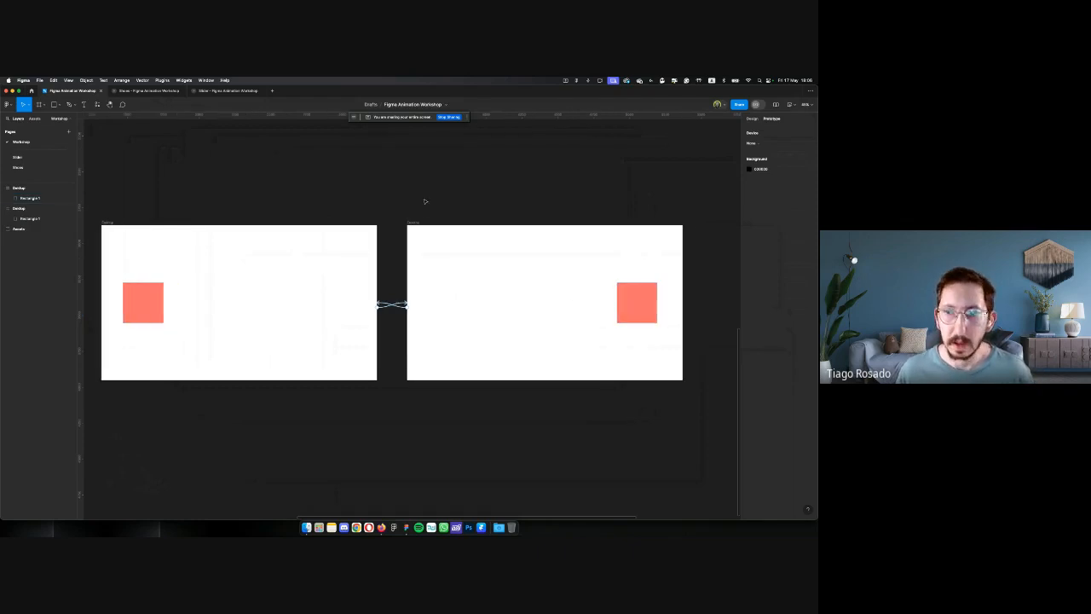
{"action": "left_click", "coordinate": [620, 296]}
{"action": "scroll", "coordinate": [619, 298], "scroll_direction": "right", "scroll_amount": 5}
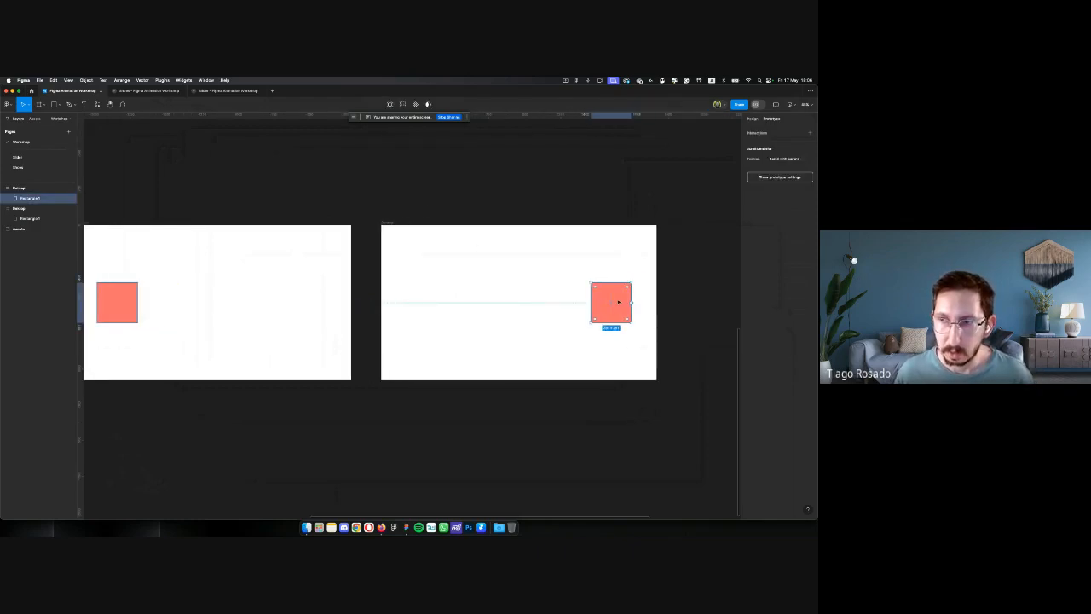
{"action": "left_click", "coordinate": [751, 119]}
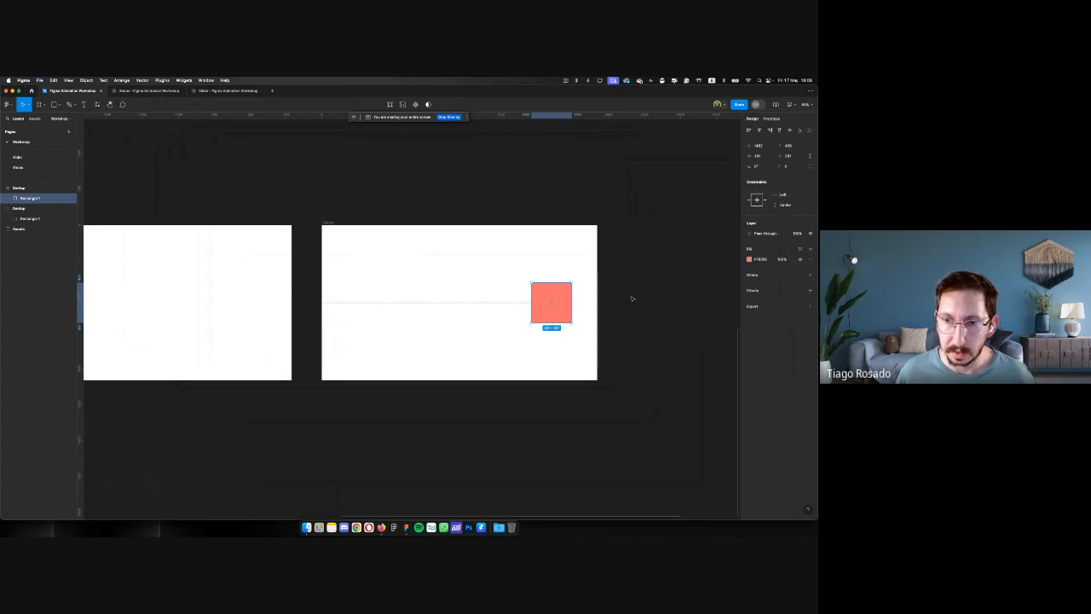
{"action": "mouse_move", "coordinate": [530, 323]}
{"action": "left_mouse_down"}
{"action": "mouse_move", "coordinate": [500, 353]}
{"action": "mouse_move", "coordinate": [532, 312]}
{"action": "left_mouse_up"}
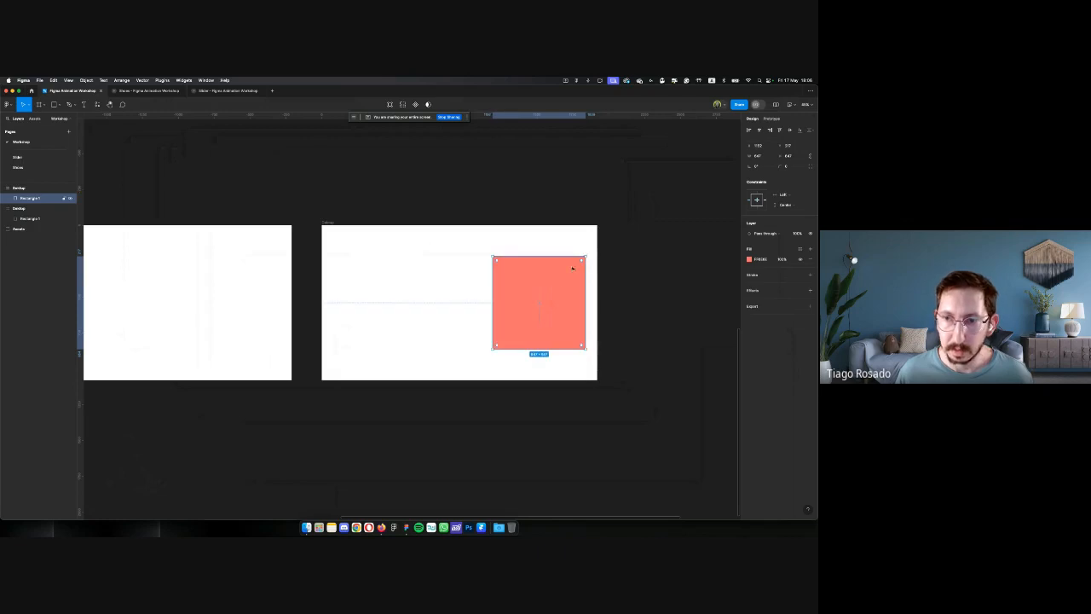
{"action": "left_click_drag", "start_coordinate": [577, 265], "coordinate": [539, 304]}
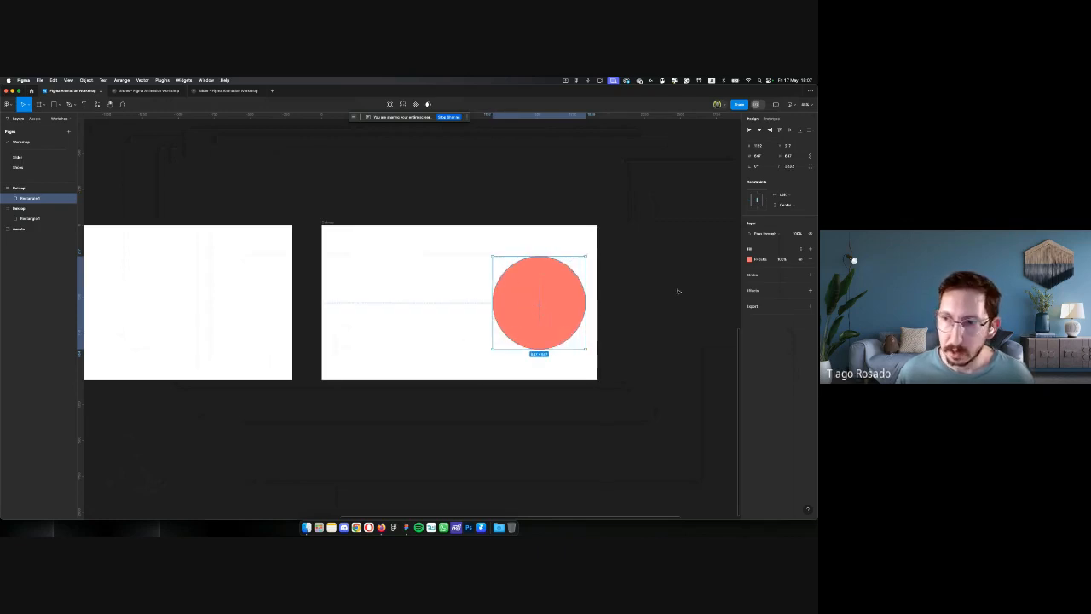
Change the circle's fill to mint green and rotate it about 150° clockwise
{"action": "left_click", "coordinate": [750, 259]}
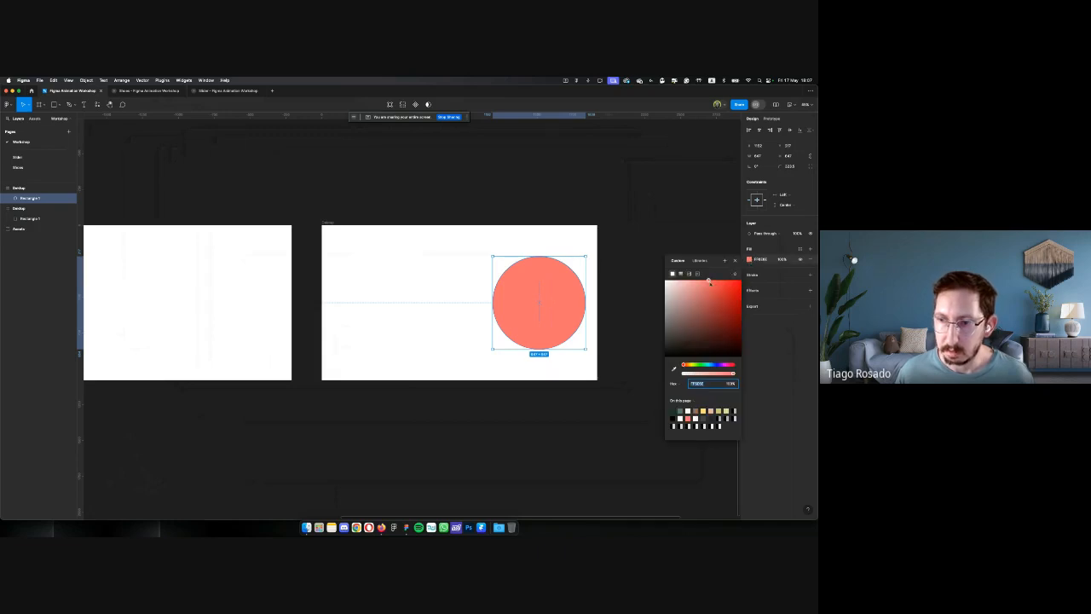
{"action": "left_click_drag", "start_coordinate": [697, 367], "coordinate": [707, 366]}
{"action": "key", "text": "Escape"}
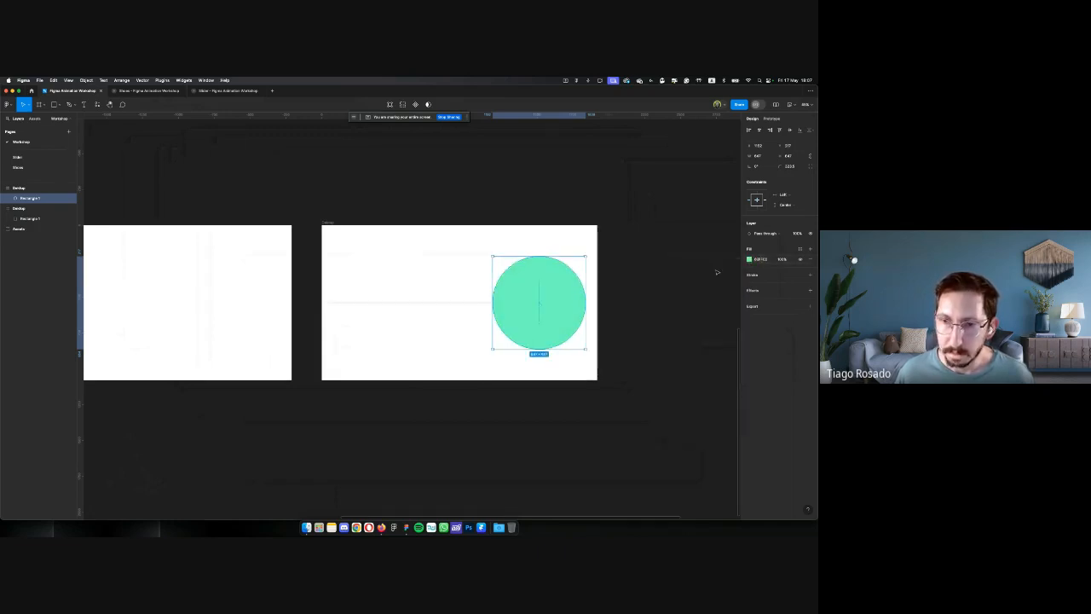
{"action": "left_click_drag", "start_coordinate": [586, 351], "coordinate": [476, 280]}
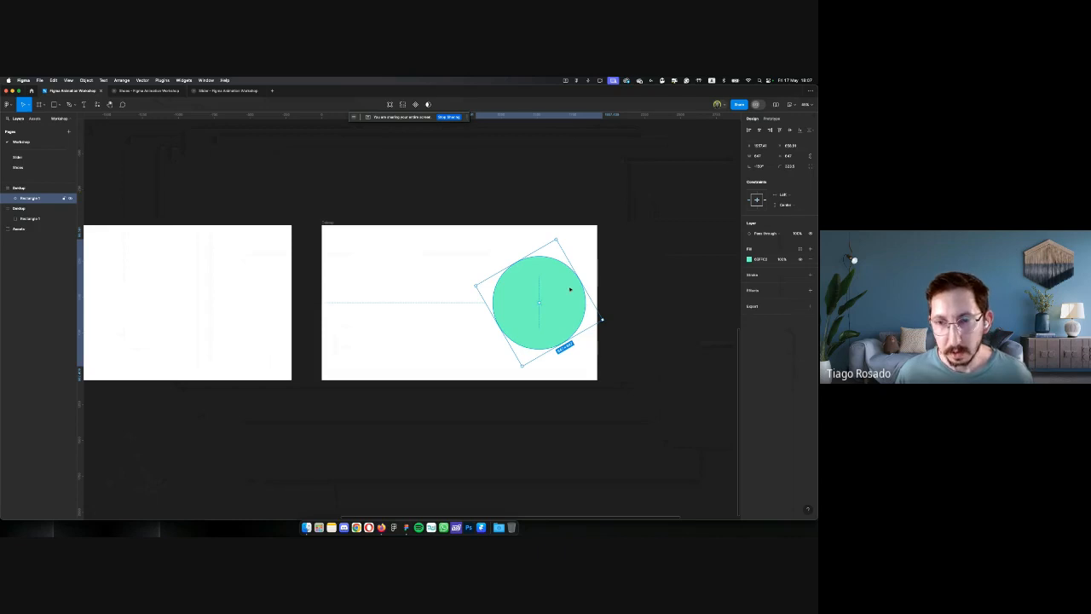
{"action": "left_click", "coordinate": [609, 212]}
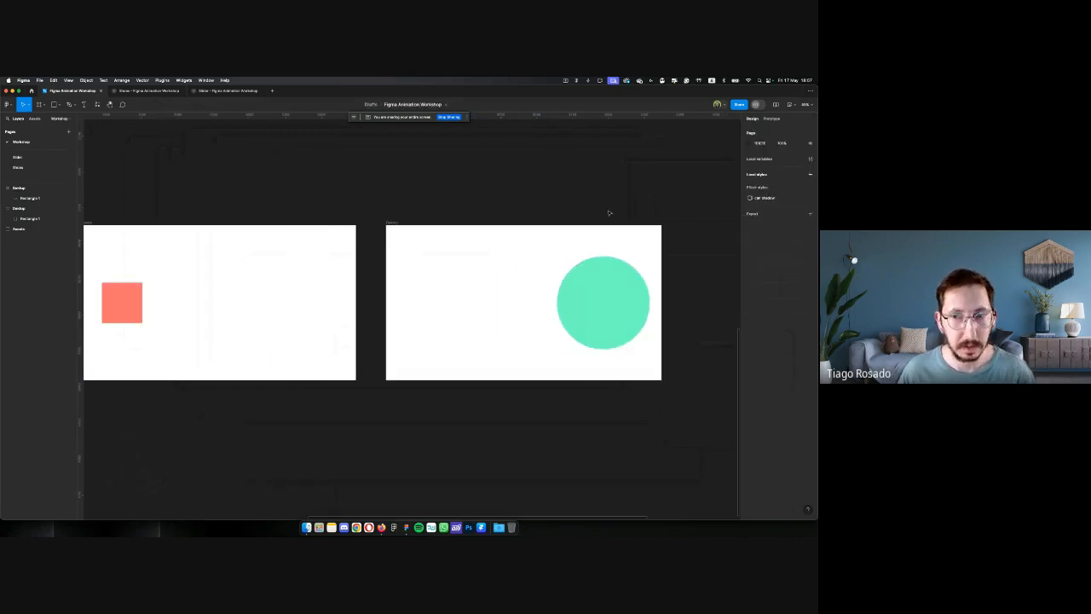
Preview the prototype again from the original frame with the coral square
{"action": "scroll", "coordinate": [608, 212], "scroll_direction": "left", "scroll_amount": 2}
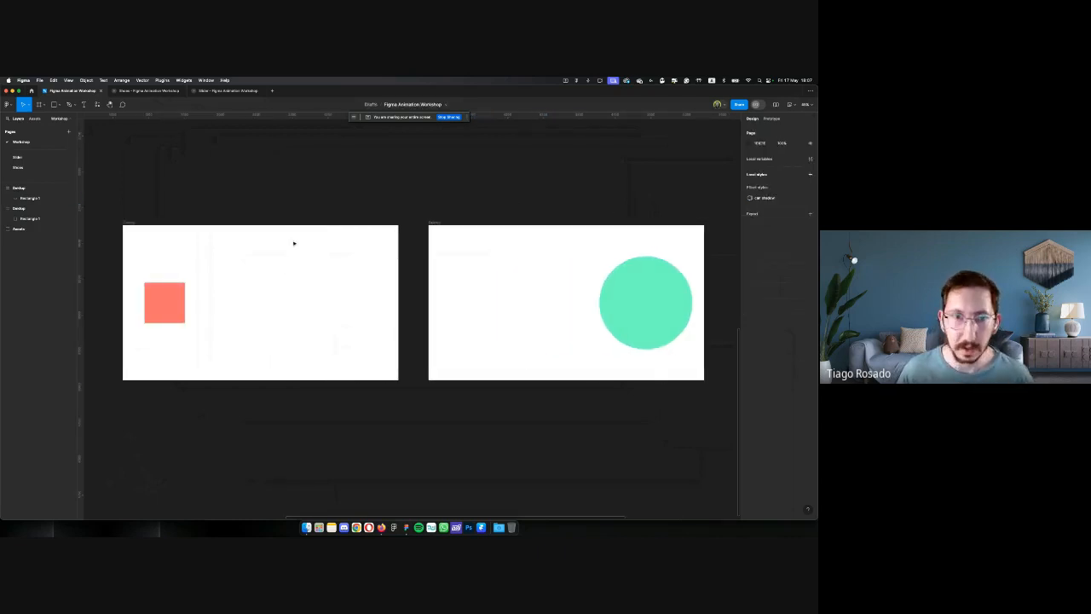
{"action": "left_click", "coordinate": [136, 224]}
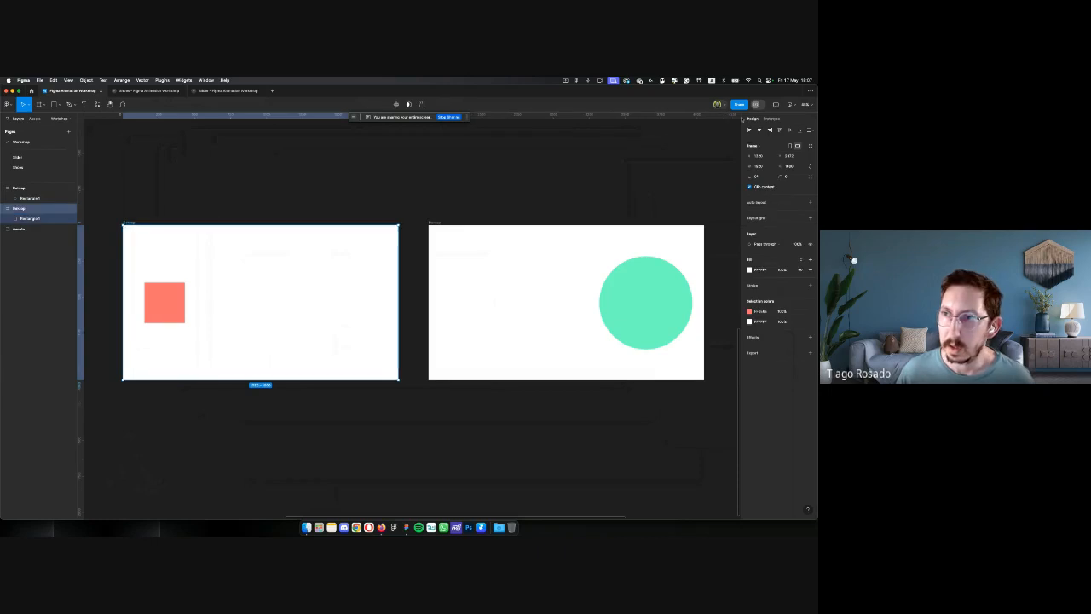
{"action": "left_click", "coordinate": [790, 104]}
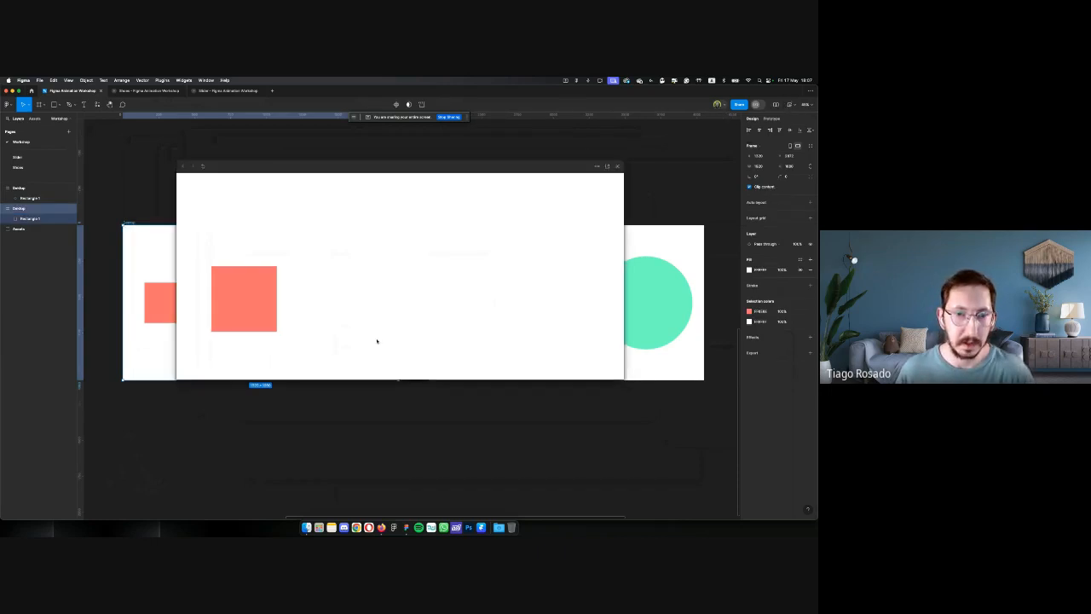
Undo the accidental frame resize, play the preview's transition to the green circle and enlarge the preview window
{"action": "left_click_drag", "start_coordinate": [381, 381], "coordinate": [382, 399]}
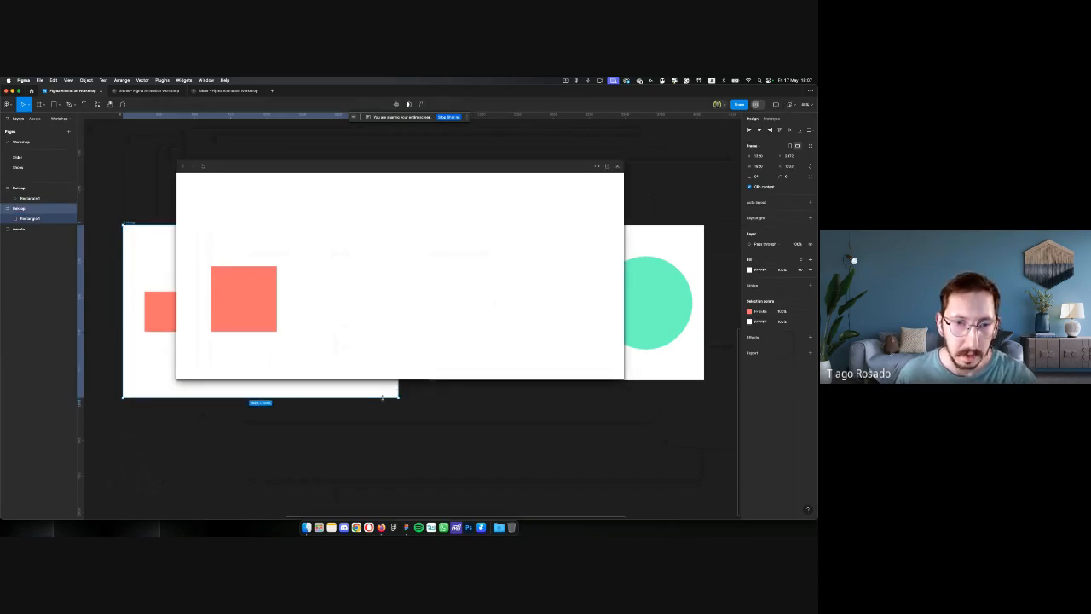
{"action": "key", "text": "super+z"}
{"action": "left_click", "coordinate": [319, 262]}
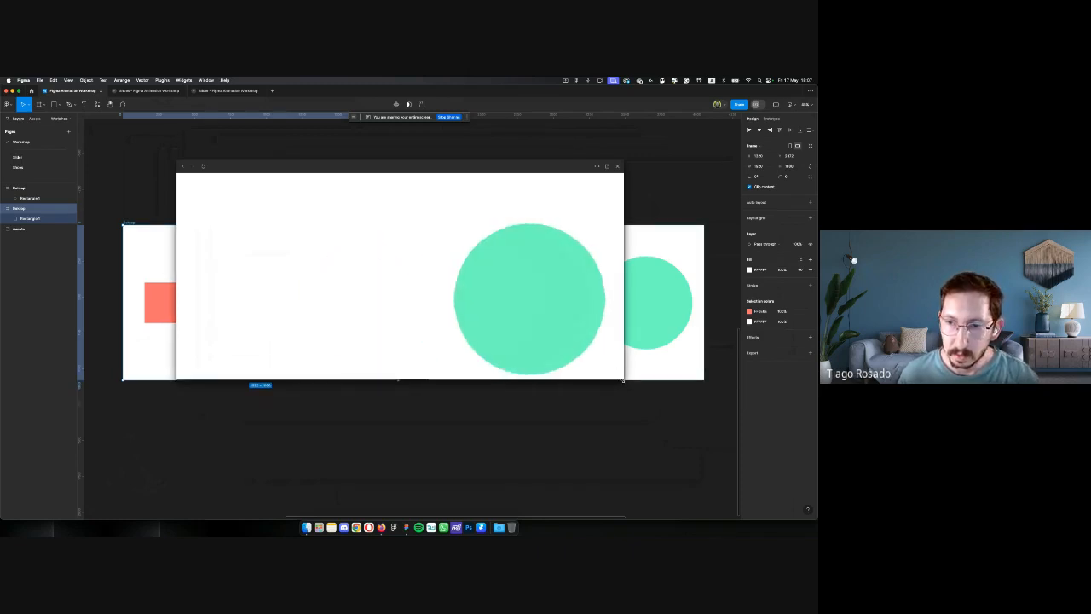
{"action": "left_click_drag", "start_coordinate": [622, 381], "coordinate": [631, 480]}
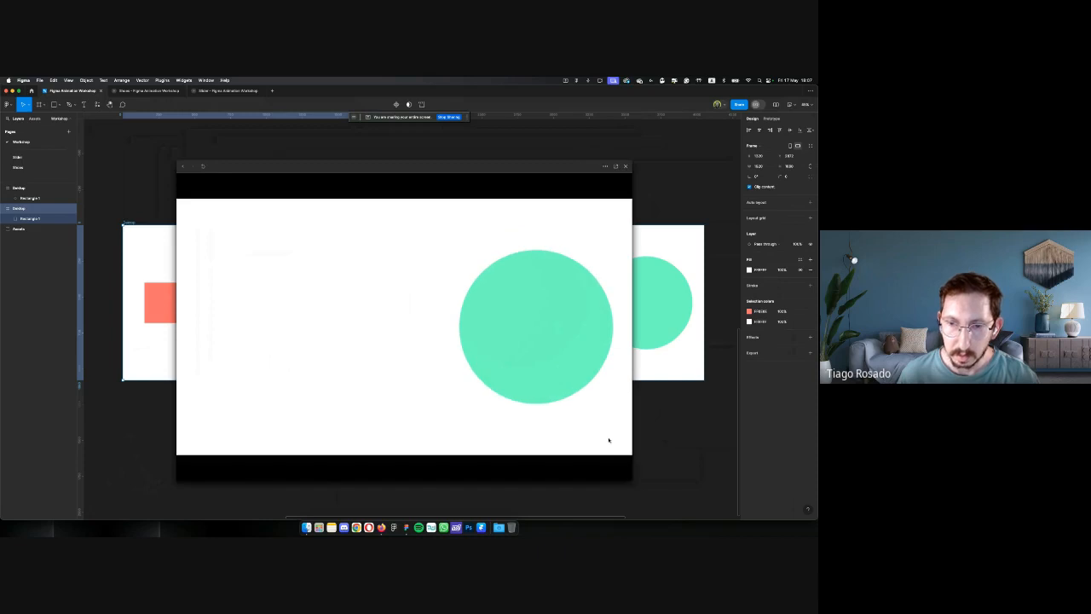
Play the morph between the coral square and the green circle back and forth several times in the preview
{"action": "left_click", "coordinate": [550, 339]}
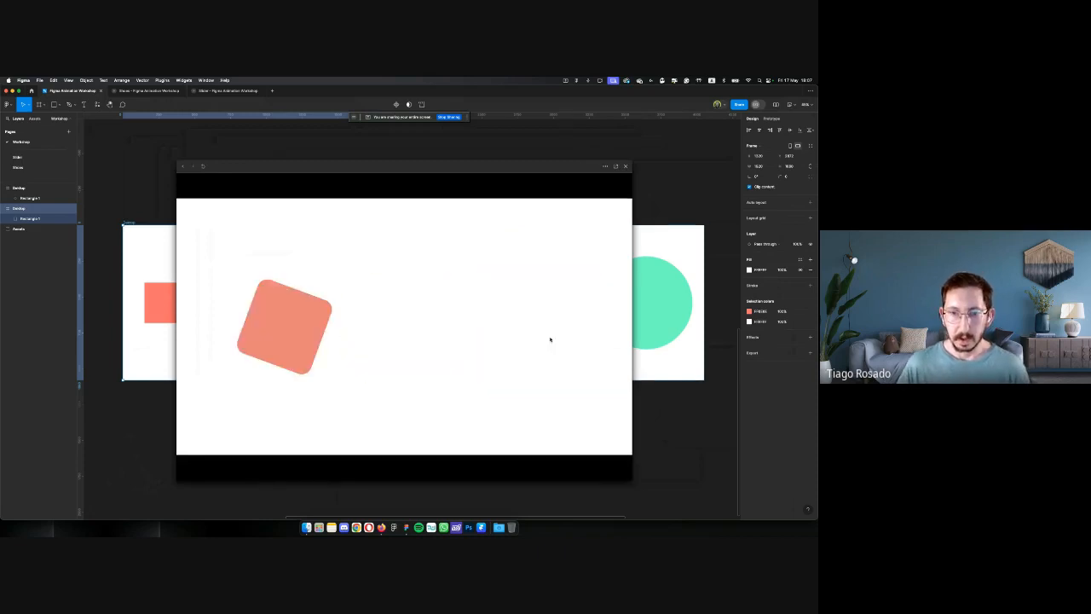
{"action": "left_click", "coordinate": [240, 344]}
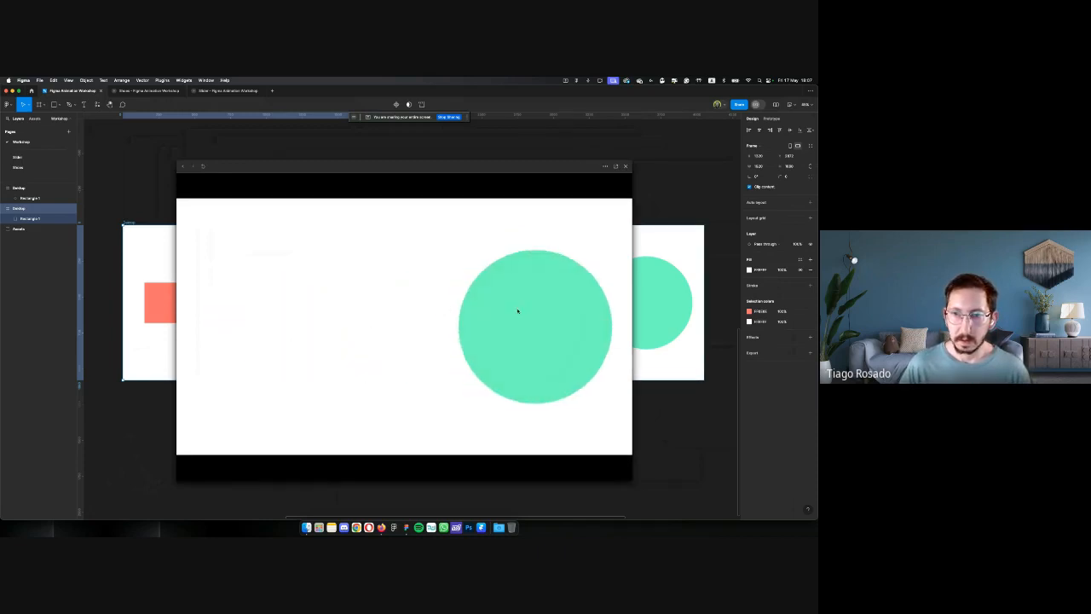
{"action": "left_click", "coordinate": [518, 311]}
{"action": "left_click", "coordinate": [255, 334]}
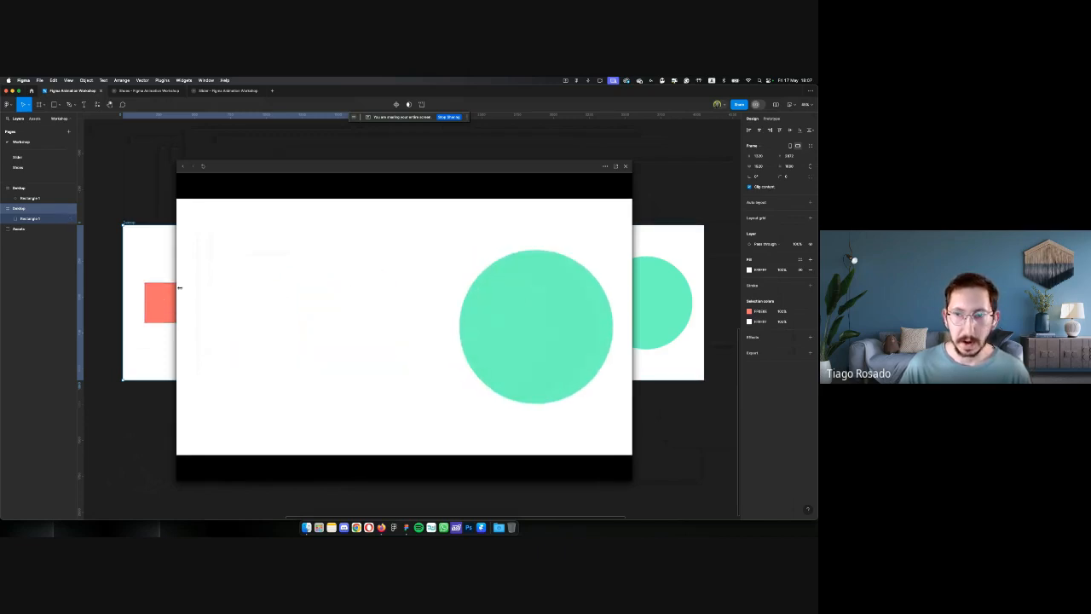
{"action": "left_click", "coordinate": [461, 313]}
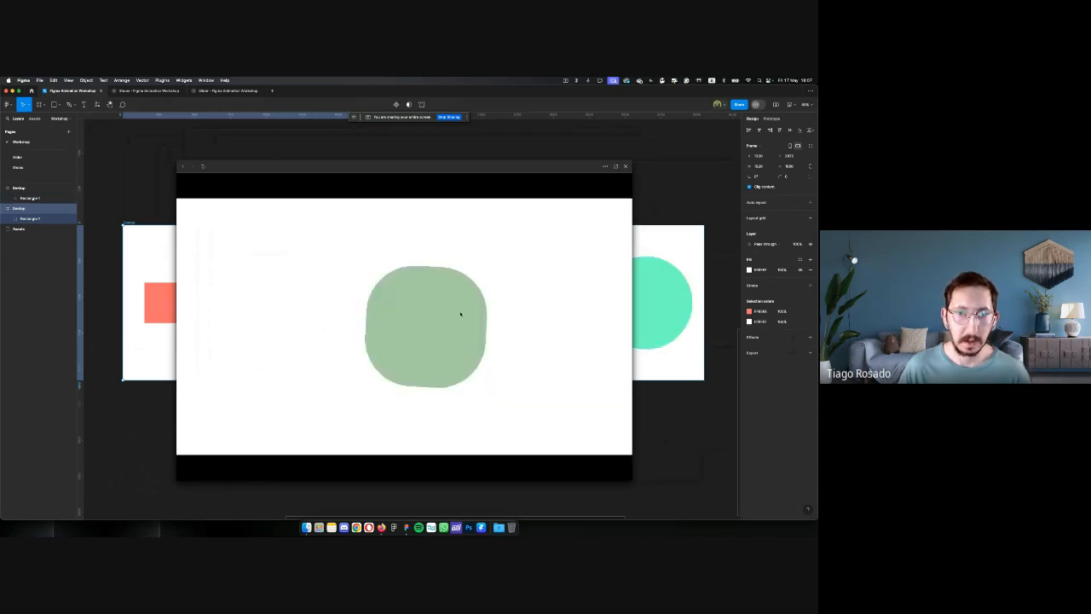
{"action": "left_click", "coordinate": [277, 323]}
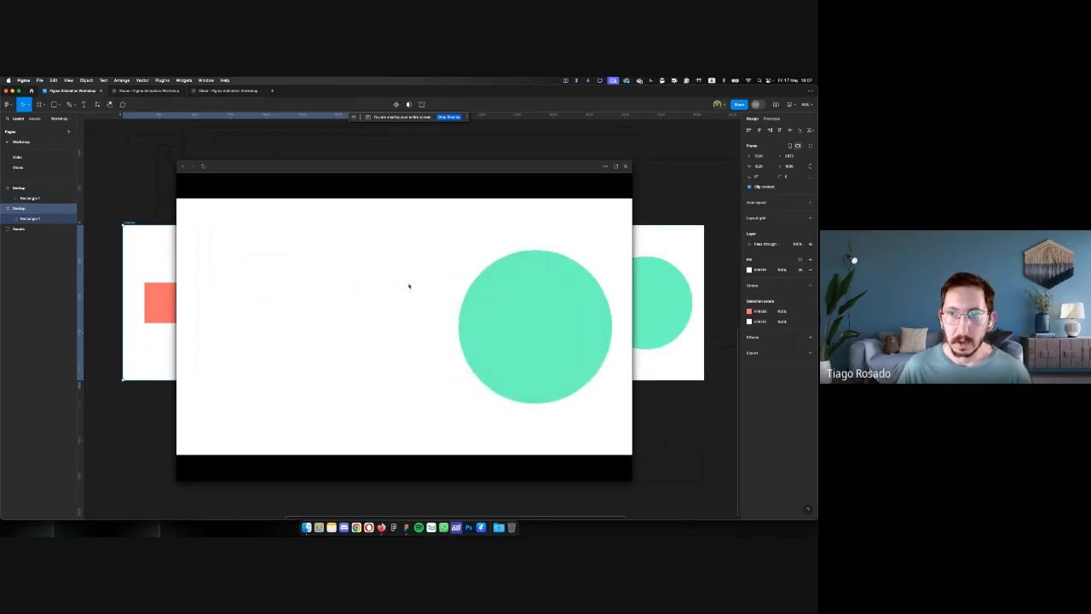
Close the prototype preview and clear the frame selection
{"action": "mouse_move", "coordinate": [329, 185]}
{"action": "left_mouse_down"}
{"action": "mouse_move", "coordinate": [320, 197]}
{"action": "mouse_move", "coordinate": [336, 168]}
{"action": "left_mouse_up"}
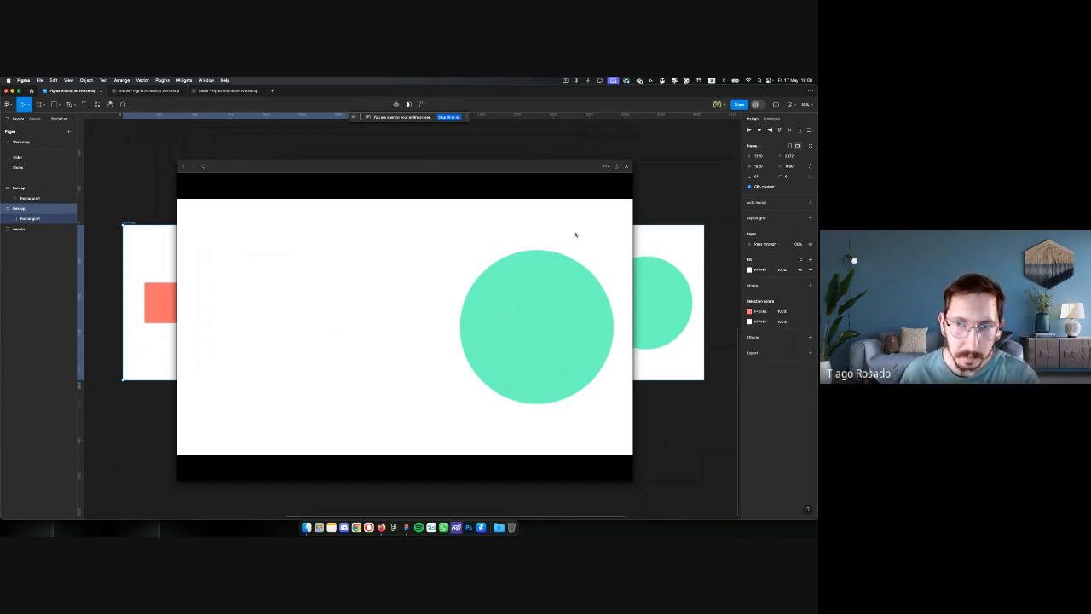
{"action": "left_click_drag", "start_coordinate": [574, 169], "coordinate": [565, 150]}
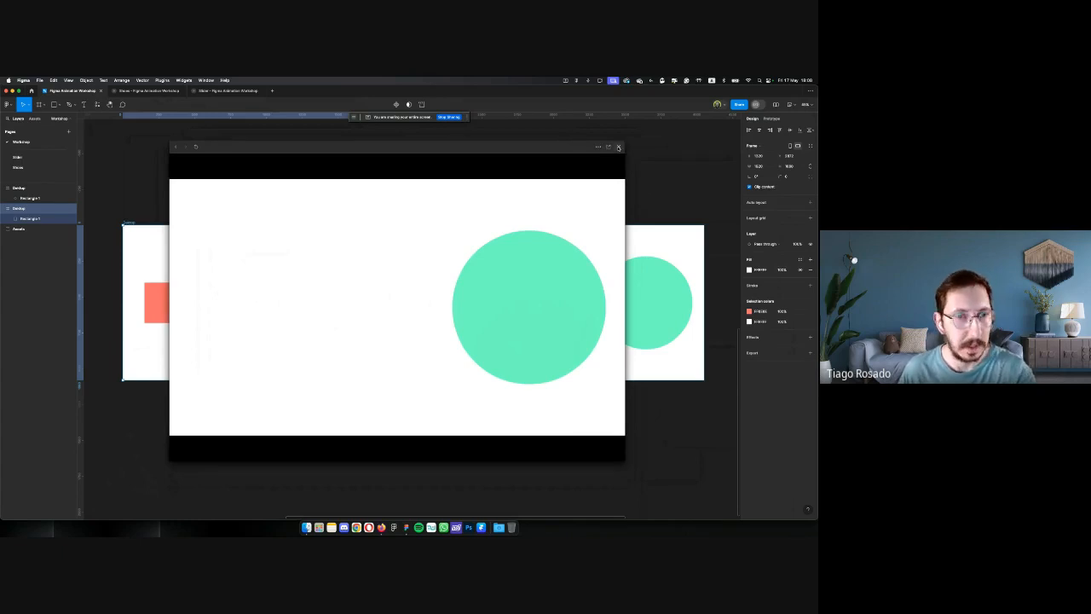
{"action": "left_click", "coordinate": [619, 147]}
{"action": "left_click", "coordinate": [512, 182]}
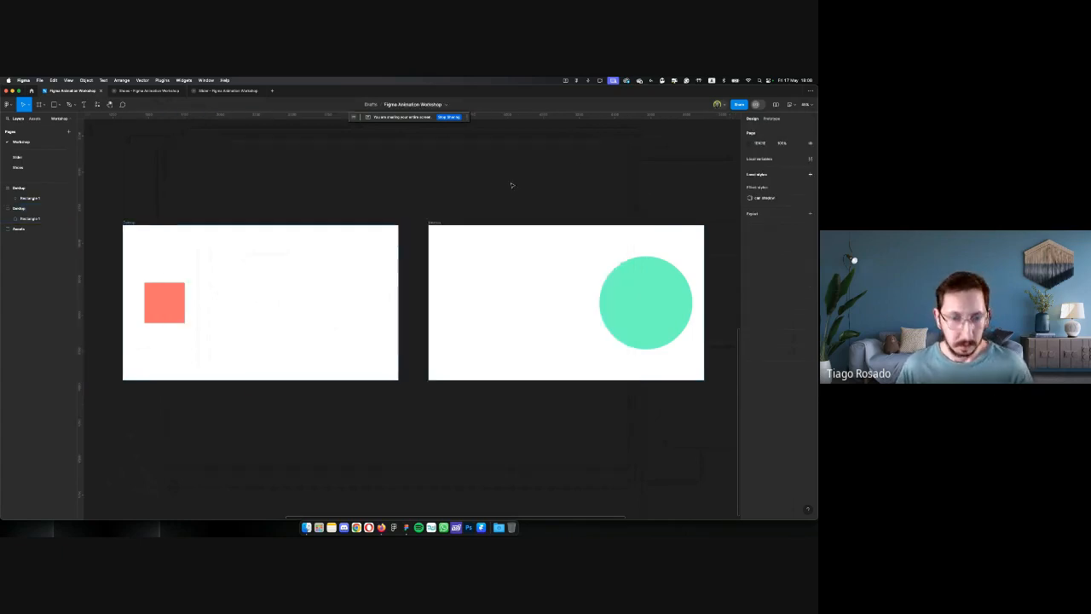
Delete the coral square, the green circle and the duplicated frame so only the empty original frame is left
{"action": "left_click", "coordinate": [180, 304]}
{"action": "key", "text": "Delete"}
{"action": "left_click", "coordinate": [625, 299]}
{"action": "key", "text": "Delete"}
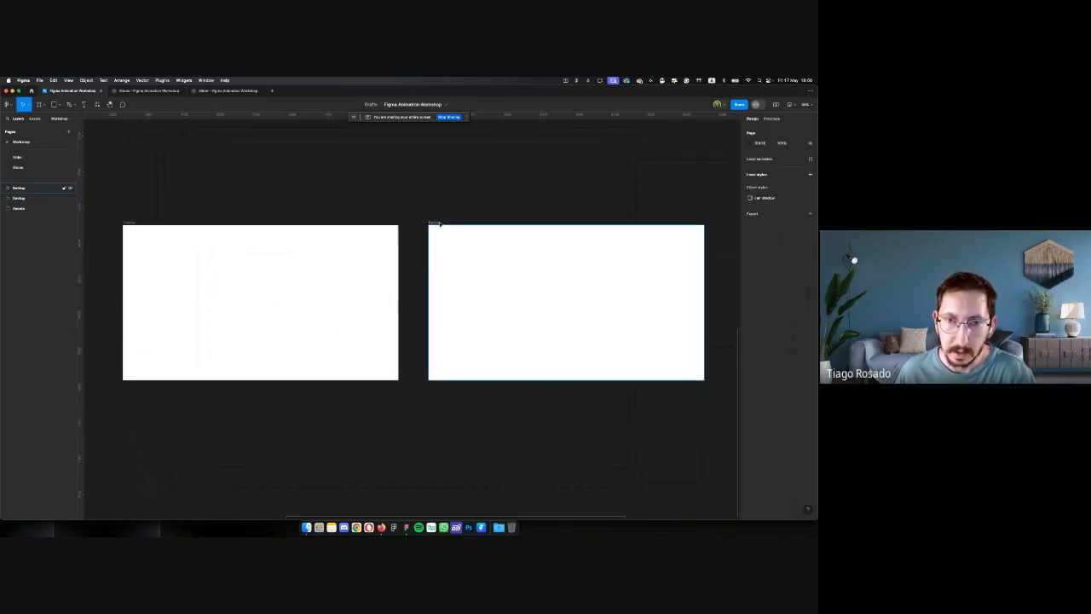
{"action": "left_click", "coordinate": [440, 223]}
{"action": "key", "text": "Delete"}
{"action": "scroll", "coordinate": [439, 224], "scroll_direction": "left", "scroll_amount": 3}
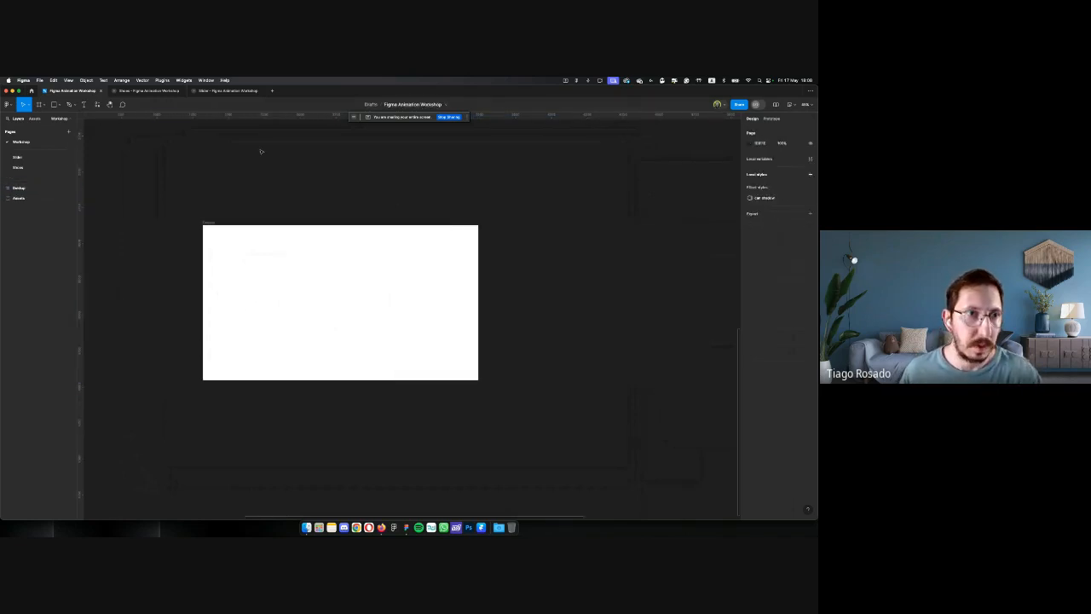
Switch to the open Slider prototype and go back through its slides to the Lemon slide
{"action": "left_click", "coordinate": [211, 91]}
{"action": "left_click", "coordinate": [139, 309]}
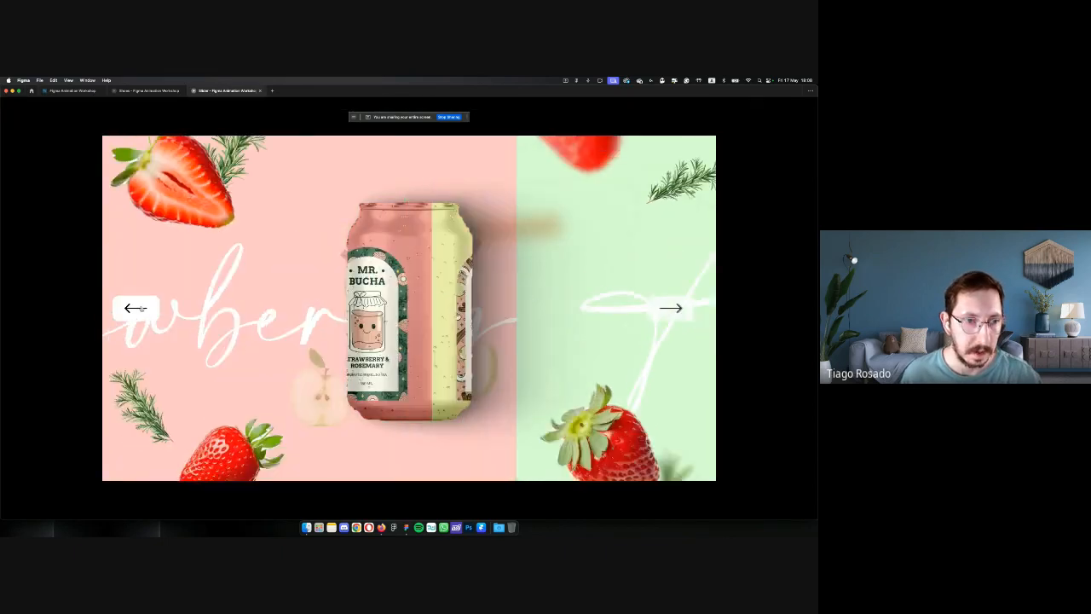
{"action": "left_click", "coordinate": [139, 308]}
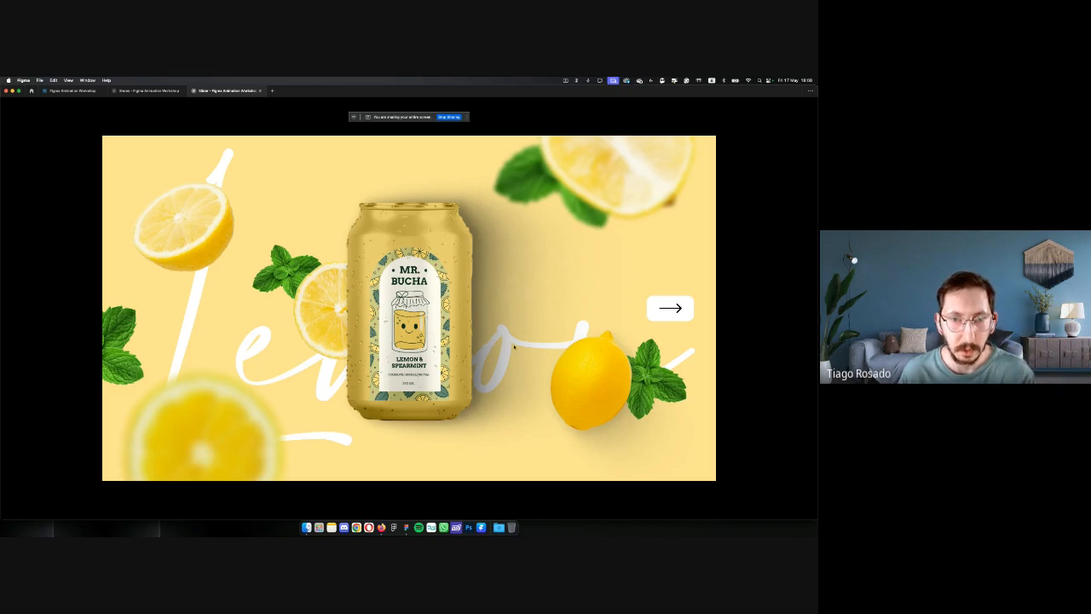
Play the slider from Lemon to Strawberry and back, advance to the Apple slide, and return to Lemon
{"action": "left_click", "coordinate": [665, 312]}
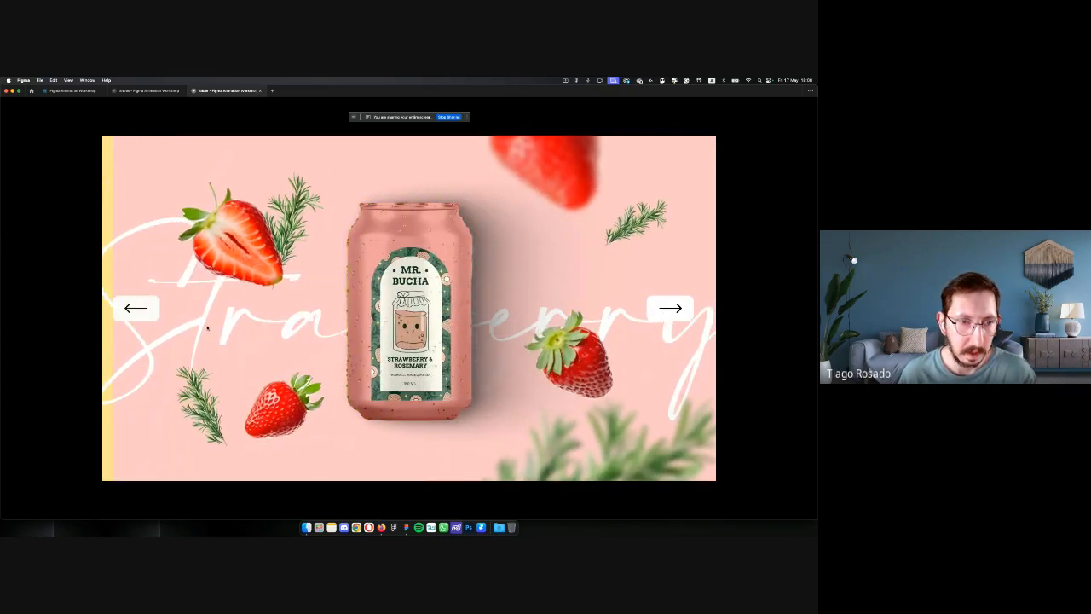
{"action": "left_click", "coordinate": [146, 315]}
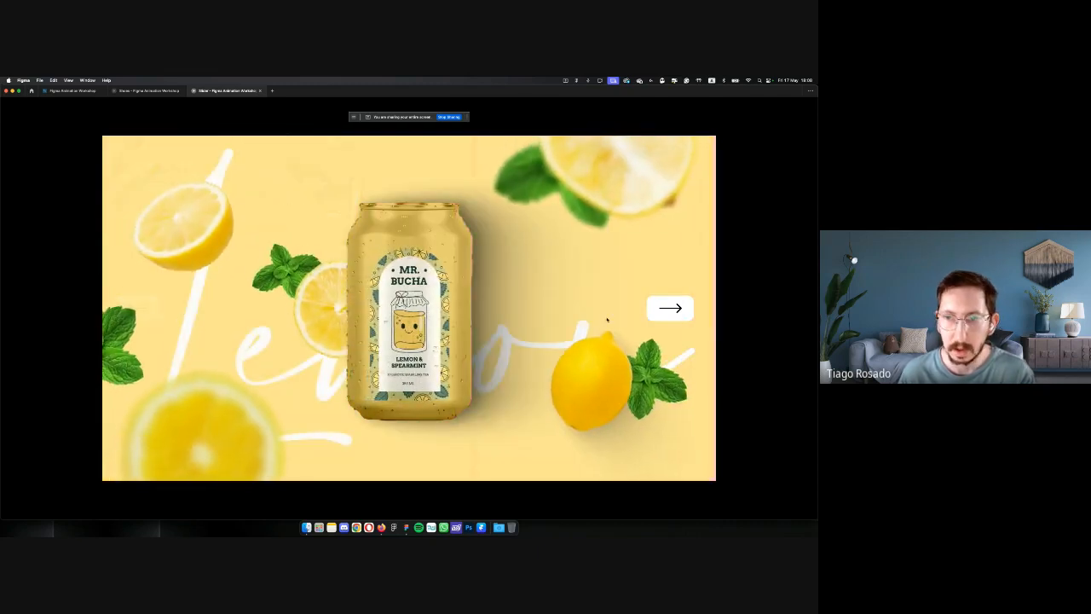
{"action": "left_click", "coordinate": [657, 312]}
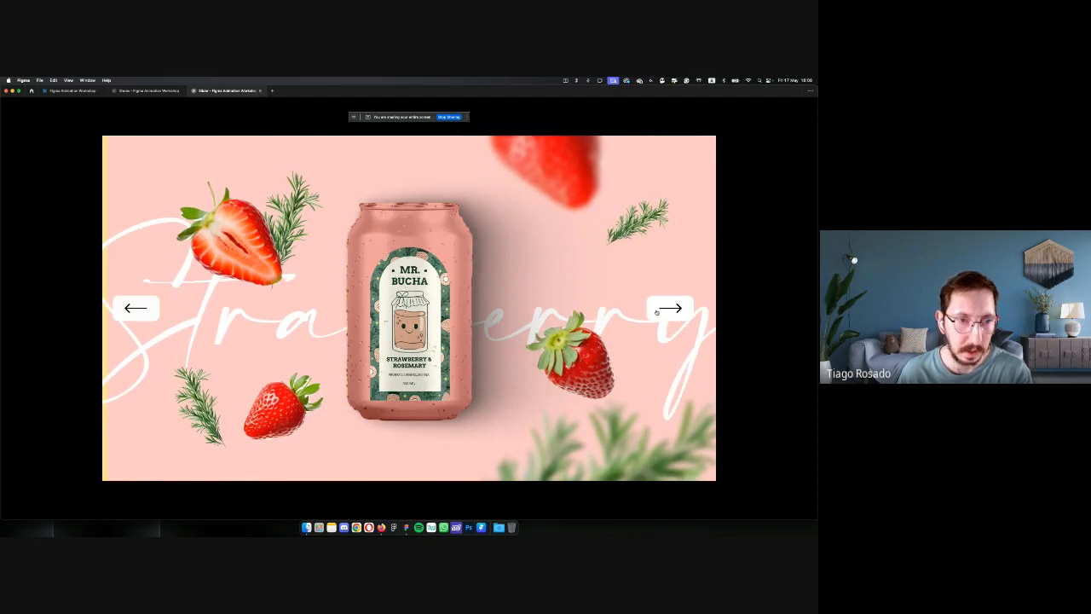
{"action": "left_click", "coordinate": [656, 312]}
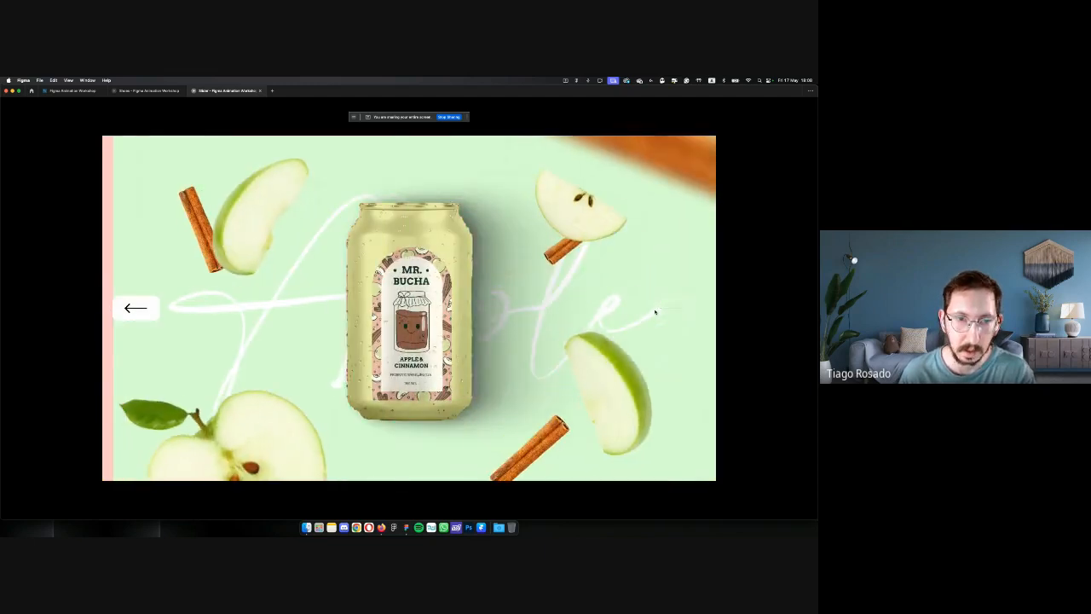
{"action": "left_click", "coordinate": [135, 307]}
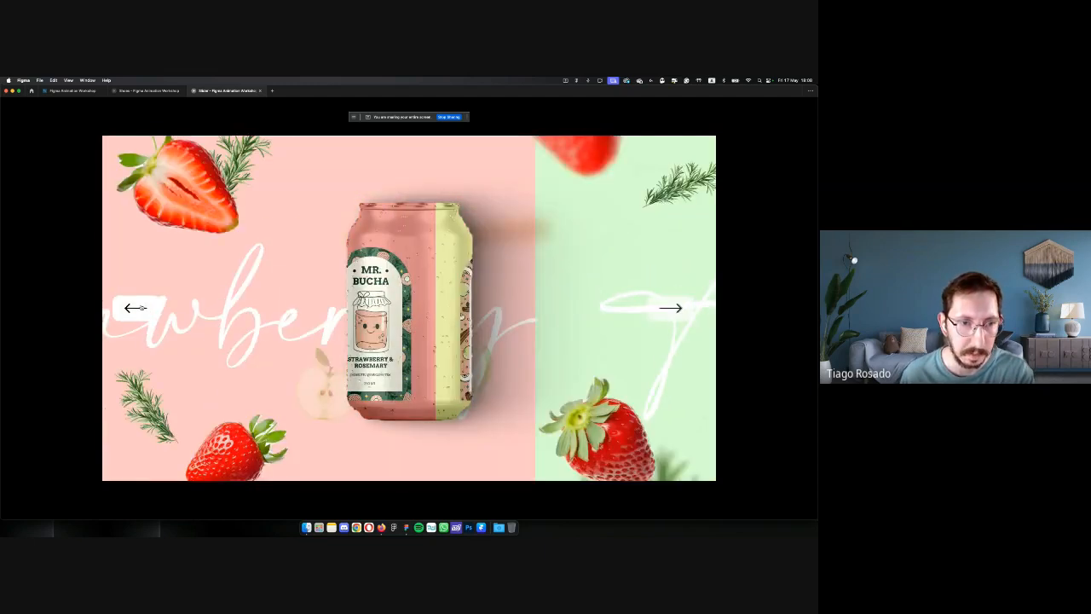
{"action": "left_click", "coordinate": [136, 308]}
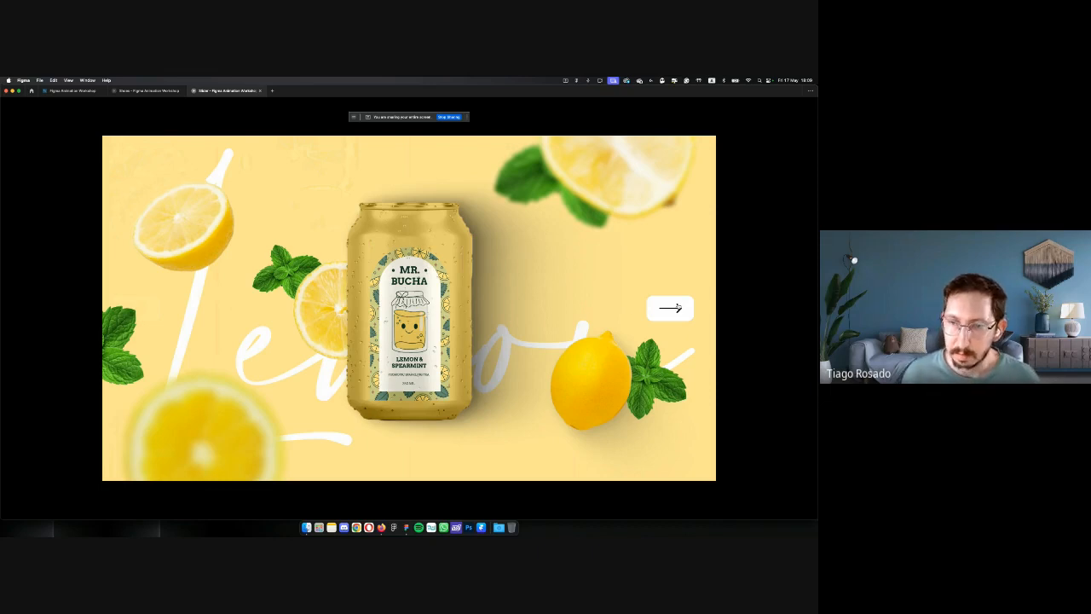
Run the slider twice from Lemon through Strawberry to Apple and back, and finish on the Strawberry slide
{"action": "left_click", "coordinate": [678, 307]}
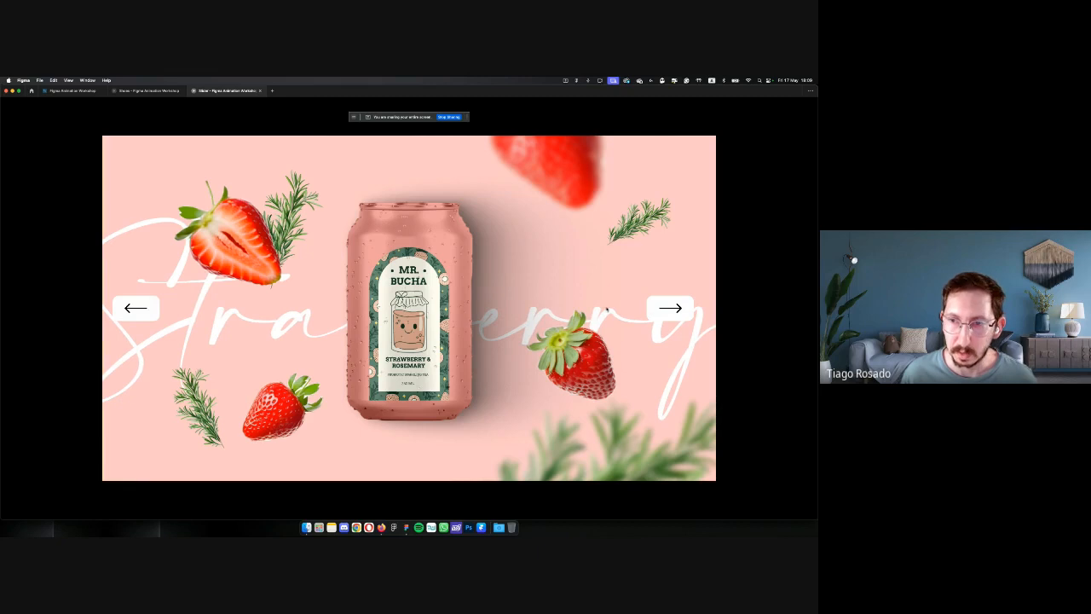
{"action": "left_click", "coordinate": [661, 309]}
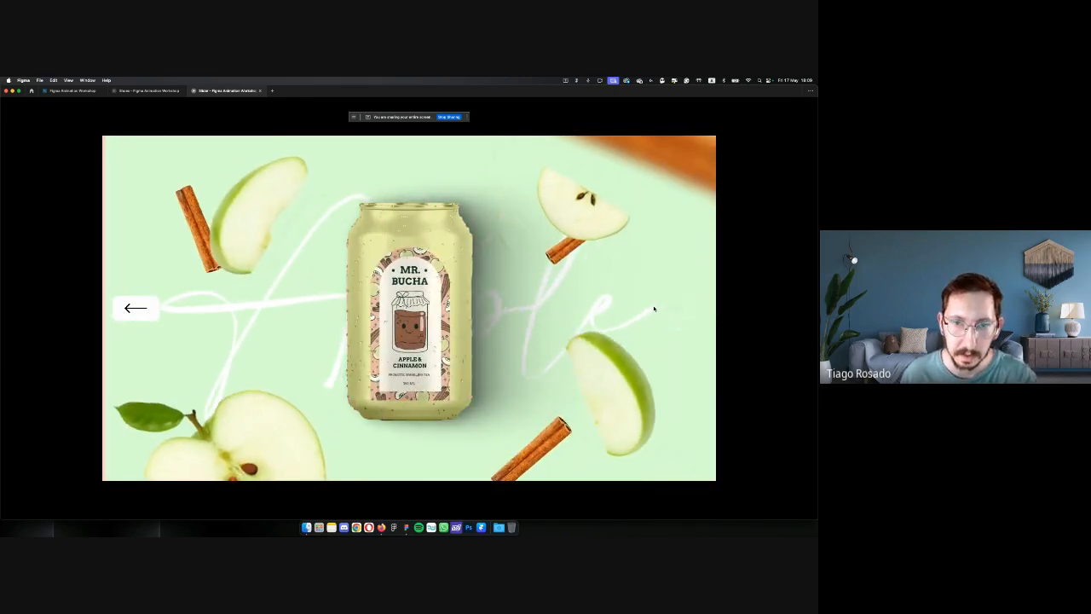
{"action": "left_click", "coordinate": [145, 309]}
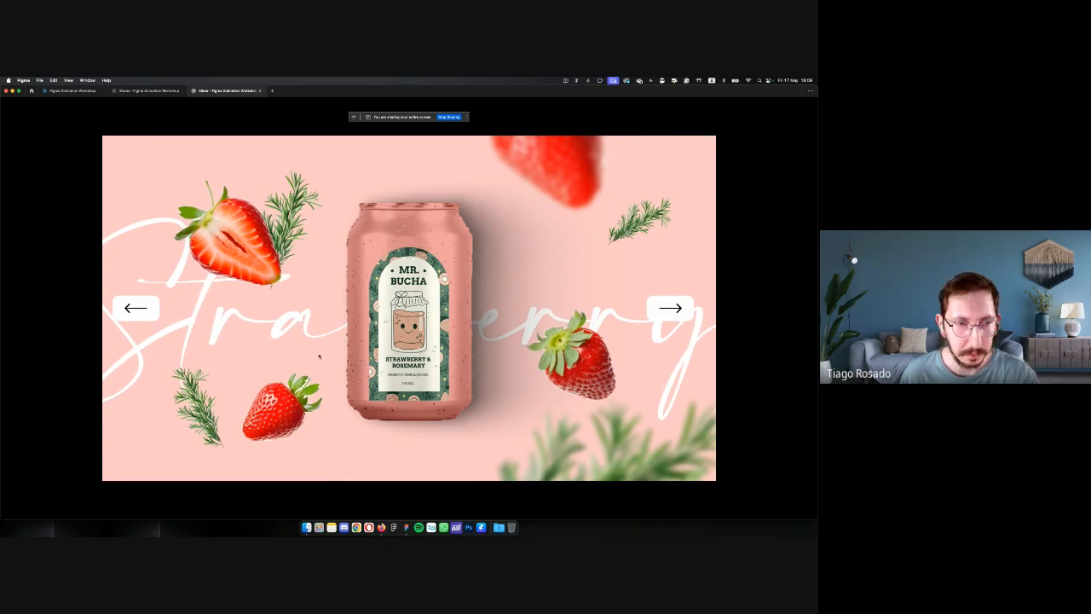
{"action": "left_click", "coordinate": [138, 310]}
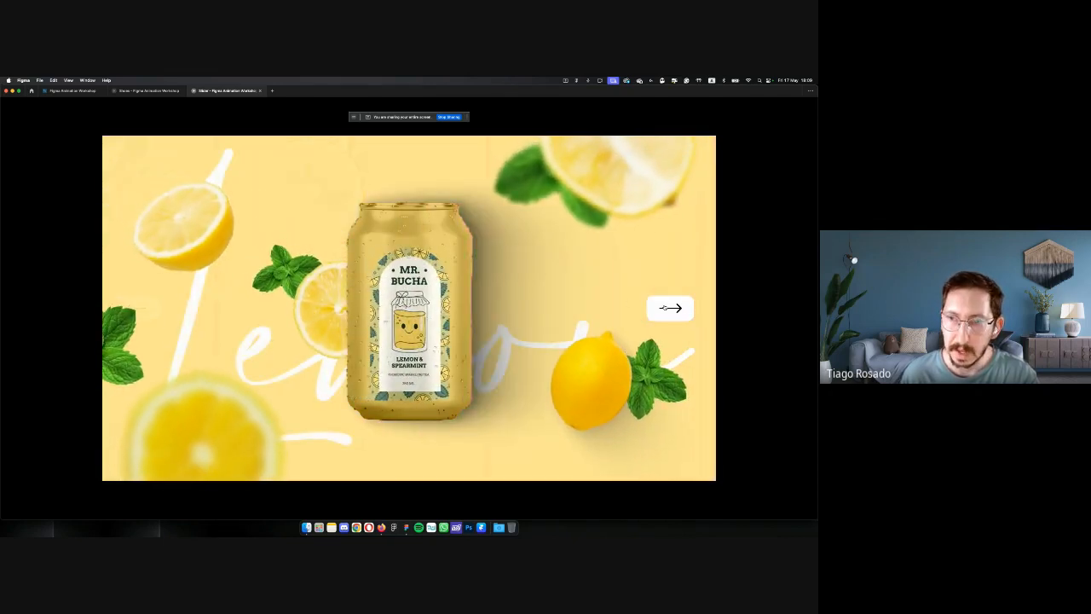
{"action": "left_click", "coordinate": [666, 307]}
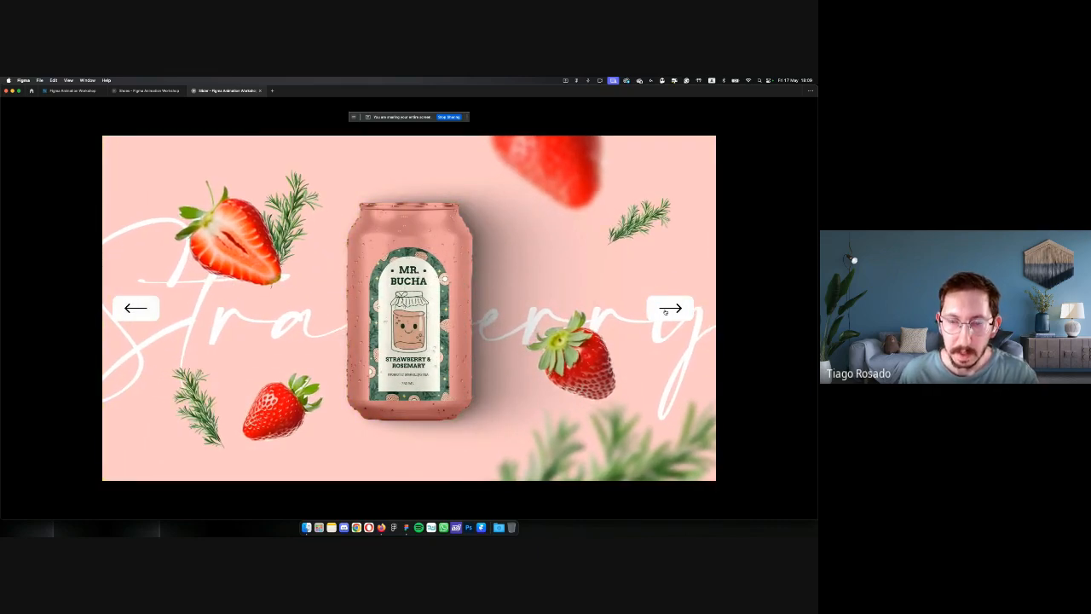
{"action": "left_click", "coordinate": [666, 310]}
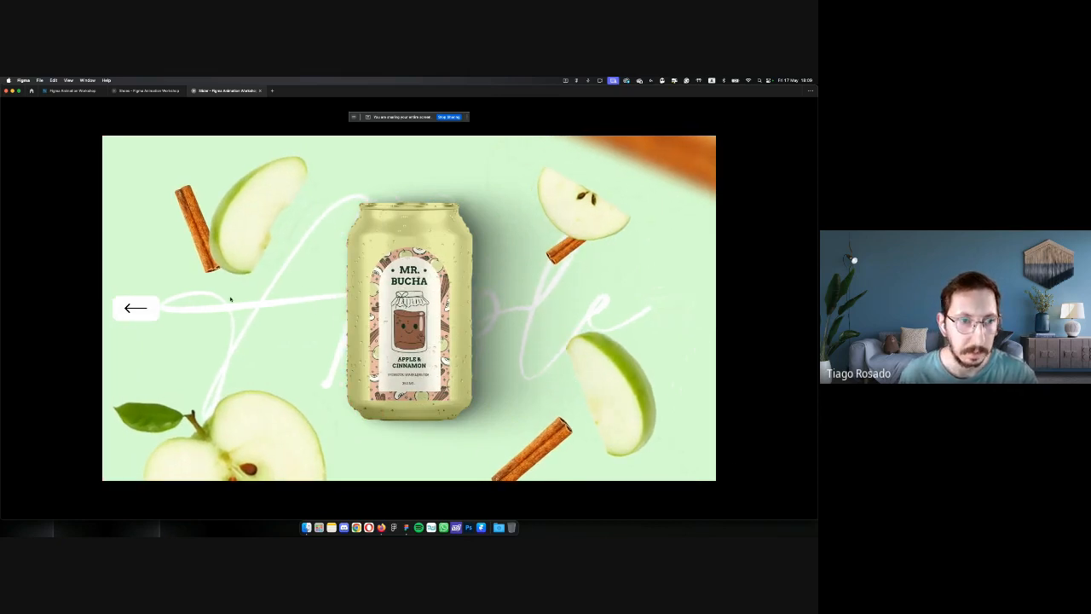
{"action": "left_click", "coordinate": [139, 310]}
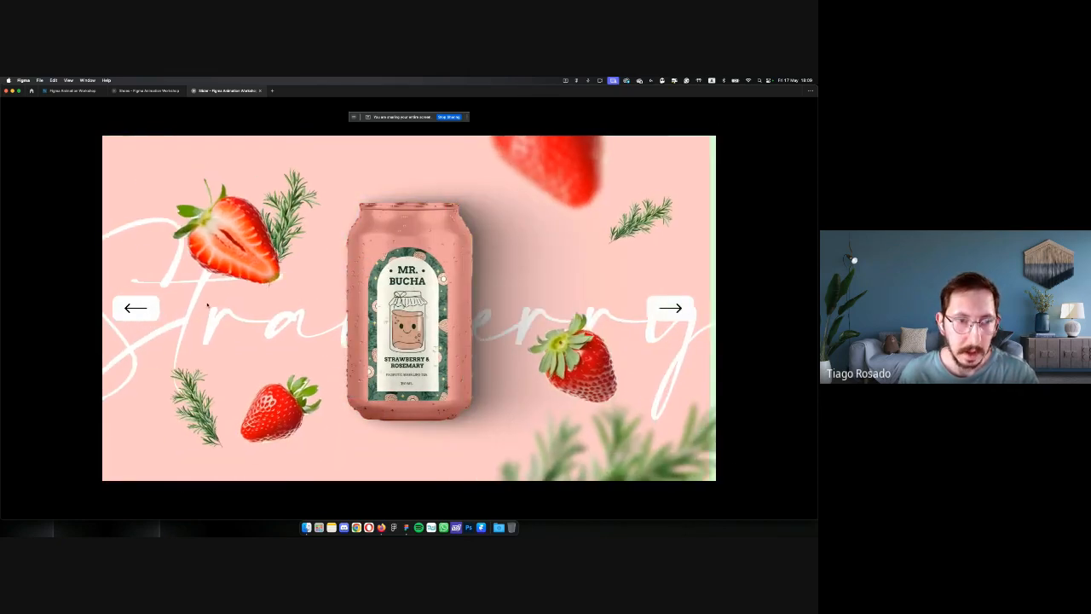
{"action": "left_click", "coordinate": [154, 308]}
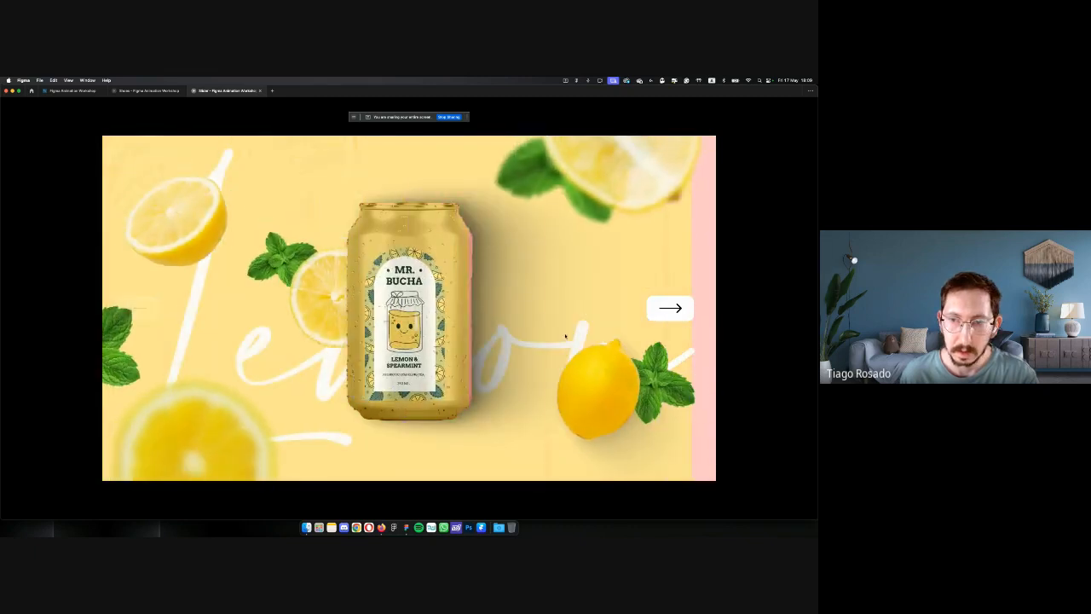
{"action": "left_click", "coordinate": [662, 310]}
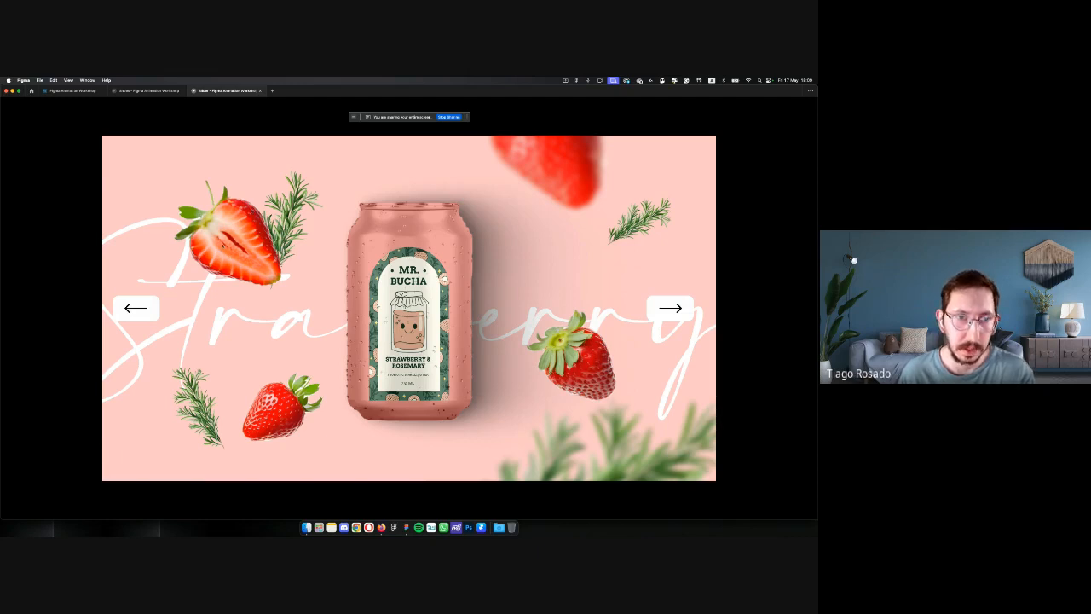
Return to the workshop design file and bring the can and fruit assets into view above the empty frame
{"action": "mouse_move", "coordinate": [156, 103]}
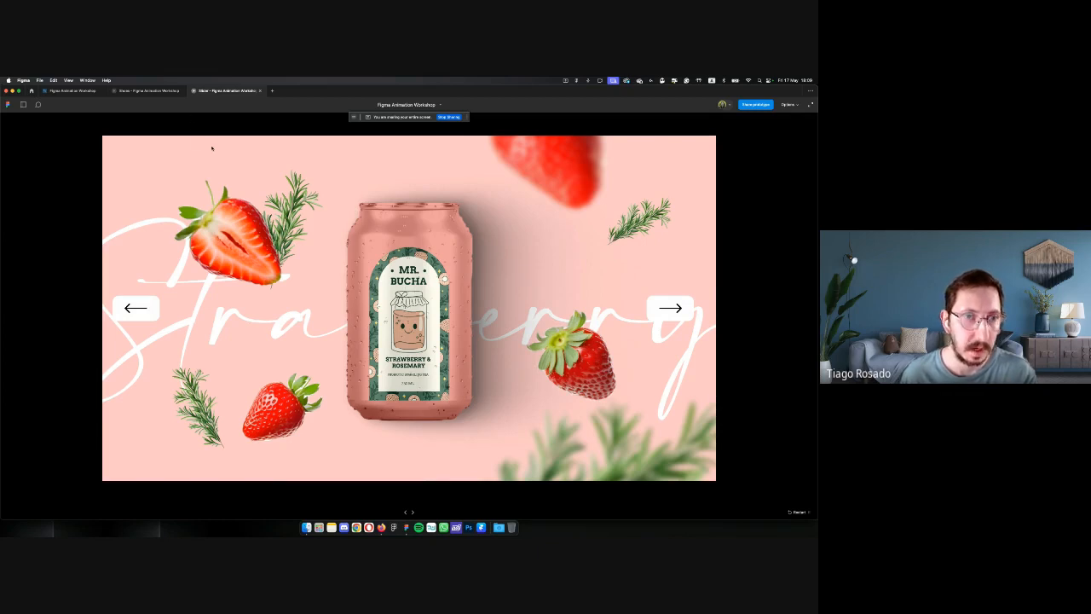
{"action": "left_click", "coordinate": [85, 91]}
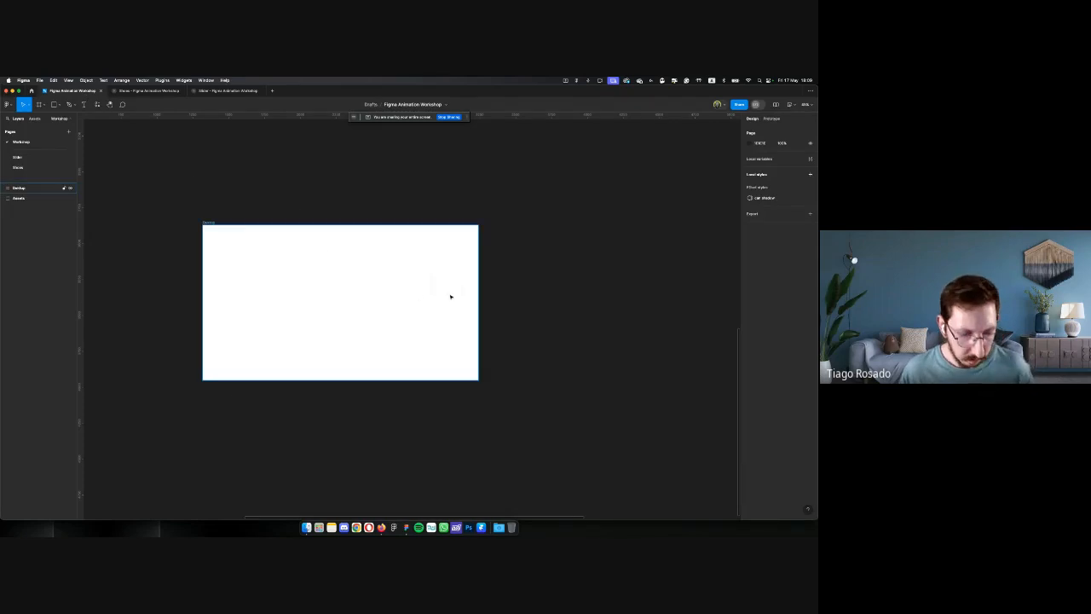
{"action": "scroll", "coordinate": [455, 300], "scroll_direction": "down", "scroll_amount": 5}
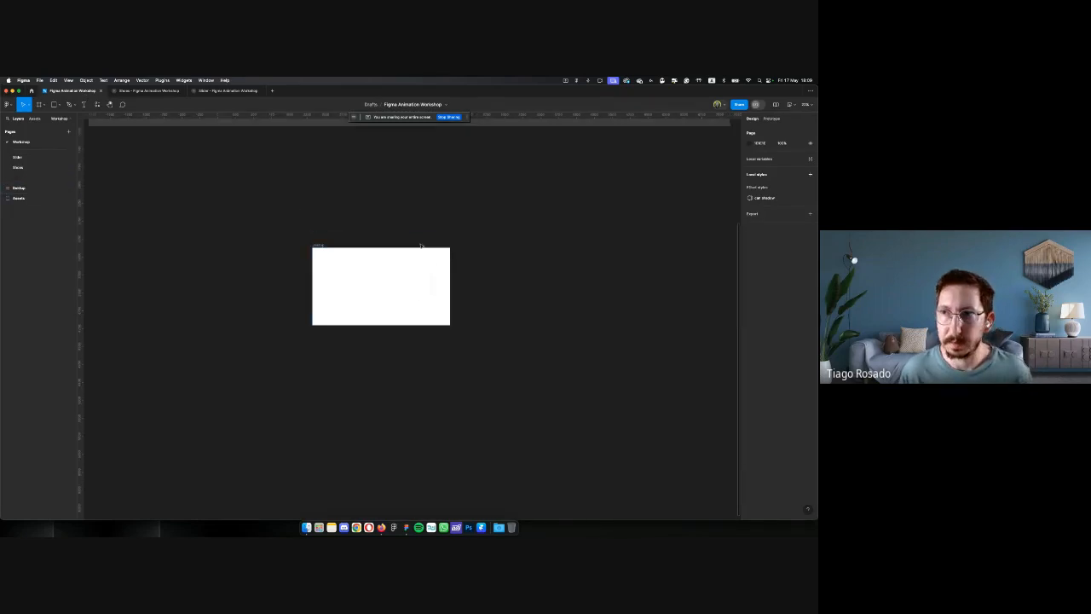
{"action": "scroll", "coordinate": [420, 246], "scroll_direction": "up", "scroll_amount": 4}
{"action": "scroll", "coordinate": [417, 248], "scroll_direction": "left", "scroll_amount": 2}
{"action": "scroll", "coordinate": [387, 284], "scroll_direction": "up", "scroll_amount": 3}
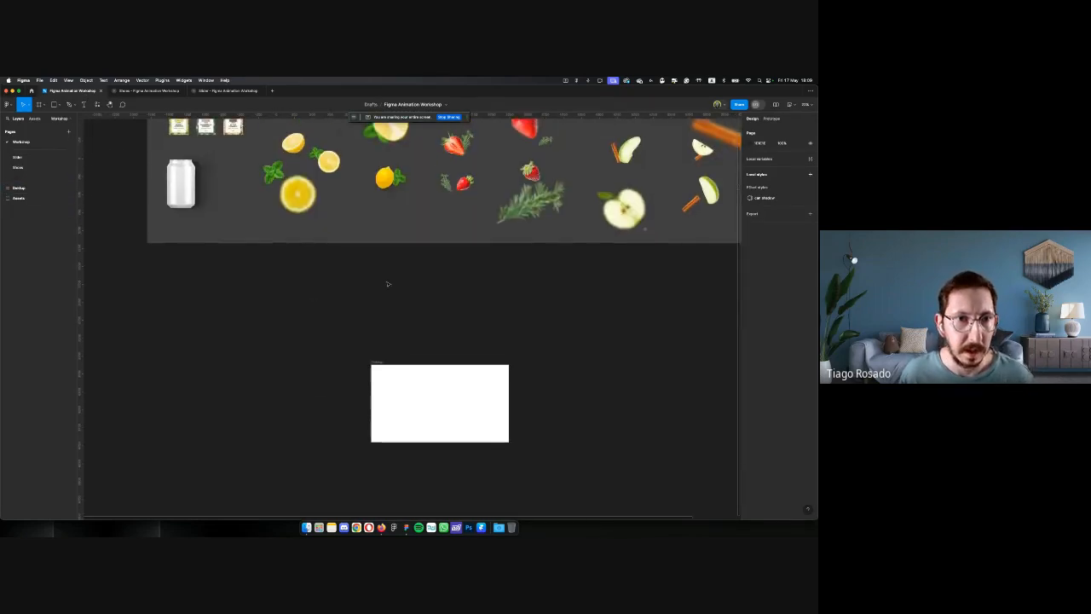
{"action": "scroll", "coordinate": [387, 284], "scroll_direction": "up", "scroll_amount": 1}
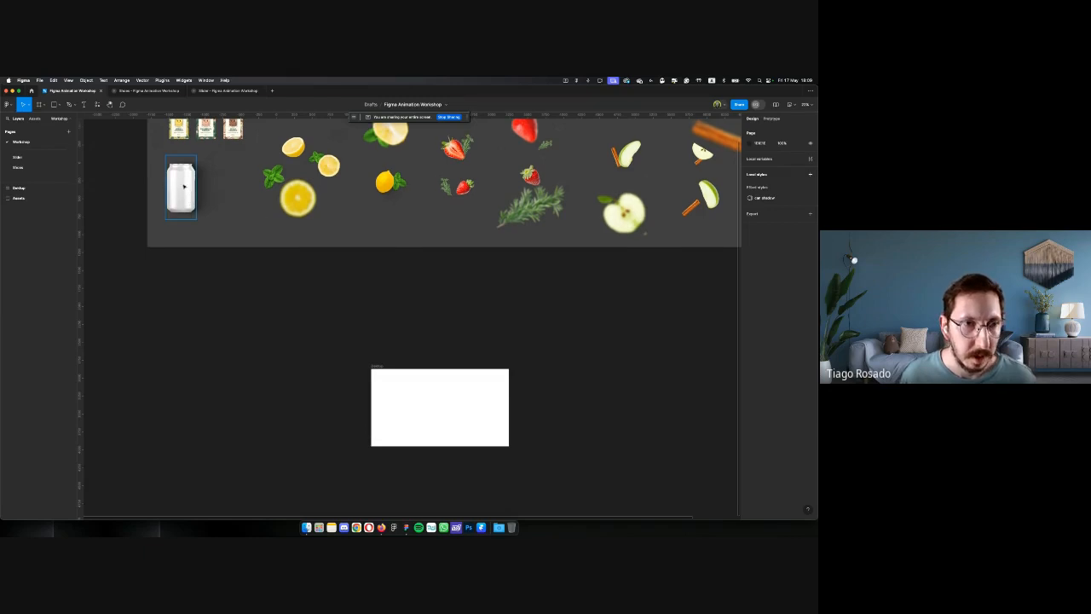
Move the blank can from the assets area into the centre of the empty white frame
{"action": "left_click_drag", "start_coordinate": [183, 186], "coordinate": [441, 401]}
{"action": "scroll", "coordinate": [610, 249], "scroll_direction": "down", "scroll_amount": 3}
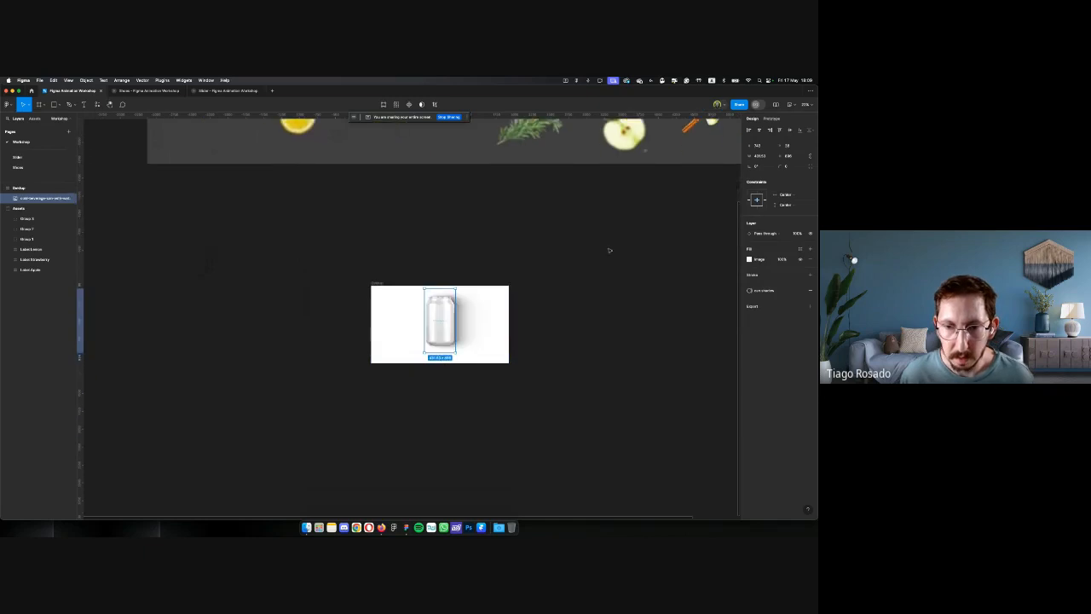
{"action": "scroll", "coordinate": [609, 249], "scroll_direction": "down", "scroll_amount": 1}
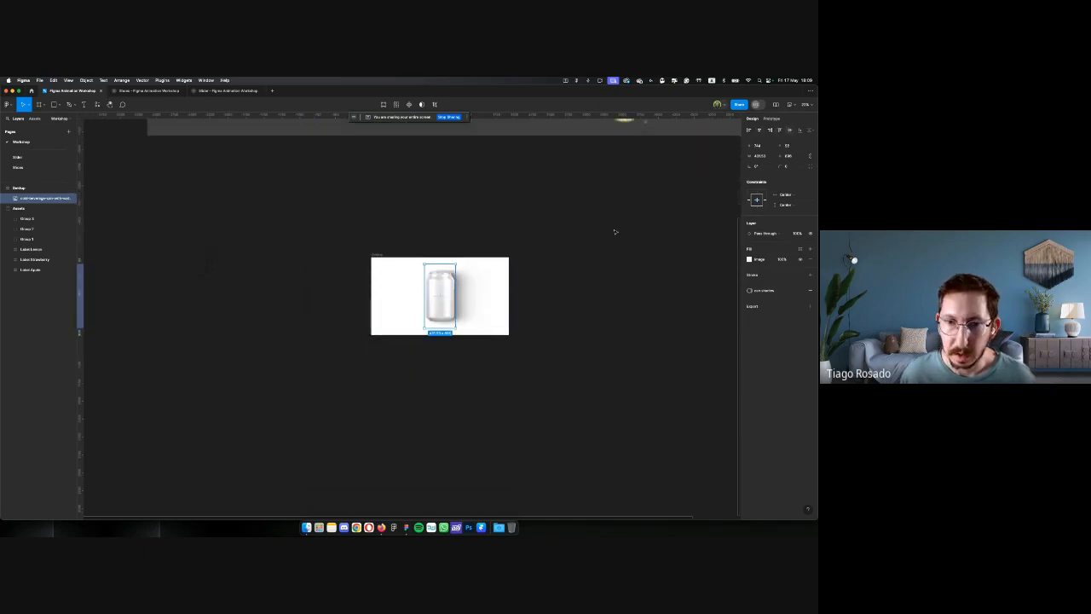
{"action": "scroll", "coordinate": [440, 307], "scroll_direction": "up", "scroll_amount": 5}
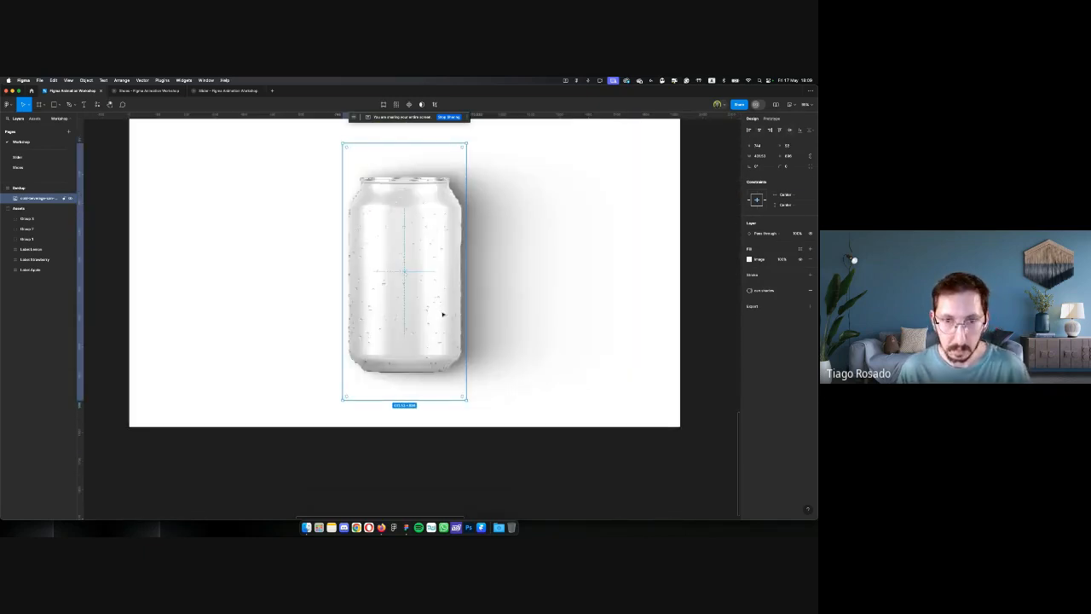
Scale the can down proportionally to about 375 px wide and centre it horizontally in the frame
{"action": "key", "text": "k"}
{"action": "left_click_drag", "start_coordinate": [463, 395], "coordinate": [455, 383]}
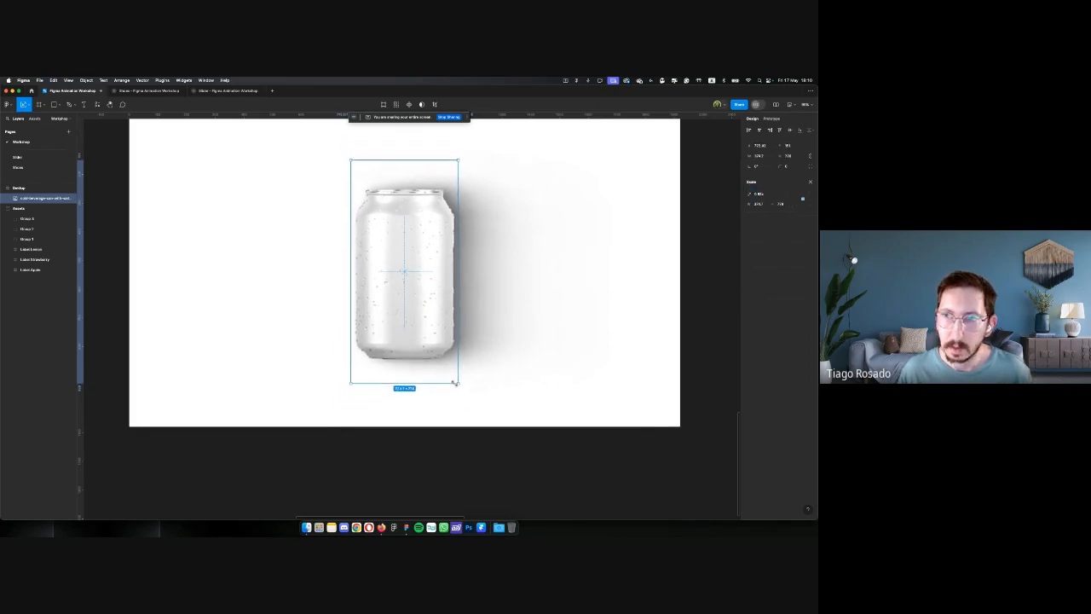
{"action": "left_click", "coordinate": [759, 131]}
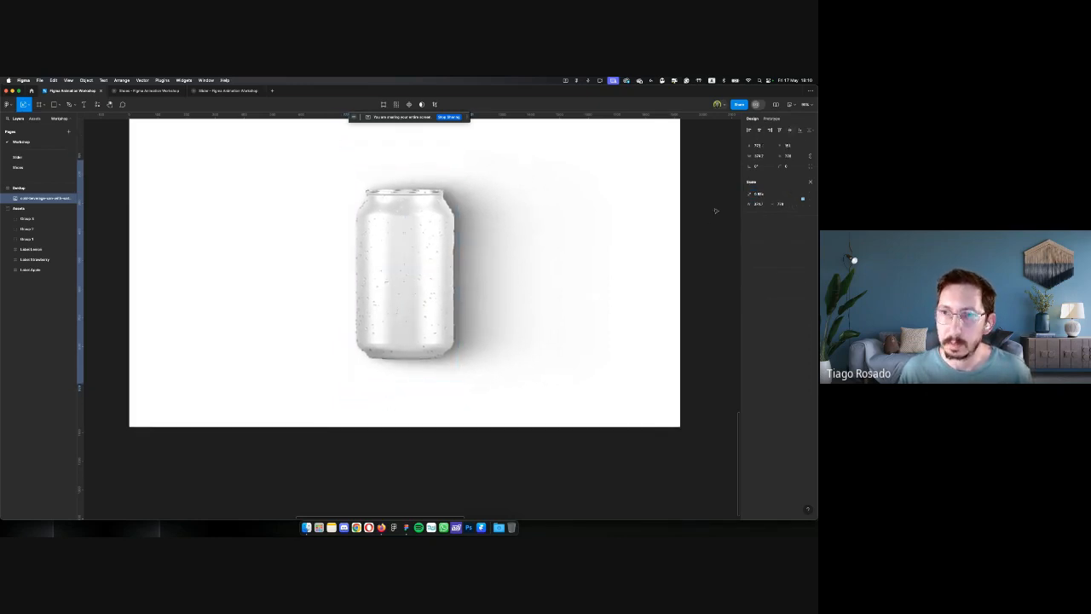
{"action": "left_click", "coordinate": [538, 233]}
Copy the Lemon, Strawberry and Apple labels together from the assets to just above the can's frame
{"action": "key", "text": "minus"}
{"action": "key", "text": "minus"}
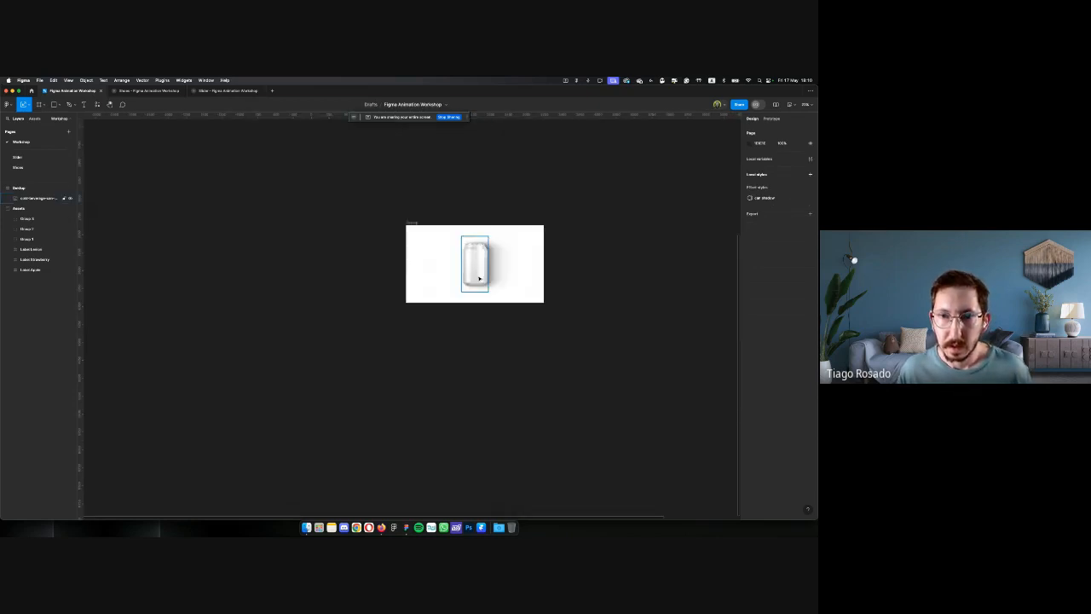
{"action": "scroll", "coordinate": [435, 277], "scroll_direction": "right", "scroll_amount": 3}
{"action": "scroll", "coordinate": [387, 277], "scroll_direction": "up", "scroll_amount": 4}
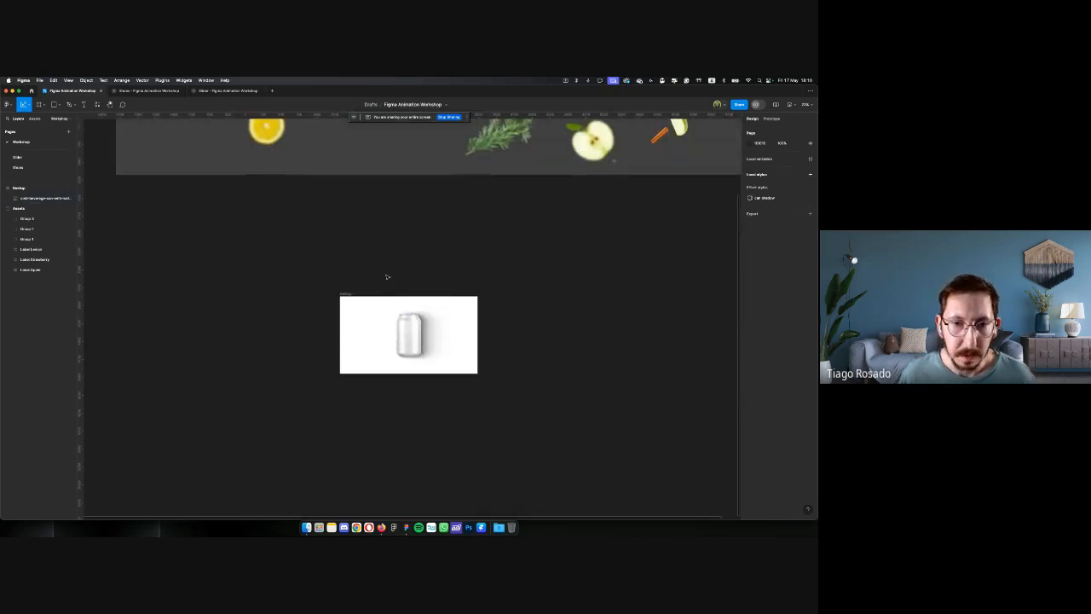
{"action": "scroll", "coordinate": [386, 276], "scroll_direction": "up", "scroll_amount": 5}
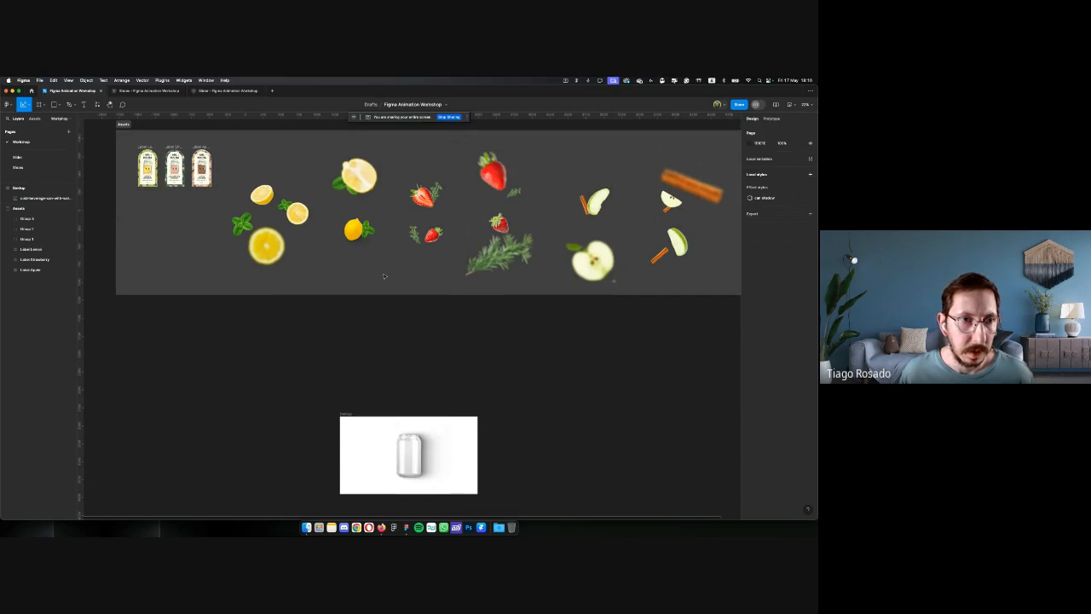
{"action": "left_click", "coordinate": [31, 249]}
{"action": "left_click", "coordinate": [34, 260], "text": "shift"}
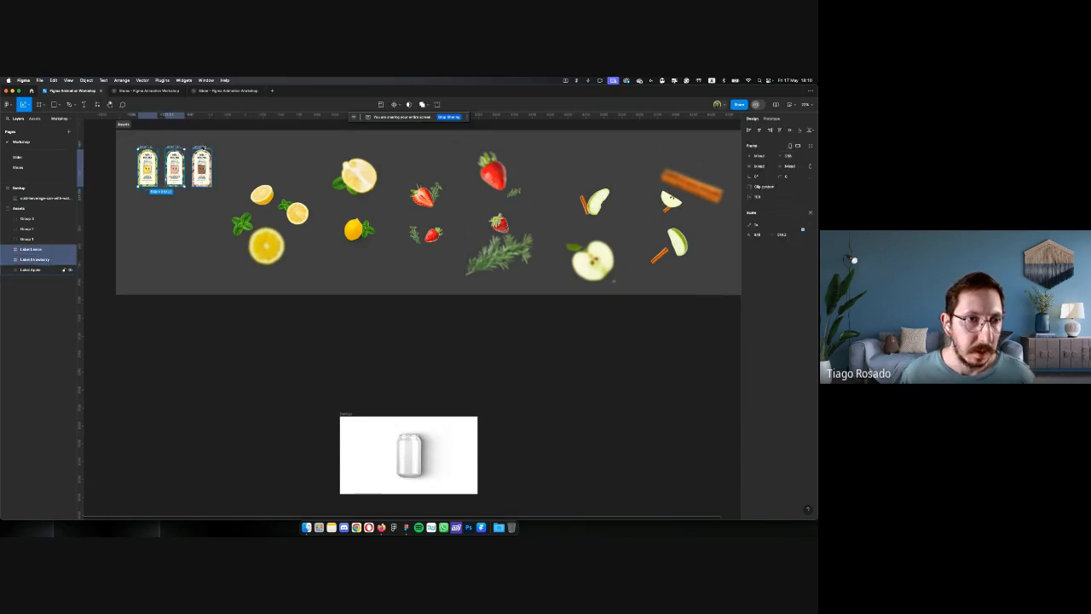
{"action": "left_click", "coordinate": [31, 270], "text": "shift"}
{"action": "left_click_drag", "start_coordinate": [202, 156], "coordinate": [430, 367]}
{"action": "scroll", "coordinate": [430, 367], "scroll_direction": "down", "scroll_amount": 2}
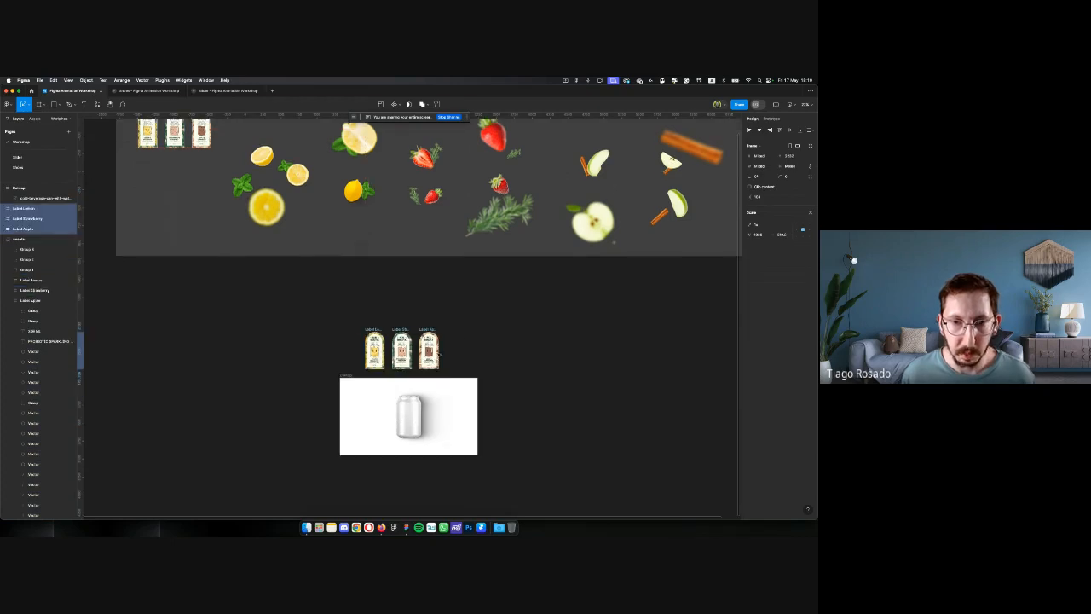
Set the copied Lemon label apart on the empty canvas beside the frame's right edge
{"action": "left_click", "coordinate": [458, 341]}
{"action": "key", "text": "z"}
{"action": "left_click", "coordinate": [400, 410]}
{"action": "scroll", "coordinate": [401, 410], "scroll_direction": "down", "scroll_amount": 3}
{"action": "scroll", "coordinate": [400, 410], "scroll_direction": "right", "scroll_amount": 2}
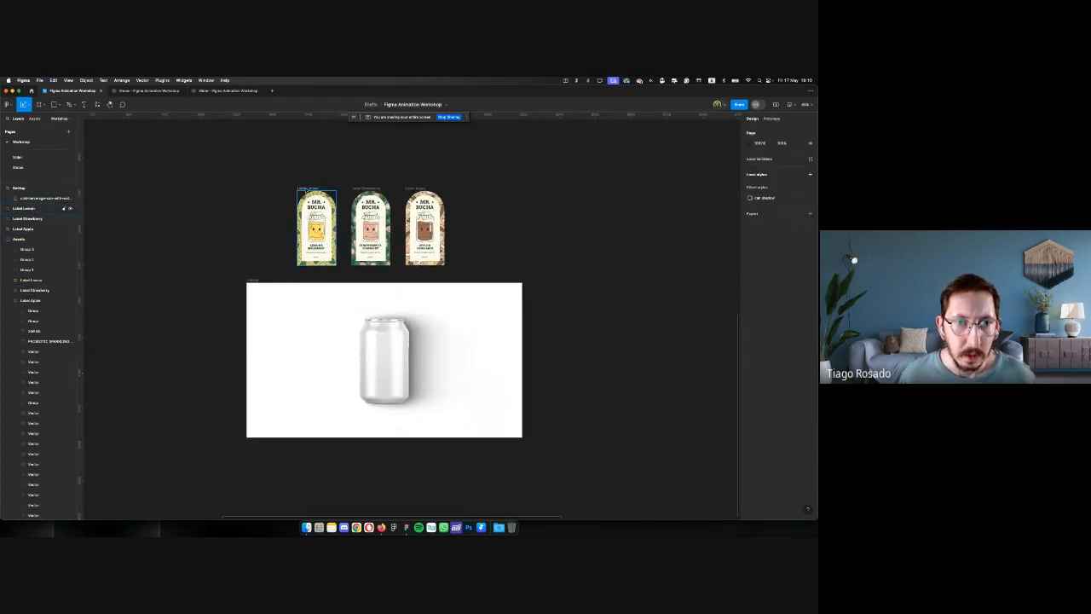
{"action": "left_click_drag", "start_coordinate": [317, 225], "coordinate": [598, 352]}
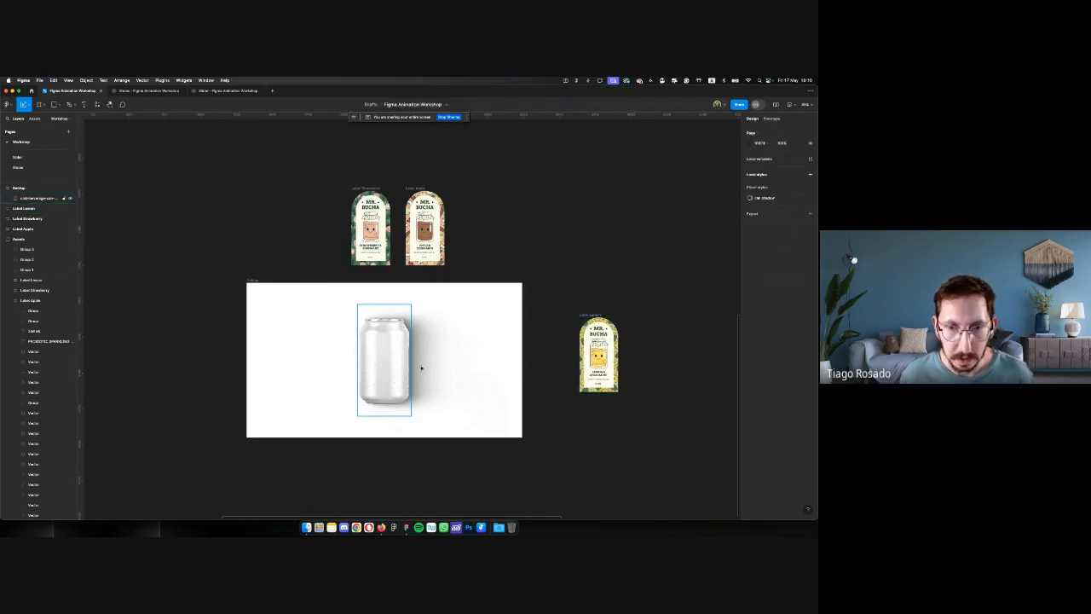
Draw a rectangle of about 416 by 512 px over the upper part of the can
{"action": "left_click", "coordinate": [385, 377]}
{"action": "left_click_drag", "start_coordinate": [431, 341], "coordinate": [430, 339]}
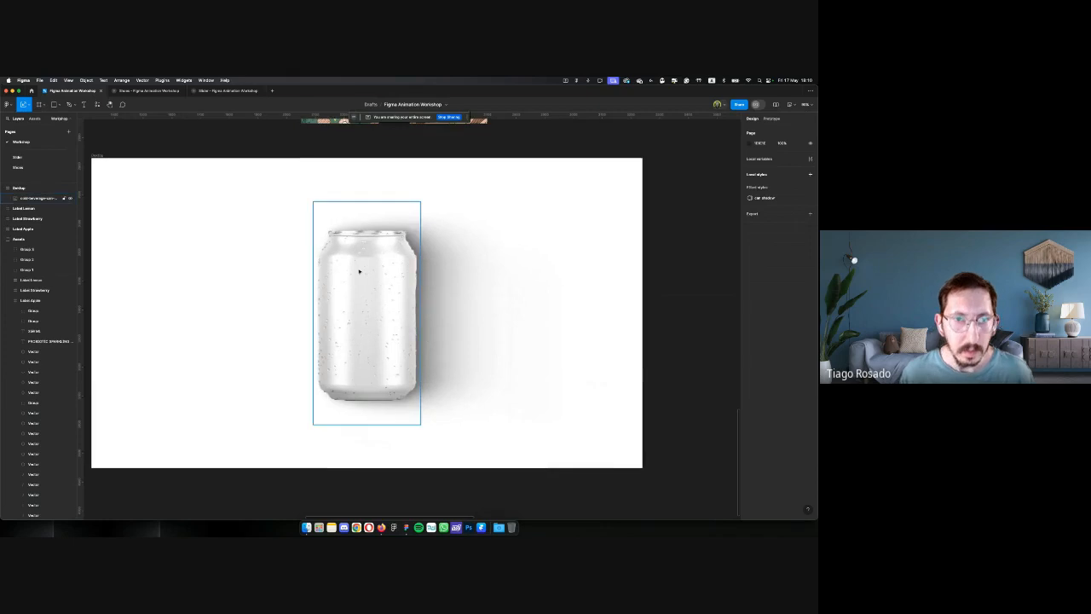
{"action": "left_click", "coordinate": [54, 105]}
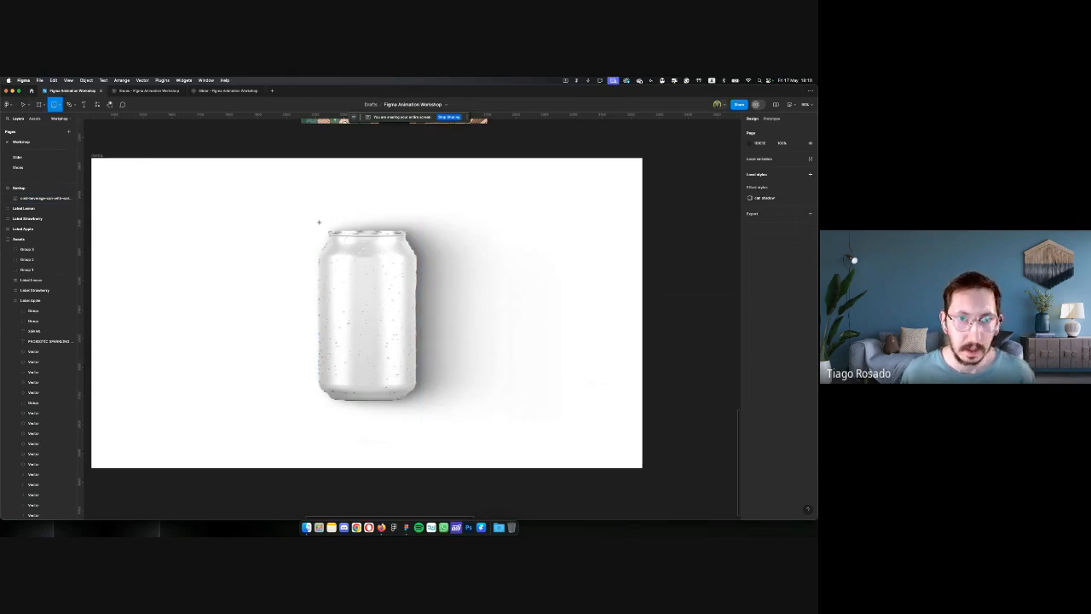
{"action": "mouse_move", "coordinate": [311, 219]}
{"action": "left_mouse_down"}
{"action": "mouse_move", "coordinate": [365, 273]}
{"action": "mouse_move", "coordinate": [431, 367]}
{"action": "left_mouse_up"}
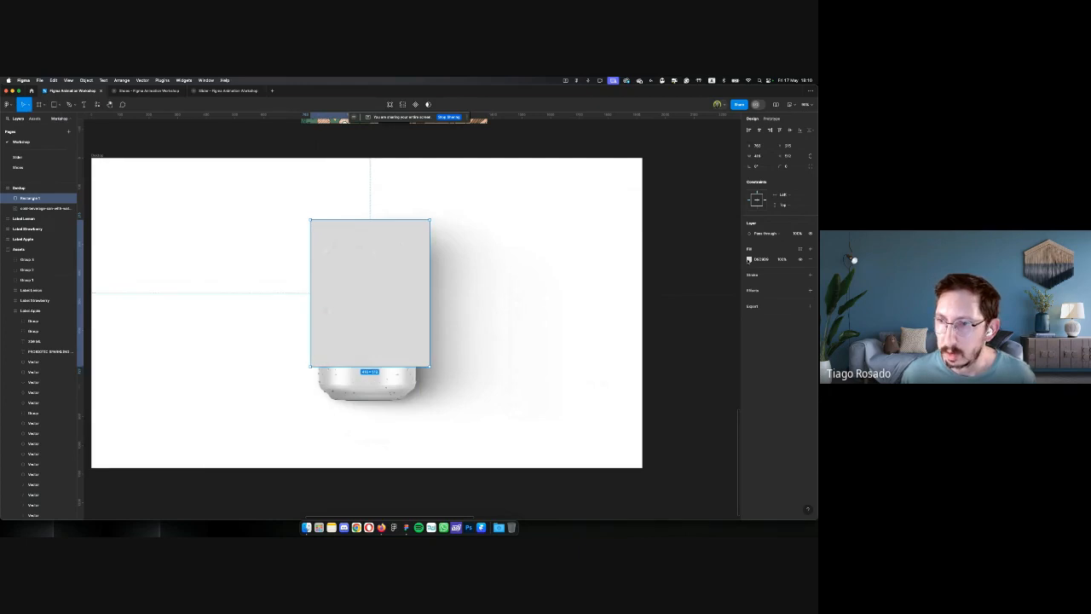
Give the rectangle a coral fill and lower its fill opacity to 50%
{"action": "left_click", "coordinate": [749, 259]}
{"action": "left_click_drag", "start_coordinate": [714, 282], "coordinate": [705, 278]}
{"action": "left_click", "coordinate": [737, 260]}
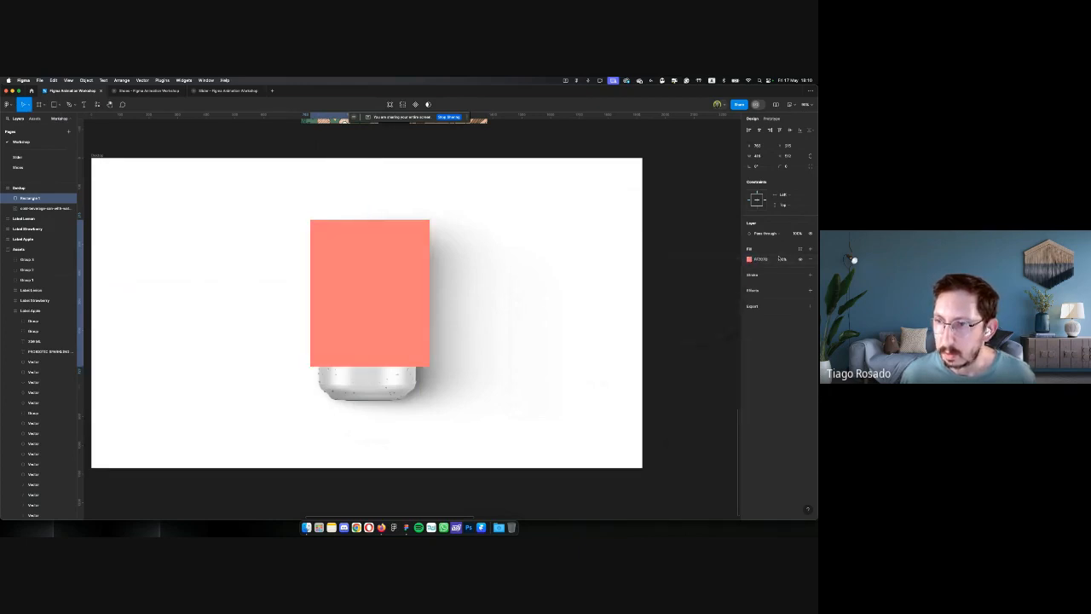
{"action": "left_click", "coordinate": [782, 259]}
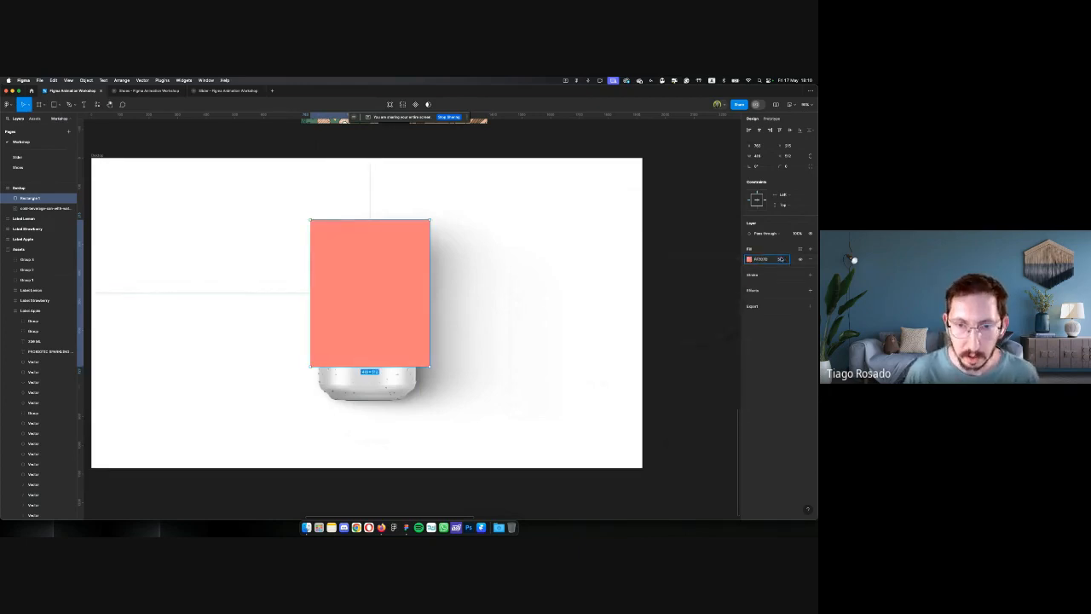
{"action": "key", "text": "Return"}
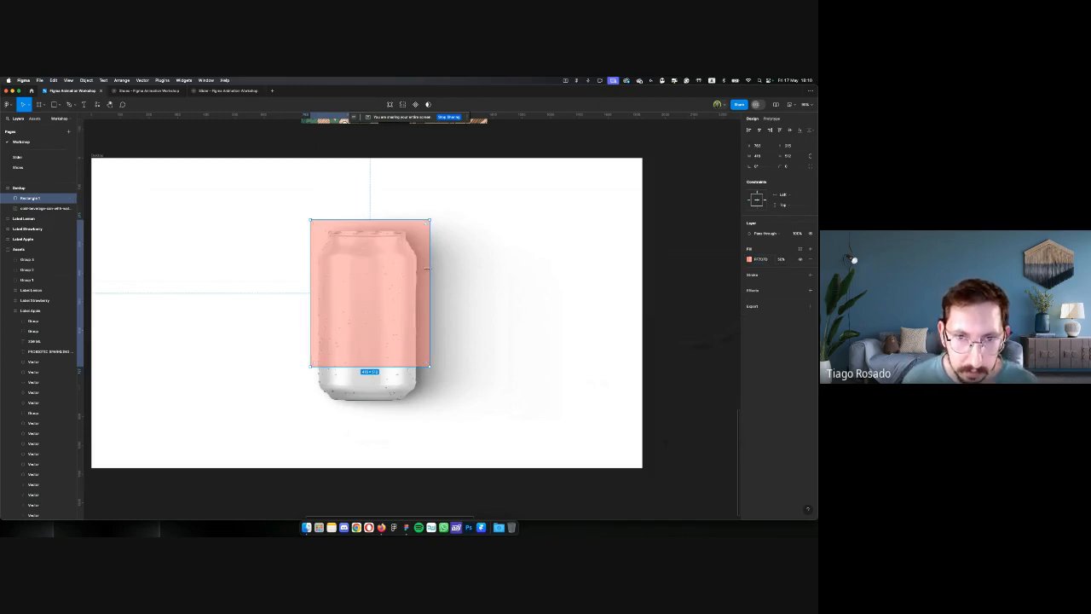
Fit the rectangle's edges around the whole can, resizing it to about 375 by 628 px
{"action": "left_click_drag", "start_coordinate": [427, 269], "coordinate": [418, 270]}
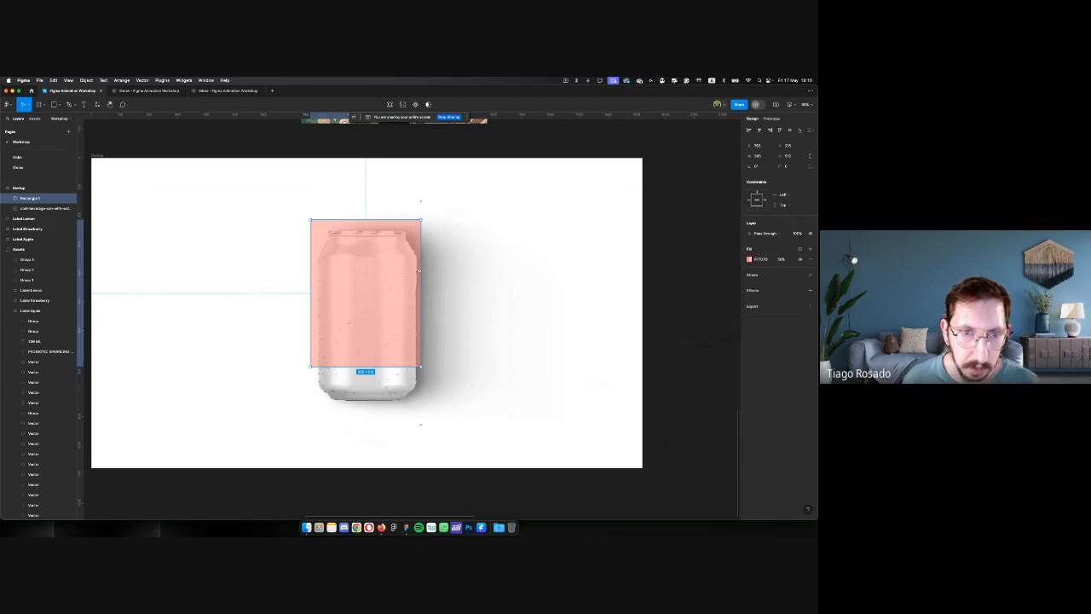
{"action": "left_click_drag", "start_coordinate": [309, 276], "coordinate": [312, 278]}
{"action": "left_click_drag", "start_coordinate": [358, 220], "coordinate": [357, 224]}
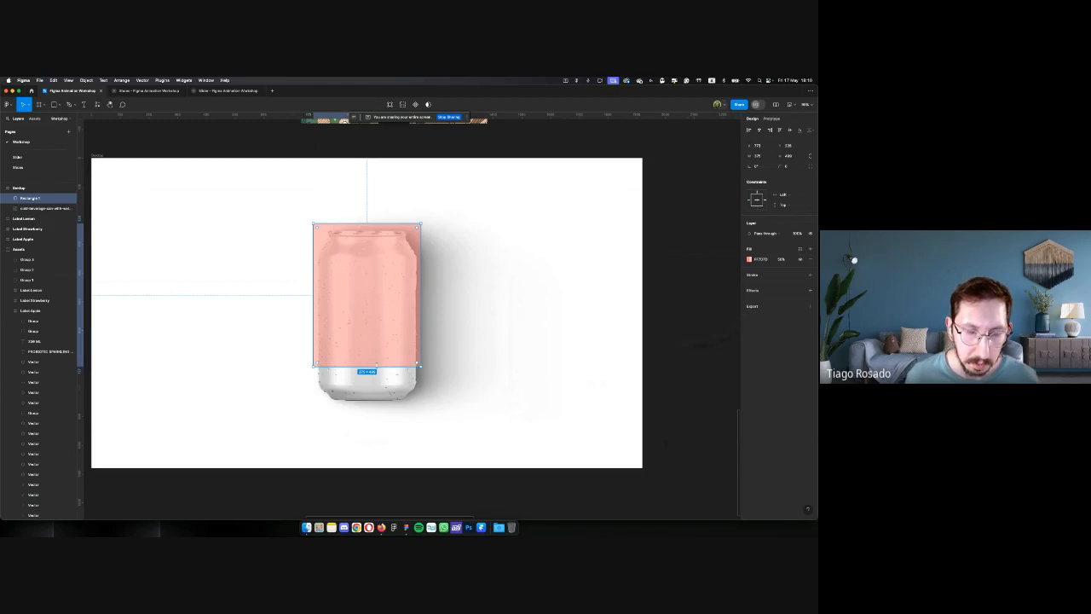
{"action": "left_click_drag", "start_coordinate": [366, 365], "coordinate": [366, 402]}
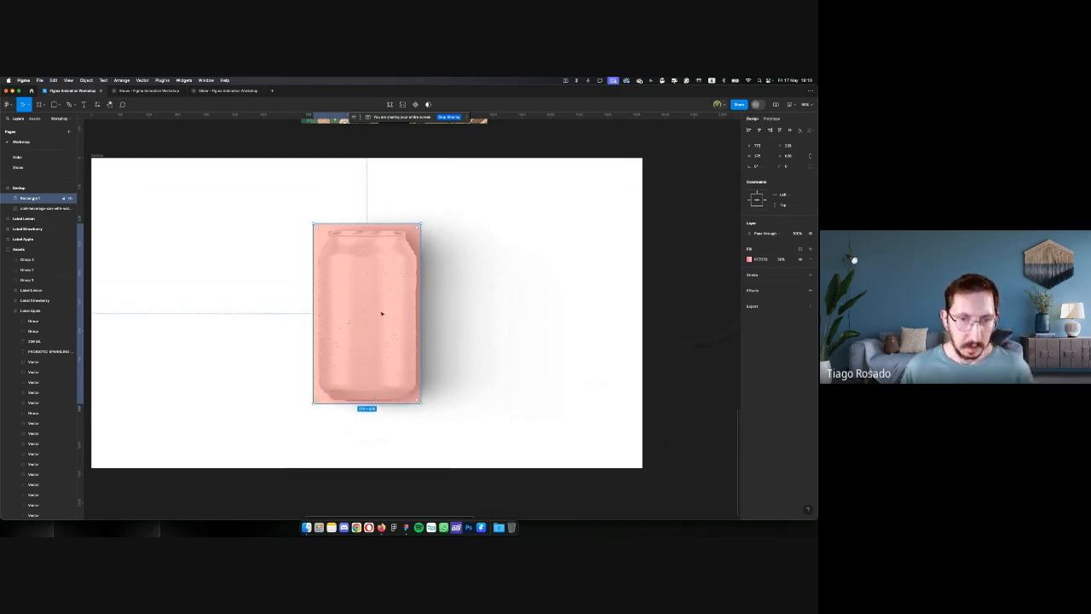
{"action": "scroll", "coordinate": [381, 313], "scroll_direction": "up", "scroll_amount": 5}
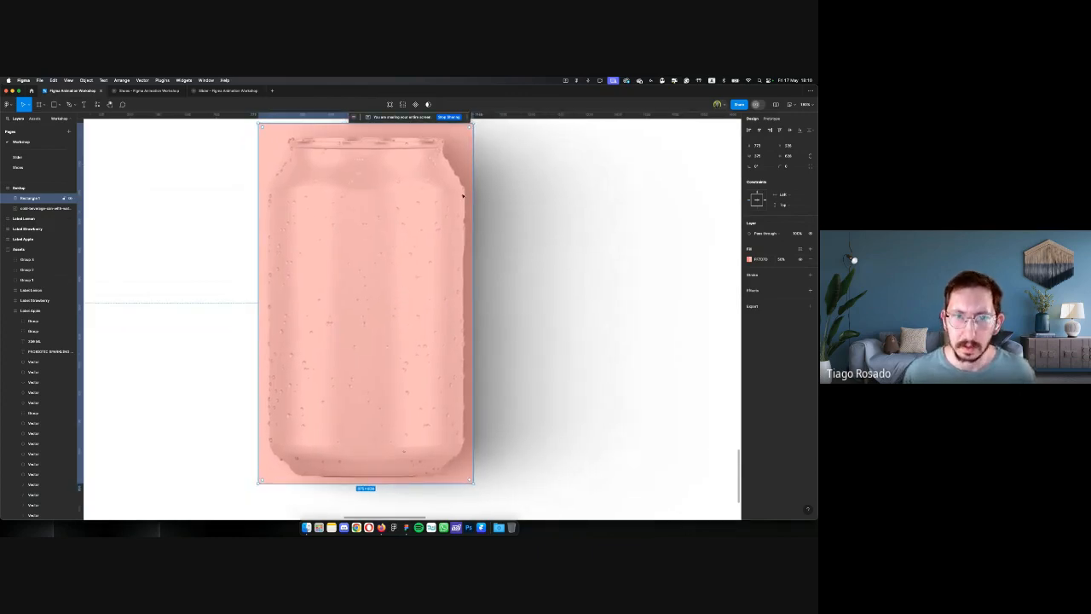
{"action": "scroll", "coordinate": [349, 260], "scroll_direction": "down", "scroll_amount": 5}
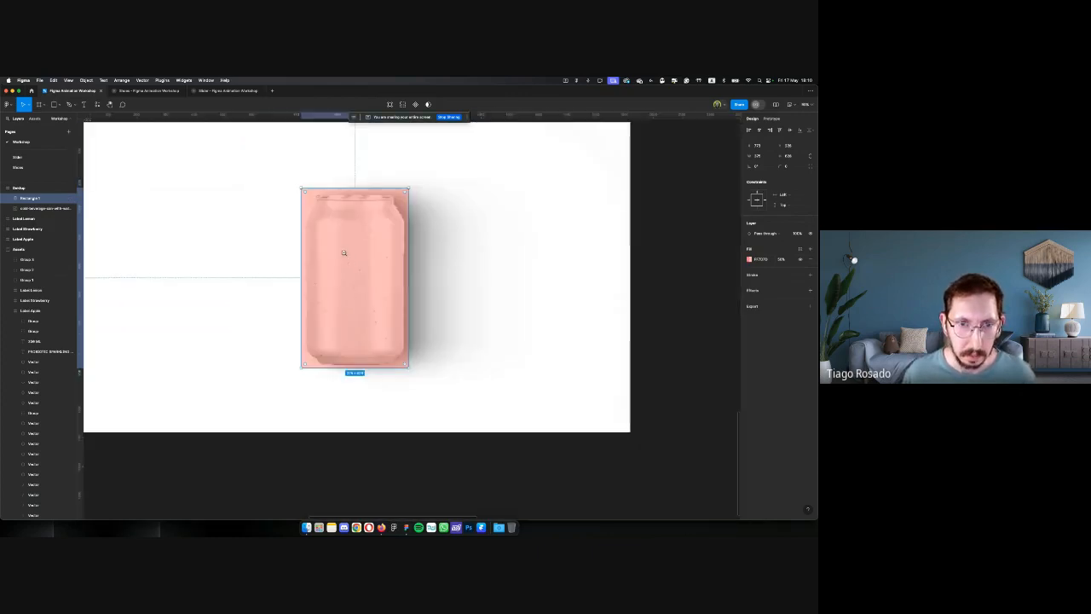
Set the rectangle's fill opacity to 100%
{"action": "left_click", "coordinate": [781, 258]}
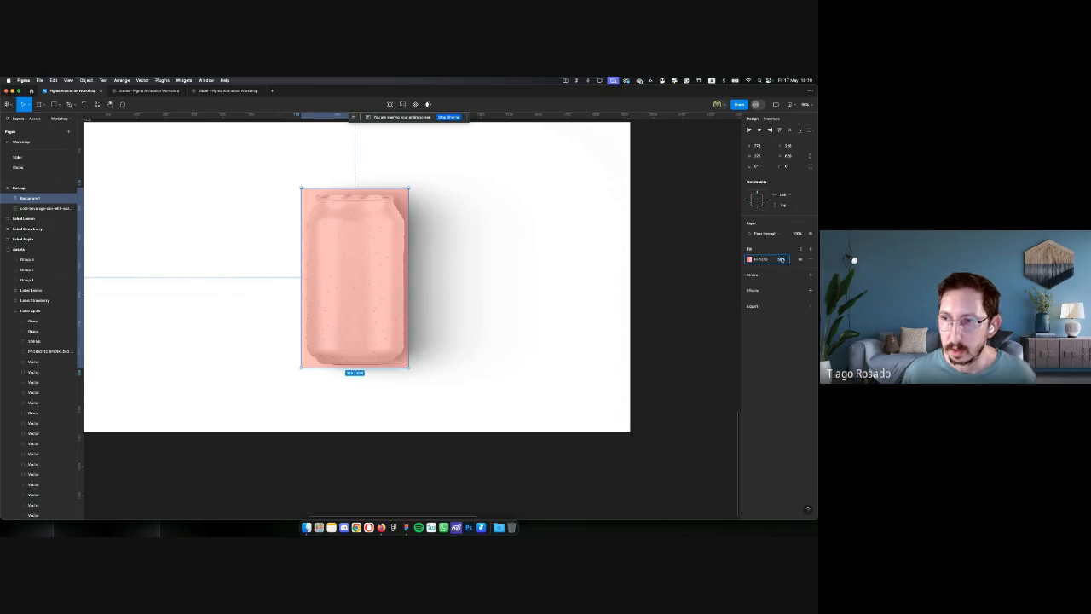
{"action": "type", "text": "100"}
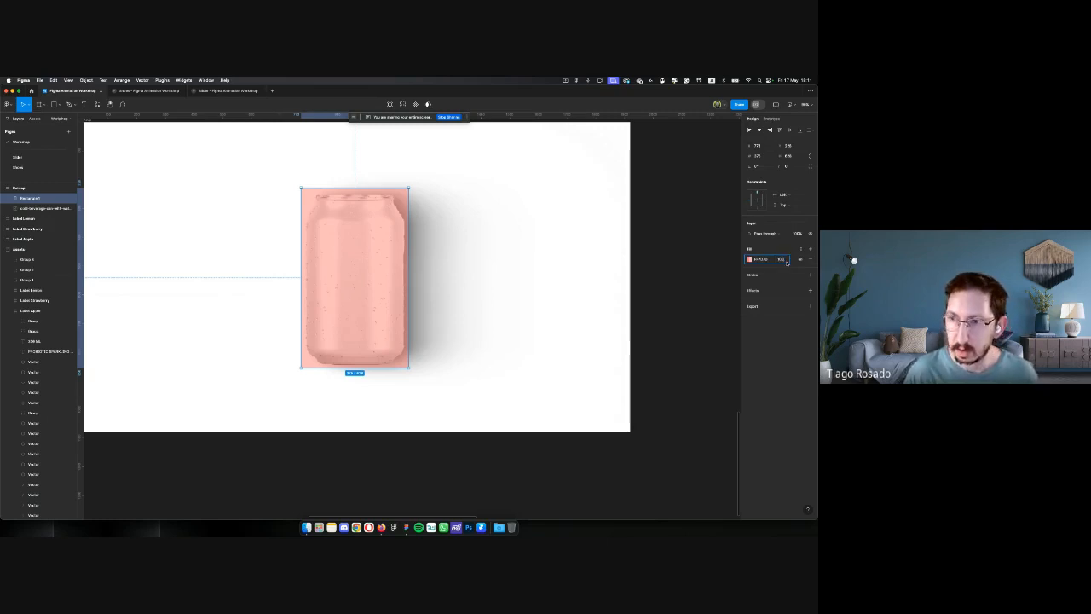
{"action": "key", "text": "Return"}
Move the coral rectangle out of the frame next to the Lemon label and send it behind the label
{"action": "key", "text": "minus"}
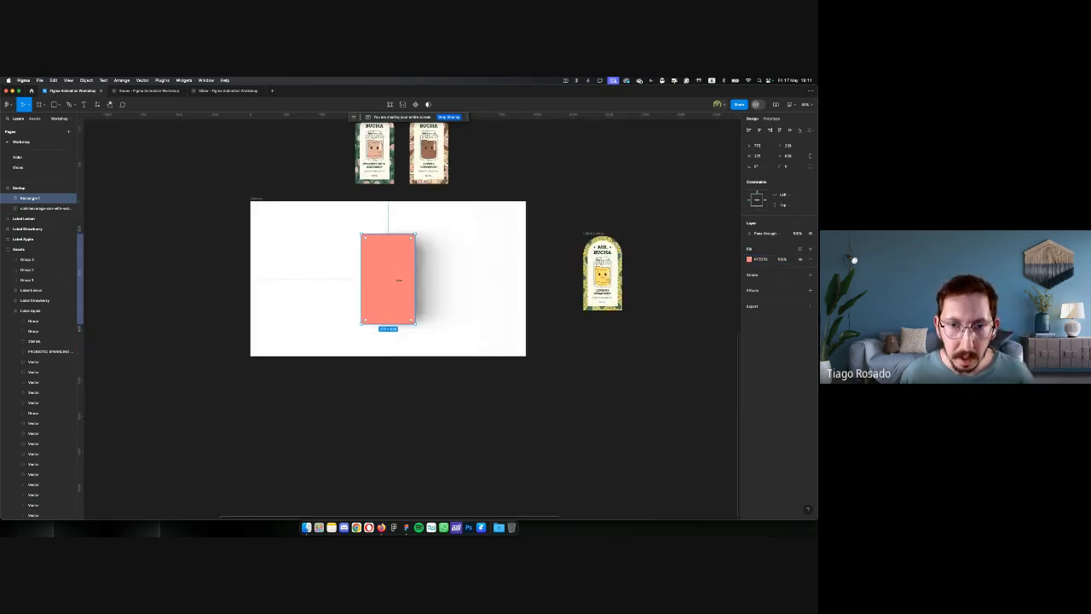
{"action": "left_click_drag", "start_coordinate": [395, 284], "coordinate": [582, 287]}
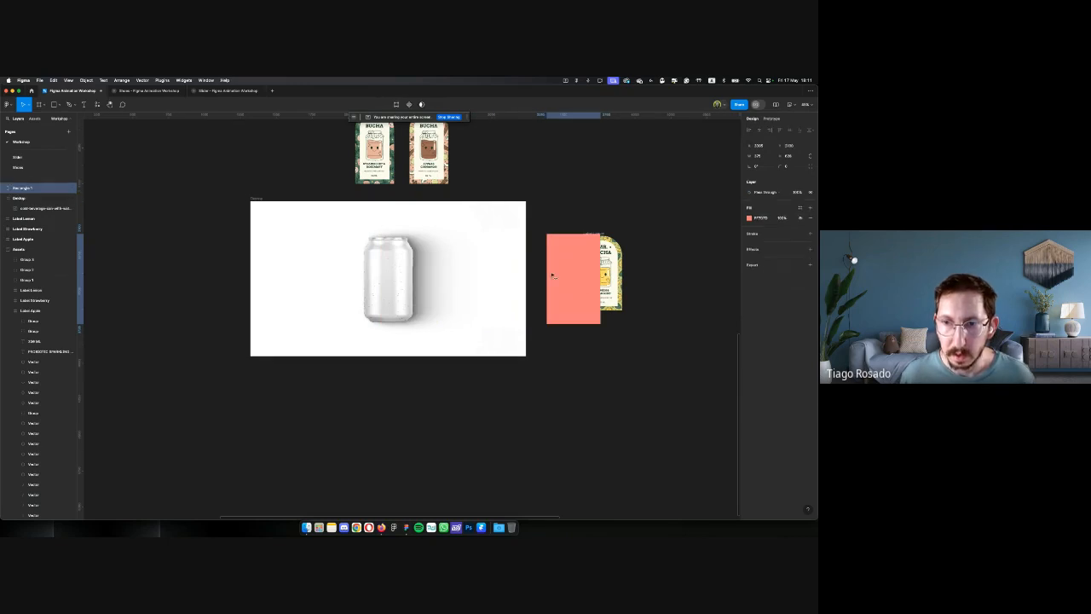
{"action": "scroll", "coordinate": [562, 269], "scroll_direction": "right", "scroll_amount": 3}
{"action": "key", "text": "bracketleft"}
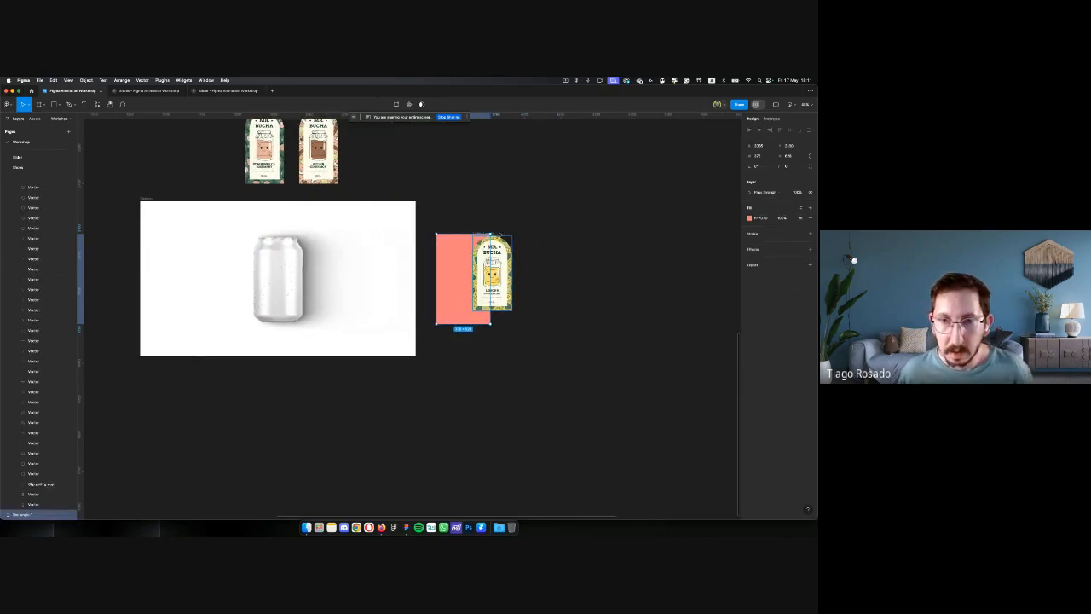
Centre the Lemon label on the coral rectangle and scale it down proportionally to about 225 by 431 px
{"action": "left_click", "coordinate": [501, 233]}
{"action": "left_click_drag", "start_coordinate": [480, 257], "coordinate": [443, 257]}
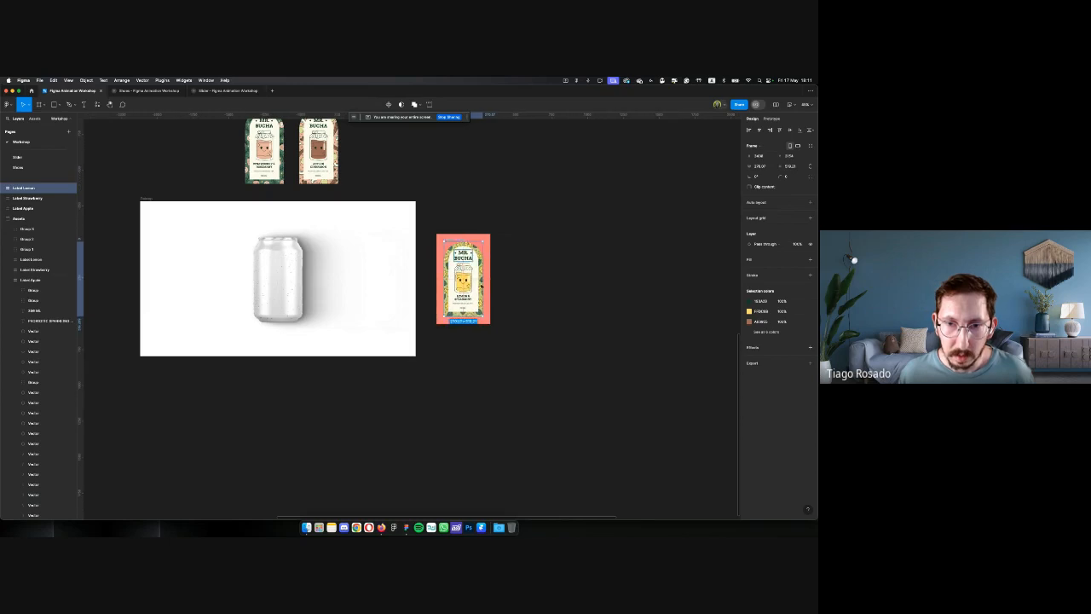
{"action": "scroll", "coordinate": [480, 284], "scroll_direction": "up", "scroll_amount": 3}
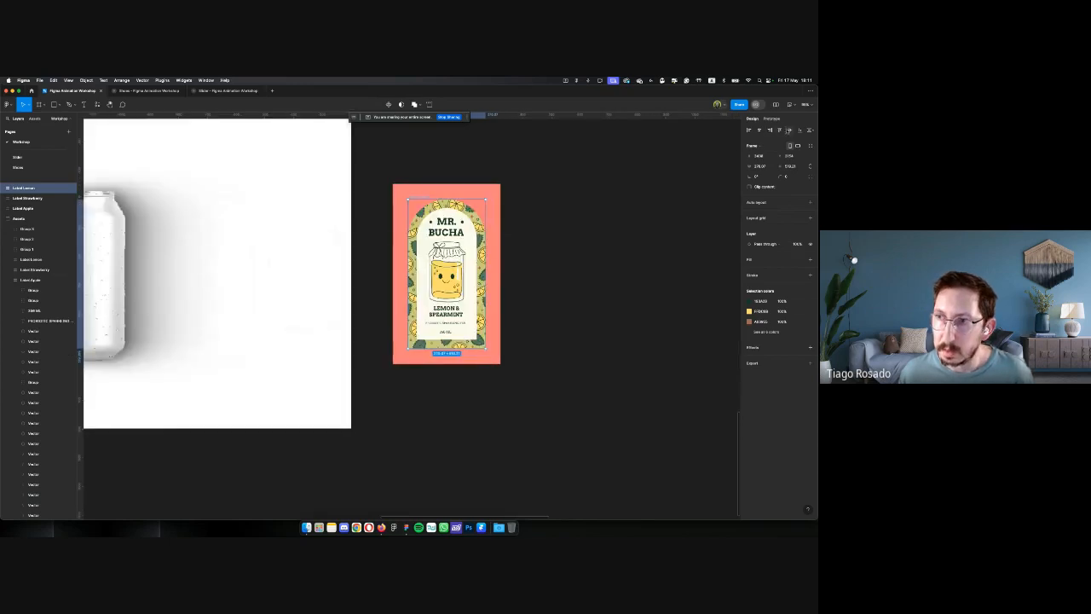
{"action": "key", "text": "k"}
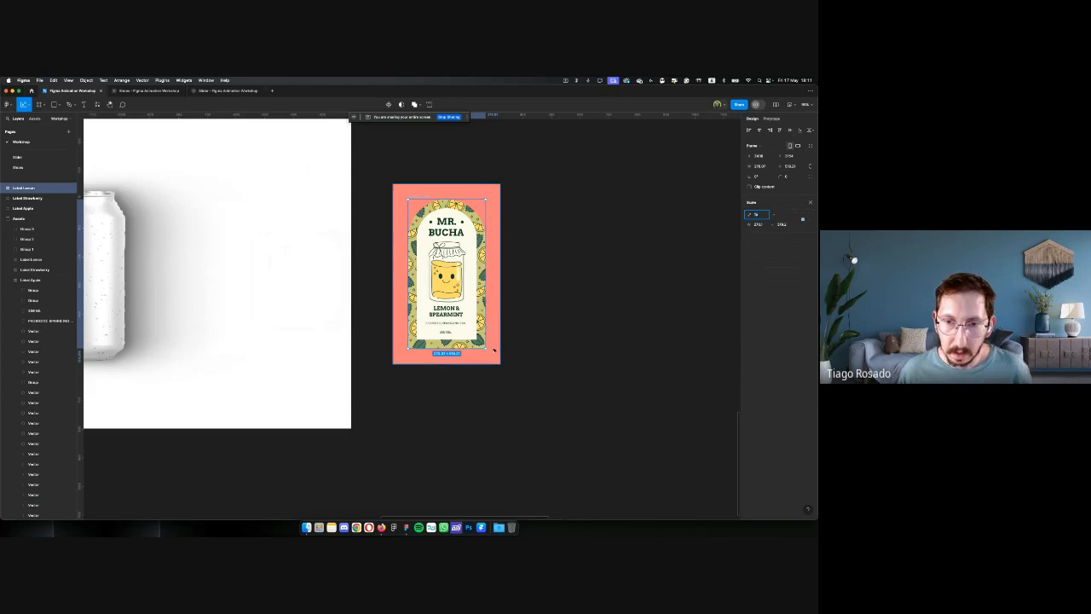
{"action": "left_click_drag", "start_coordinate": [486, 348], "coordinate": [478, 334]}
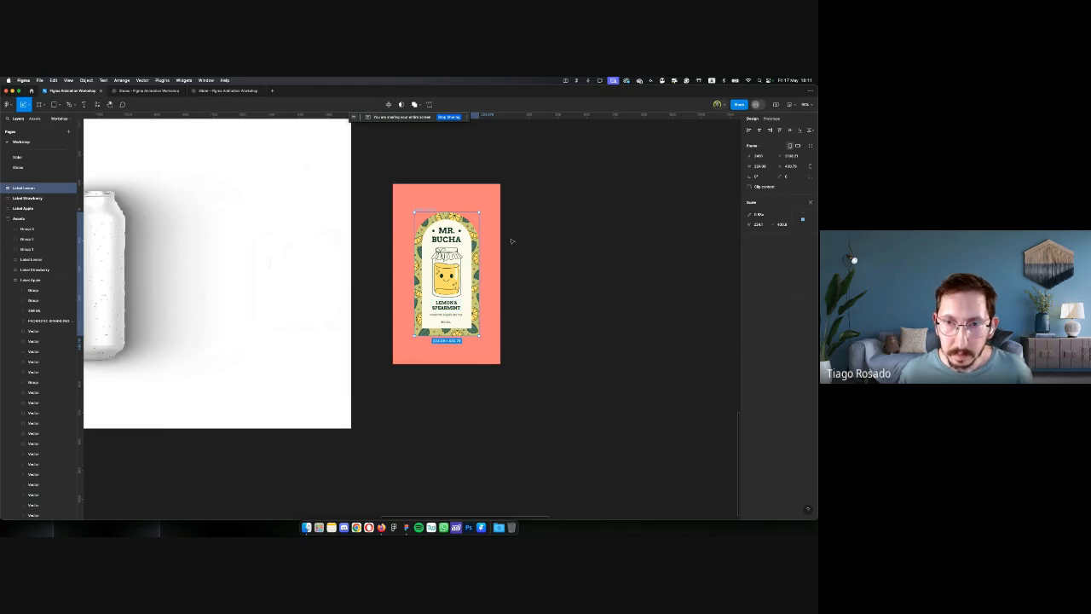
Recolour the coral rectangle behind the Lemon label with a yellow sampled from the label artwork, lightened slightly
{"action": "key", "text": "Escape"}
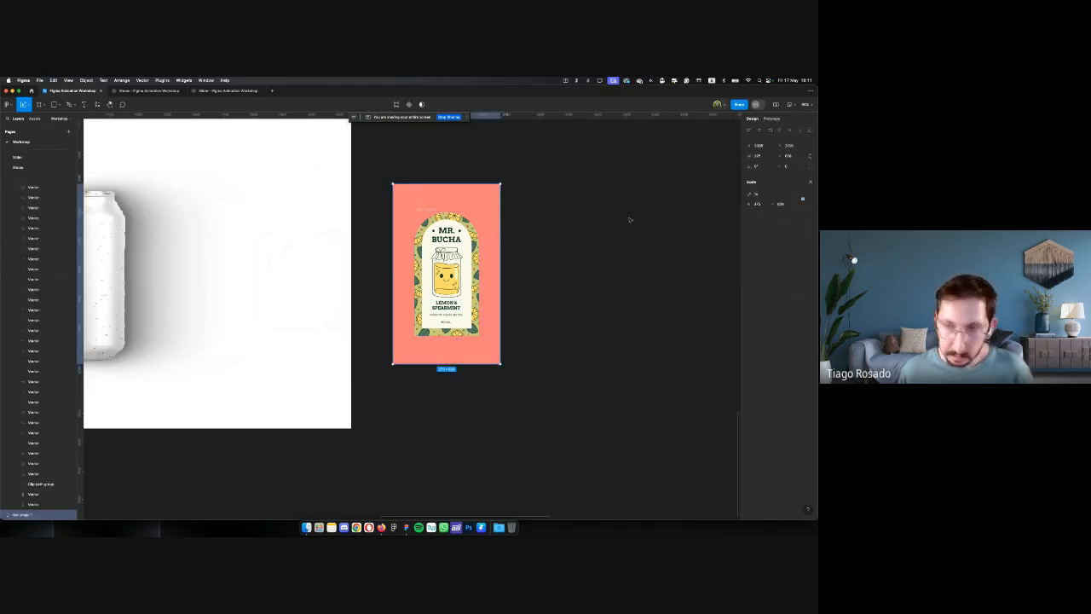
{"action": "key", "text": "v"}
{"action": "left_click", "coordinate": [749, 219]}
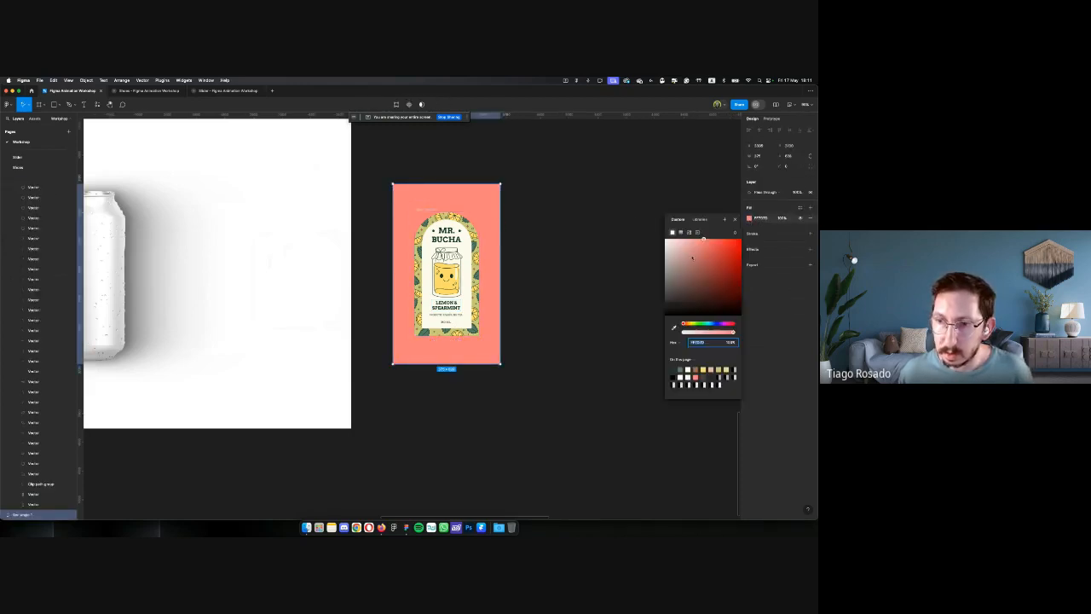
{"action": "left_click", "coordinate": [674, 327]}
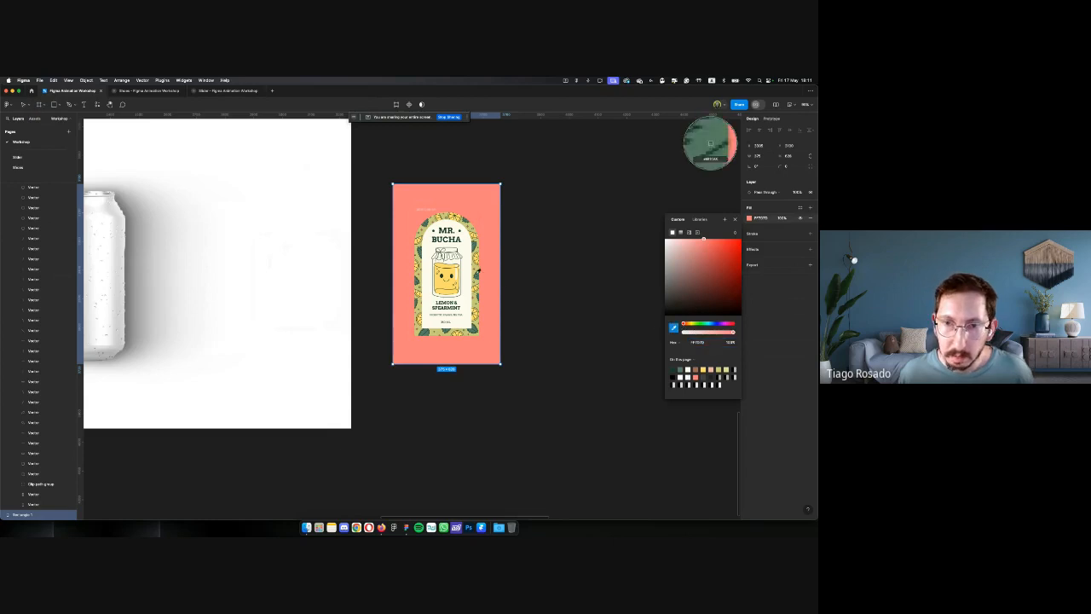
{"action": "left_click", "coordinate": [710, 143]}
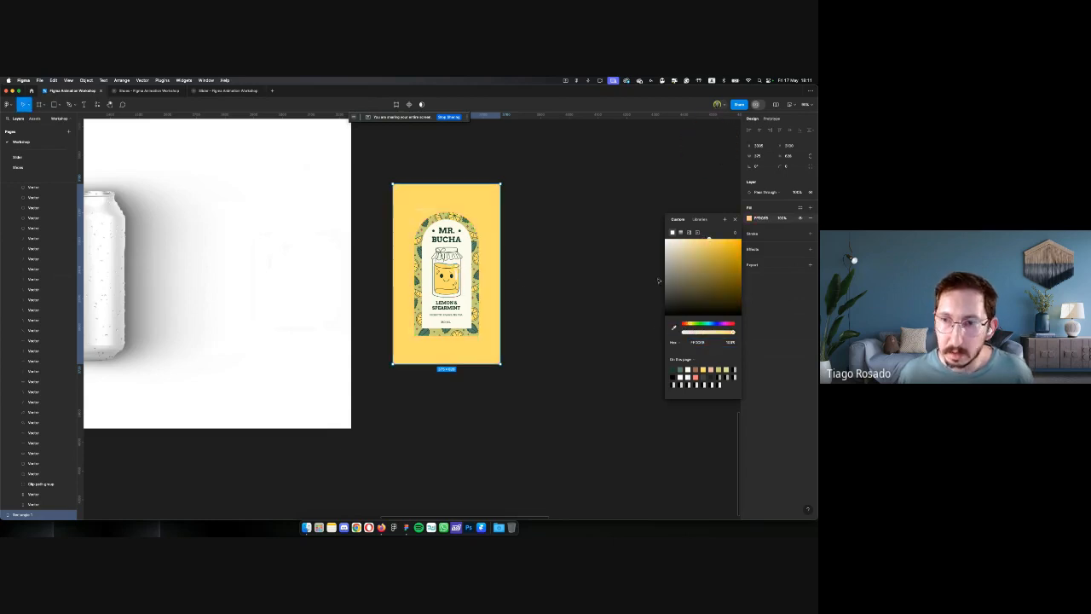
{"action": "left_click_drag", "start_coordinate": [708, 241], "coordinate": [705, 239]}
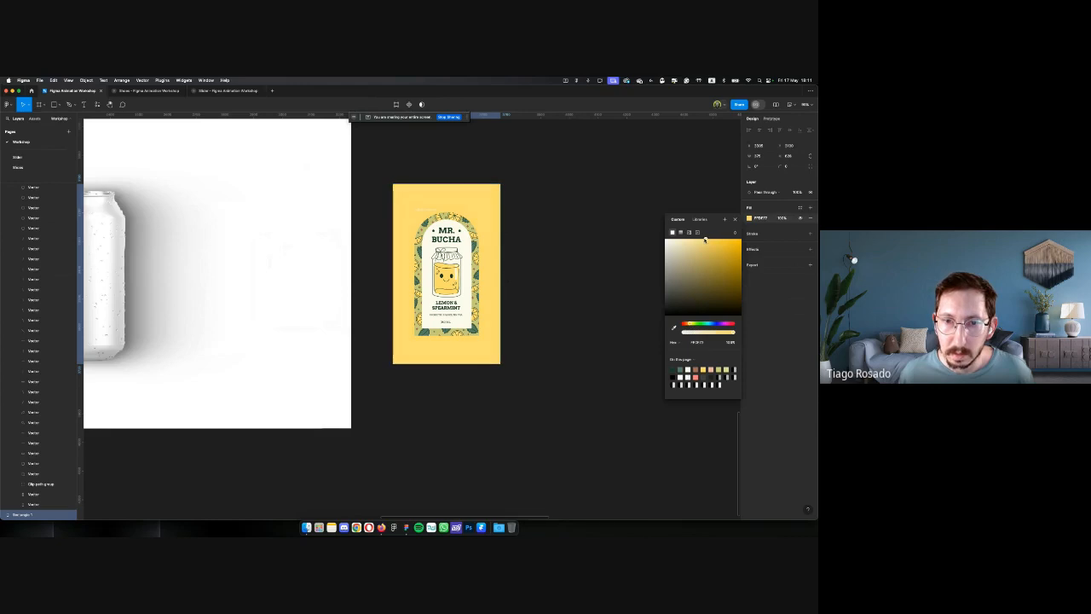
{"action": "left_click", "coordinate": [735, 220]}
{"action": "left_click", "coordinate": [557, 265]}
Wrap the Lemon label and its yellow background rectangle together in a new frame
{"action": "scroll", "coordinate": [558, 265], "scroll_direction": "down", "scroll_amount": 3}
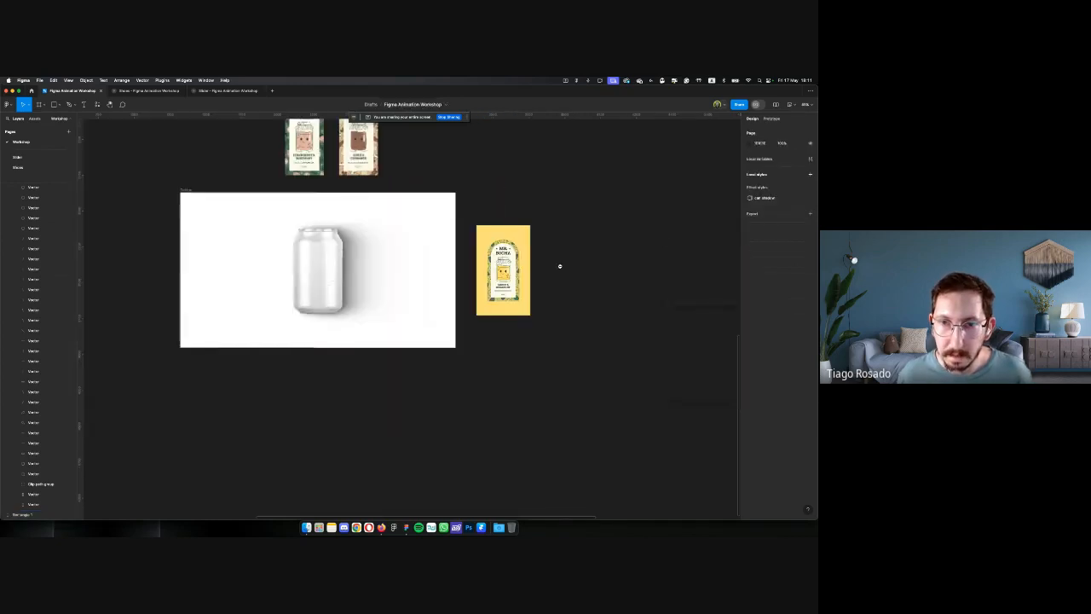
{"action": "left_click_drag", "start_coordinate": [472, 219], "coordinate": [550, 336]}
{"action": "right_click", "coordinate": [502, 265]}
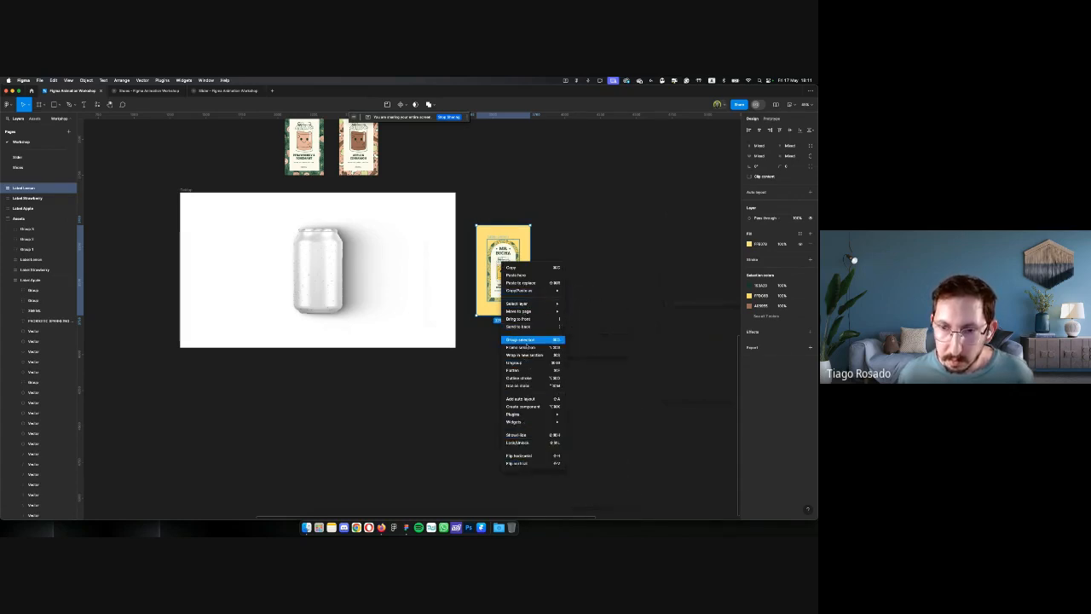
{"action": "left_click", "coordinate": [529, 347]}
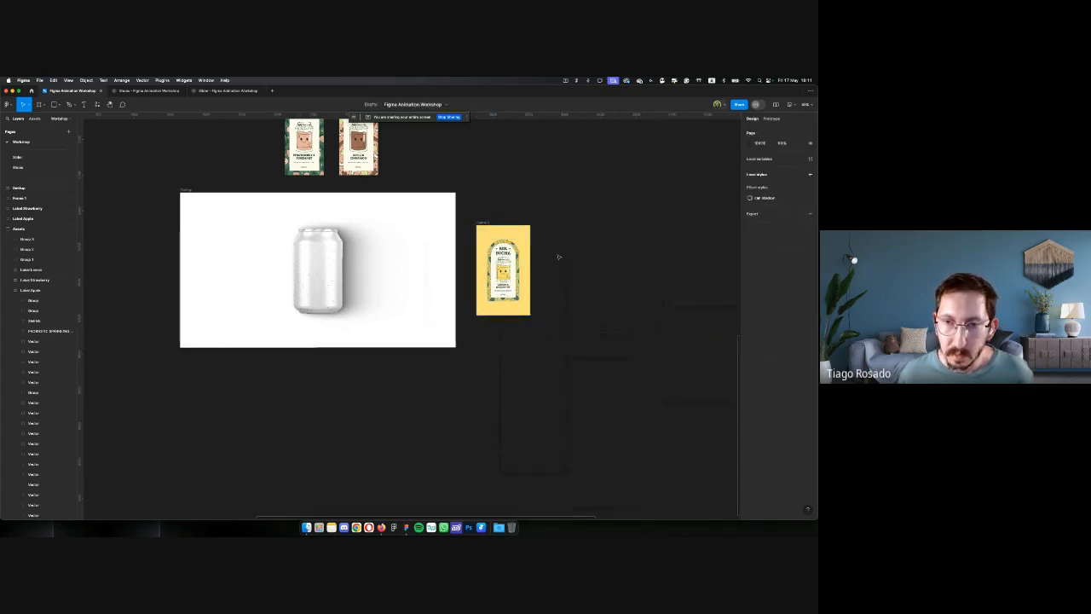
Move the framed Lemon label farther from the can frame and place a duplicate directly beside it
{"action": "scroll", "coordinate": [546, 258], "scroll_direction": "right", "scroll_amount": 3}
{"action": "left_click_drag", "start_coordinate": [437, 237], "coordinate": [465, 151]}
{"action": "scroll", "coordinate": [406, 264], "scroll_direction": "up", "scroll_amount": 1}
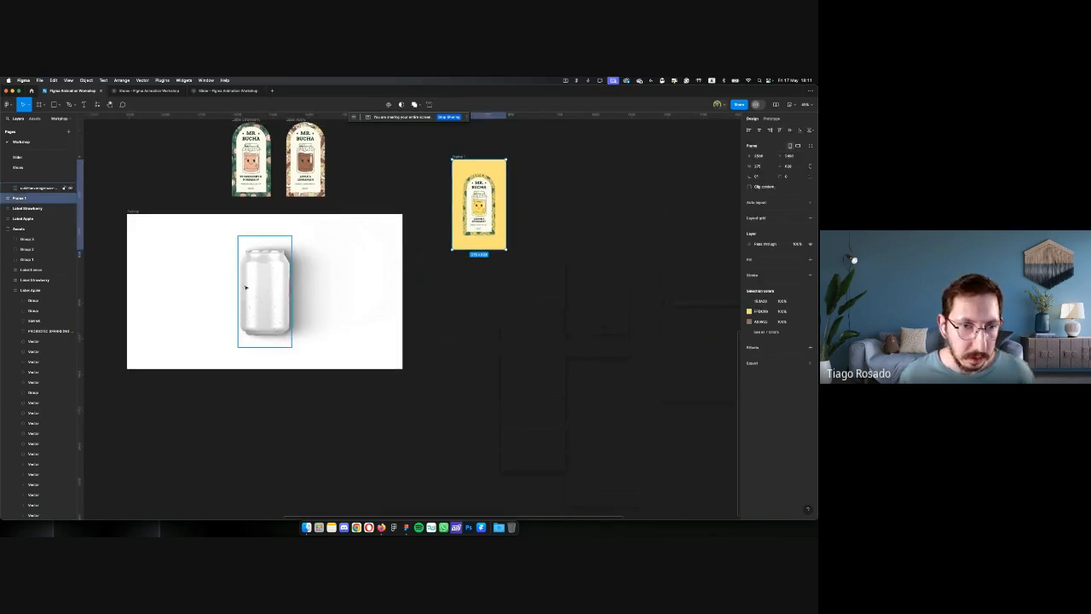
{"action": "scroll", "coordinate": [503, 263], "scroll_direction": "up", "scroll_amount": 1}
{"action": "scroll", "coordinate": [503, 262], "scroll_direction": "up", "scroll_amount": 4}
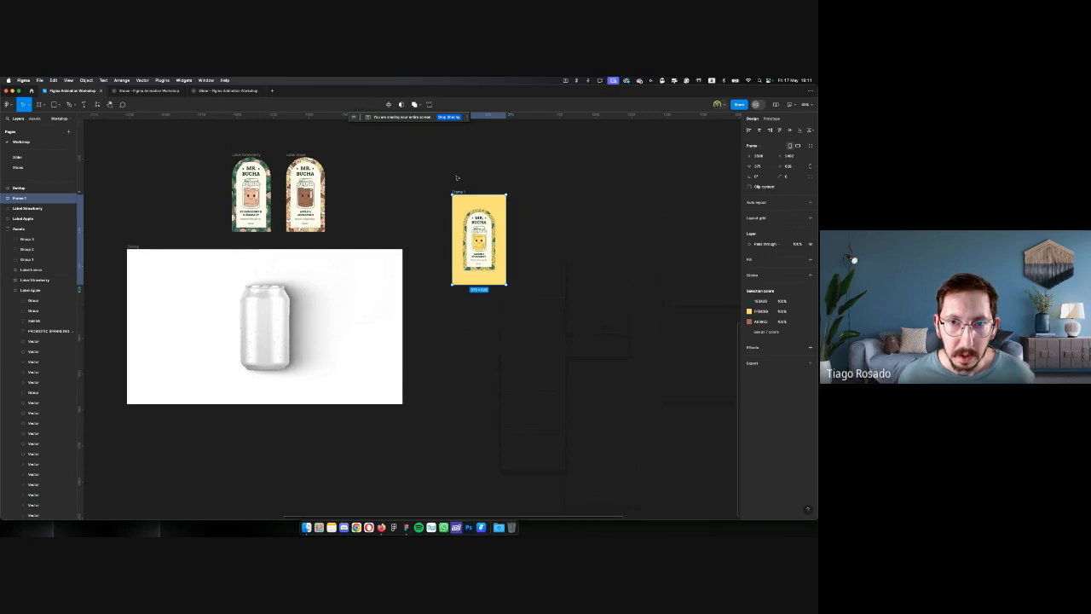
{"action": "left_click_drag", "start_coordinate": [472, 193], "coordinate": [513, 202]}
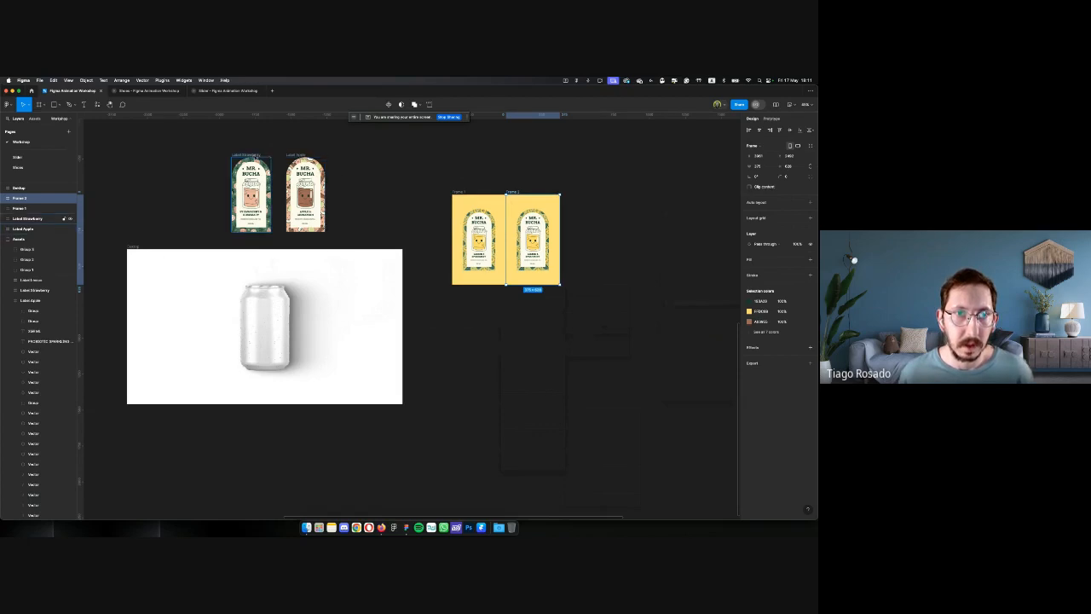
Replace the Lemon label in the duplicated frame with a copy of the Strawberry label
{"action": "left_click", "coordinate": [38, 218]}
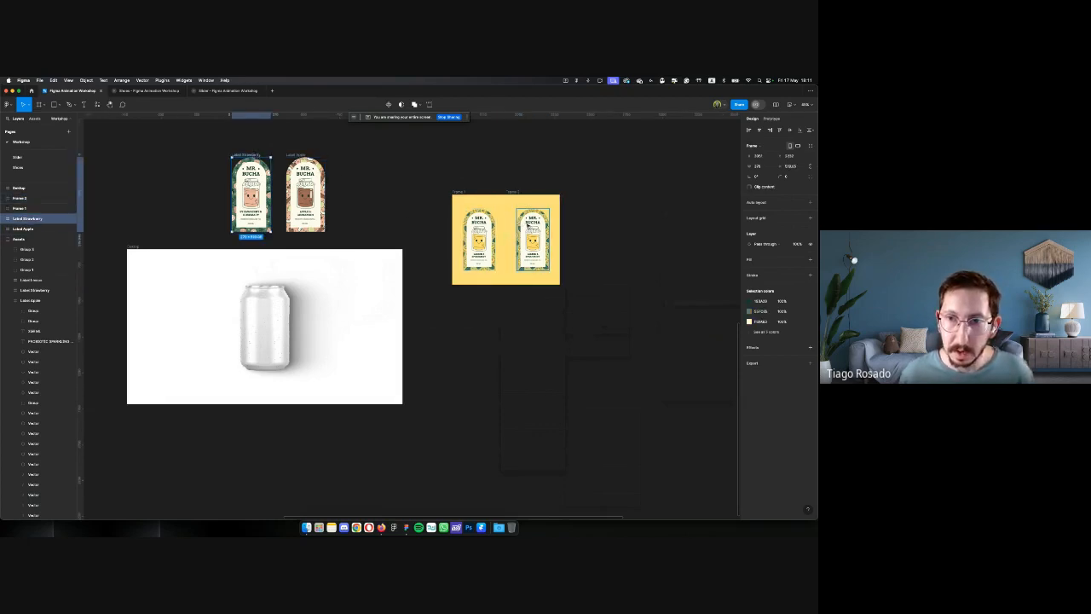
{"action": "left_click", "coordinate": [527, 223]}
{"action": "right_click", "coordinate": [528, 224]}
{"action": "left_click", "coordinate": [545, 242]}
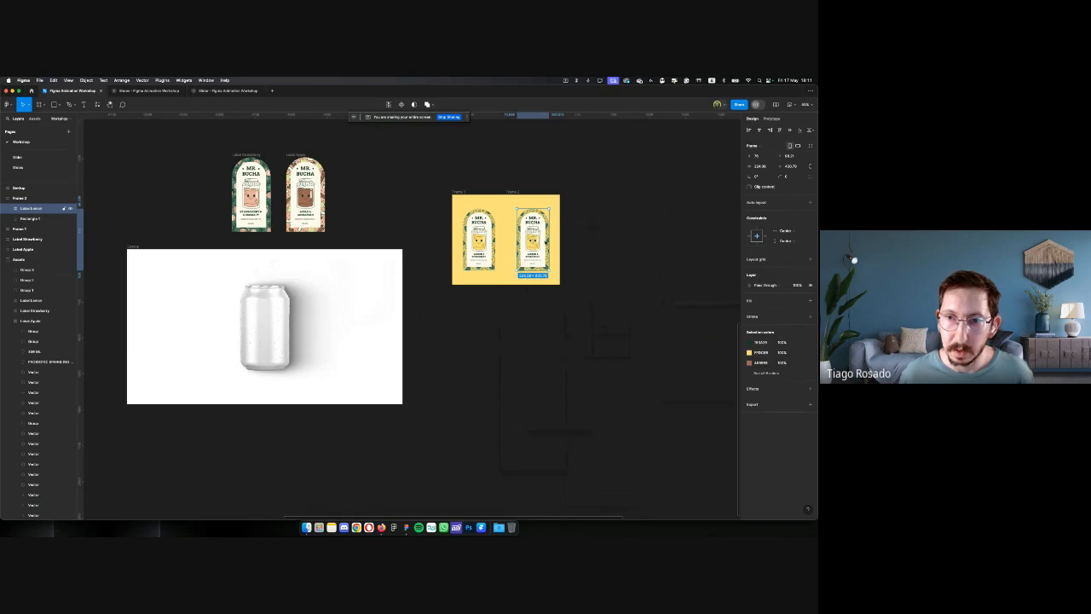
{"action": "scroll", "coordinate": [548, 226], "scroll_direction": "up", "scroll_amount": 4}
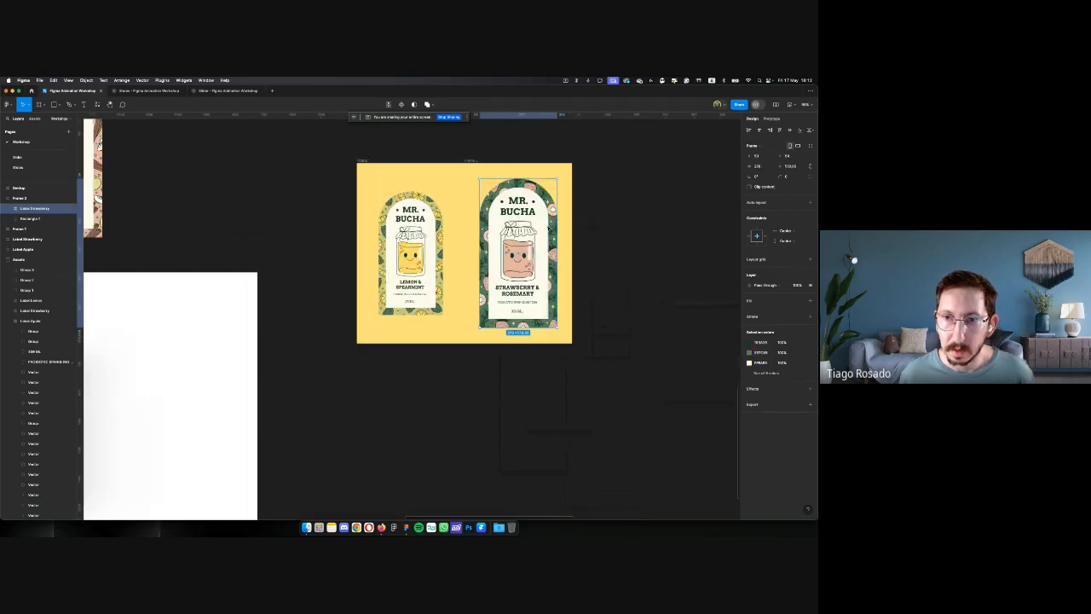
Scale the framed Strawberry label down proportionally and place horizontal guides at the Lemon label's upper and lower edges
{"action": "left_click", "coordinate": [413, 250]}
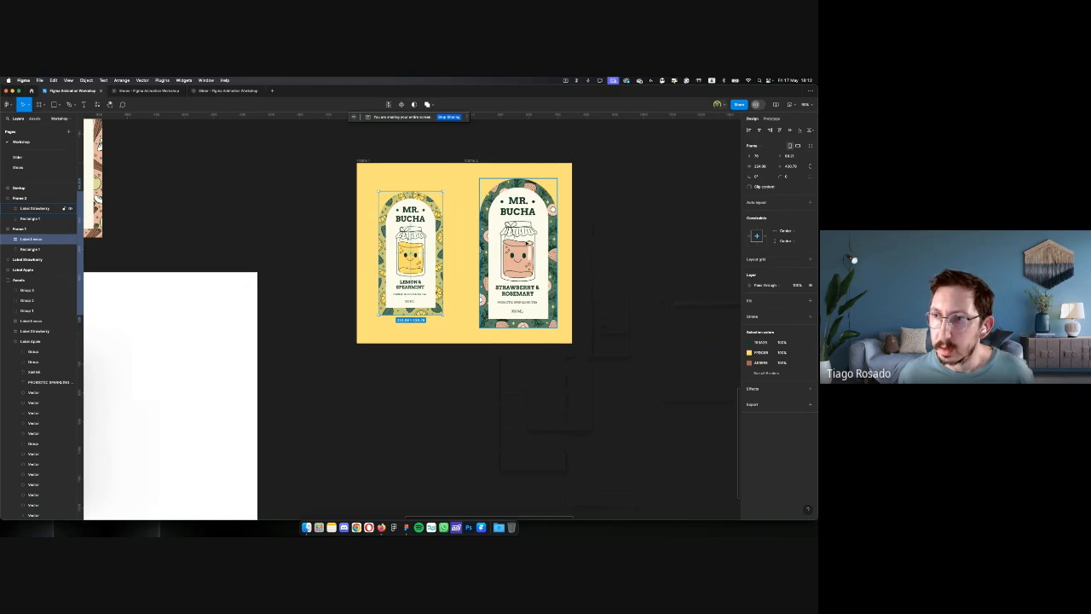
{"action": "left_click", "coordinate": [35, 208]}
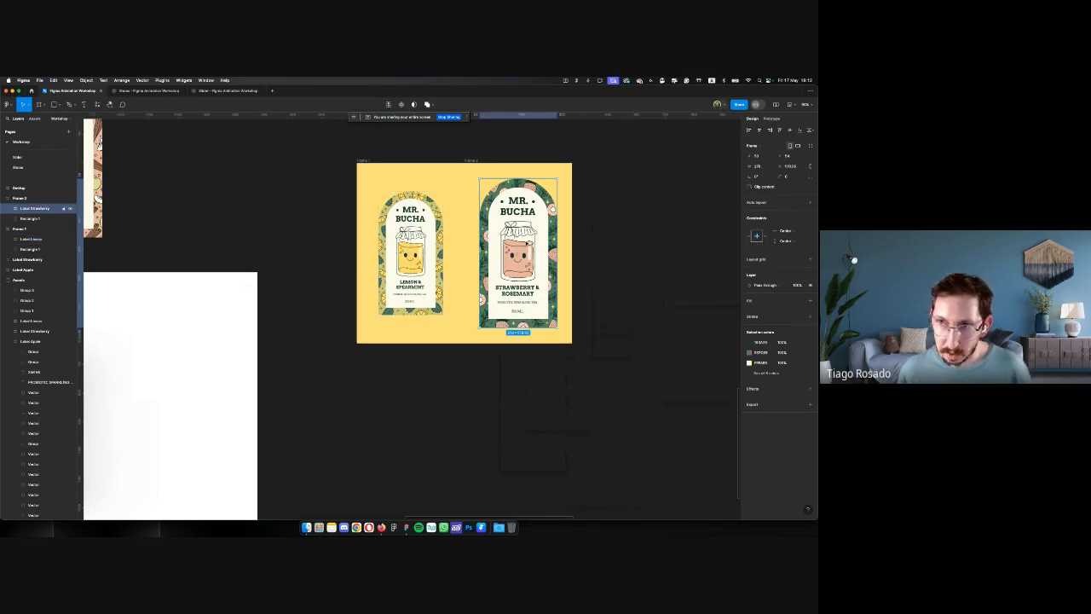
{"action": "key", "text": "k"}
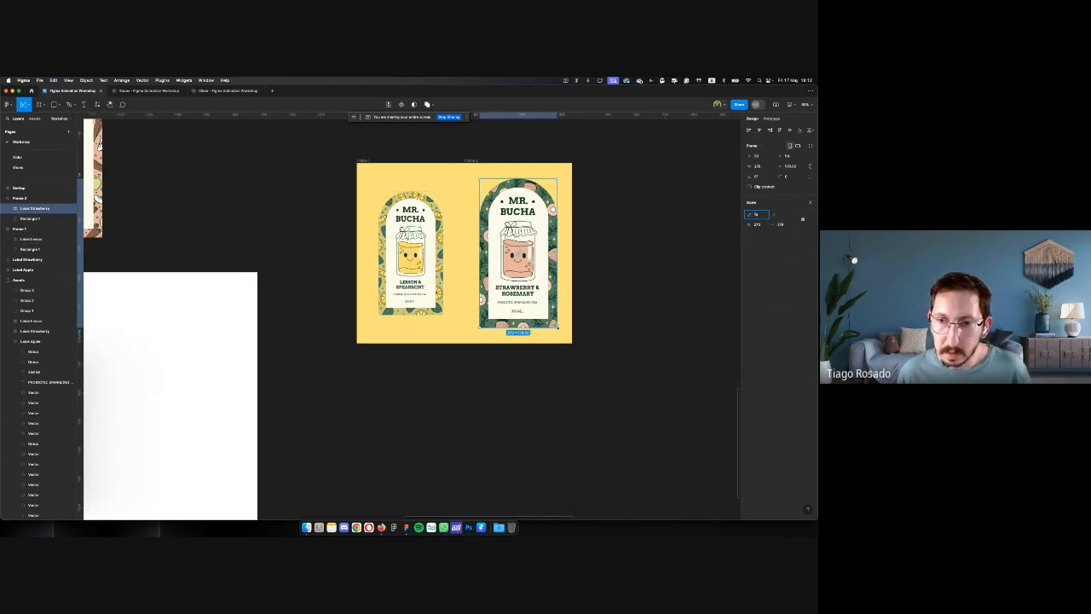
{"action": "left_click_drag", "start_coordinate": [558, 328], "coordinate": [550, 314]}
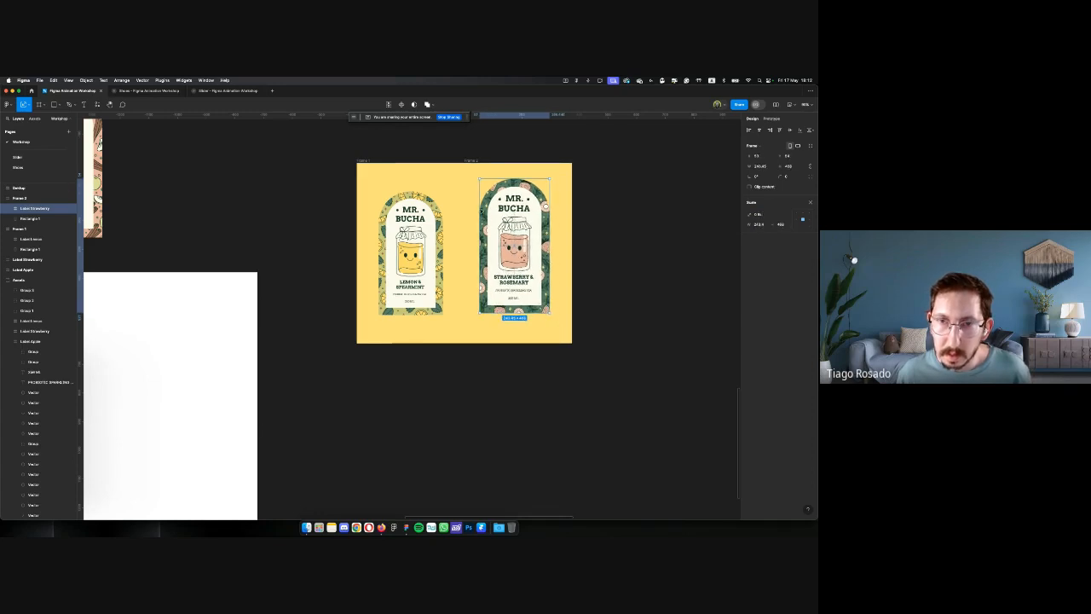
{"action": "left_click_drag", "start_coordinate": [535, 114], "coordinate": [618, 191]}
{"action": "left_click_drag", "start_coordinate": [618, 114], "coordinate": [613, 315]}
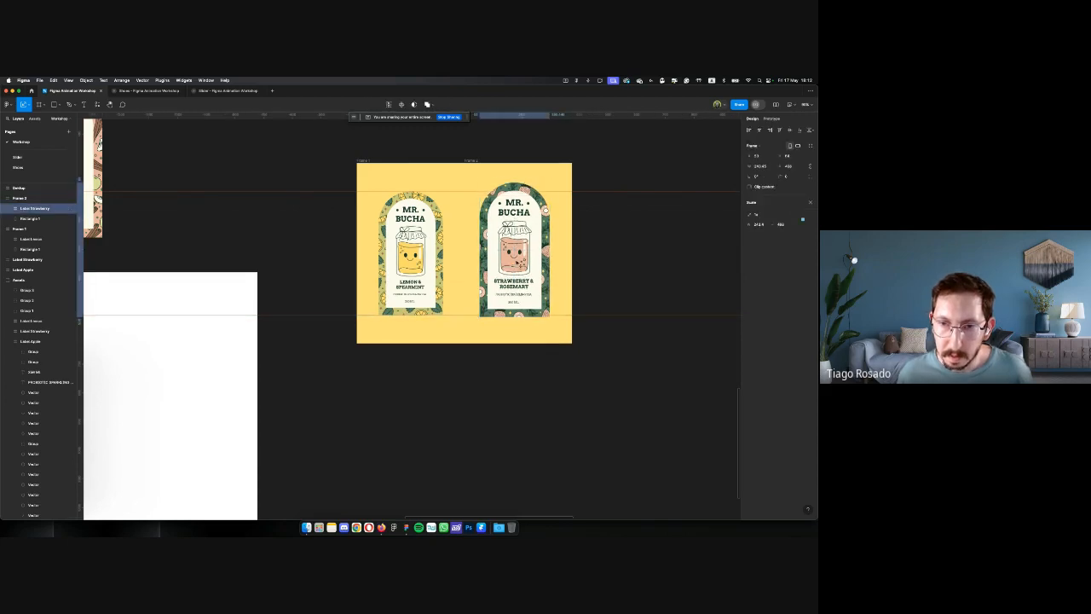
Fit the Strawberry label between the two guides at about 225 by 431 px and centre it horizontally in its frame
{"action": "left_click_drag", "start_coordinate": [516, 263], "coordinate": [516, 261]}
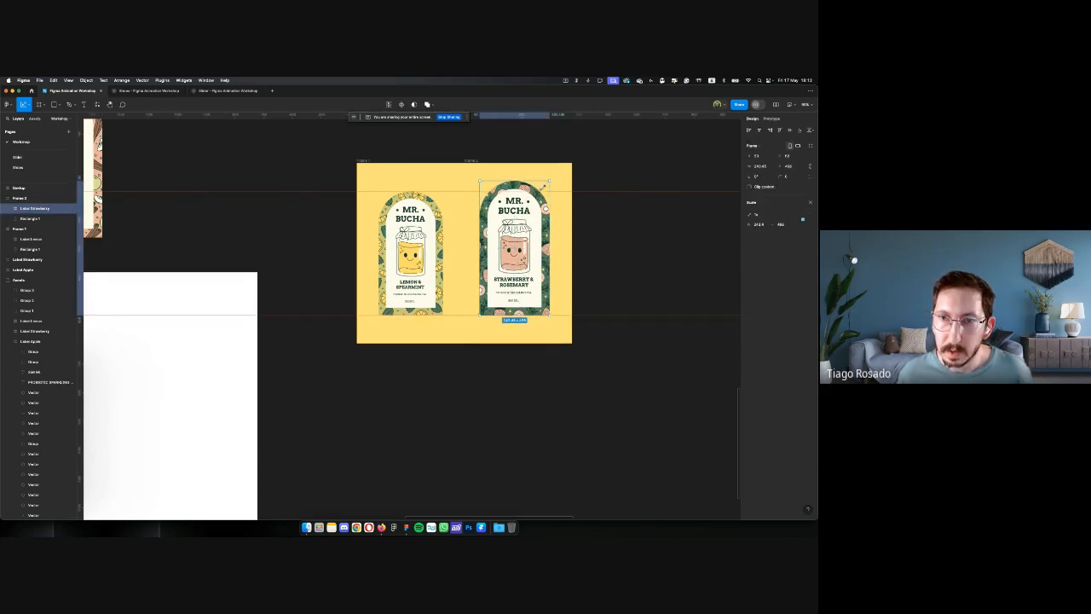
{"action": "left_click_drag", "start_coordinate": [542, 186], "coordinate": [542, 192]}
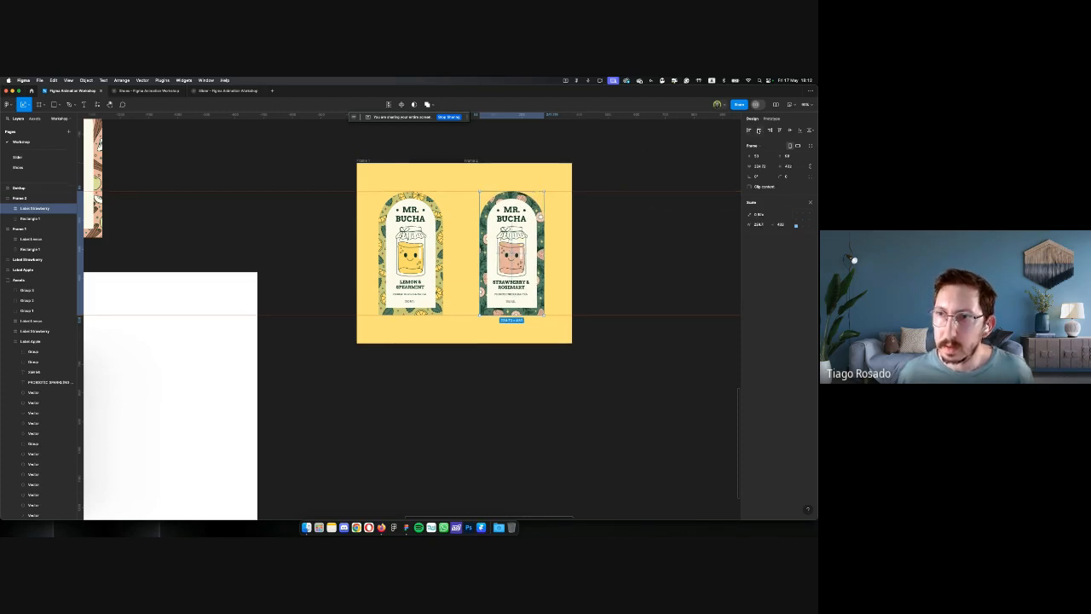
{"action": "left_click", "coordinate": [759, 130]}
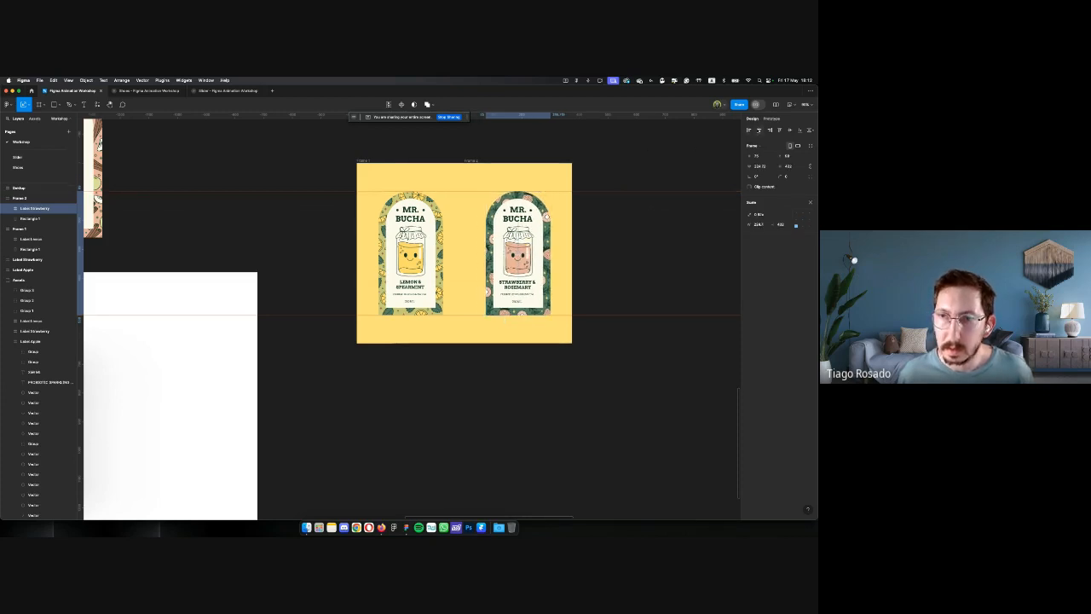
{"action": "left_click", "coordinate": [552, 173]}
{"action": "key", "text": "v"}
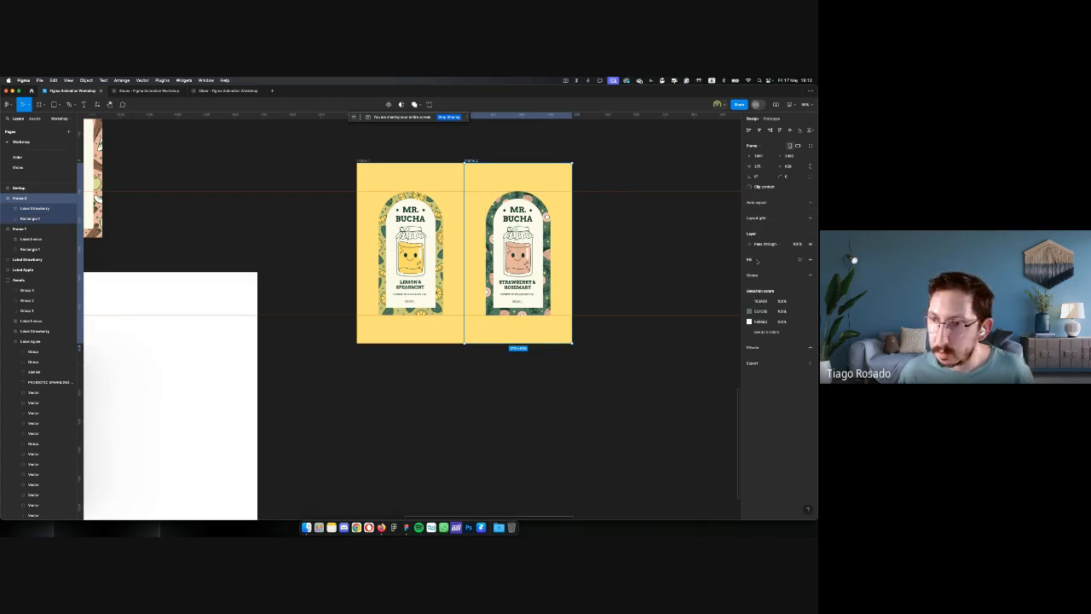
{"action": "left_click", "coordinate": [527, 180]}
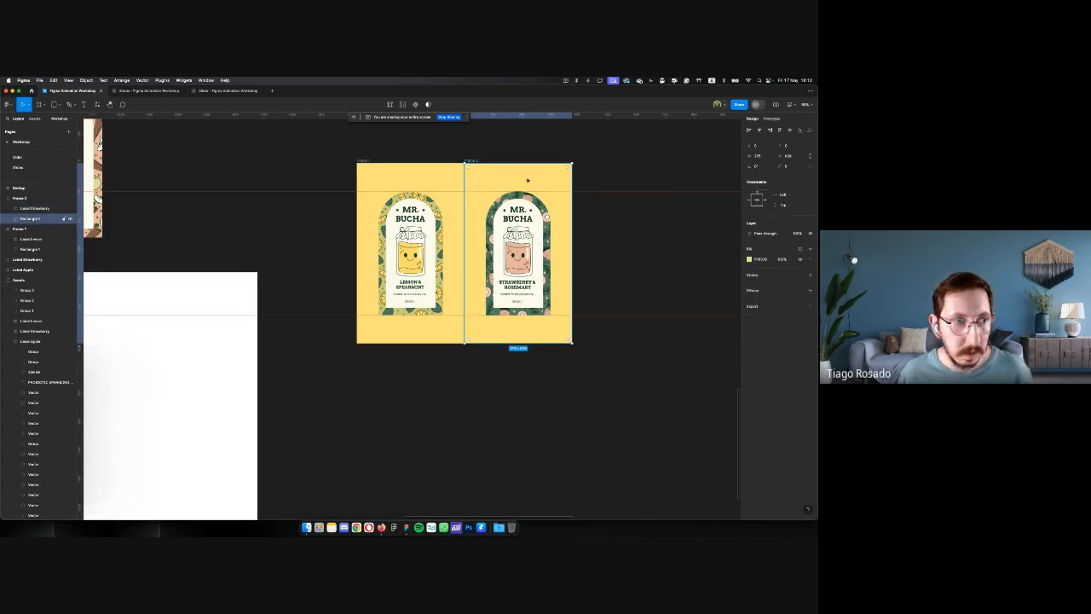
{"action": "left_click", "coordinate": [32, 209]}
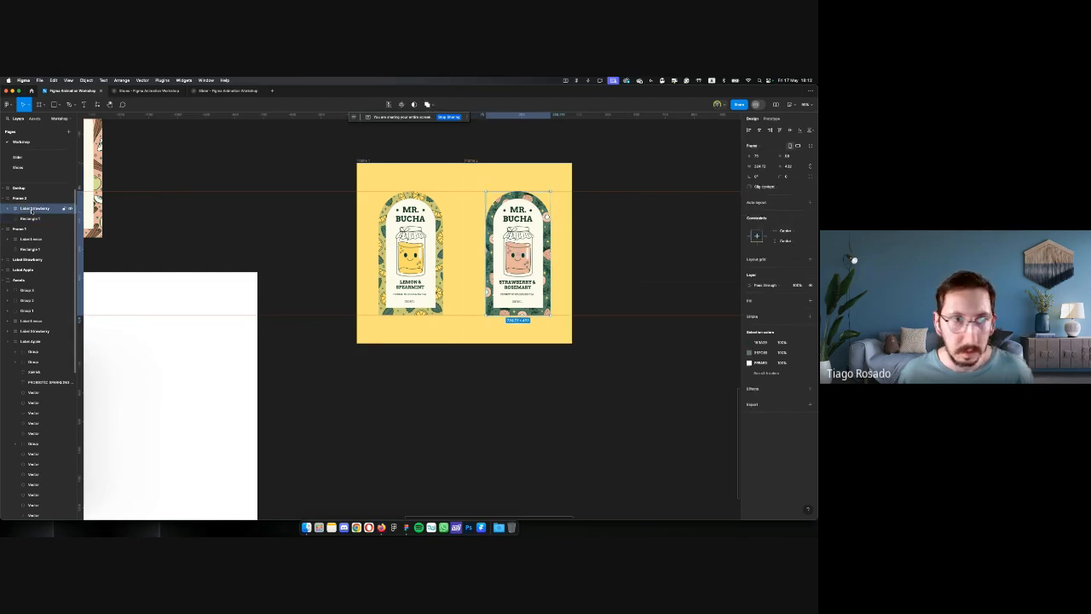
{"action": "scroll", "coordinate": [32, 205], "scroll_direction": "up", "scroll_amount": 1}
{"action": "left_click", "coordinate": [32, 208]}
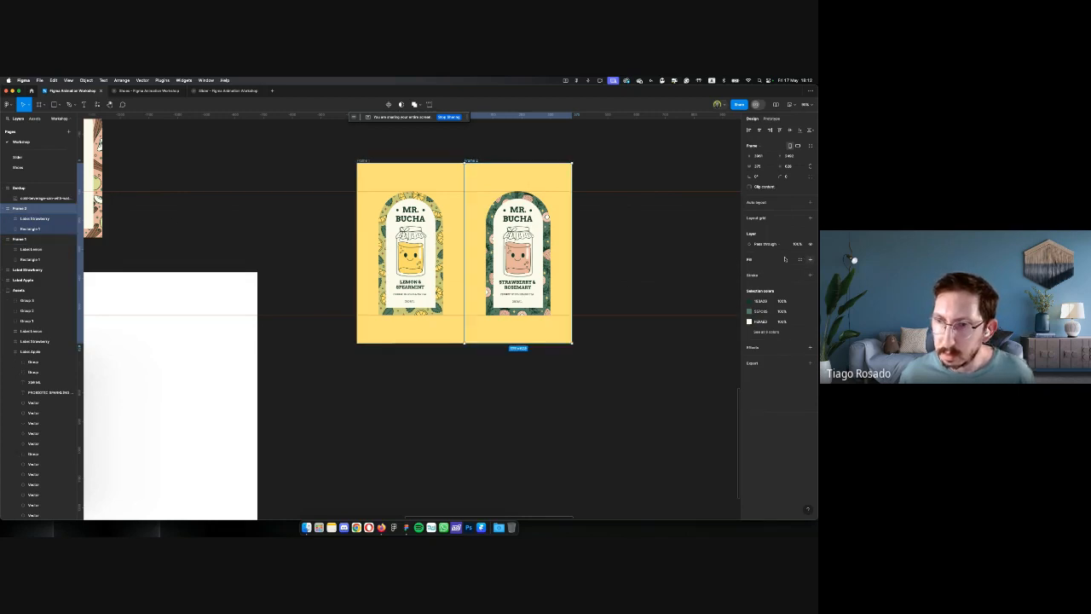
{"action": "left_click", "coordinate": [512, 210]}
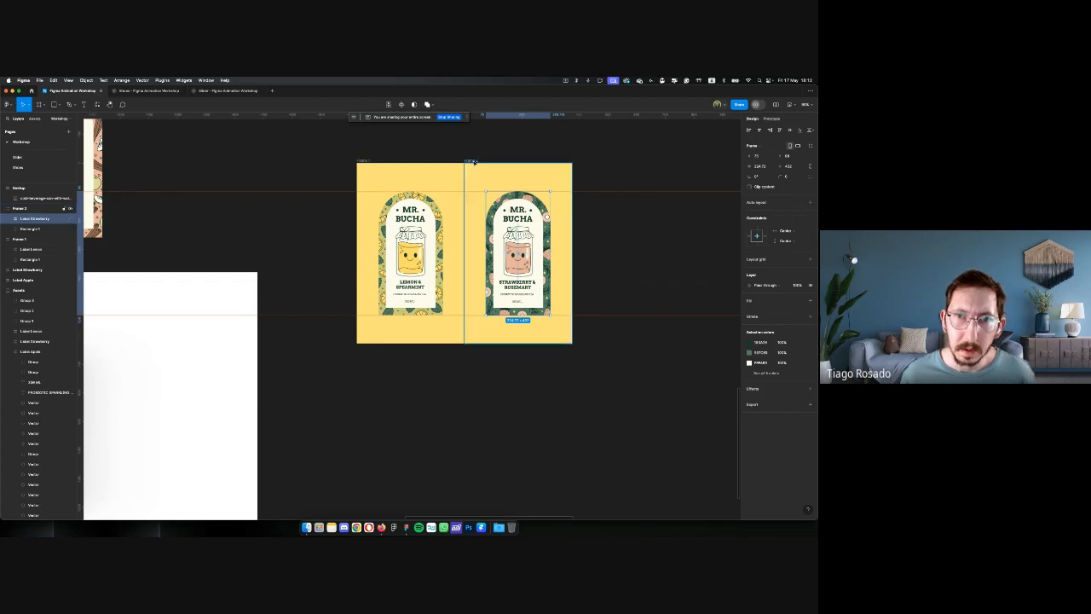
Wrap the whole Frame 2 with the Strawberry label in another new frame
{"action": "left_click", "coordinate": [474, 161]}
{"action": "right_click", "coordinate": [479, 161]}
{"action": "mouse_move", "coordinate": [497, 199]}
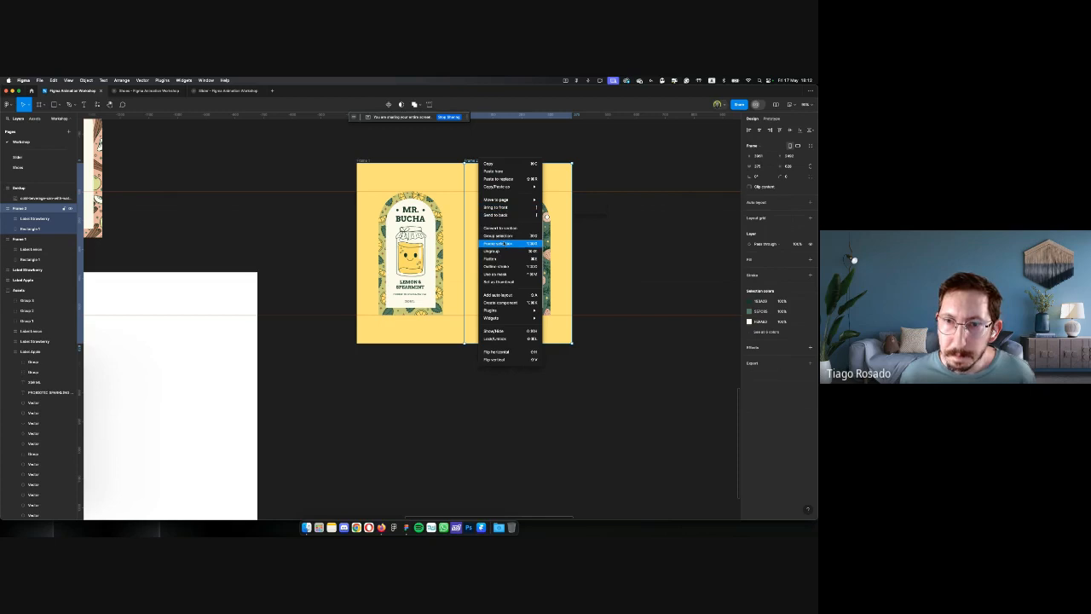
{"action": "left_click", "coordinate": [502, 244]}
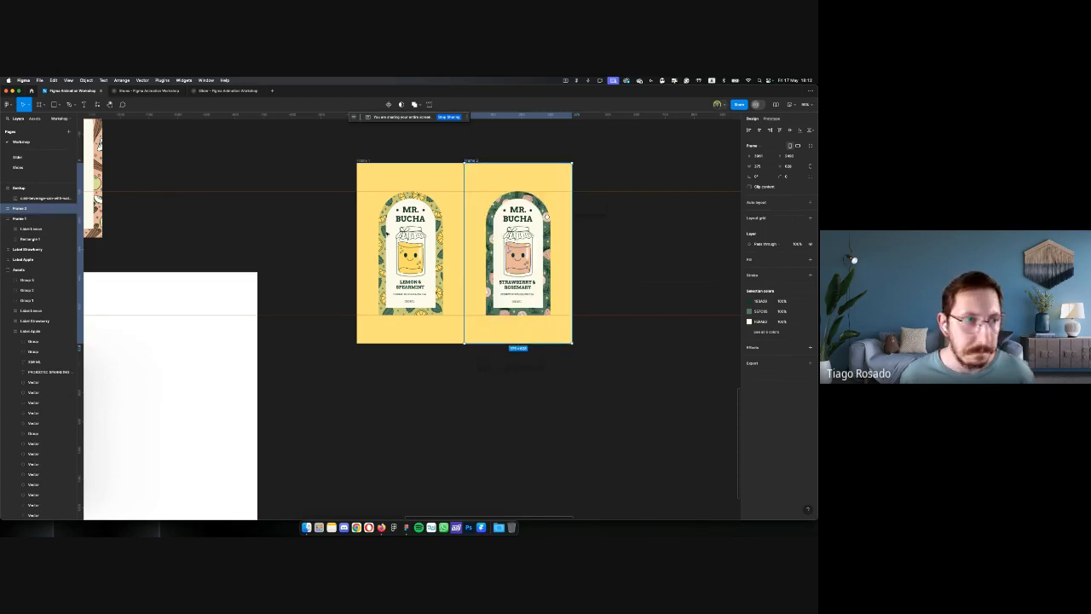
Recolour the background rectangle behind the Strawberry label with the pink sampled from its jar illustration
{"action": "left_click", "coordinate": [7, 208]}
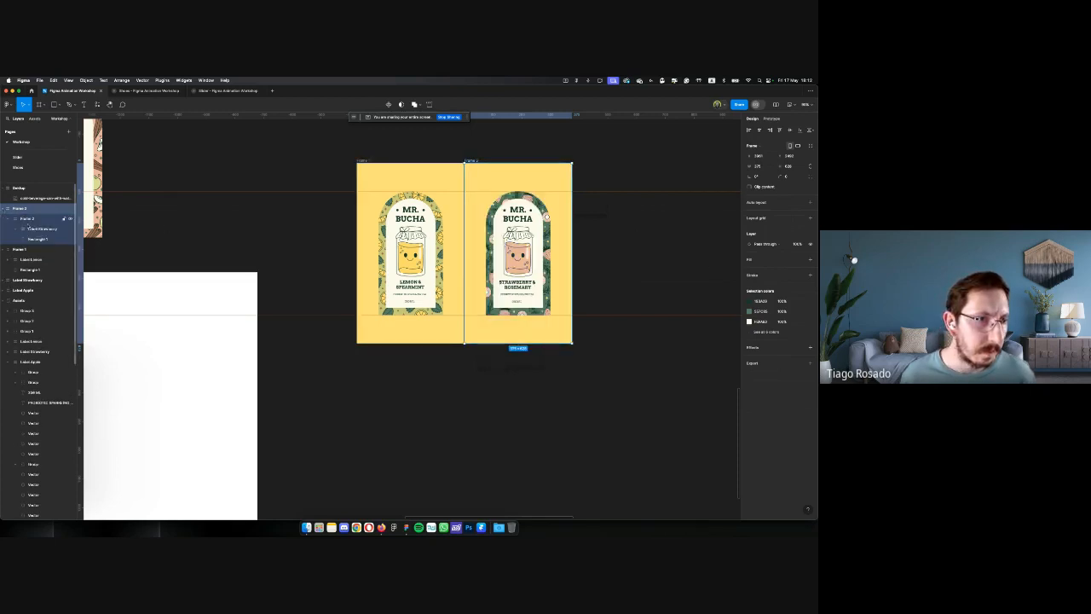
{"action": "left_click", "coordinate": [39, 241]}
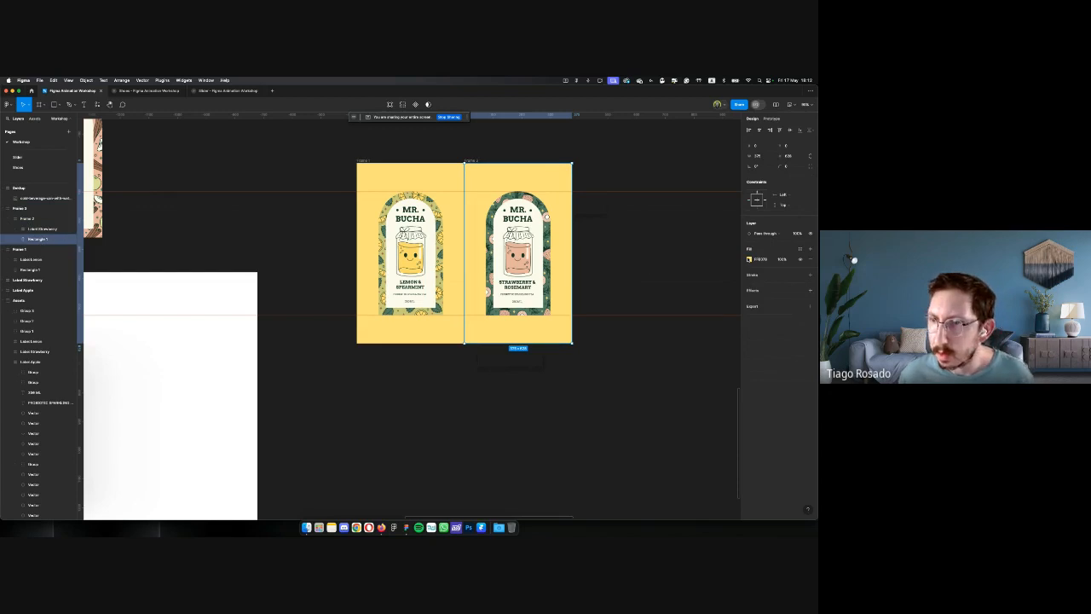
{"action": "left_click", "coordinate": [749, 259]}
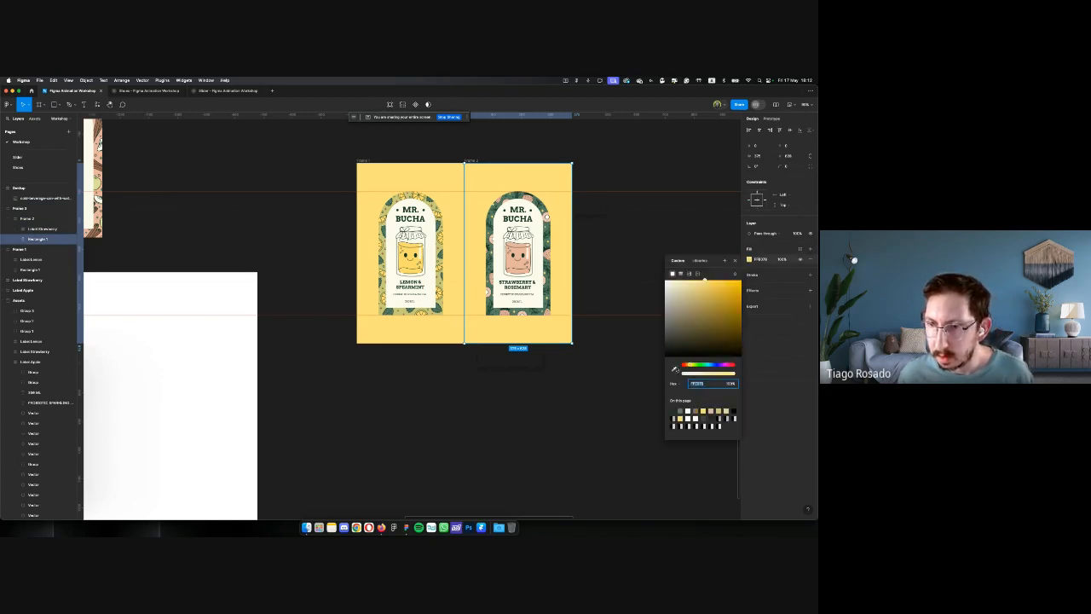
{"action": "left_click", "coordinate": [675, 369]}
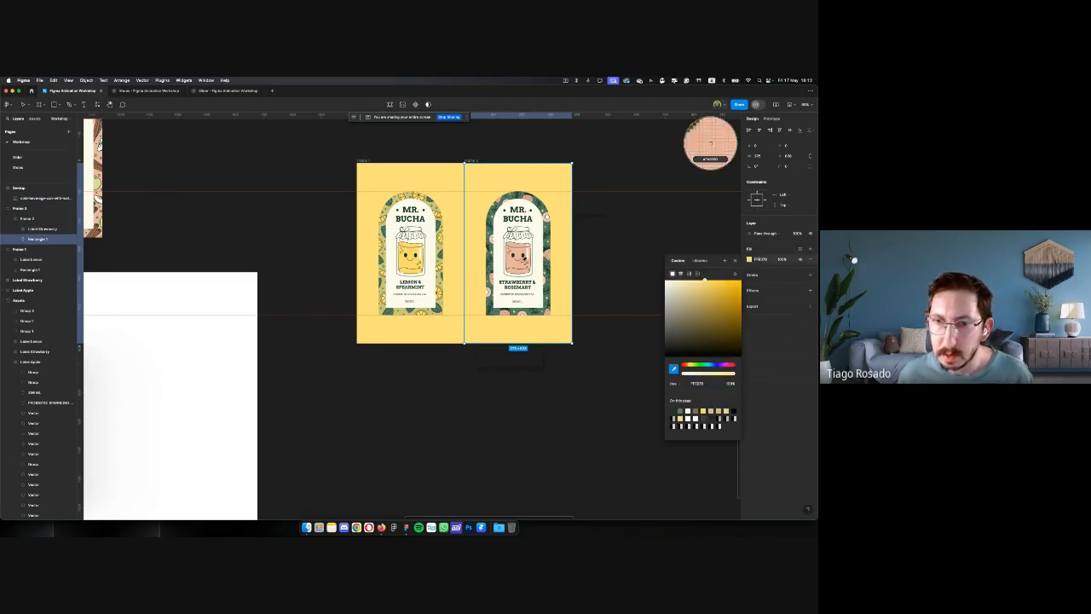
{"action": "left_click", "coordinate": [523, 260]}
{"action": "left_click", "coordinate": [735, 260]}
{"action": "left_click", "coordinate": [635, 245]}
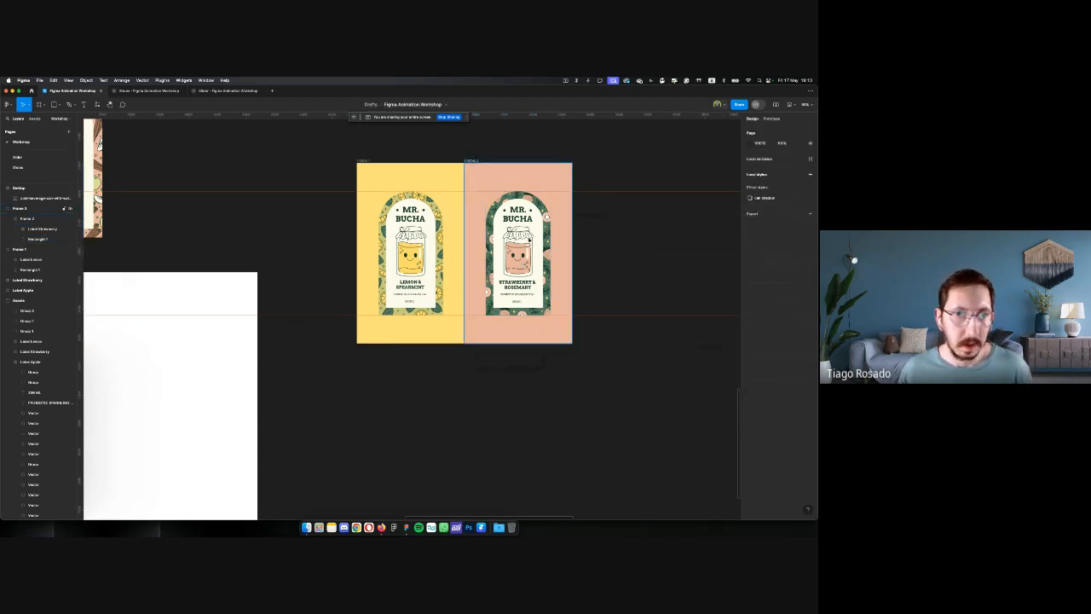
Duplicate the pink Strawberry frame and place the copy directly against its right edge
{"action": "scroll", "coordinate": [529, 240], "scroll_direction": "down", "scroll_amount": 5, "text": "ctrl"}
{"action": "left_click", "coordinate": [545, 209]}
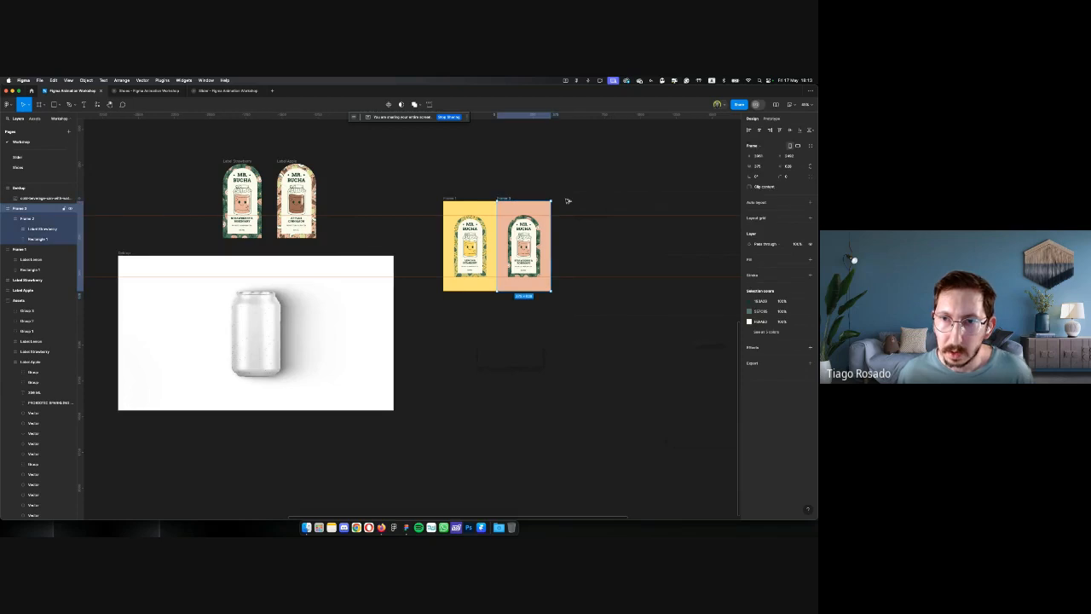
{"action": "key", "text": "ctrl+d"}
{"action": "left_click_drag", "start_coordinate": [567, 201], "coordinate": [555, 203]}
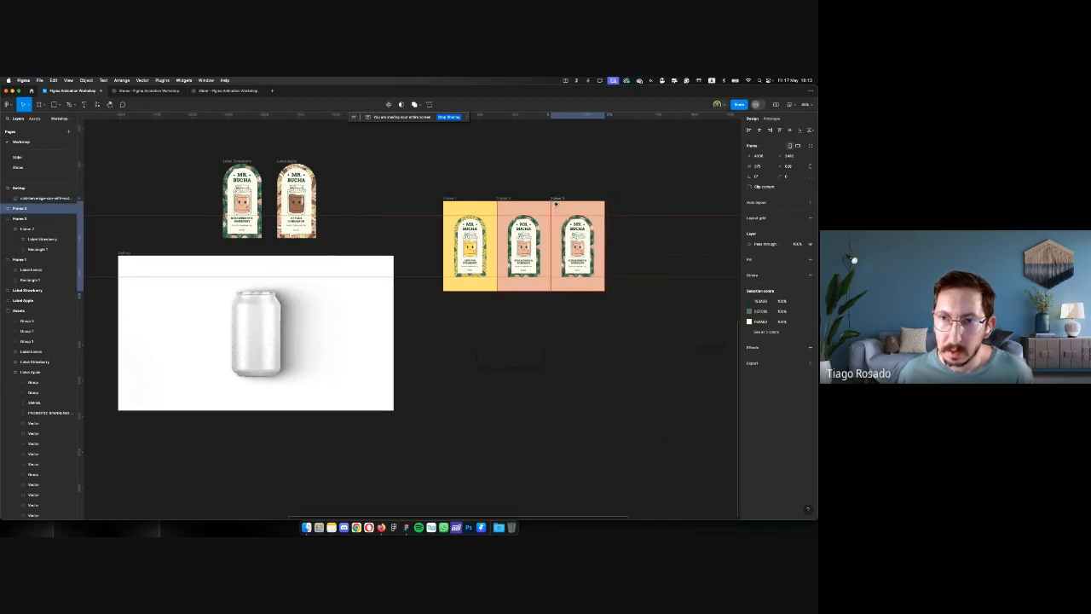
Copy the Apple label and delete the Strawberry label from the duplicated frame, keeping its background rectangle
{"action": "left_click", "coordinate": [295, 198]}
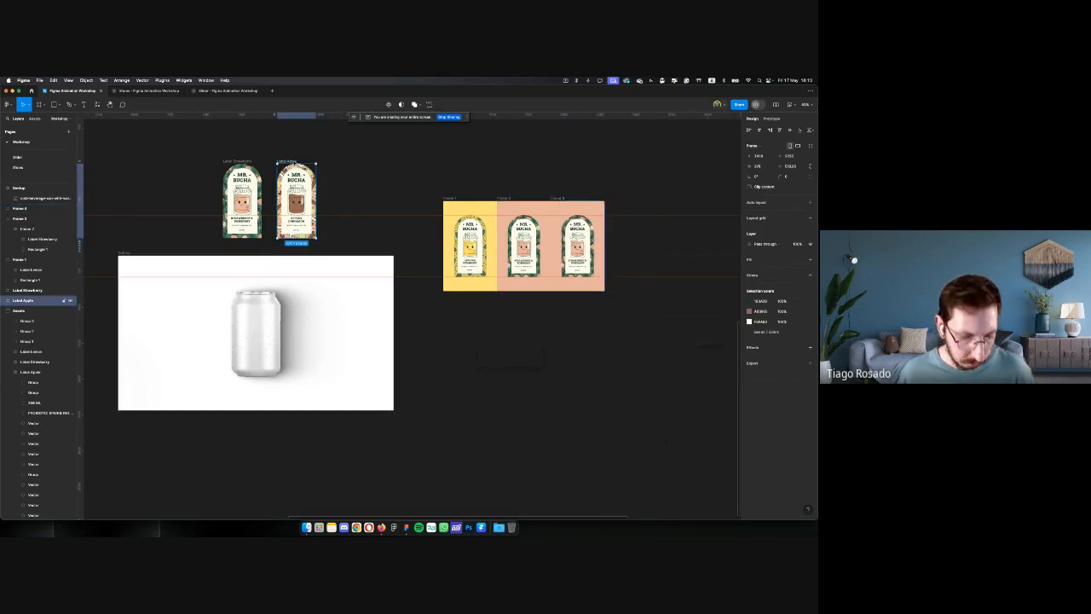
{"action": "left_click", "coordinate": [582, 242]}
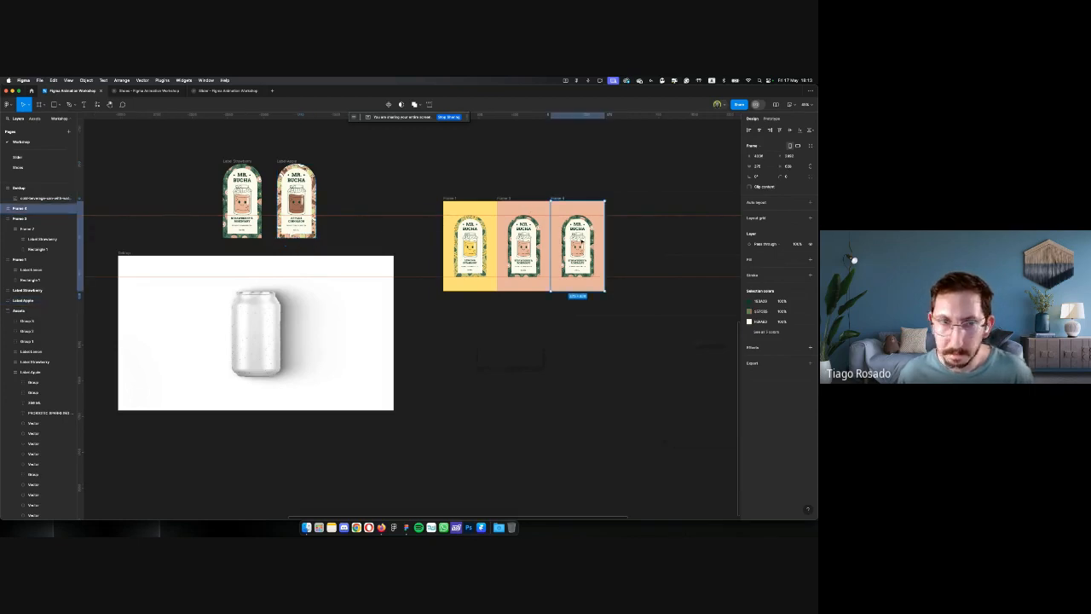
{"action": "left_click", "coordinate": [6, 208]}
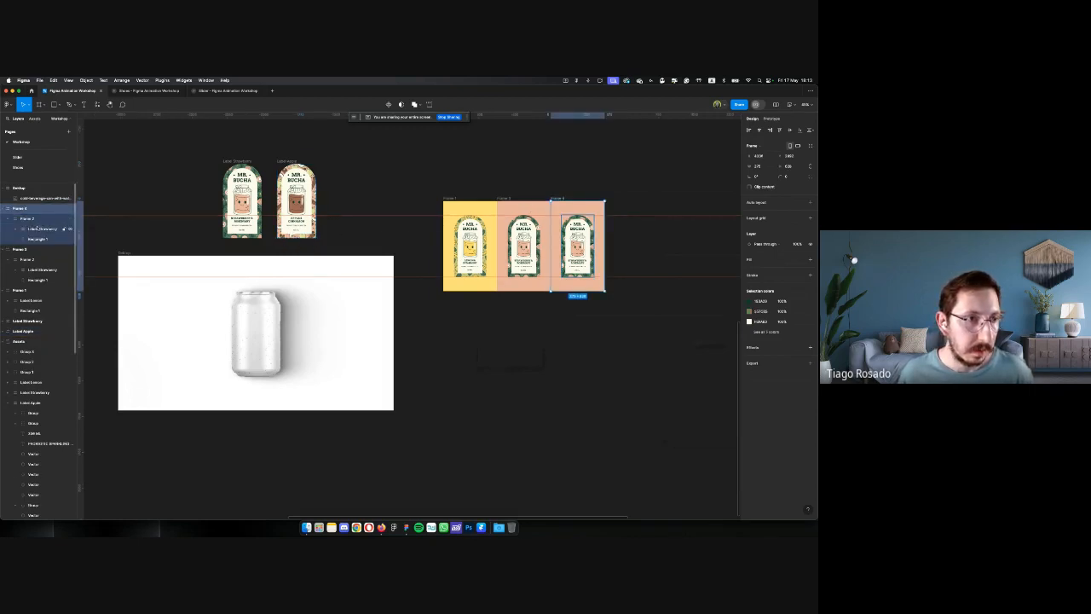
{"action": "left_click", "coordinate": [31, 219]}
{"action": "left_click", "coordinate": [36, 229]}
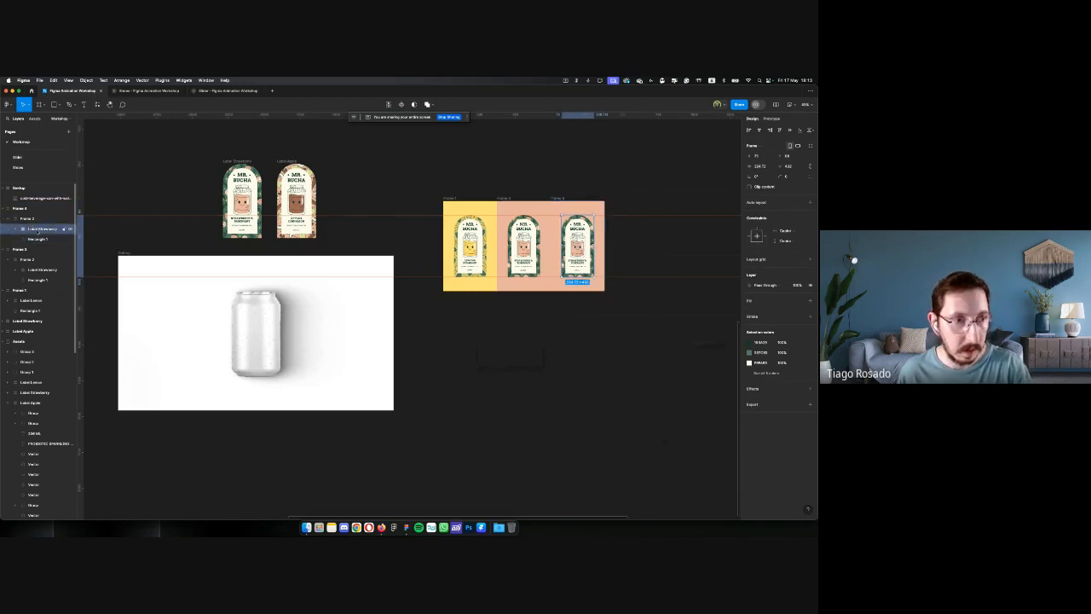
{"action": "key", "text": "Delete"}
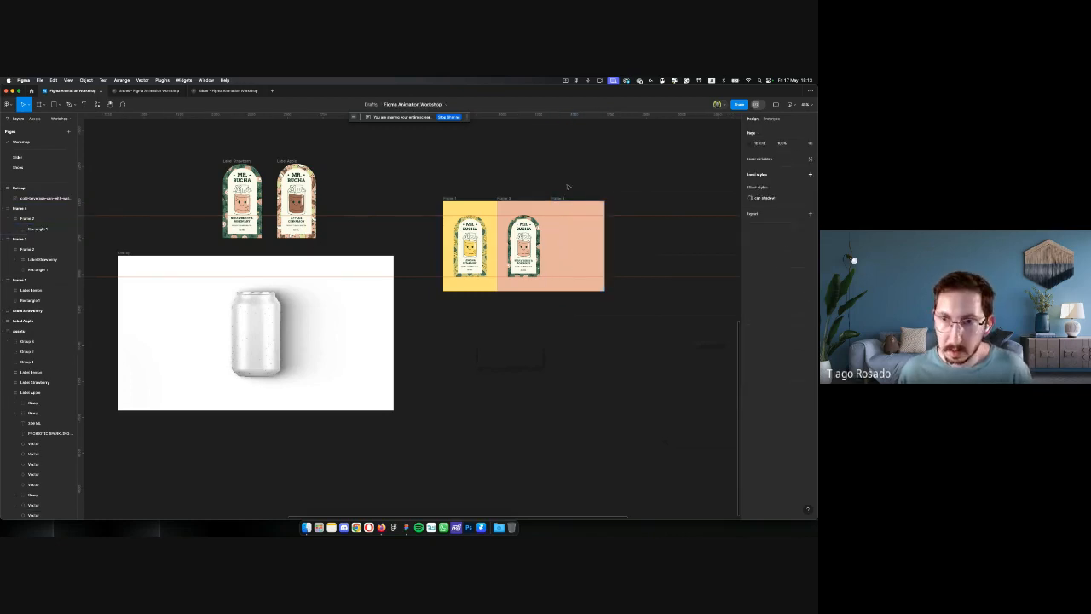
{"action": "key", "text": "super+v"}
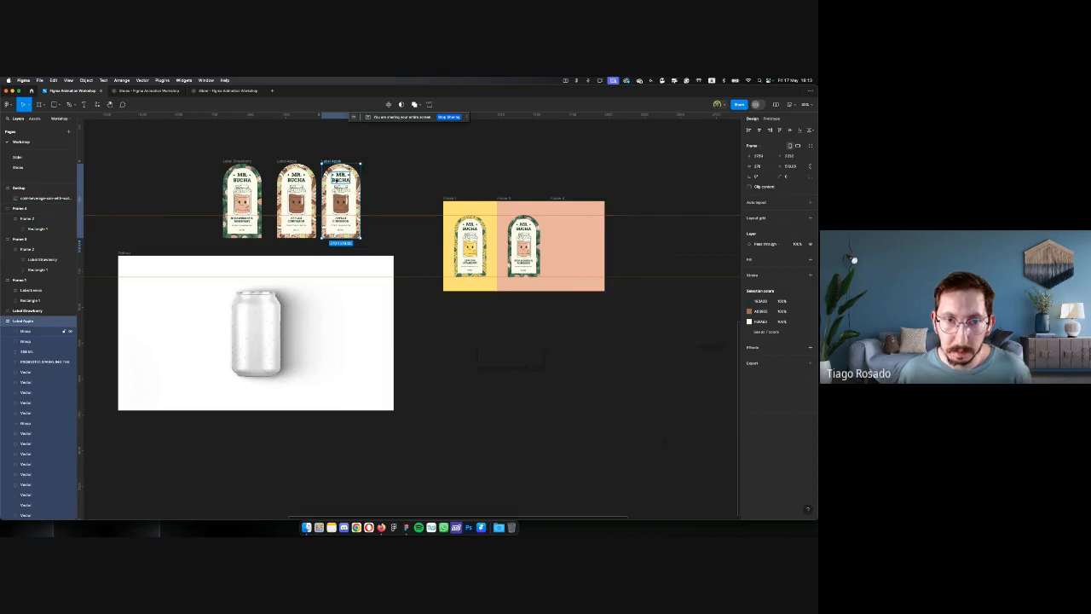
{"action": "left_click", "coordinate": [338, 180]}
{"action": "key", "text": "shift+Return"}
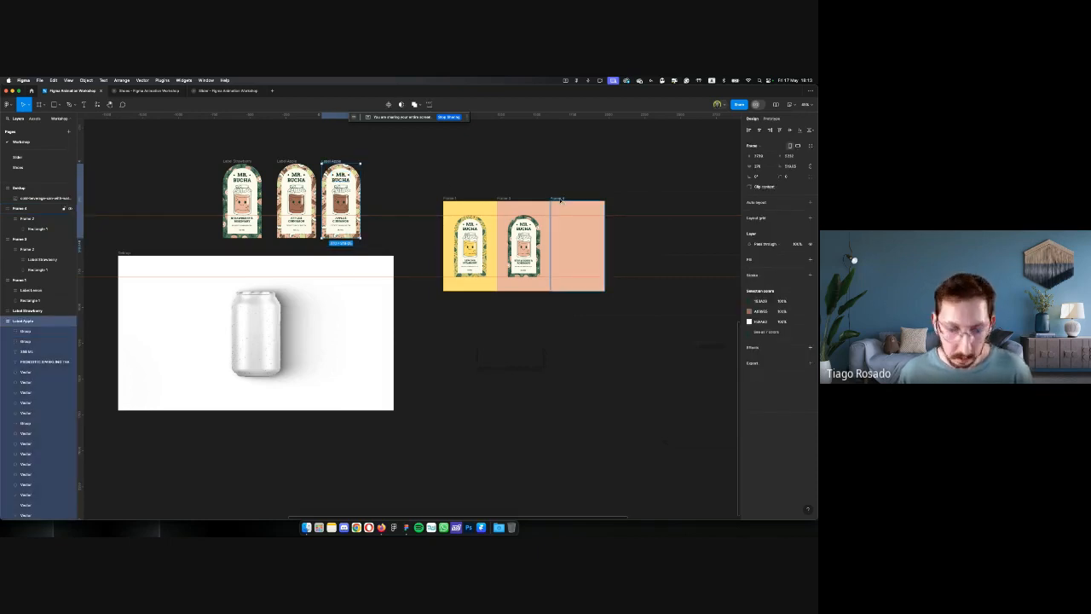
{"action": "left_click", "coordinate": [558, 199]}
{"action": "key", "text": "ctrl+v"}
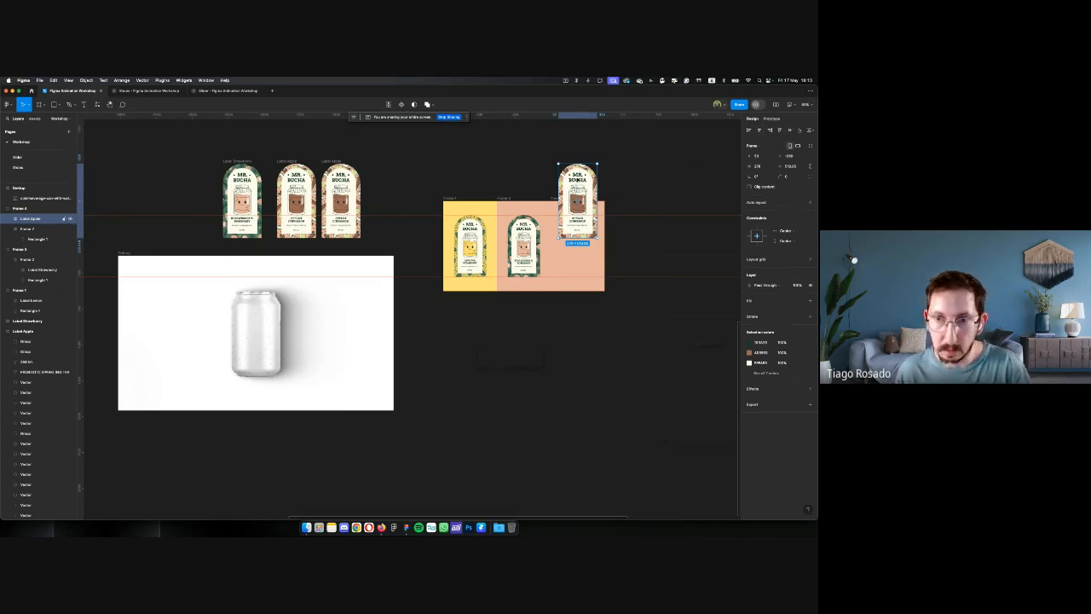
{"action": "key", "text": "Delete"}
{"action": "left_click", "coordinate": [323, 162]}
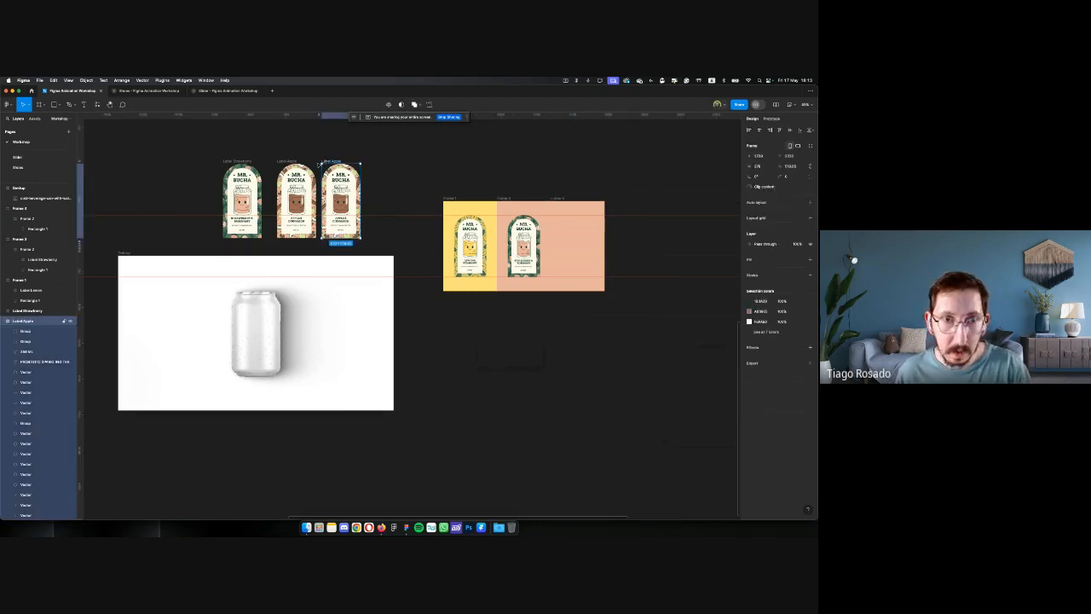
{"action": "key", "text": "Delete"}
Move the original Apple label into the duplicated pink frame
{"action": "left_click", "coordinate": [294, 168]}
{"action": "key", "text": "Delete"}
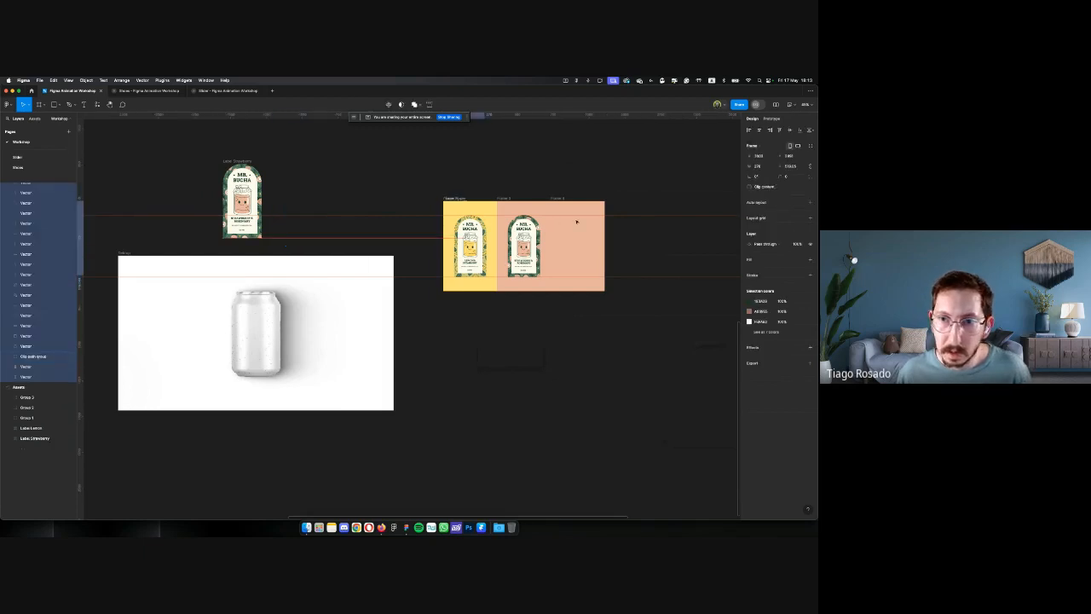
{"action": "key", "text": "super+v"}
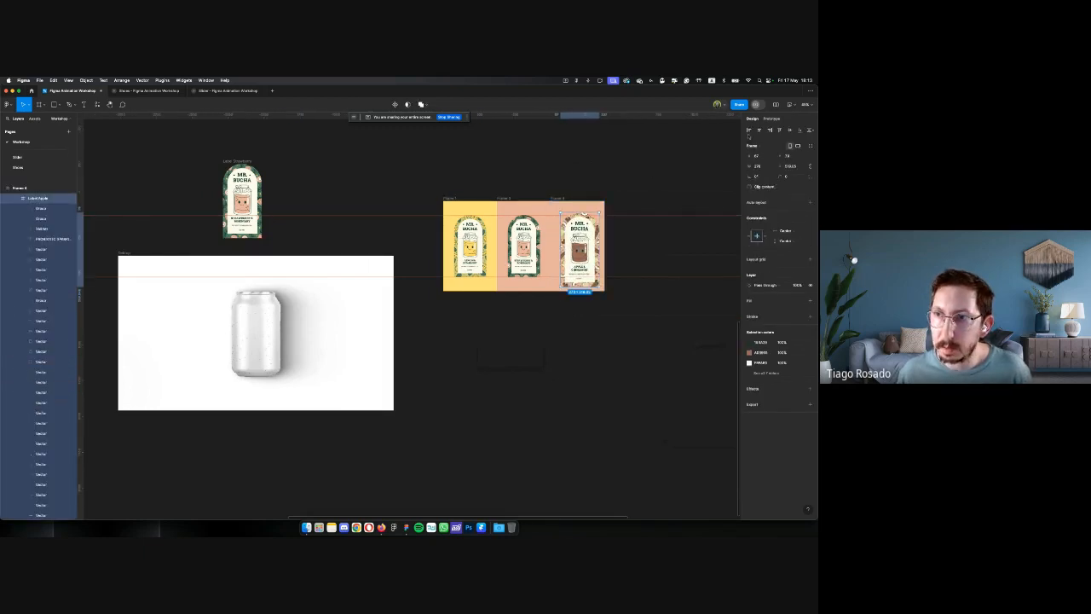
Scale the Apple label proportionally to about 225 by 432 px, fit it between the two guides and centre it horizontally
{"action": "scroll", "coordinate": [606, 224], "scroll_direction": "up", "scroll_amount": 5, "text": "ctrl"}
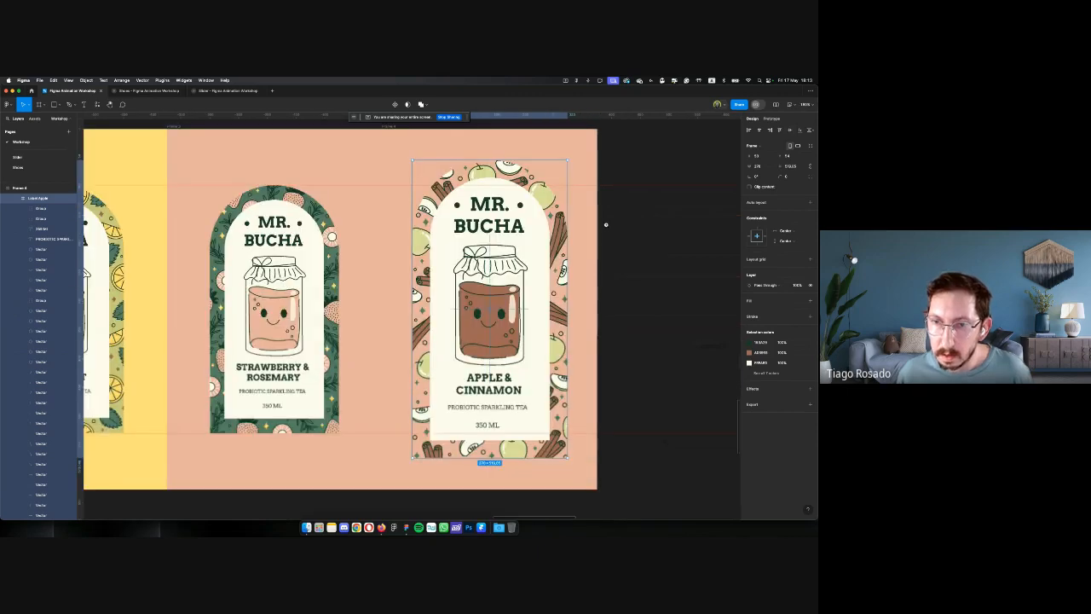
{"action": "key", "text": "k"}
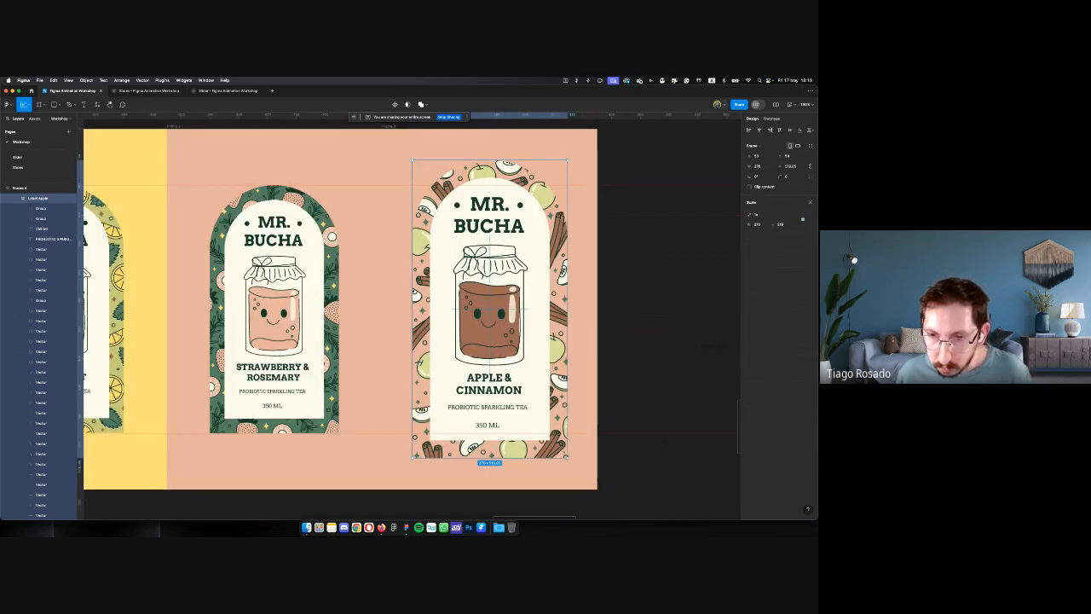
{"action": "left_click_drag", "start_coordinate": [566, 458], "coordinate": [552, 432]}
{"action": "left_click_drag", "start_coordinate": [535, 182], "coordinate": [531, 185]}
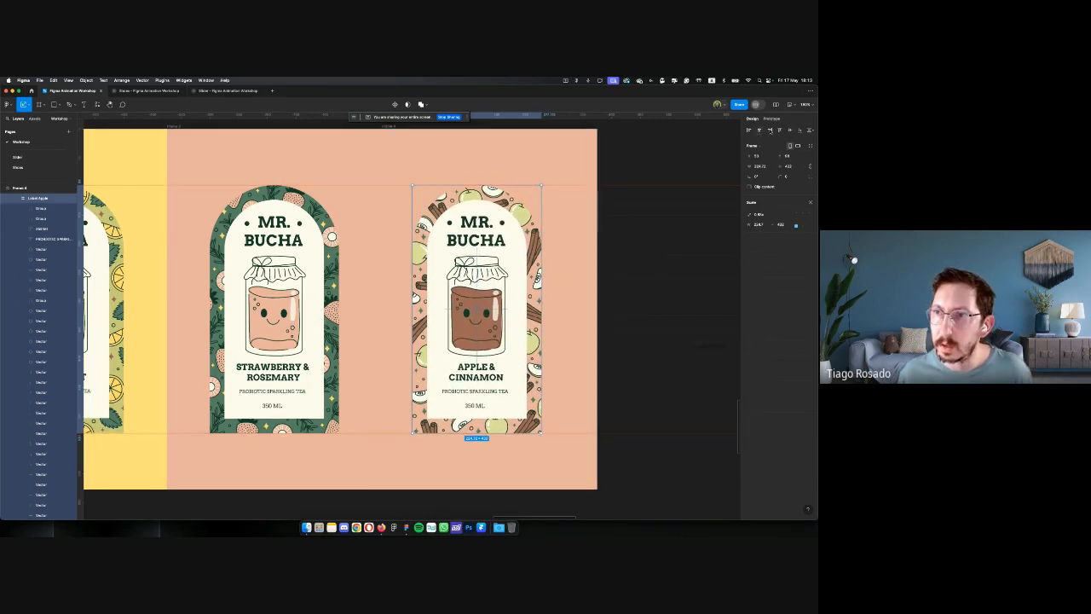
{"action": "left_click", "coordinate": [760, 130]}
Recolour the background rectangle behind the Apple label with the light green sampled from its apple illustration
{"action": "left_click", "coordinate": [548, 156]}
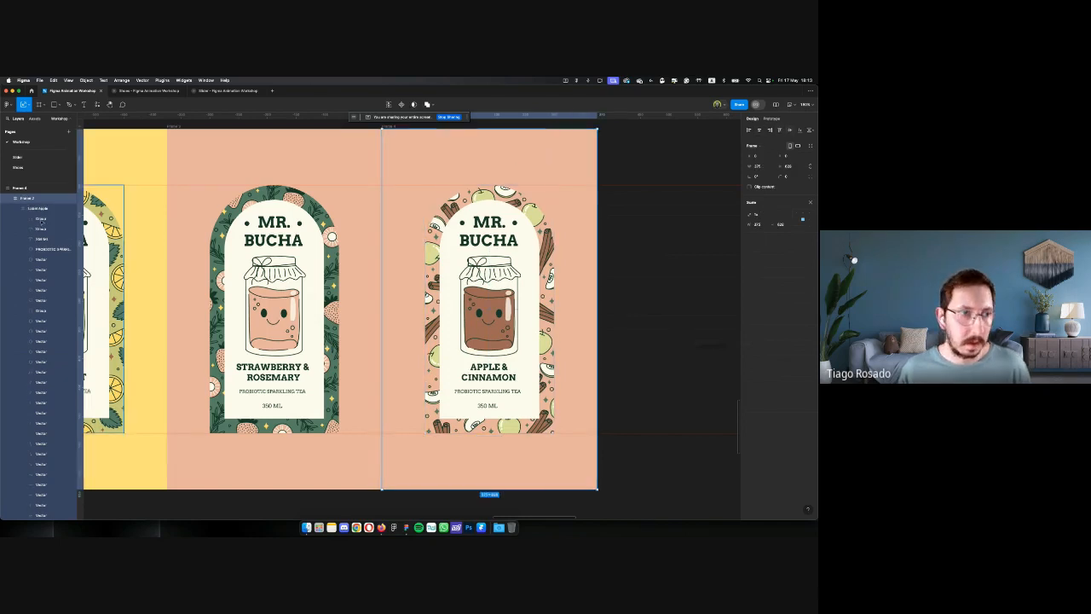
{"action": "left_click", "coordinate": [619, 167]}
{"action": "left_click", "coordinate": [460, 160]}
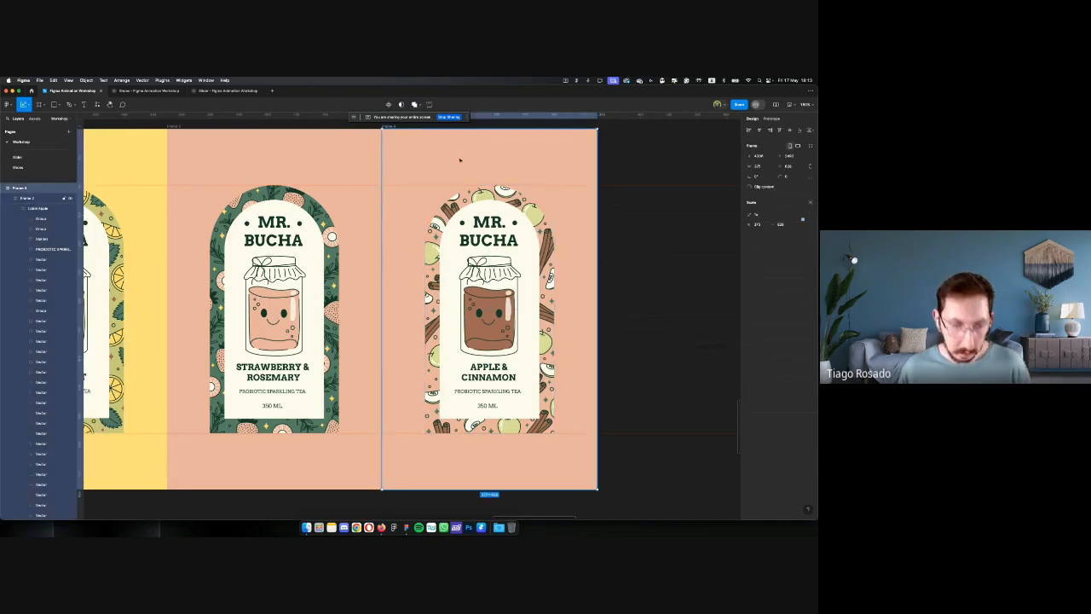
{"action": "left_click", "coordinate": [22, 208]}
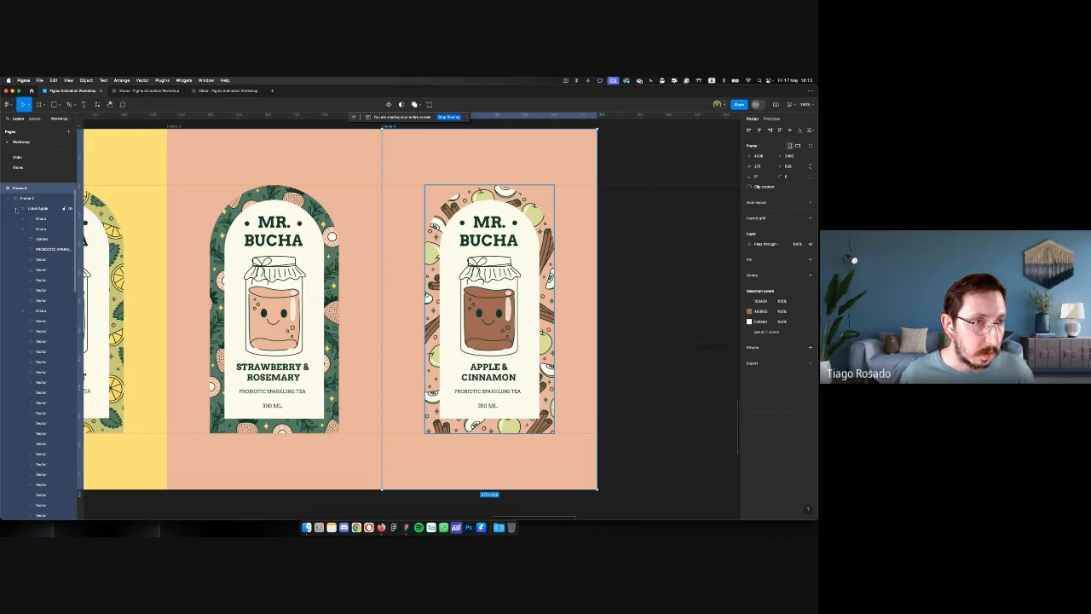
{"action": "left_click", "coordinate": [16, 210]}
{"action": "left_click", "coordinate": [34, 219]}
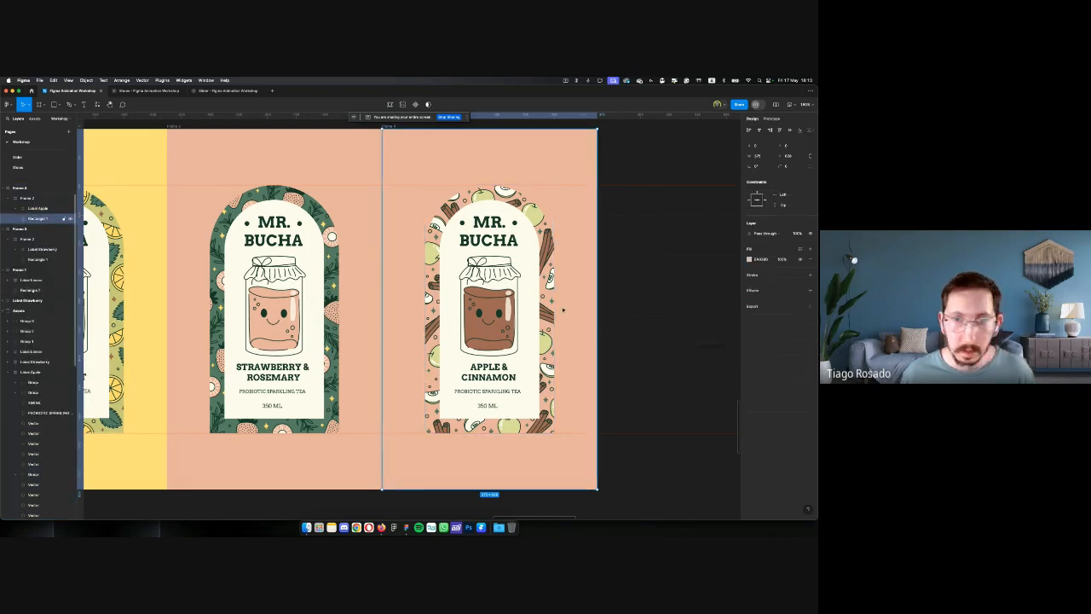
{"action": "left_click", "coordinate": [750, 260]}
{"action": "left_click", "coordinate": [673, 369]}
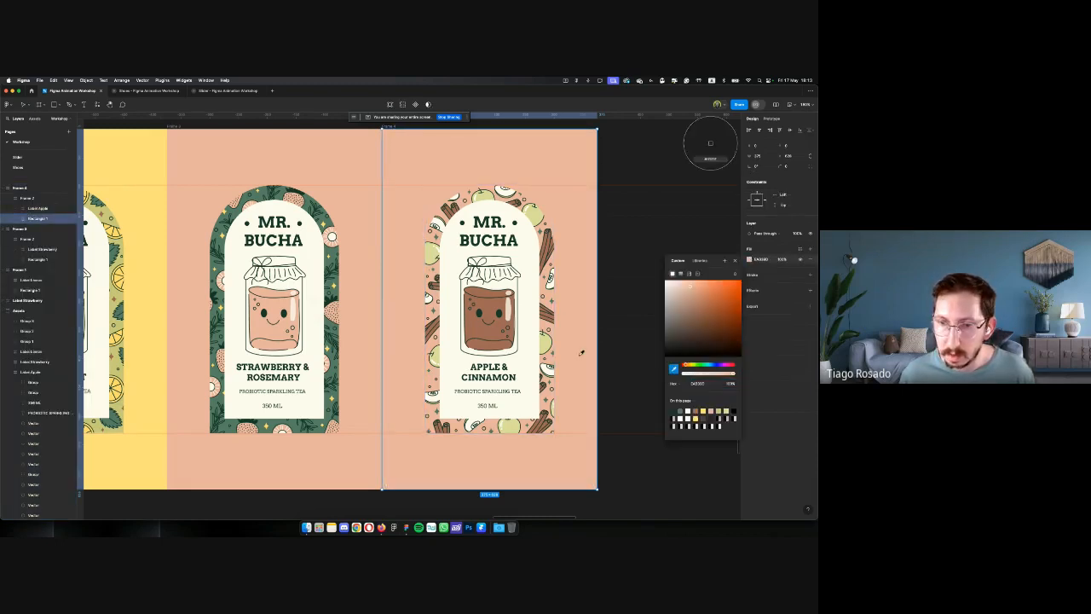
{"action": "left_click", "coordinate": [550, 344]}
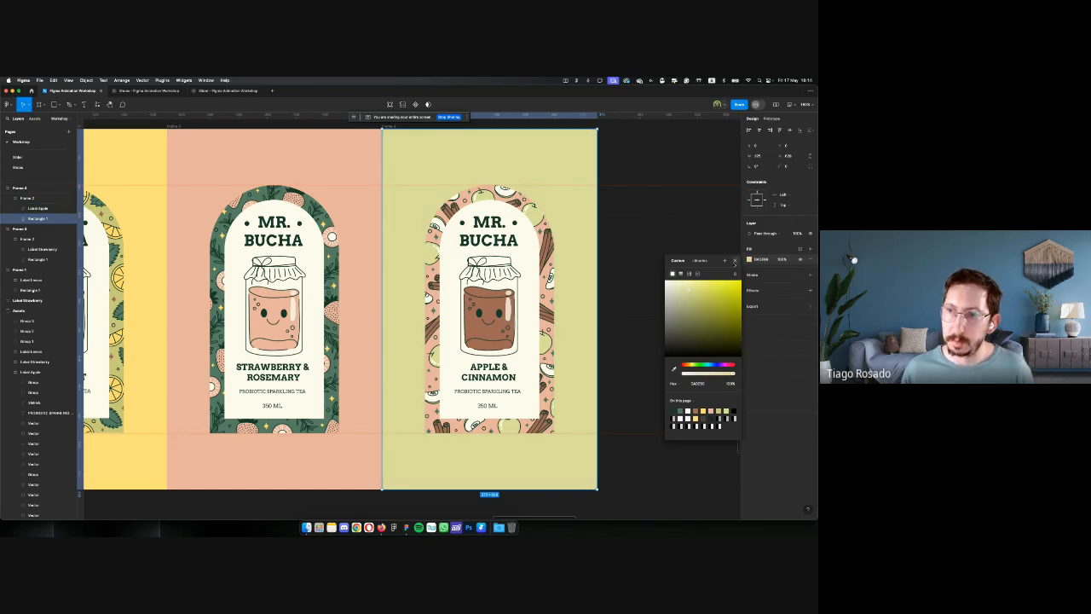
{"action": "left_click", "coordinate": [662, 271]}
Combine the Lemon, Strawberry and Apple frames into a single component
{"action": "scroll", "coordinate": [660, 270], "scroll_direction": "down", "scroll_amount": 3}
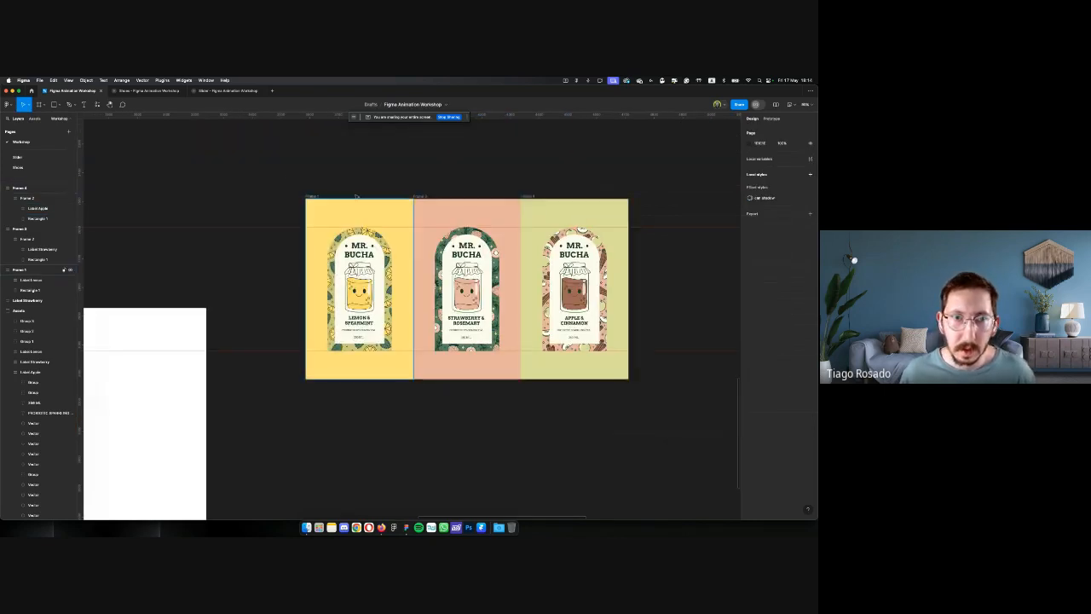
{"action": "left_click_drag", "start_coordinate": [286, 175], "coordinate": [575, 350]}
{"action": "left_click_drag", "start_coordinate": [622, 380], "coordinate": [655, 403]}
{"action": "scroll", "coordinate": [543, 305], "scroll_direction": "left", "scroll_amount": 1}
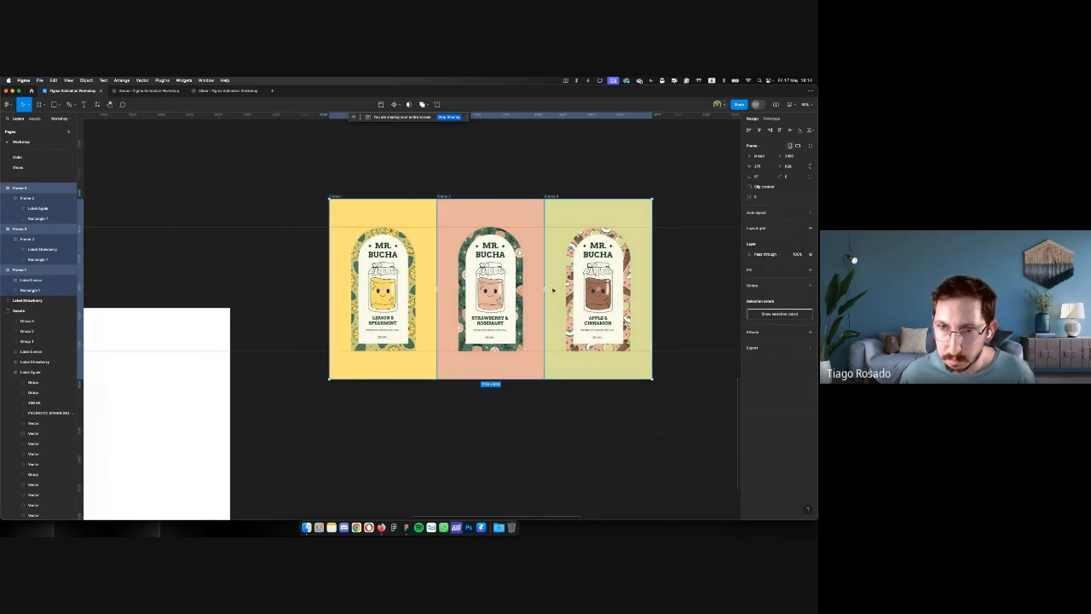
{"action": "right_click", "coordinate": [563, 265]}
{"action": "mouse_move", "coordinate": [584, 296]}
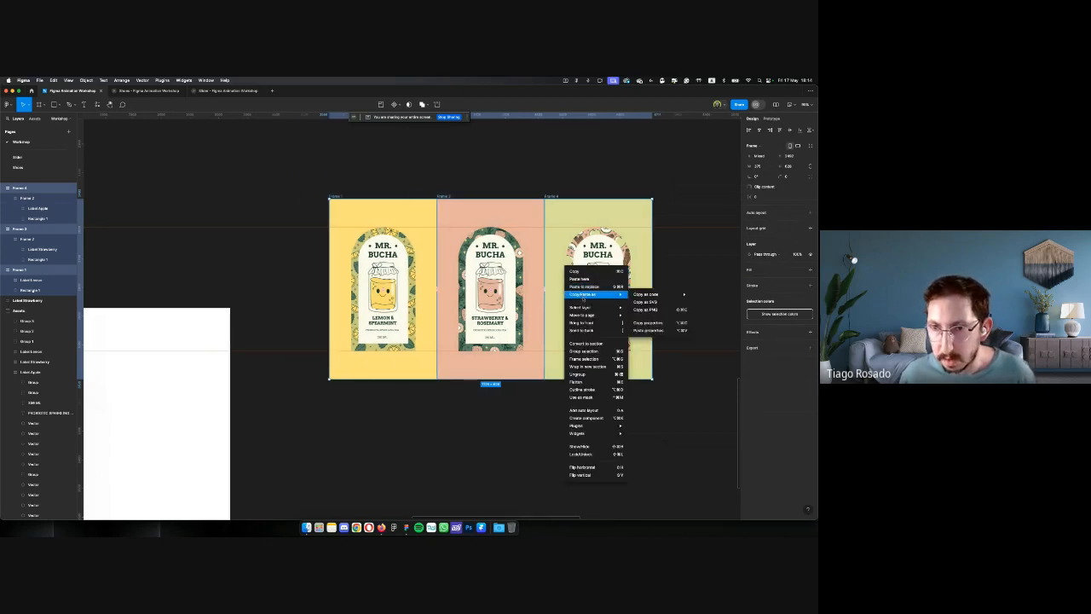
{"action": "left_click", "coordinate": [588, 419]}
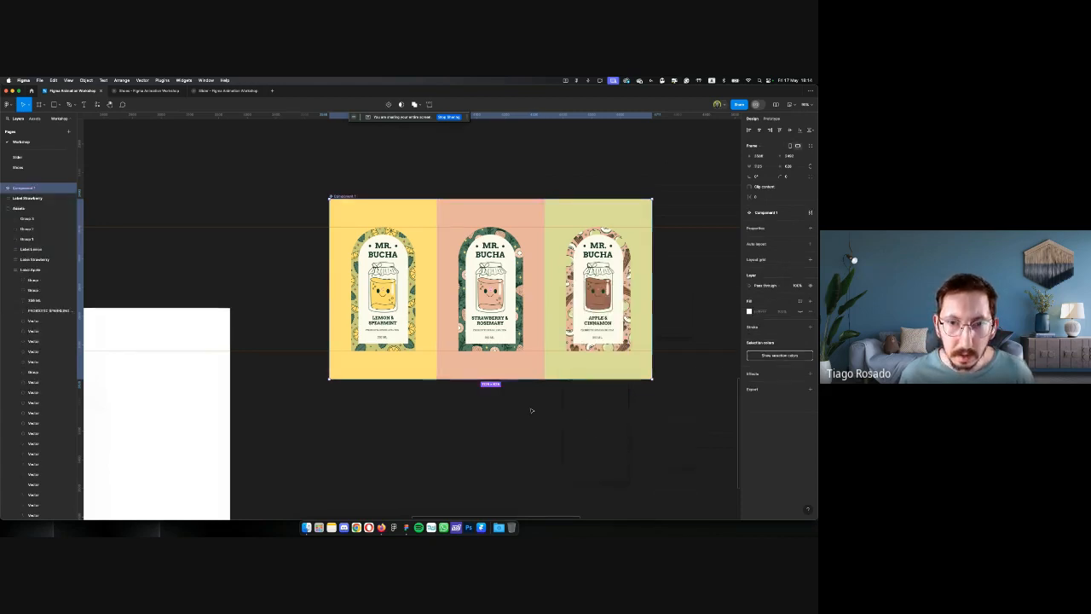
Move the three-label component up and to the right on the canvas and rename it Labels
{"action": "key", "text": "shift+1"}
{"action": "left_click_drag", "start_coordinate": [511, 324], "coordinate": [593, 206]}
{"action": "double_click", "coordinate": [514, 192]}
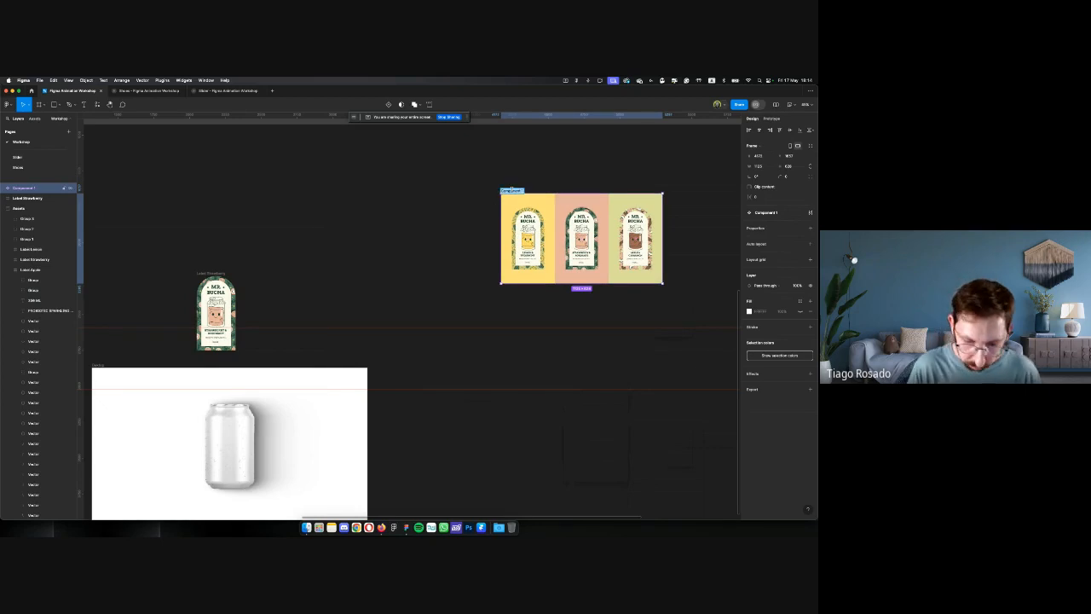
{"action": "type", "text": "Label"}
{"action": "key", "text": "Return"}
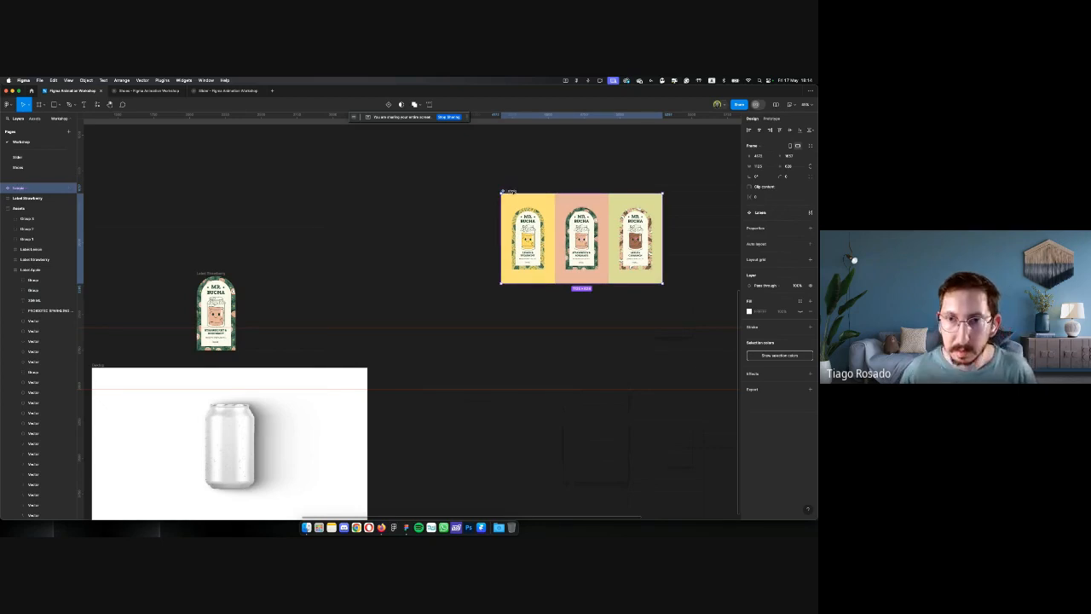
{"action": "key", "text": "Escape"}
Place an instance of the Labels component in the white can frame, with its Lemon panel covering the can
{"action": "scroll", "coordinate": [507, 196], "scroll_direction": "down", "scroll_amount": 1}
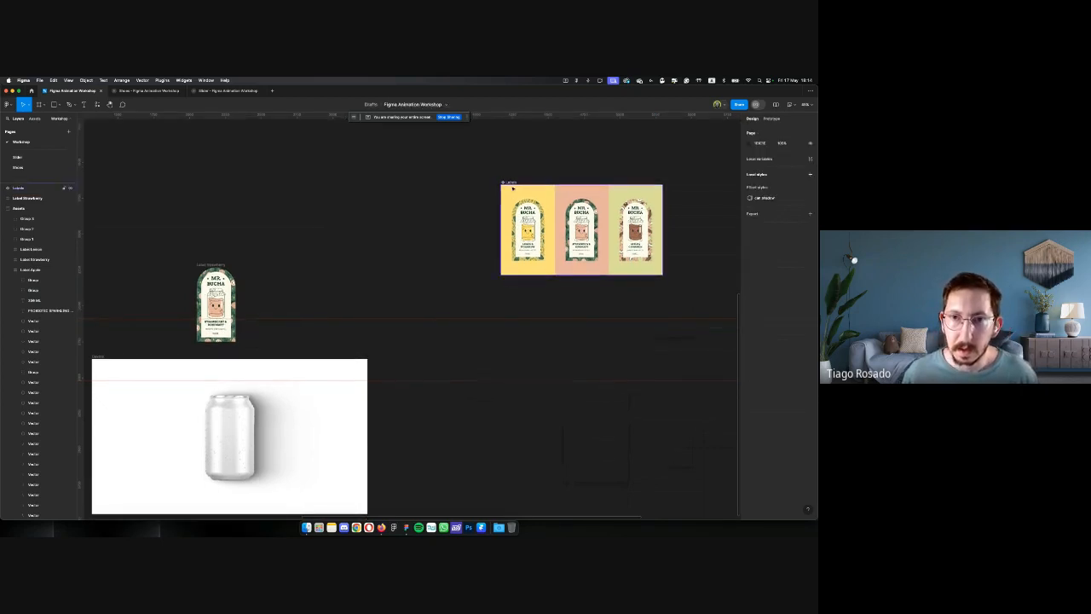
{"action": "left_click_drag", "start_coordinate": [511, 195], "coordinate": [205, 387]}
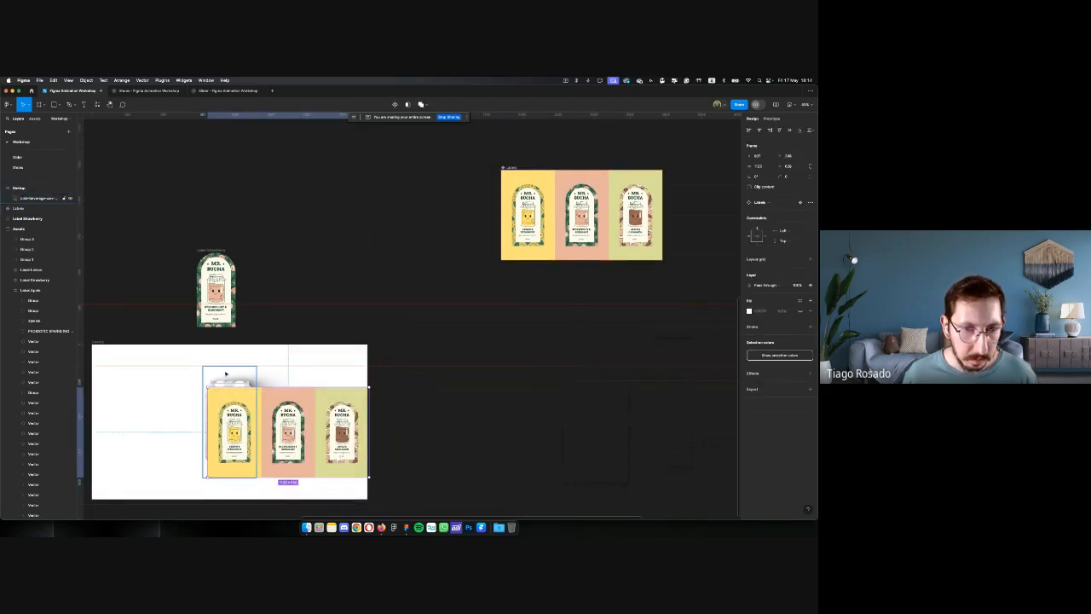
{"action": "scroll", "coordinate": [226, 375], "scroll_direction": "down", "scroll_amount": 3}
{"action": "scroll", "coordinate": [229, 370], "scroll_direction": "left", "scroll_amount": 3}
{"action": "left_click", "coordinate": [194, 352]}
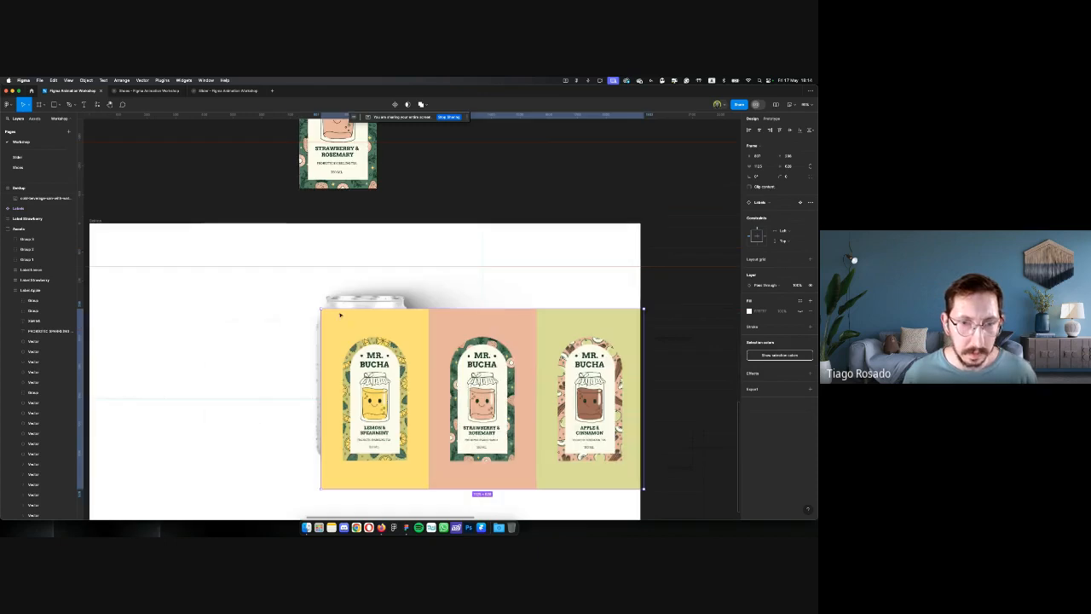
{"action": "scroll", "coordinate": [194, 353], "scroll_direction": "down", "scroll_amount": 3}
{"action": "left_click_drag", "start_coordinate": [378, 305], "coordinate": [381, 308]}
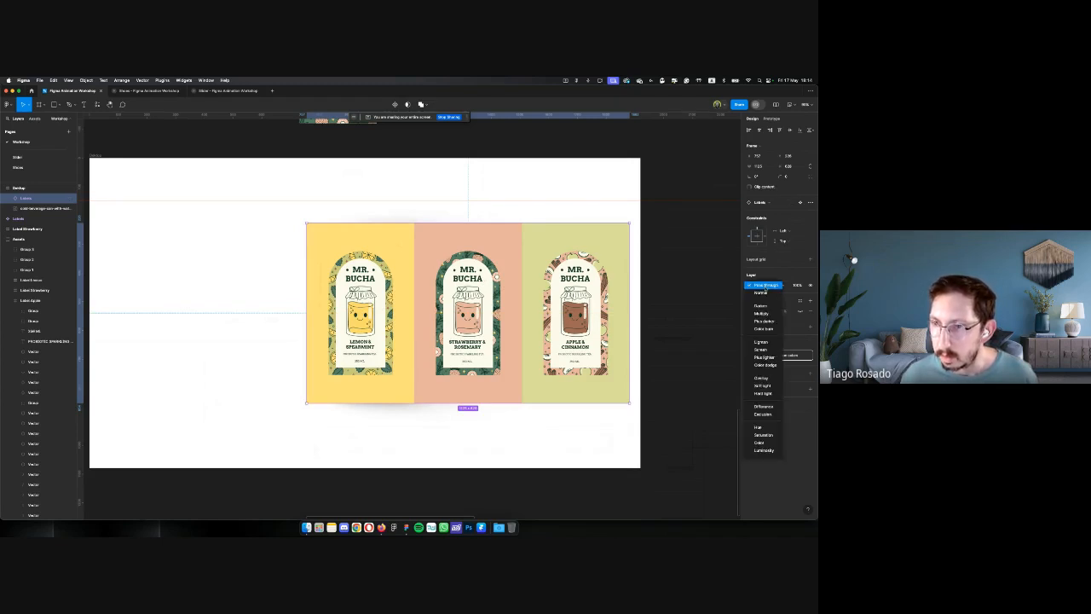
Set the Labels instance's layer opacity to 50%
{"action": "left_click", "coordinate": [797, 286]}
{"action": "type", "text": "50"}
{"action": "key", "text": "Return"}
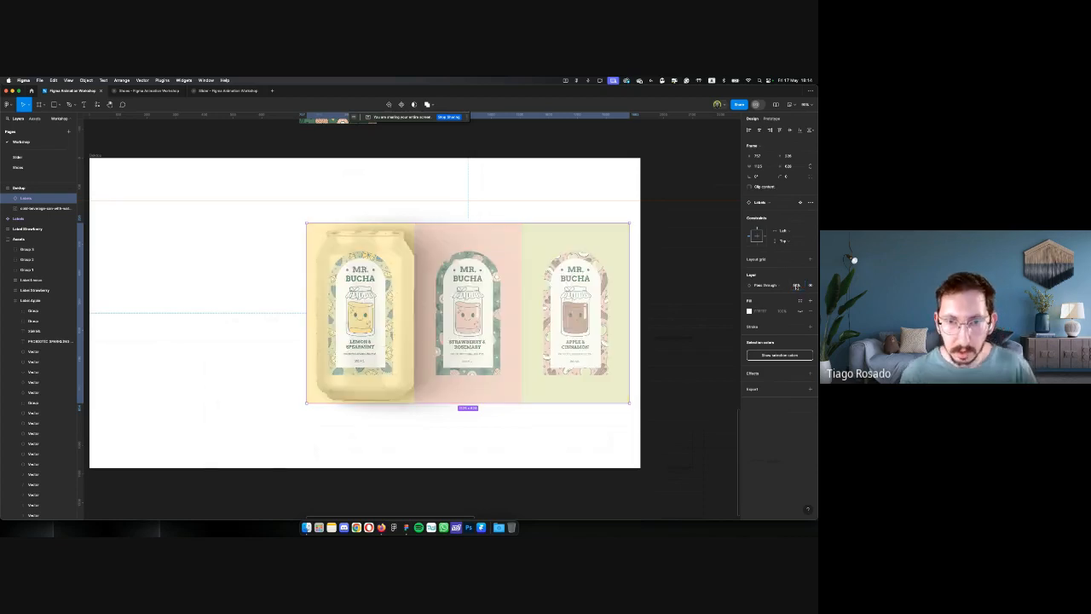
Nudge the Labels instance slightly right and down to align its Lemon panel with the can
{"action": "left_click_drag", "start_coordinate": [534, 313], "coordinate": [535, 313]}
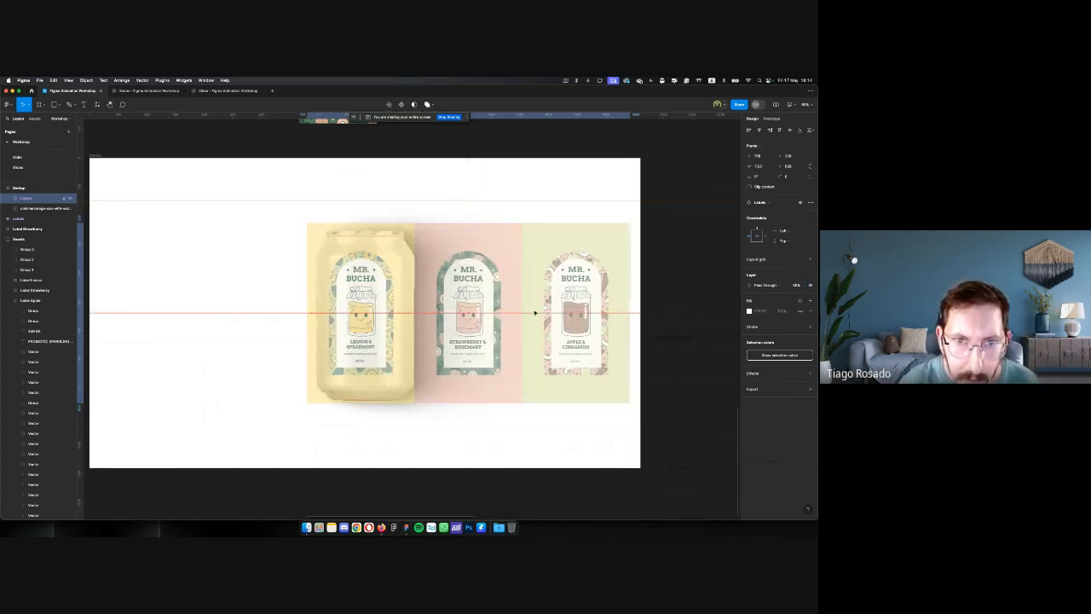
{"action": "key", "text": "Down"}
{"action": "key", "text": "Down"}
{"action": "key", "text": "Right"}
{"action": "key", "text": "Right"}
{"action": "key", "text": "Right"}
{"action": "key", "text": "Right"}
{"action": "key", "text": "Right"}
{"action": "key", "text": "Right"}
{"action": "key", "text": "Right"}
{"action": "key", "text": "Right"}
{"action": "key", "text": "Right"}
{"action": "key", "text": "Right"}
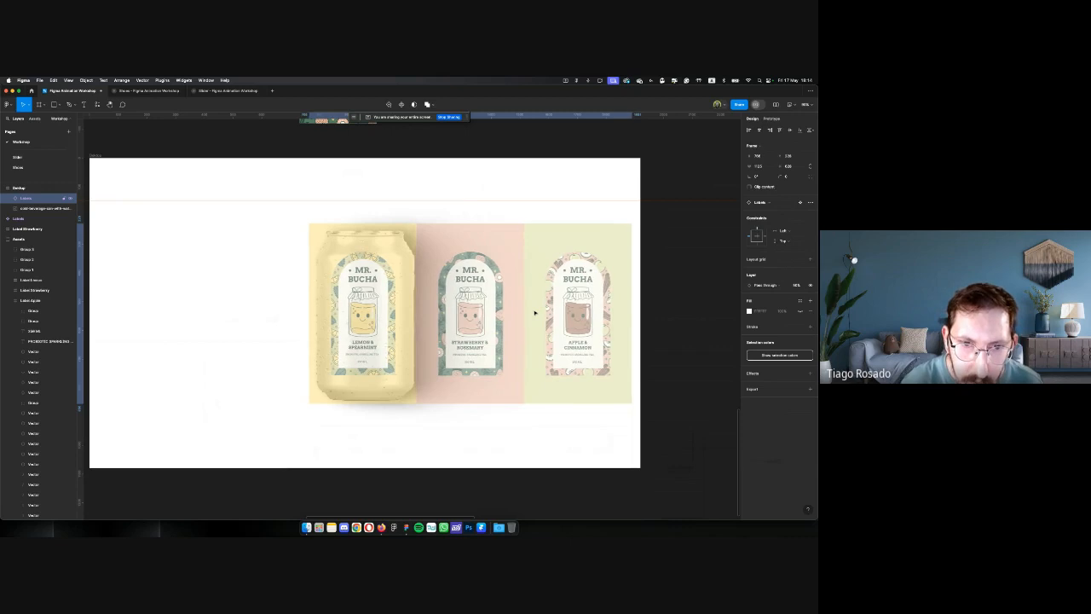
Fine-tune the Labels instance's position with small nudges until the Lemon label is centered over the can
{"action": "key", "text": "Right"}
{"action": "key", "text": "Right"}
{"action": "key", "text": "Right"}
{"action": "key", "text": "Down"}
{"action": "key", "text": "Down"}
{"action": "key", "text": "Down"}
{"action": "key", "text": "Down"}
{"action": "key", "text": "Down"}
{"action": "key", "text": "Down"}
{"action": "key", "text": "Down"}
{"action": "key", "text": "Down"}
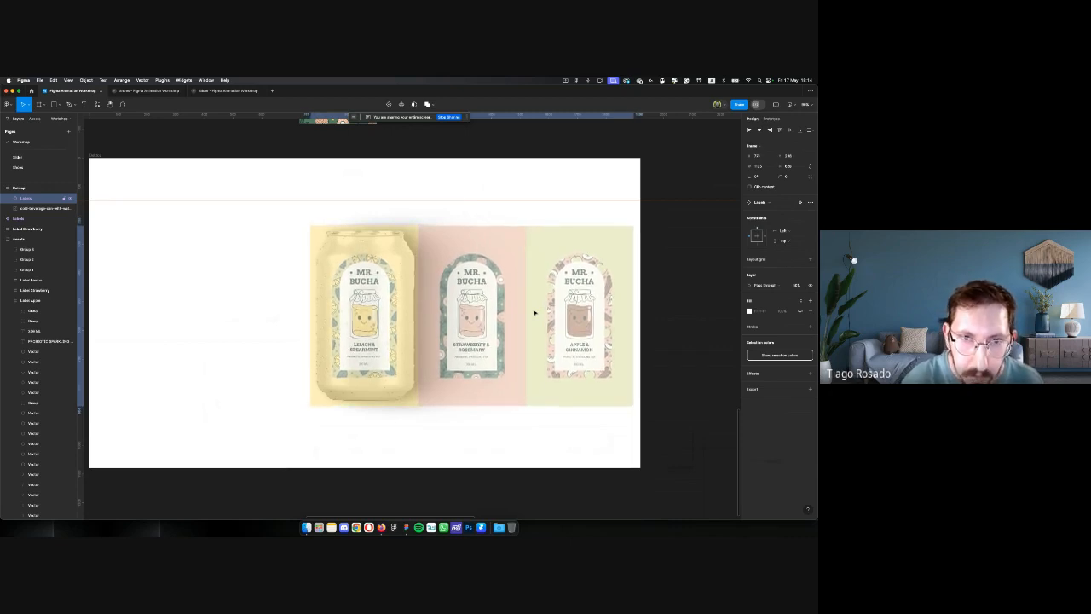
{"action": "key", "text": "Right"}
{"action": "key", "text": "Right"}
{"action": "key", "text": "Up"}
{"action": "key", "text": "Up"}
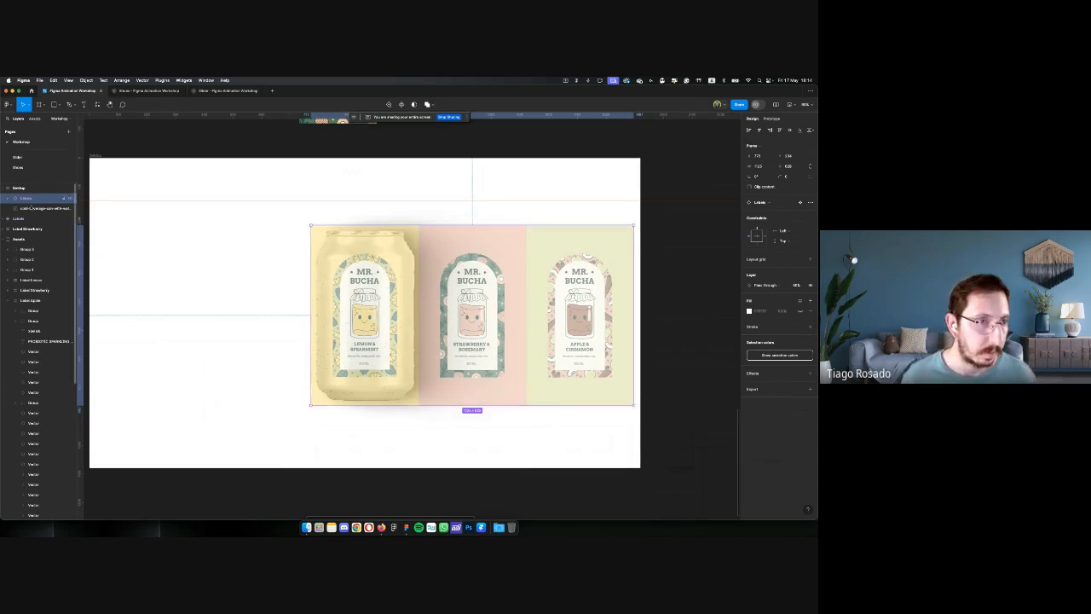
Duplicate the can image and move the copy together with the Labels instance out of the white frame onto empty canvas
{"action": "left_click", "coordinate": [41, 209]}
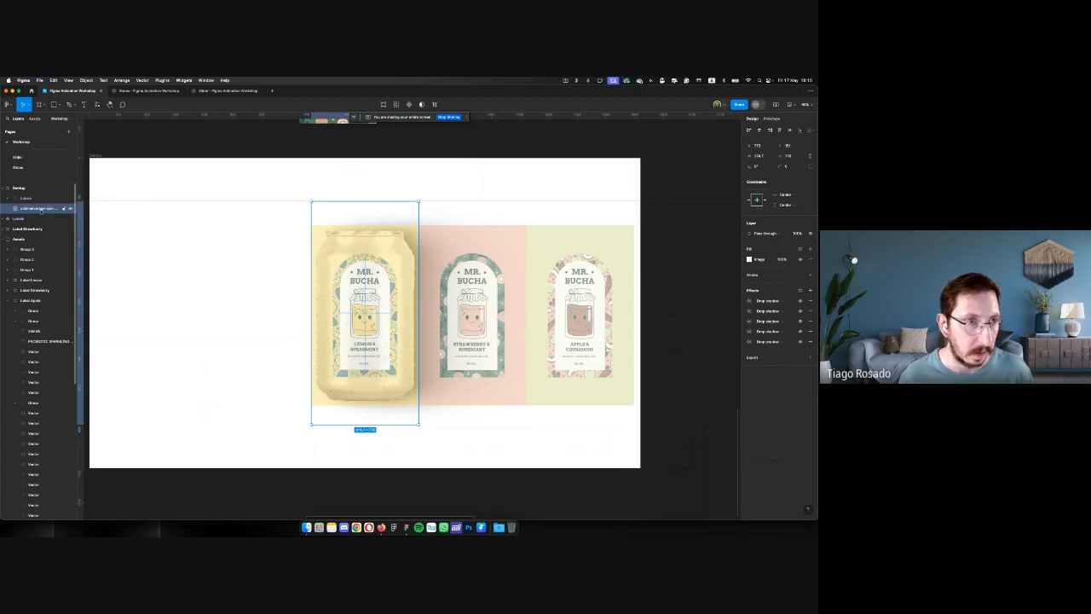
{"action": "key", "text": "super+d"}
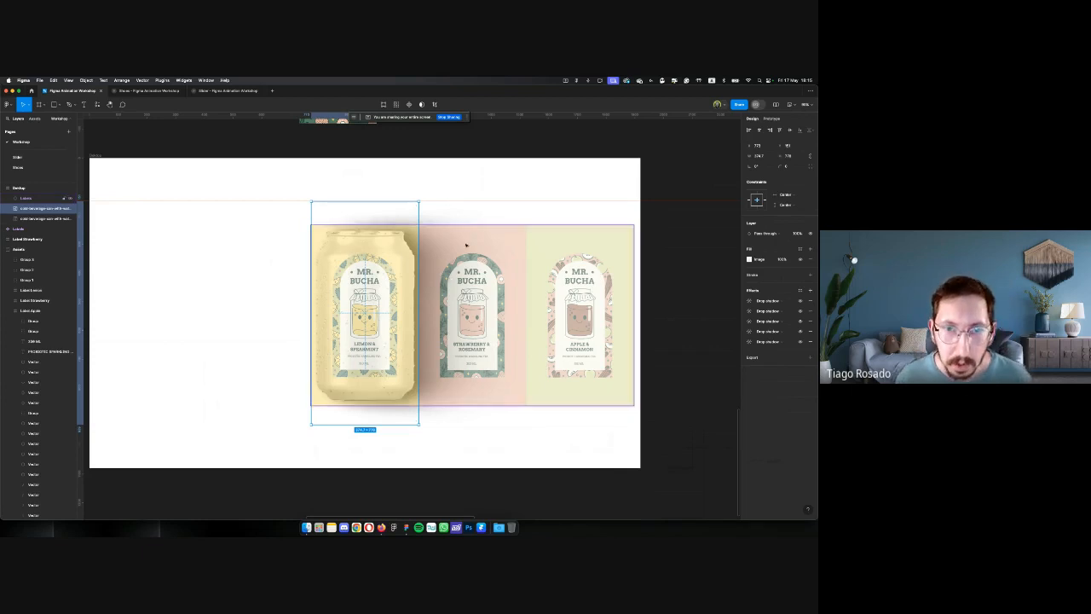
{"action": "left_click", "coordinate": [465, 244]}
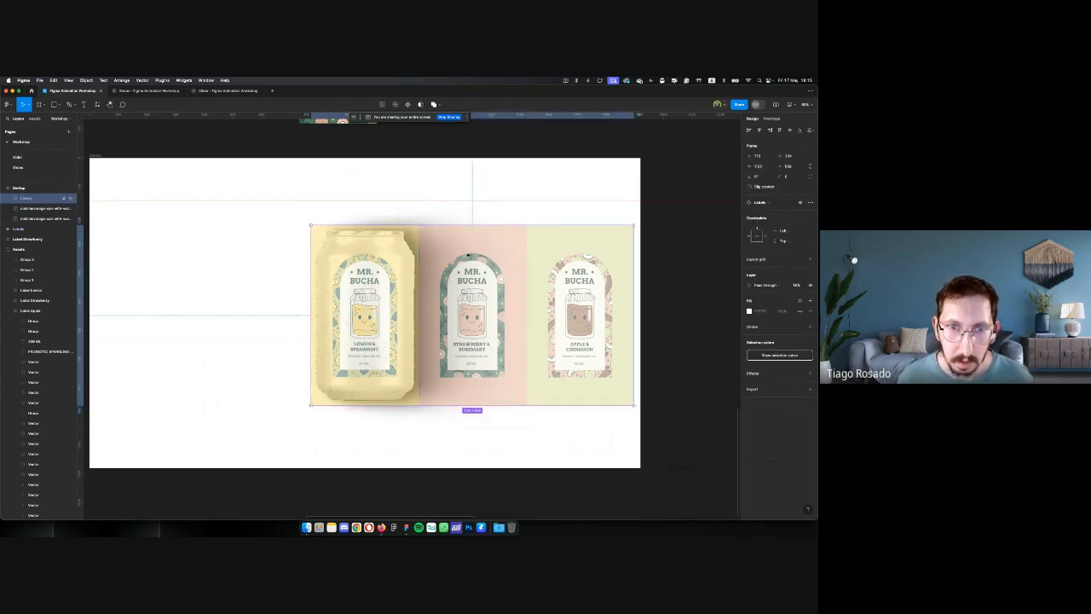
{"action": "left_click", "coordinate": [40, 209], "text": "shift"}
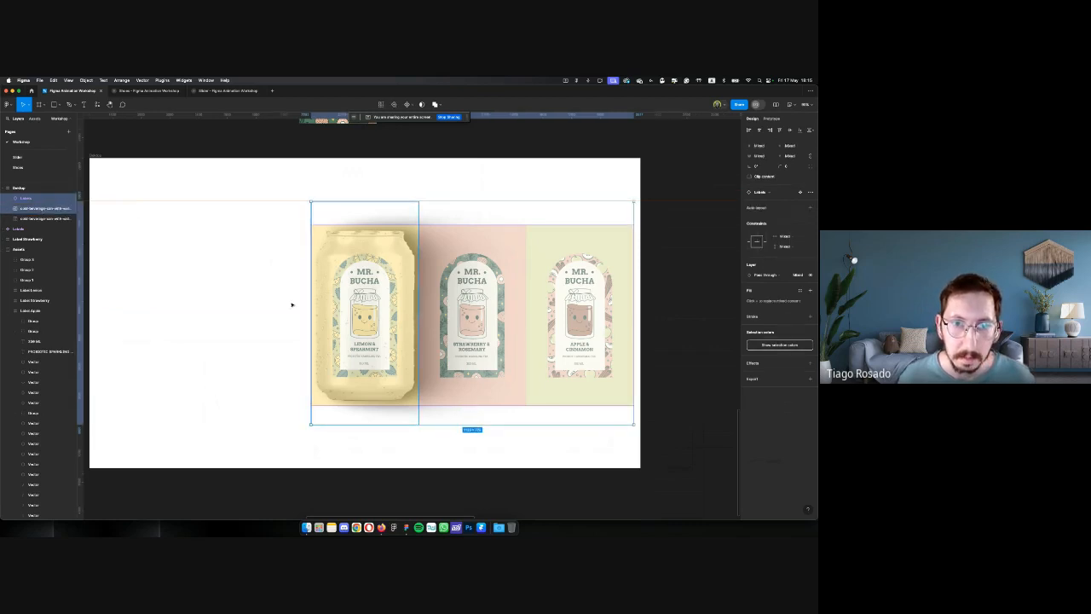
{"action": "scroll", "coordinate": [364, 315], "scroll_direction": "down", "scroll_amount": 3}
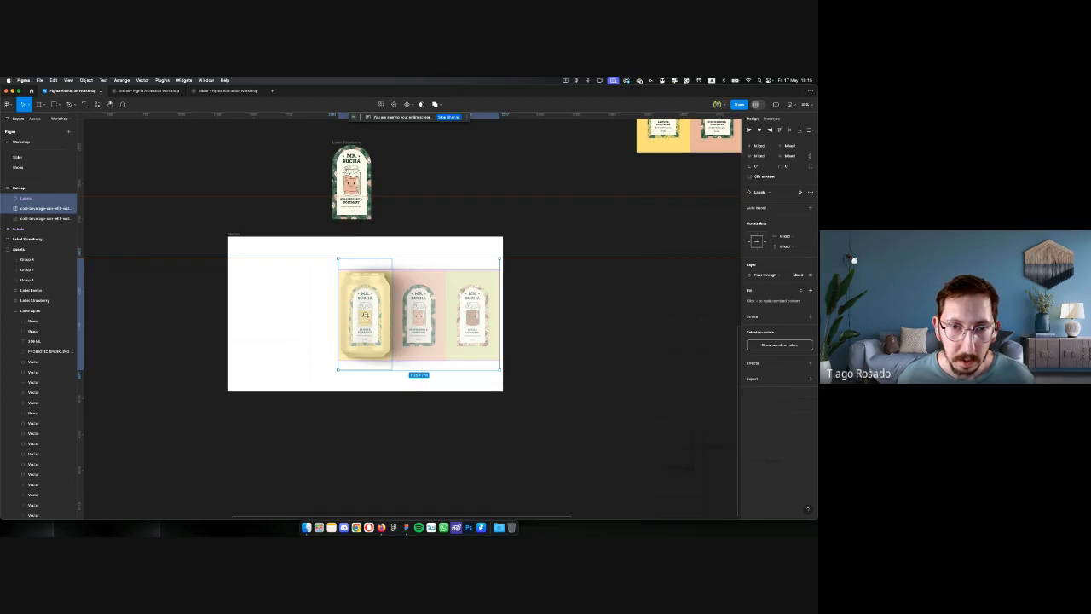
{"action": "scroll", "coordinate": [367, 314], "scroll_direction": "down", "scroll_amount": 3}
{"action": "left_click_drag", "start_coordinate": [364, 305], "coordinate": [487, 322]}
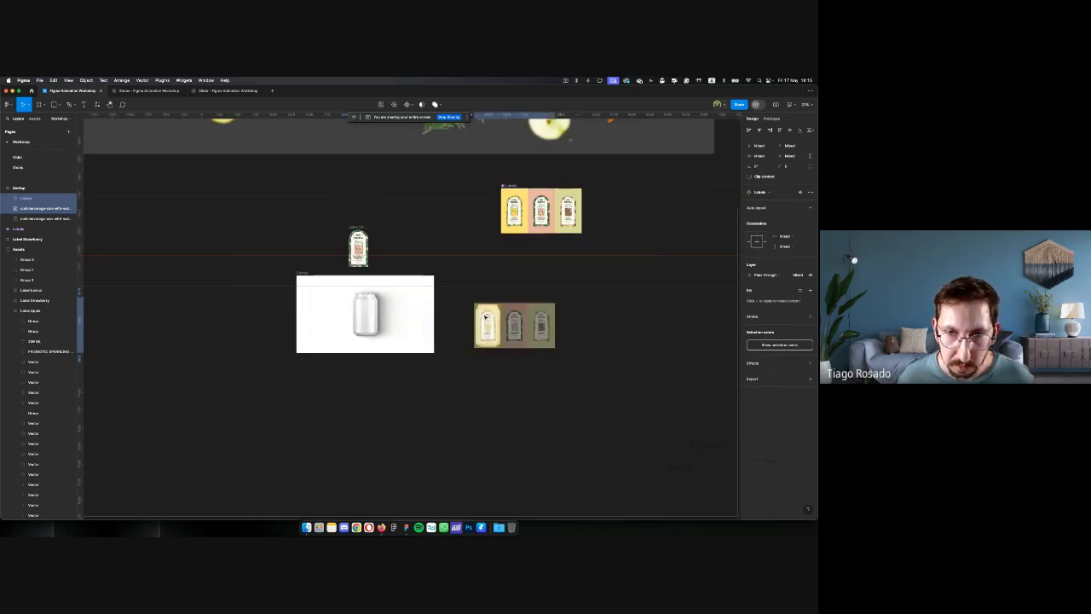
Try to mask the Labels instance with the duplicated can image, and revert to the unmasked layers
{"action": "scroll", "coordinate": [507, 320], "scroll_direction": "up", "scroll_amount": 5}
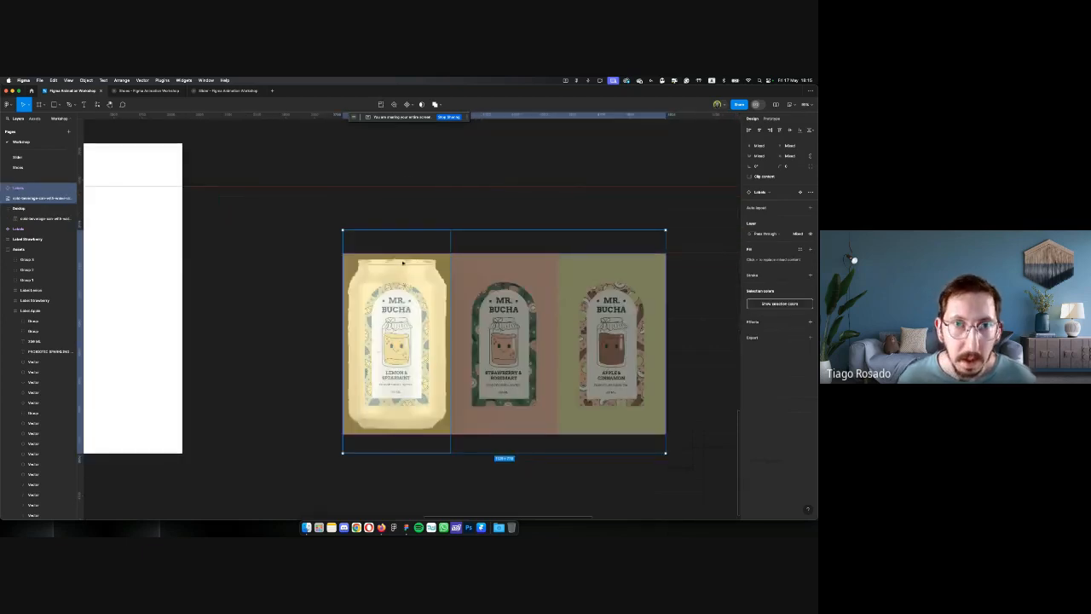
{"action": "left_click", "coordinate": [421, 104]}
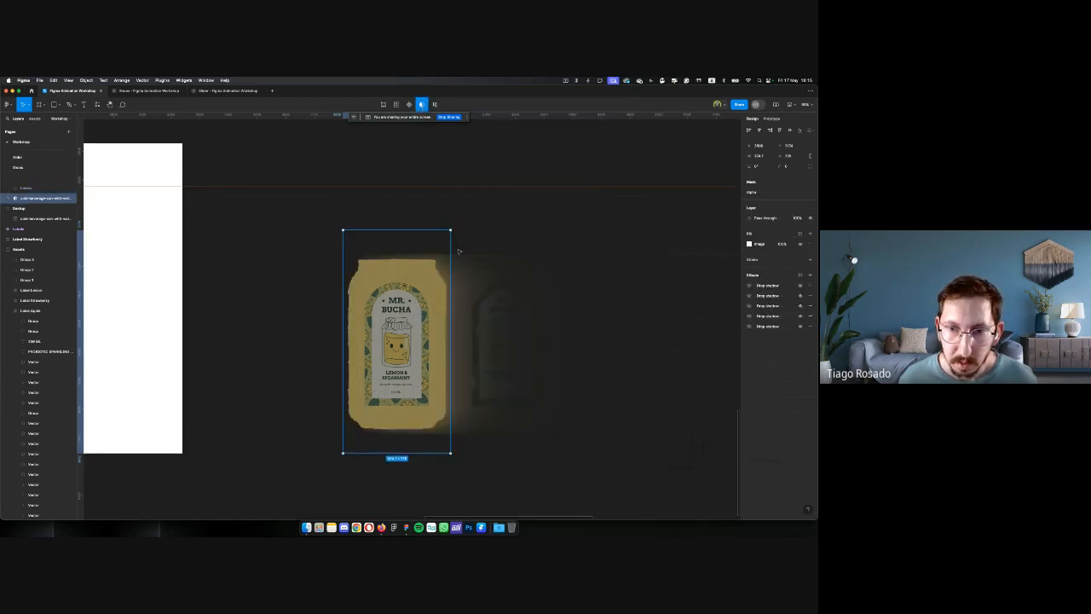
{"action": "key", "text": "Escape"}
{"action": "scroll", "coordinate": [472, 214], "scroll_direction": "down", "scroll_amount": 3}
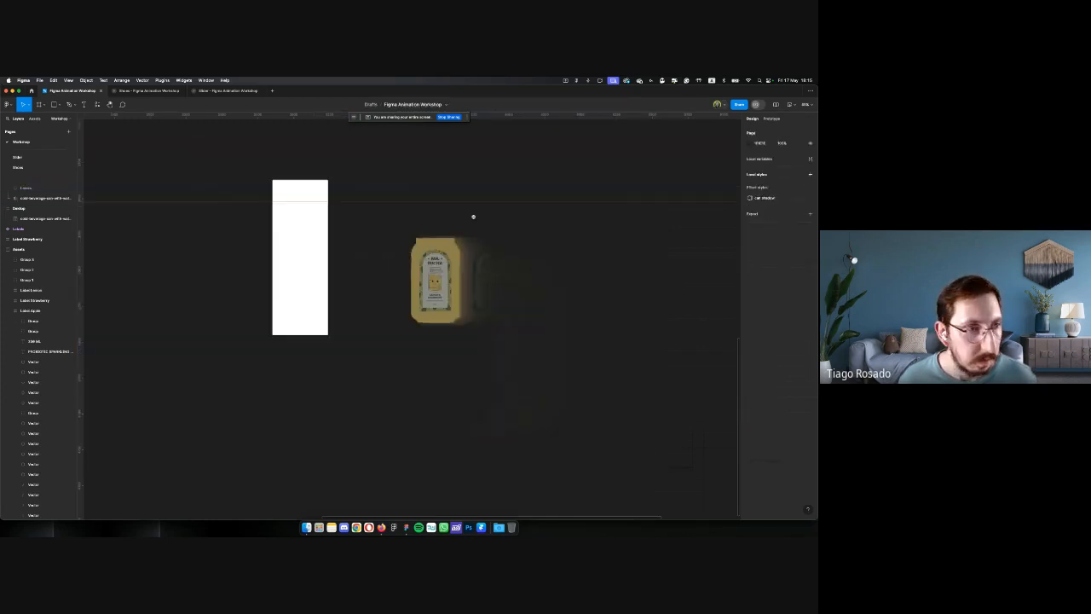
{"action": "scroll", "coordinate": [444, 290], "scroll_direction": "up", "scroll_amount": 1}
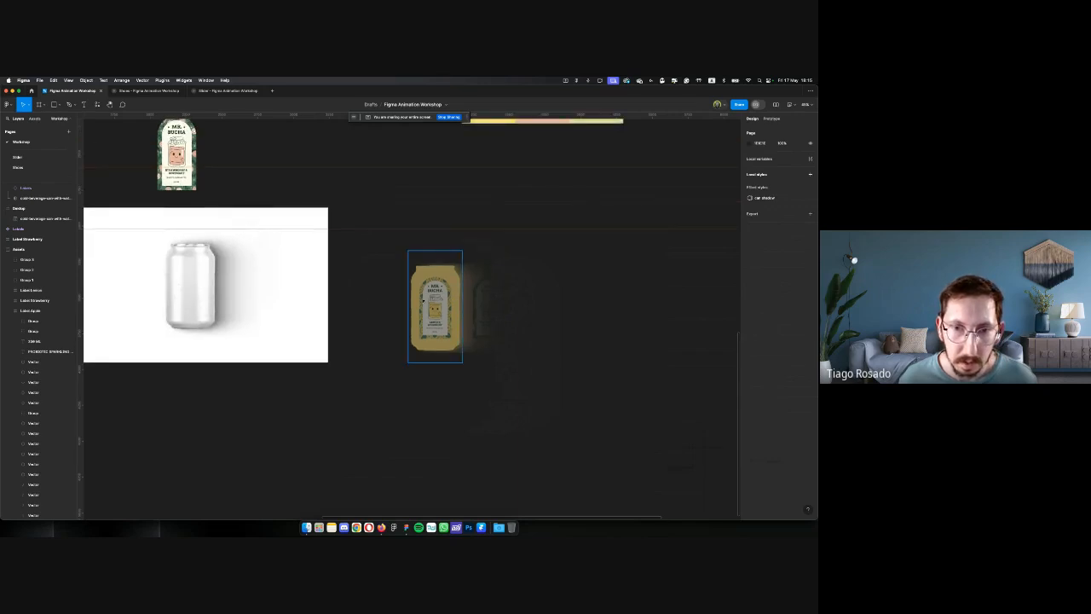
{"action": "left_click_drag", "start_coordinate": [452, 295], "coordinate": [396, 300]}
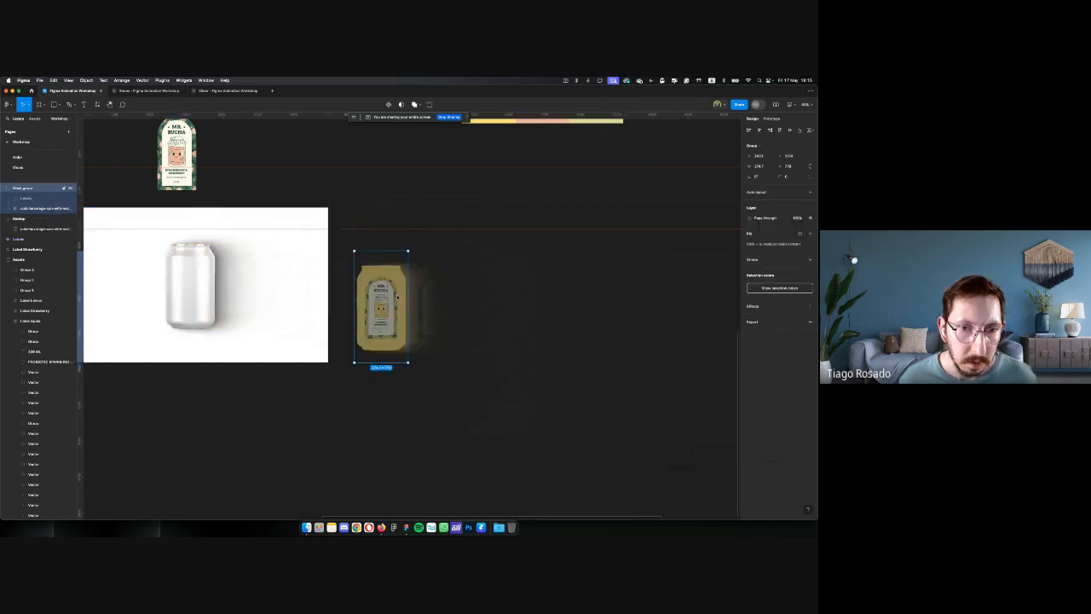
{"action": "left_click", "coordinate": [395, 300]}
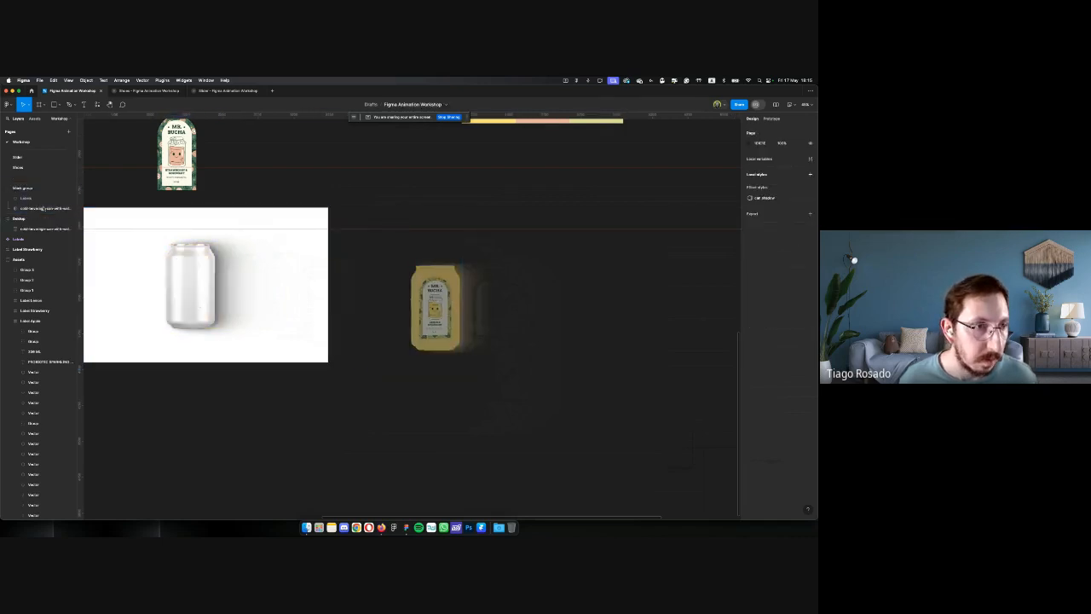
{"action": "left_click", "coordinate": [51, 208]}
{"action": "key", "text": "ctrl+super+m"}
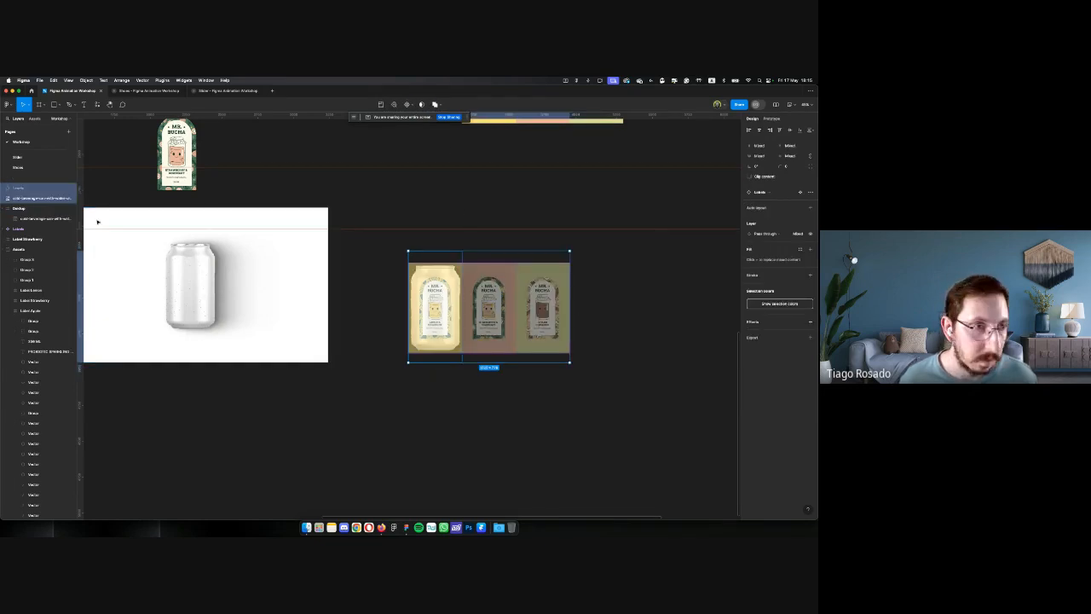
Remove all the drop shadow effects from the duplicated can image
{"action": "left_click", "coordinate": [58, 198]}
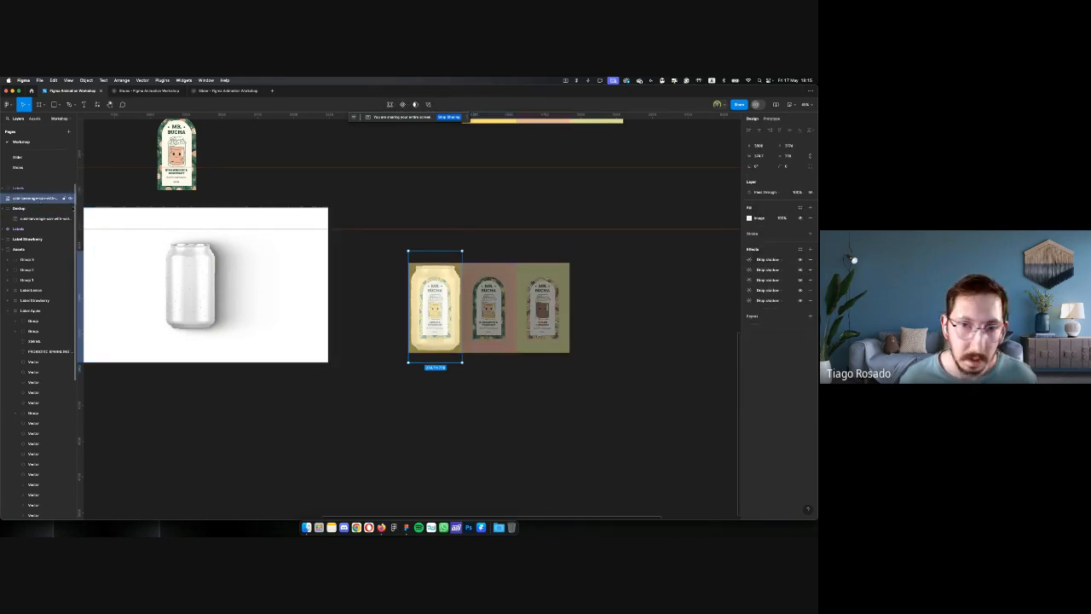
{"action": "left_click", "coordinate": [810, 260]}
{"action": "left_click", "coordinate": [810, 260]}
{"action": "left_click", "coordinate": [810, 260]}
{"action": "left_click", "coordinate": [810, 260]}
{"action": "left_click", "coordinate": [809, 260]}
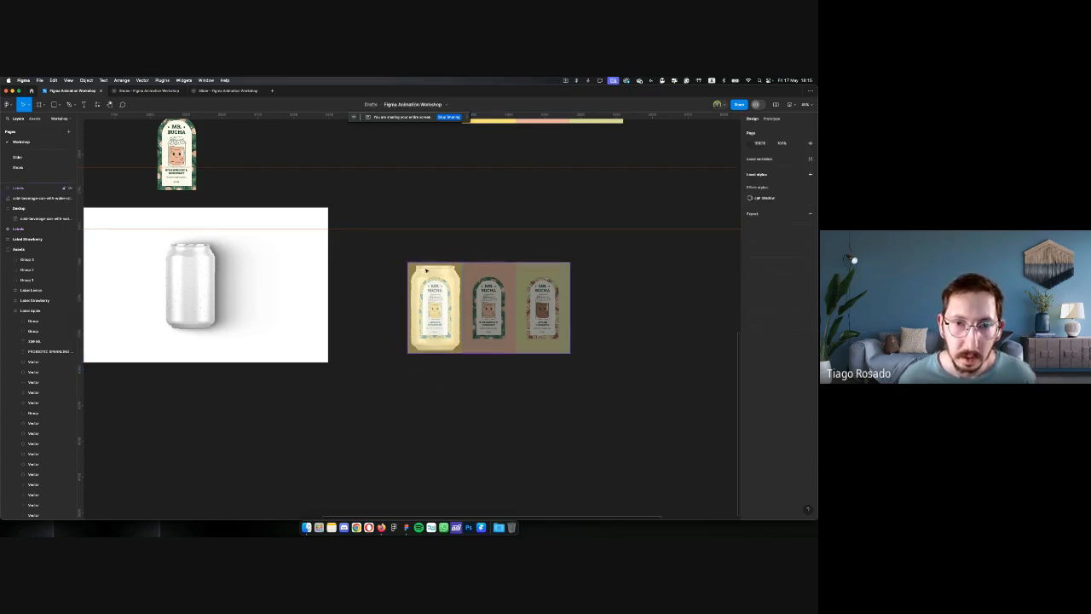
Mask the Labels instance with the shadowless can copy so the labels take the can's silhouette
{"action": "left_click", "coordinate": [21, 189]}
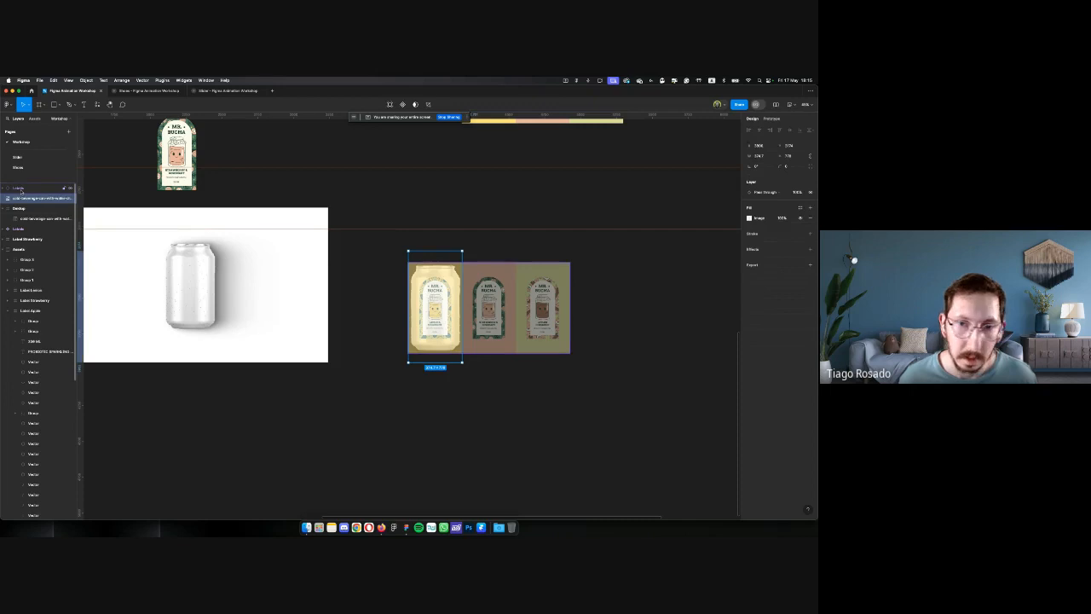
{"action": "left_click", "coordinate": [421, 104]}
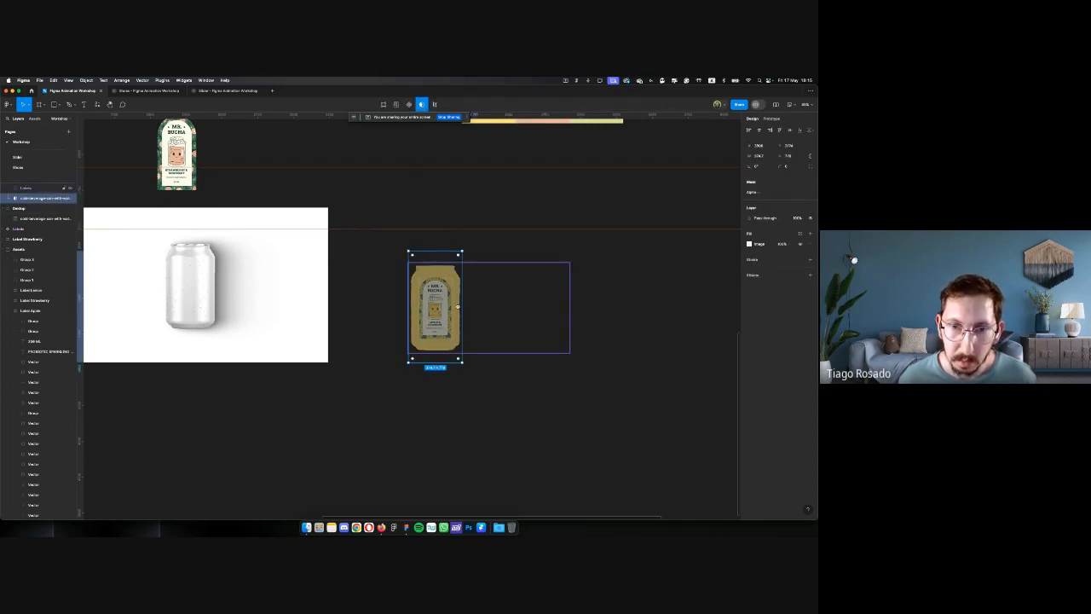
{"action": "scroll", "coordinate": [459, 306], "scroll_direction": "up", "scroll_amount": 5}
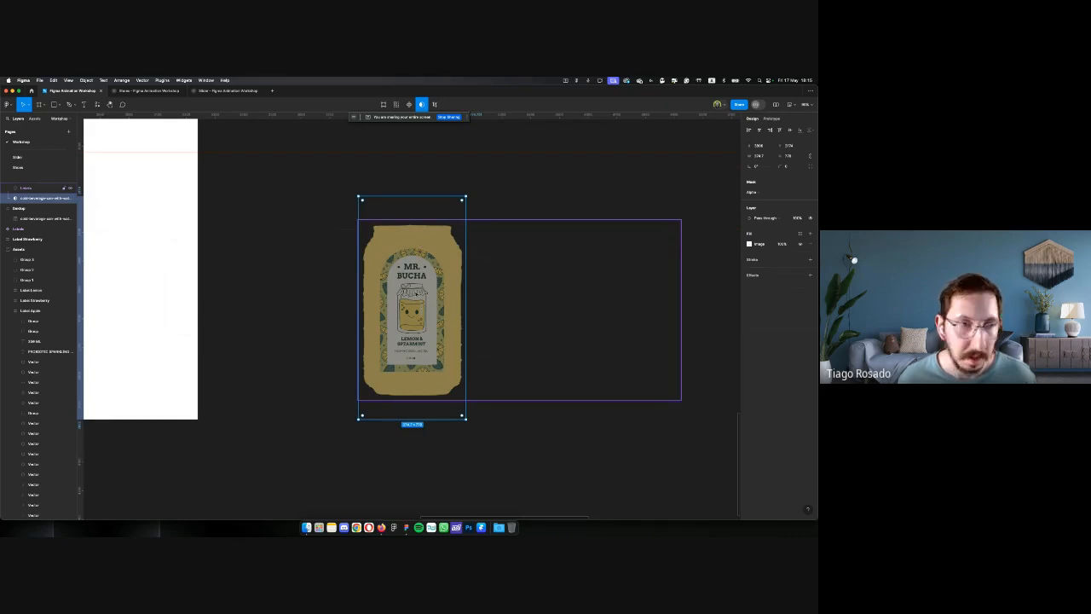
{"action": "scroll", "coordinate": [304, 310], "scroll_direction": "left", "scroll_amount": 3}
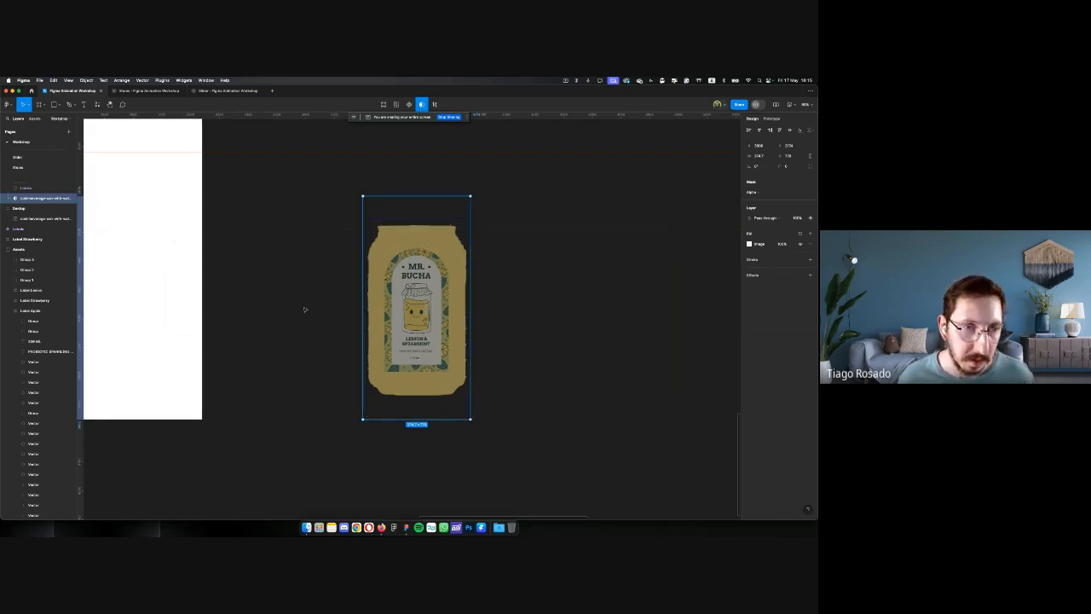
{"action": "scroll", "coordinate": [256, 295], "scroll_direction": "right", "scroll_amount": 3}
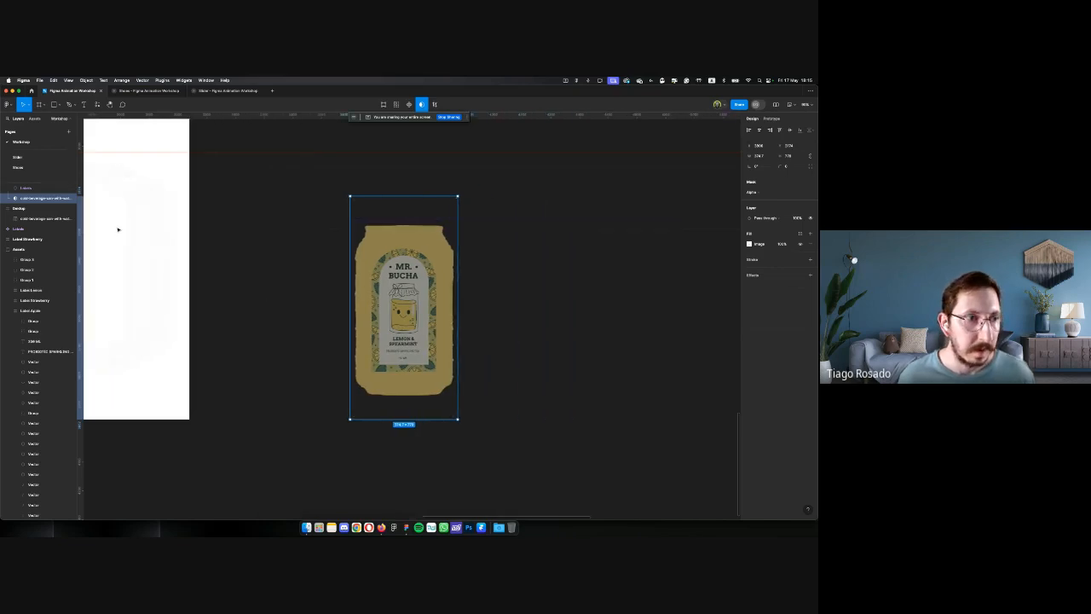
Slide the Labels instance left inside the mask group to preview the Strawberry and Apple panels, and align it back to the group's left edge
{"action": "scroll", "coordinate": [44, 243], "scroll_direction": "up", "scroll_amount": 1}
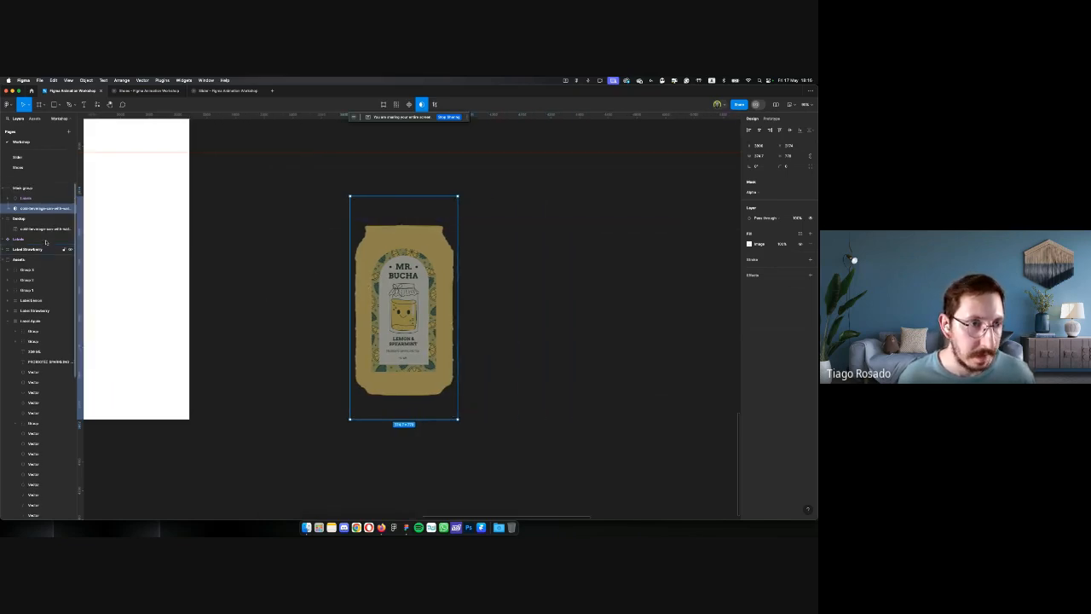
{"action": "left_click", "coordinate": [34, 197]}
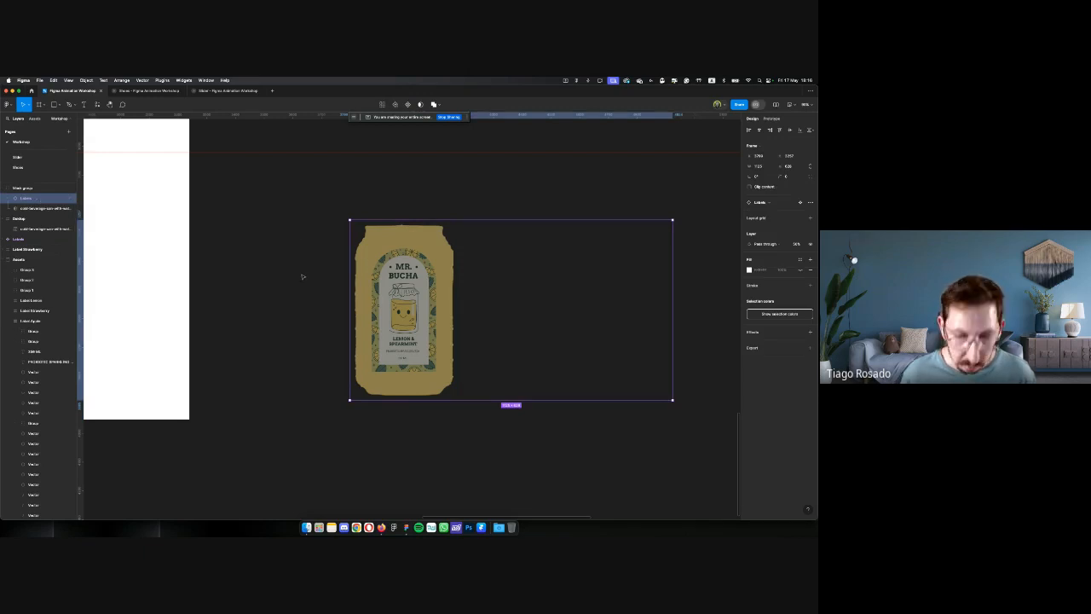
{"action": "key", "text": "shift+Left"}
{"action": "key", "text": "shift+Left"}
{"action": "key", "text": "shift+Left"}
{"action": "key", "text": "shift+Left"}
{"action": "key", "text": "shift+Left"}
{"action": "key", "text": "shift+Left"}
{"action": "key", "text": "shift+Left"}
{"action": "key", "text": "shift+Left"}
{"action": "key", "text": "shift+Left"}
{"action": "key", "text": "shift+Left"}
{"action": "key", "text": "shift+Left"}
{"action": "key", "text": "shift+Left"}
{"action": "key", "text": "shift+Left"}
{"action": "key", "text": "shift+Left"}
{"action": "key", "text": "shift+Left"}
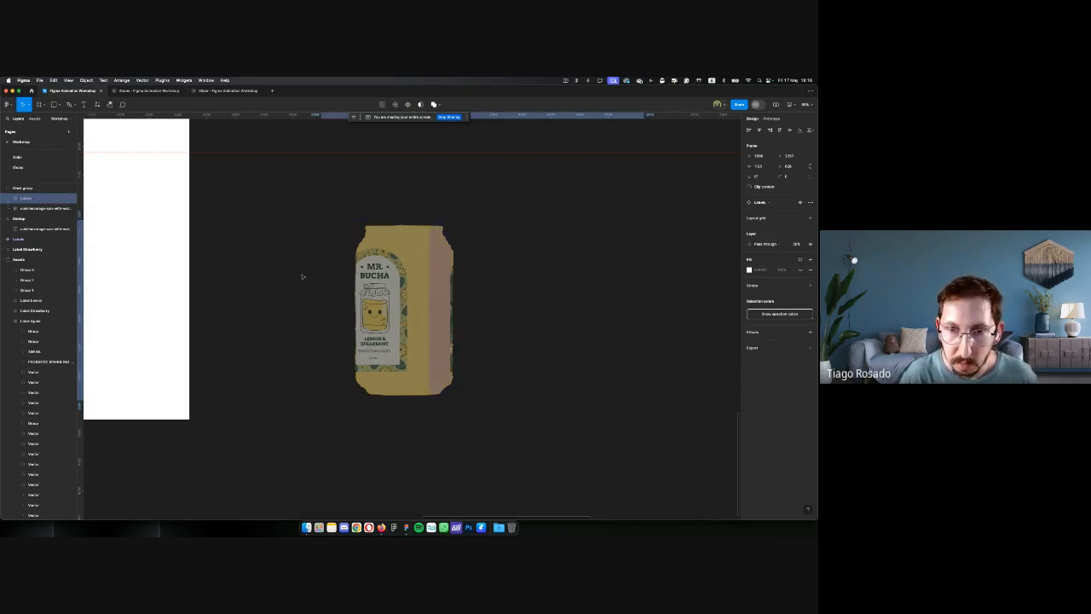
{"action": "key", "text": "shift+Left"}
{"action": "key", "text": "shift+Left"}
{"action": "key", "text": "shift+Left"}
{"action": "key", "text": "shift+Left"}
{"action": "key", "text": "shift+Left"}
{"action": "key", "text": "shift+Left"}
{"action": "key", "text": "shift+Left"}
{"action": "key", "text": "shift+Left"}
{"action": "key", "text": "shift+Left"}
{"action": "key", "text": "shift+Left"}
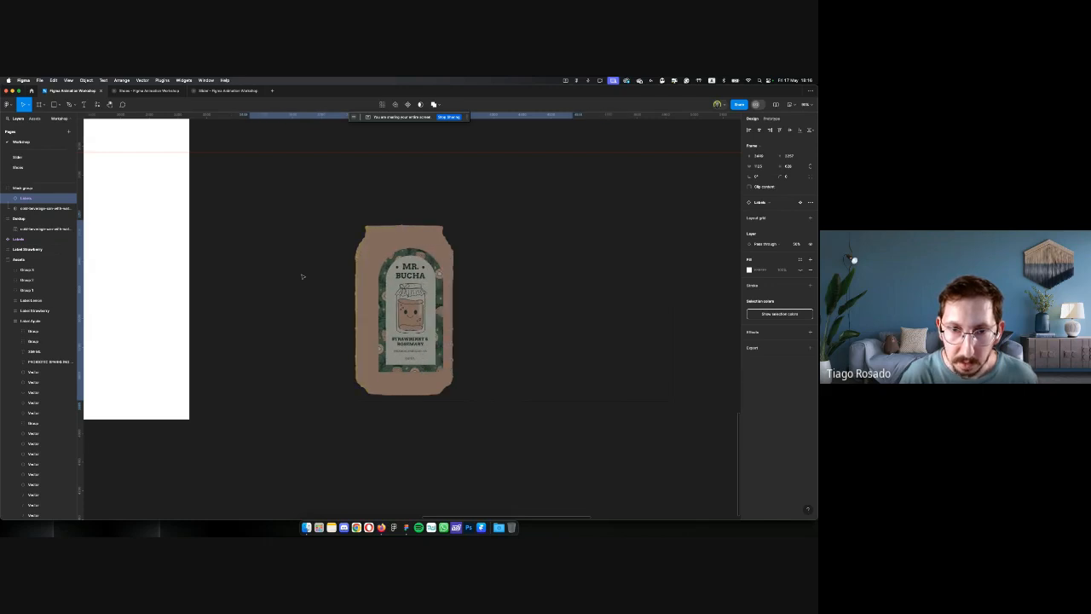
{"action": "key", "text": "shift+Left"}
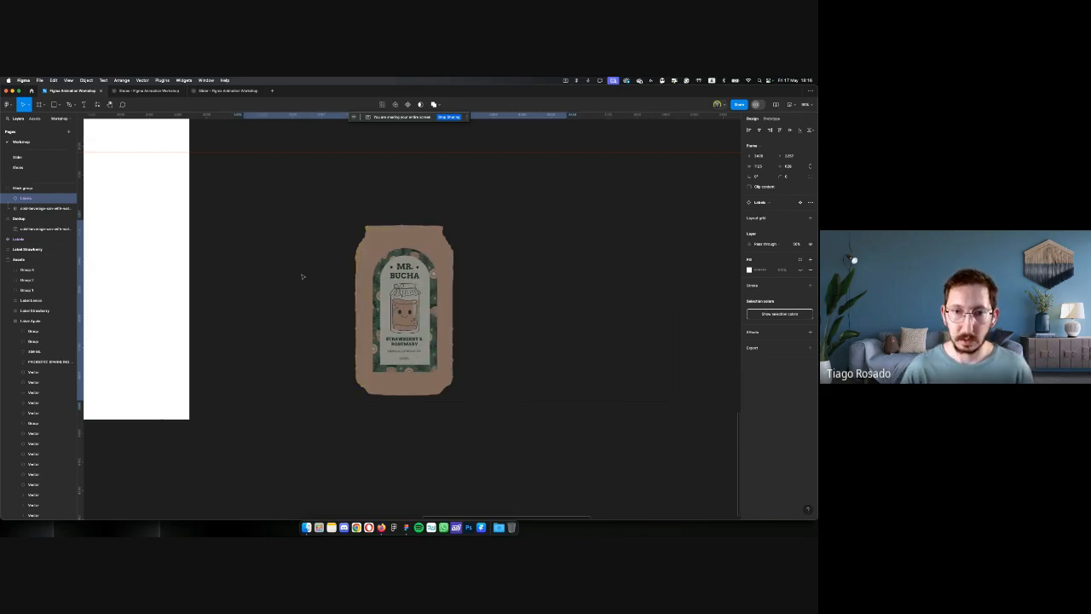
{"action": "key", "text": "shift+Left"}
{"action": "key", "text": "shift+Left"}
{"action": "key", "text": "shift+Left"}
{"action": "key", "text": "shift+Left"}
{"action": "key", "text": "shift+Left"}
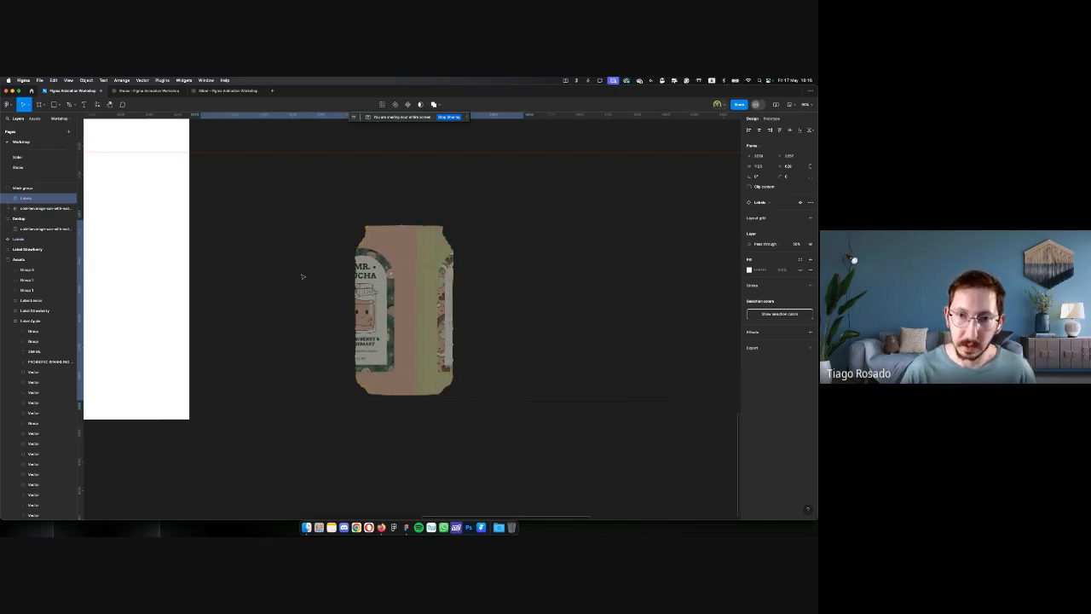
{"action": "key", "text": "shift+Left"}
{"action": "key", "text": "shift+Left"}
{"action": "key", "text": "shift+Left"}
{"action": "key", "text": "shift+Left"}
{"action": "key", "text": "shift+Left"}
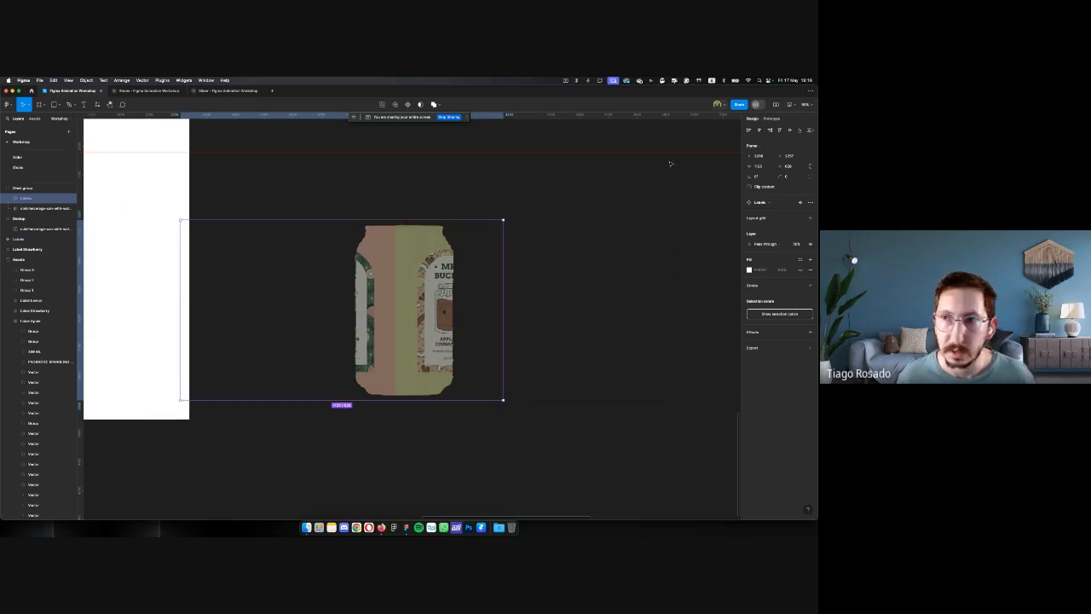
{"action": "left_click", "coordinate": [749, 131]}
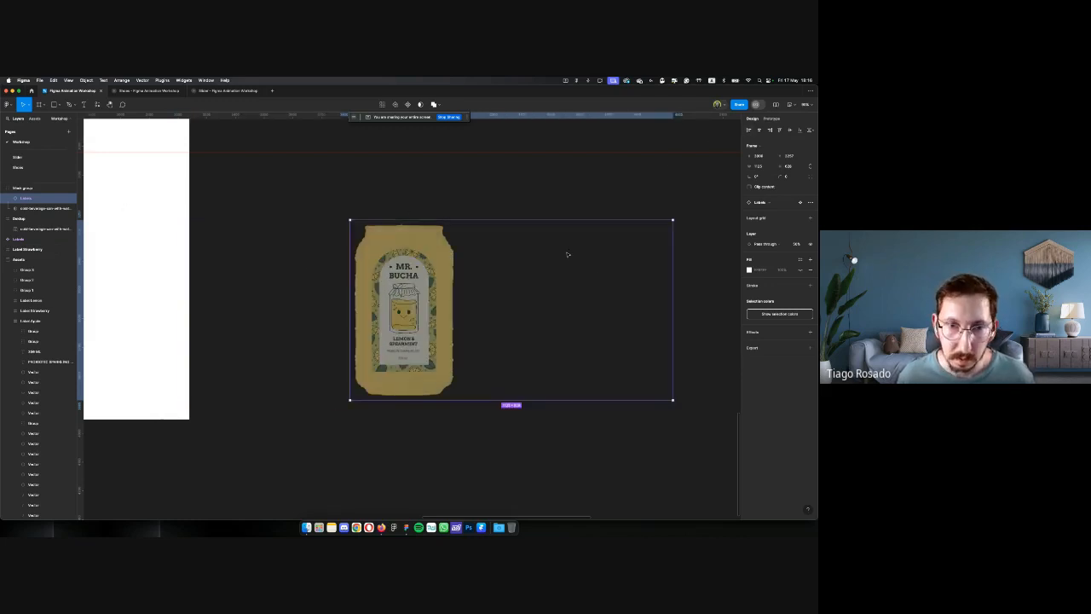
{"action": "left_click", "coordinate": [483, 203]}
Move the masked label group back into the white frame, on top of the can
{"action": "scroll", "coordinate": [546, 199], "scroll_direction": "down", "scroll_amount": 4}
{"action": "scroll", "coordinate": [545, 199], "scroll_direction": "left", "scroll_amount": 2}
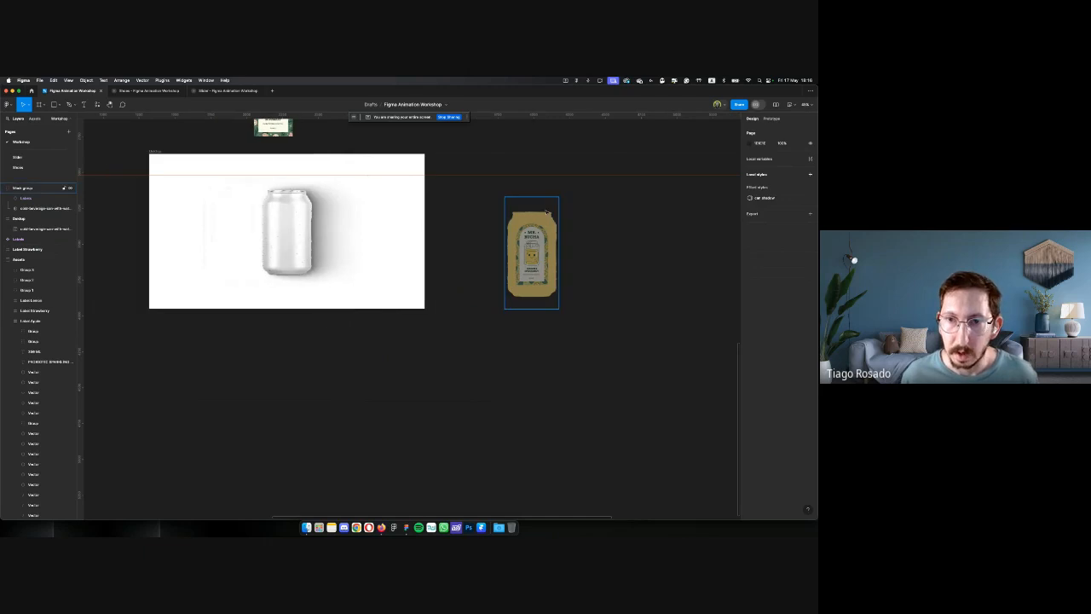
{"action": "left_click_drag", "start_coordinate": [516, 228], "coordinate": [297, 204]}
Align the mask group and the original can image by their left edges and vertical centers
{"action": "scroll", "coordinate": [248, 207], "scroll_direction": "up", "scroll_amount": 5}
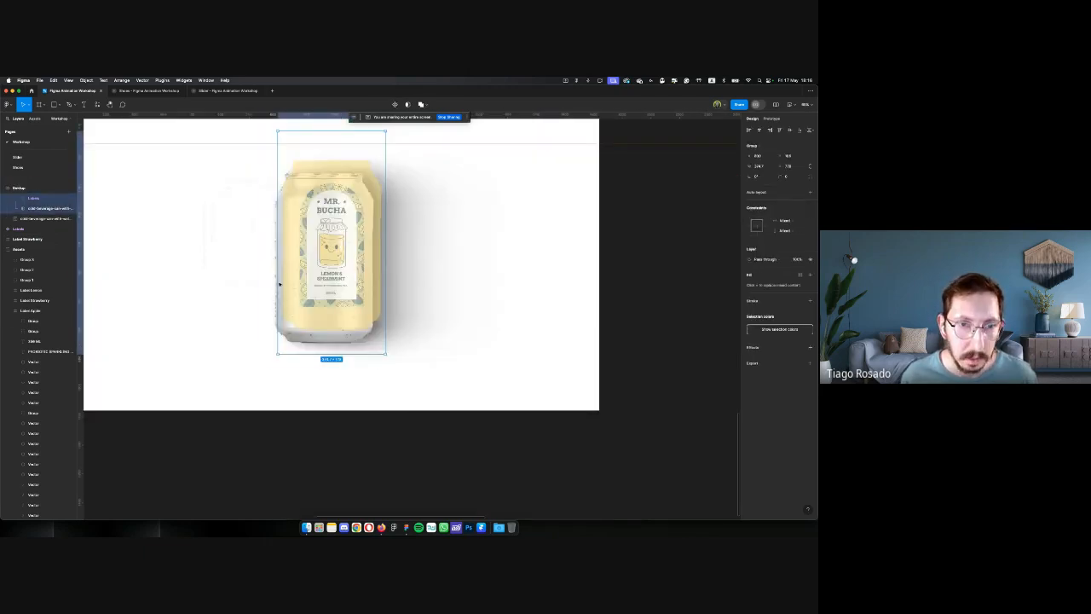
{"action": "left_click", "coordinate": [271, 287], "text": "shift"}
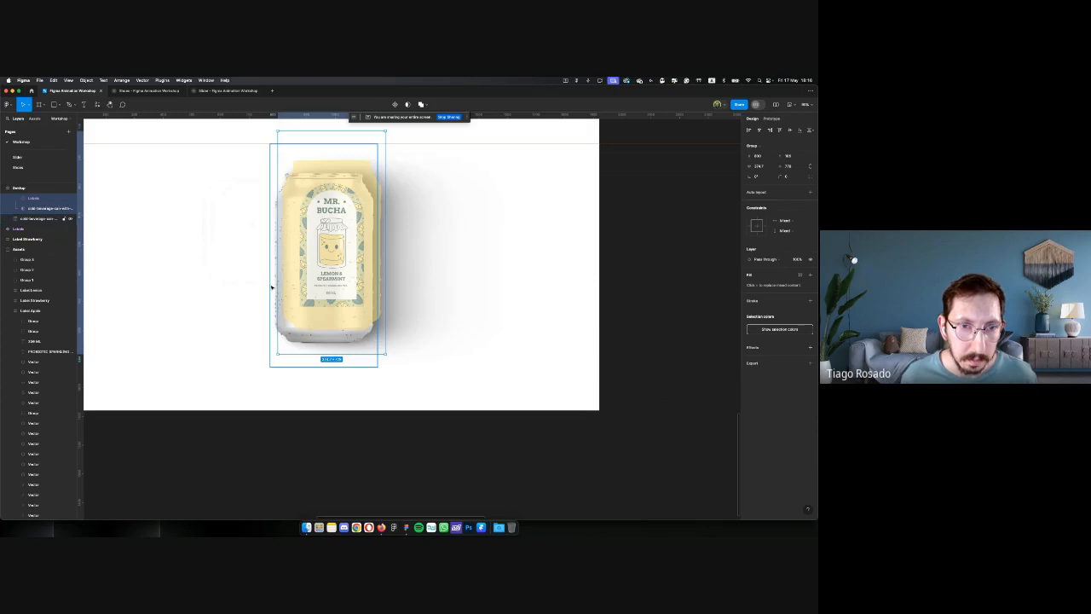
{"action": "left_click", "coordinate": [750, 130]}
{"action": "left_click", "coordinate": [790, 130]}
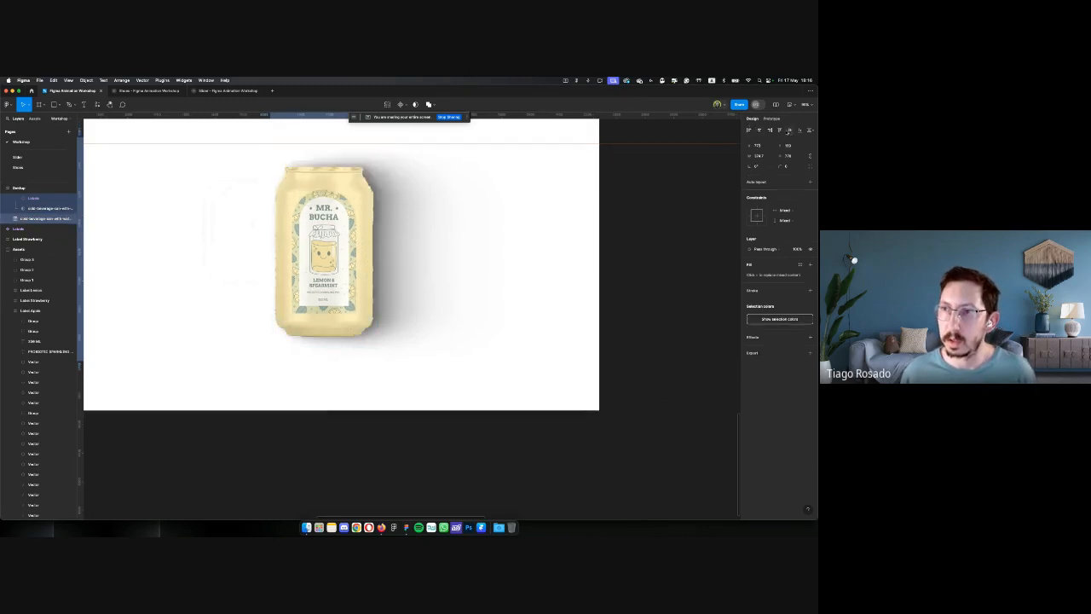
{"action": "left_click", "coordinate": [531, 260]}
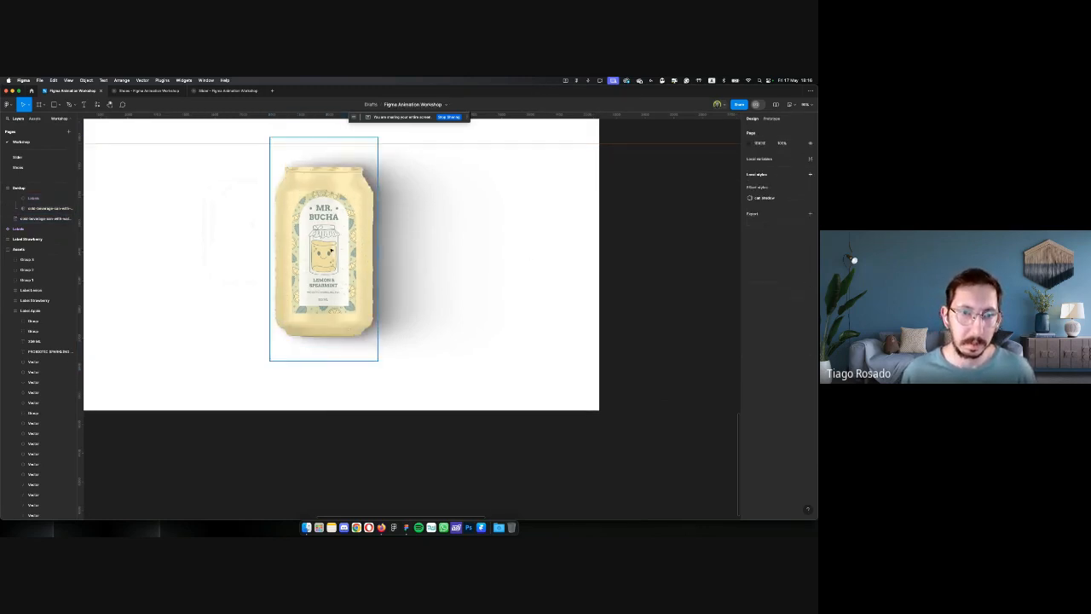
Set the masked Labels instance to 100% opacity with the Plus darker blend mode so the can's shading shows through
{"action": "left_click", "coordinate": [329, 250]}
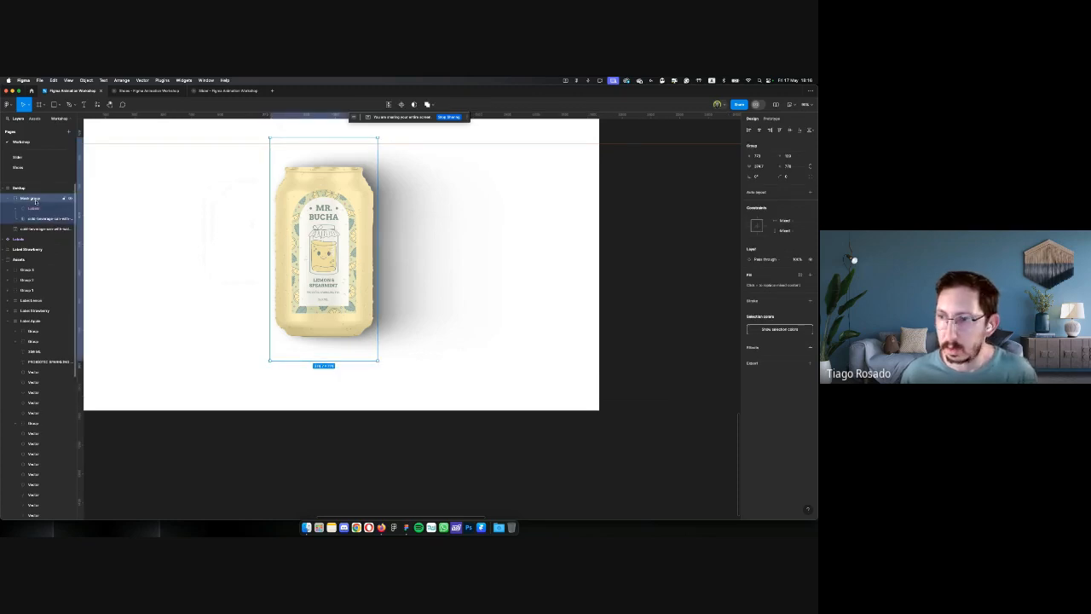
{"action": "left_click", "coordinate": [32, 207]}
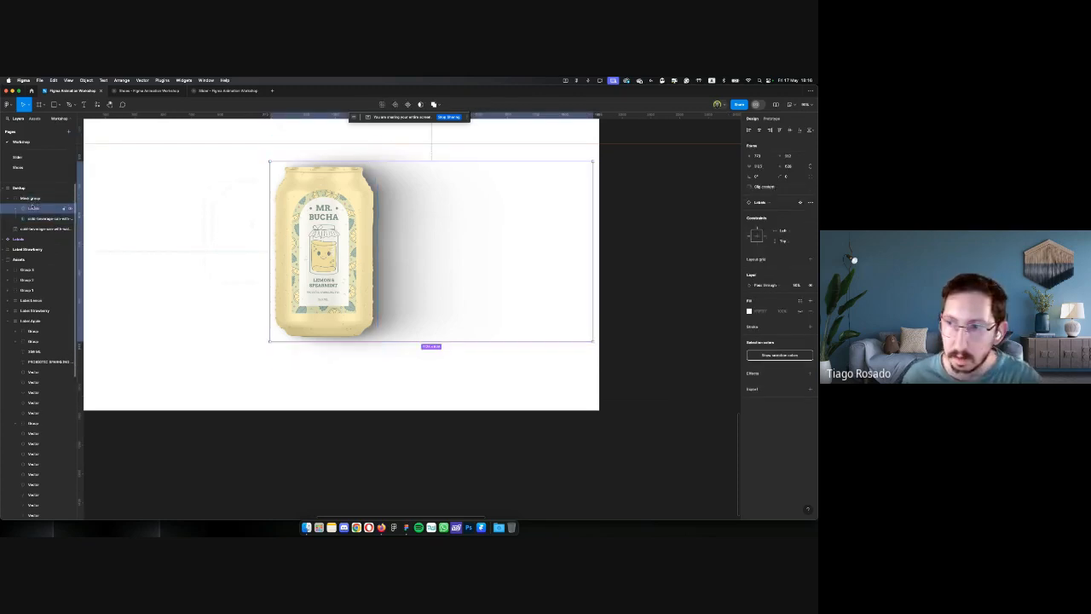
{"action": "left_click", "coordinate": [797, 284]}
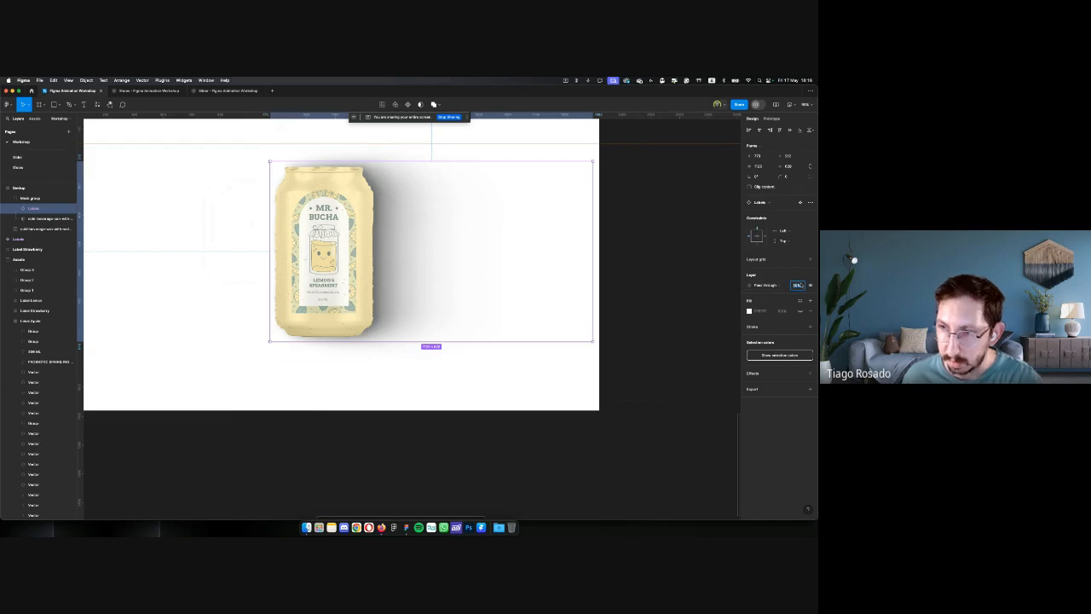
{"action": "type", "text": "100"}
{"action": "key", "text": "Return"}
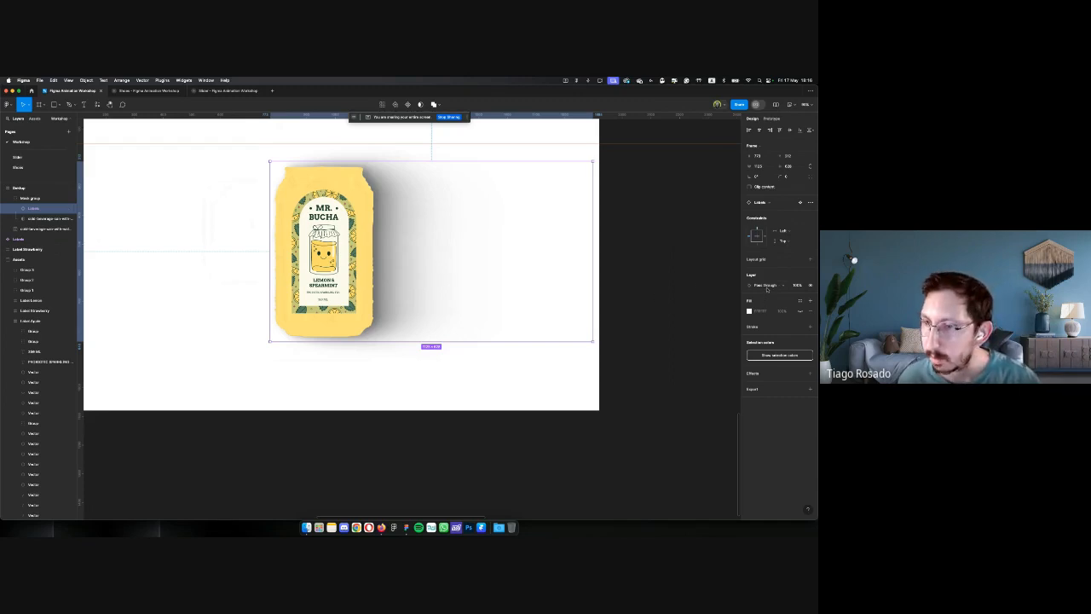
{"action": "left_click", "coordinate": [765, 285]}
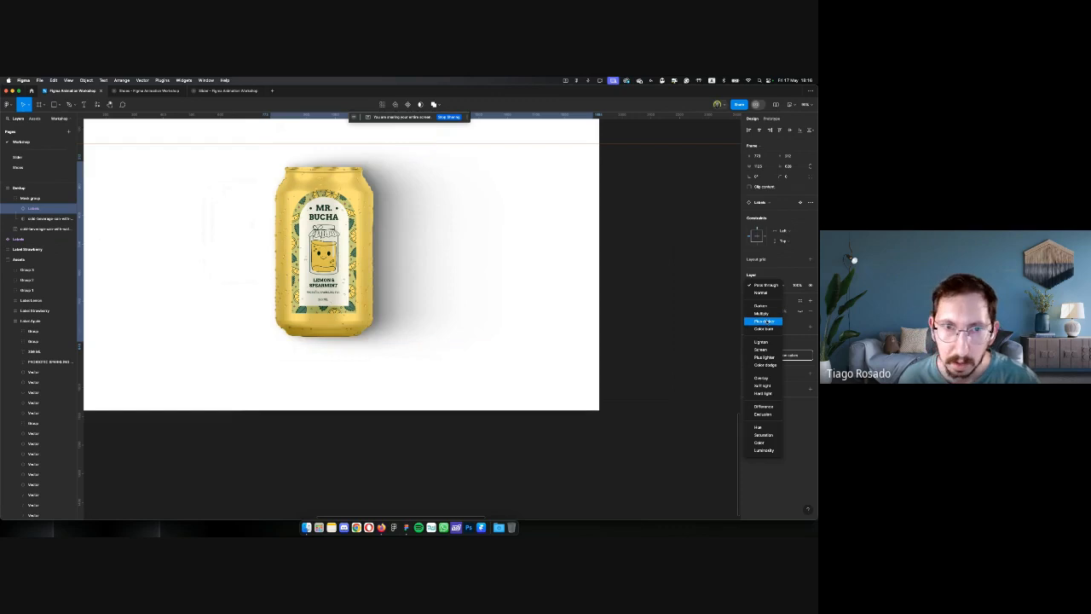
{"action": "left_click", "coordinate": [765, 321]}
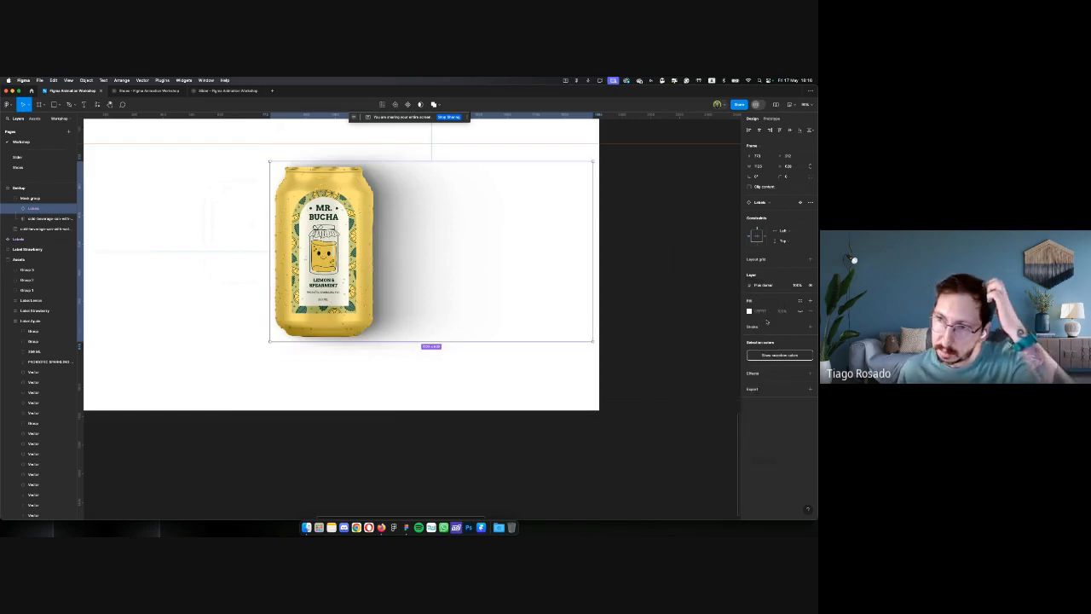
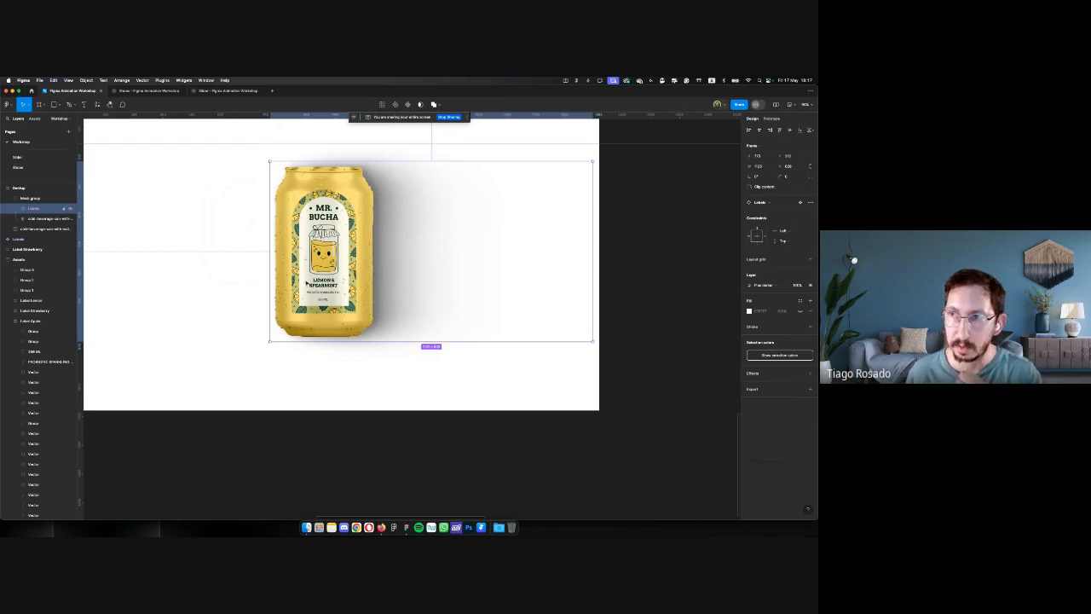
{"action": "left_click", "coordinate": [620, 311]}
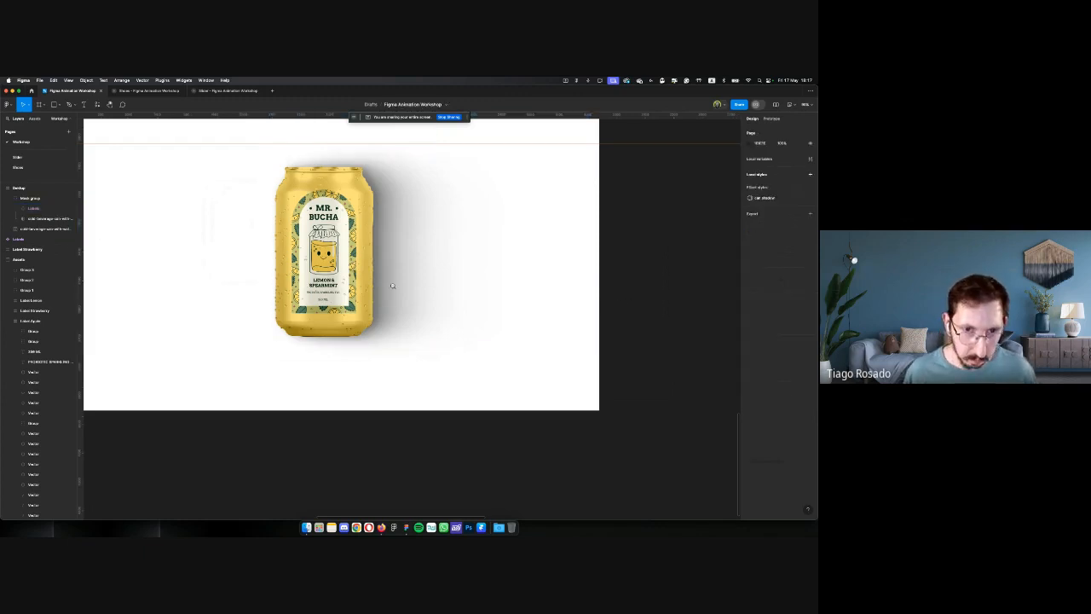
Duplicate the white can frame twice, placing the copies in a row to the right of the original
{"action": "scroll", "coordinate": [392, 286], "scroll_direction": "down", "scroll_amount": 3}
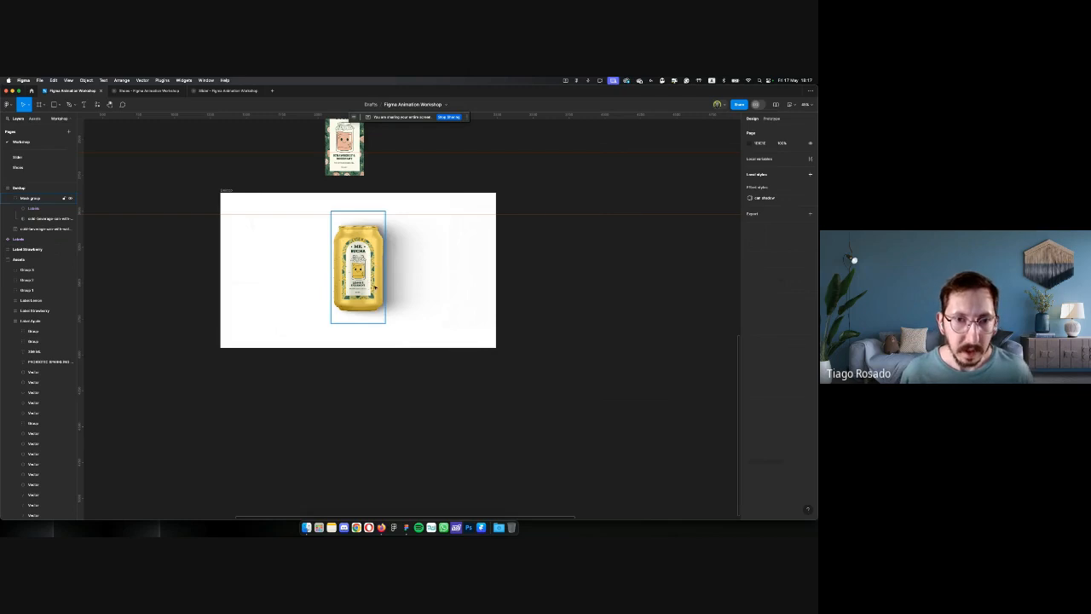
{"action": "scroll", "coordinate": [341, 273], "scroll_direction": "up", "scroll_amount": 3}
{"action": "left_click", "coordinate": [228, 247]}
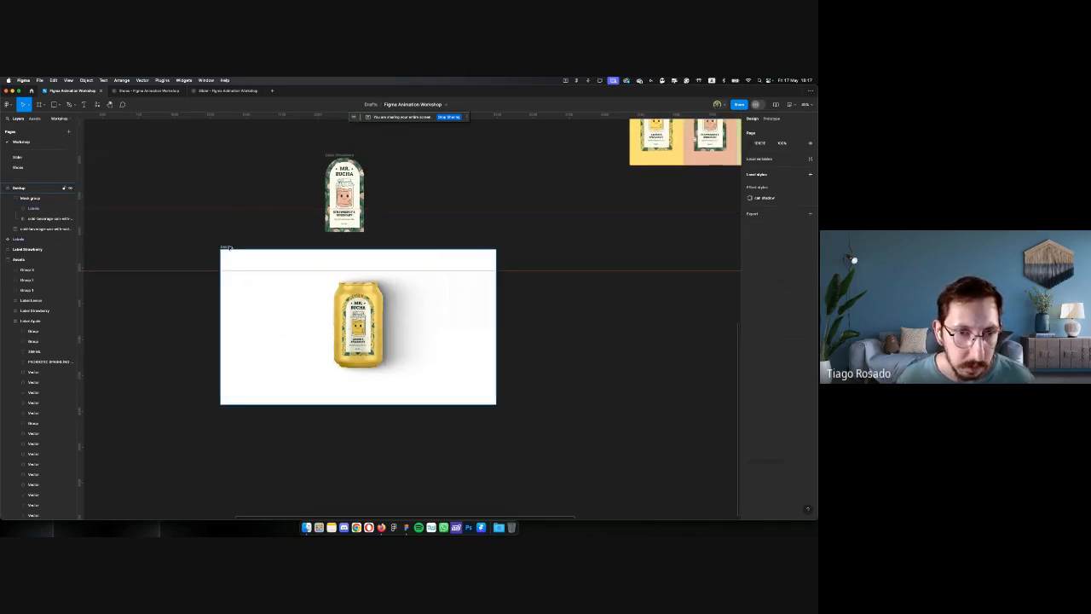
{"action": "left_click_drag", "start_coordinate": [230, 248], "coordinate": [514, 263]}
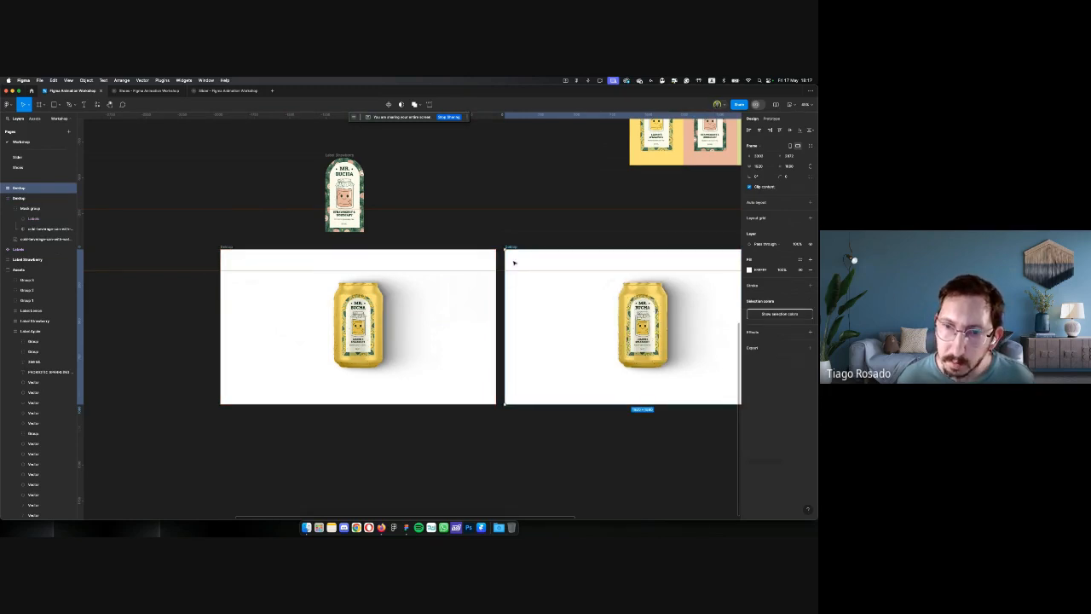
{"action": "scroll", "coordinate": [514, 263], "scroll_direction": "right", "scroll_amount": 6}
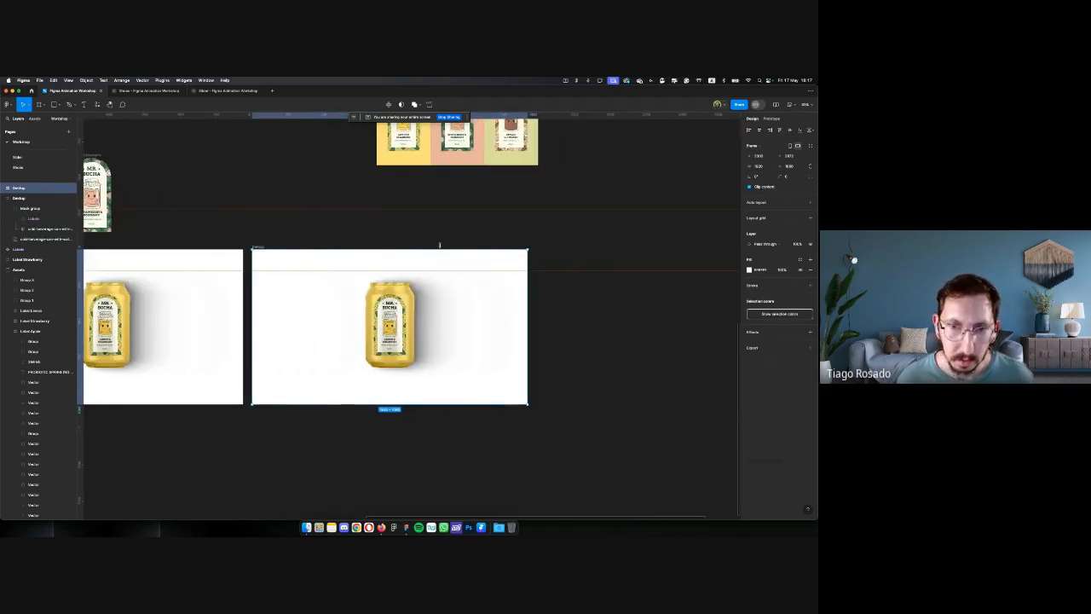
{"action": "left_click_drag", "start_coordinate": [251, 247], "coordinate": [536, 255]}
Shift the Labels instance in the middle frame left until the Strawberry & Rosemary panel is centered on the can
{"action": "left_click", "coordinate": [381, 318]}
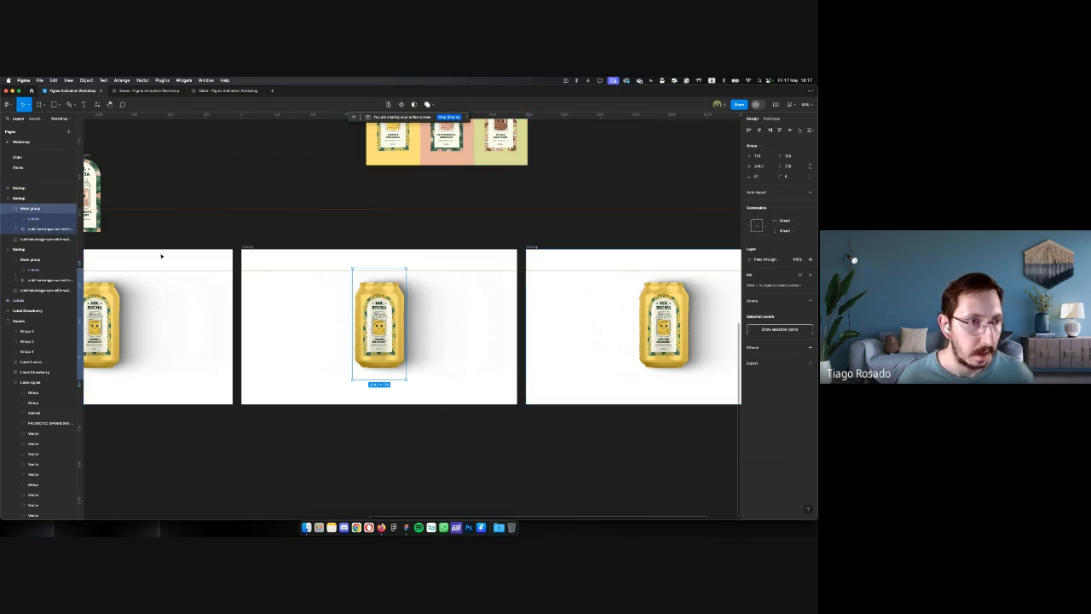
{"action": "left_click", "coordinate": [38, 219]}
{"action": "key", "text": "shift+2"}
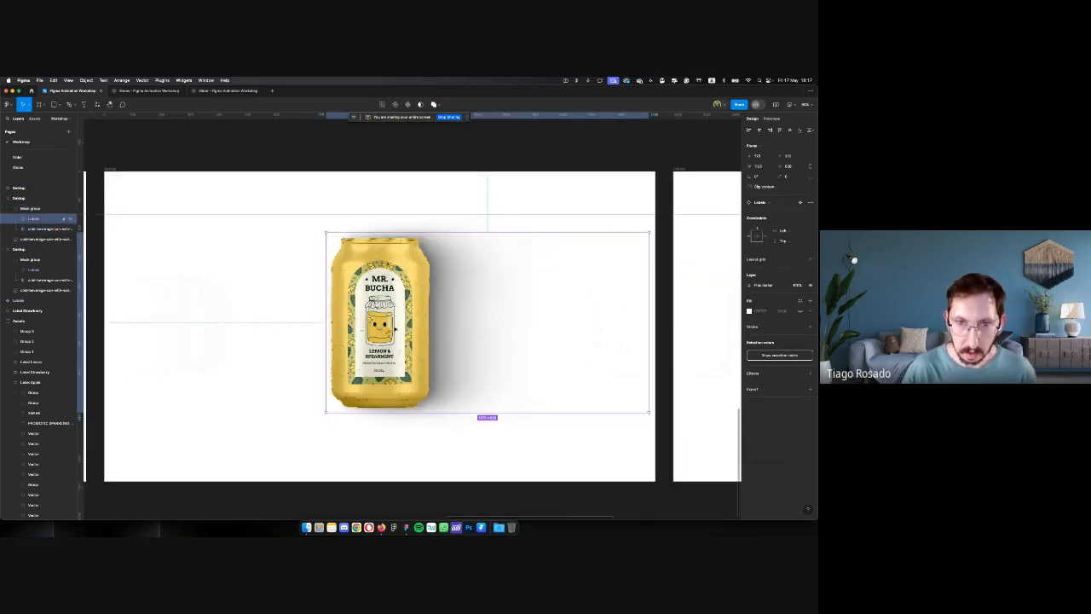
{"action": "key", "text": "shift+Left"}
{"action": "key", "text": "shift+Left"}
{"action": "key", "text": "shift+Left"}
{"action": "key", "text": "shift+Left"}
{"action": "key", "text": "shift+Left"}
{"action": "key", "text": "shift+Left"}
{"action": "key", "text": "shift+Left"}
{"action": "key", "text": "shift+Left"}
{"action": "key", "text": "shift+Left"}
{"action": "key", "text": "shift+Left"}
{"action": "key", "text": "shift+Left"}
{"action": "key", "text": "shift+Left"}
{"action": "key", "text": "shift+Left"}
{"action": "key", "text": "shift+Left"}
{"action": "key", "text": "shift+Left"}
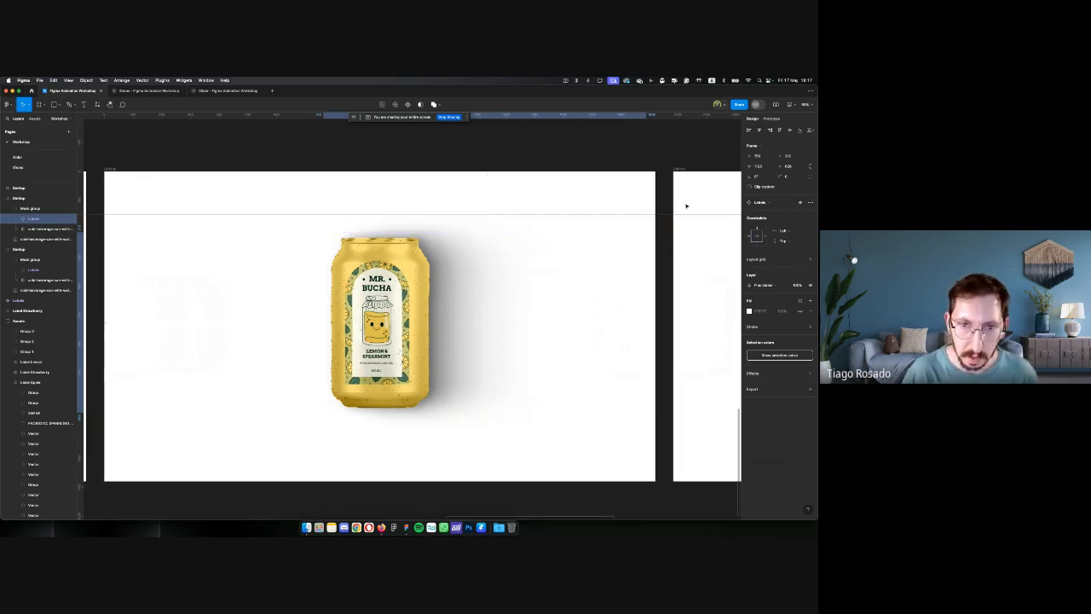
{"action": "key", "text": "shift+Left"}
{"action": "key", "text": "shift+Left"}
{"action": "key", "text": "shift+Left"}
{"action": "key", "text": "shift+Left"}
{"action": "key", "text": "shift+Left"}
{"action": "key", "text": "shift+Left"}
{"action": "key", "text": "shift+Left"}
{"action": "key", "text": "shift+Left"}
{"action": "key", "text": "shift+Left"}
{"action": "key", "text": "shift+Left"}
{"action": "key", "text": "shift+Left"}
{"action": "key", "text": "shift+Left"}
{"action": "key", "text": "shift+Left"}
{"action": "key", "text": "shift+Left"}
{"action": "key", "text": "shift+Left"}
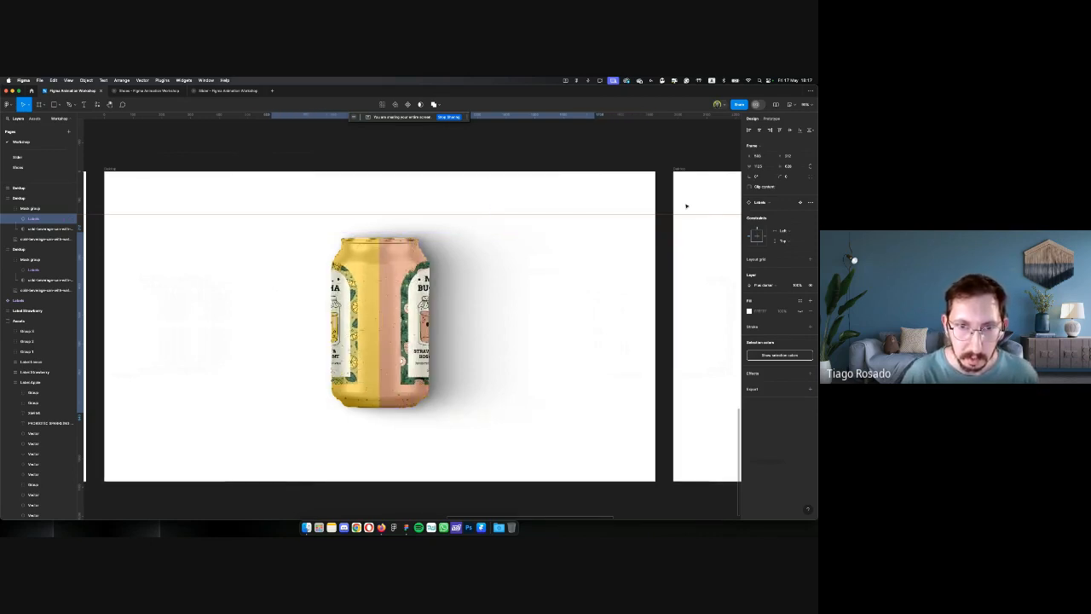
{"action": "key", "text": "shift+Left"}
{"action": "key", "text": "shift+Left"}
{"action": "key", "text": "shift+Left"}
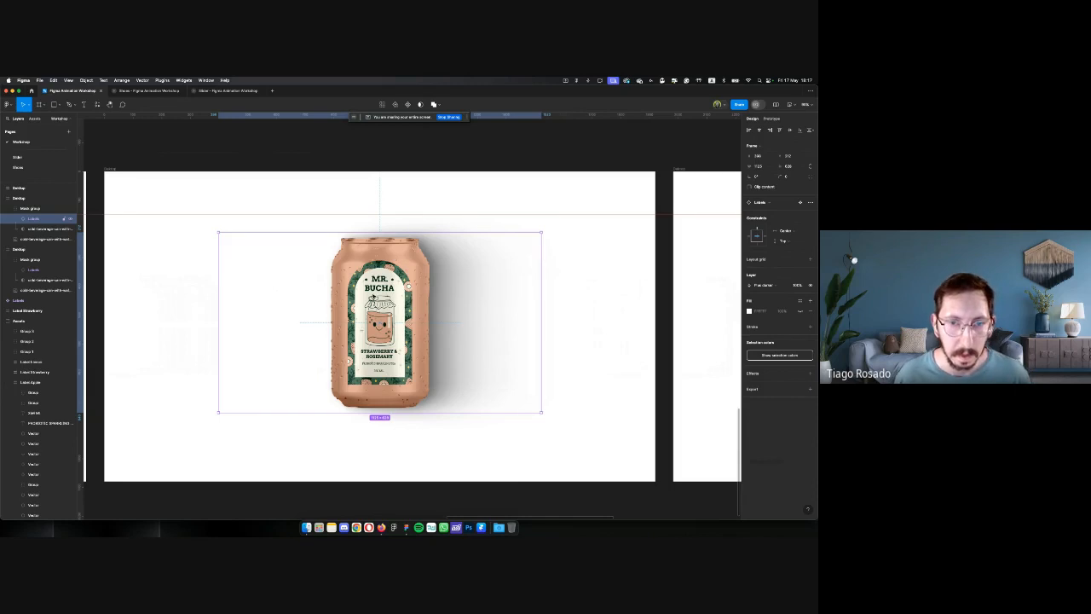
Align the third frame's Labels instance to the mask group's right edge and nudge it slightly to center the Apple & Cinnamon label
{"action": "scroll", "coordinate": [373, 296], "scroll_direction": "right", "scroll_amount": 4}
{"action": "scroll", "coordinate": [373, 295], "scroll_direction": "right", "scroll_amount": 8}
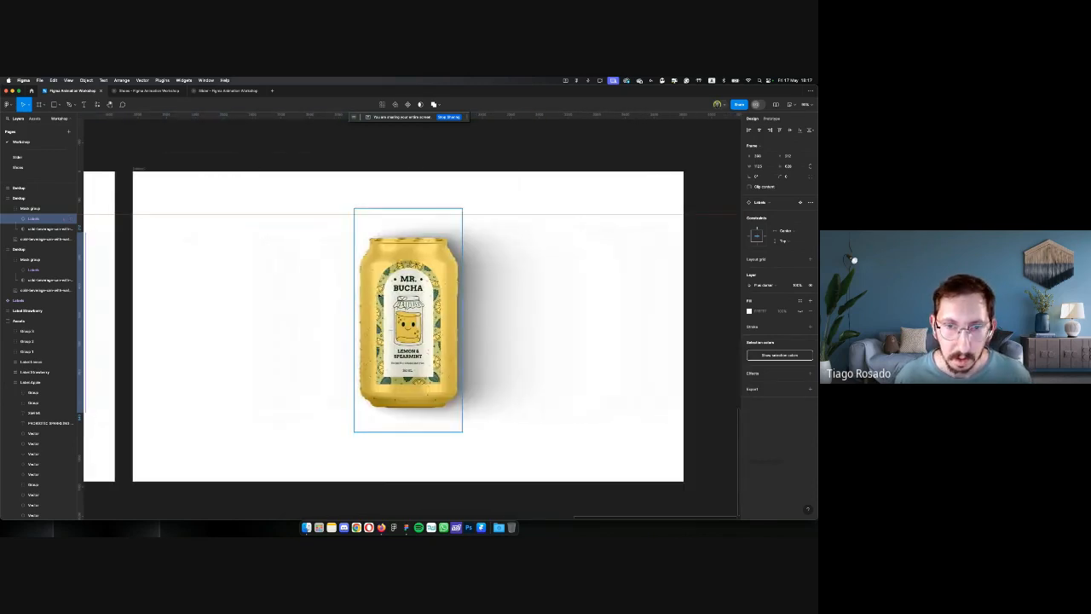
{"action": "key", "text": "Escape"}
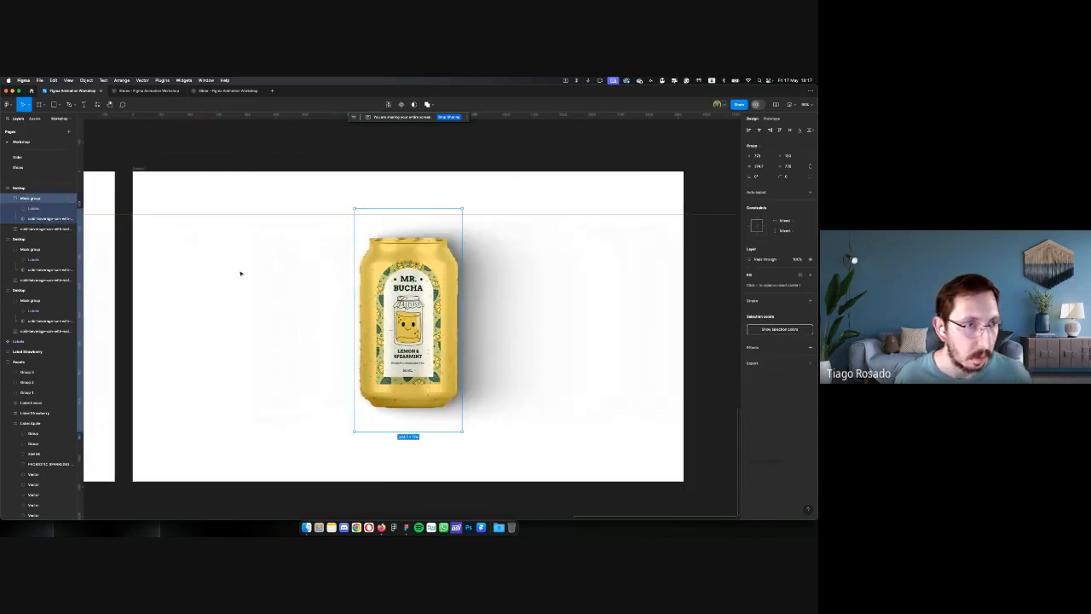
{"action": "left_click", "coordinate": [43, 208]}
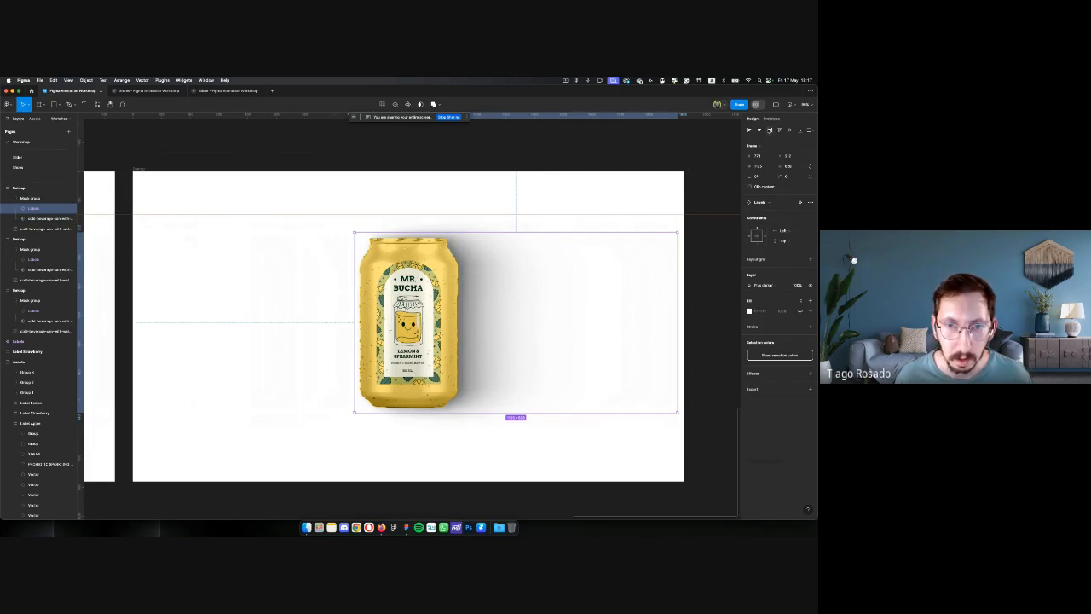
{"action": "left_click", "coordinate": [769, 130]}
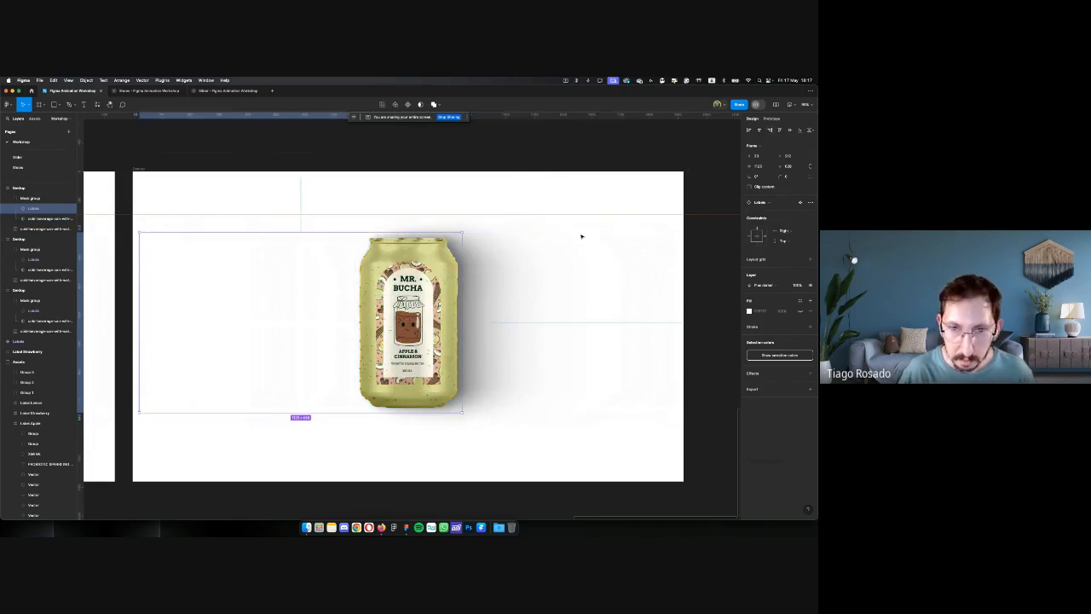
{"action": "key", "text": "Right"}
{"action": "key", "text": "Right"}
{"action": "key", "text": "Right"}
{"action": "key", "text": "Right"}
{"action": "key", "text": "Right"}
{"action": "key", "text": "Right"}
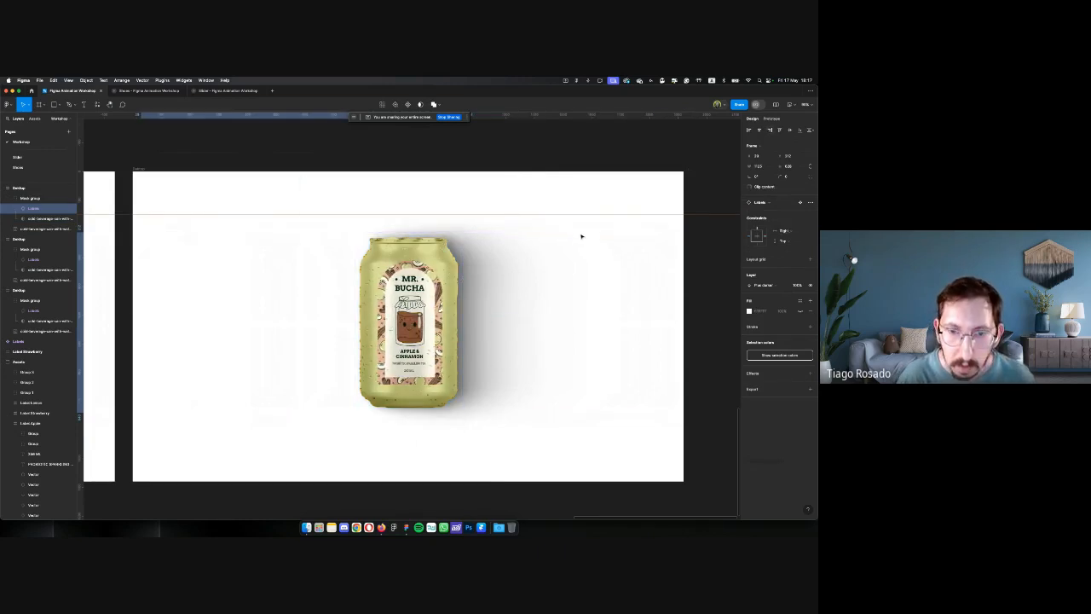
{"action": "key", "text": "Left"}
{"action": "key", "text": "Left"}
Compare the Lemon, Strawberry and Apple cans across the three frames, checking the label placement on the Apple can up close
{"action": "key", "text": "z"}
{"action": "left_click", "coordinate": [543, 280], "text": "alt"}
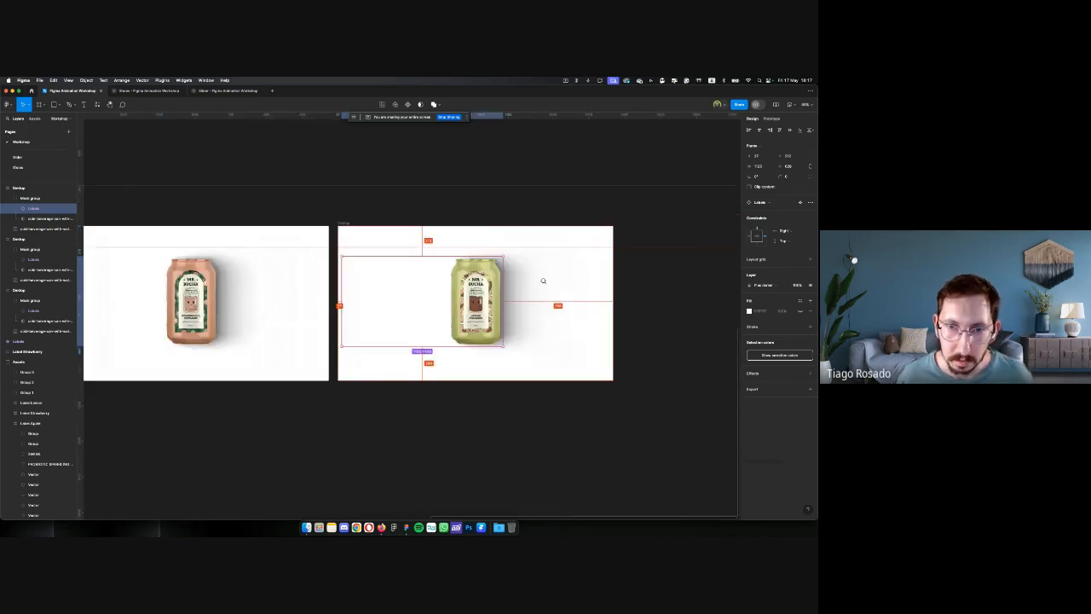
{"action": "scroll", "coordinate": [544, 282], "scroll_direction": "left", "scroll_amount": 5}
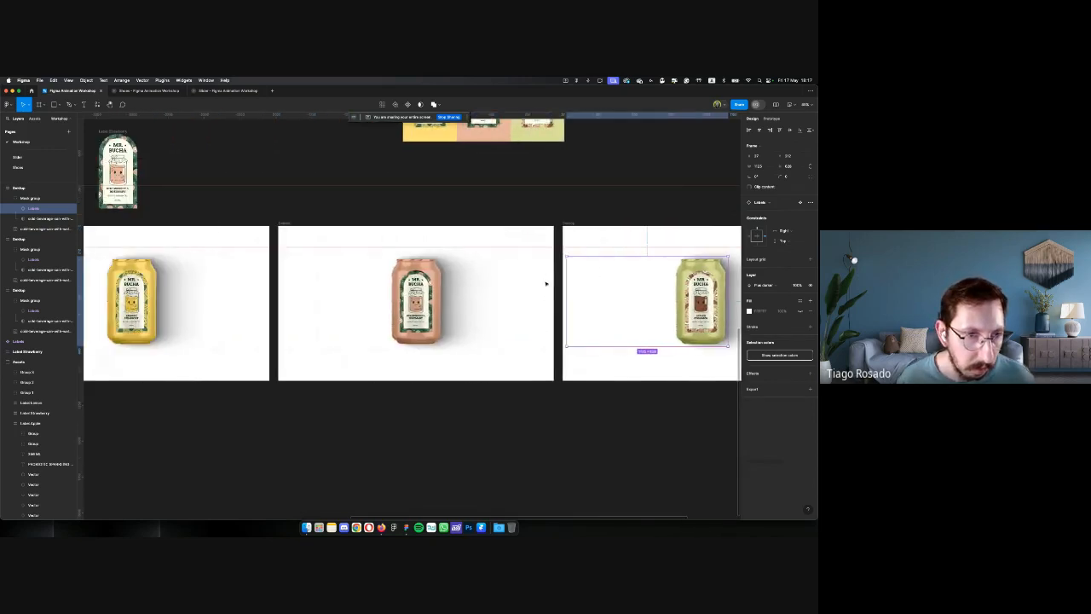
{"action": "scroll", "coordinate": [545, 283], "scroll_direction": "right", "scroll_amount": 3}
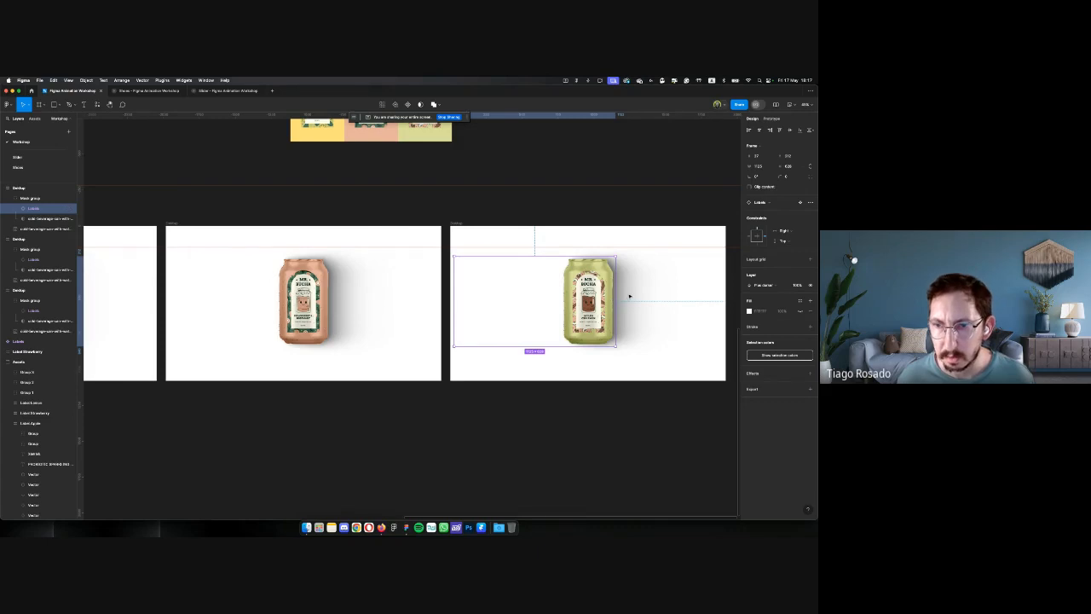
{"action": "scroll", "coordinate": [629, 296], "scroll_direction": "right", "scroll_amount": 2}
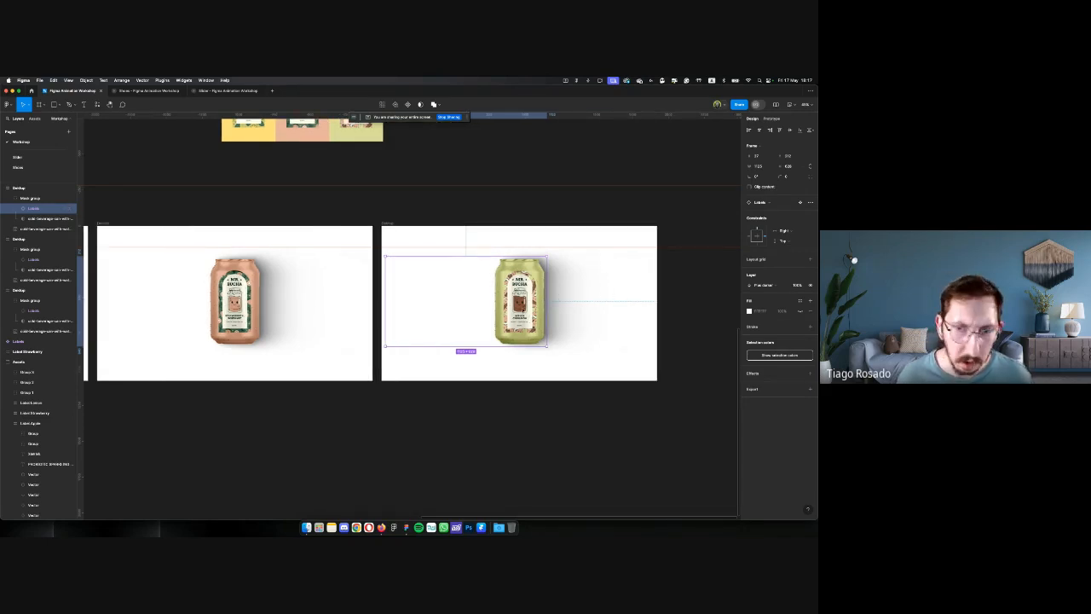
{"action": "scroll", "coordinate": [551, 326], "scroll_direction": "right", "scroll_amount": 2}
{"action": "scroll", "coordinate": [460, 329], "scroll_direction": "up", "scroll_amount": 3}
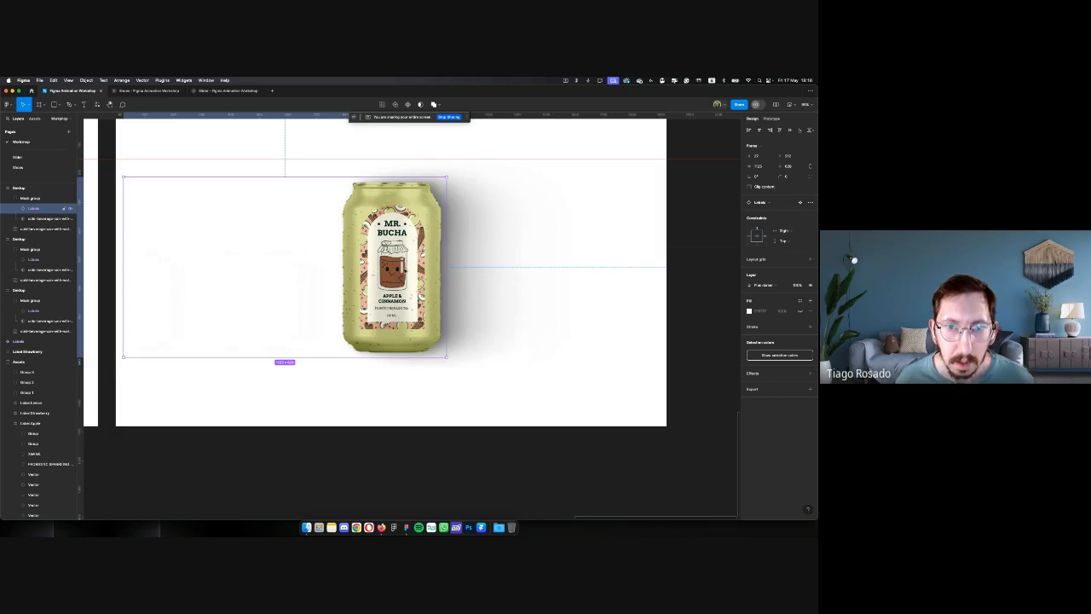
{"action": "scroll", "coordinate": [404, 268], "scroll_direction": "down", "scroll_amount": 3}
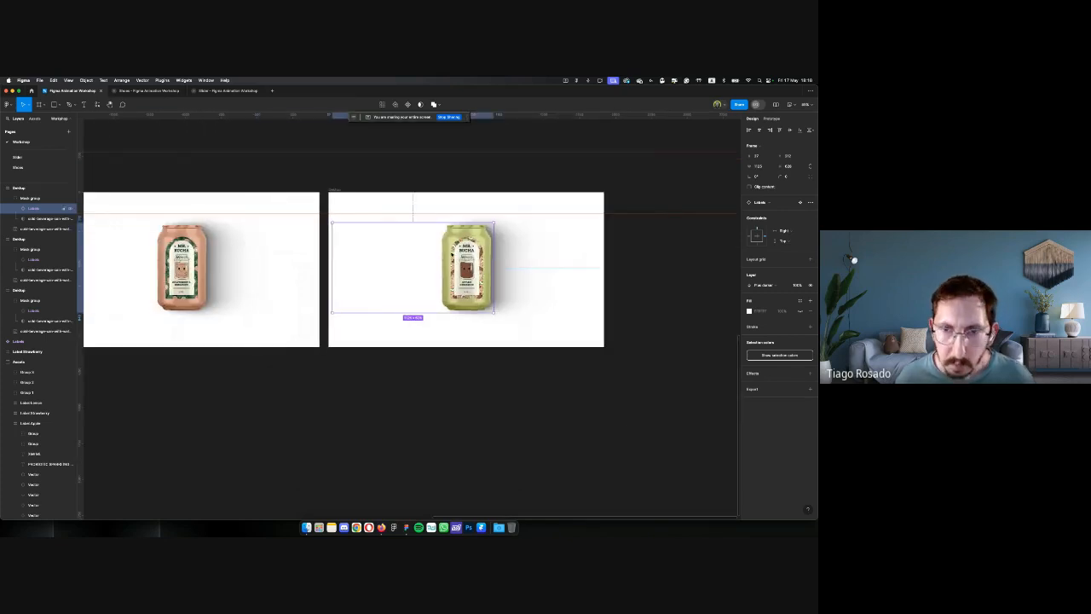
{"action": "scroll", "coordinate": [403, 256], "scroll_direction": "left", "scroll_amount": 5}
{"action": "scroll", "coordinate": [213, 253], "scroll_direction": "left", "scroll_amount": 3}
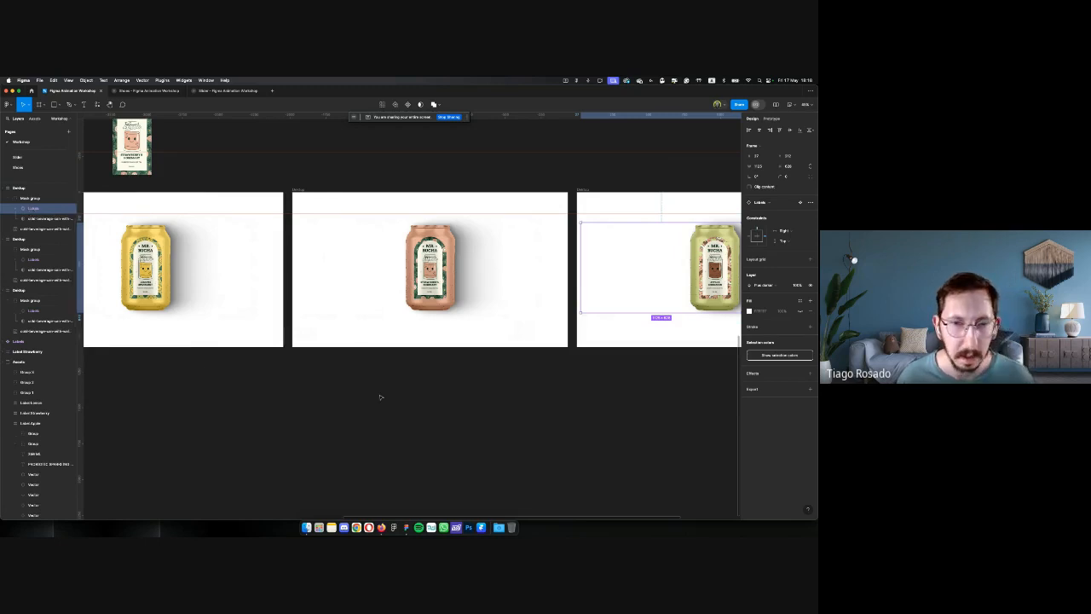
{"action": "scroll", "coordinate": [406, 409], "scroll_direction": "up", "scroll_amount": 5}
{"action": "scroll", "coordinate": [400, 375], "scroll_direction": "right", "scroll_amount": 3}
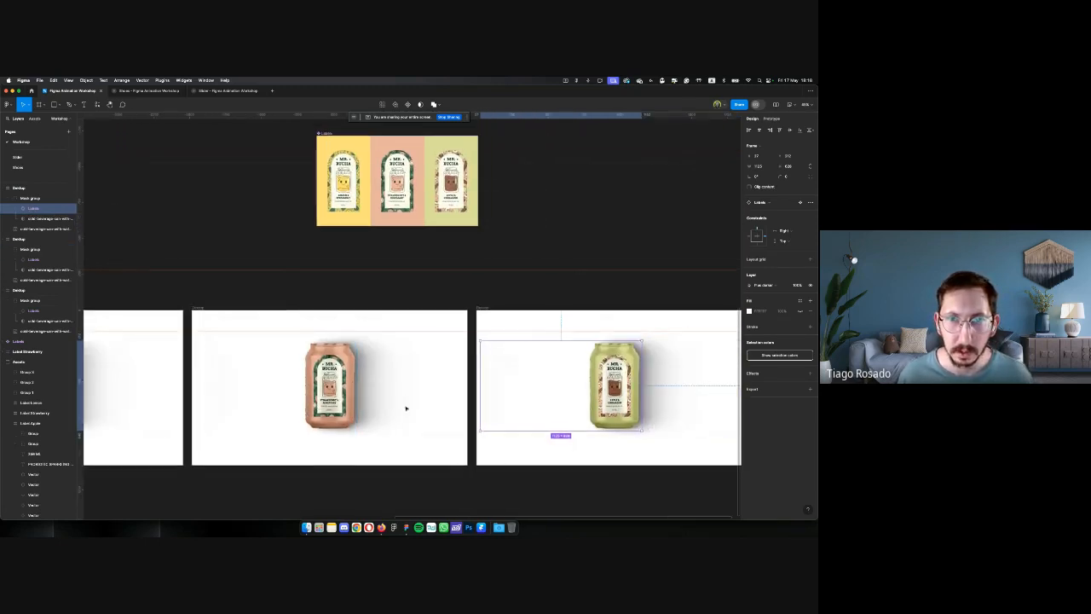
{"action": "scroll", "coordinate": [380, 259], "scroll_direction": "up", "scroll_amount": 5}
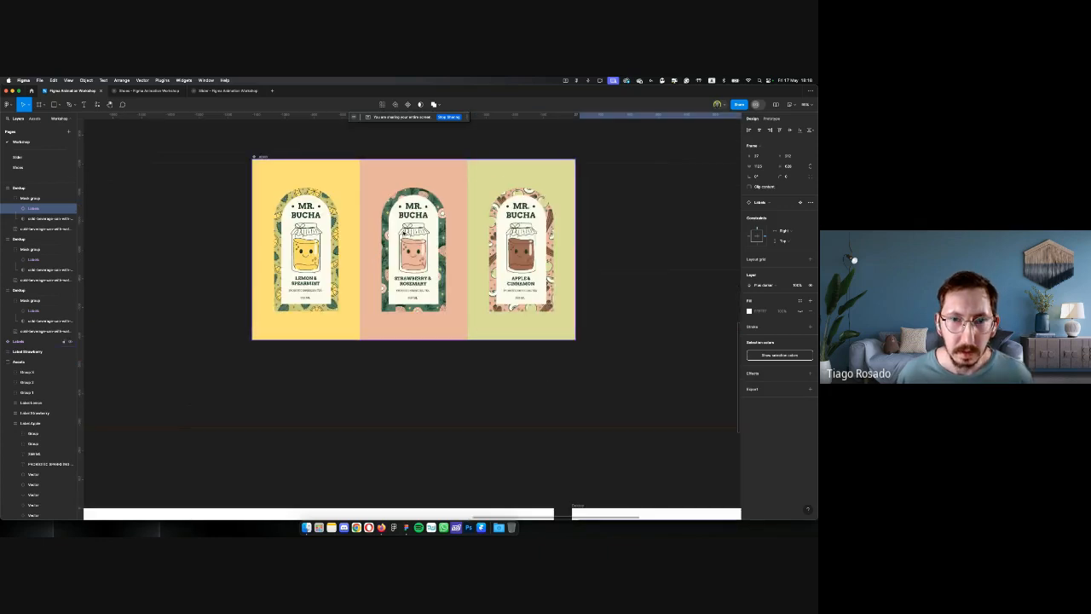
{"action": "left_click", "coordinate": [431, 249]}
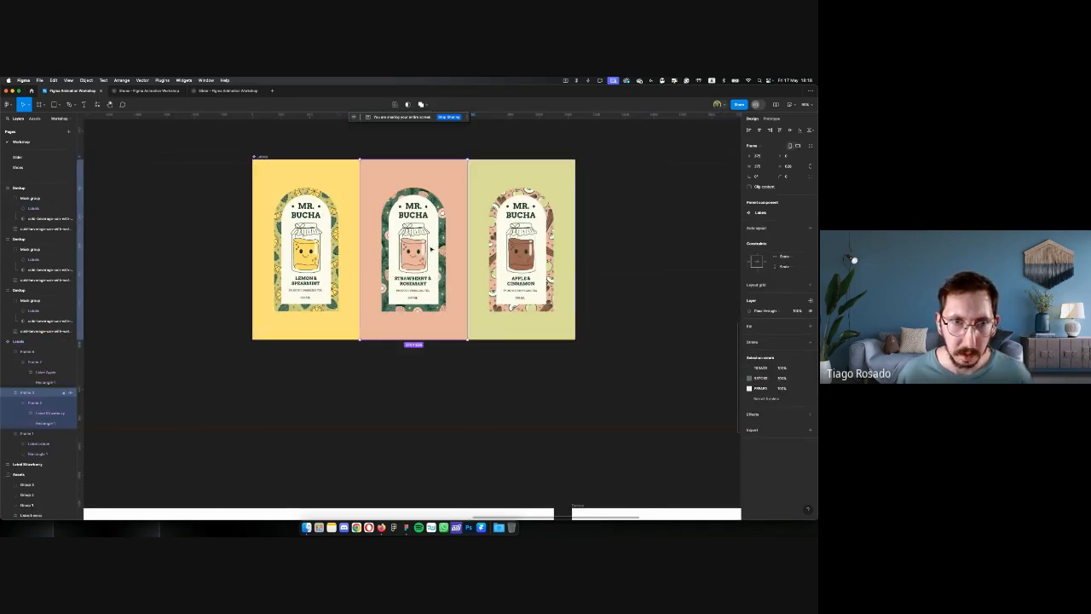
{"action": "double_click", "coordinate": [432, 249]}
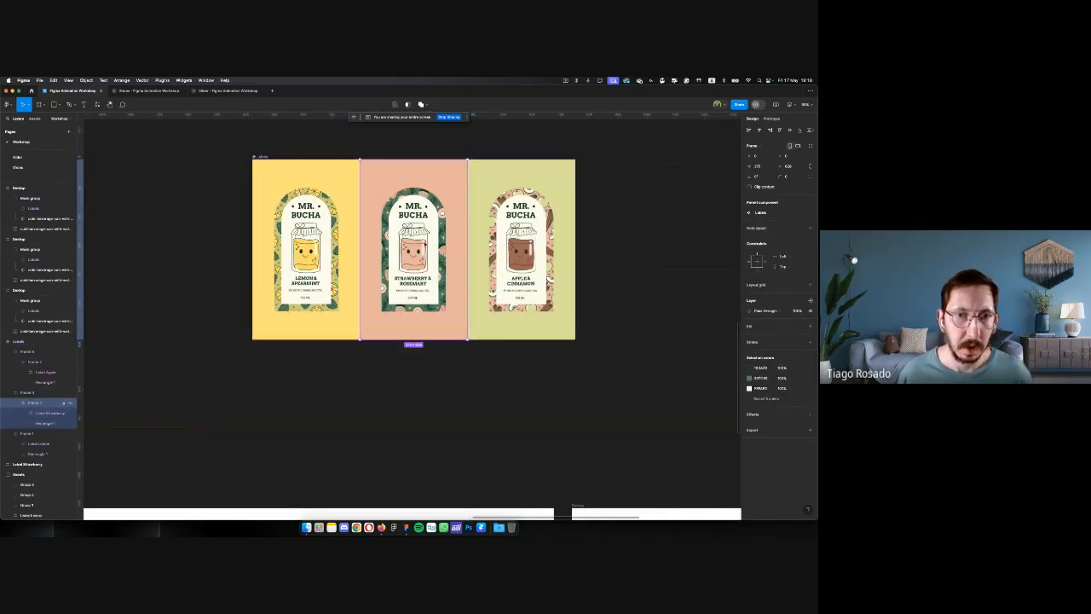
{"action": "double_click", "coordinate": [423, 240]}
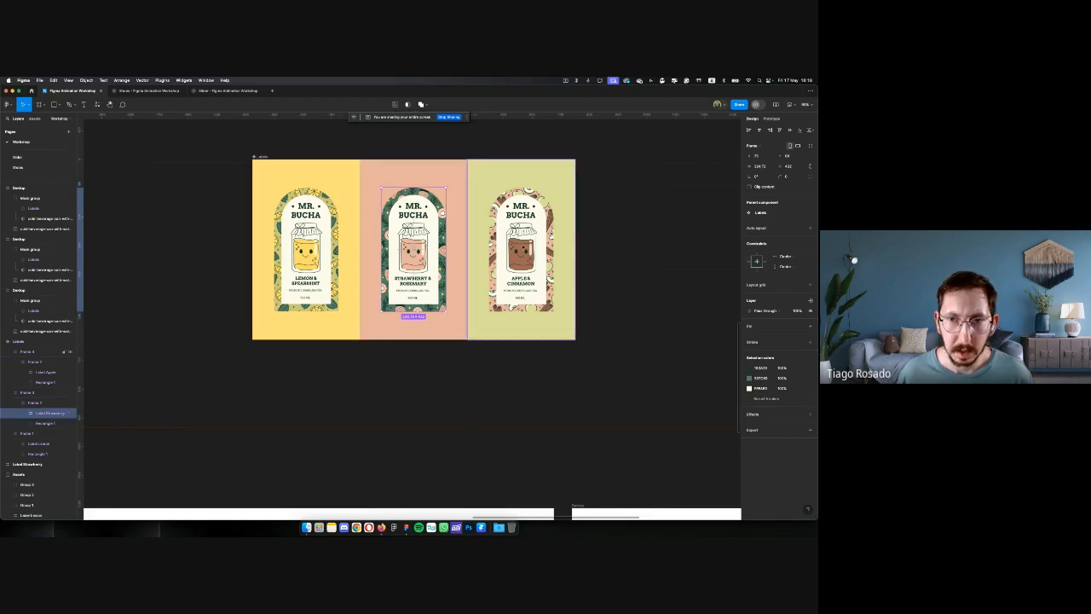
{"action": "double_click", "coordinate": [512, 247], "text": "shift"}
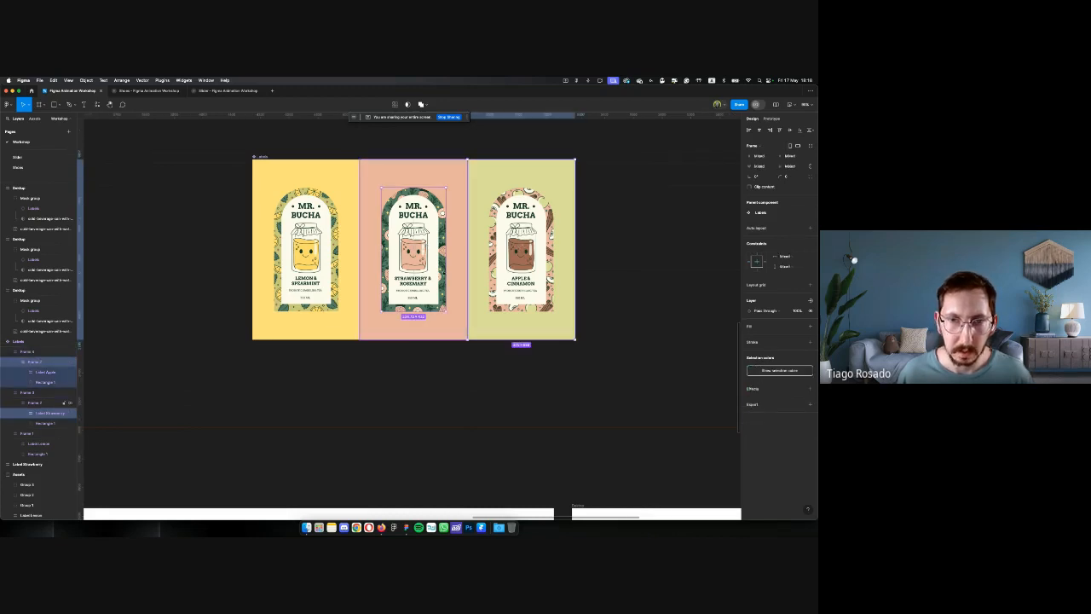
{"action": "left_click", "coordinate": [432, 267]}
{"action": "key", "text": "Escape"}
Nudge the Strawberry & Rosemary label down inside its pink panel of the Labels component so it sits lower on the can
{"action": "double_click", "coordinate": [430, 268]}
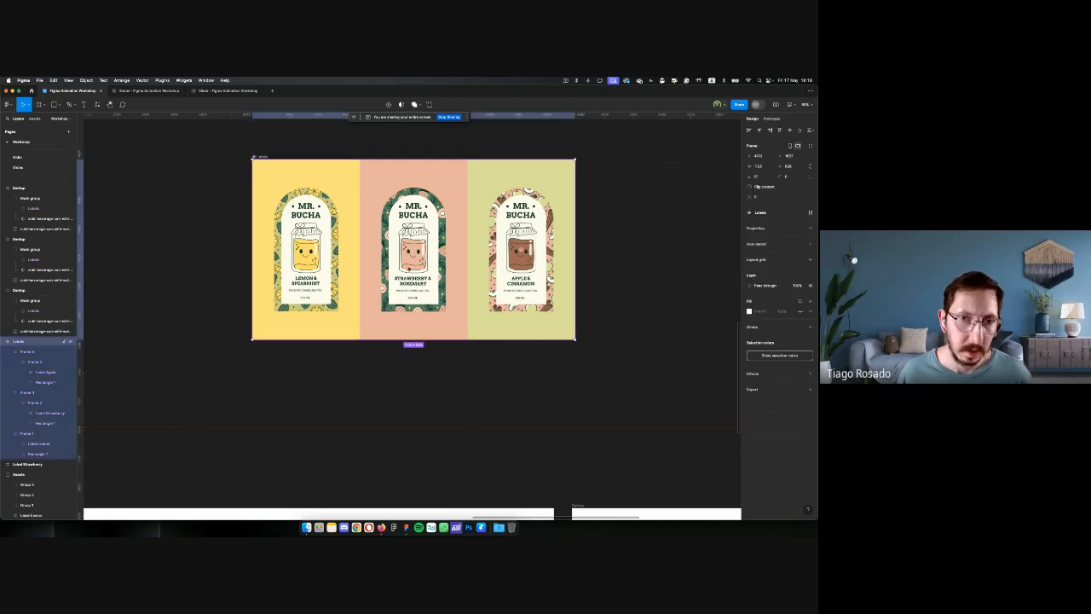
{"action": "double_click", "coordinate": [410, 268]}
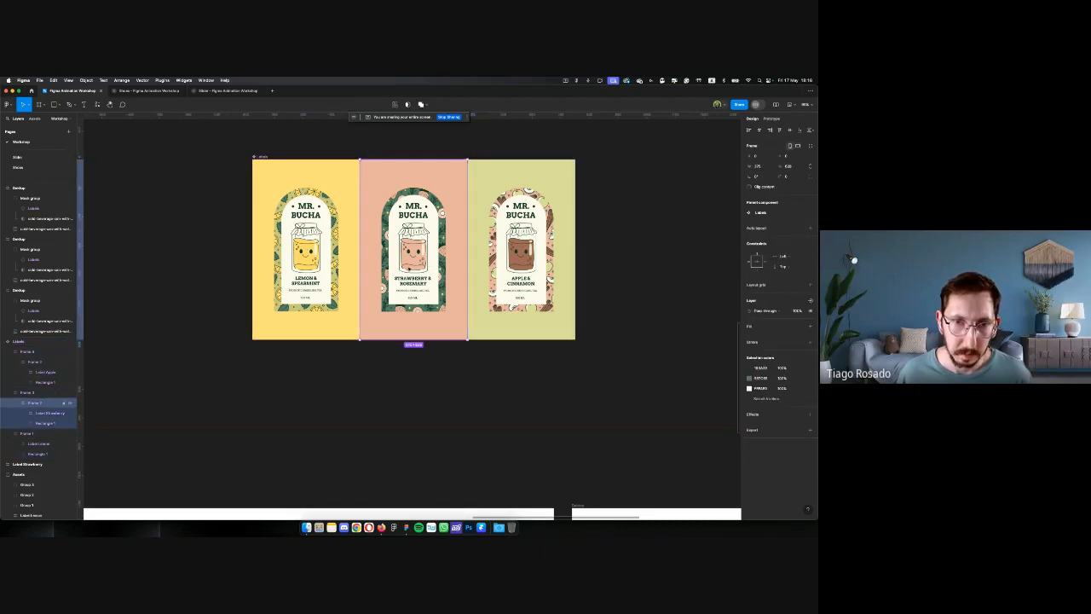
{"action": "double_click", "coordinate": [410, 271]}
{"action": "scroll", "coordinate": [409, 281], "scroll_direction": "down", "scroll_amount": 2}
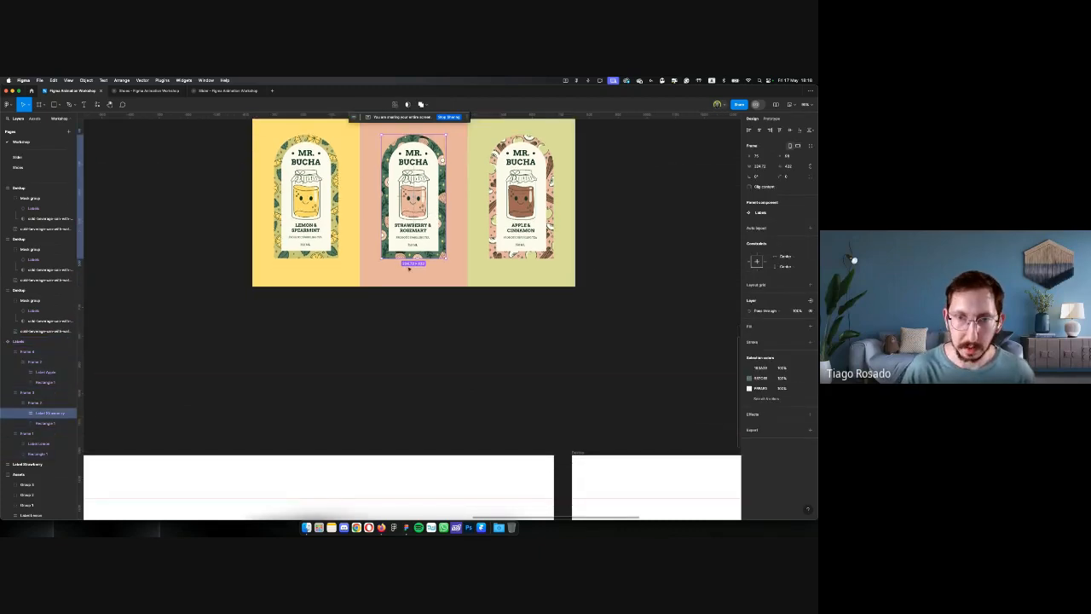
{"action": "key", "text": "shift+Down"}
{"action": "key", "text": "shift+Down"}
{"action": "scroll", "coordinate": [408, 266], "scroll_direction": "down", "scroll_amount": 3}
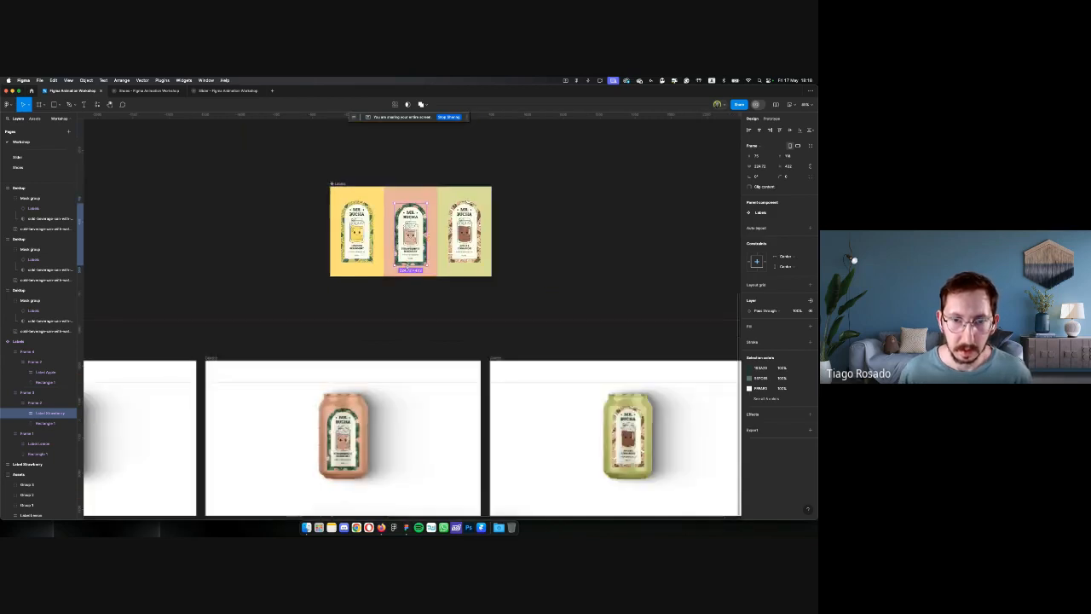
{"action": "scroll", "coordinate": [562, 445], "scroll_direction": "down", "scroll_amount": 1}
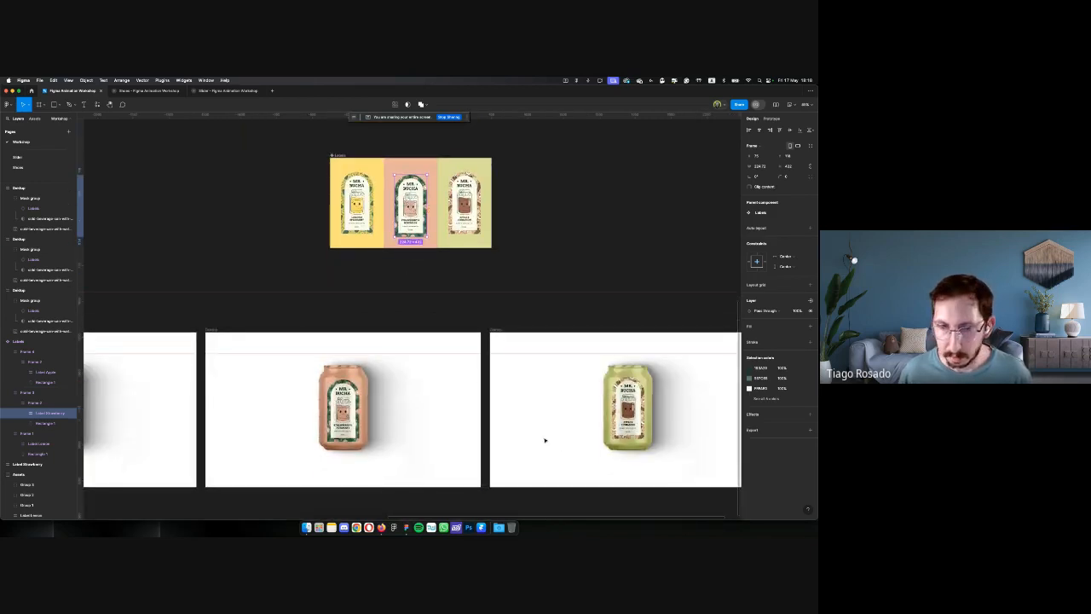
{"action": "scroll", "coordinate": [433, 400], "scroll_direction": "left", "scroll_amount": 2}
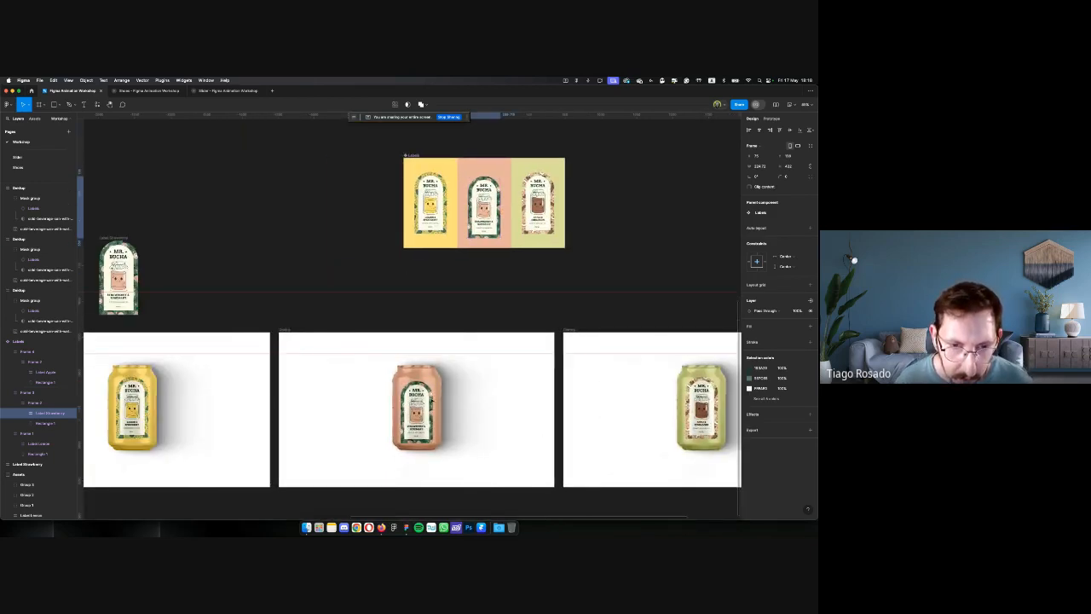
{"action": "key", "text": "Down"}
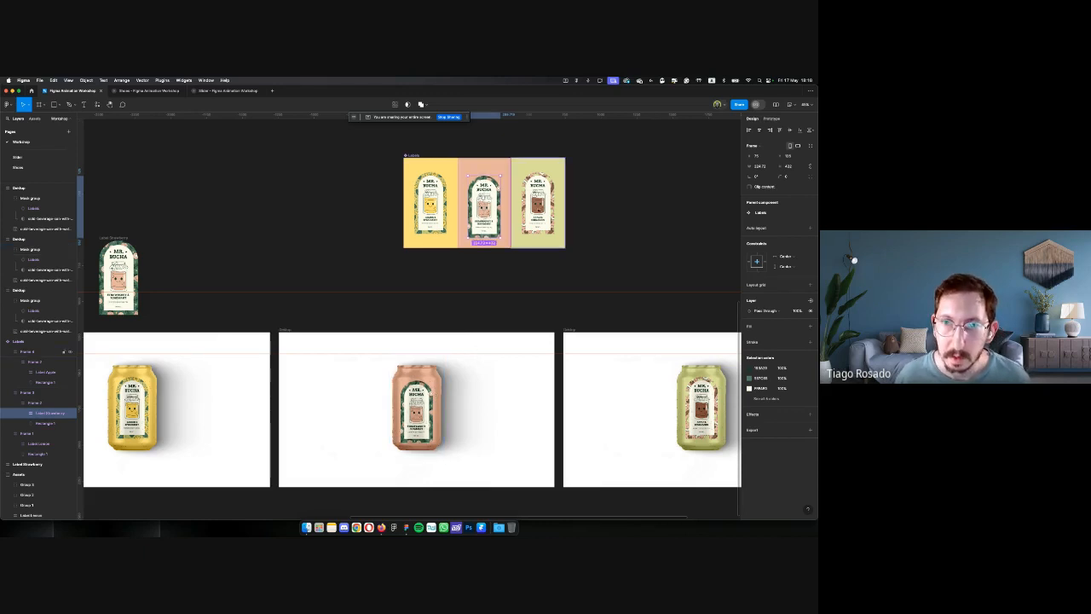
Nudge the Apple & Cinnamon label down inside its green panel of the Labels component to match the Strawberry label's height
{"action": "left_click", "coordinate": [536, 223]}
{"action": "left_click", "coordinate": [538, 207], "text": "super"}
{"action": "key", "text": "shift+Down"}
{"action": "key", "text": "shift+Down"}
{"action": "key", "text": "shift+Down"}
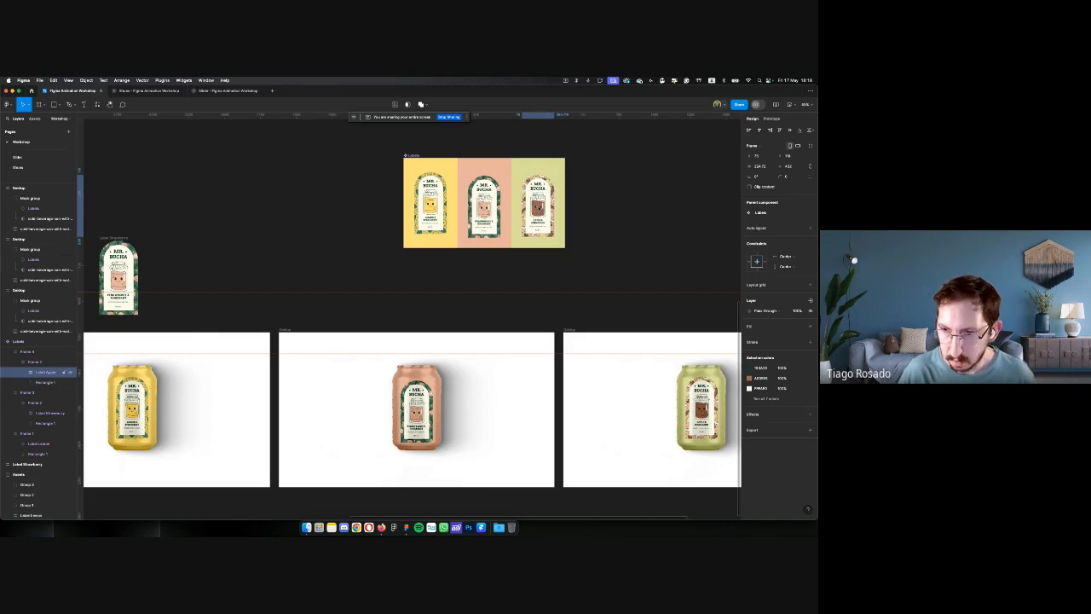
{"action": "key", "text": "shift+Down"}
{"action": "key", "text": "shift+Down"}
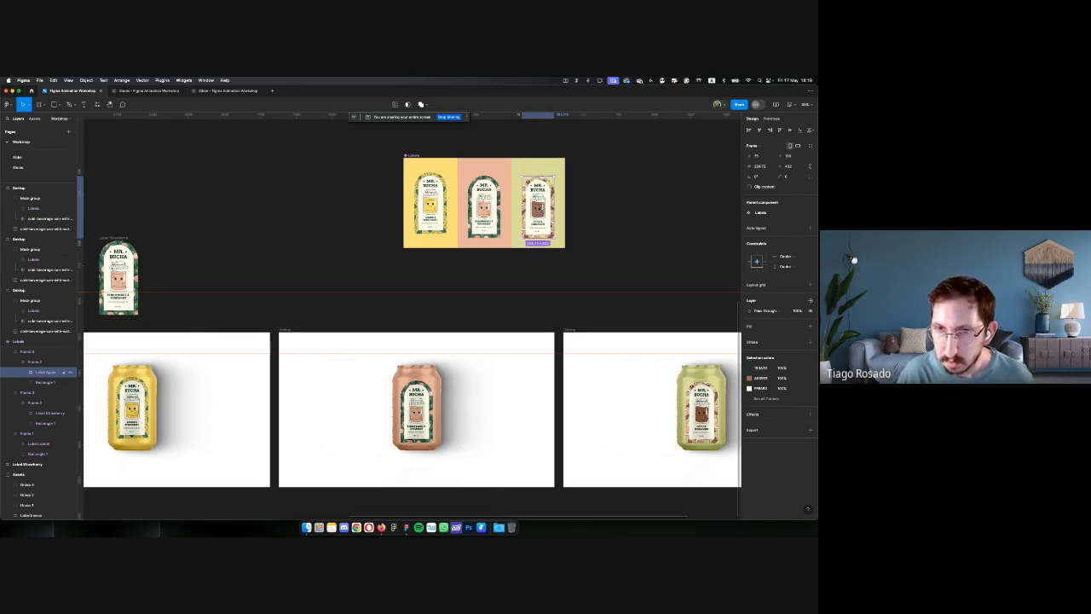
{"action": "key", "text": "Up"}
{"action": "key", "text": "Up"}
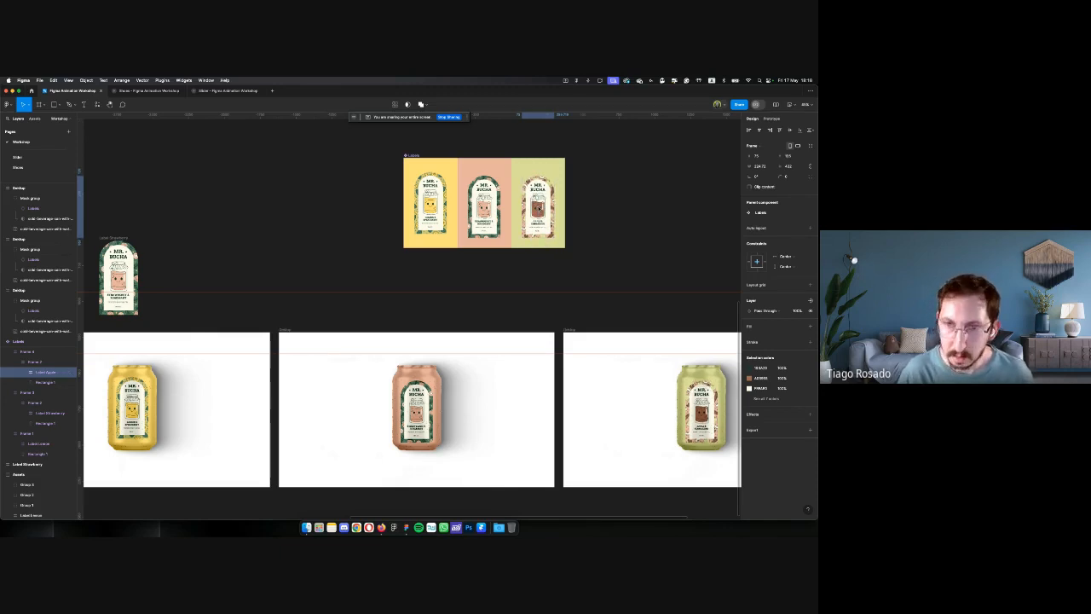
Nudge the Lemon & Spearmint label down inside its yellow panel of the Labels component to line up with the other two labels
{"action": "left_click", "coordinate": [444, 204], "text": "super"}
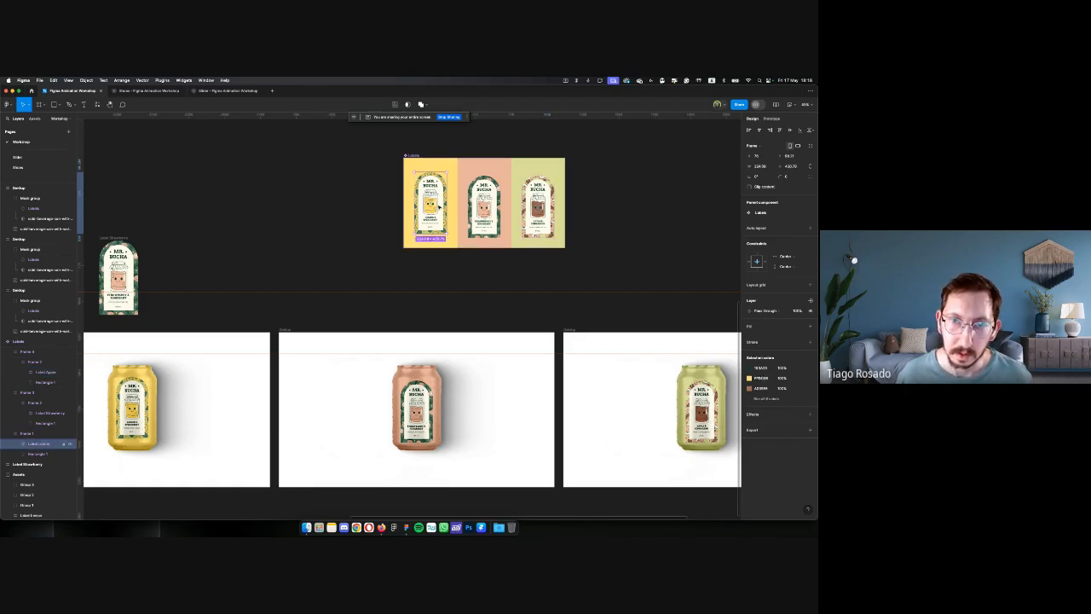
{"action": "left_click", "coordinate": [483, 205], "text": "shift"}
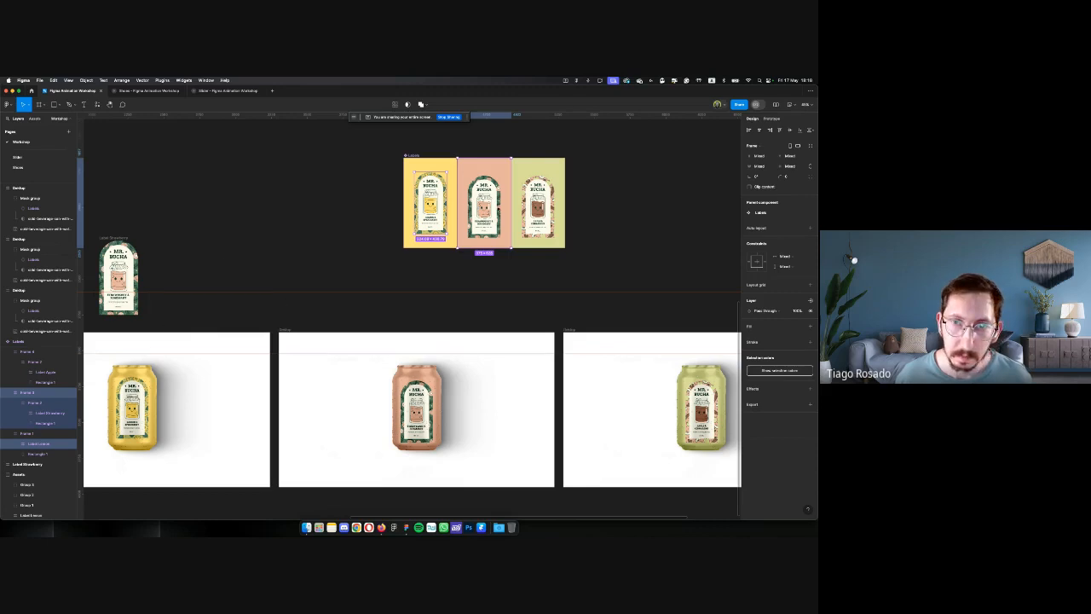
{"action": "left_click", "coordinate": [430, 207]}
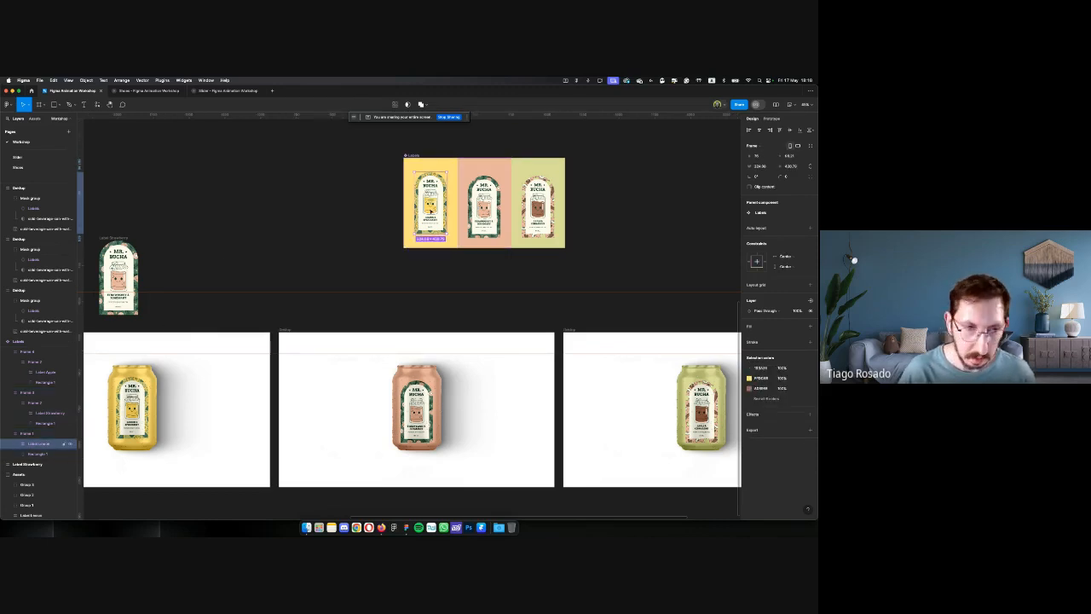
{"action": "key", "text": "shift+Down"}
{"action": "key", "text": "shift+Down"}
{"action": "key", "text": "shift+Down"}
{"action": "key", "text": "shift+Down"}
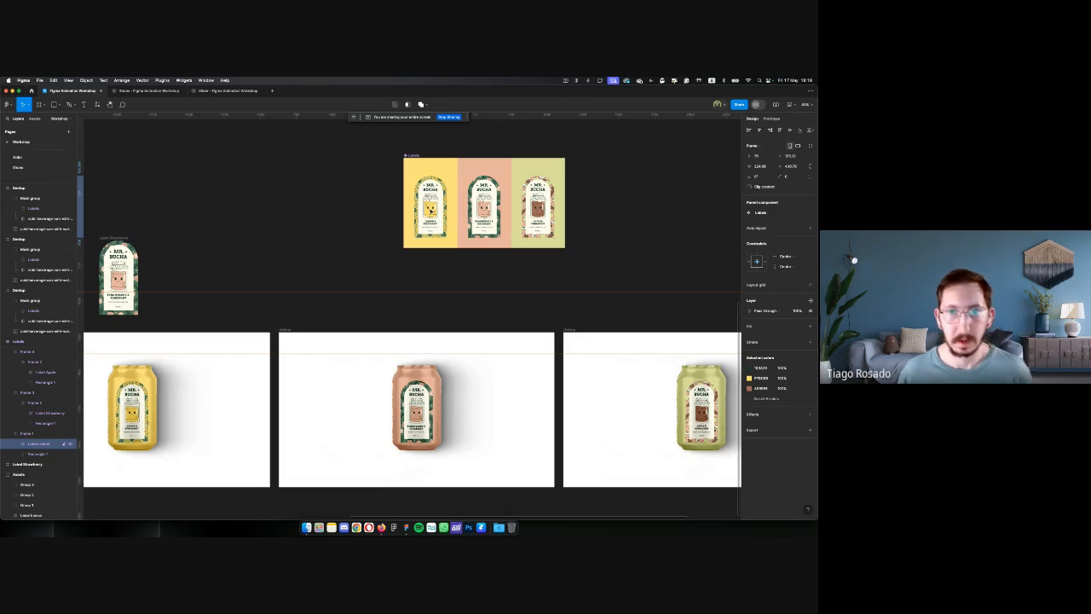
{"action": "left_click", "coordinate": [363, 193]}
Delete the stray Label Strawberry frame lying above the Lemon can frame
{"action": "scroll", "coordinate": [333, 252], "scroll_direction": "left", "scroll_amount": 3}
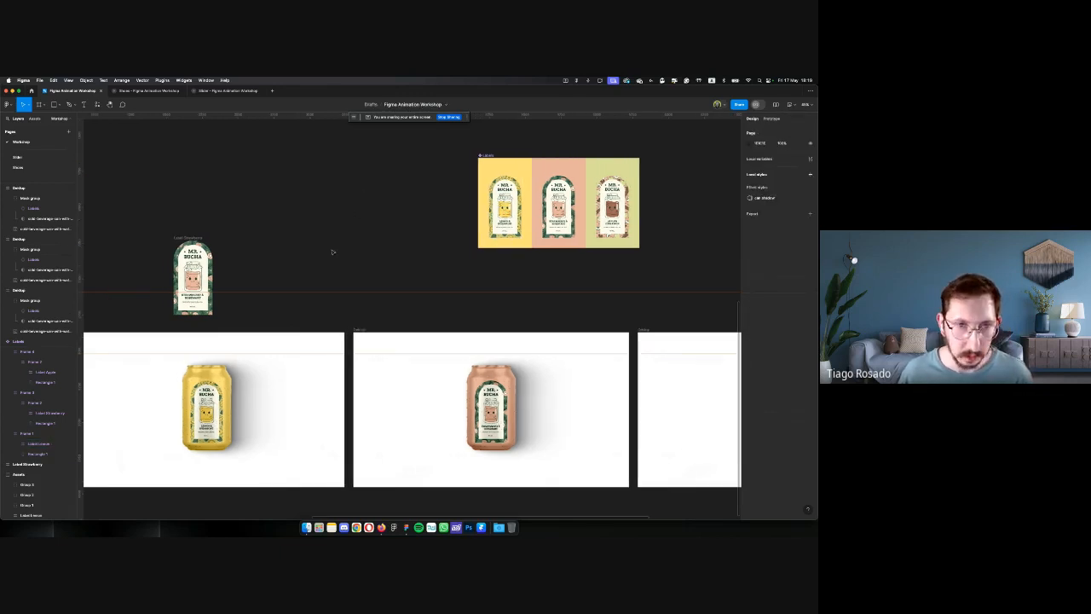
{"action": "scroll", "coordinate": [333, 251], "scroll_direction": "down", "scroll_amount": 3}
{"action": "left_click", "coordinate": [193, 213]}
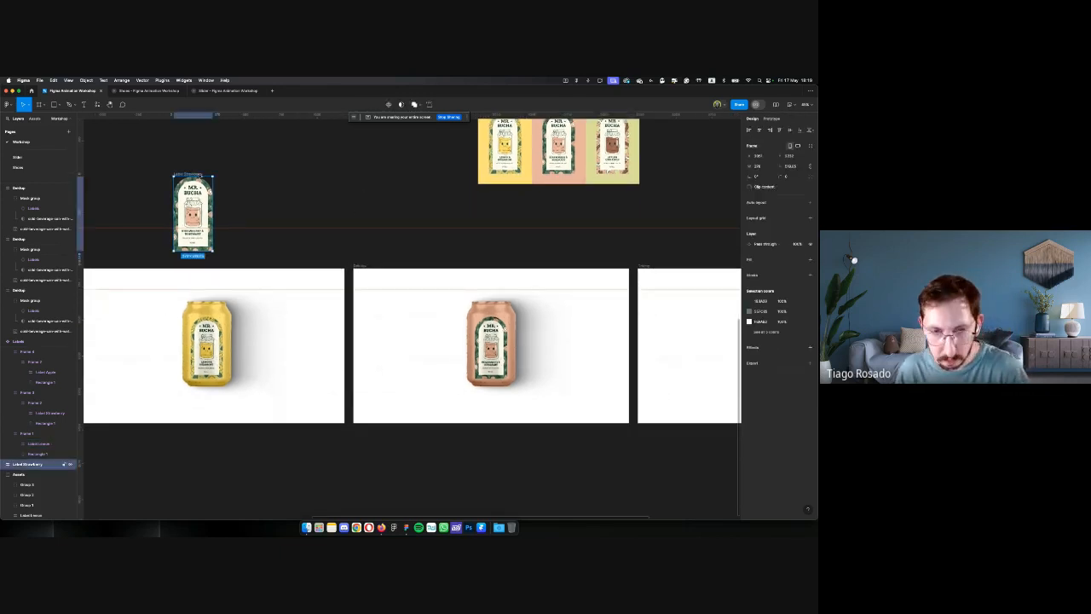
{"action": "key", "text": "Delete"}
Connect the Lemon can frame to the Strawberry can frame with an On click, Navigate to, Smart animate prototype interaction
{"action": "scroll", "coordinate": [282, 210], "scroll_direction": "left", "scroll_amount": 3}
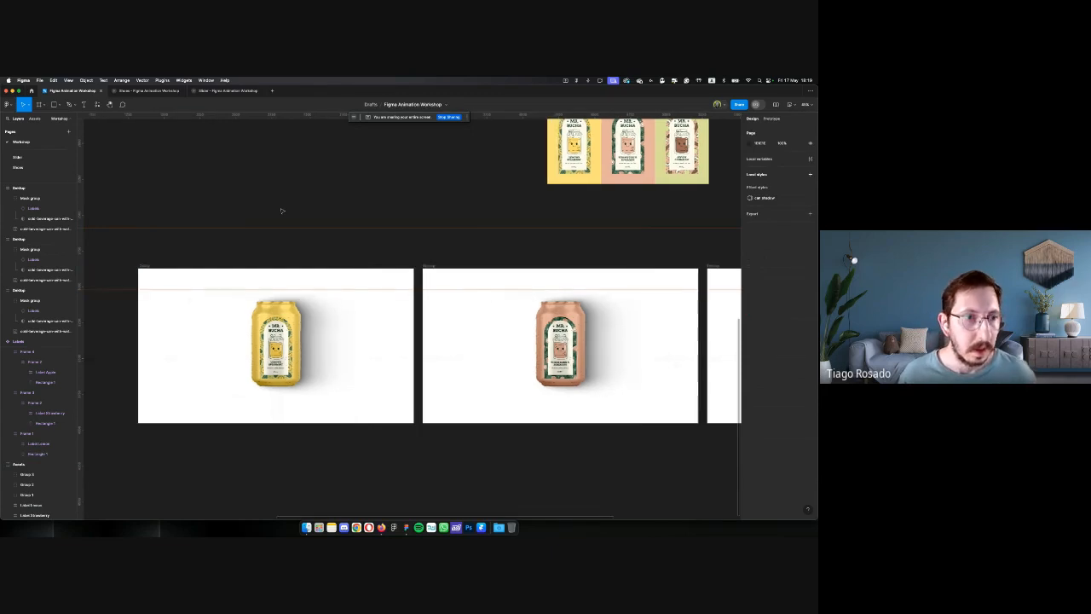
{"action": "scroll", "coordinate": [282, 211], "scroll_direction": "down", "scroll_amount": 1}
{"action": "left_click", "coordinate": [145, 263]}
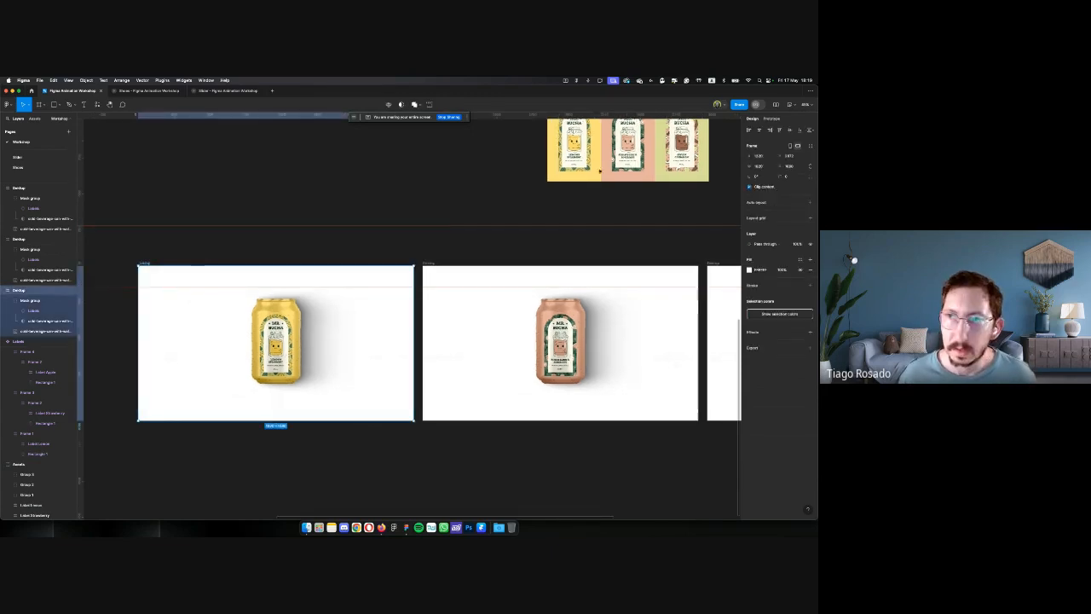
{"action": "left_click", "coordinate": [769, 119]}
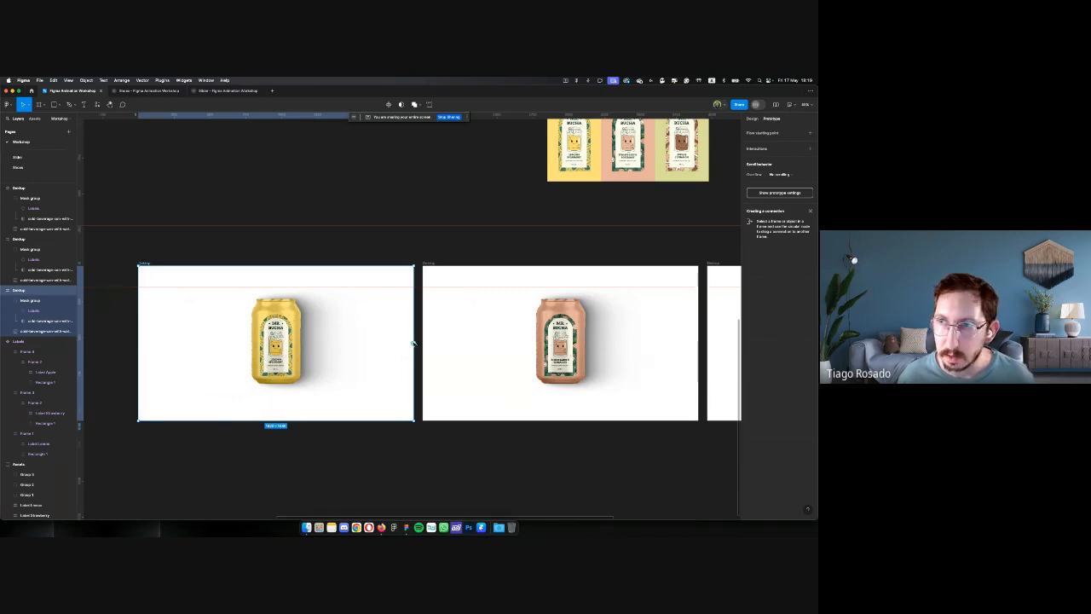
{"action": "left_click_drag", "start_coordinate": [416, 343], "coordinate": [447, 343]}
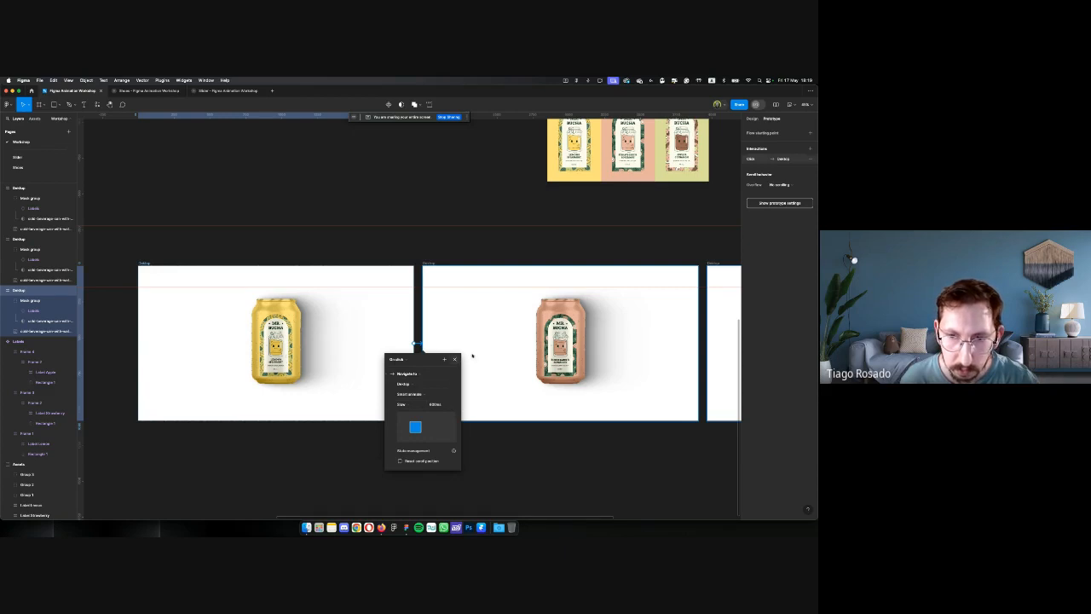
{"action": "key", "text": "Escape"}
Connect the Strawberry can frame to the Apple can frame with an On click, Navigate to, Smart animate prototype interaction
{"action": "scroll", "coordinate": [451, 353], "scroll_direction": "right", "scroll_amount": 3}
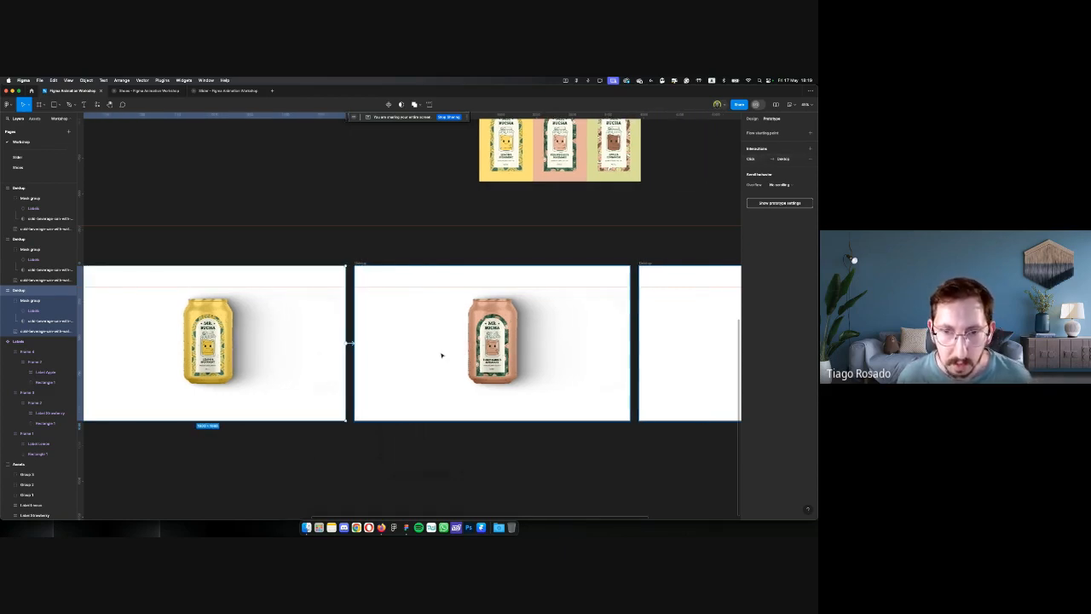
{"action": "left_click", "coordinate": [365, 264]}
{"action": "scroll", "coordinate": [556, 300], "scroll_direction": "right", "scroll_amount": 1}
{"action": "scroll", "coordinate": [555, 300], "scroll_direction": "right", "scroll_amount": 4}
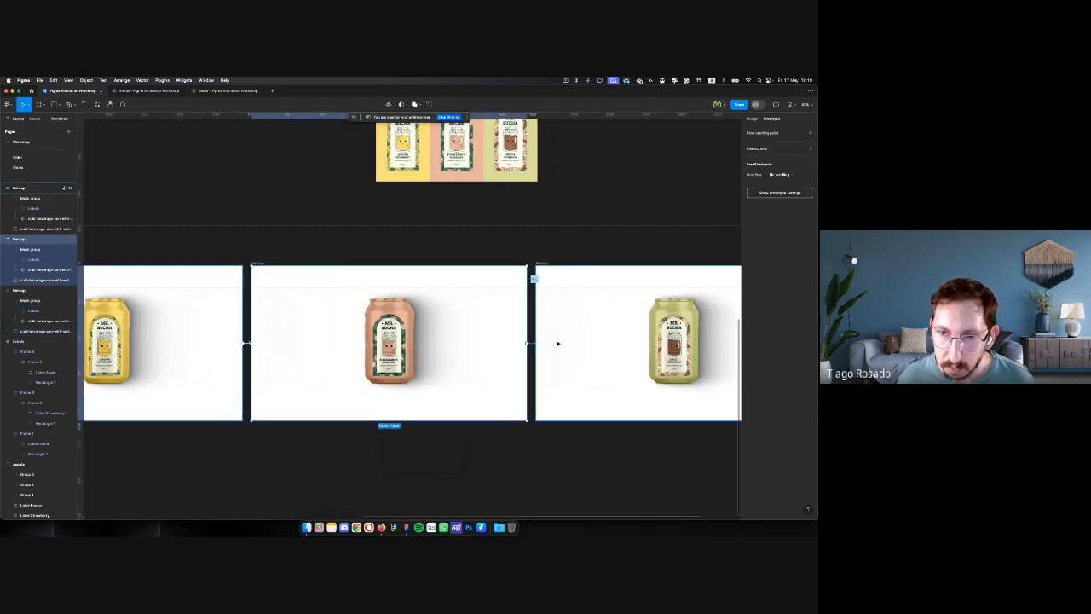
{"action": "left_click_drag", "start_coordinate": [528, 343], "coordinate": [558, 343]}
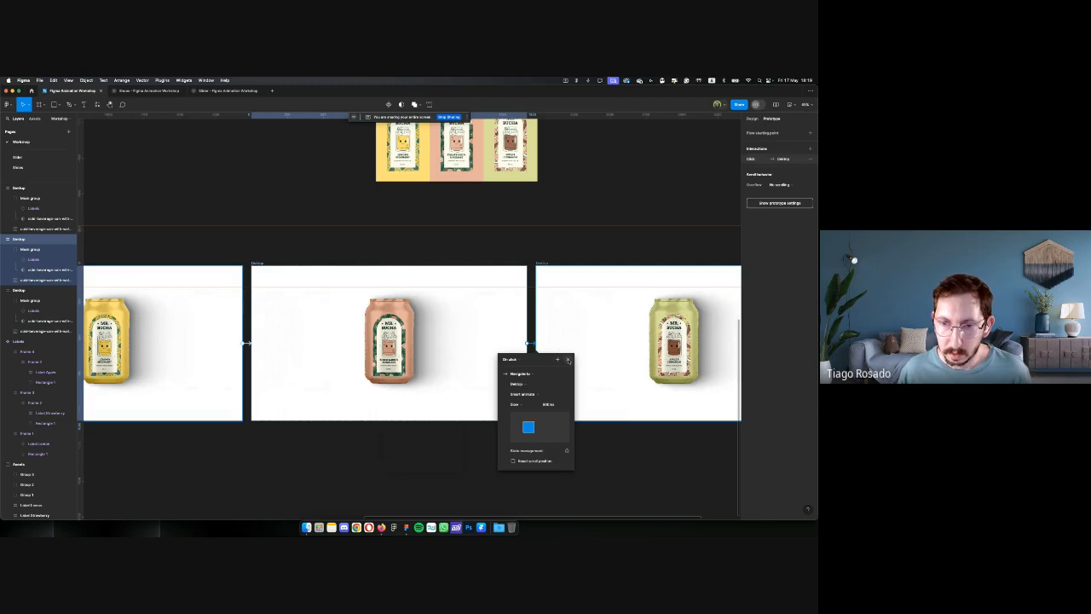
{"action": "left_click", "coordinate": [568, 360]}
{"action": "left_click", "coordinate": [577, 252]}
Preview the prototype from the Lemon can frame, advance through the Strawberry and Apple cans, and close the preview
{"action": "scroll", "coordinate": [409, 263], "scroll_direction": "left", "scroll_amount": 3}
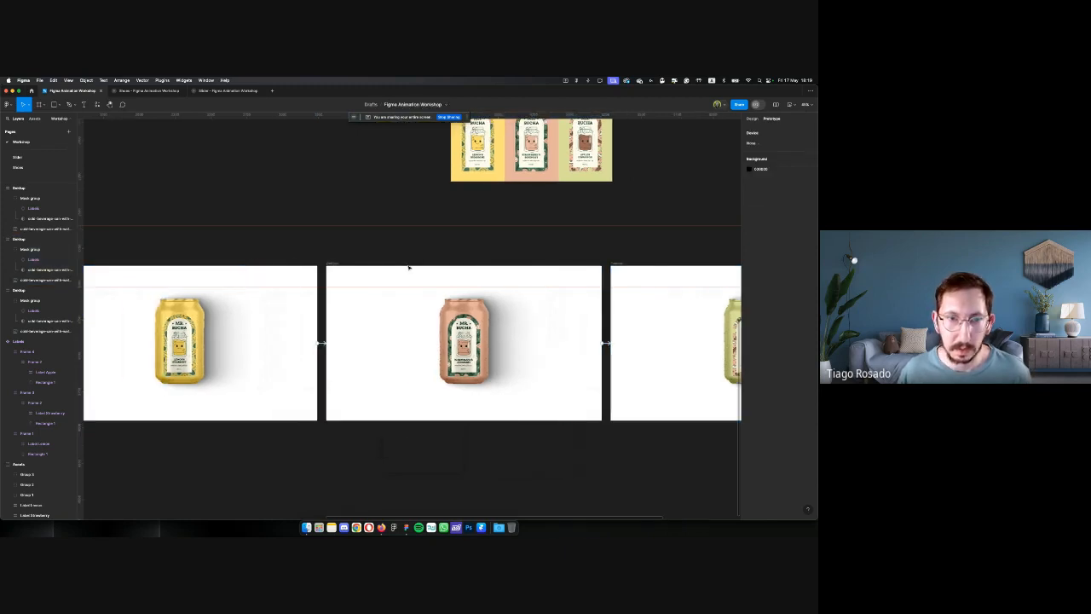
{"action": "scroll", "coordinate": [157, 271], "scroll_direction": "left", "scroll_amount": 3}
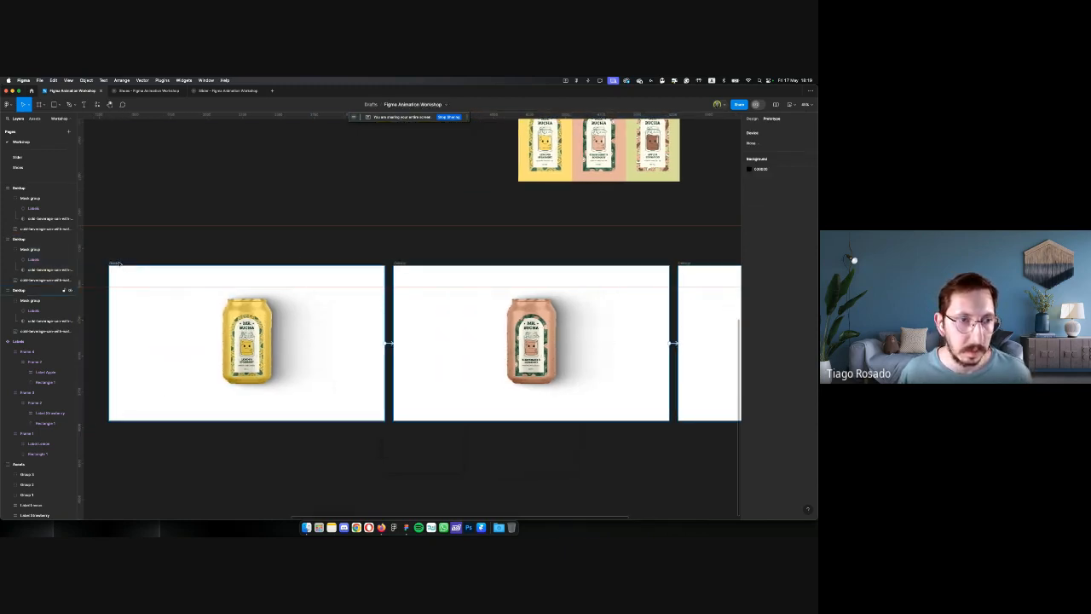
{"action": "left_click", "coordinate": [120, 263]}
{"action": "left_click", "coordinate": [788, 104]}
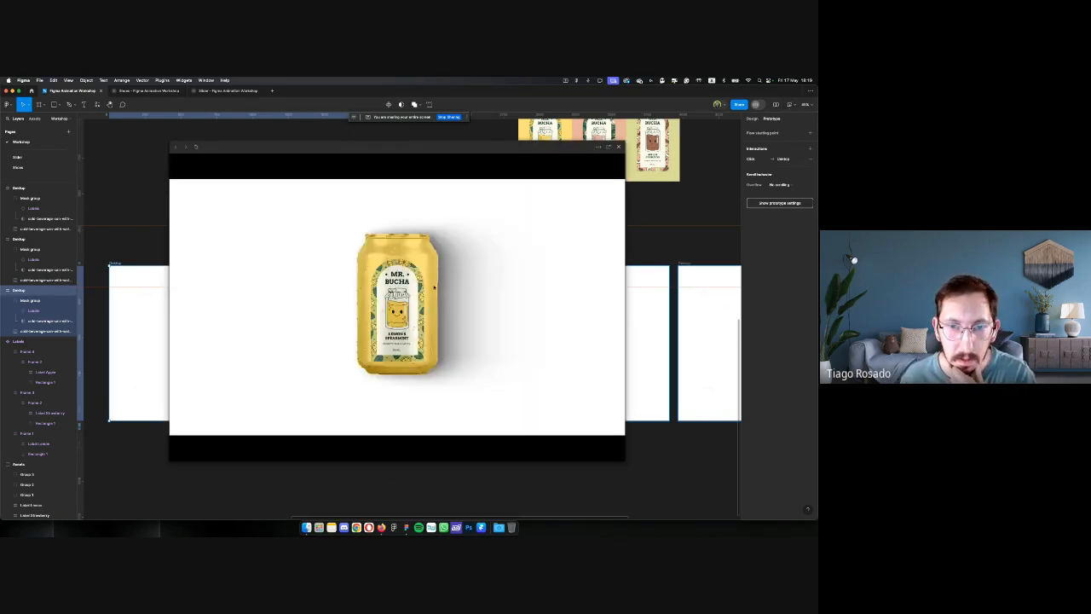
{"action": "left_click", "coordinate": [471, 293]}
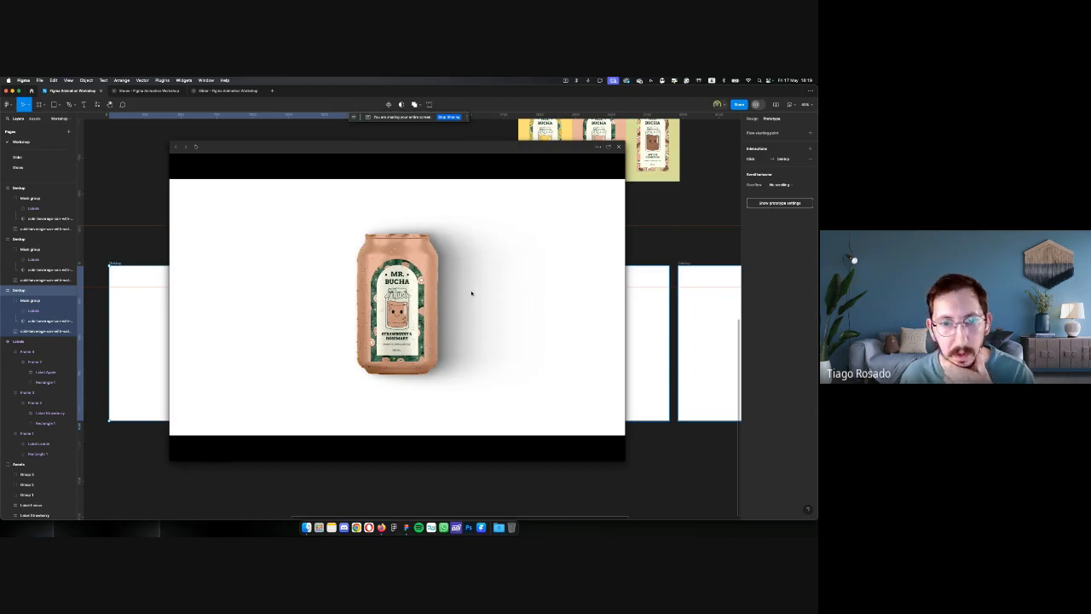
{"action": "left_click", "coordinate": [471, 293]}
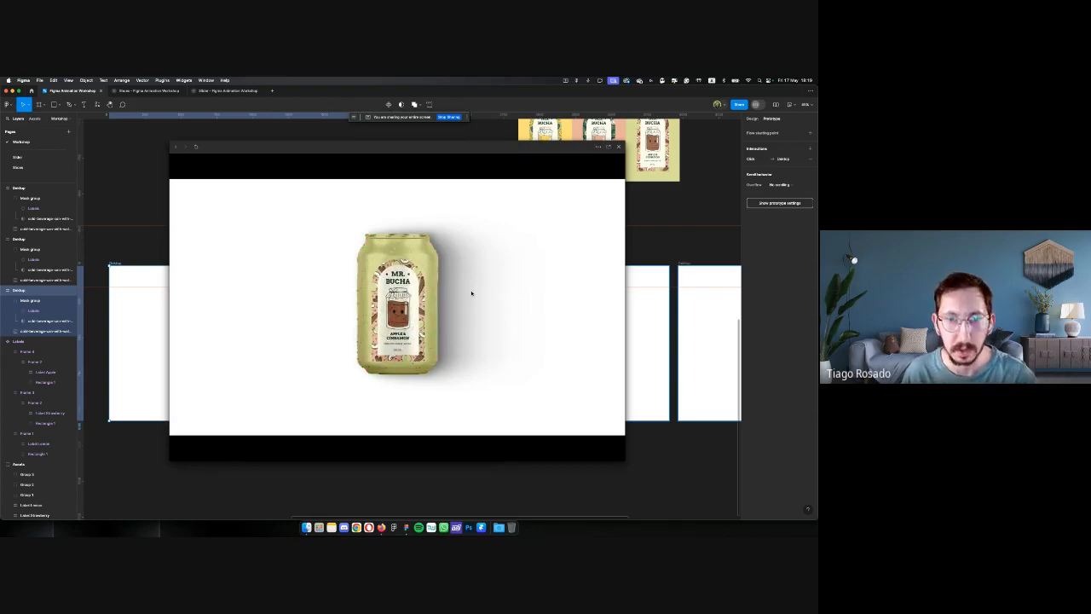
{"action": "left_click", "coordinate": [618, 147]}
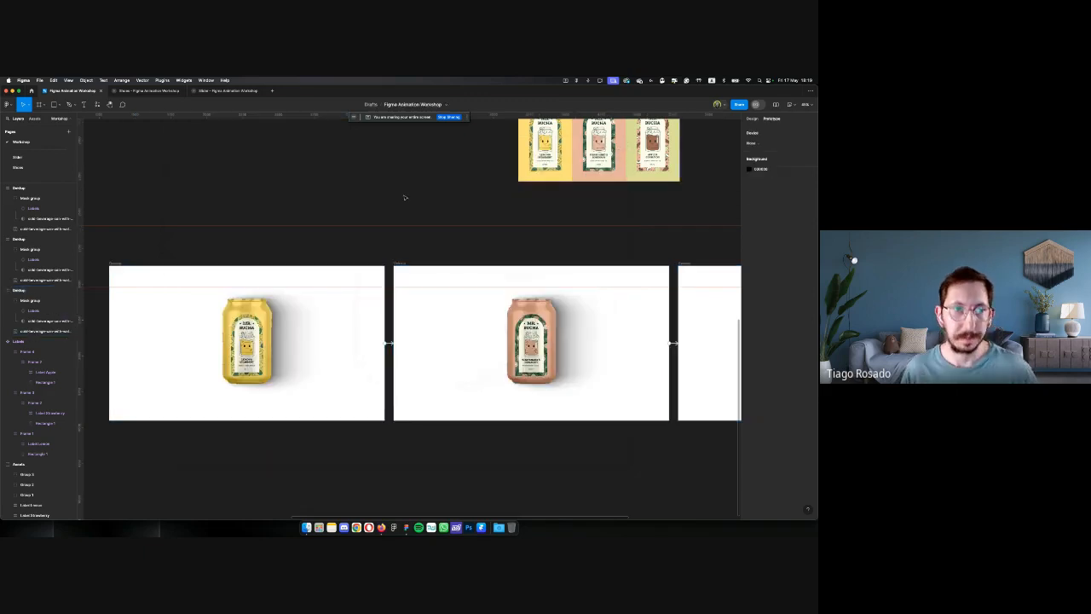
Duplicate the Lemon can frame above the original and delete the label and can from the copy, leaving a blank frame
{"action": "scroll", "coordinate": [421, 203], "scroll_direction": "left", "scroll_amount": 3}
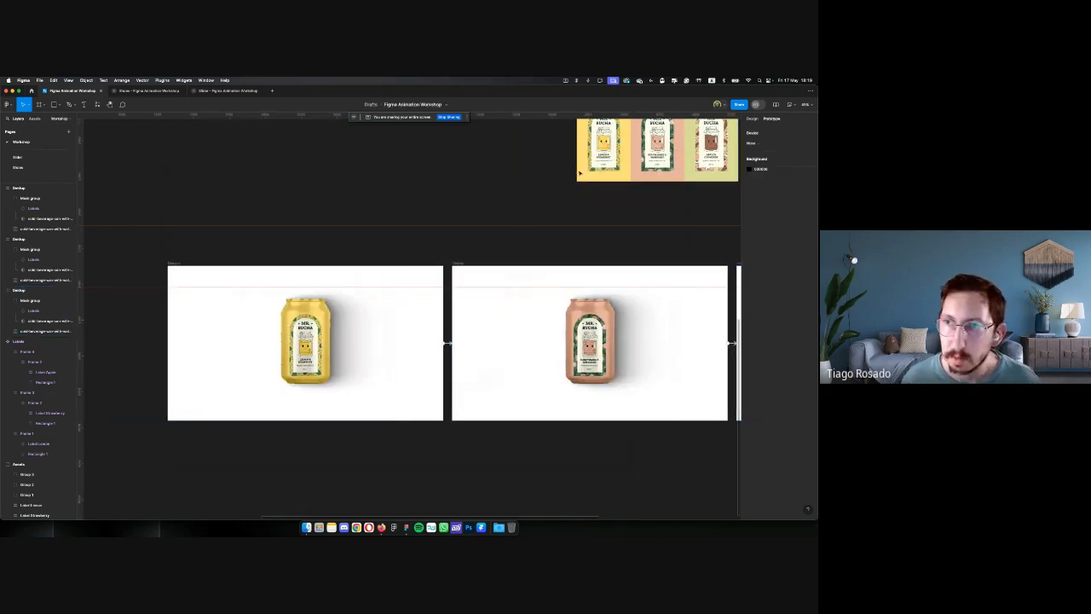
{"action": "left_click", "coordinate": [752, 118]}
{"action": "scroll", "coordinate": [473, 179], "scroll_direction": "up", "scroll_amount": 1}
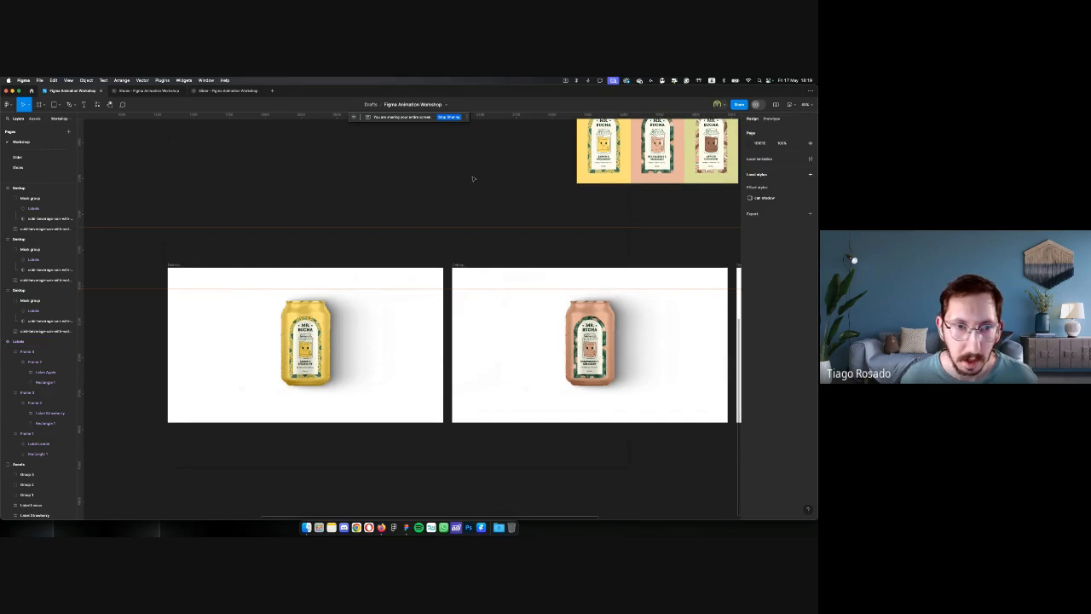
{"action": "scroll", "coordinate": [336, 194], "scroll_direction": "left", "scroll_amount": 2}
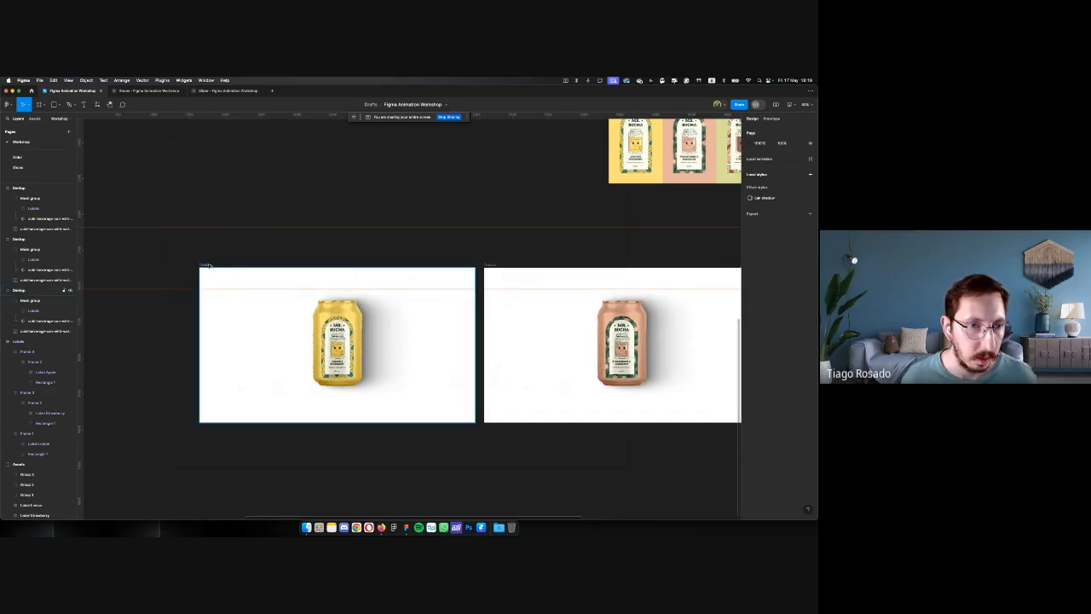
{"action": "left_click_drag", "start_coordinate": [209, 263], "coordinate": [220, 179]}
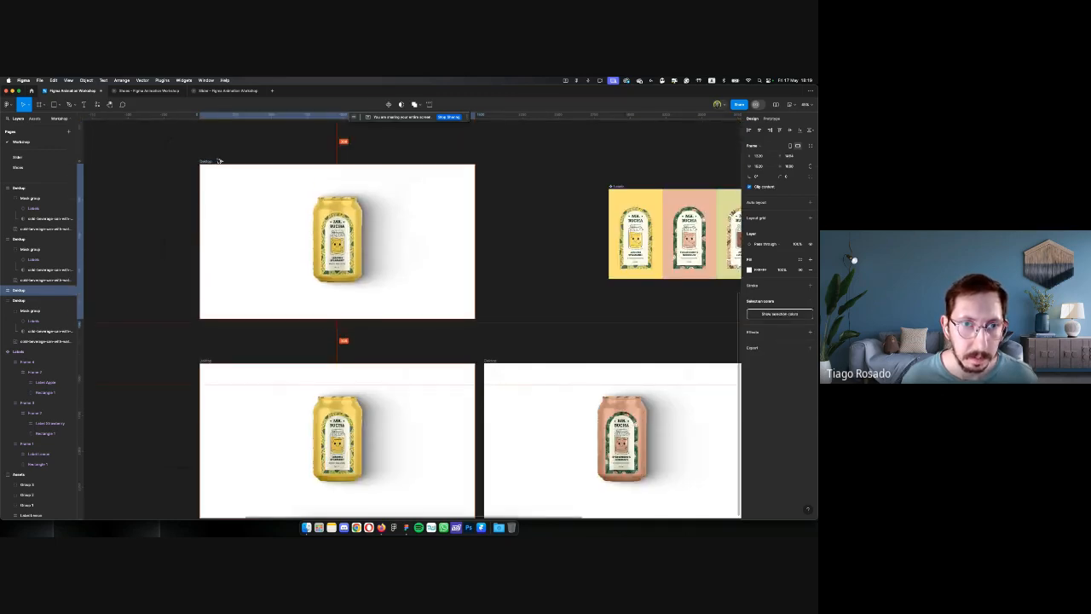
{"action": "left_click", "coordinate": [324, 213]}
{"action": "key", "text": "Delete"}
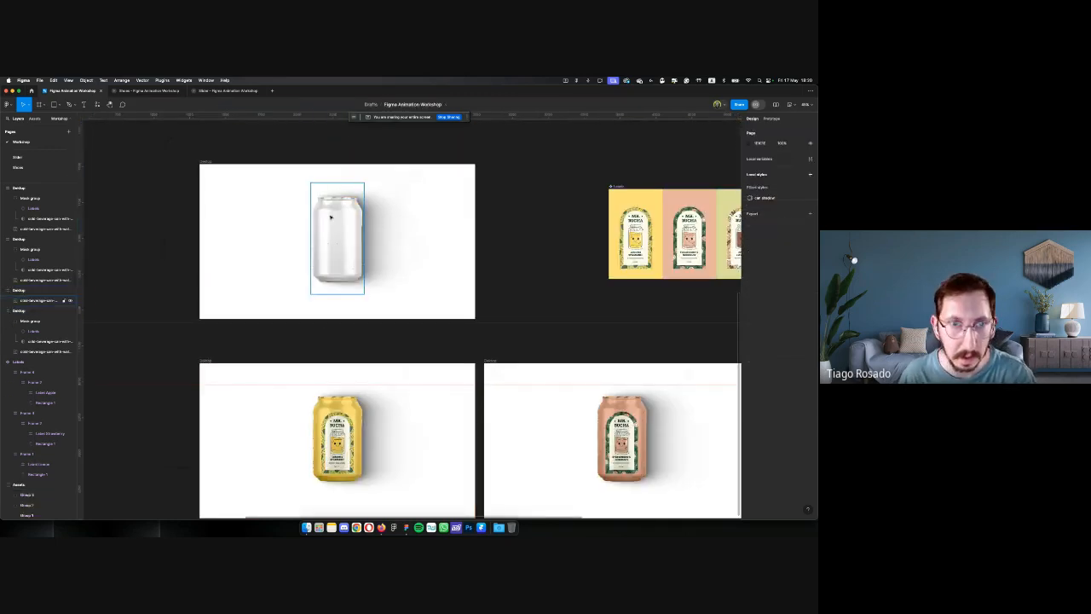
{"action": "key", "text": "Delete"}
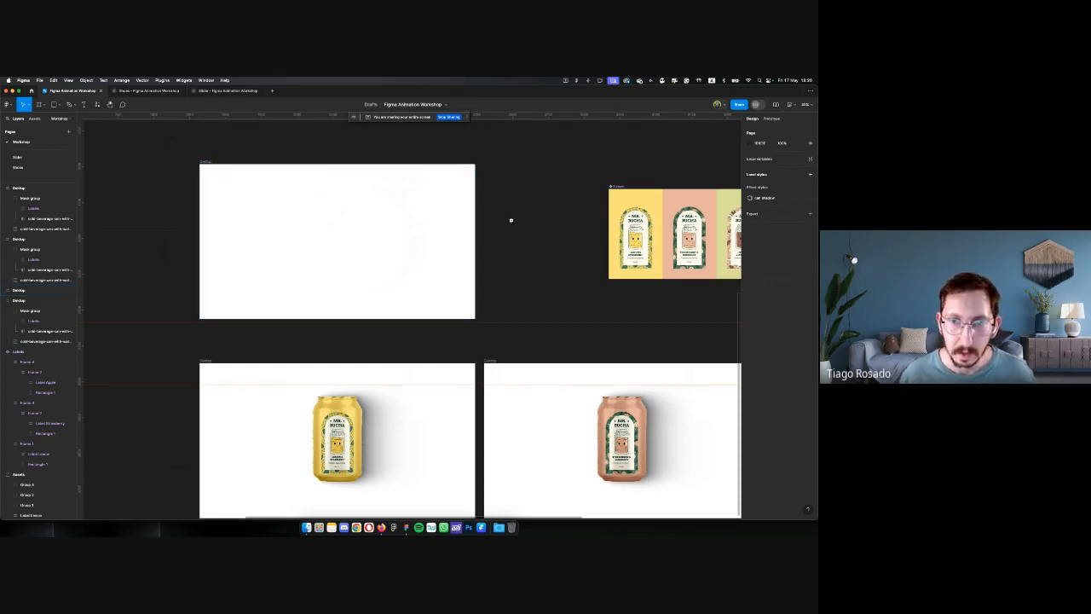
Move the three can frames further down the canvas and place the Labels component beneath the blank frame, aligned to its left edge
{"action": "scroll", "coordinate": [511, 220], "scroll_direction": "down", "scroll_amount": 5}
{"action": "left_click_drag", "start_coordinate": [328, 276], "coordinate": [658, 359]}
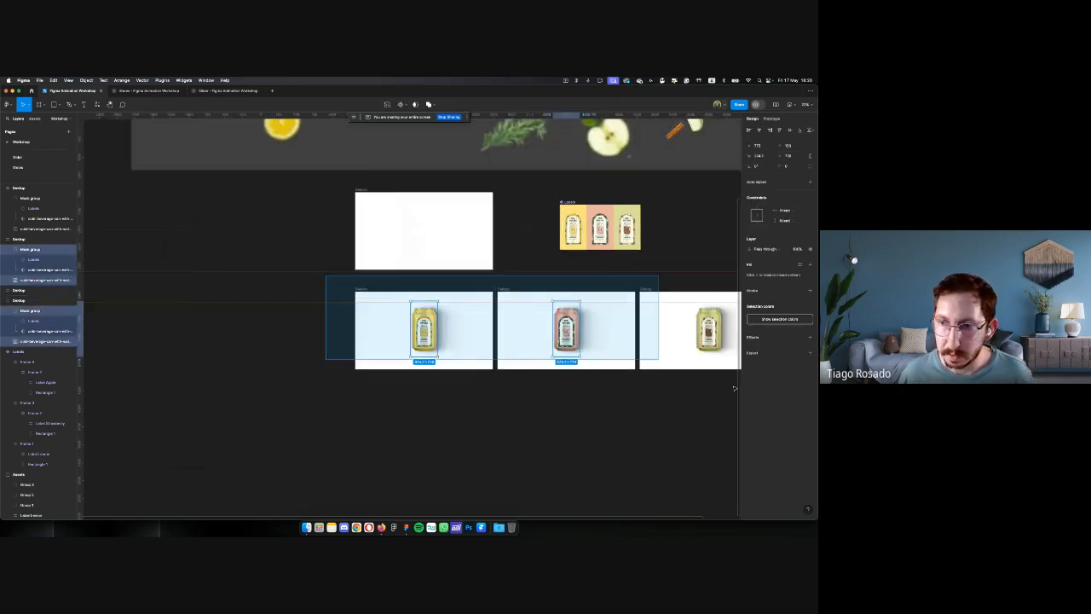
{"action": "left_click_drag", "start_coordinate": [733, 388], "coordinate": [736, 389]}
{"action": "left_click_drag", "start_coordinate": [562, 338], "coordinate": [563, 496]}
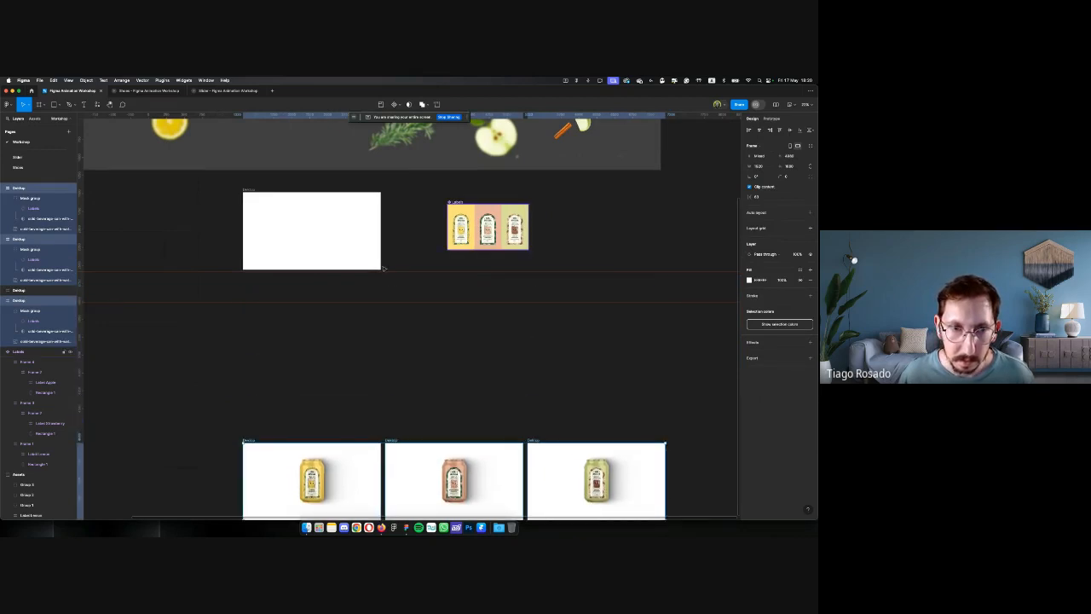
{"action": "left_click_drag", "start_coordinate": [488, 225], "coordinate": [283, 309]}
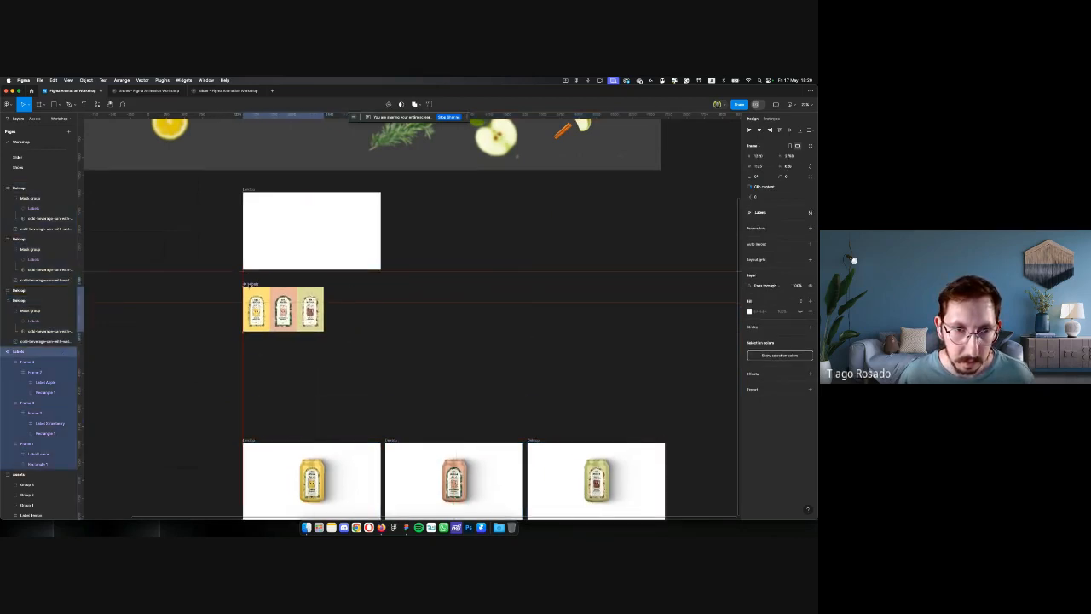
{"action": "left_click", "coordinate": [405, 270]}
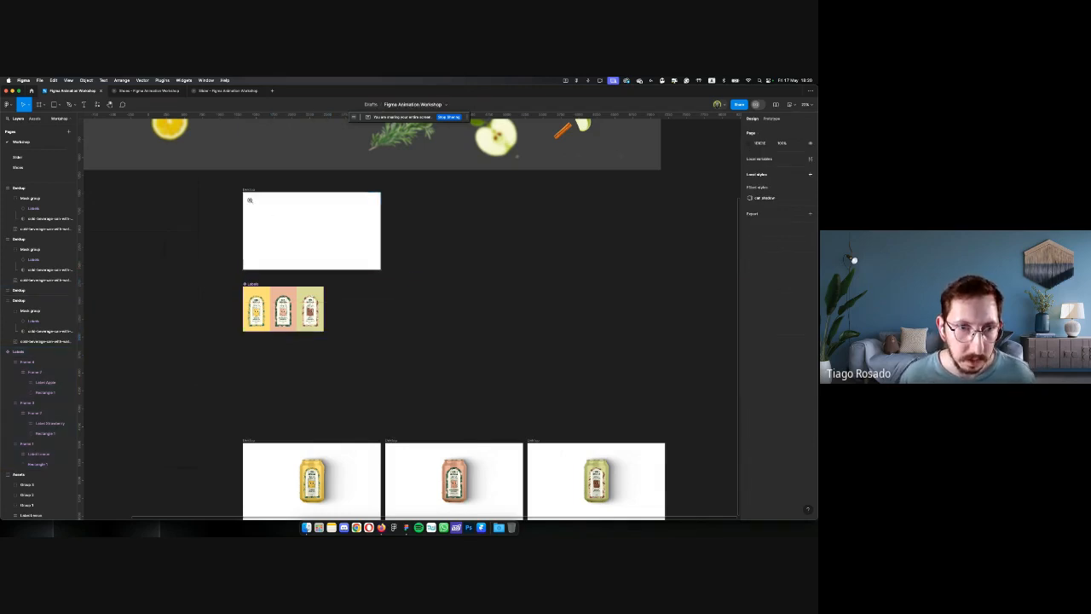
Duplicate the blank frame twice to the right to form a row of three adjoining frames
{"action": "scroll", "coordinate": [281, 219], "scroll_direction": "up", "scroll_amount": 3}
{"action": "left_click", "coordinate": [286, 222]}
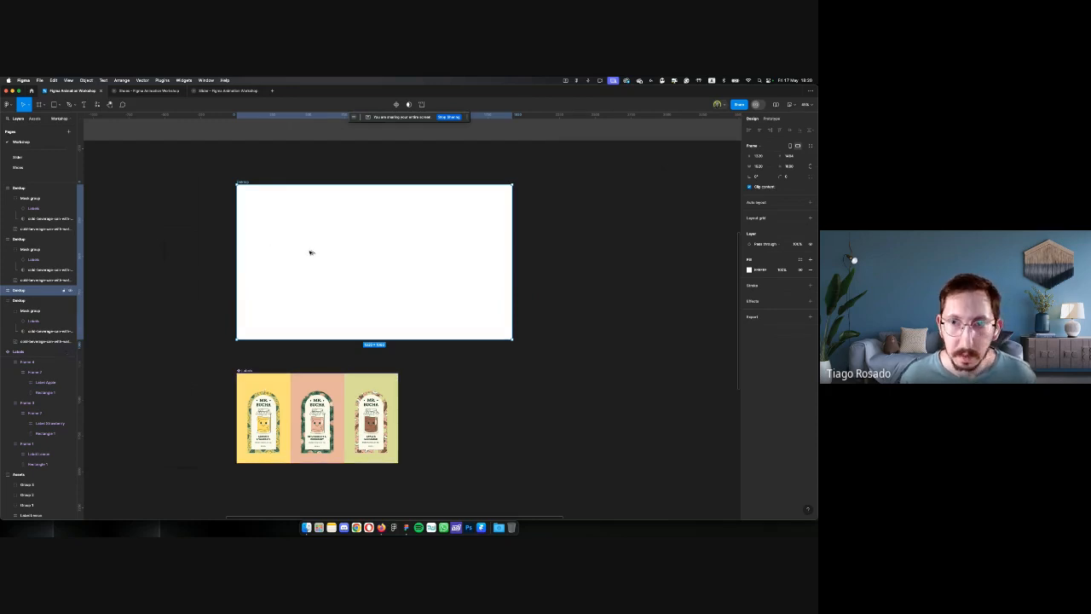
{"action": "key", "text": "super+d"}
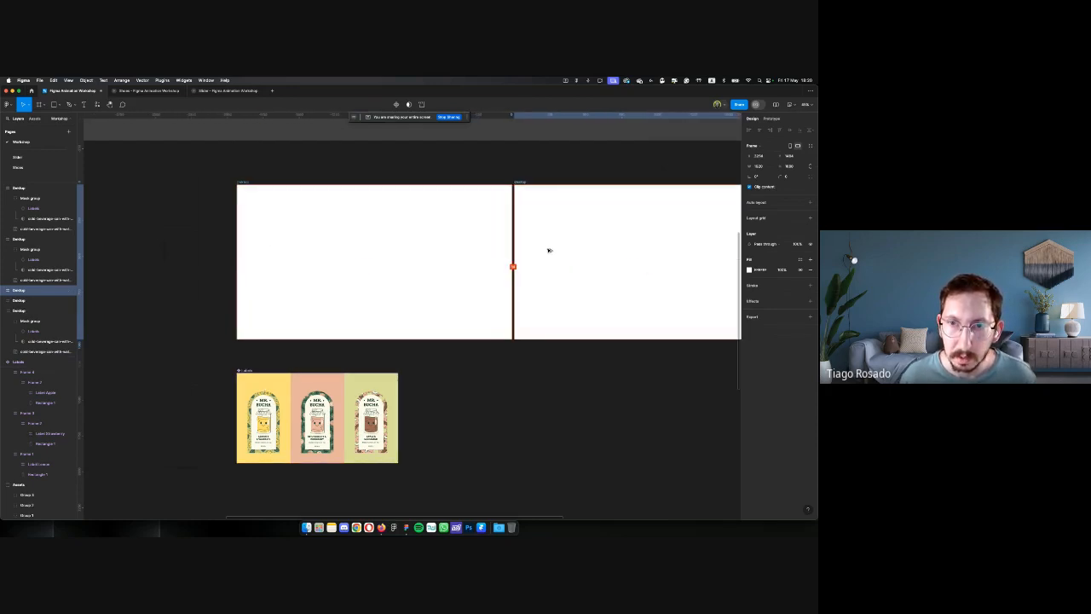
{"action": "scroll", "coordinate": [516, 239], "scroll_direction": "right", "scroll_amount": 5}
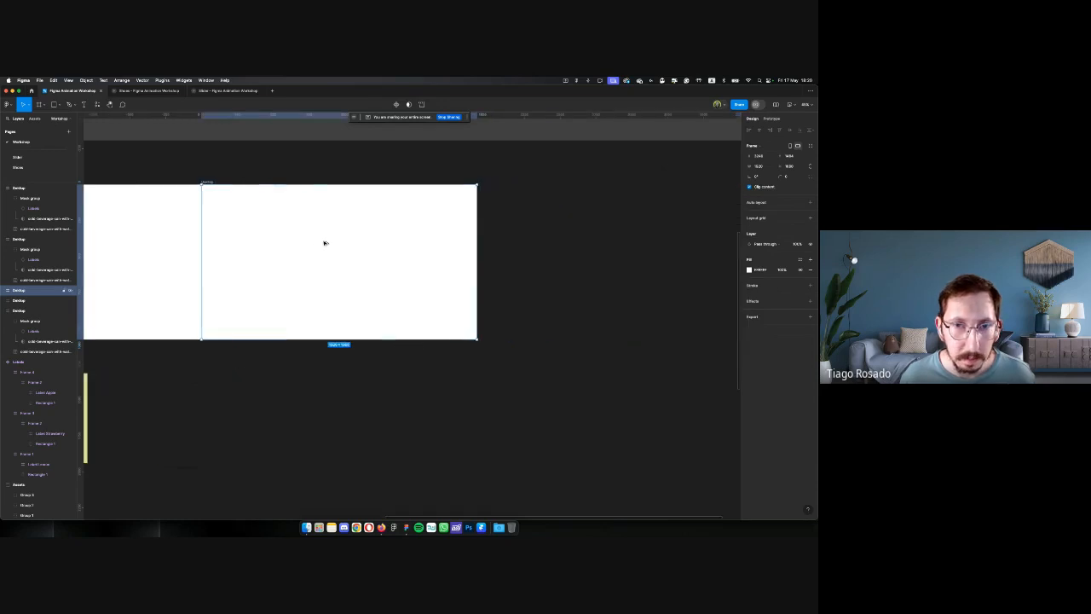
{"action": "left_click_drag", "start_coordinate": [324, 243], "coordinate": [571, 247]}
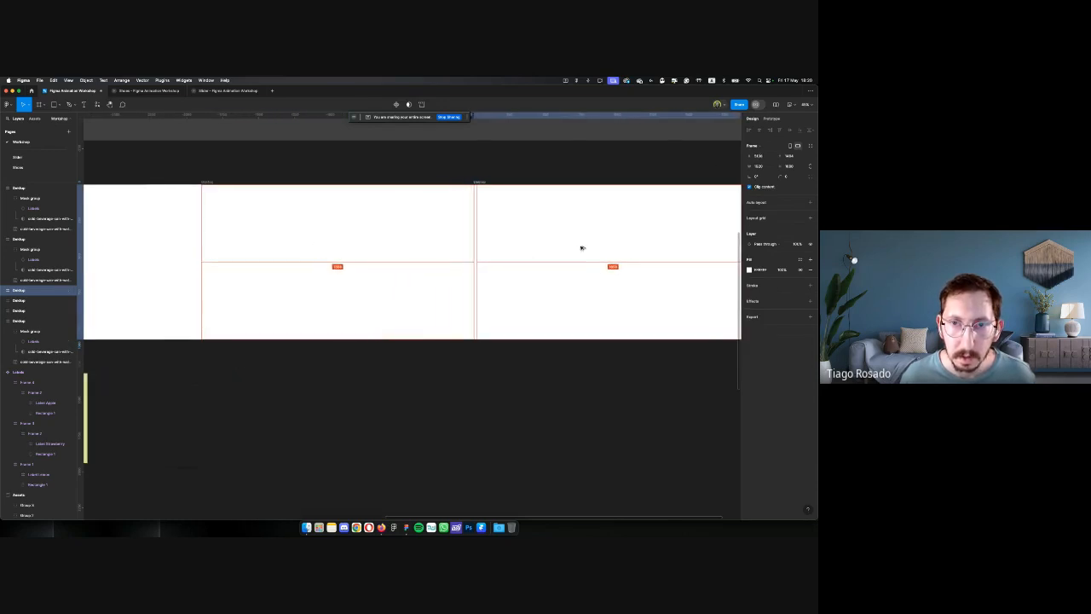
{"action": "scroll", "coordinate": [530, 239], "scroll_direction": "left", "scroll_amount": 5}
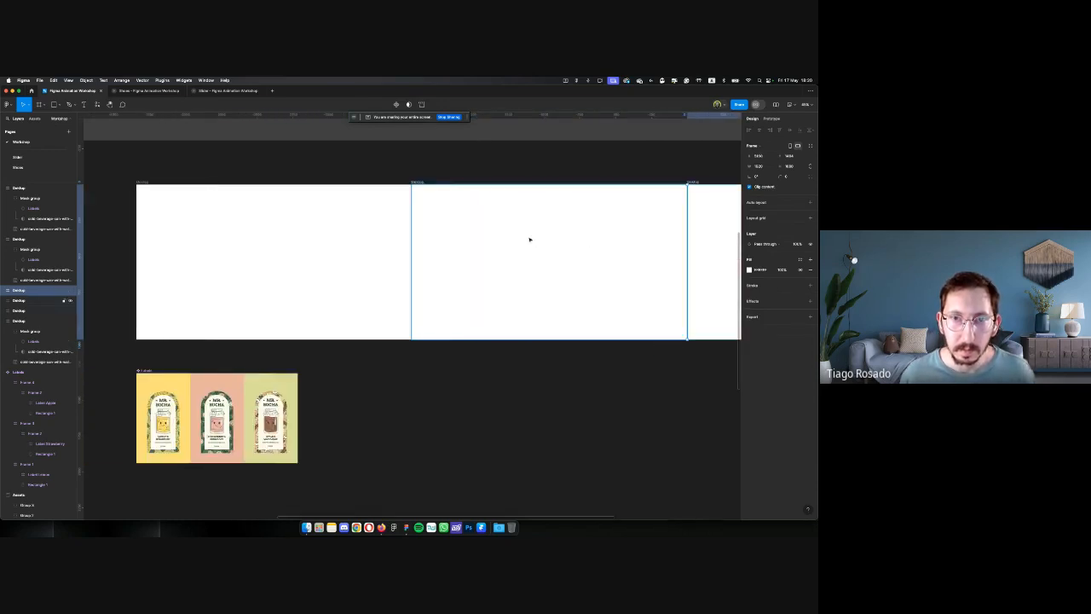
Fill the first blank frame with the yellow sampled from the Lemon label background, lightened to a pale cream yellow
{"action": "left_click", "coordinate": [317, 239]}
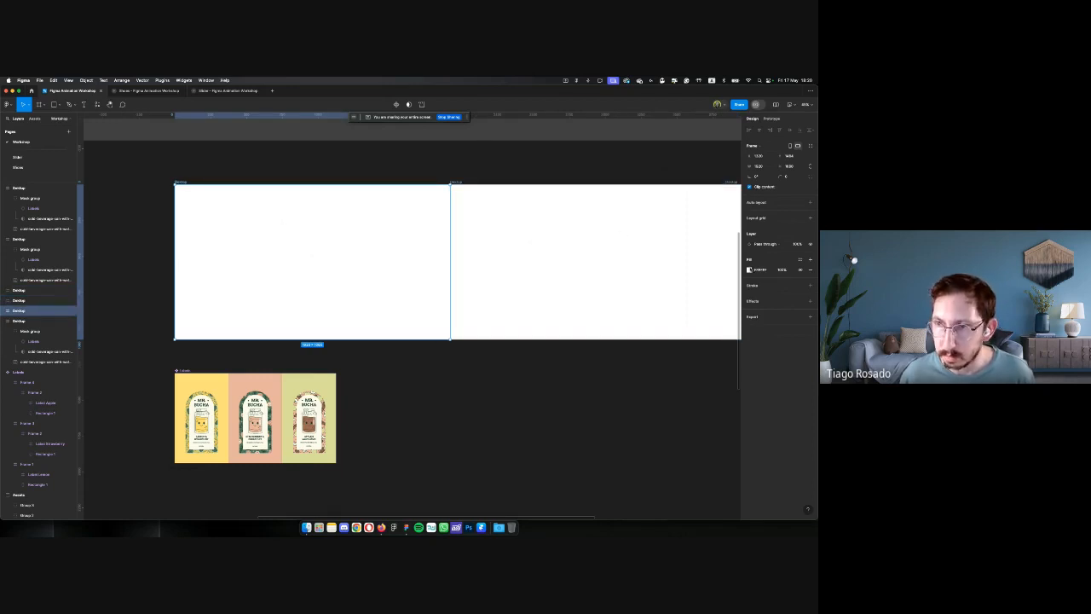
{"action": "left_click", "coordinate": [749, 269]}
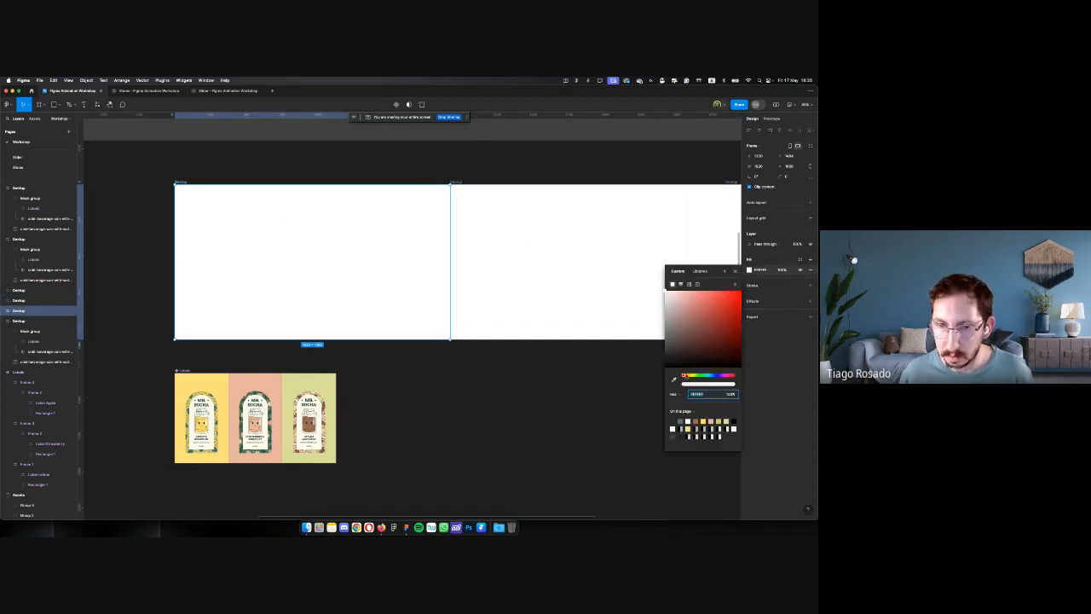
{"action": "left_click", "coordinate": [672, 381]}
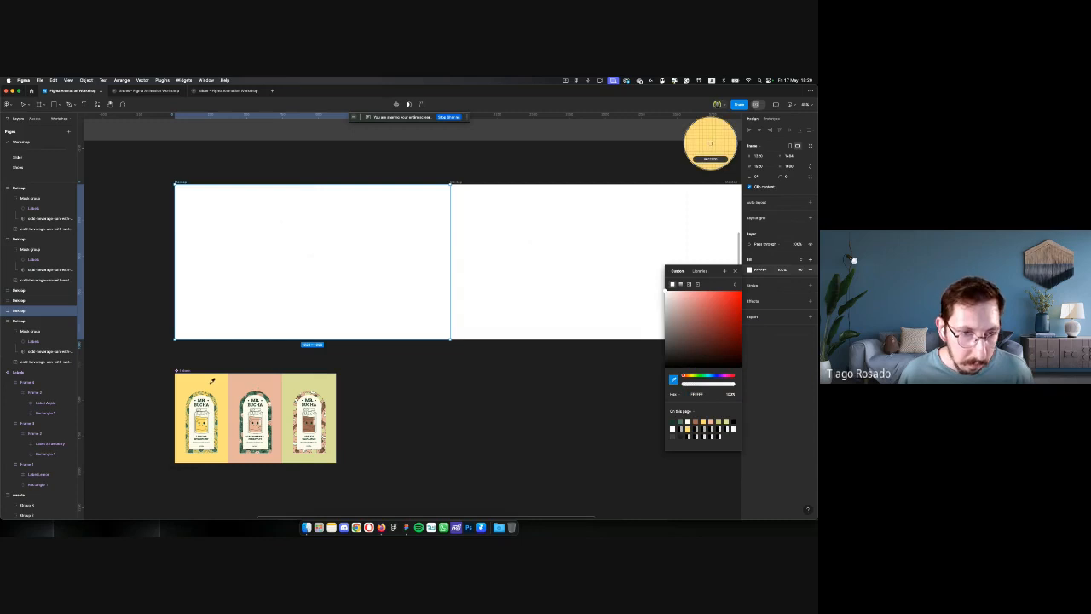
{"action": "left_click", "coordinate": [309, 374]}
{"action": "left_click", "coordinate": [683, 290]}
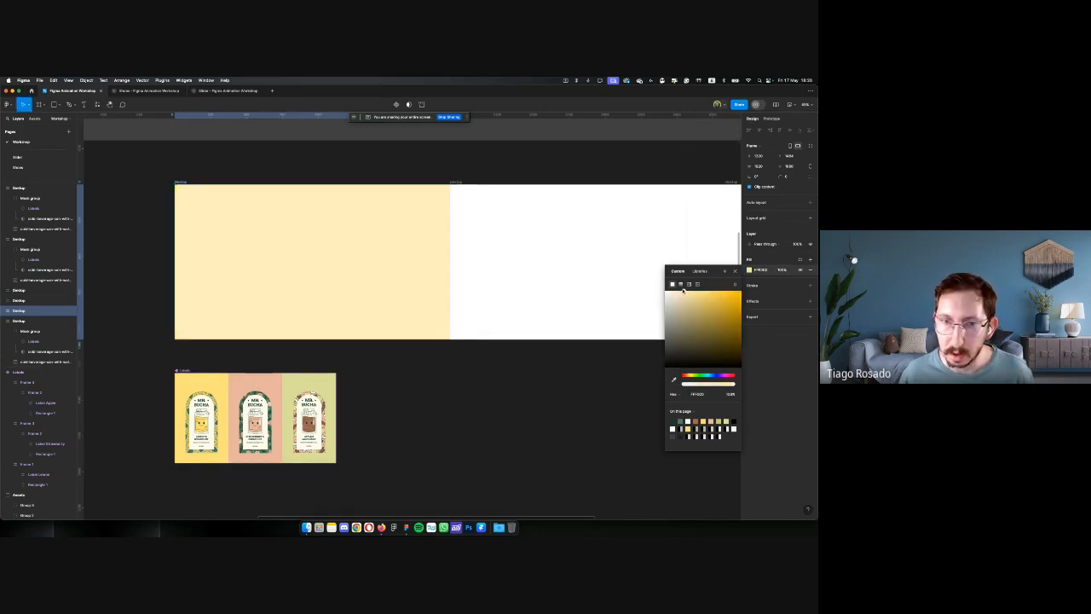
{"action": "left_click_drag", "start_coordinate": [683, 289], "coordinate": [681, 288]}
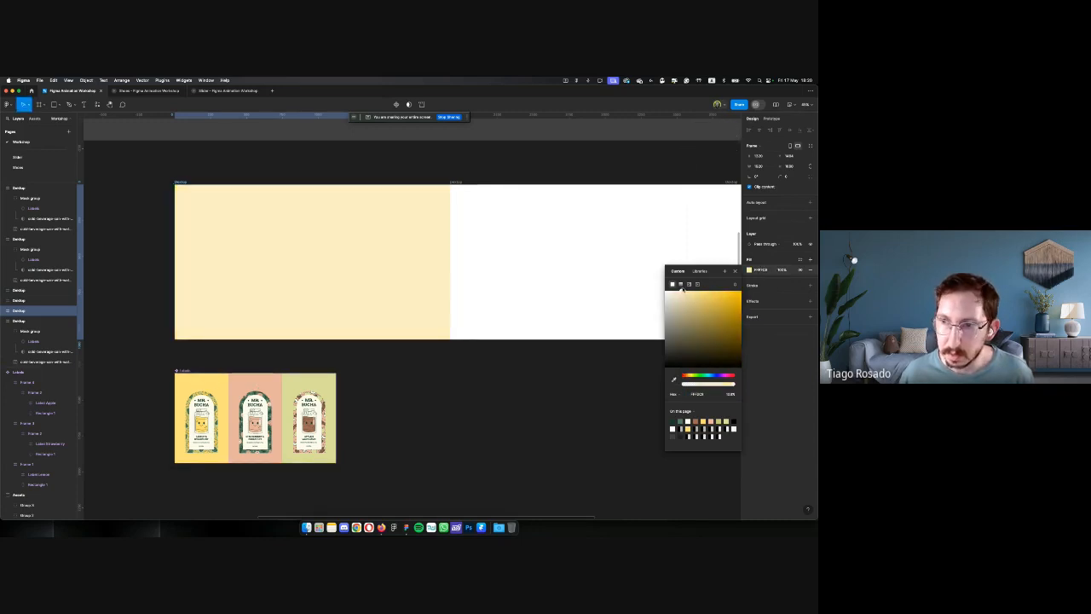
Fill the middle blank frame with the pink sampled from the Strawberry label background, lightened and shifted slightly towards red
{"action": "left_click", "coordinate": [580, 246]}
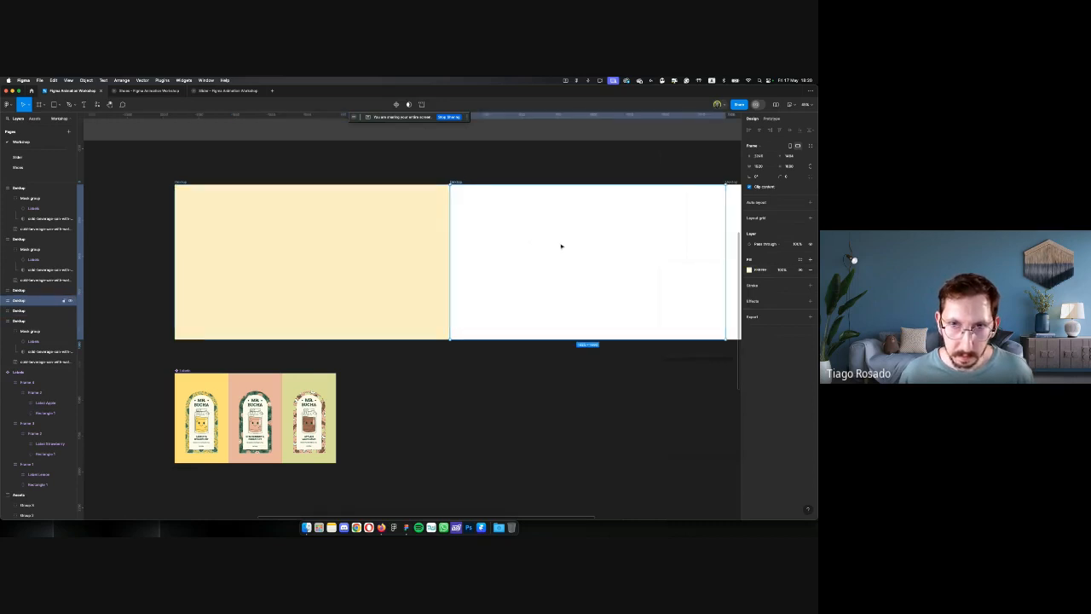
{"action": "left_click", "coordinate": [750, 271]}
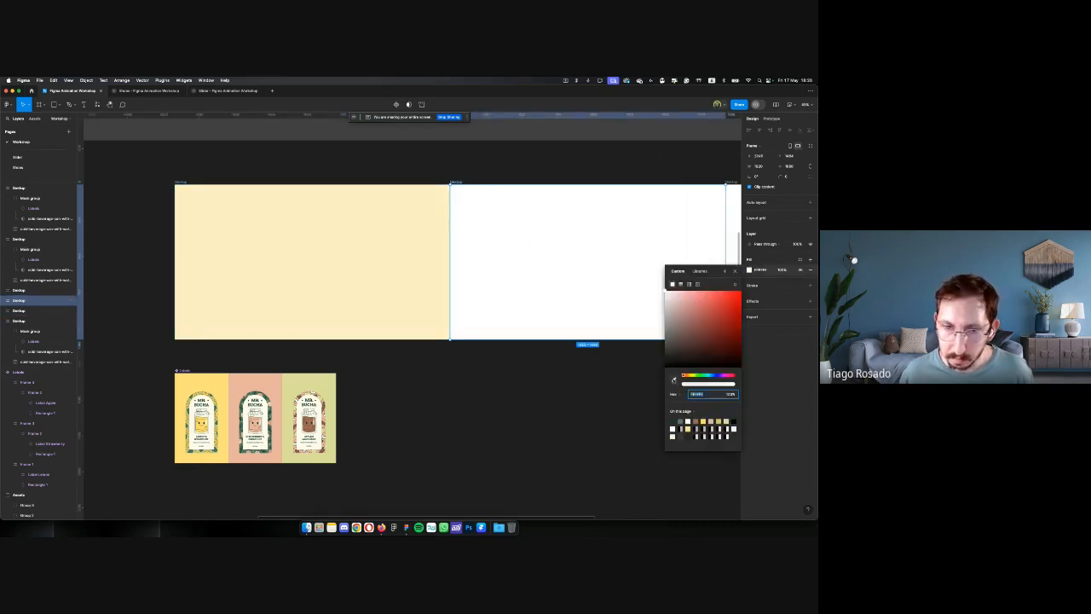
{"action": "left_click", "coordinate": [674, 380]}
{"action": "left_click", "coordinate": [274, 383]}
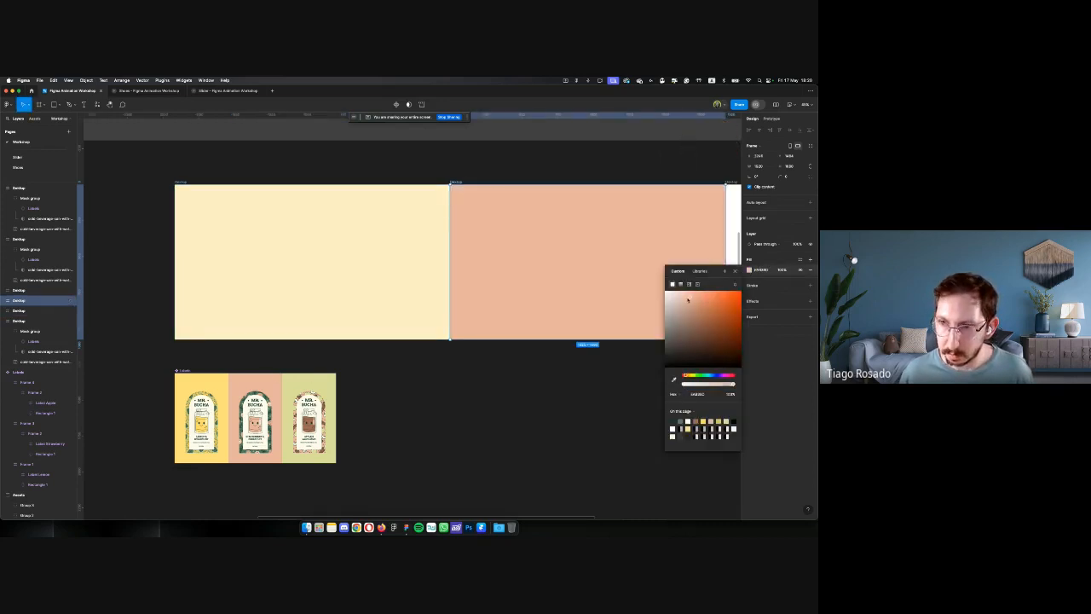
{"action": "left_click_drag", "start_coordinate": [688, 300], "coordinate": [685, 292]}
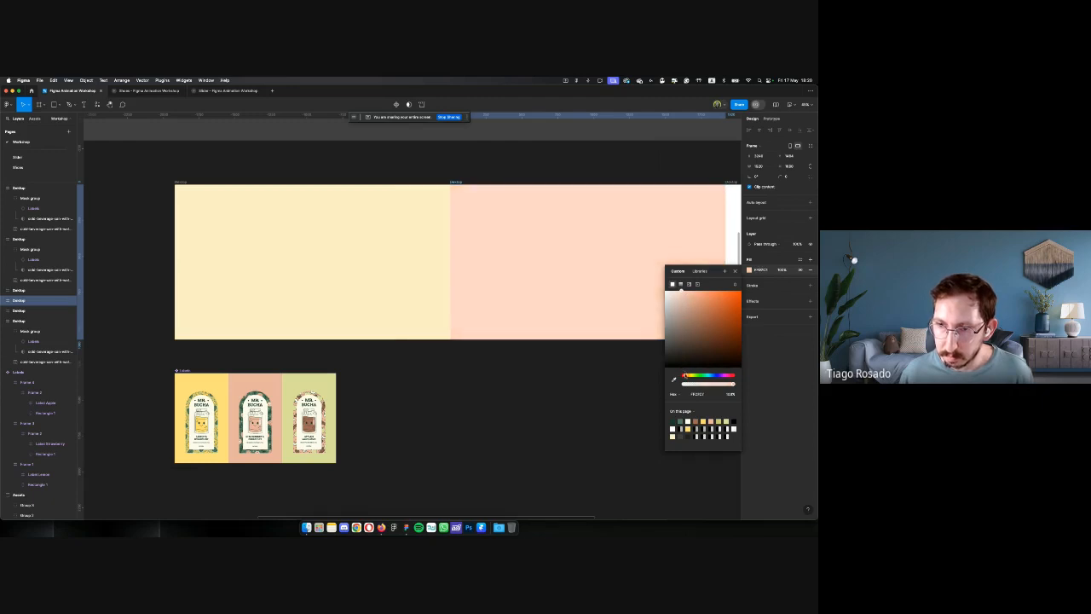
{"action": "left_click_drag", "start_coordinate": [684, 376], "coordinate": [683, 376]}
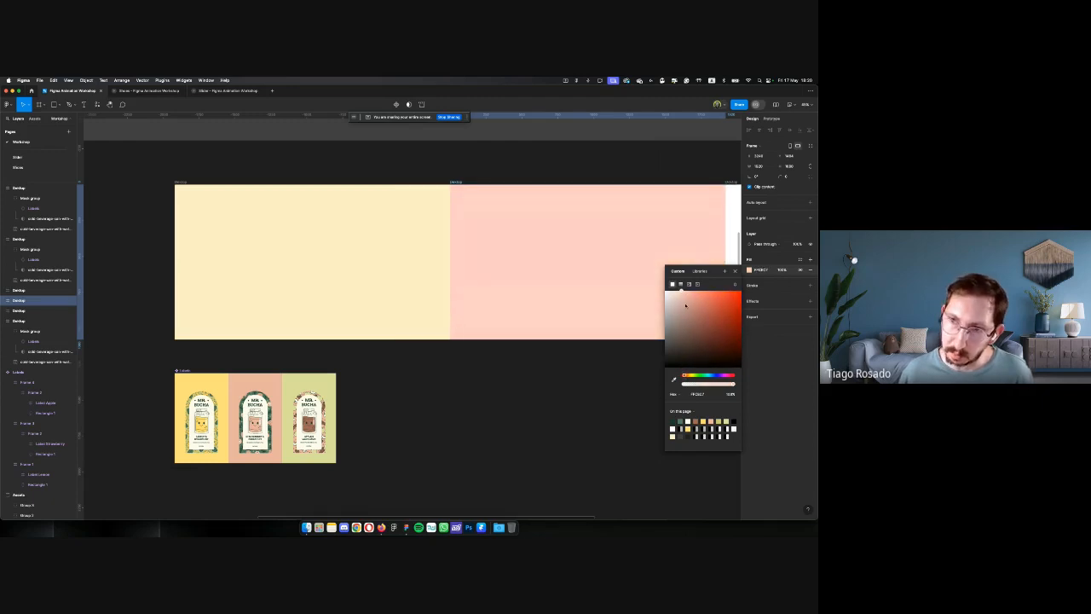
{"action": "left_click", "coordinate": [734, 271]}
Fill the third blank frame with the green sampled from the Apple label background, lightened to a pale yellow-green
{"action": "scroll", "coordinate": [560, 295], "scroll_direction": "right", "scroll_amount": 5}
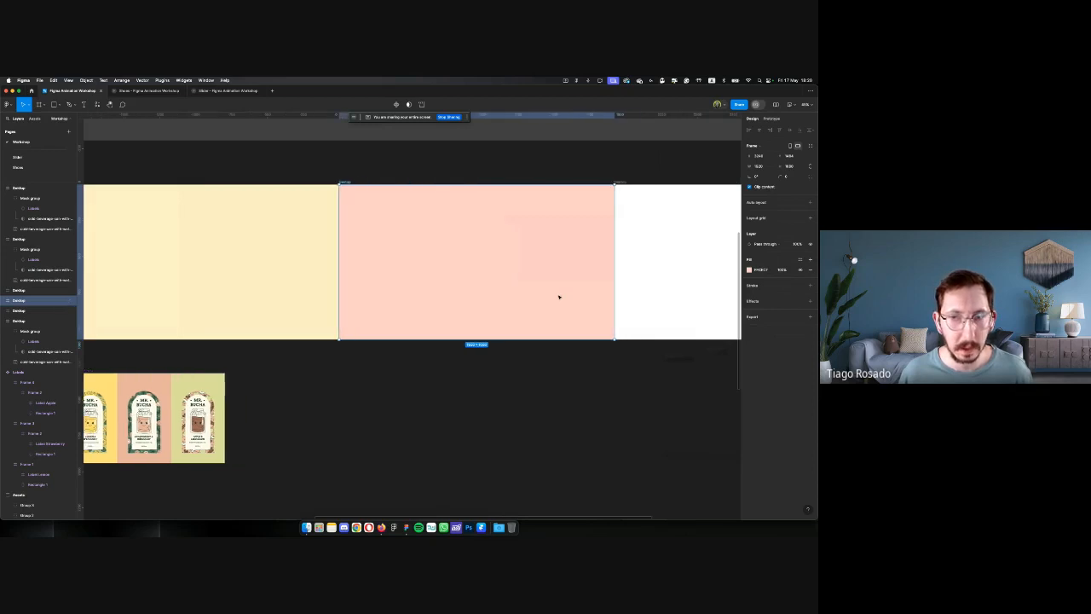
{"action": "left_click", "coordinate": [664, 245]}
{"action": "left_click", "coordinate": [750, 270]}
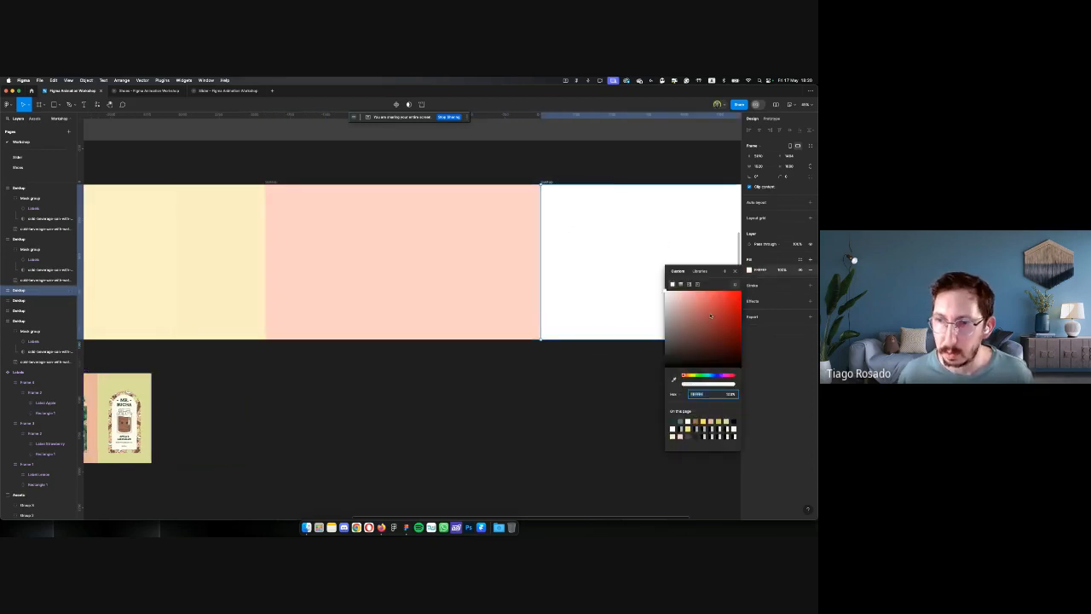
{"action": "left_click", "coordinate": [673, 378]}
{"action": "left_click", "coordinate": [145, 378]}
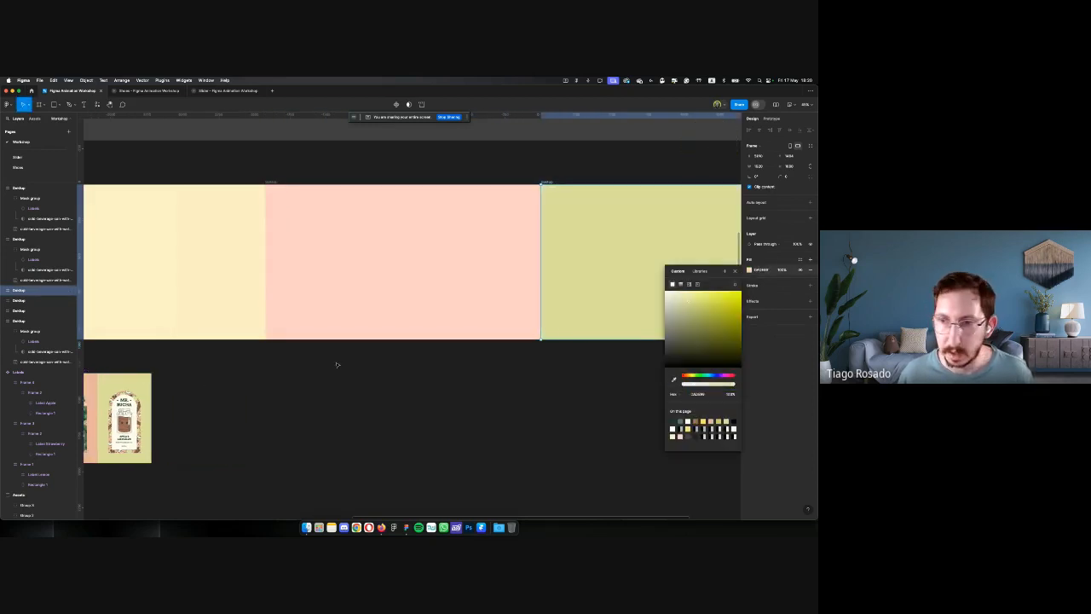
{"action": "left_click_drag", "start_coordinate": [689, 299], "coordinate": [681, 292]}
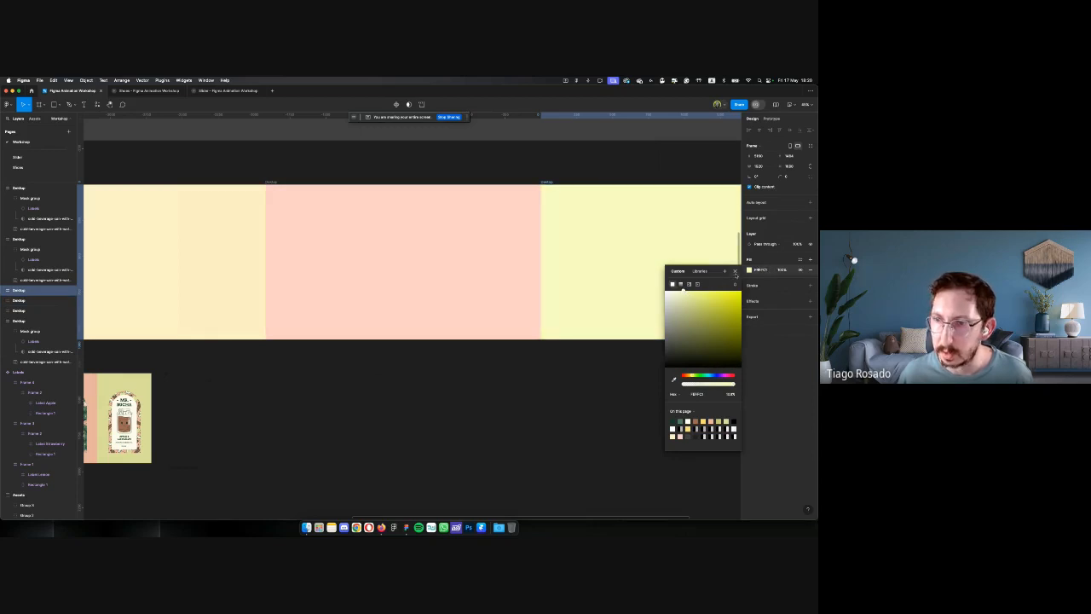
{"action": "left_click", "coordinate": [614, 356]}
Turn the three coloured frames into a single component and name it Background
{"action": "scroll", "coordinate": [530, 361], "scroll_direction": "down", "scroll_amount": 4}
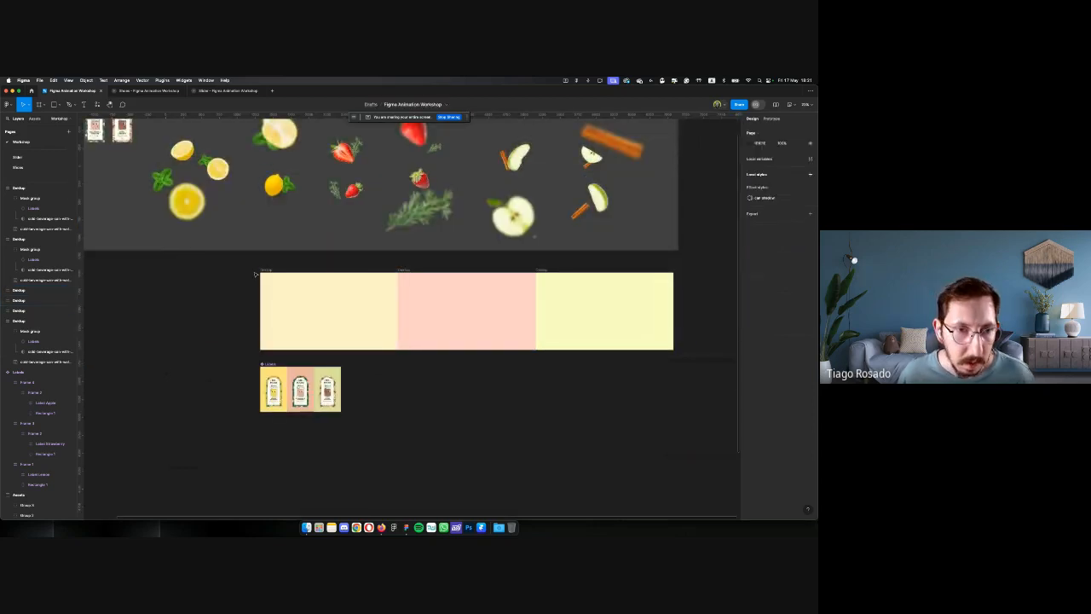
{"action": "left_click_drag", "start_coordinate": [253, 268], "coordinate": [687, 351]}
{"action": "right_click", "coordinate": [334, 308]}
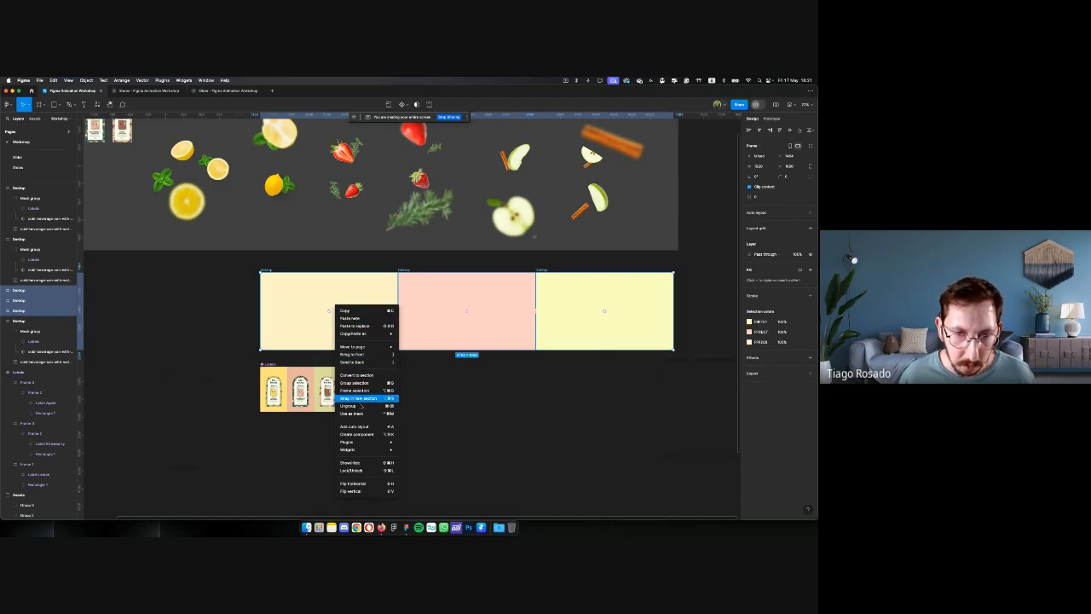
{"action": "left_click", "coordinate": [358, 434]}
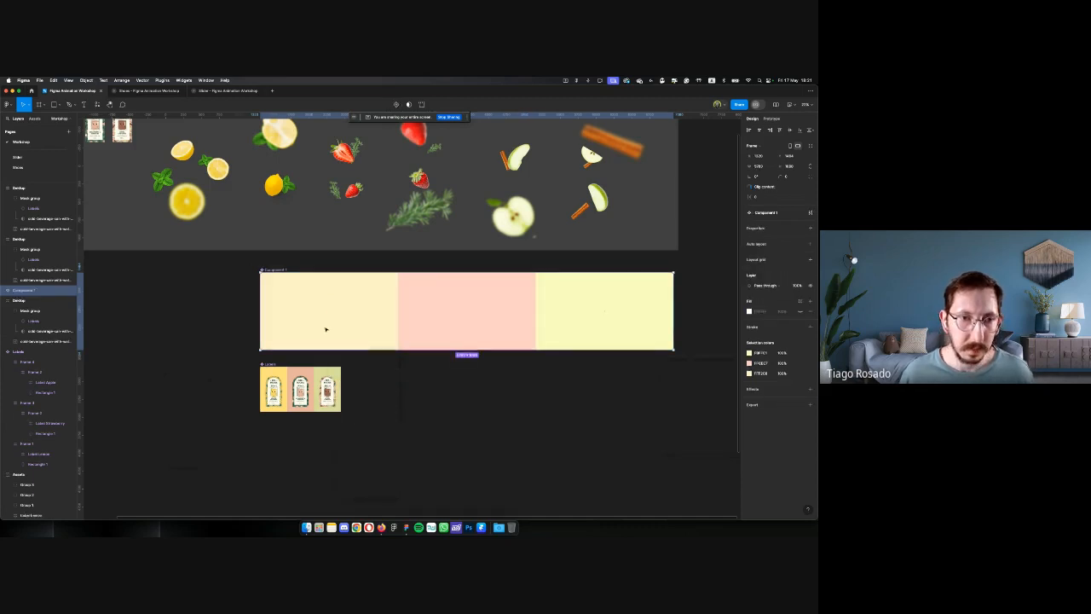
{"action": "double_click", "coordinate": [284, 270]}
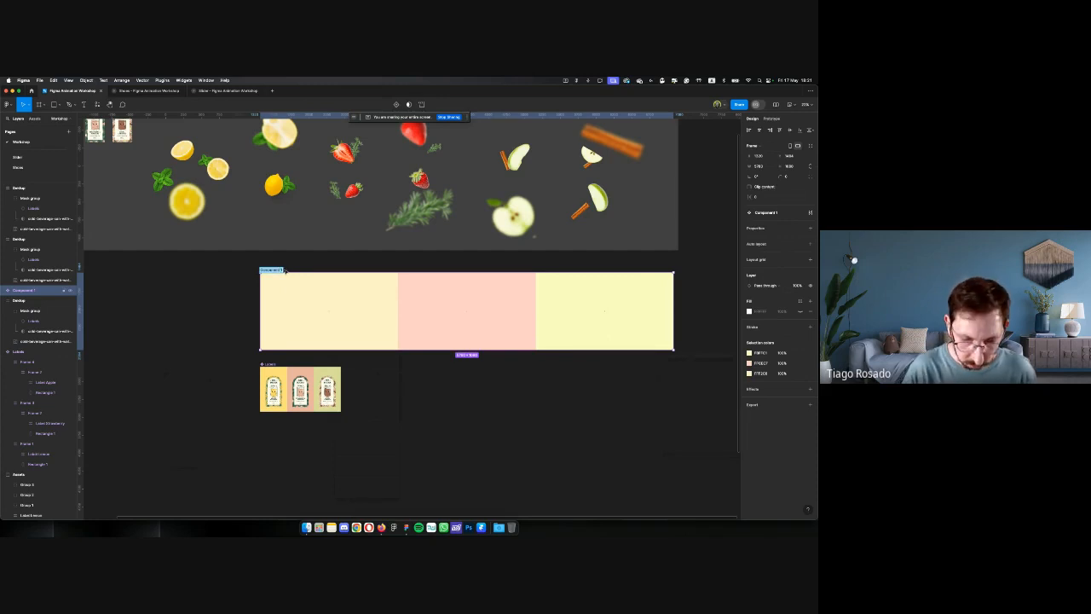
{"action": "type", "text": "Background"}
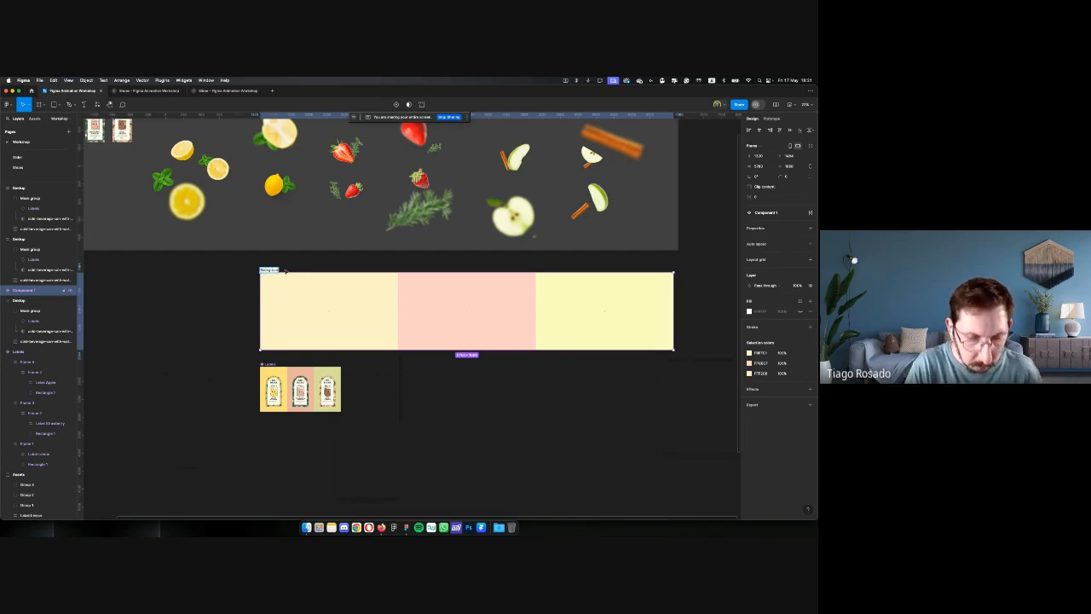
{"action": "key", "text": "Return"}
Place a Background instance in the Lemon can frame, aligned left and vertically centred, and send it behind the can
{"action": "scroll", "coordinate": [285, 270], "scroll_direction": "down", "scroll_amount": 5}
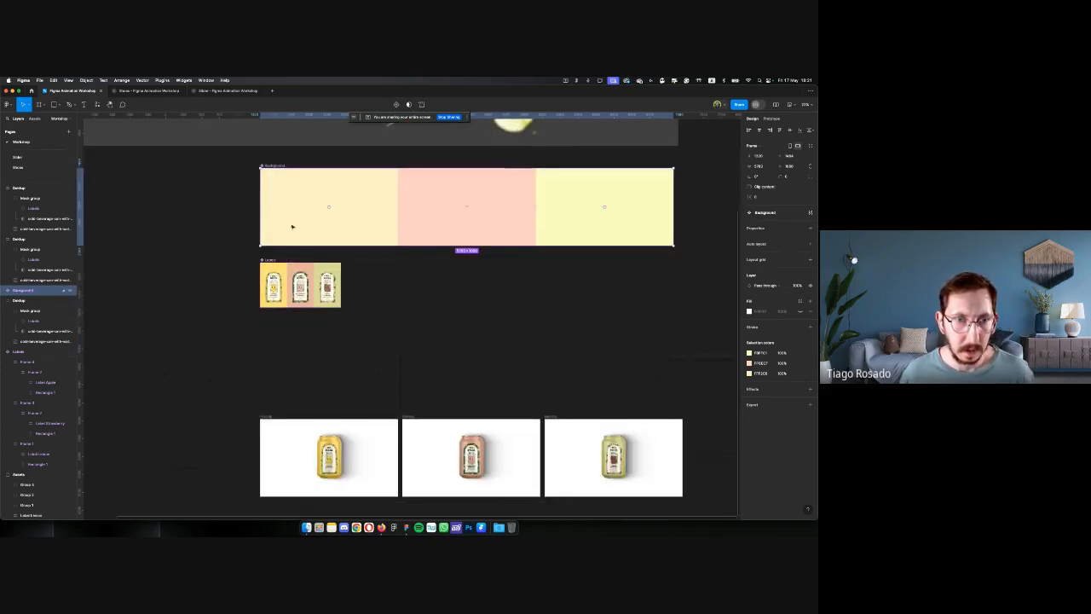
{"action": "left_click_drag", "start_coordinate": [292, 206], "coordinate": [294, 439]}
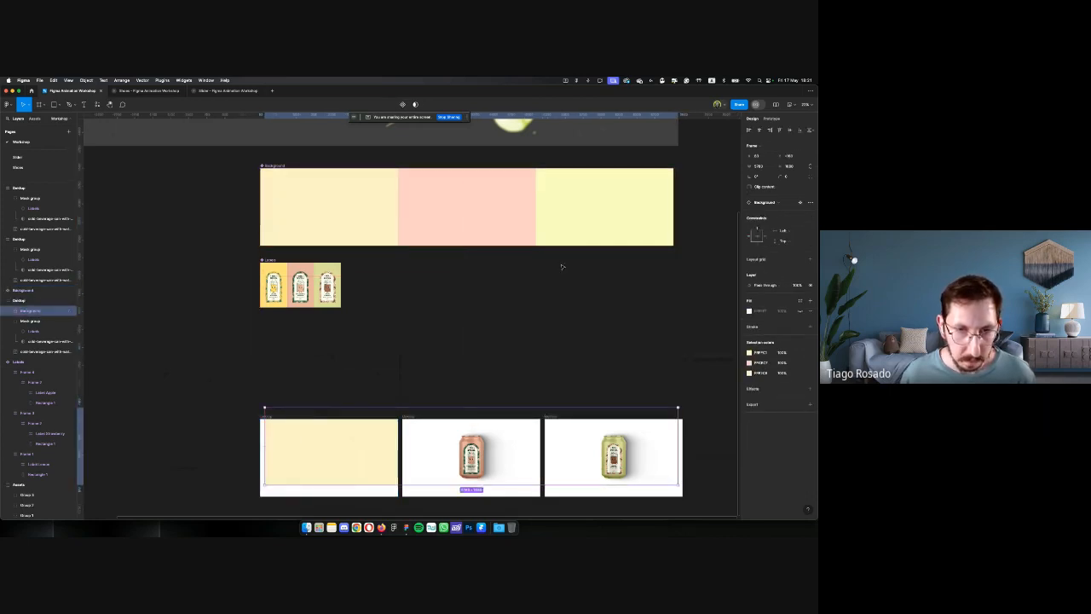
{"action": "left_click", "coordinate": [749, 129]}
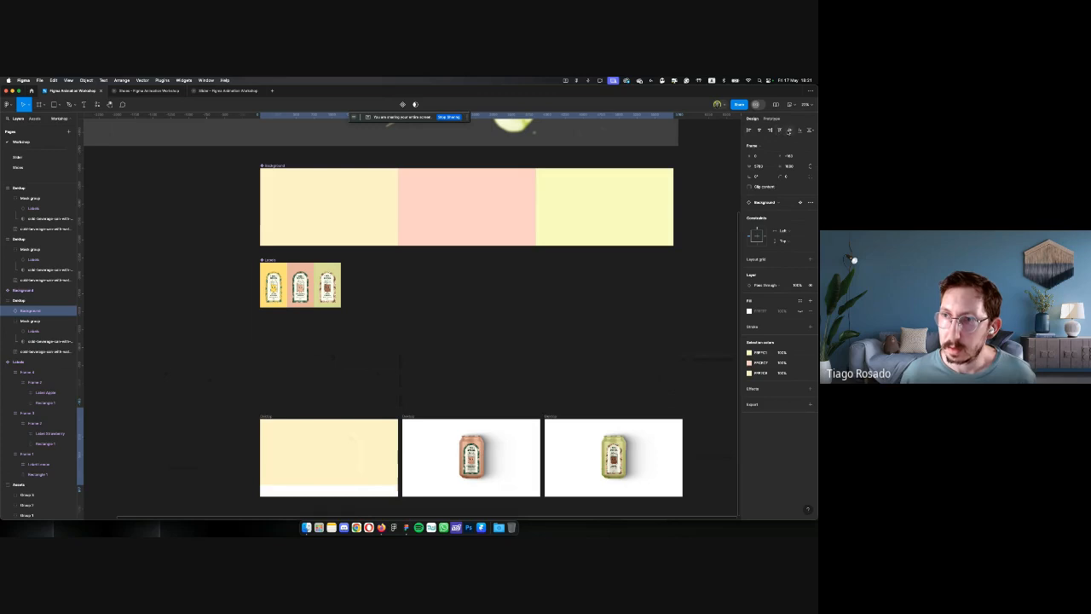
{"action": "left_click", "coordinate": [789, 129]}
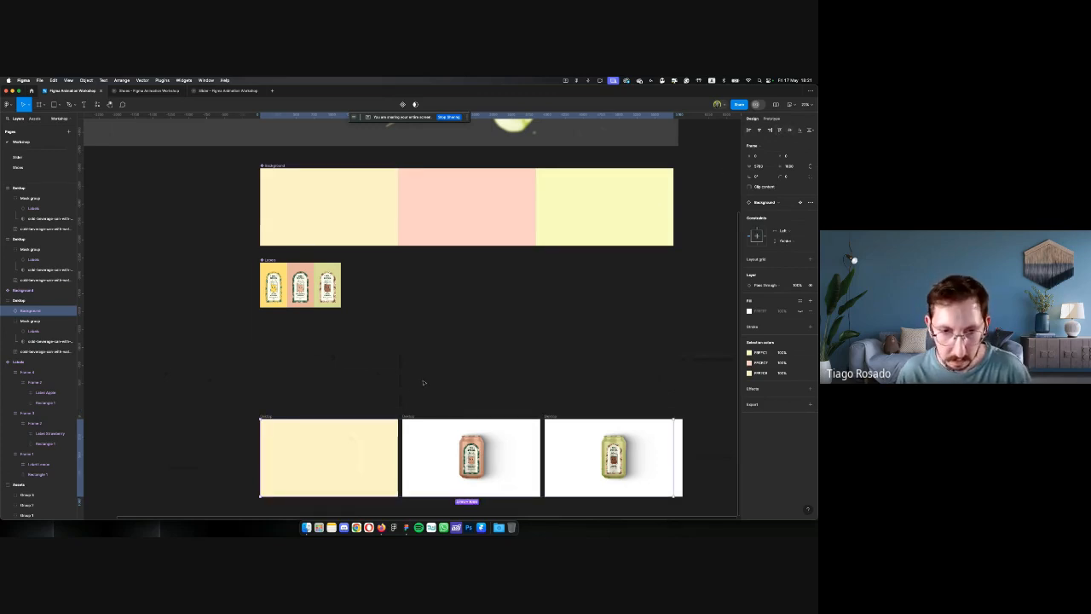
{"action": "key", "text": "bracketleft"}
{"action": "scroll", "coordinate": [349, 361], "scroll_direction": "down", "scroll_amount": 3}
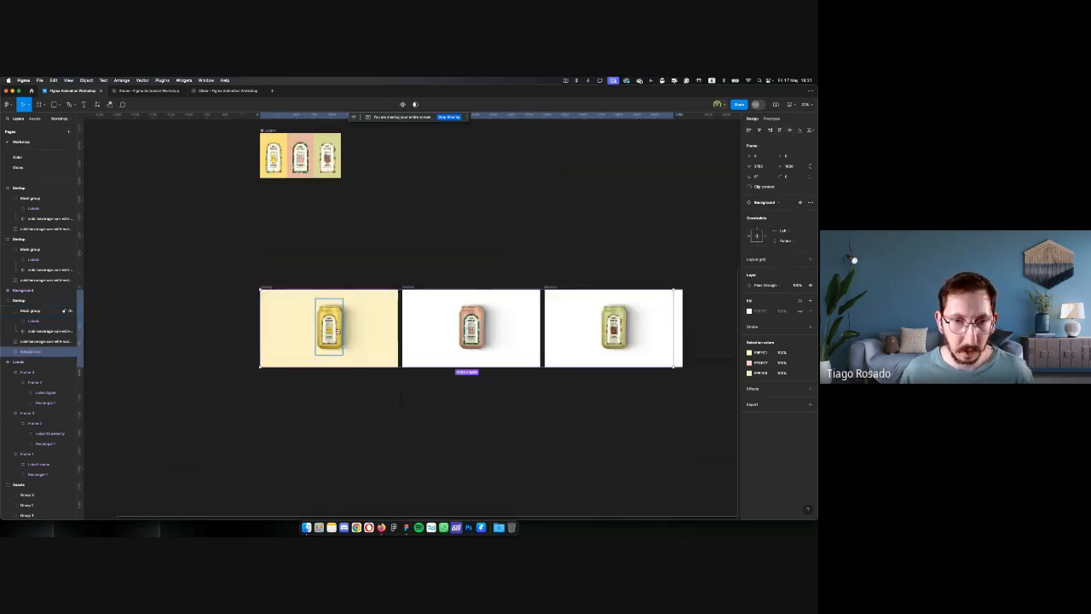
Turn off clip content for the yellow can's frame to examine the overflowing background, and turn it back on
{"action": "scroll", "coordinate": [348, 360], "scroll_direction": "up", "scroll_amount": 3}
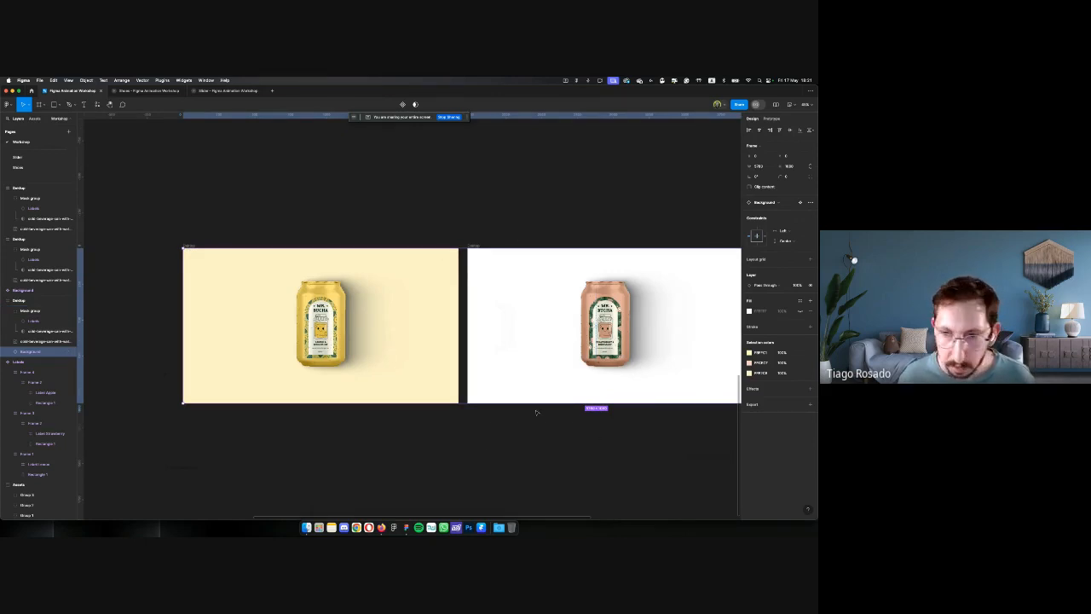
{"action": "scroll", "coordinate": [536, 413], "scroll_direction": "right", "scroll_amount": 3}
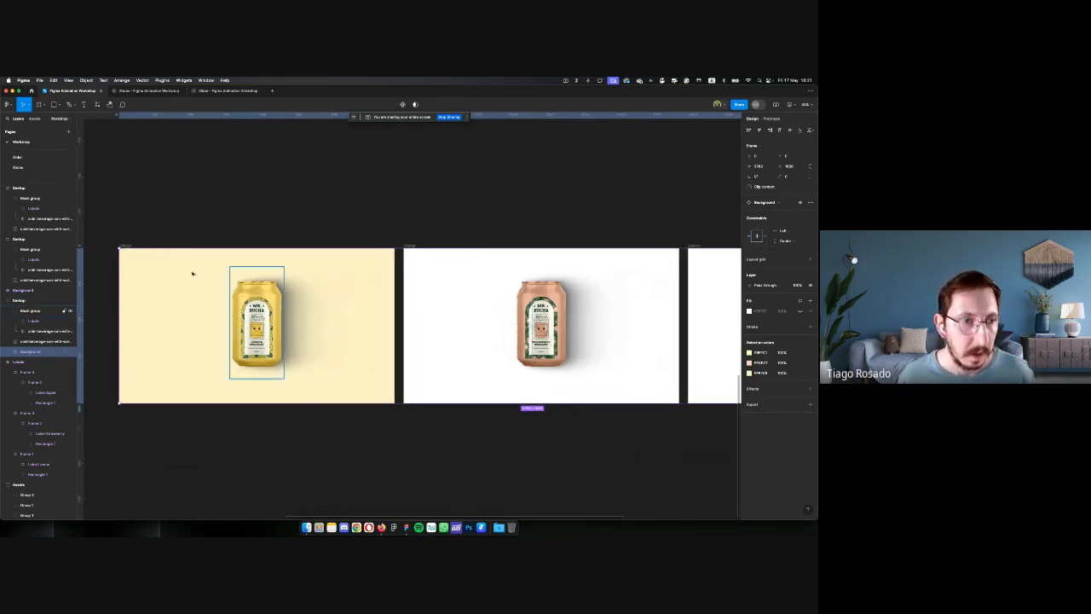
{"action": "left_click", "coordinate": [130, 245]}
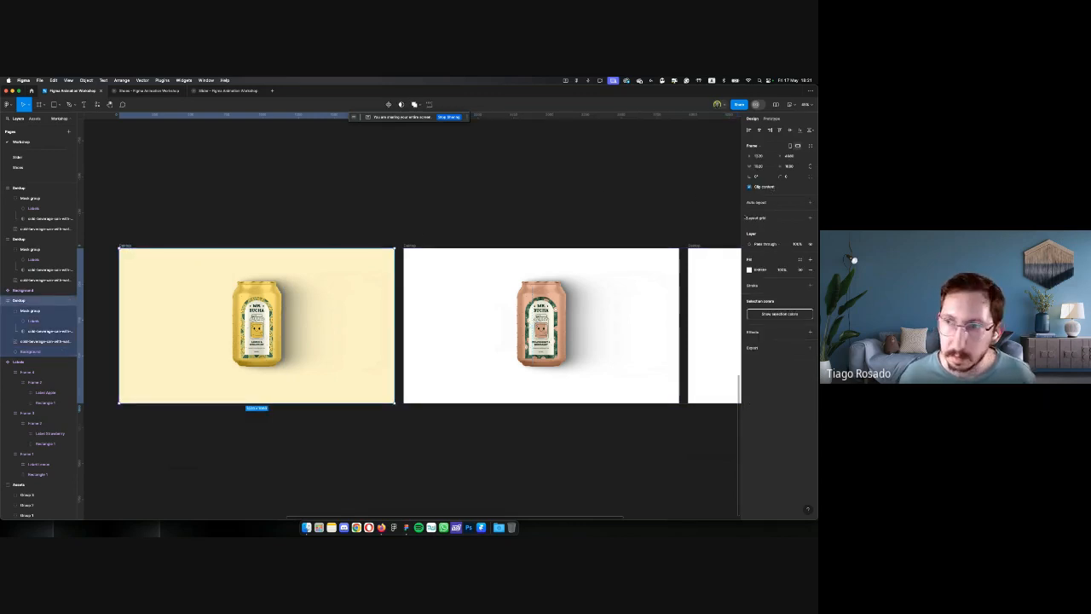
{"action": "left_click", "coordinate": [749, 187]}
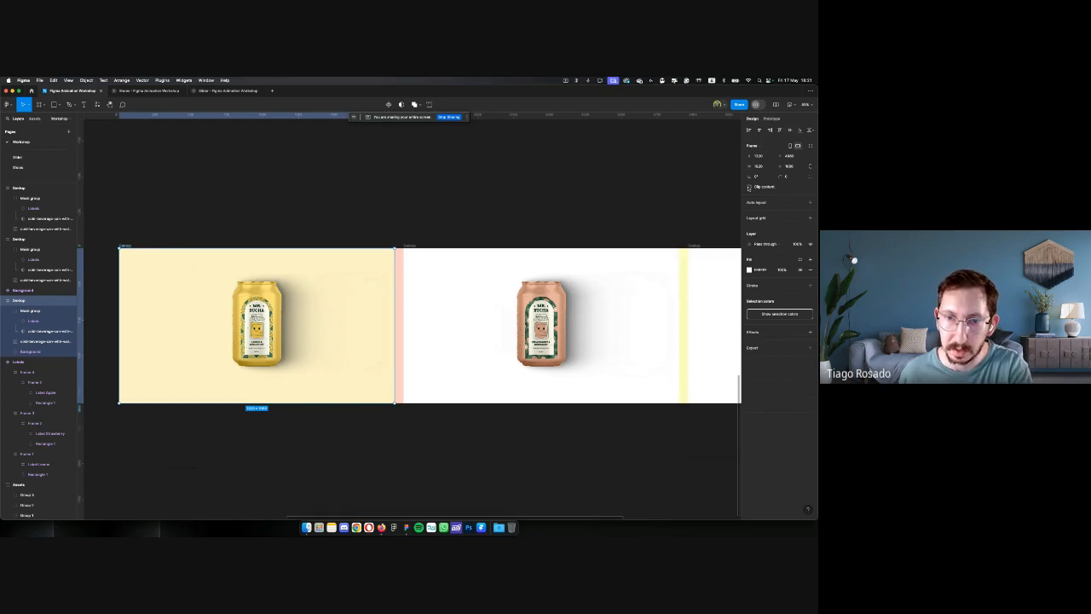
{"action": "left_click", "coordinate": [748, 188]}
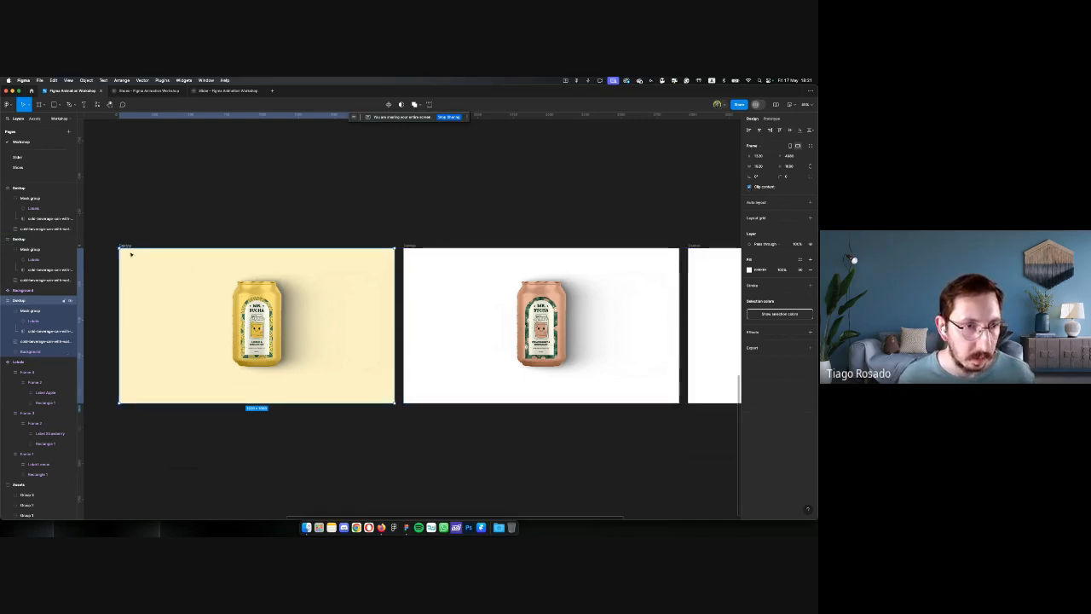
Copy the Background instance from the yellow can's frame and paste it into the pink can's frame
{"action": "left_click", "coordinate": [8, 312]}
{"action": "left_click", "coordinate": [28, 331]}
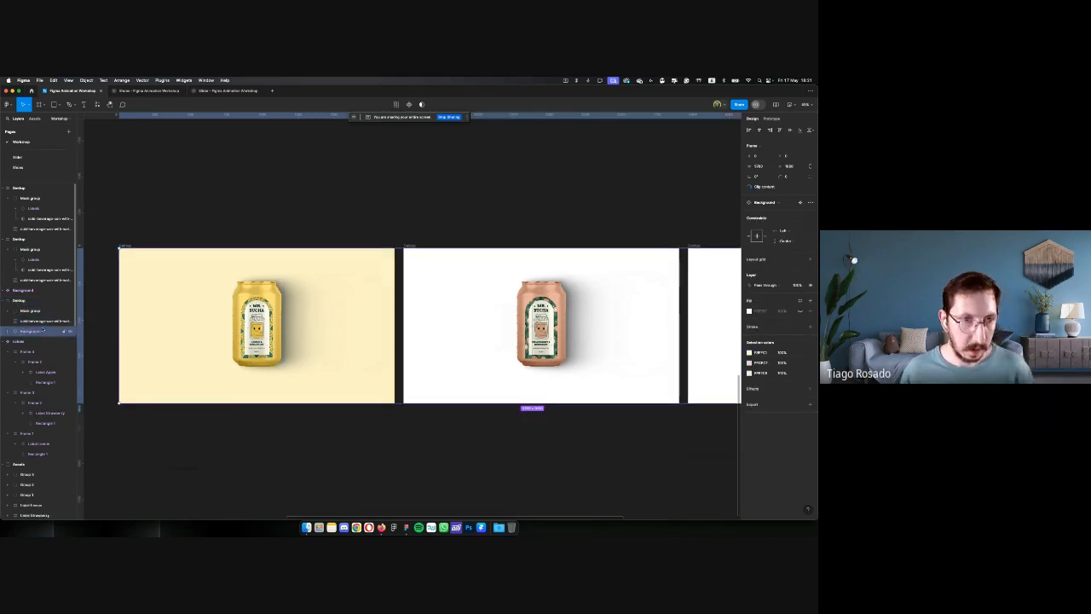
{"action": "left_click", "coordinate": [410, 246]}
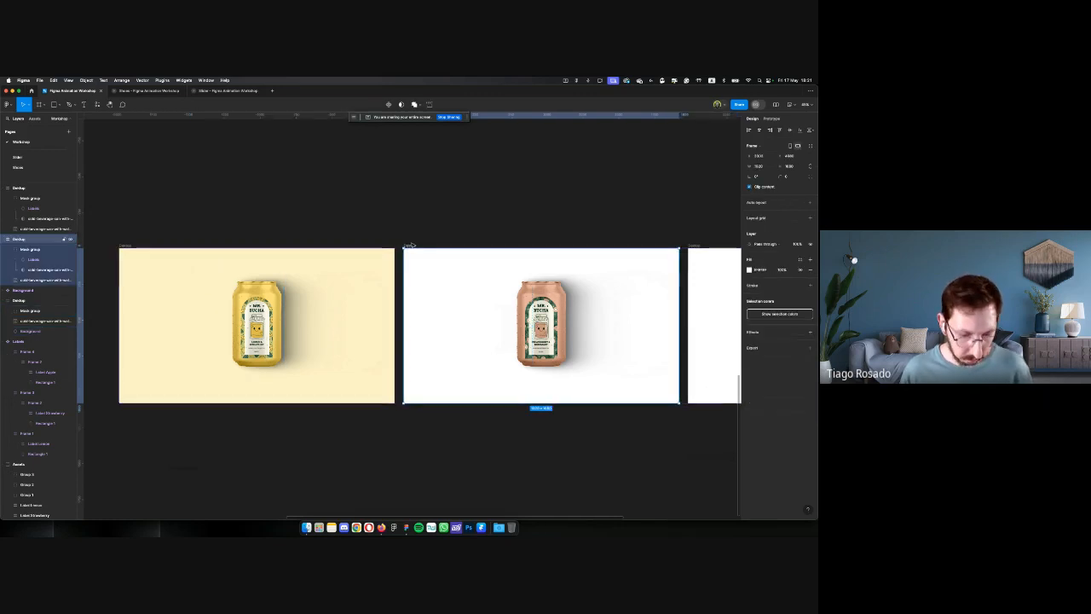
{"action": "key", "text": "ctrl+v"}
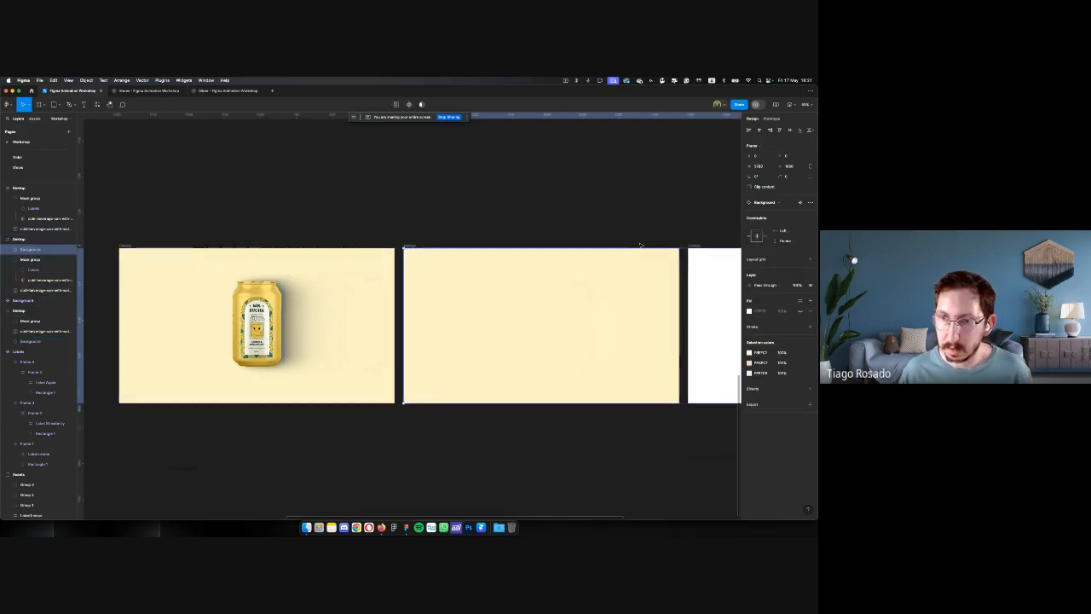
Shift the pasted background left until its pink section fills the pink can's frame, and send it to the back
{"action": "left_click_drag", "start_coordinate": [640, 287], "coordinate": [490, 288]}
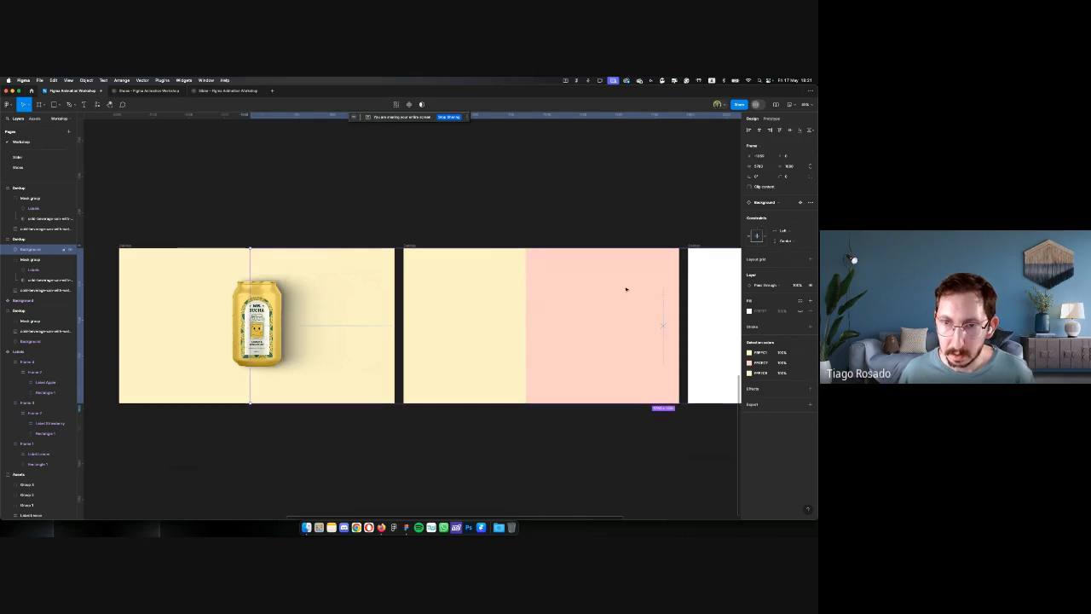
{"action": "left_click_drag", "start_coordinate": [626, 289], "coordinate": [504, 287]}
{"action": "key", "text": "super+alt+bracketleft"}
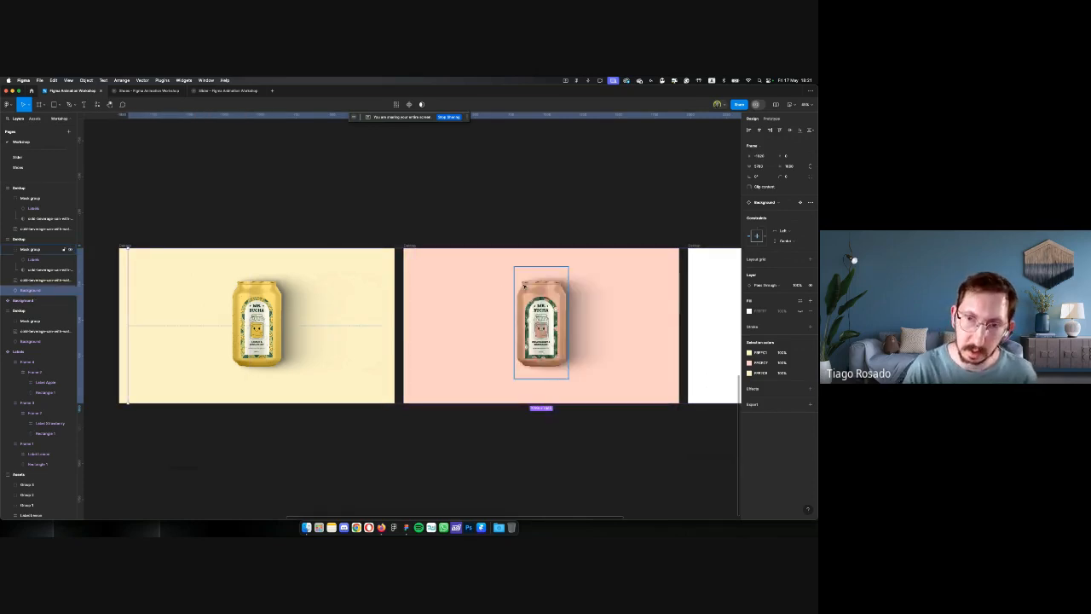
Paste the Background instance into the green can's frame and send it behind the can
{"action": "scroll", "coordinate": [471, 227], "scroll_direction": "right", "scroll_amount": 3}
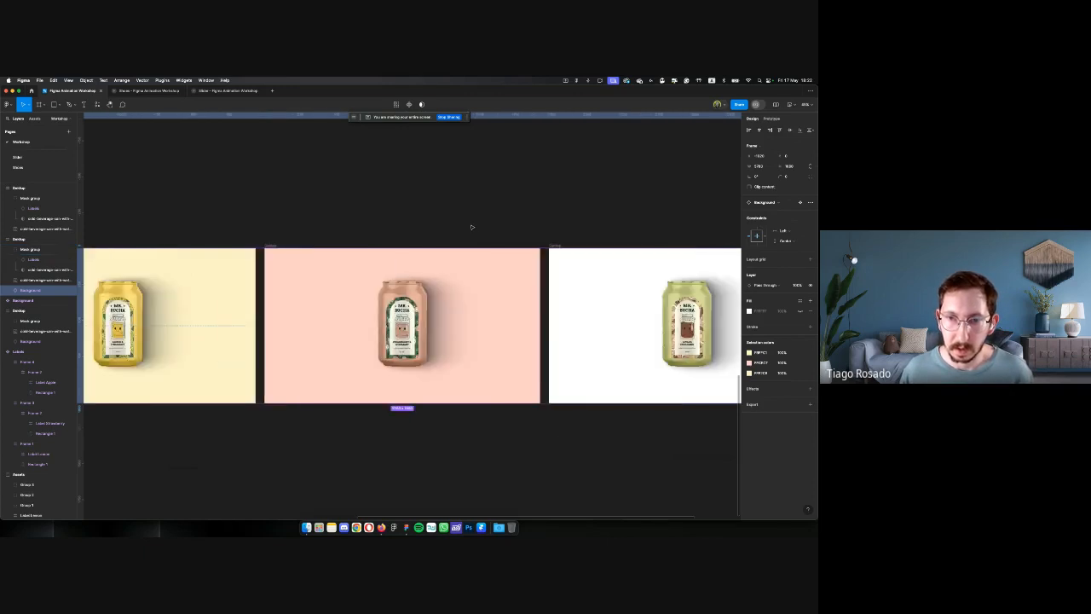
{"action": "scroll", "coordinate": [473, 228], "scroll_direction": "right", "scroll_amount": 2}
{"action": "left_click", "coordinate": [494, 243]}
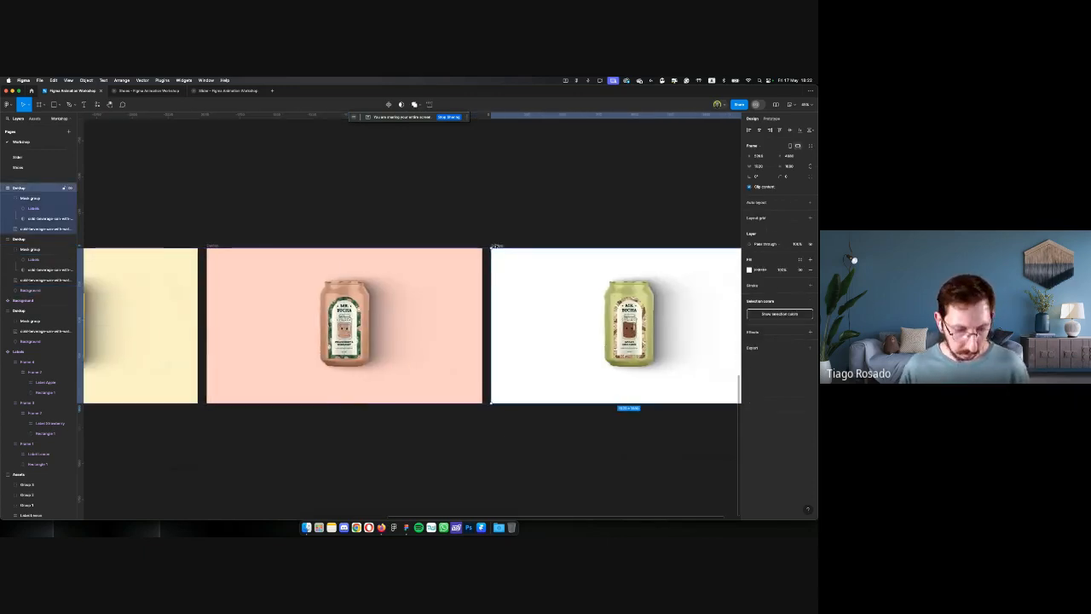
{"action": "key", "text": "super+v"}
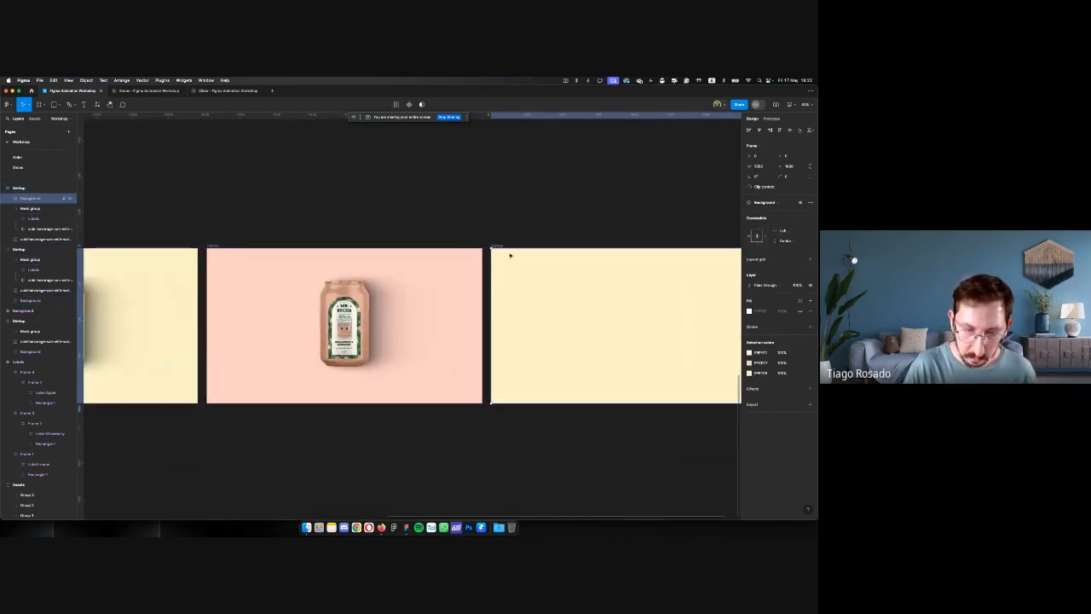
{"action": "key", "text": "super+alt+bracketleft"}
Shift the background left inside the green can's frame and align its right edge with the frame, showing the green section
{"action": "scroll", "coordinate": [510, 254], "scroll_direction": "right", "scroll_amount": 3}
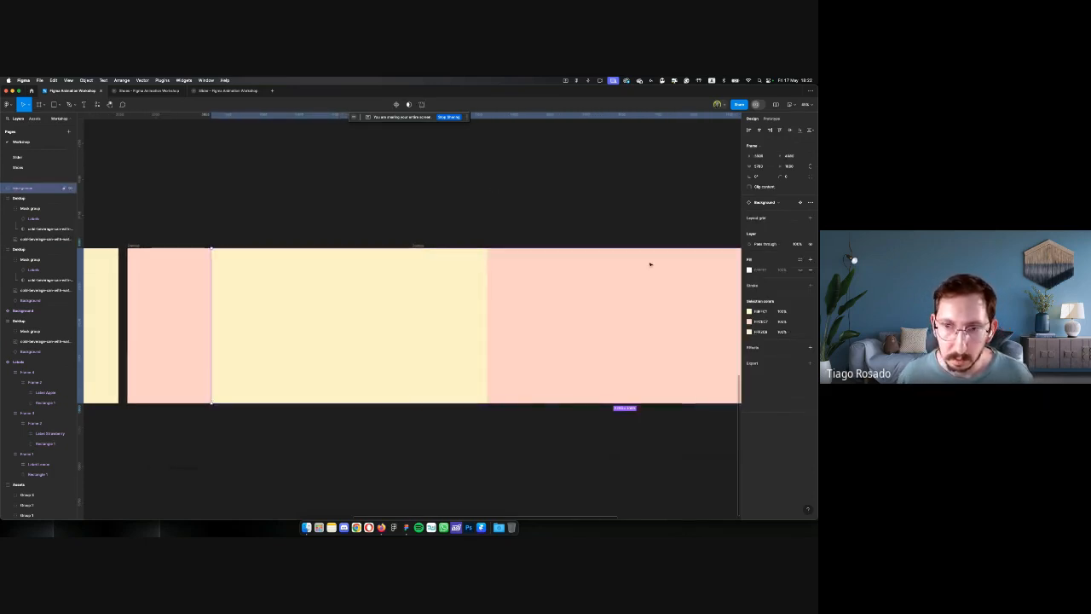
{"action": "key", "text": "super+z"}
{"action": "key", "text": "shift+Left"}
{"action": "key", "text": "shift+Left"}
{"action": "key", "text": "shift+Left"}
{"action": "key", "text": "shift+Left"}
{"action": "key", "text": "shift+Left"}
{"action": "key", "text": "shift+Left"}
{"action": "key", "text": "shift+Left"}
{"action": "key", "text": "shift+Left"}
{"action": "key", "text": "shift+Left"}
{"action": "key", "text": "shift+Left"}
{"action": "key", "text": "shift+Left"}
{"action": "key", "text": "shift+Left"}
{"action": "key", "text": "shift+Left"}
{"action": "key", "text": "shift+Left"}
{"action": "key", "text": "shift+Left"}
{"action": "key", "text": "shift+Left"}
{"action": "key", "text": "shift+Left"}
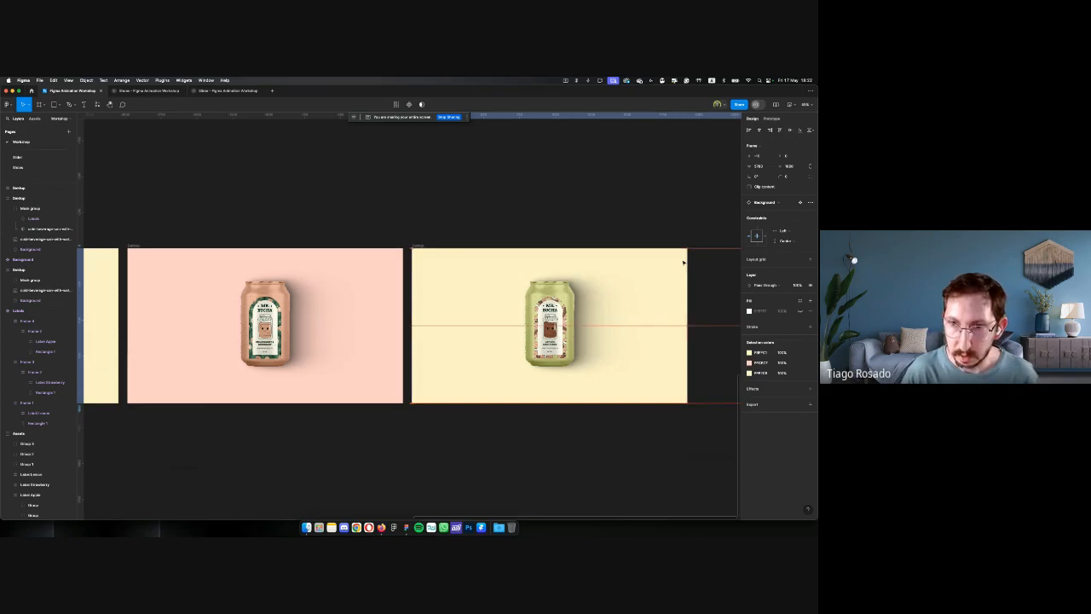
{"action": "key", "text": "shift+Left"}
{"action": "key", "text": "shift+Left"}
{"action": "key", "text": "shift+Left"}
{"action": "key", "text": "shift+Left"}
{"action": "key", "text": "shift+Left"}
{"action": "key", "text": "shift+Left"}
{"action": "key", "text": "shift+Left"}
{"action": "key", "text": "shift+Left"}
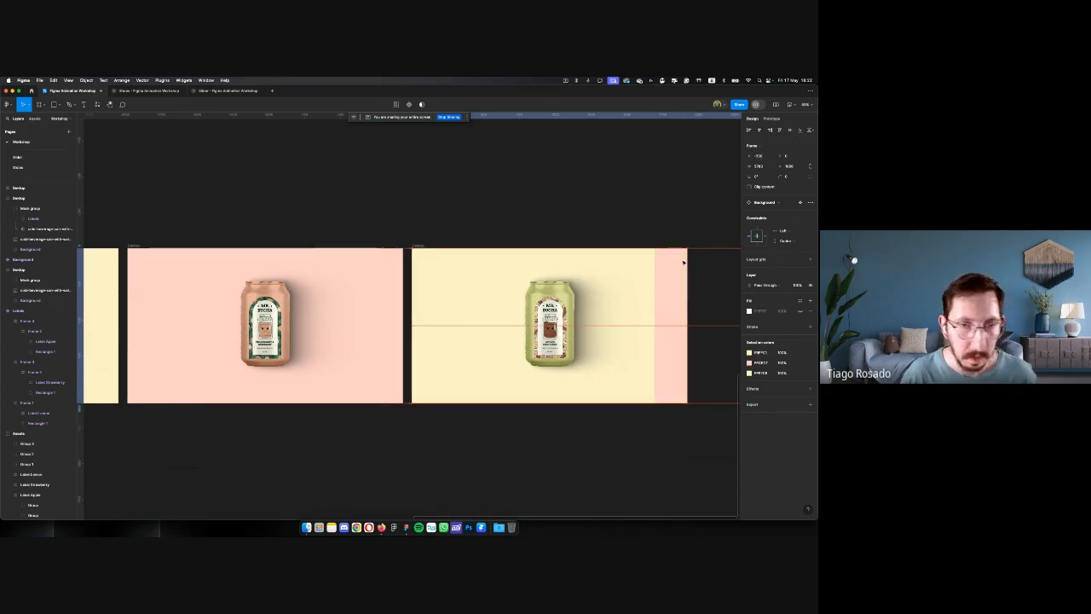
{"action": "left_click_drag", "start_coordinate": [654, 261], "coordinate": [538, 261]}
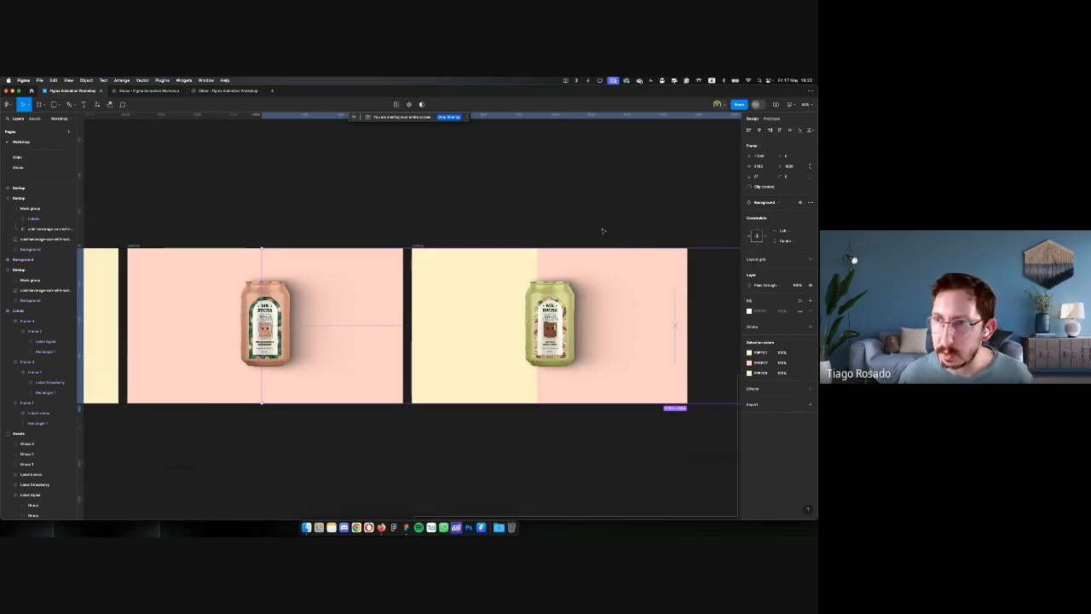
{"action": "left_click", "coordinate": [770, 130]}
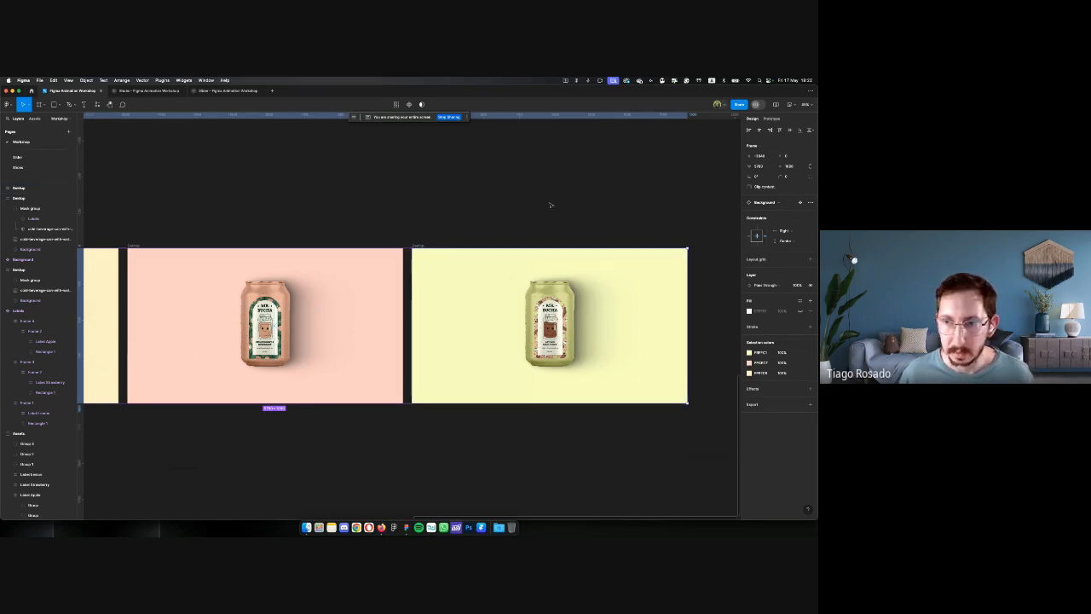
Make the fill of the Background component's yellow section slightly more saturated
{"action": "left_click", "coordinate": [608, 216]}
{"action": "scroll", "coordinate": [588, 210], "scroll_direction": "left", "scroll_amount": 3}
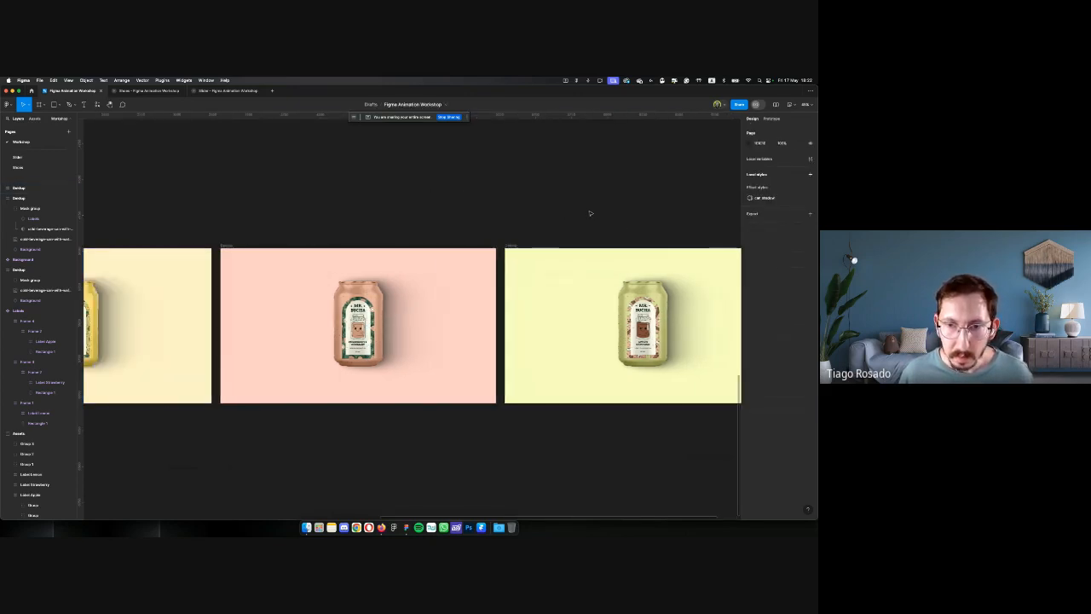
{"action": "scroll", "coordinate": [588, 211], "scroll_direction": "down", "scroll_amount": 3}
{"action": "scroll", "coordinate": [589, 211], "scroll_direction": "up", "scroll_amount": 5}
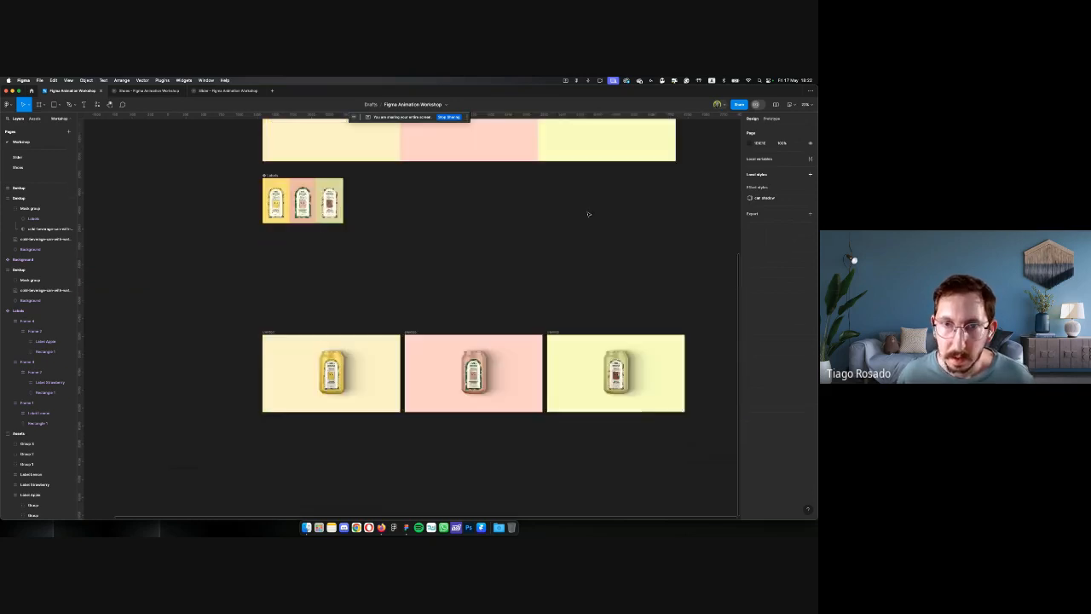
{"action": "scroll", "coordinate": [586, 204], "scroll_direction": "up", "scroll_amount": 1}
{"action": "left_click", "coordinate": [582, 187]}
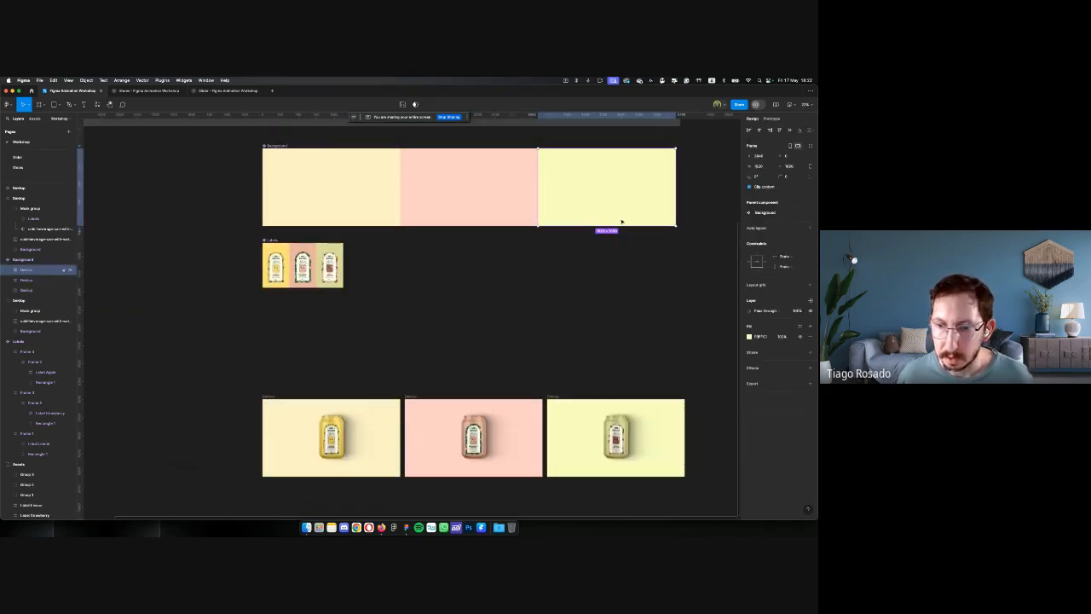
{"action": "left_click", "coordinate": [377, 176]}
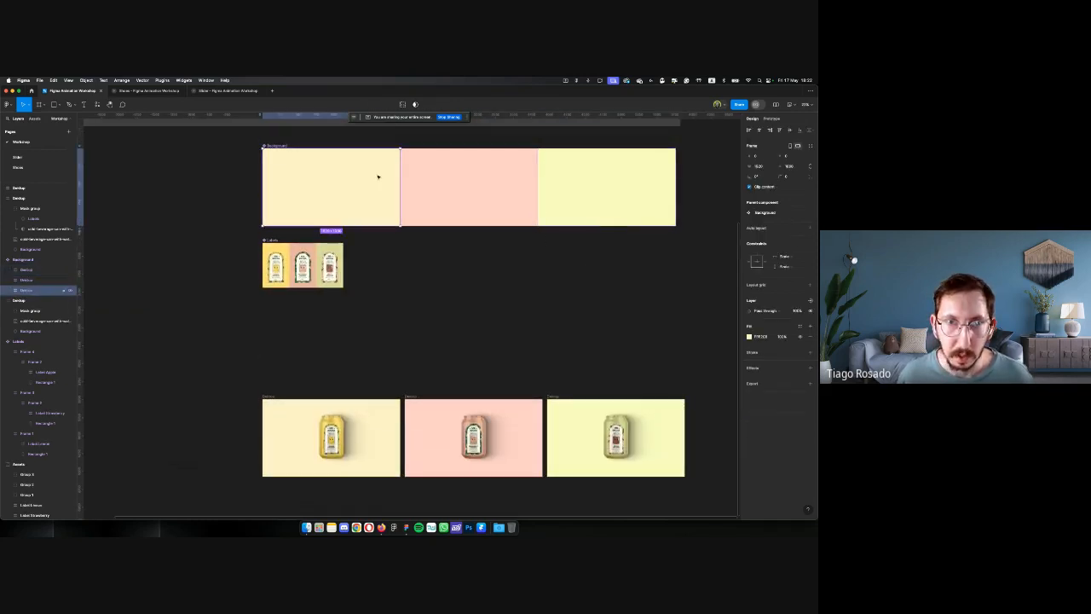
{"action": "left_click", "coordinate": [750, 337]}
{"action": "left_click_drag", "start_coordinate": [682, 353], "coordinate": [678, 355]}
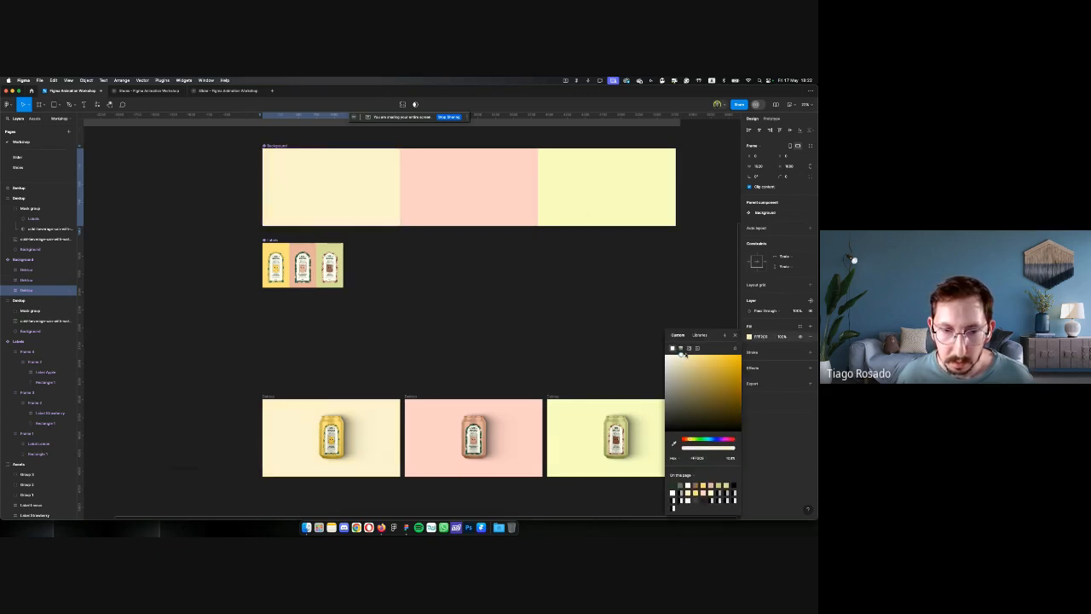
{"action": "left_click", "coordinate": [733, 335]}
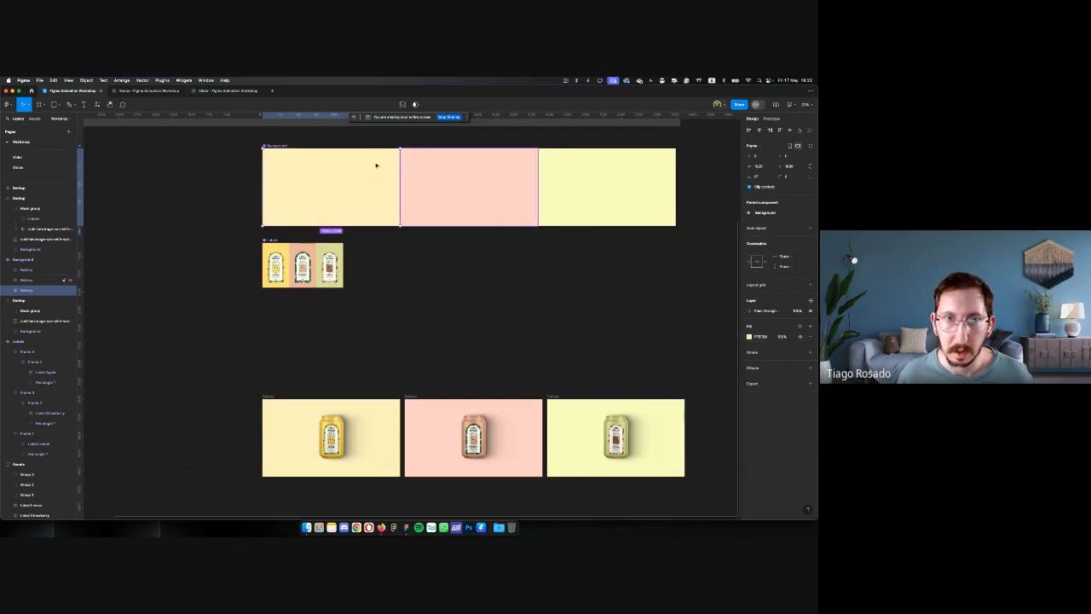
{"action": "left_click", "coordinate": [407, 278]}
Preview the prototype from the yellow can's frame, and close the preview
{"action": "scroll", "coordinate": [407, 278], "scroll_direction": "down", "scroll_amount": 2}
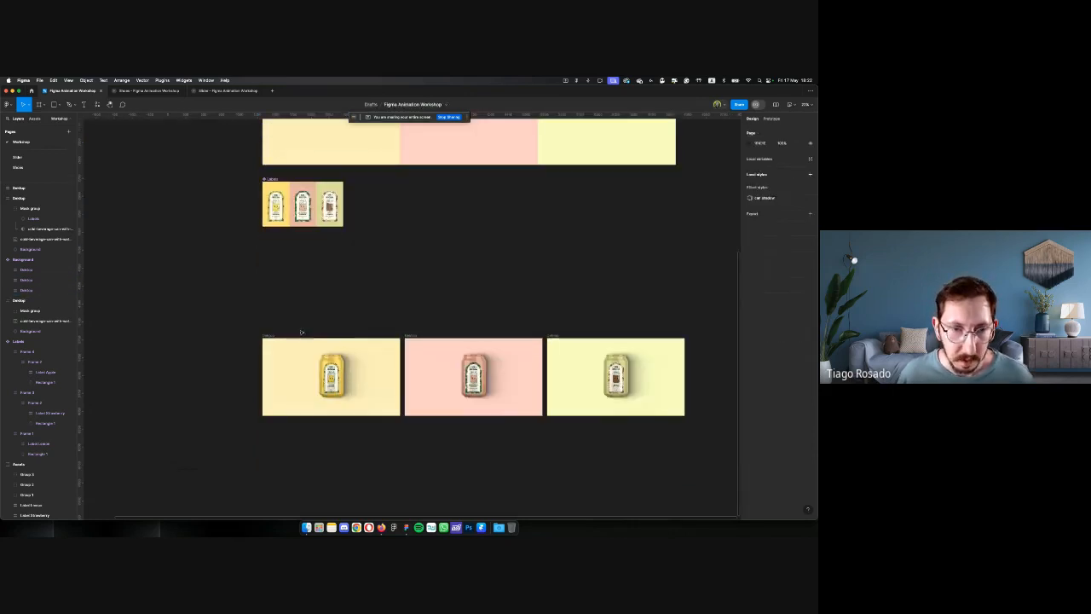
{"action": "scroll", "coordinate": [287, 307], "scroll_direction": "right", "scroll_amount": 3}
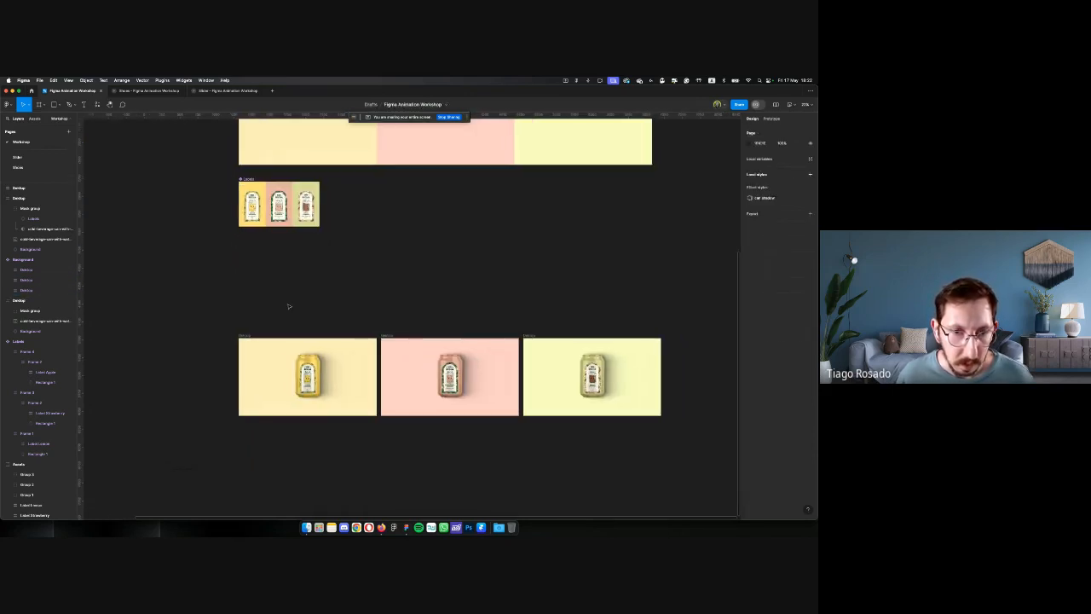
{"action": "left_click", "coordinate": [244, 334]}
{"action": "left_click", "coordinate": [790, 104]}
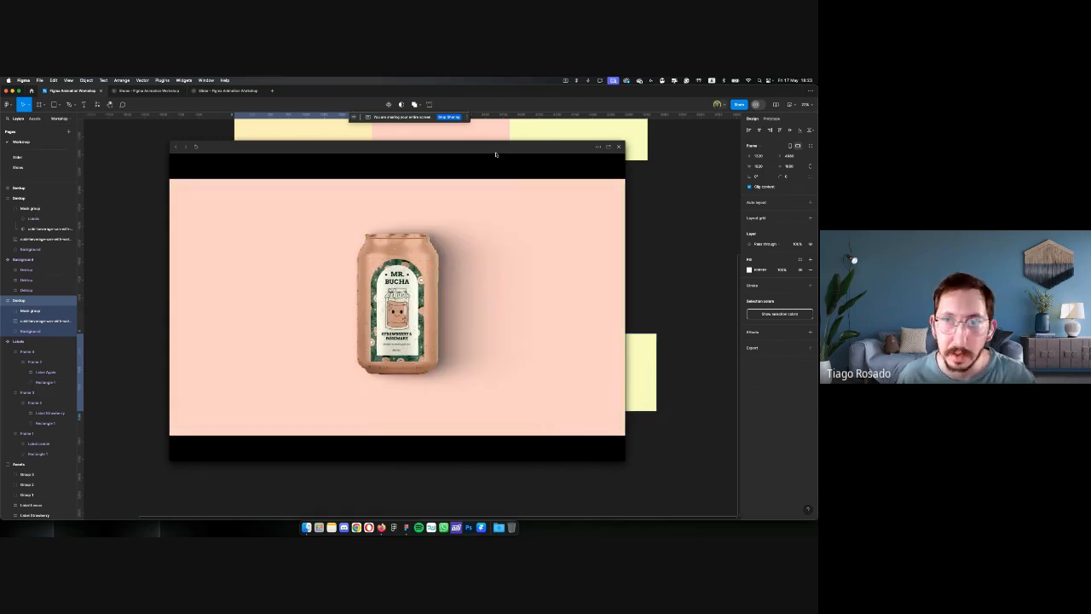
{"action": "left_click", "coordinate": [618, 147]}
{"action": "left_click", "coordinate": [383, 278]}
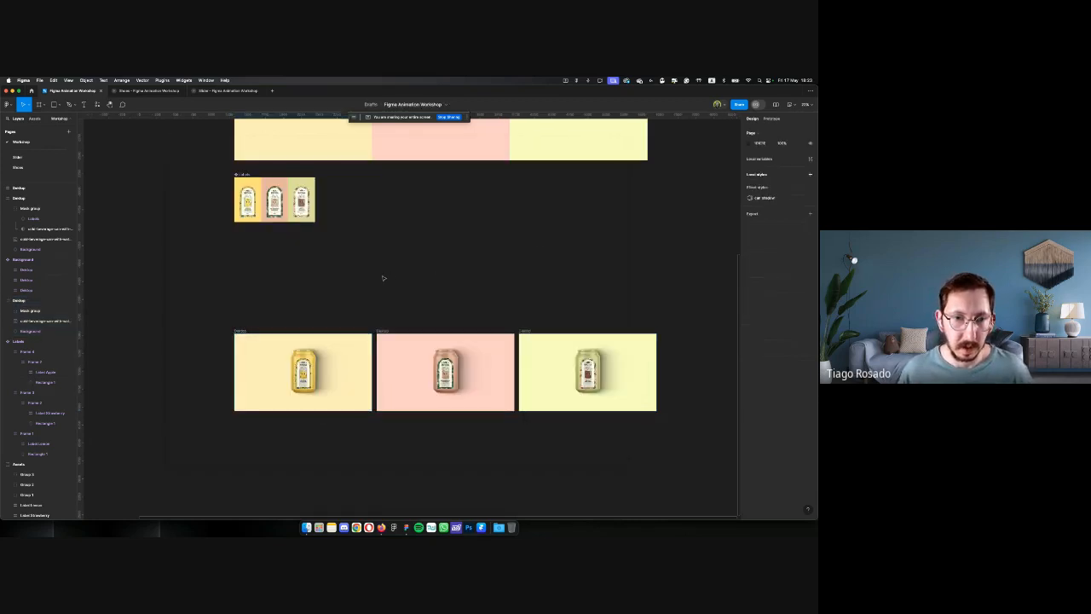
Add a text layer reading "Lemon" on the empty canvas above the yellow can's frame
{"action": "scroll", "coordinate": [383, 278], "scroll_direction": "up", "scroll_amount": 3}
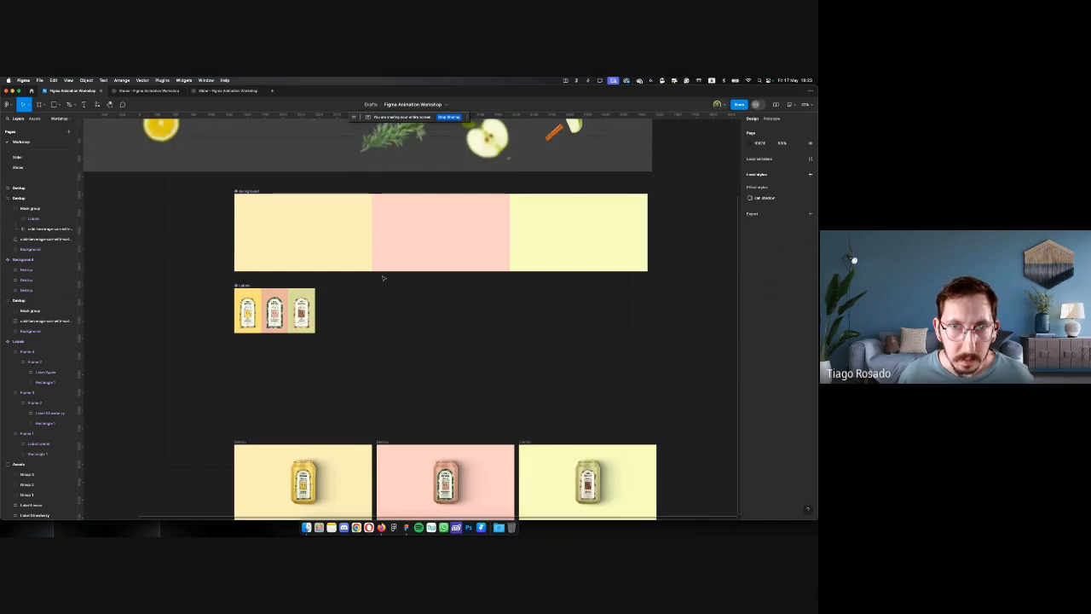
{"action": "scroll", "coordinate": [383, 278], "scroll_direction": "down", "scroll_amount": 3}
{"action": "scroll", "coordinate": [341, 282], "scroll_direction": "down", "scroll_amount": 3}
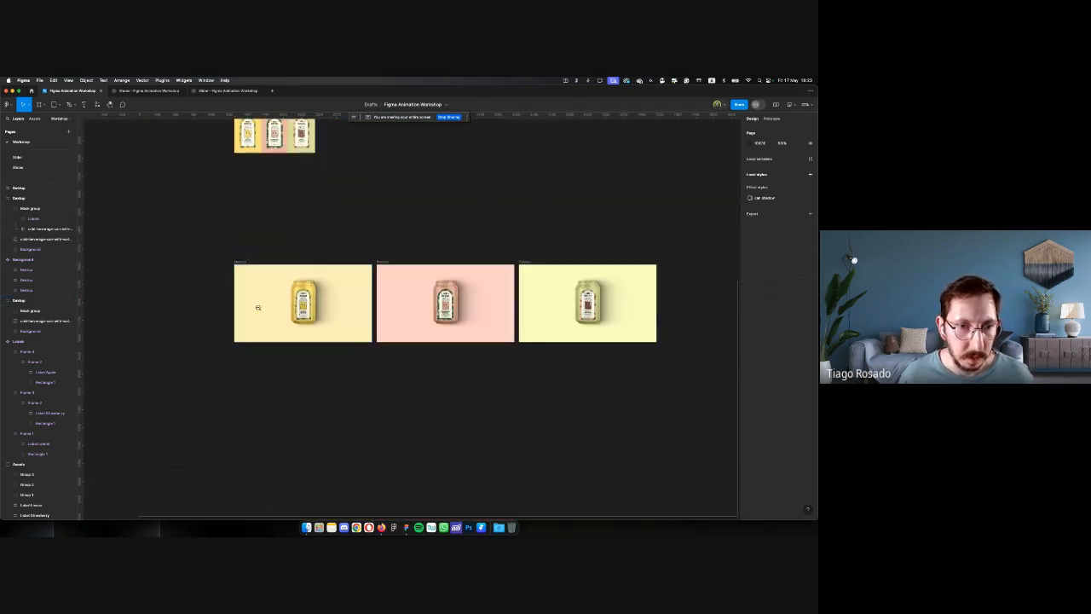
{"action": "scroll", "coordinate": [259, 309], "scroll_direction": "up", "scroll_amount": 3}
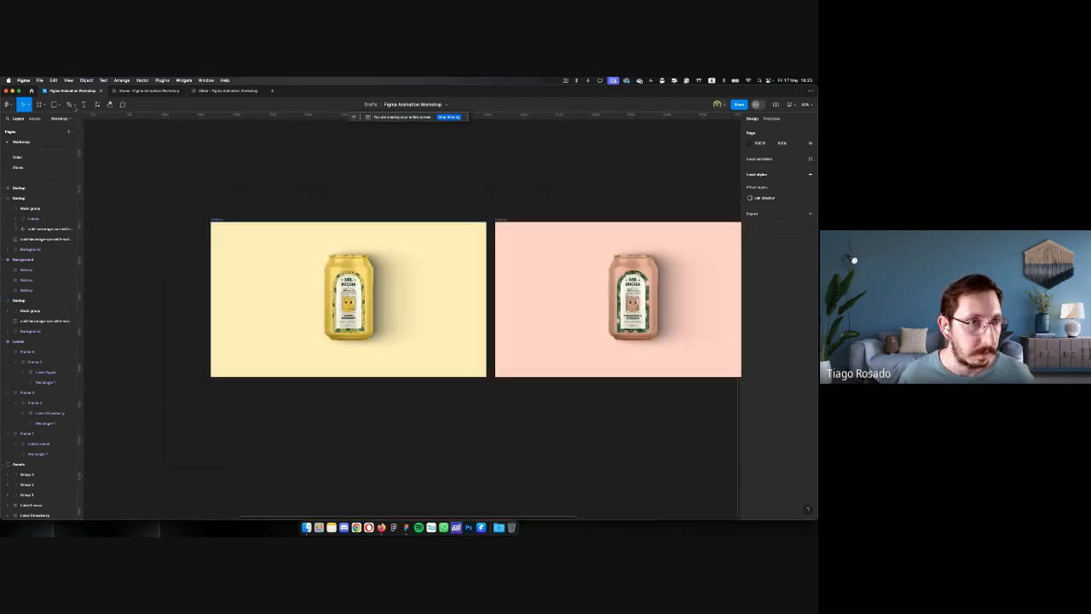
{"action": "key", "text": "t"}
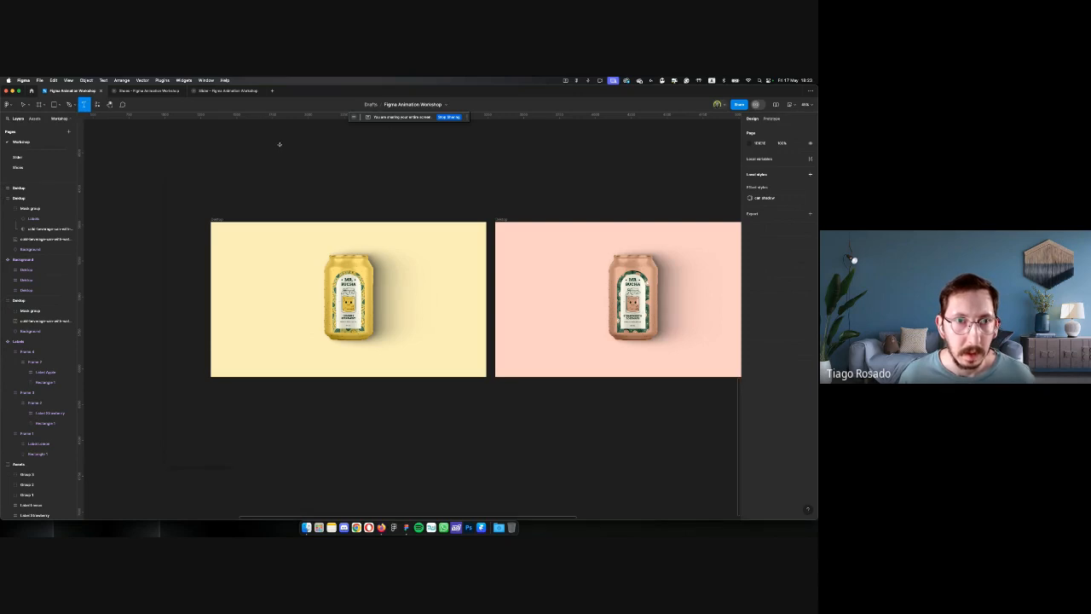
{"action": "left_click", "coordinate": [294, 154]}
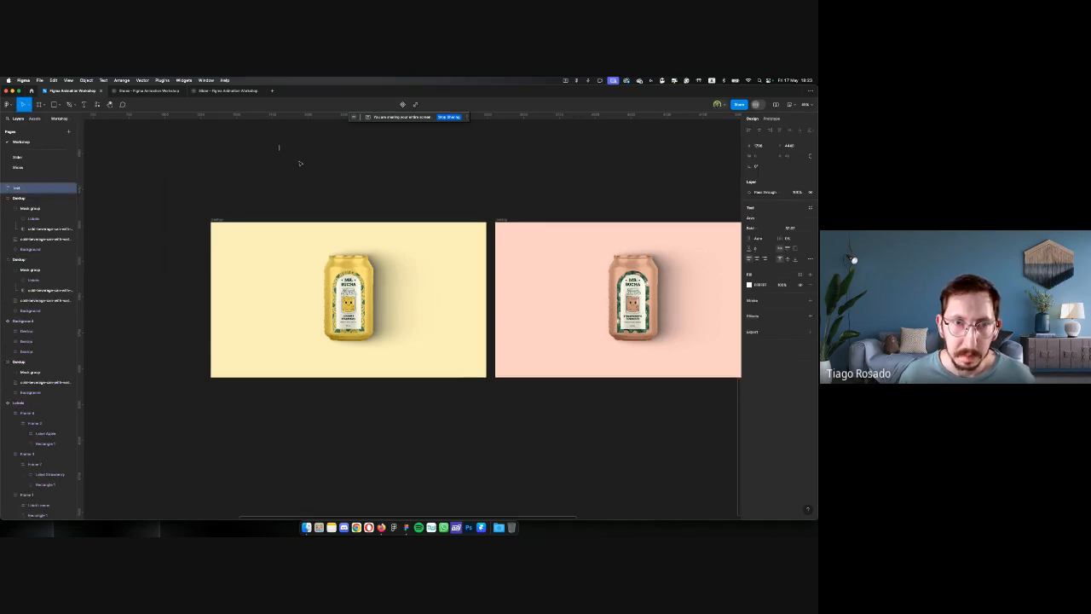
{"action": "scroll", "coordinate": [299, 162], "scroll_direction": "up", "scroll_amount": 3}
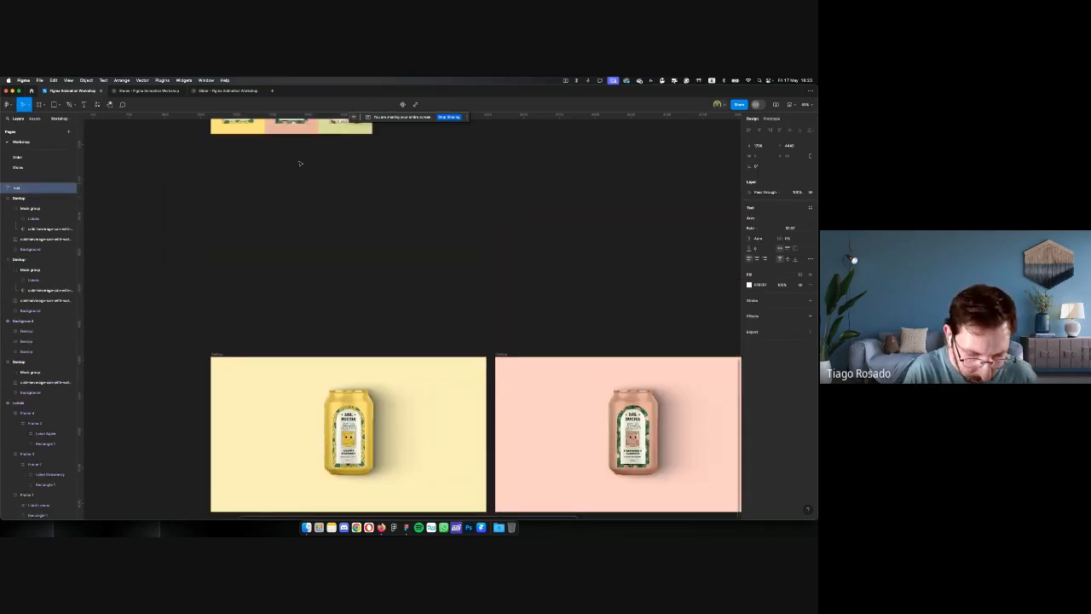
{"action": "type", "text": "Lemon"}
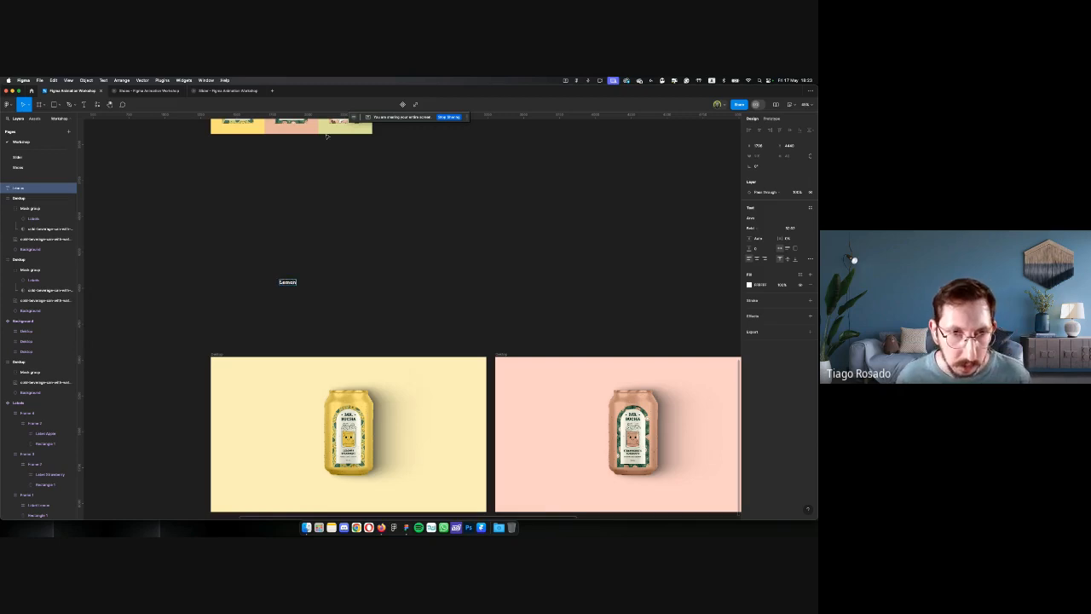
Scale the "Lemon" text layer up proportionally to nearly the width of the yellow can's frame and reposition it above that frame
{"action": "key", "text": "Escape"}
{"action": "key", "text": "k"}
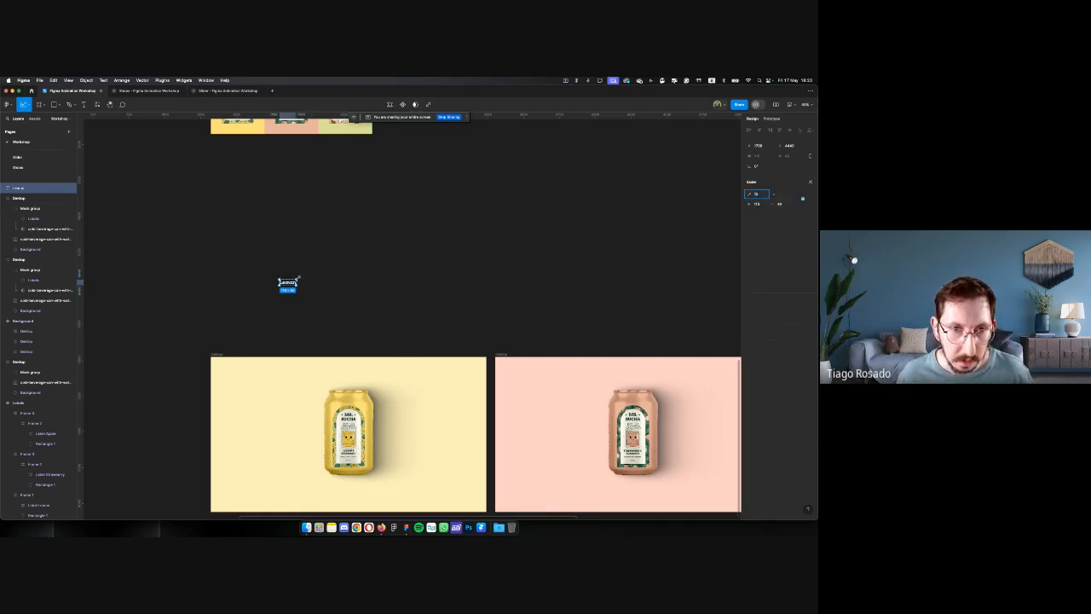
{"action": "left_click_drag", "start_coordinate": [298, 278], "coordinate": [423, 212]}
{"action": "left_click_drag", "start_coordinate": [415, 256], "coordinate": [380, 257]}
Move the "Lemon" text into the yellow section of the Background component and centre it horizontally there
{"action": "scroll", "coordinate": [380, 257], "scroll_direction": "down", "scroll_amount": 3}
{"action": "scroll", "coordinate": [379, 266], "scroll_direction": "up", "scroll_amount": 2}
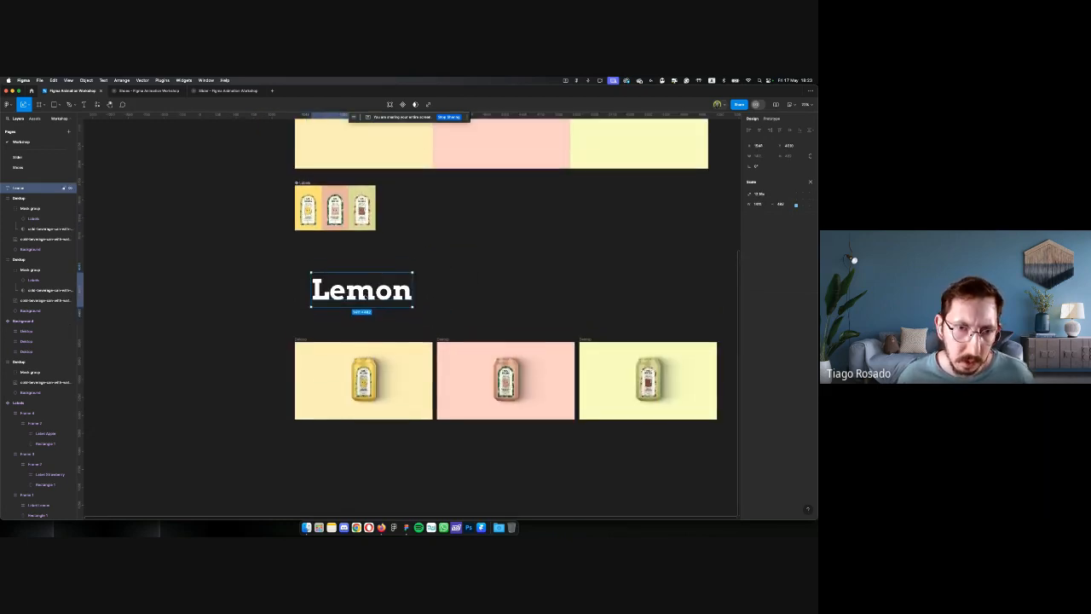
{"action": "scroll", "coordinate": [379, 266], "scroll_direction": "up", "scroll_amount": 2}
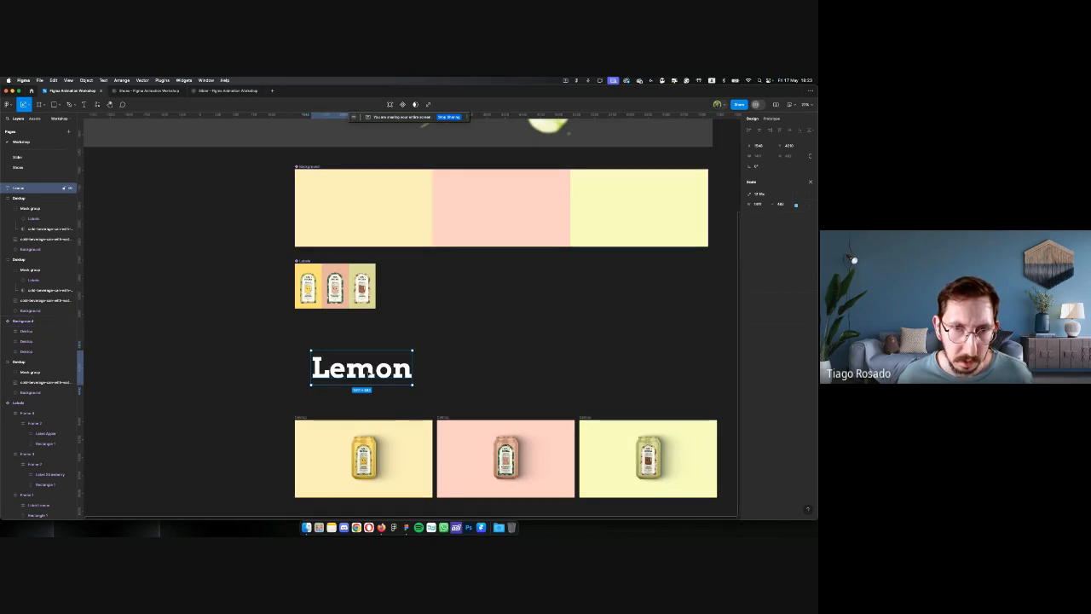
{"action": "left_click_drag", "start_coordinate": [367, 373], "coordinate": [373, 212]}
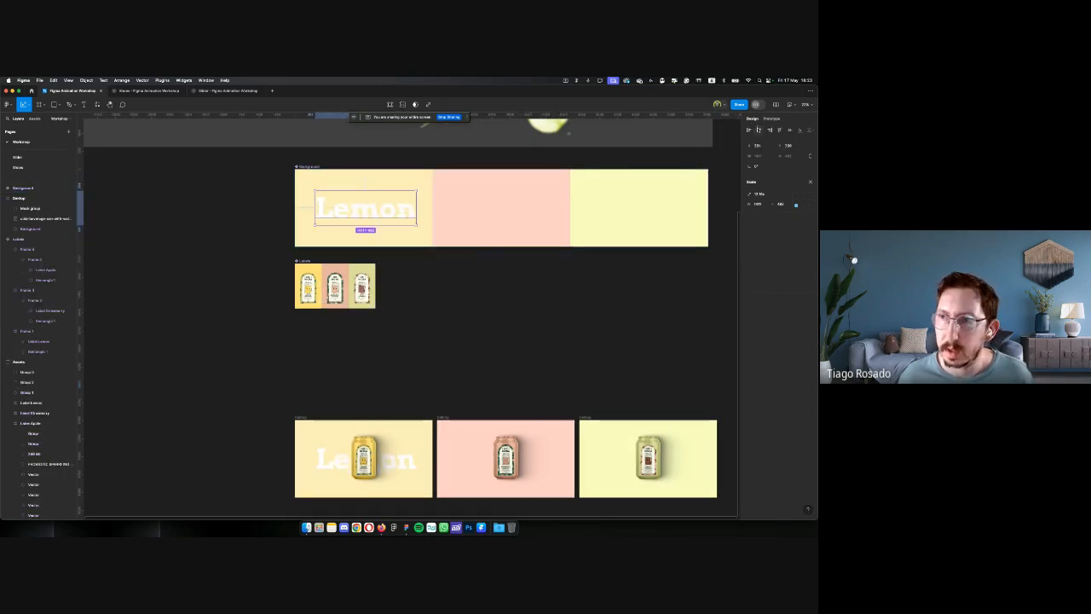
{"action": "left_click", "coordinate": [759, 130]}
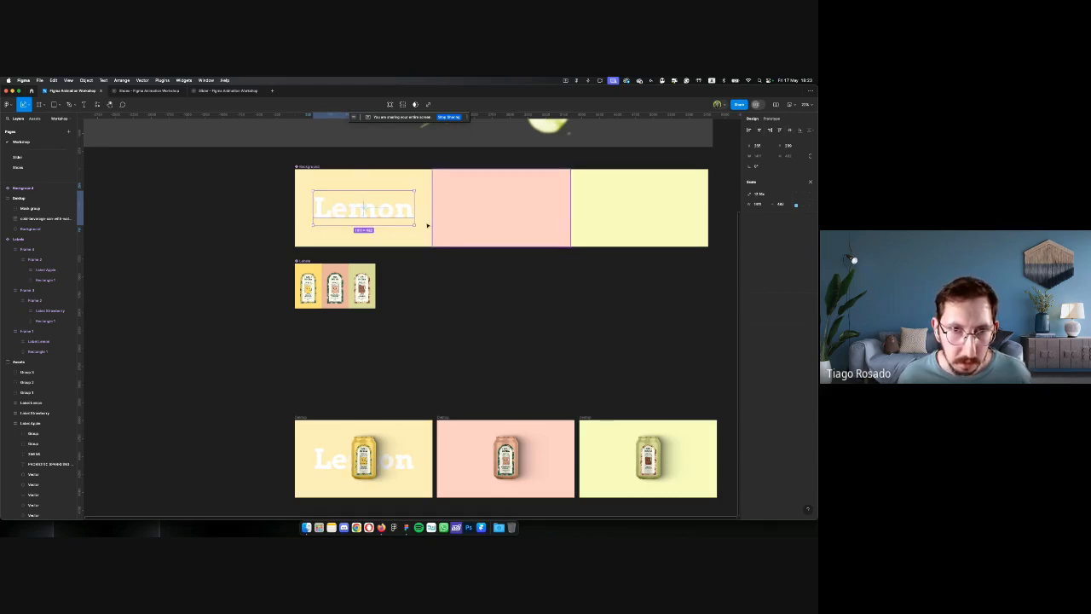
Duplicate the "Lemon" text into the pink section, change it to "Strawberry", and scale it down centred to fit the section
{"action": "left_click_drag", "start_coordinate": [367, 210], "coordinate": [503, 213]}
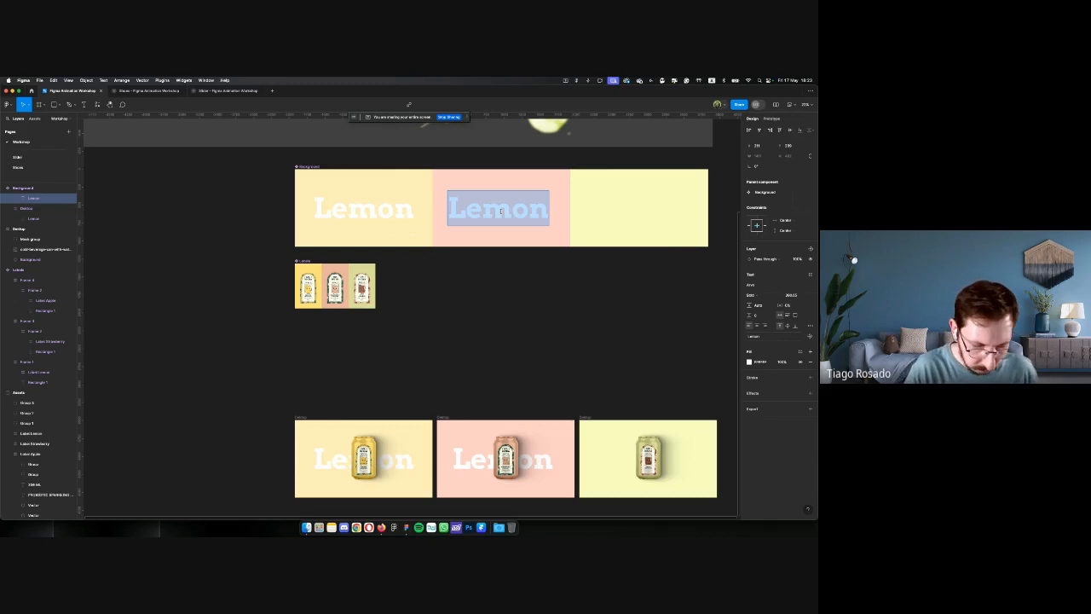
{"action": "type", "text": "Strawbe"}
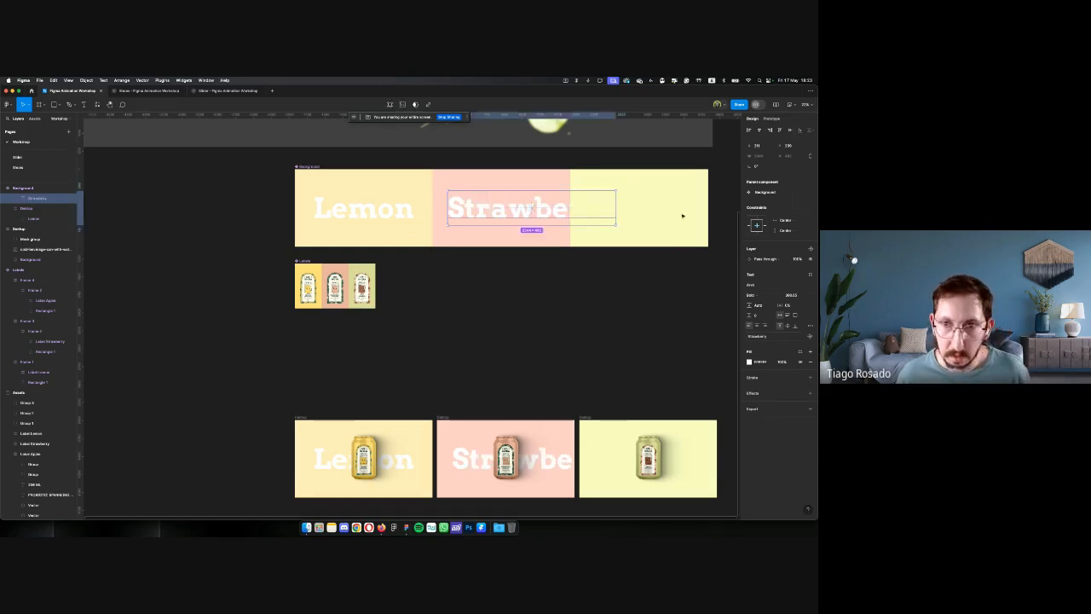
{"action": "type", "text": "rr"}
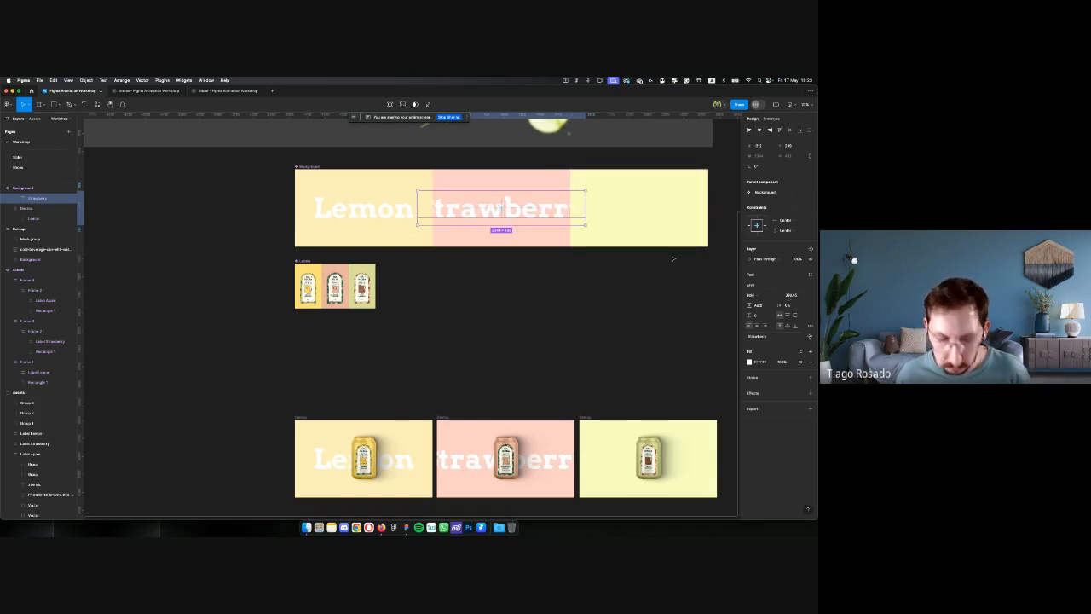
{"action": "type", "text": "k"}
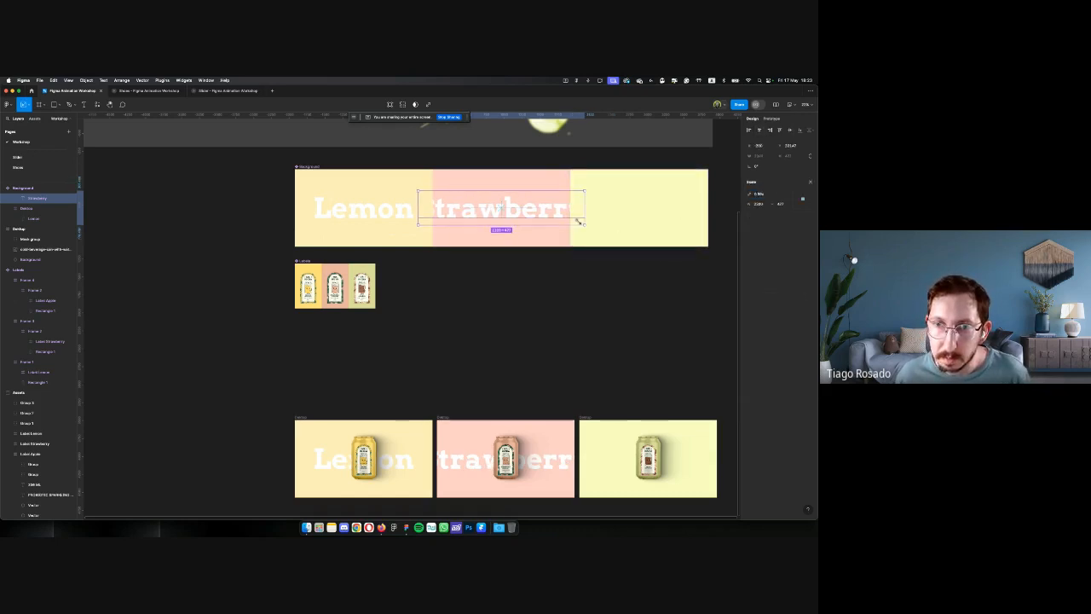
{"action": "left_click_drag", "start_coordinate": [585, 224], "coordinate": [560, 215]}
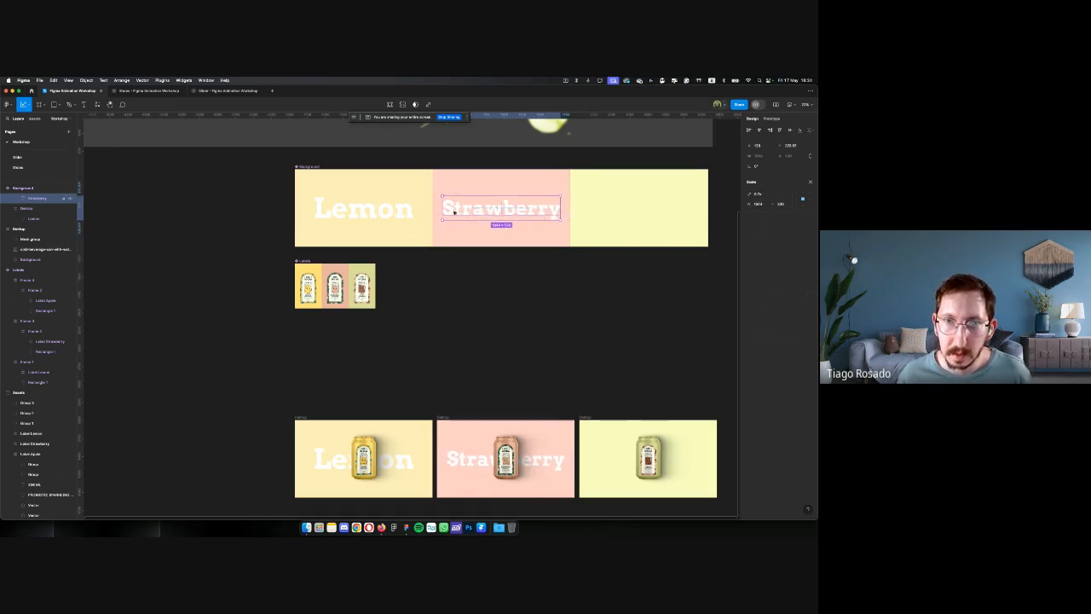
Duplicate the "Strawberry" text into the green section, change it to "Apple", centre it and scale it up
{"action": "left_click_drag", "start_coordinate": [613, 209], "coordinate": [621, 209]}
{"action": "double_click", "coordinate": [620, 207]}
{"action": "type", "text": "Apple"}
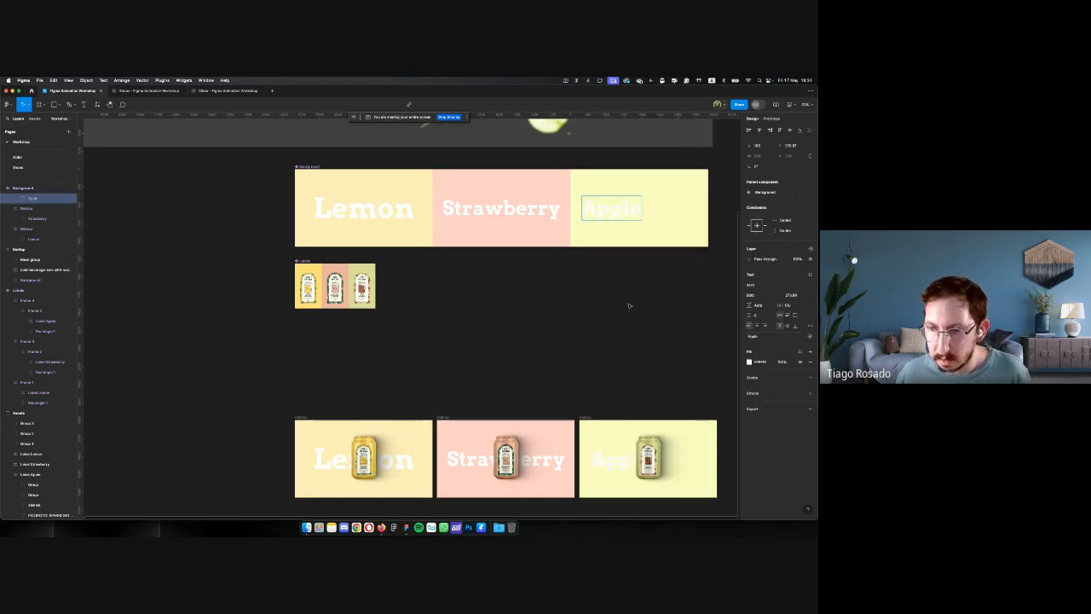
{"action": "key", "text": "Escape"}
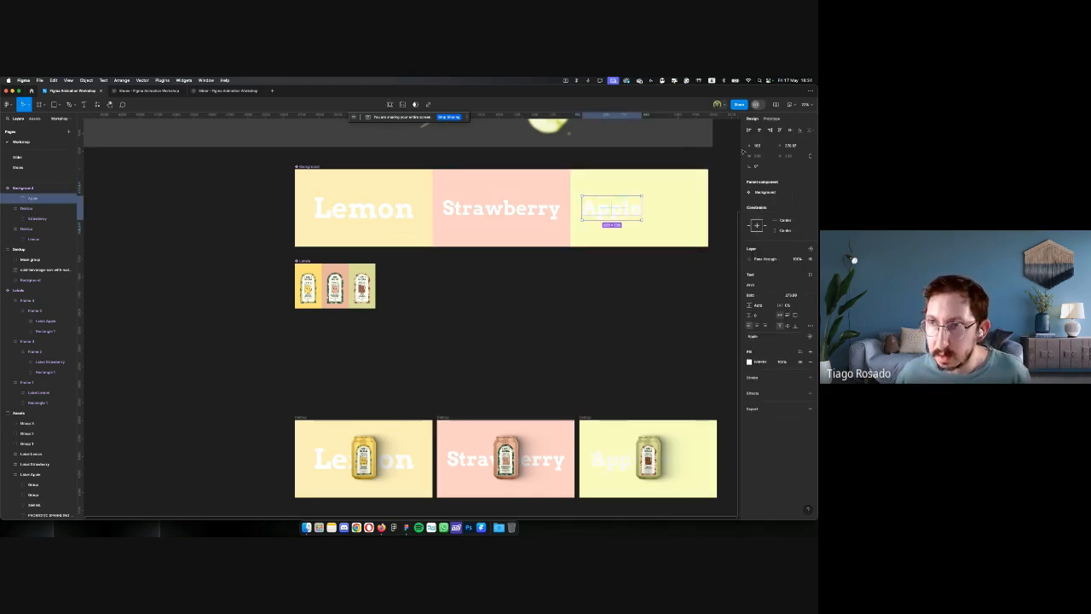
{"action": "left_click_drag", "start_coordinate": [612, 213], "coordinate": [681, 225]}
{"action": "key", "text": "k"}
{"action": "key", "text": "v"}
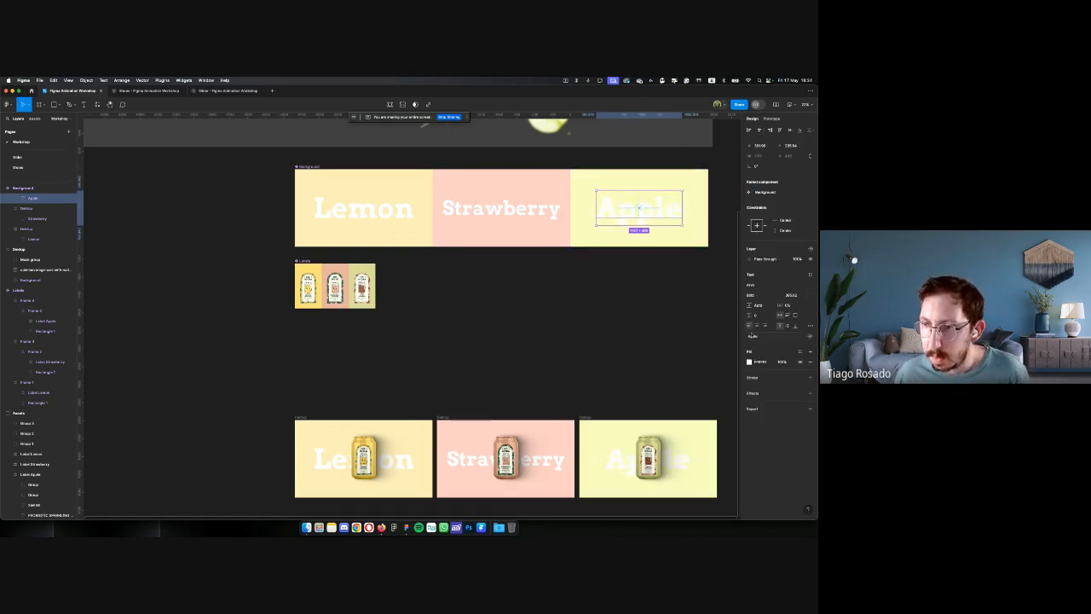
Fill the "Apple" text with the brown sampled from the green can's label
{"action": "left_click", "coordinate": [750, 361]}
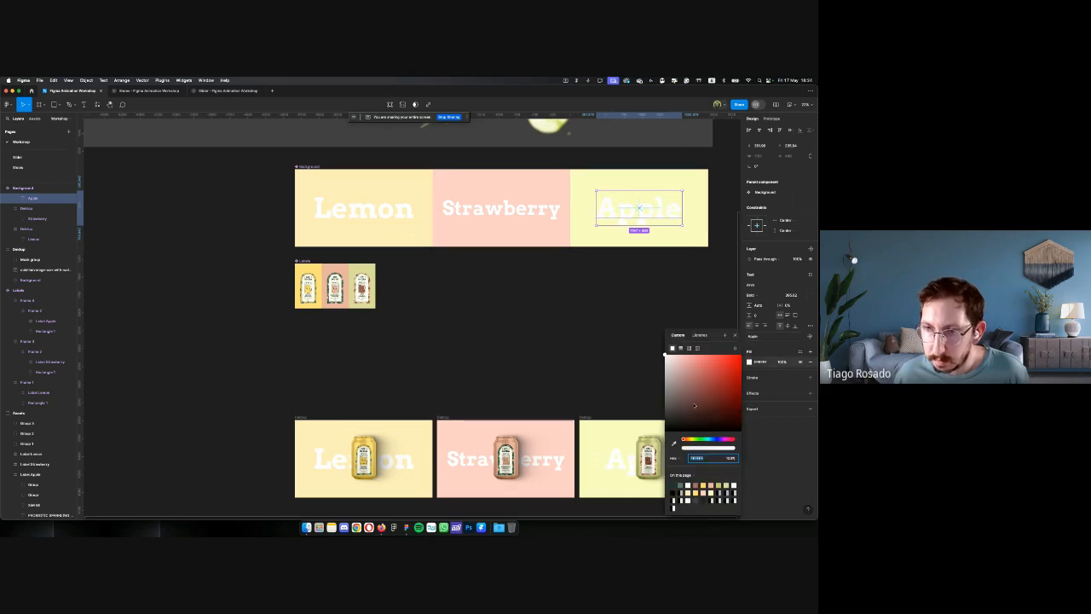
{"action": "left_click_drag", "start_coordinate": [694, 406], "coordinate": [663, 428]}
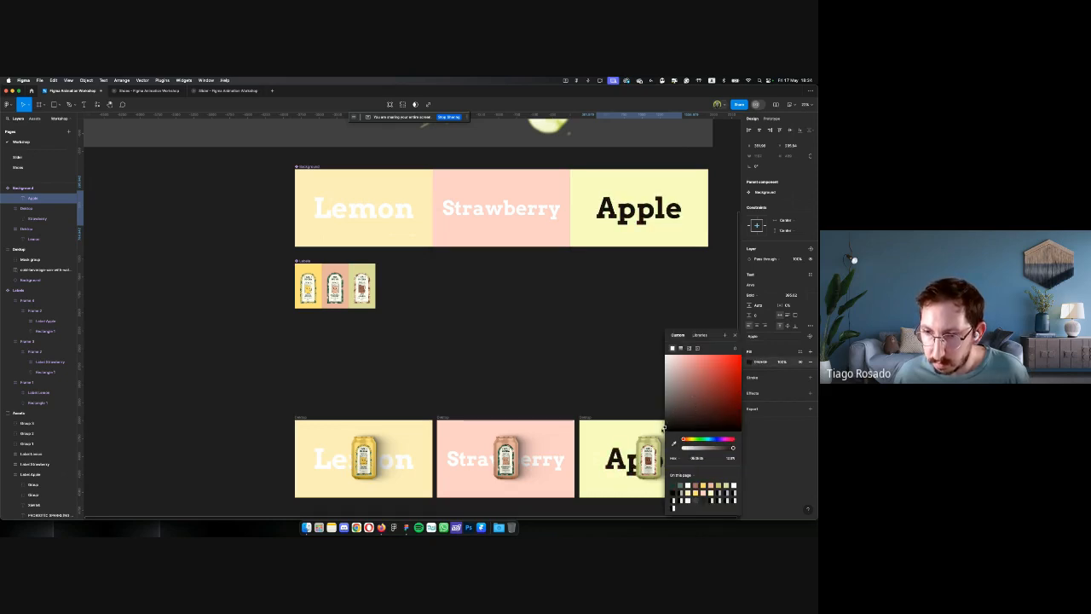
{"action": "left_click", "coordinate": [673, 443]}
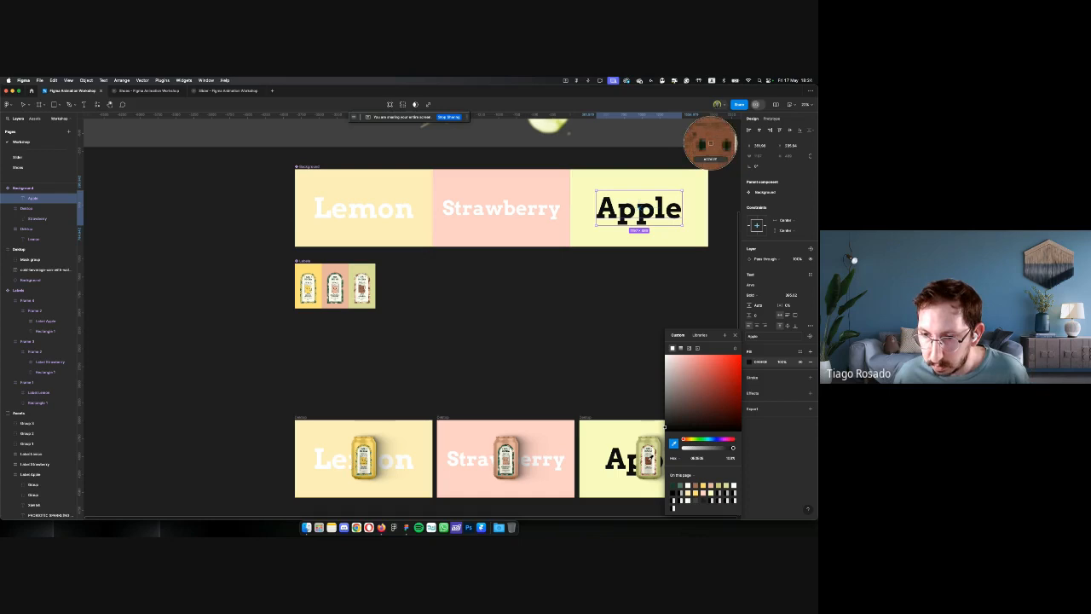
{"action": "left_click", "coordinate": [710, 144]}
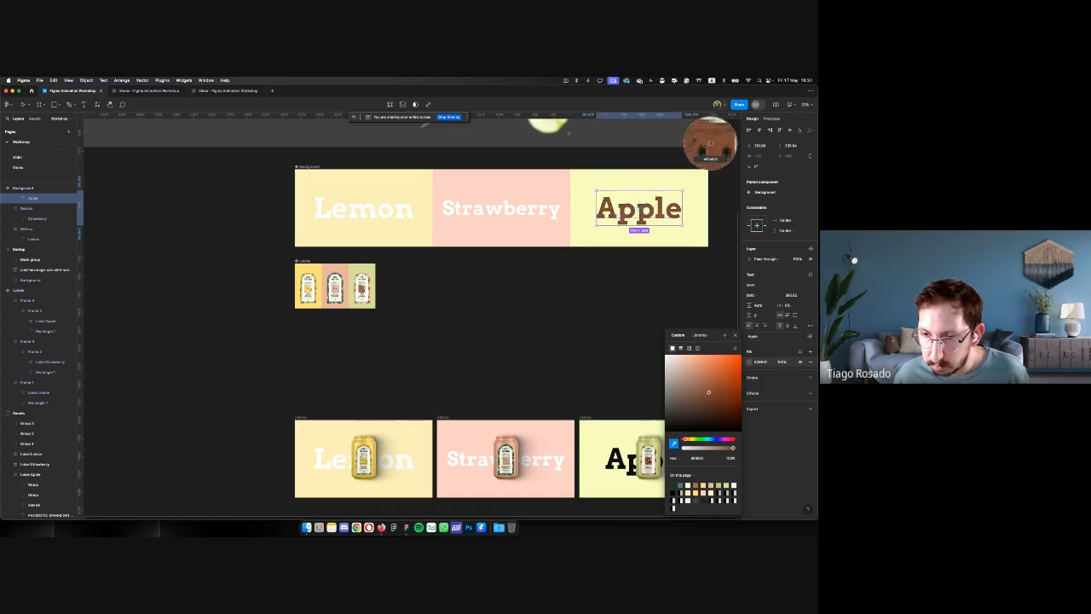
{"action": "key", "text": "Escape"}
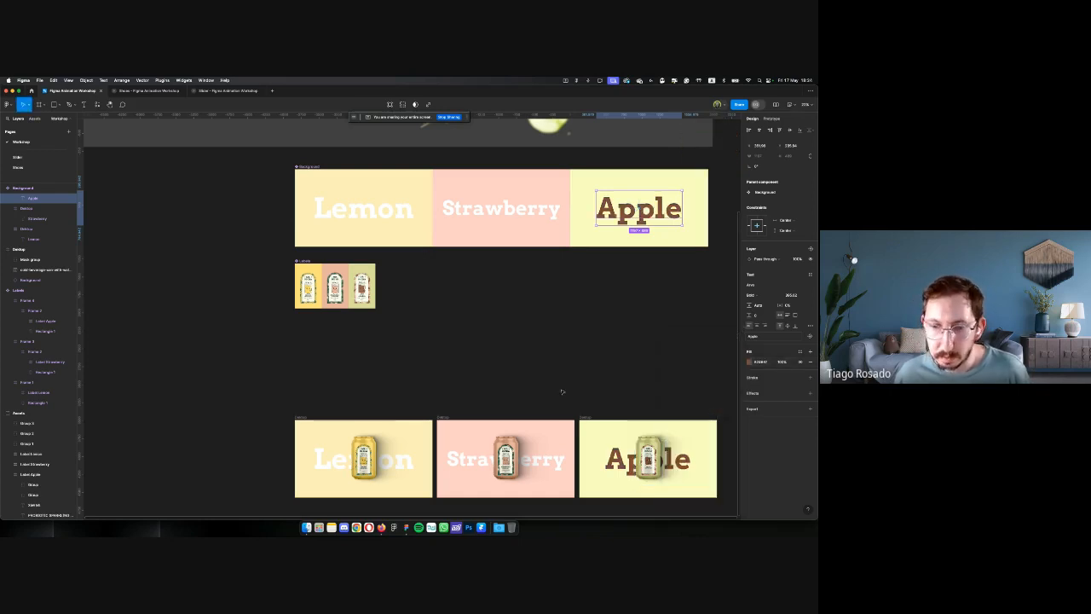
Set the "Strawberry" text's fill to a salmon pink darker than its background section
{"action": "left_click", "coordinate": [531, 214]}
{"action": "left_click", "coordinate": [748, 361]}
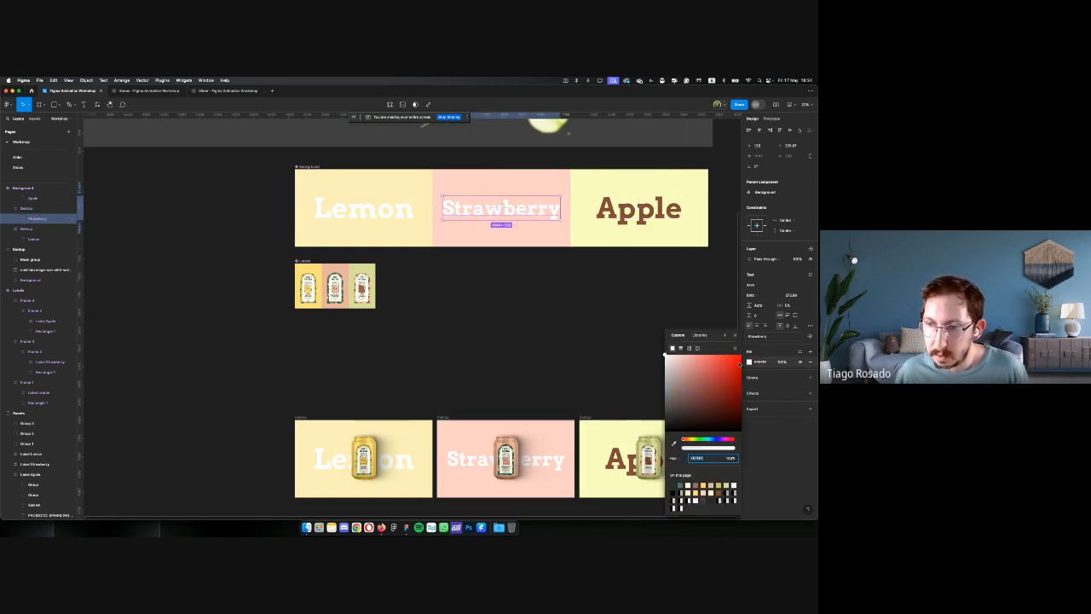
{"action": "left_click", "coordinate": [693, 368]}
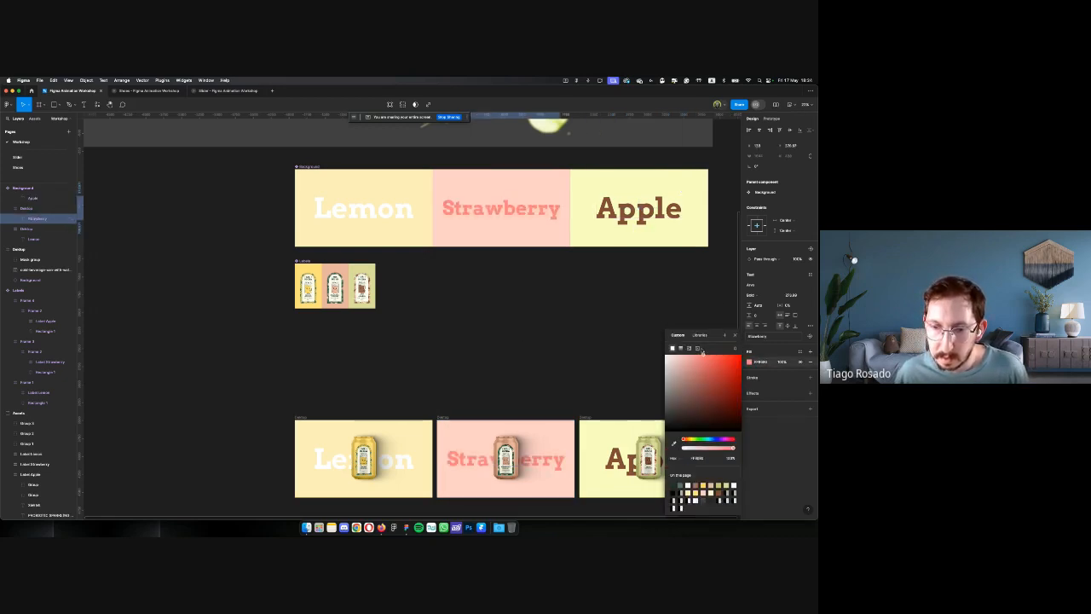
{"action": "left_click", "coordinate": [735, 334]}
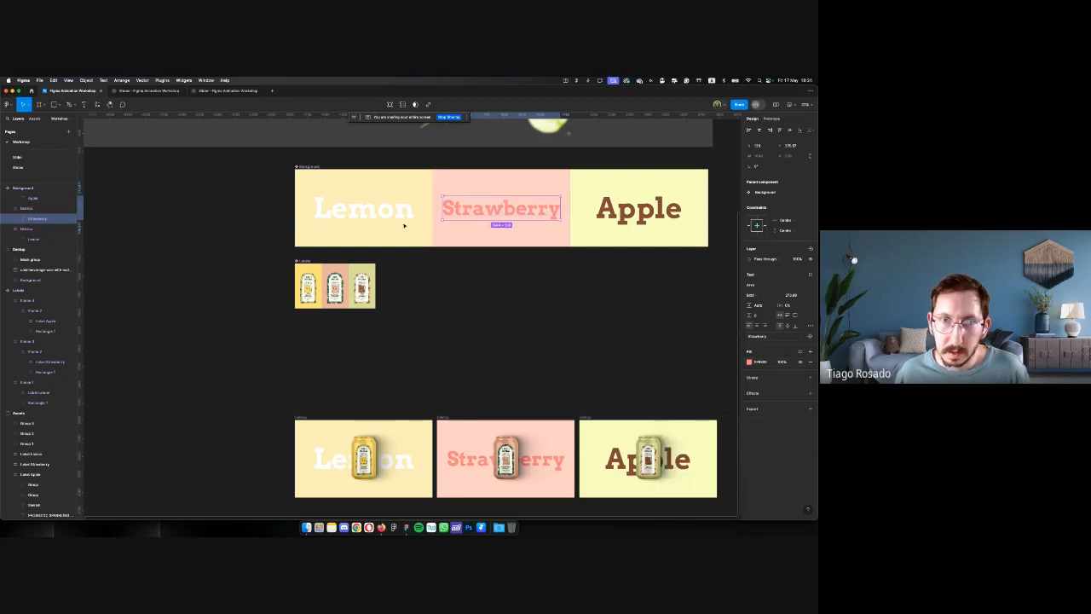
Fill the "Lemon" text with a yellow from the page's colours, slightly deeper than its background, and deselect it
{"action": "left_click", "coordinate": [375, 212]}
{"action": "left_click", "coordinate": [749, 361]}
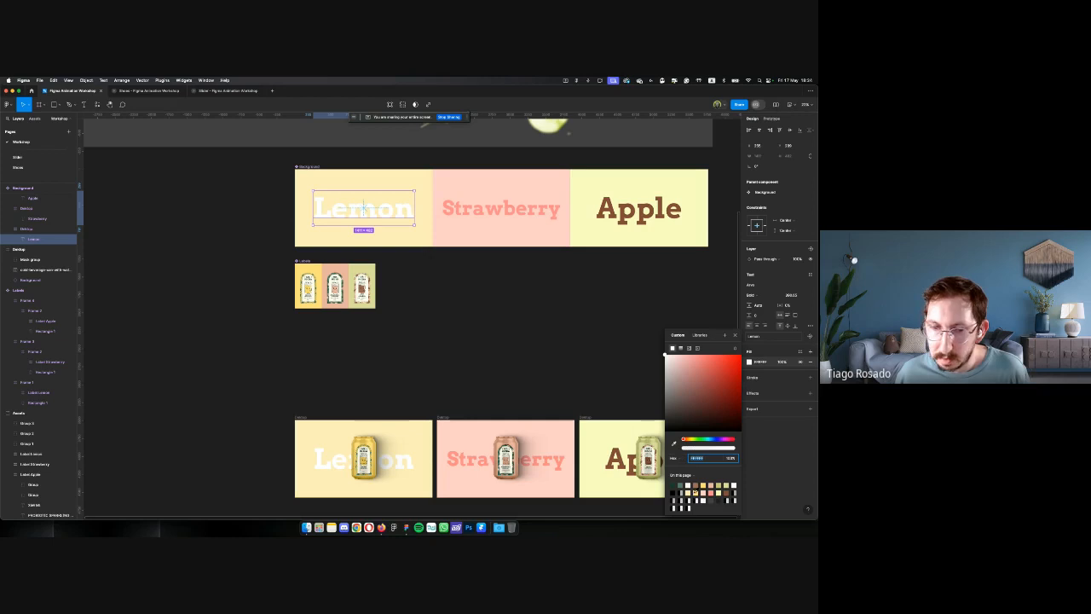
{"action": "left_click", "coordinate": [696, 492]}
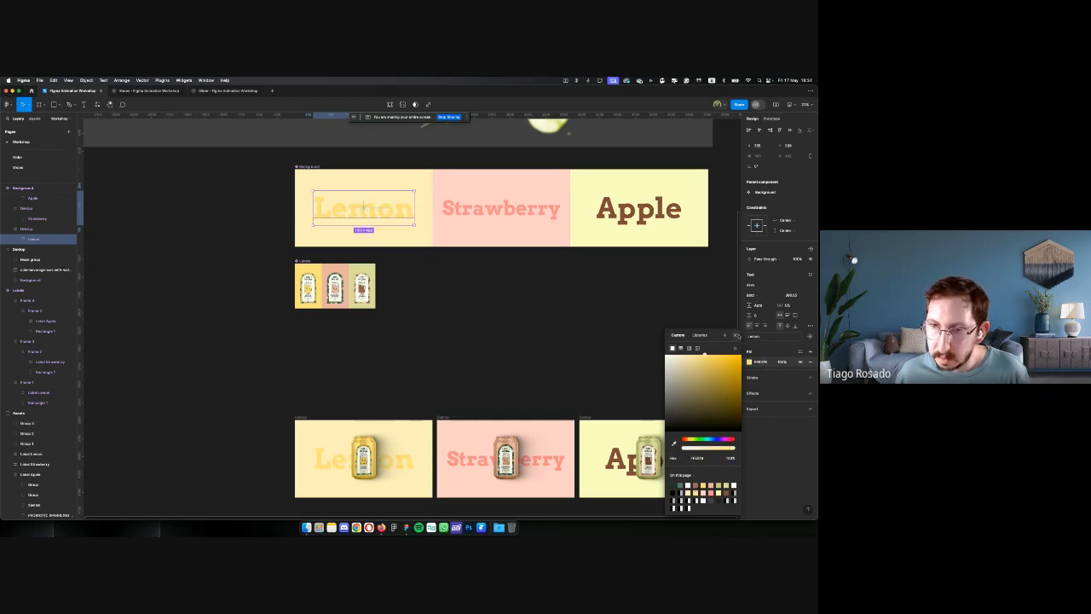
{"action": "left_click", "coordinate": [735, 334]}
{"action": "left_click", "coordinate": [638, 316]}
Preview the prototype from the yellow can's frame to check the flavour text transitions, and close the preview
{"action": "scroll", "coordinate": [634, 315], "scroll_direction": "right", "scroll_amount": 2}
{"action": "scroll", "coordinate": [632, 314], "scroll_direction": "down", "scroll_amount": 1}
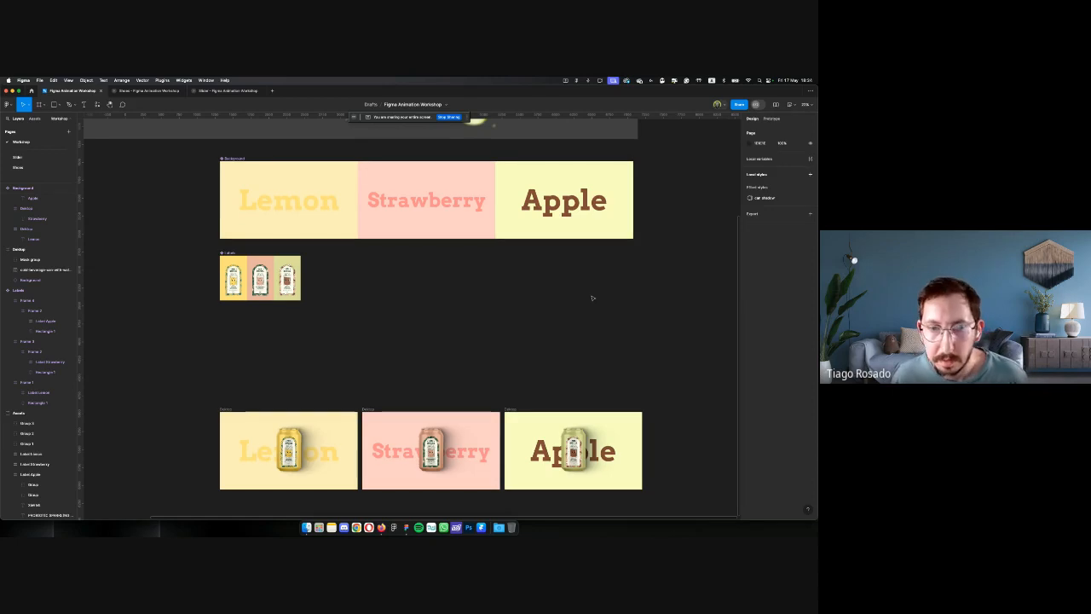
{"action": "left_click", "coordinate": [227, 409]}
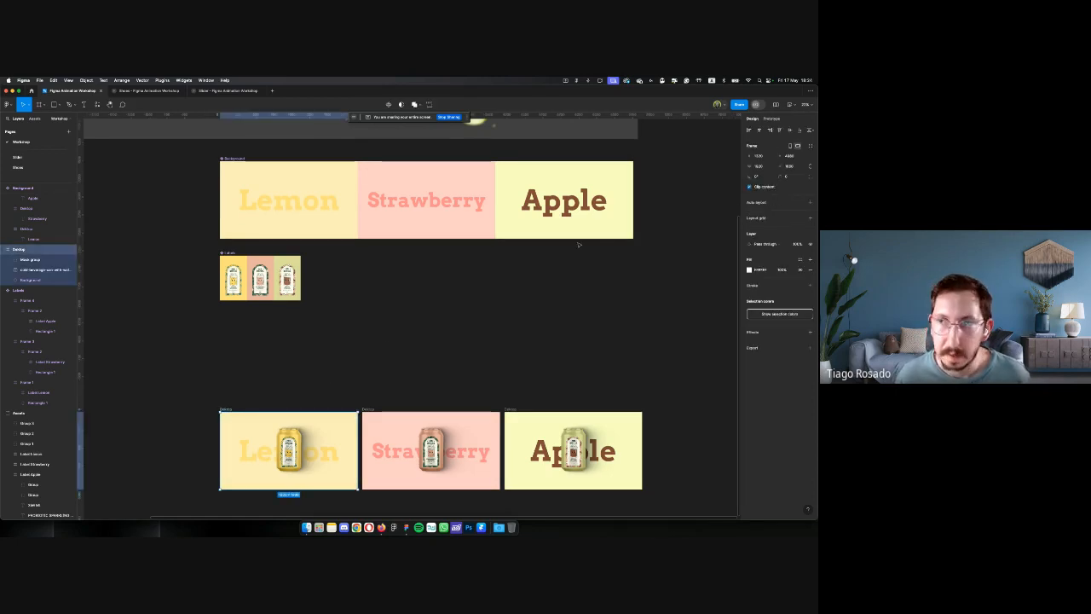
{"action": "key", "text": "shift+space"}
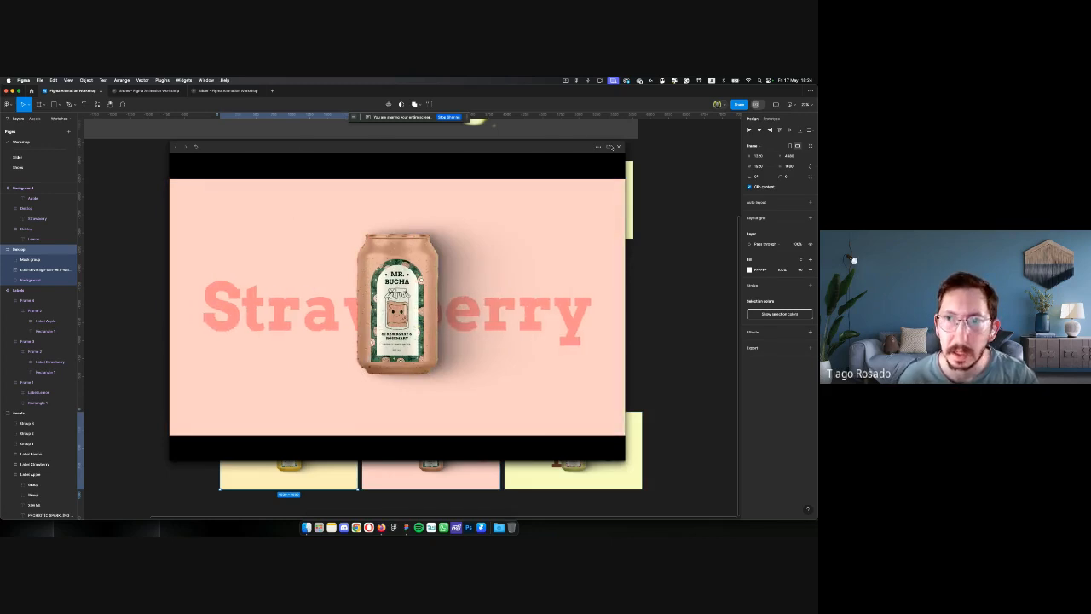
{"action": "left_click", "coordinate": [617, 148]}
Examine how the SB, Running and AIRMAX panels and their lettering animate in the Shoes prototype
{"action": "mouse_move", "coordinate": [224, 92]}
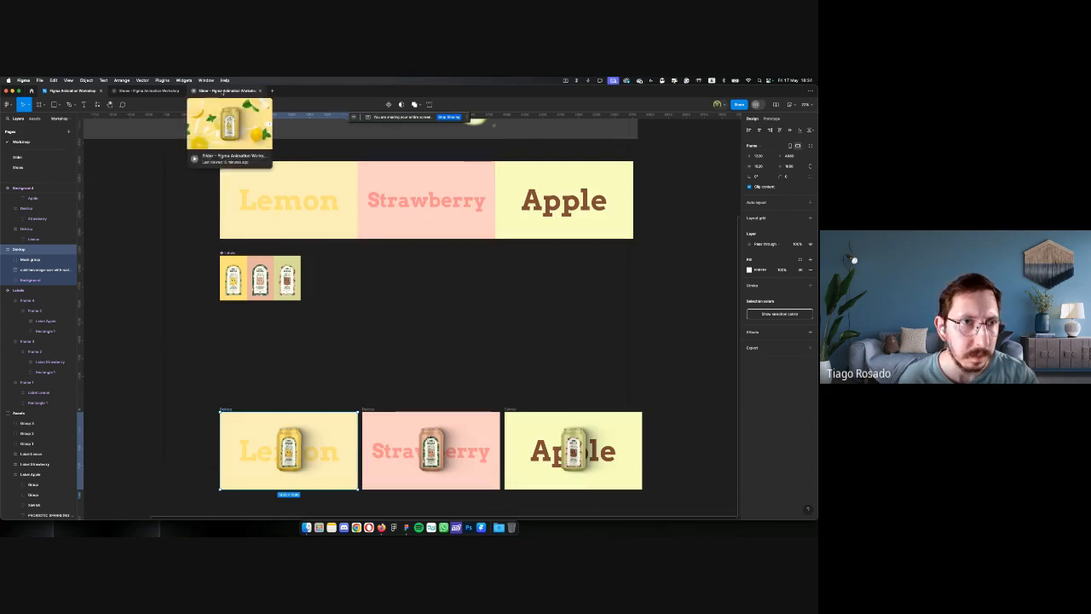
{"action": "left_click", "coordinate": [146, 90]}
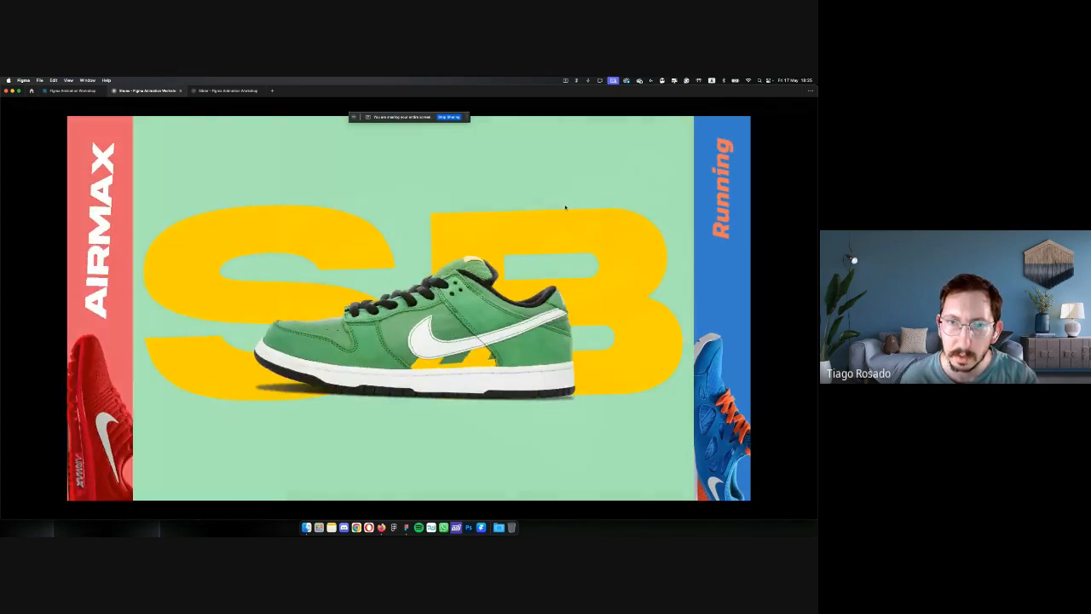
{"action": "mouse_move", "coordinate": [707, 191]}
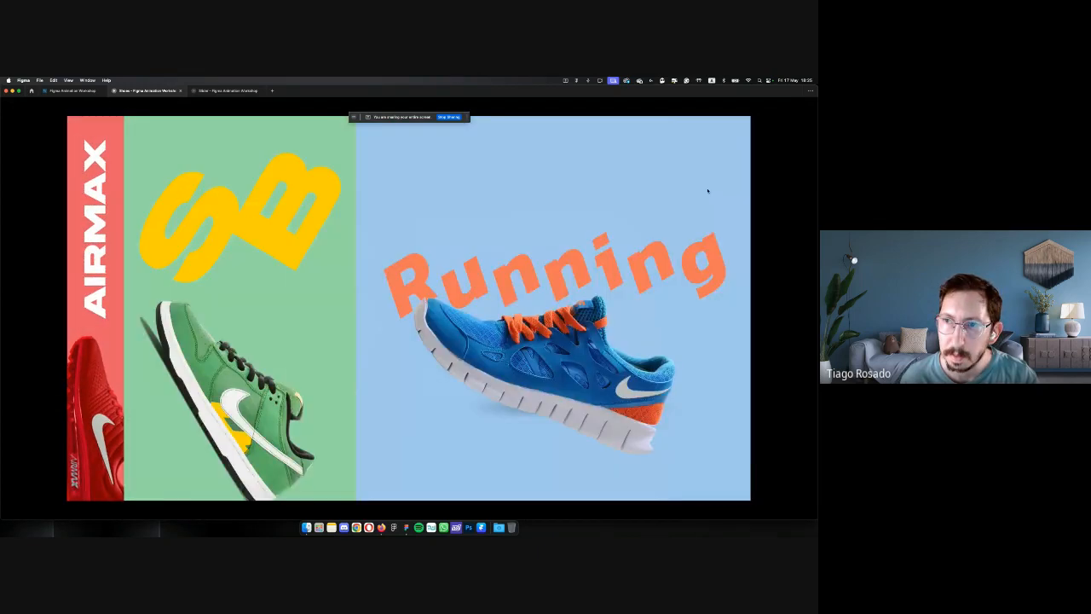
{"action": "mouse_move", "coordinate": [172, 211]}
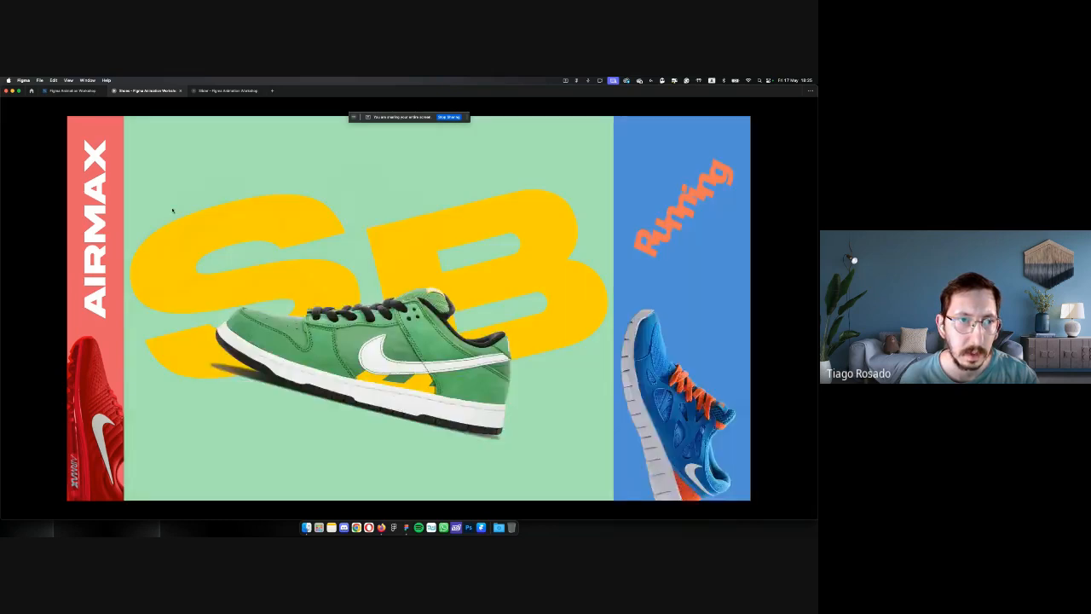
{"action": "mouse_move", "coordinate": [120, 197]}
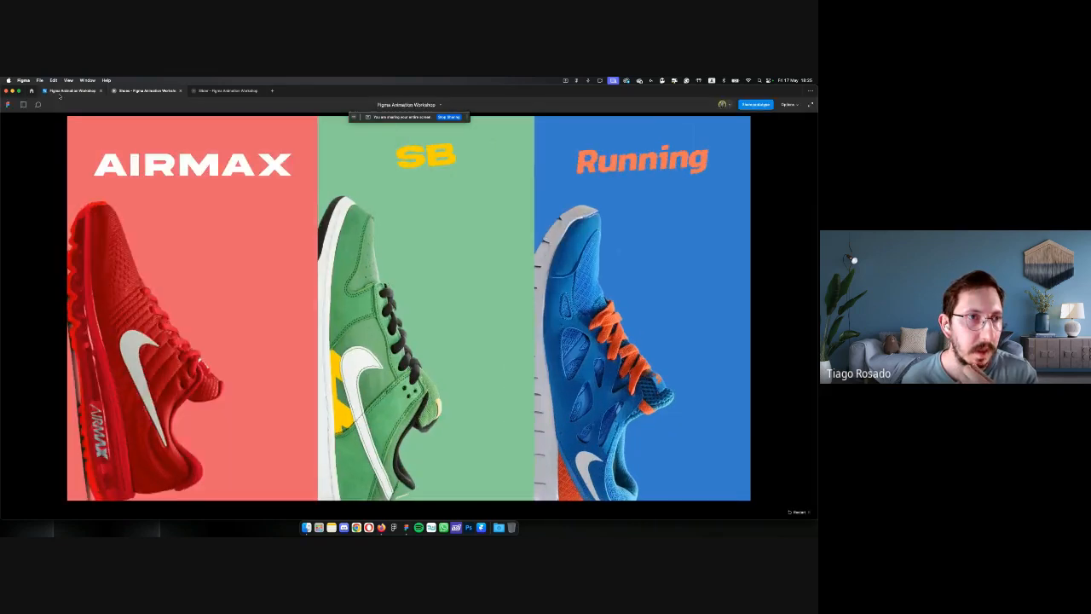
Return to the design file, open the Shoes page, and select the first letter of "AIRMAX" in Component 1's default variant
{"action": "left_click", "coordinate": [72, 90]}
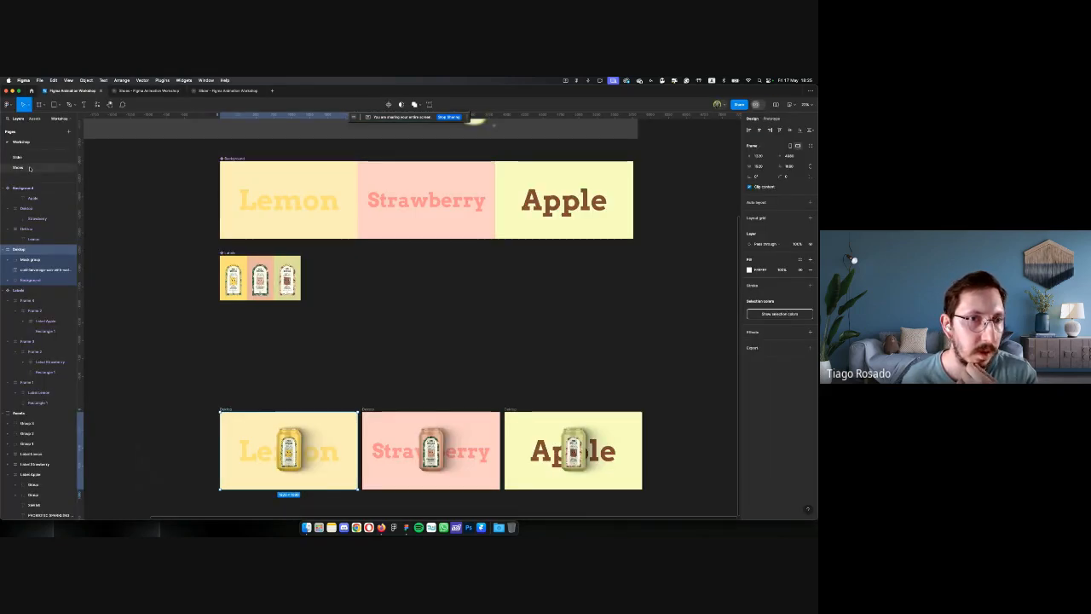
{"action": "left_click", "coordinate": [30, 167]}
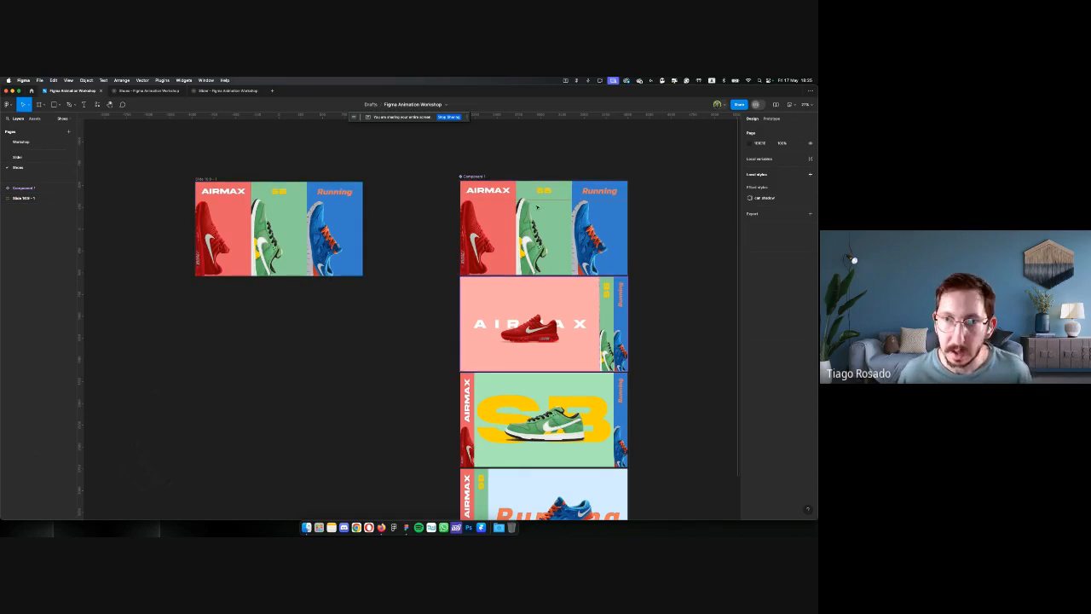
{"action": "scroll", "coordinate": [537, 207], "scroll_direction": "up", "scroll_amount": 5}
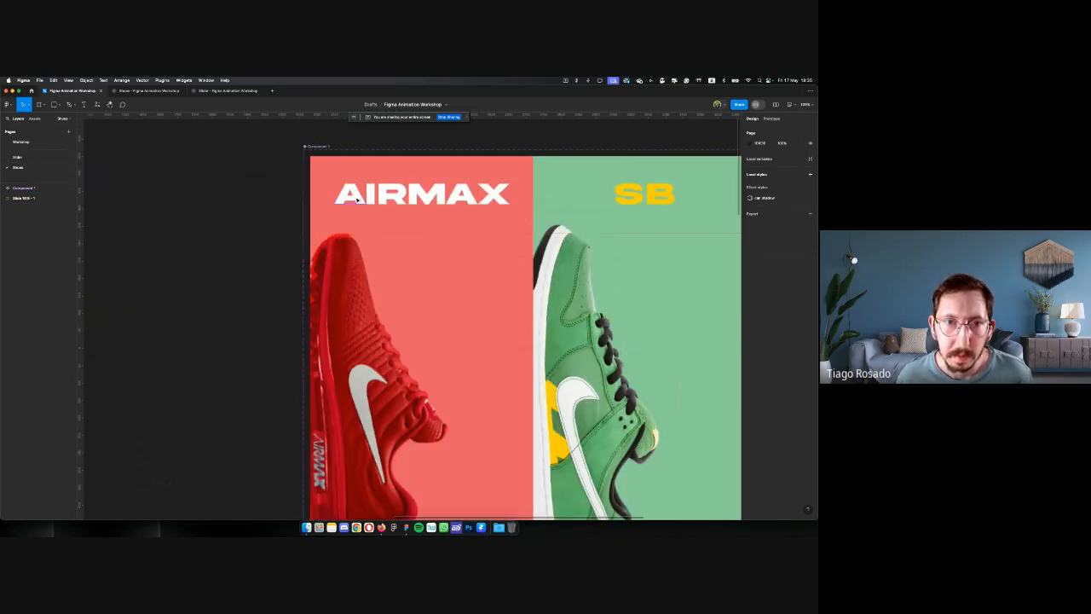
{"action": "left_click", "coordinate": [358, 199], "text": "super"}
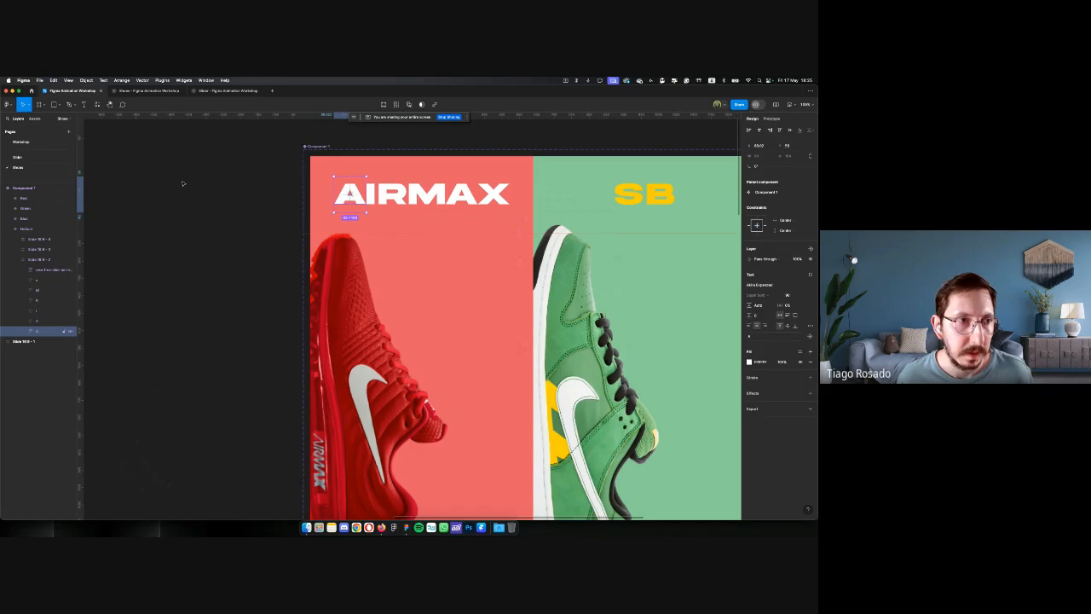
Examine the separate letter layers that make up "AIRMAX" and how they spread out in Component 1's red variant
{"action": "left_click", "coordinate": [38, 321]}
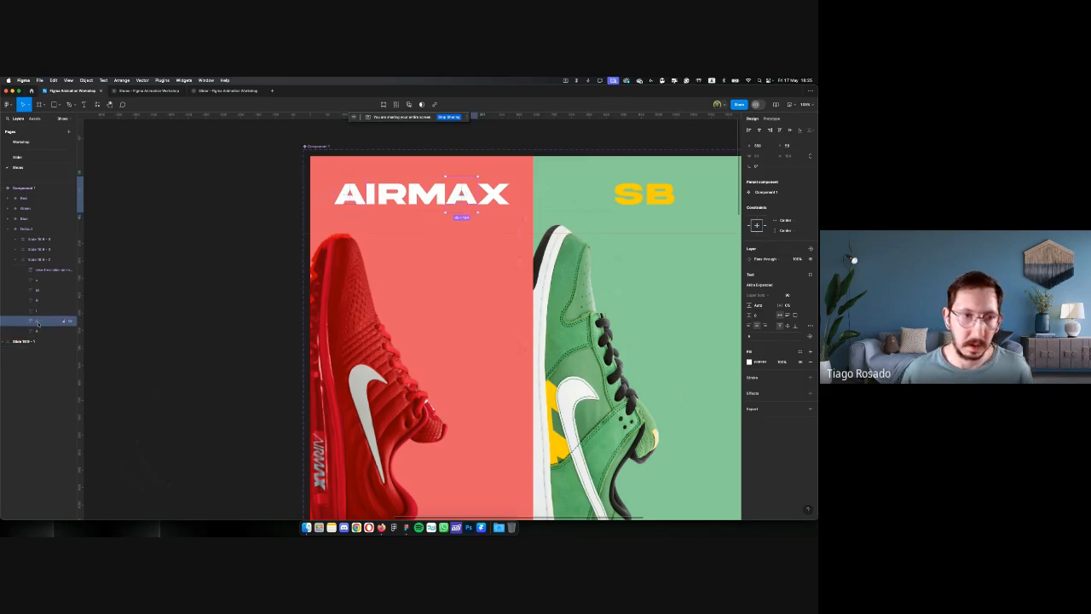
{"action": "left_click", "coordinate": [39, 312]}
{"action": "left_click", "coordinate": [38, 302]}
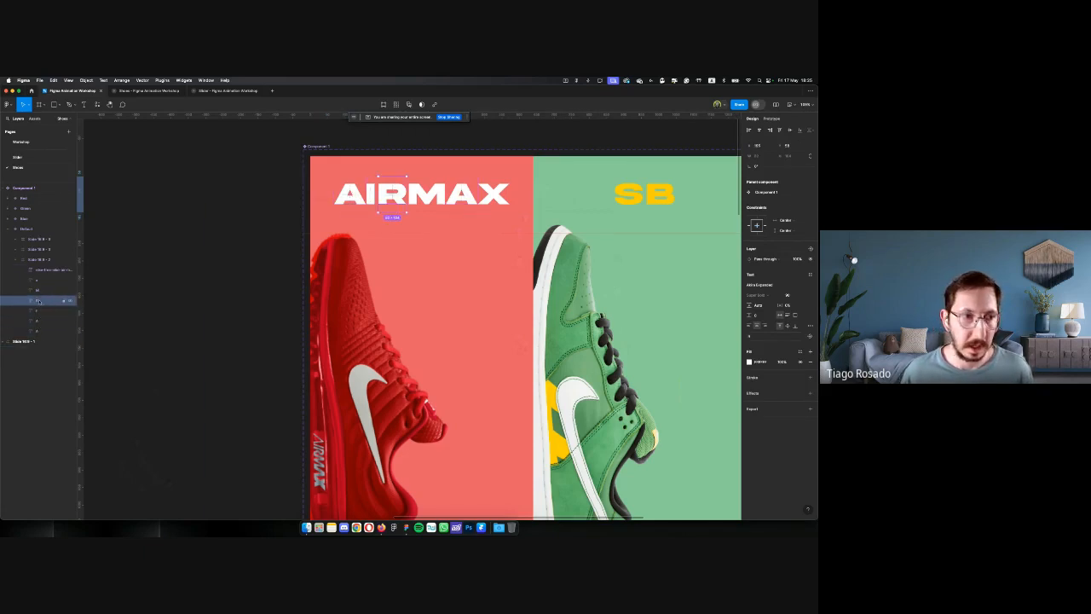
{"action": "left_click", "coordinate": [38, 291]}
{"action": "left_click", "coordinate": [37, 280]}
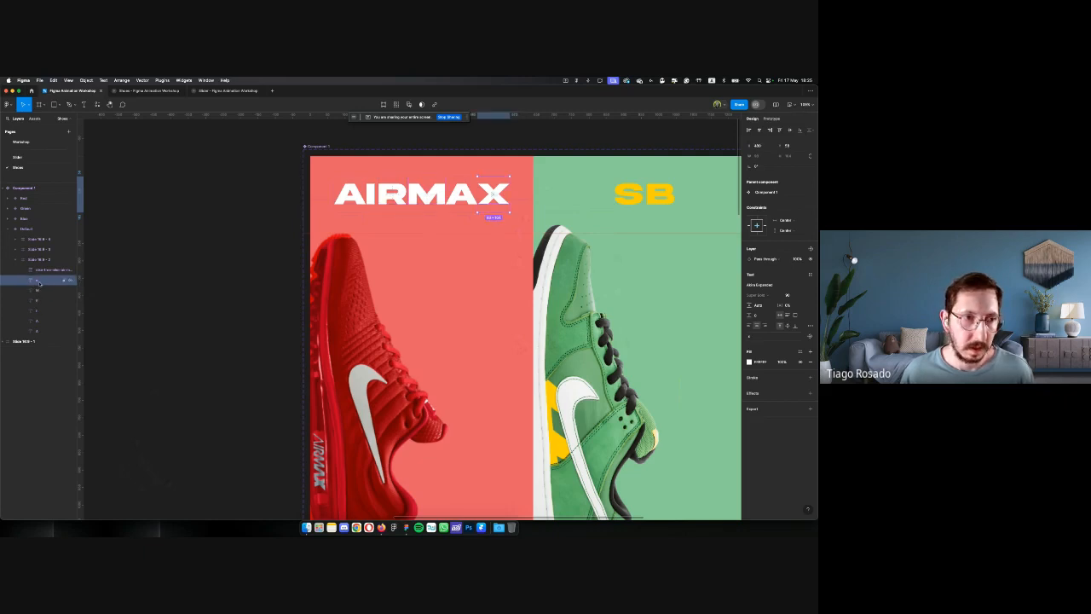
{"action": "scroll", "coordinate": [382, 232], "scroll_direction": "right", "scroll_amount": 3}
{"action": "scroll", "coordinate": [383, 232], "scroll_direction": "down", "scroll_amount": 5}
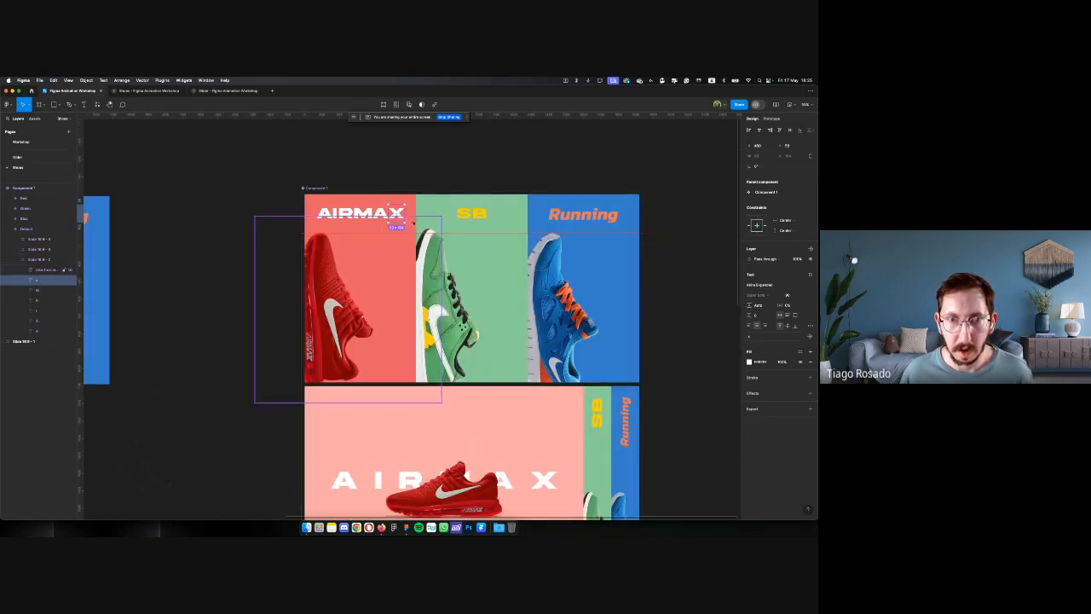
{"action": "scroll", "coordinate": [380, 221], "scroll_direction": "down", "scroll_amount": 2}
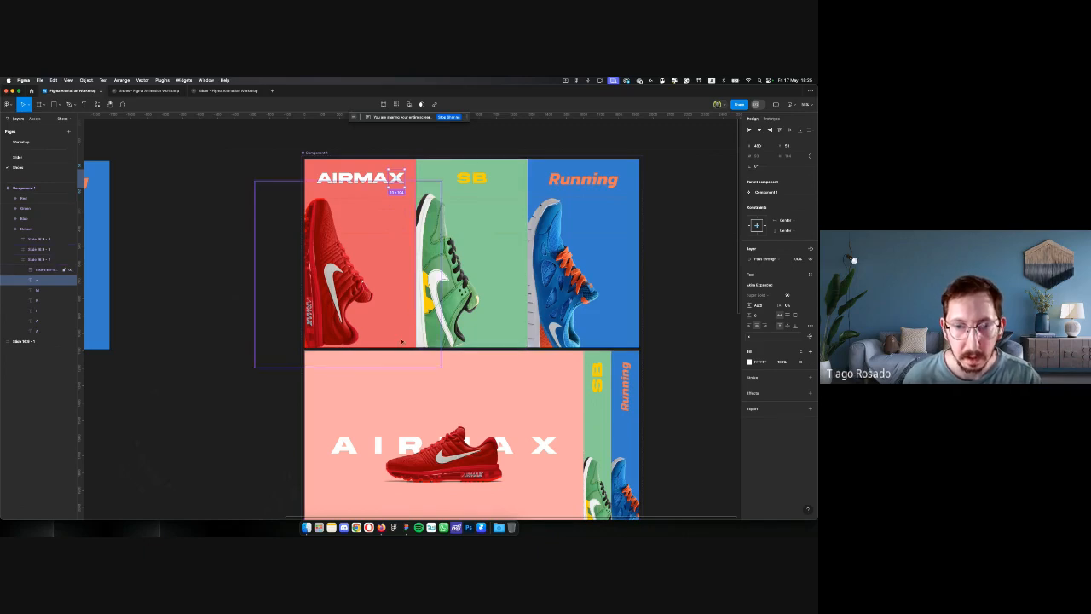
{"action": "left_click", "coordinate": [224, 245]}
{"action": "scroll", "coordinate": [224, 245], "scroll_direction": "left", "scroll_amount": 4}
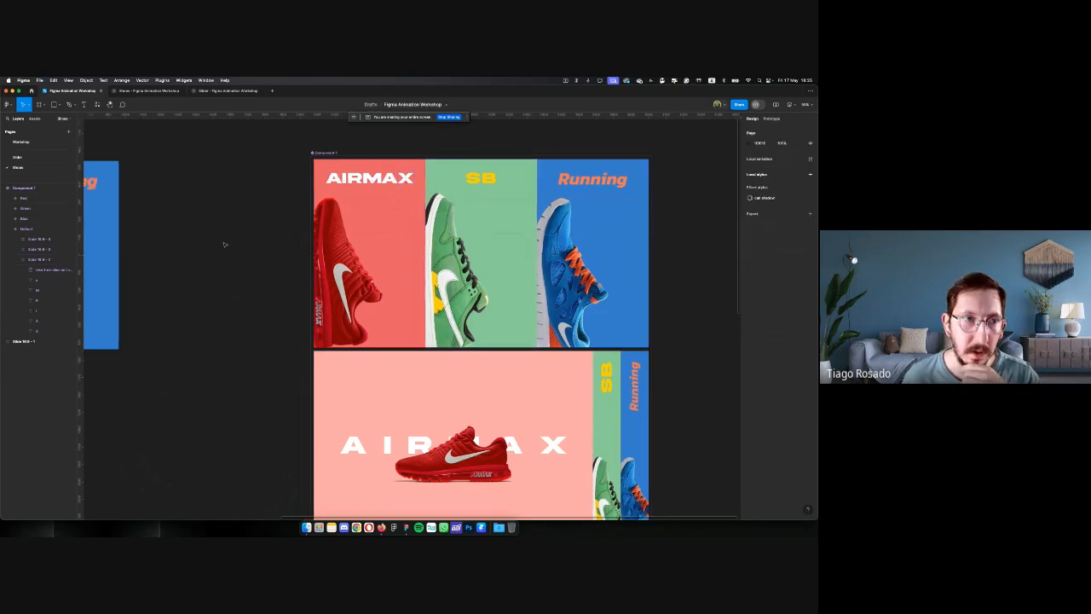
{"action": "scroll", "coordinate": [224, 244], "scroll_direction": "left", "scroll_amount": 2}
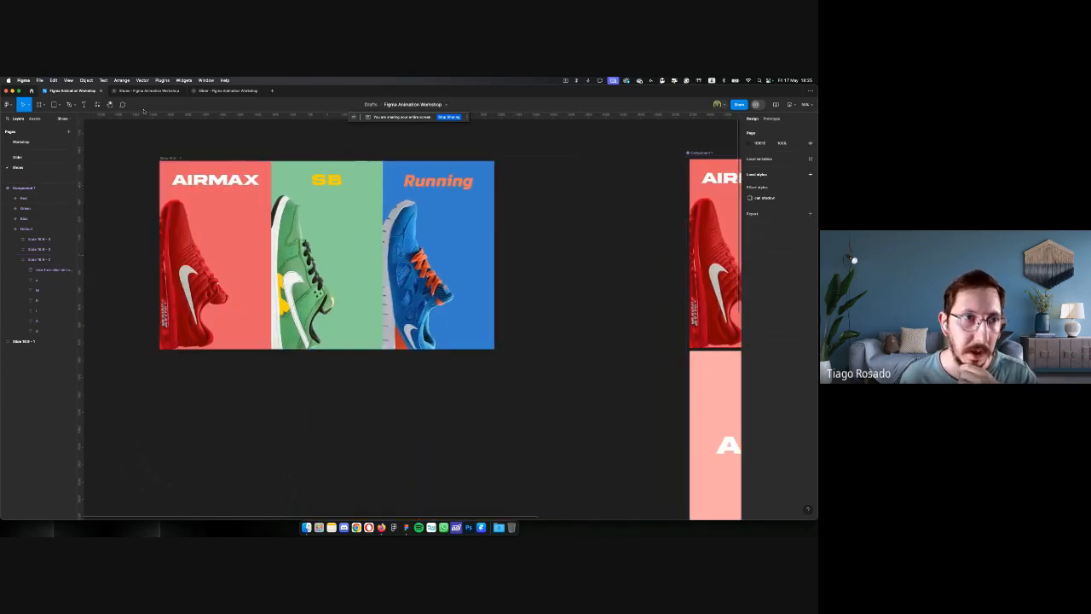
Check the strawberry slide in the Slider prototype, then return to the design file's Workshop page with nothing selected
{"action": "left_click", "coordinate": [148, 91]}
{"action": "left_click", "coordinate": [227, 90]}
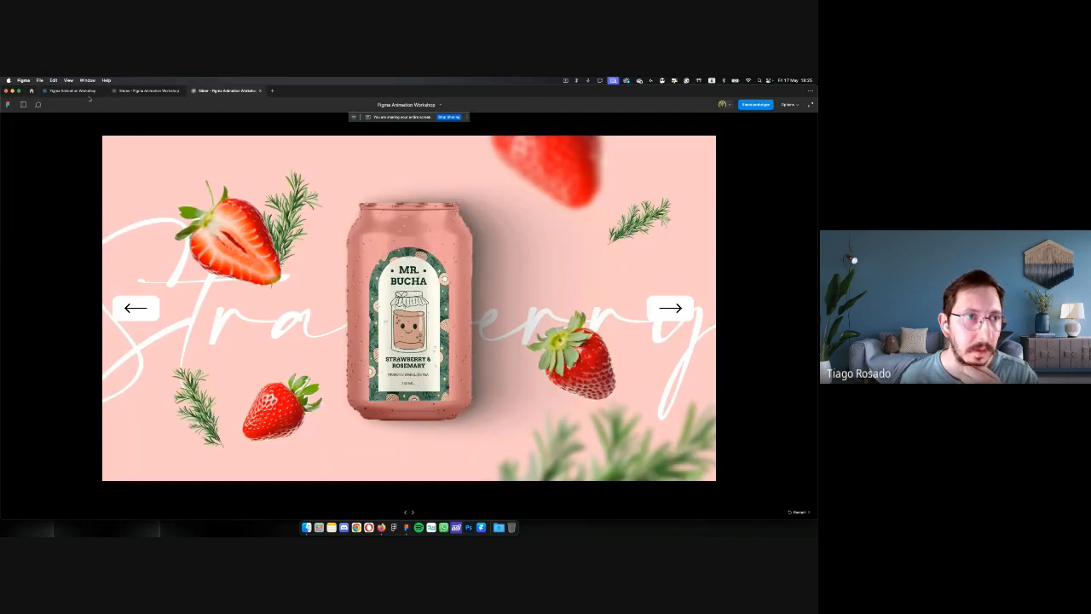
{"action": "left_click", "coordinate": [72, 91]}
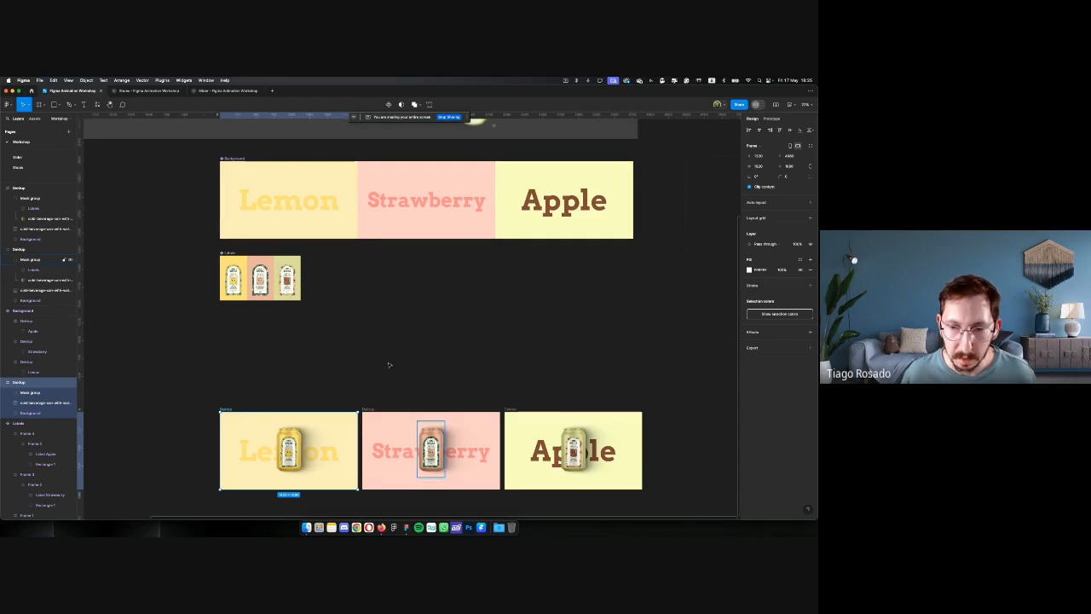
{"action": "scroll", "coordinate": [388, 365], "scroll_direction": "down", "scroll_amount": 2}
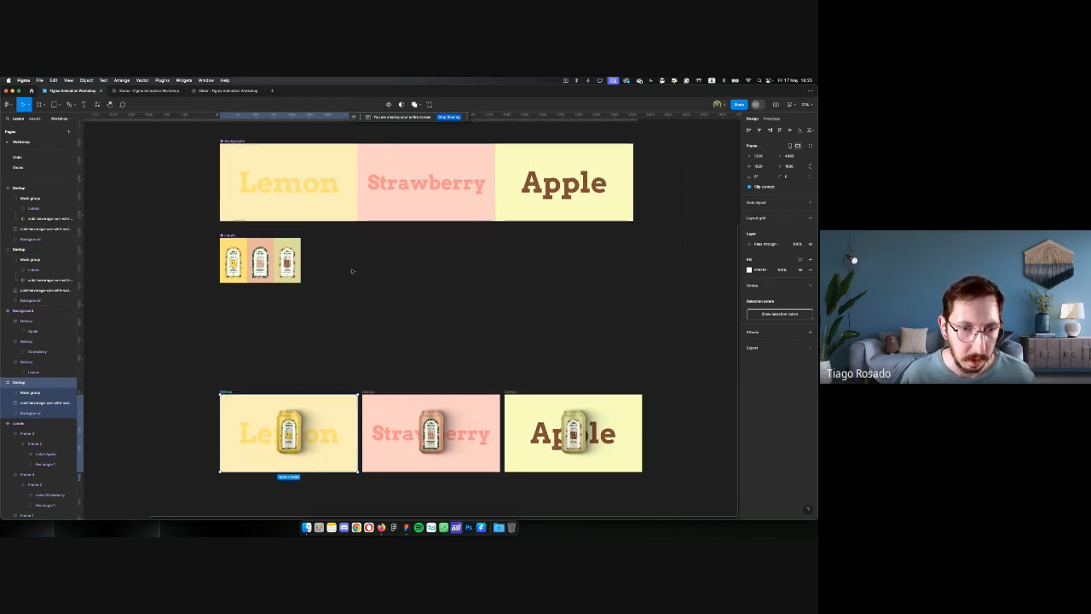
{"action": "scroll", "coordinate": [351, 271], "scroll_direction": "down", "scroll_amount": 3}
{"action": "left_click", "coordinate": [335, 300]}
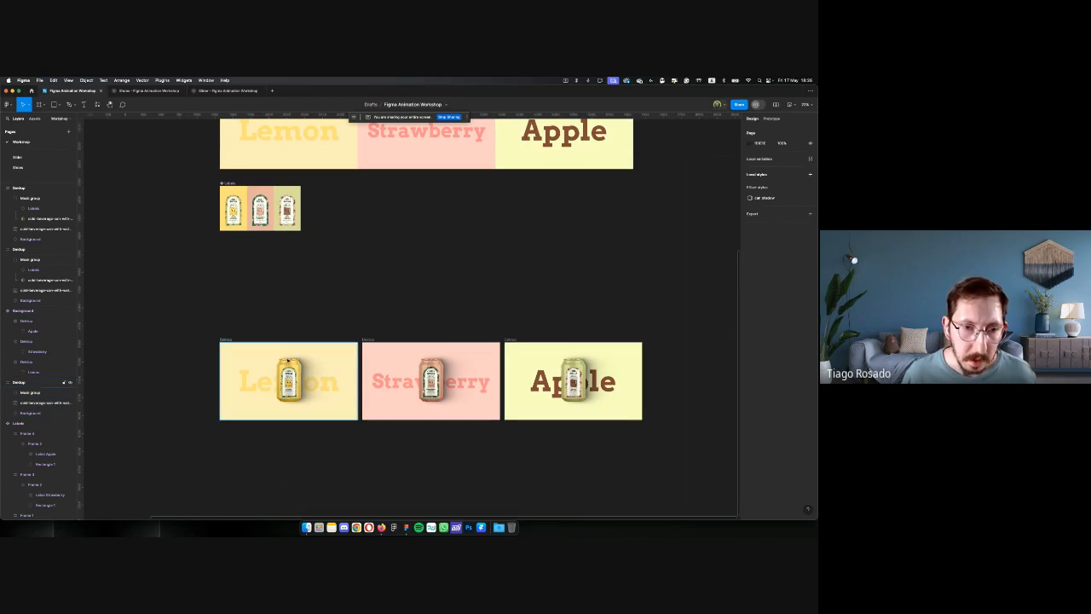
Move the lemon and mint group from the assets area into the yellow can's frame, spreading it around the can
{"action": "scroll", "coordinate": [341, 375], "scroll_direction": "up", "scroll_amount": 10}
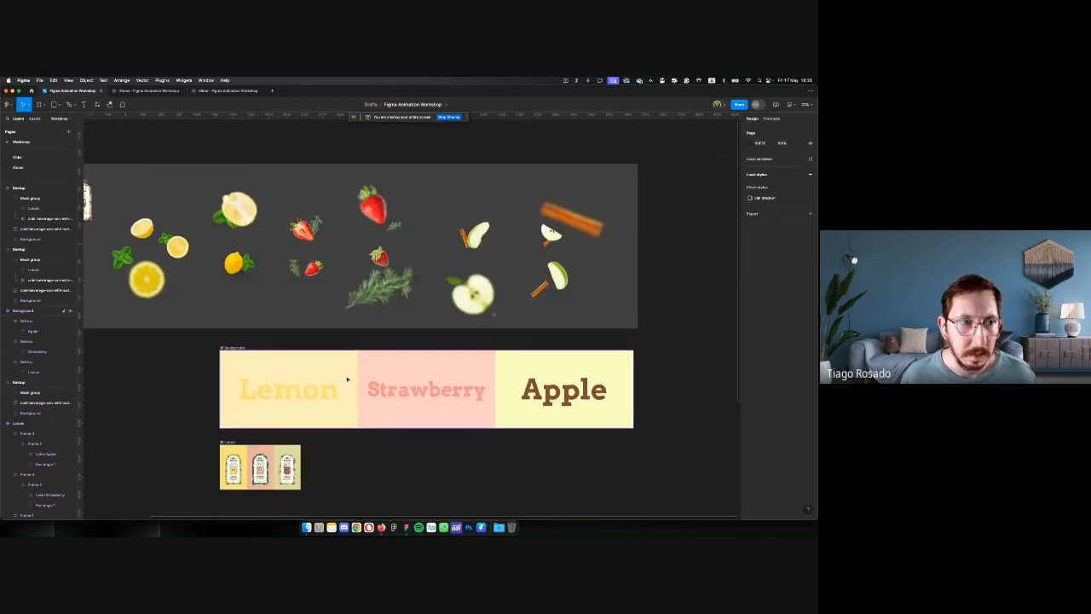
{"action": "scroll", "coordinate": [347, 379], "scroll_direction": "left", "scroll_amount": 5}
{"action": "scroll", "coordinate": [336, 354], "scroll_direction": "down", "scroll_amount": 3}
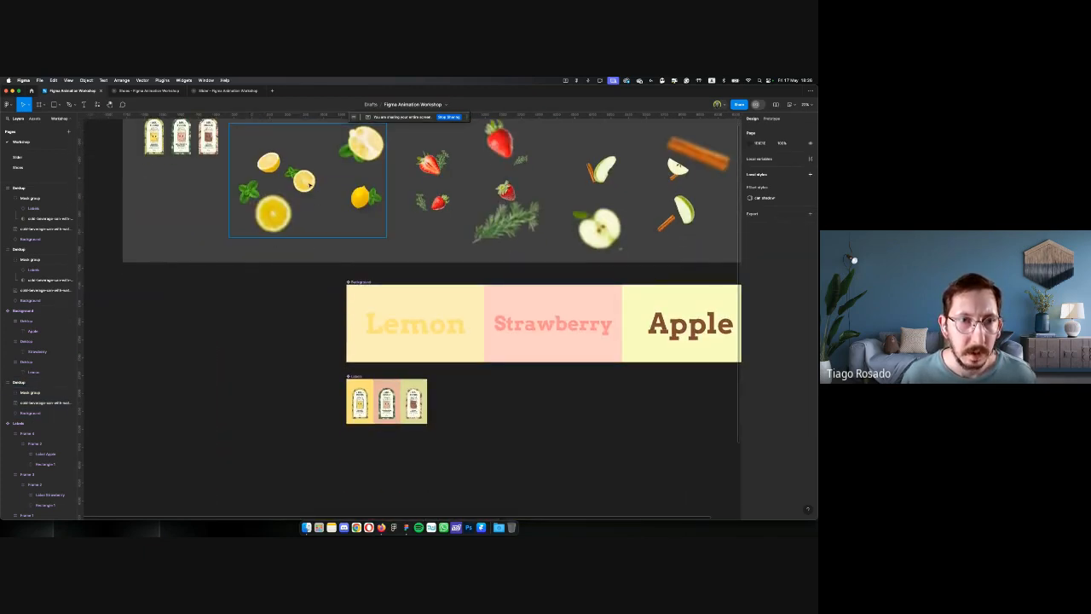
{"action": "left_click_drag", "start_coordinate": [309, 184], "coordinate": [402, 491]}
{"action": "scroll", "coordinate": [402, 490], "scroll_direction": "down", "scroll_amount": 6}
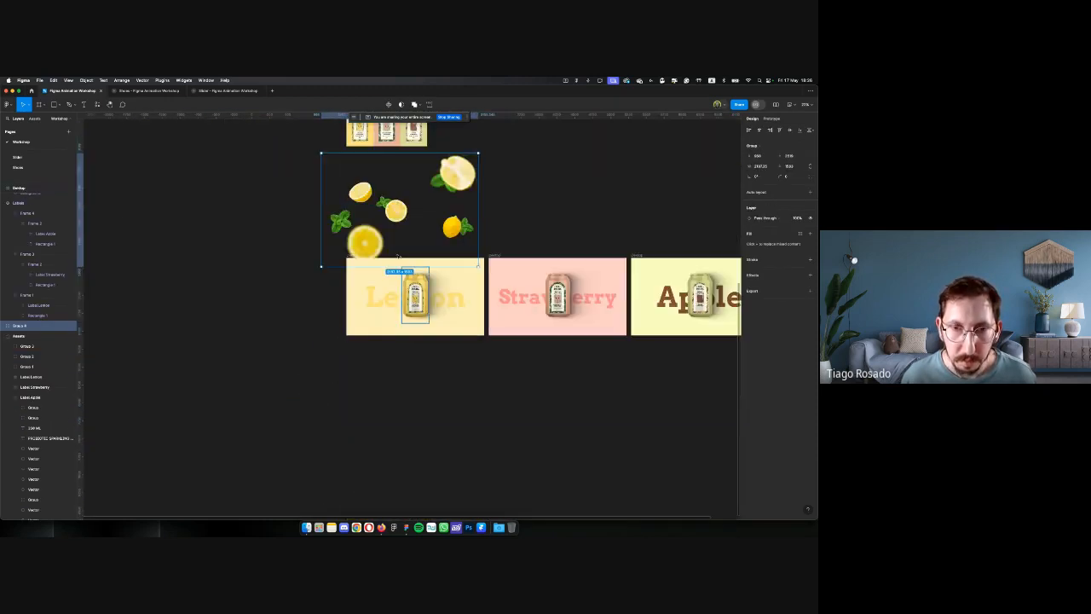
{"action": "left_click_drag", "start_coordinate": [396, 211], "coordinate": [401, 292]}
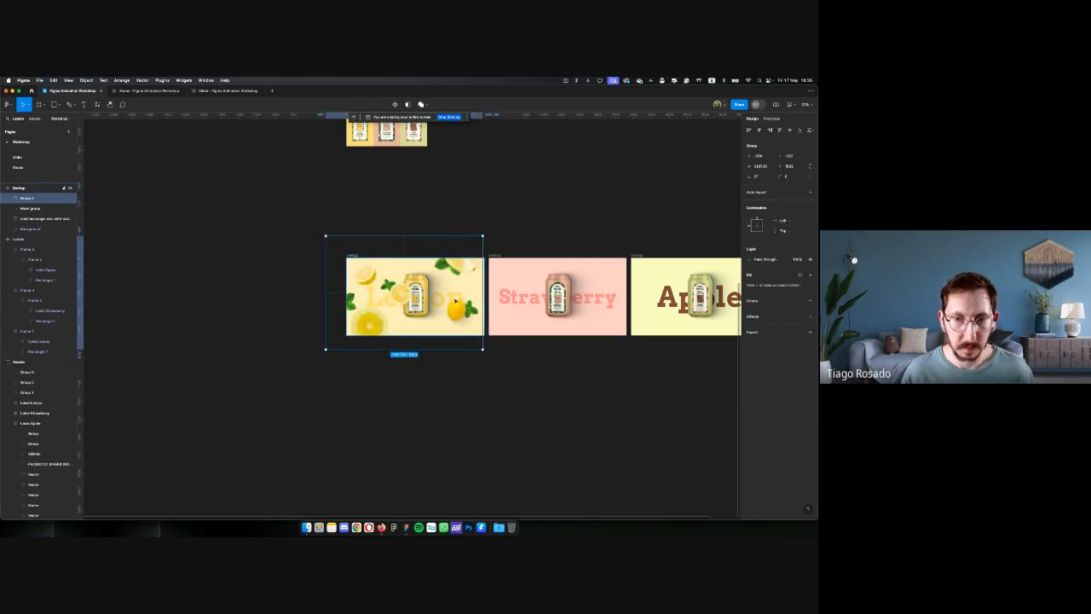
Ungroup the lemon and mint images and reorder them beneath the can layers, just above the Background
{"action": "scroll", "coordinate": [454, 293], "scroll_direction": "up", "scroll_amount": 3}
{"action": "scroll", "coordinate": [34, 310], "scroll_direction": "up", "scroll_amount": 3}
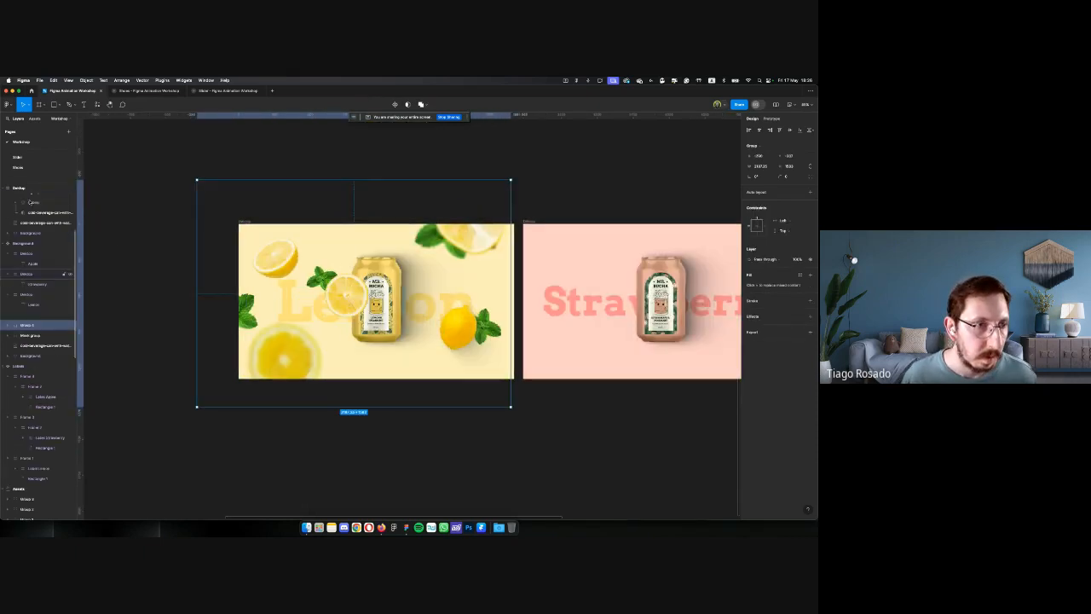
{"action": "left_click", "coordinate": [8, 325]}
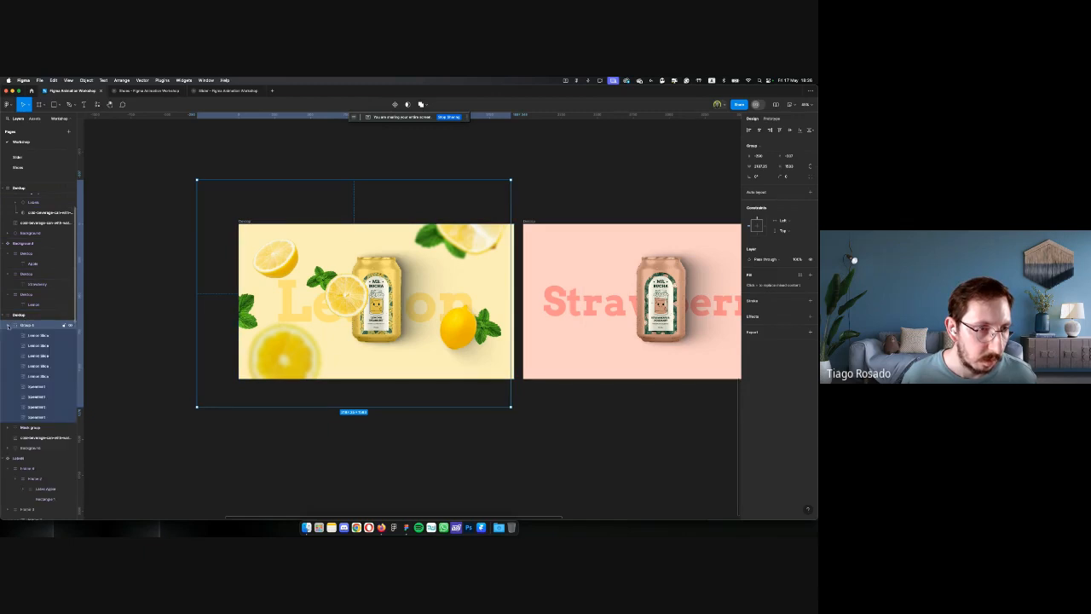
{"action": "right_click", "coordinate": [28, 325]}
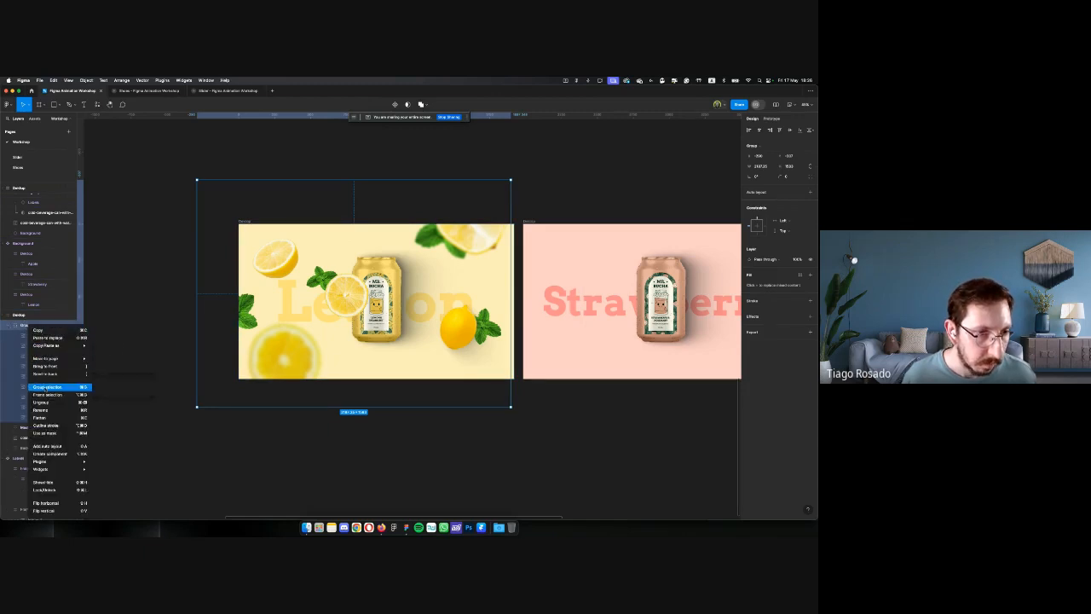
{"action": "left_click", "coordinate": [44, 402]}
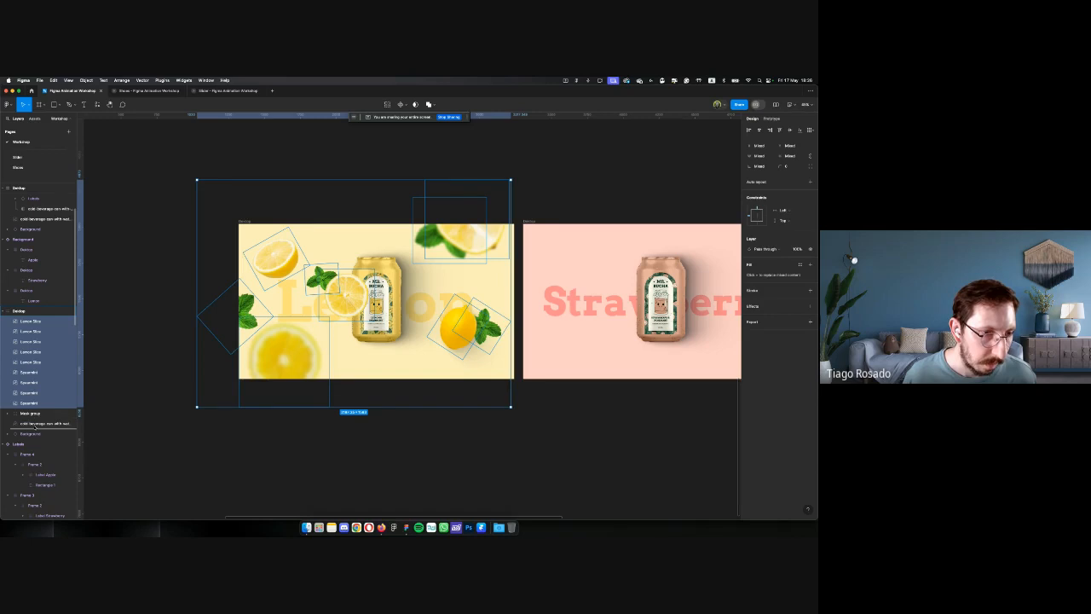
{"action": "left_click_drag", "start_coordinate": [34, 426], "coordinate": [34, 428]}
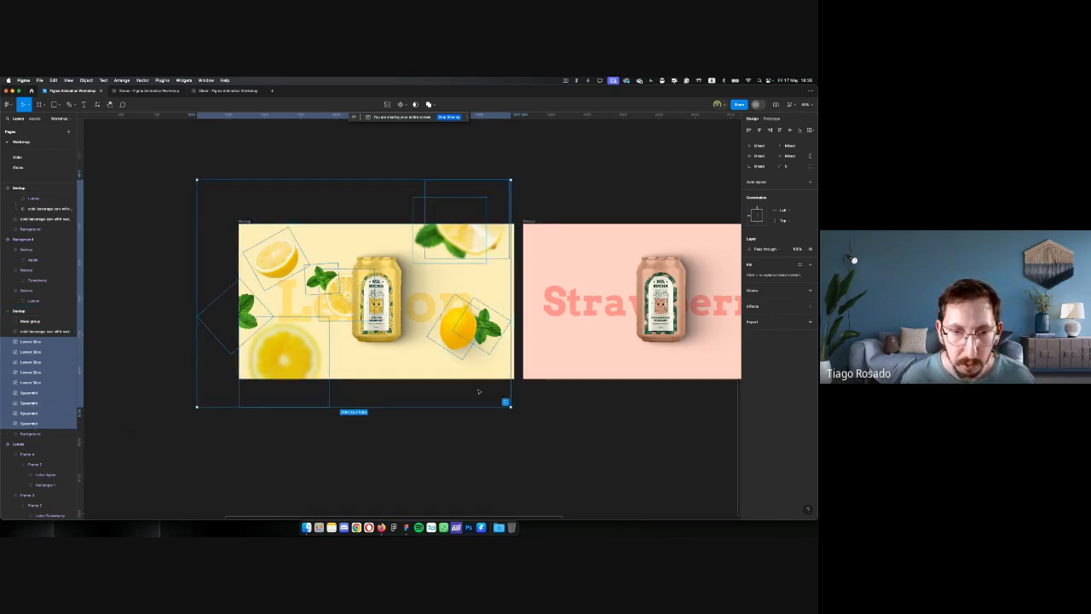
{"action": "left_click", "coordinate": [434, 427]}
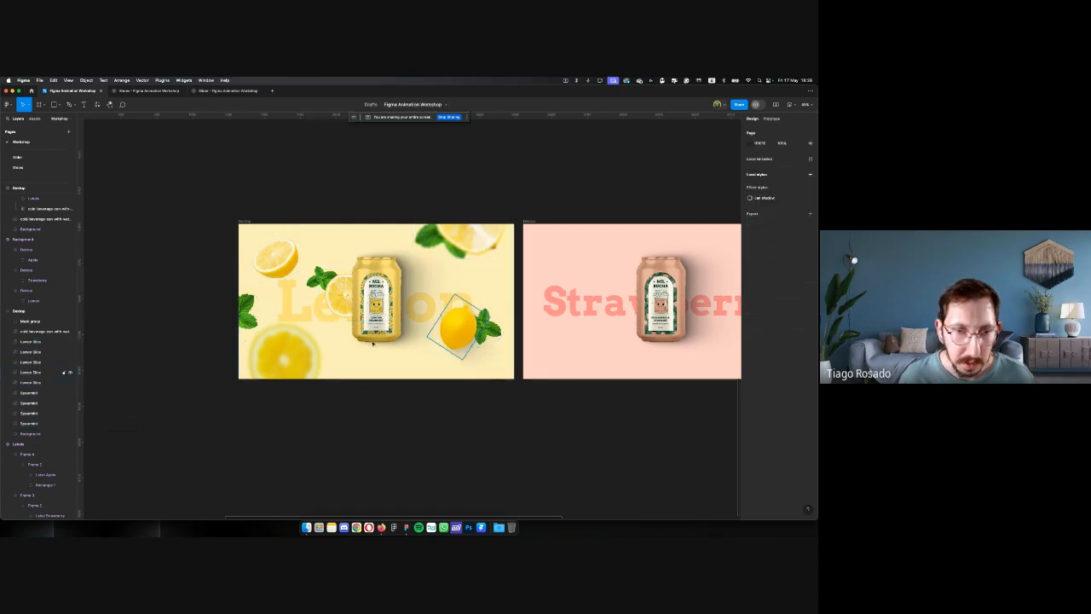
Copy all the lemon and spearmint layers into the Strawberry frame and place them beneath its can, above the Background
{"action": "left_click", "coordinate": [32, 342]}
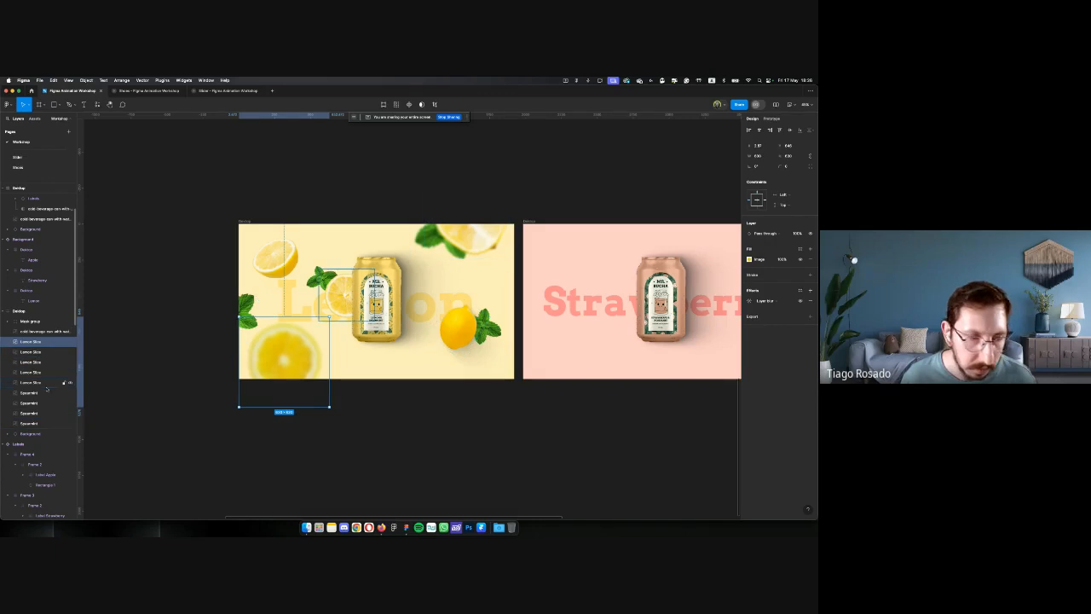
{"action": "left_click", "coordinate": [38, 423], "text": "shift"}
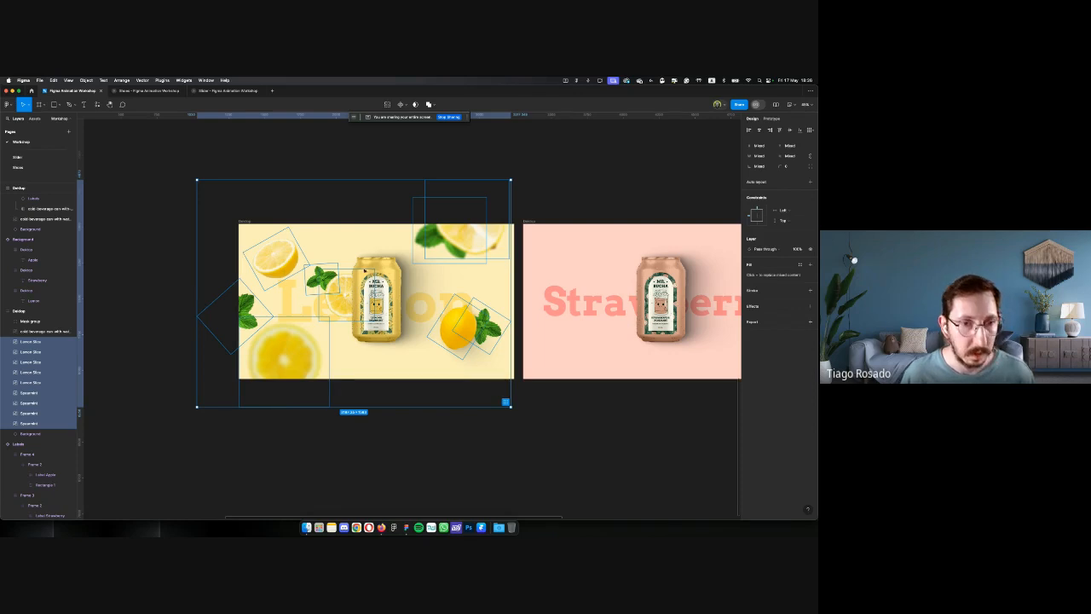
{"action": "scroll", "coordinate": [364, 271], "scroll_direction": "right", "scroll_amount": 2}
{"action": "scroll", "coordinate": [364, 271], "scroll_direction": "right", "scroll_amount": 6}
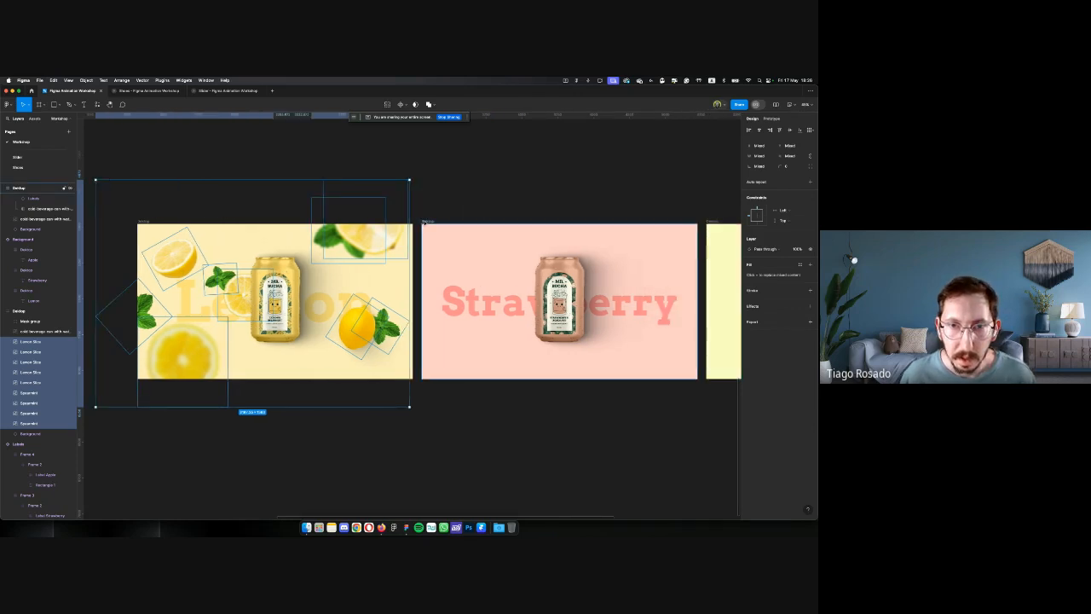
{"action": "left_click", "coordinate": [423, 221]}
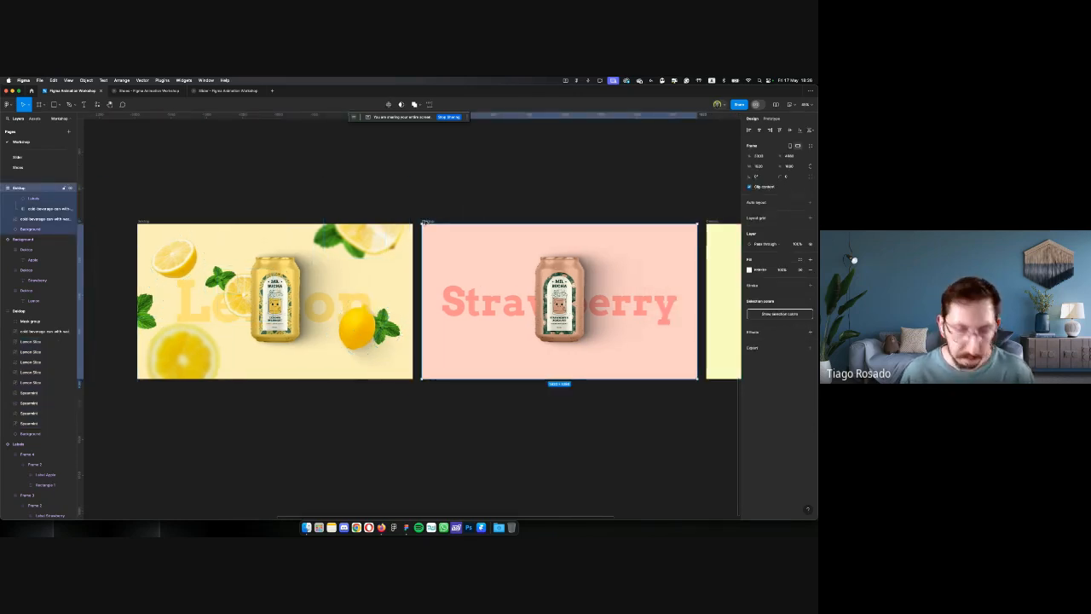
{"action": "key", "text": "super+v"}
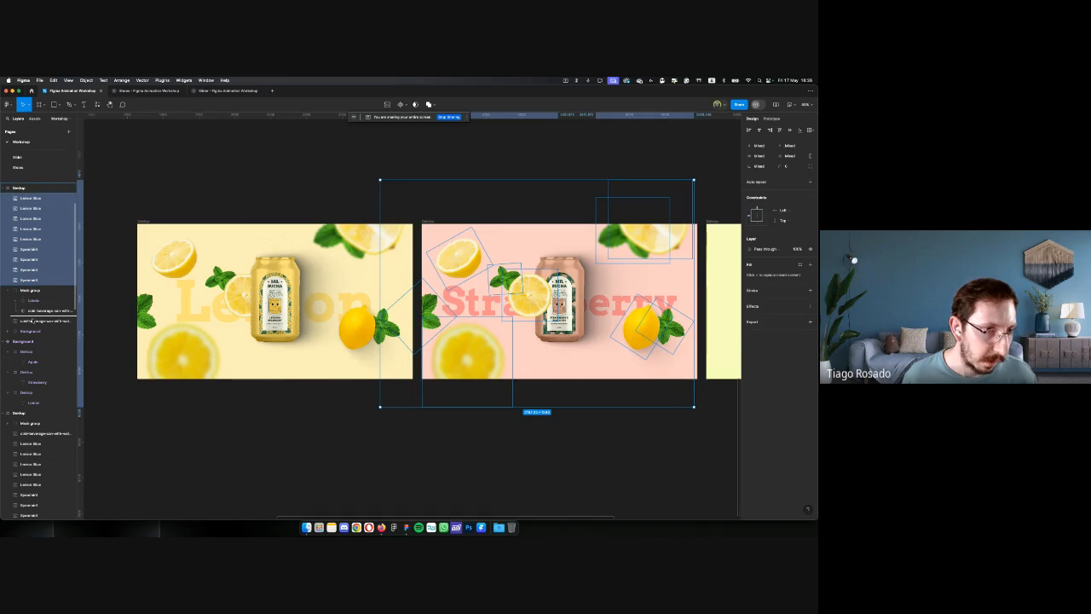
{"action": "left_click_drag", "start_coordinate": [32, 323], "coordinate": [33, 322]}
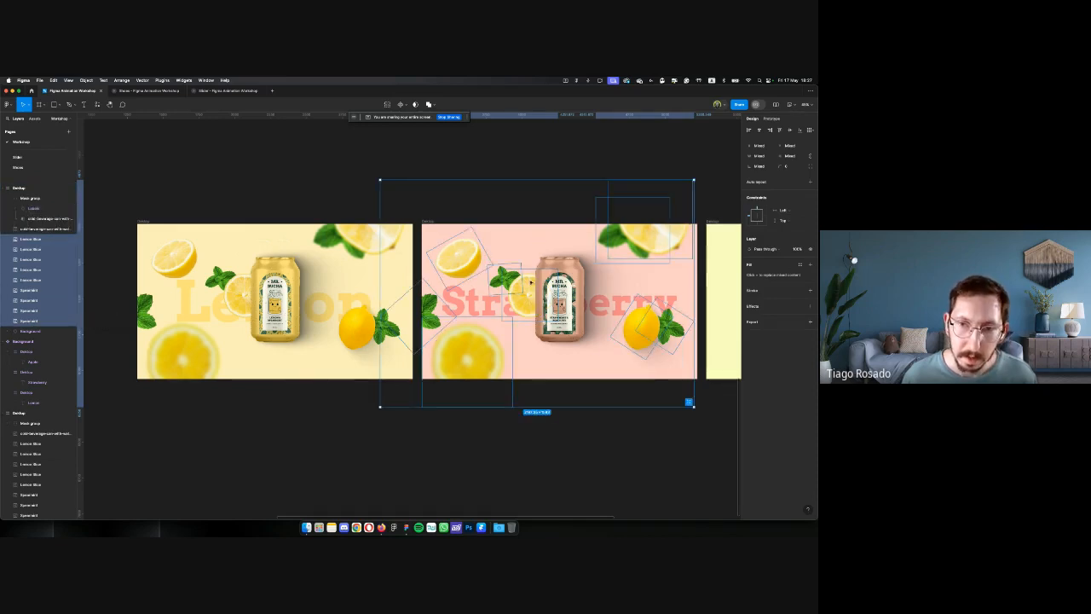
{"action": "scroll", "coordinate": [504, 385], "scroll_direction": "right", "scroll_amount": 3}
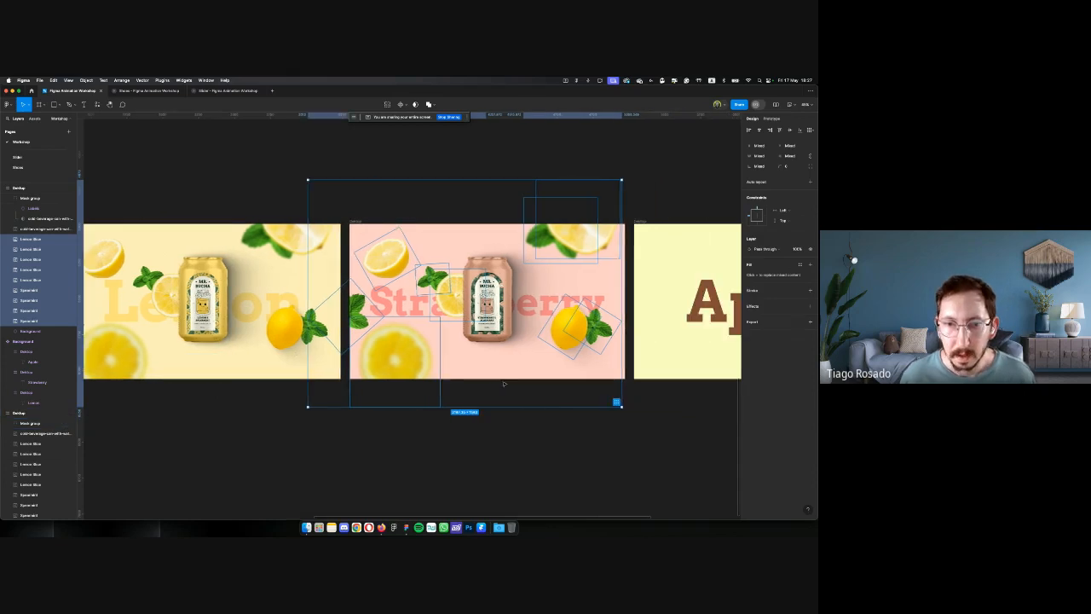
Enlarge the blurred lemon slice in the Strawberry frame and nudge it slightly left
{"action": "key", "text": "Escape"}
{"action": "left_click", "coordinate": [413, 360]}
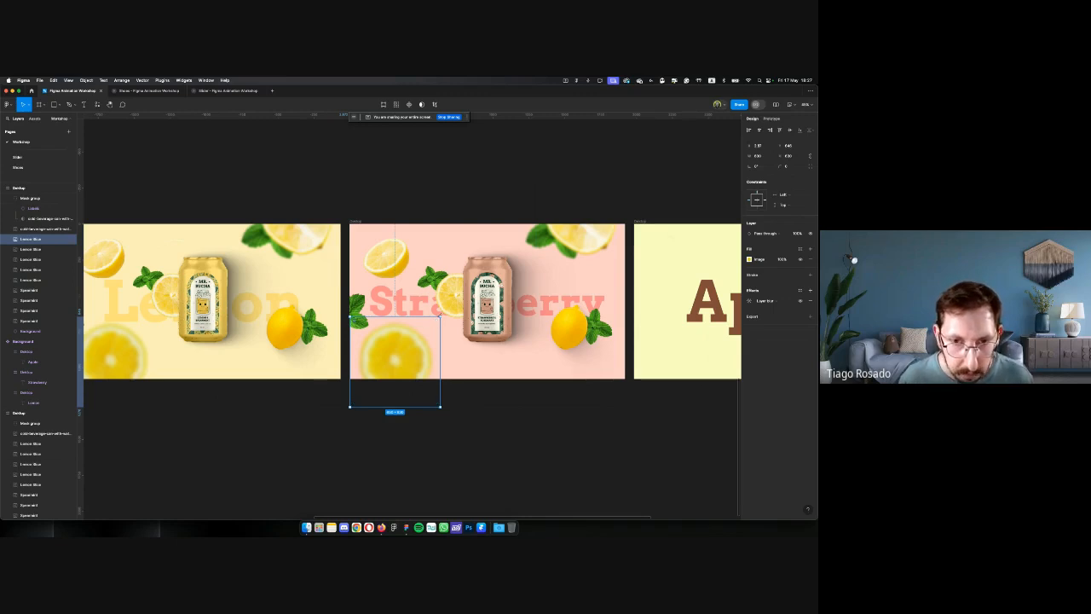
{"action": "left_click_drag", "start_coordinate": [440, 316], "coordinate": [499, 258]}
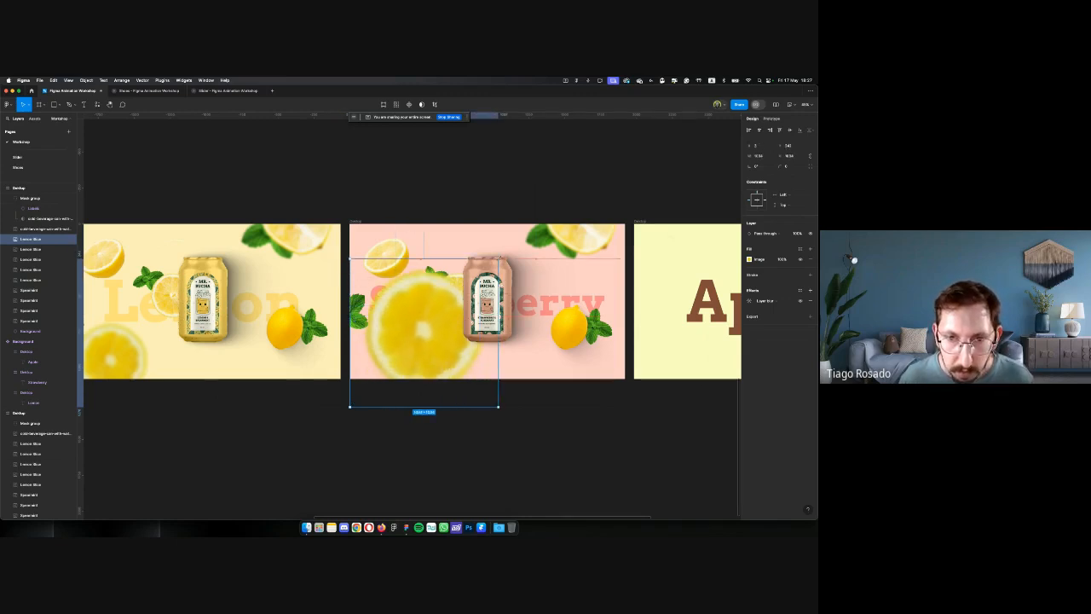
{"action": "key", "text": "shift+Left"}
{"action": "key", "text": "shift+Left"}
{"action": "key", "text": "shift+Left"}
{"action": "key", "text": "shift+Left"}
{"action": "key", "text": "shift+Left"}
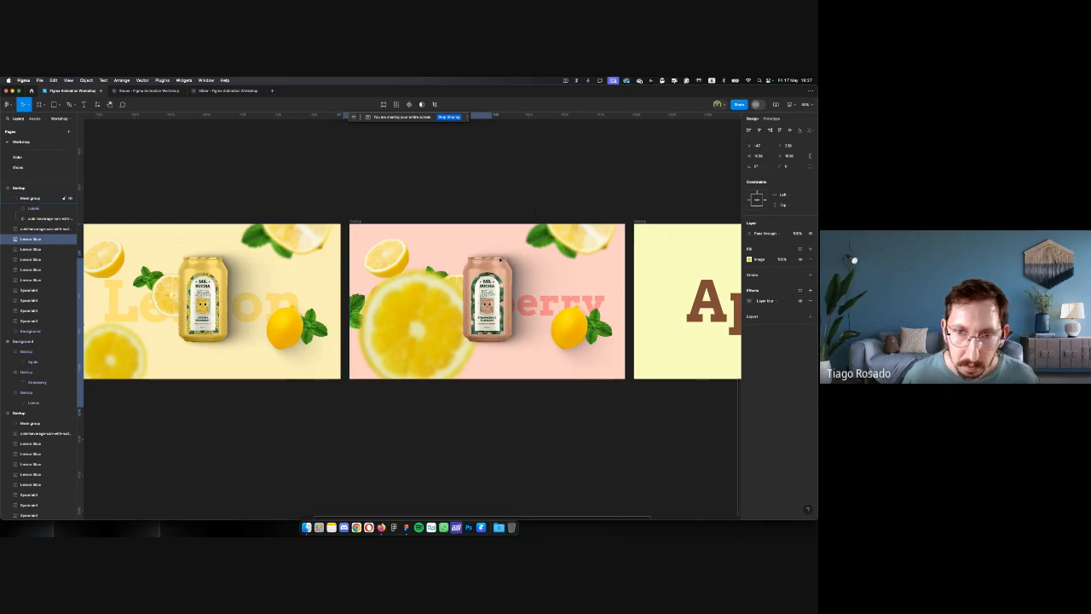
Rotate the enlarged blurred lemon slice and move it completely outside the Strawberry frame, past its lower-left corner
{"action": "left_click_drag", "start_coordinate": [494, 255], "coordinate": [517, 292]}
{"action": "left_click_drag", "start_coordinate": [437, 306], "coordinate": [394, 364]}
{"action": "key", "text": "shift+Left"}
{"action": "key", "text": "shift+Left"}
{"action": "key", "text": "shift+Left"}
{"action": "key", "text": "shift+Left"}
{"action": "key", "text": "shift+Left"}
{"action": "key", "text": "shift+Left"}
{"action": "key", "text": "shift+Left"}
{"action": "key", "text": "shift+Left"}
{"action": "key", "text": "shift+Left"}
{"action": "key", "text": "shift+Left"}
{"action": "key", "text": "shift+Left"}
{"action": "key", "text": "shift+Left"}
{"action": "key", "text": "shift+Left"}
{"action": "key", "text": "shift+Left"}
{"action": "key", "text": "shift+Left"}
{"action": "key", "text": "shift+Left"}
{"action": "key", "text": "shift+Left"}
{"action": "key", "text": "shift+Left"}
{"action": "key", "text": "shift+Left"}
{"action": "key", "text": "shift+Left"}
{"action": "key", "text": "shift+Down"}
{"action": "key", "text": "shift+Down"}
{"action": "key", "text": "shift+Down"}
{"action": "key", "text": "shift+Down"}
{"action": "key", "text": "shift+Down"}
{"action": "key", "text": "shift+Down"}
{"action": "key", "text": "shift+Down"}
{"action": "key", "text": "shift+Down"}
{"action": "key", "text": "shift+Down"}
{"action": "key", "text": "shift+Down"}
{"action": "key", "text": "shift+Down"}
{"action": "key", "text": "shift+Down"}
{"action": "key", "text": "shift+Down"}
{"action": "key", "text": "shift+Down"}
{"action": "key", "text": "shift+Down"}
{"action": "key", "text": "shift+Down"}
{"action": "key", "text": "shift+Down"}
{"action": "key", "text": "shift+Down"}
{"action": "key", "text": "shift+Down"}
{"action": "key", "text": "shift+Down"}
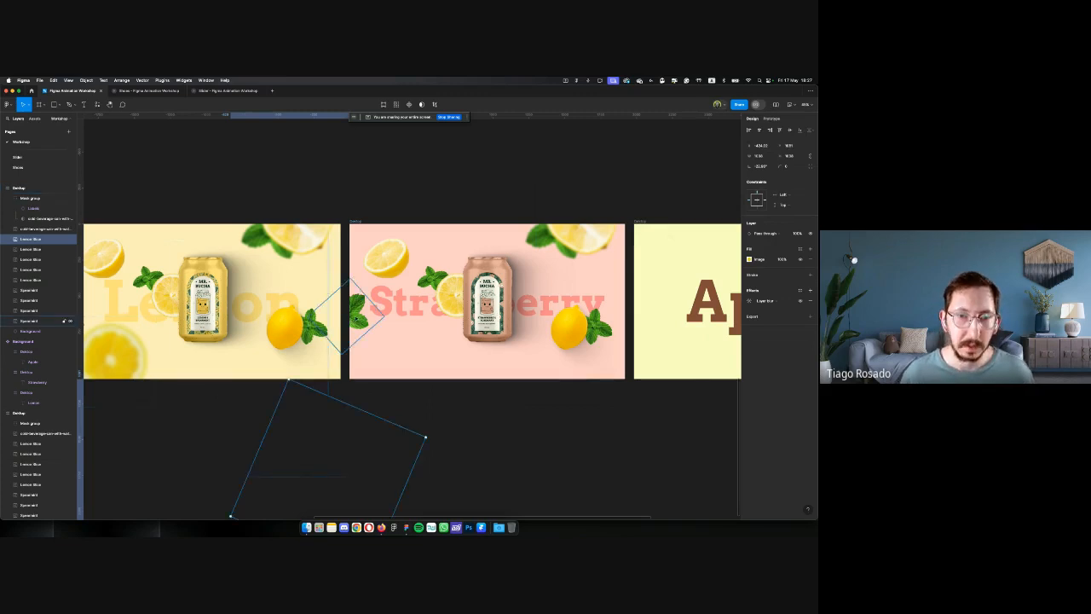
Enlarge and slightly rotate the spearmint at the Strawberry frame's left edge, and move it left out of the frame
{"action": "left_click", "coordinate": [356, 317]}
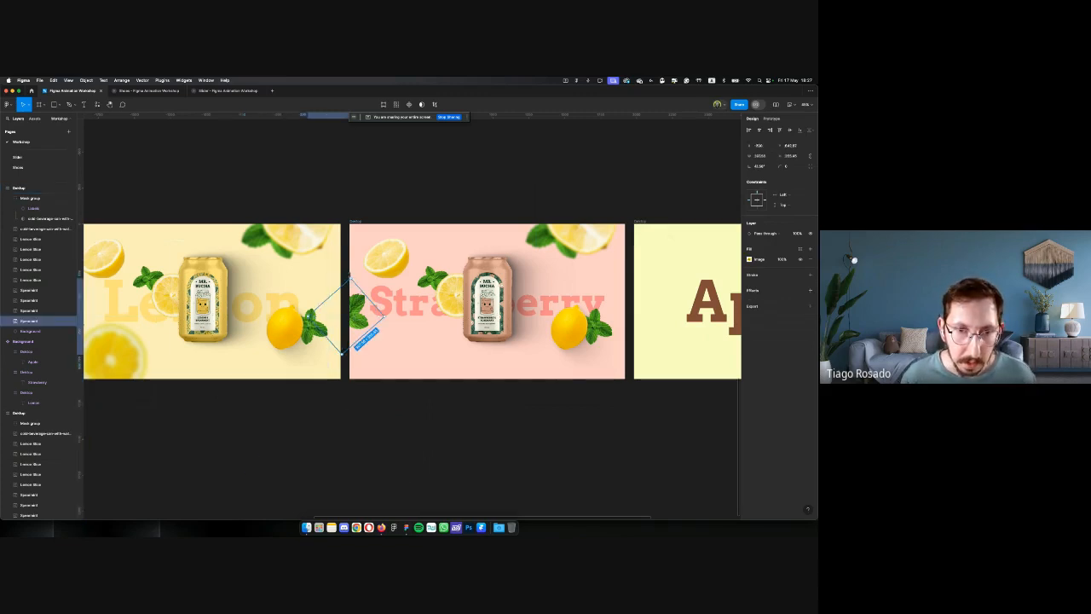
{"action": "left_click_drag", "start_coordinate": [350, 276], "coordinate": [352, 259]}
{"action": "left_click_drag", "start_coordinate": [397, 304], "coordinate": [394, 282]}
{"action": "key", "text": "shift+Left"}
{"action": "key", "text": "shift+Left"}
{"action": "key", "text": "shift+Left"}
{"action": "key", "text": "shift+Left"}
{"action": "key", "text": "shift+Left"}
{"action": "key", "text": "shift+Left"}
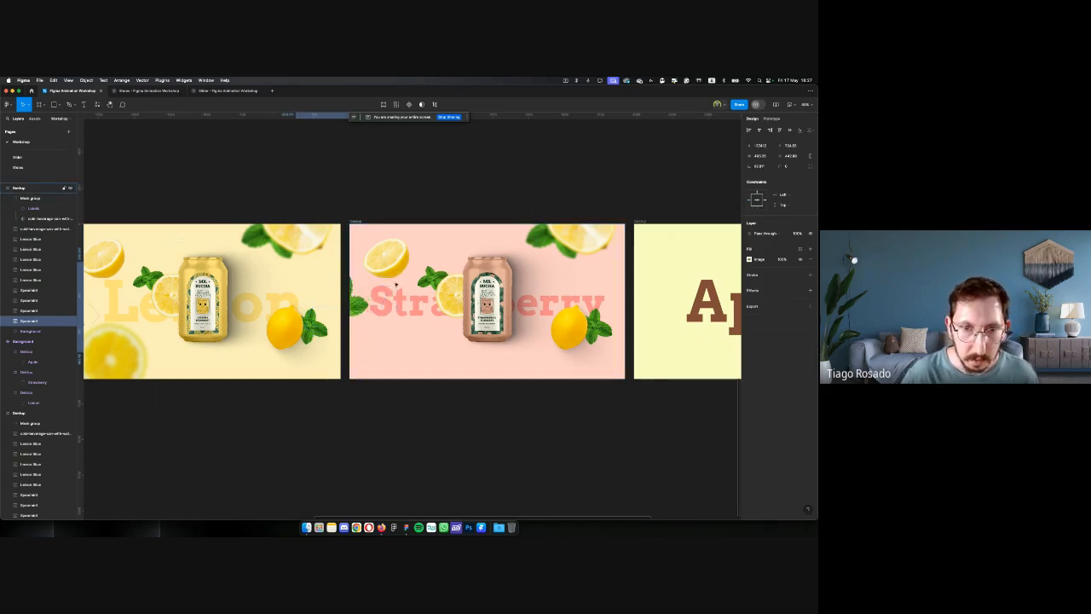
{"action": "key", "text": "shift+Left"}
{"action": "key", "text": "shift+Left"}
{"action": "key", "text": "shift+Left"}
{"action": "key", "text": "shift+Left"}
{"action": "key", "text": "shift+Left"}
{"action": "key", "text": "shift+Left"}
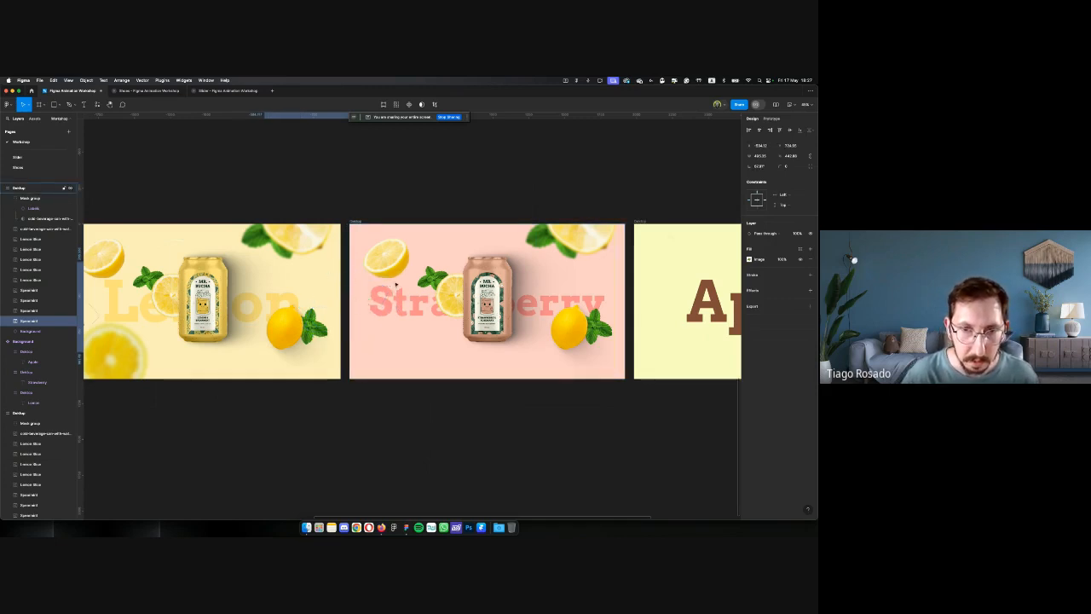
Select the two sharp lemon slices and the spearmint in the Strawberry frame's upper-left area and enlarge them together
{"action": "left_click", "coordinate": [391, 264]}
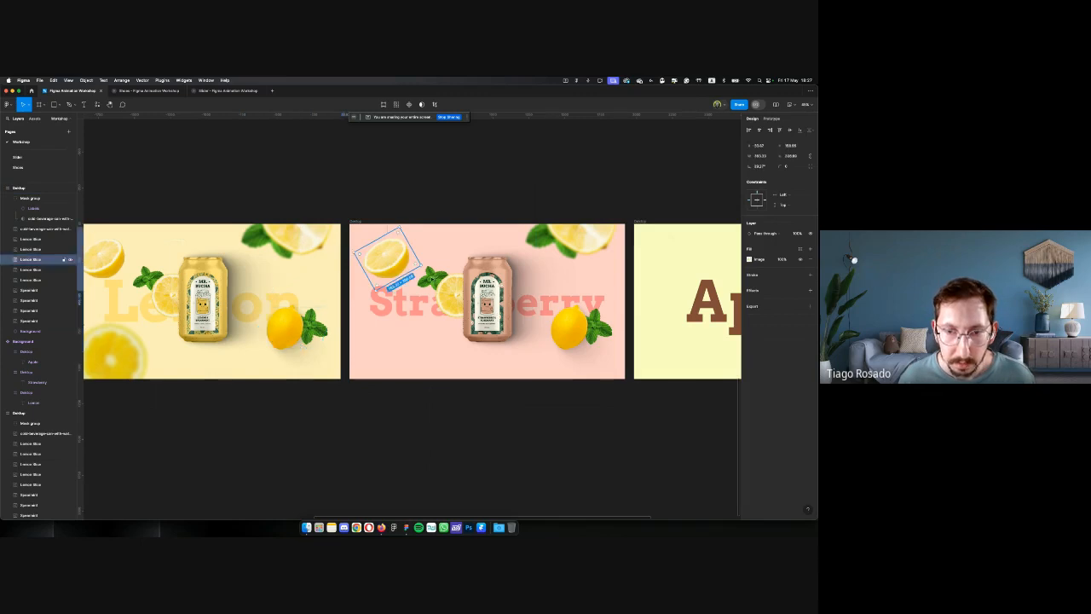
{"action": "left_click", "coordinate": [435, 281], "text": "shift"}
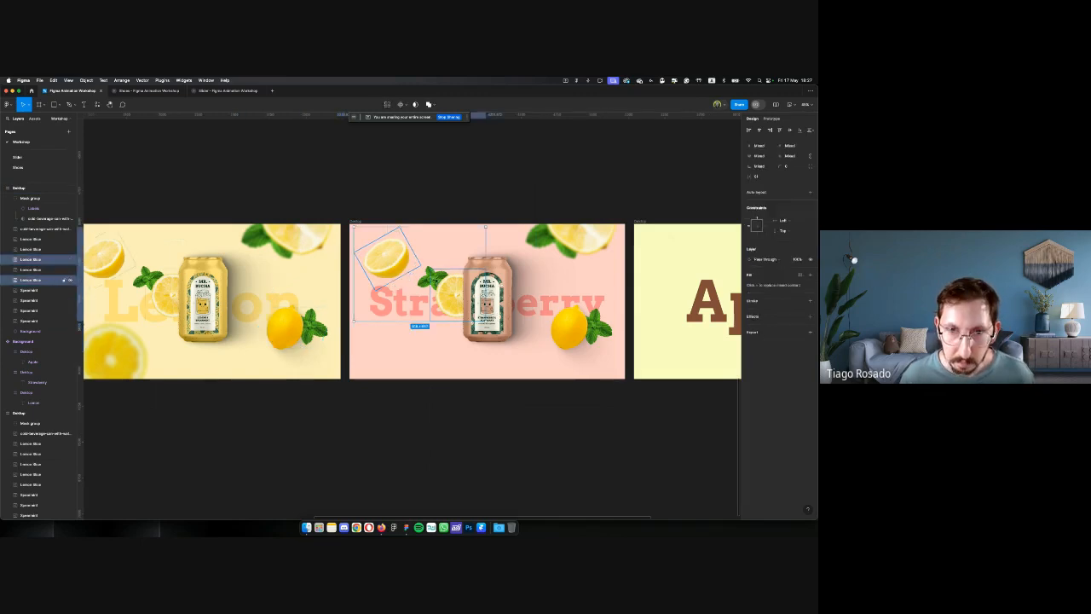
{"action": "left_click", "coordinate": [423, 282], "text": "shift"}
{"action": "left_click_drag", "start_coordinate": [486, 226], "coordinate": [514, 207]}
Move the enlarged lemon slices and spearmint completely outside the Strawberry frame, past its upper-left corner, and rotate them slightly
{"action": "key", "text": "shift+Left"}
{"action": "key", "text": "shift+Left"}
{"action": "key", "text": "shift+Left"}
{"action": "key", "text": "shift+Left"}
{"action": "key", "text": "shift+Left"}
{"action": "key", "text": "shift+Left"}
{"action": "key", "text": "shift+Left"}
{"action": "key", "text": "shift+Left"}
{"action": "key", "text": "shift+Left"}
{"action": "key", "text": "shift+Up"}
{"action": "key", "text": "shift+Up"}
{"action": "key", "text": "shift+Up"}
{"action": "key", "text": "shift+Up"}
{"action": "key", "text": "shift+Up"}
{"action": "key", "text": "shift+Up"}
{"action": "key", "text": "shift+Up"}
{"action": "key", "text": "shift+Up"}
{"action": "key", "text": "shift+Up"}
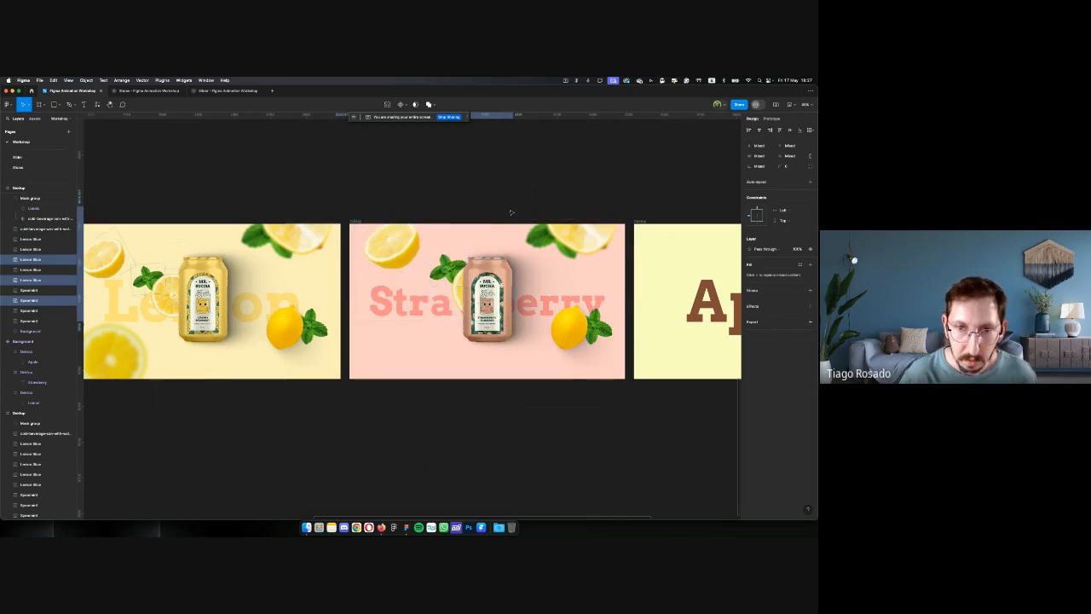
{"action": "key", "text": "shift+Left"}
{"action": "key", "text": "shift+Left"}
{"action": "key", "text": "shift+Left"}
{"action": "key", "text": "shift+Left"}
{"action": "key", "text": "shift+Left"}
{"action": "key", "text": "shift+Left"}
{"action": "key", "text": "shift+Left"}
{"action": "key", "text": "shift+Left"}
{"action": "key", "text": "shift+Left"}
{"action": "key", "text": "shift+Left"}
{"action": "key", "text": "shift+Left"}
{"action": "key", "text": "shift+Left"}
{"action": "key", "text": "shift+Left"}
{"action": "key", "text": "shift+Left"}
{"action": "key", "text": "shift+Left"}
{"action": "key", "text": "shift+Left"}
{"action": "key", "text": "shift+Left"}
{"action": "key", "text": "shift+Left"}
{"action": "key", "text": "shift+Left"}
{"action": "key", "text": "shift+Left"}
{"action": "key", "text": "shift+Up"}
{"action": "key", "text": "shift+Up"}
{"action": "key", "text": "shift+Up"}
{"action": "key", "text": "shift+Up"}
{"action": "key", "text": "shift+Up"}
{"action": "key", "text": "shift+Up"}
{"action": "key", "text": "shift+Up"}
{"action": "key", "text": "shift+Up"}
{"action": "key", "text": "shift+Up"}
{"action": "key", "text": "shift+Up"}
{"action": "key", "text": "shift+Up"}
{"action": "key", "text": "shift+Up"}
{"action": "key", "text": "shift+Up"}
{"action": "key", "text": "shift+Up"}
{"action": "key", "text": "shift+Up"}
{"action": "key", "text": "shift+Up"}
{"action": "key", "text": "shift+Up"}
{"action": "key", "text": "shift+Up"}
{"action": "key", "text": "shift+Up"}
{"action": "key", "text": "shift+Up"}
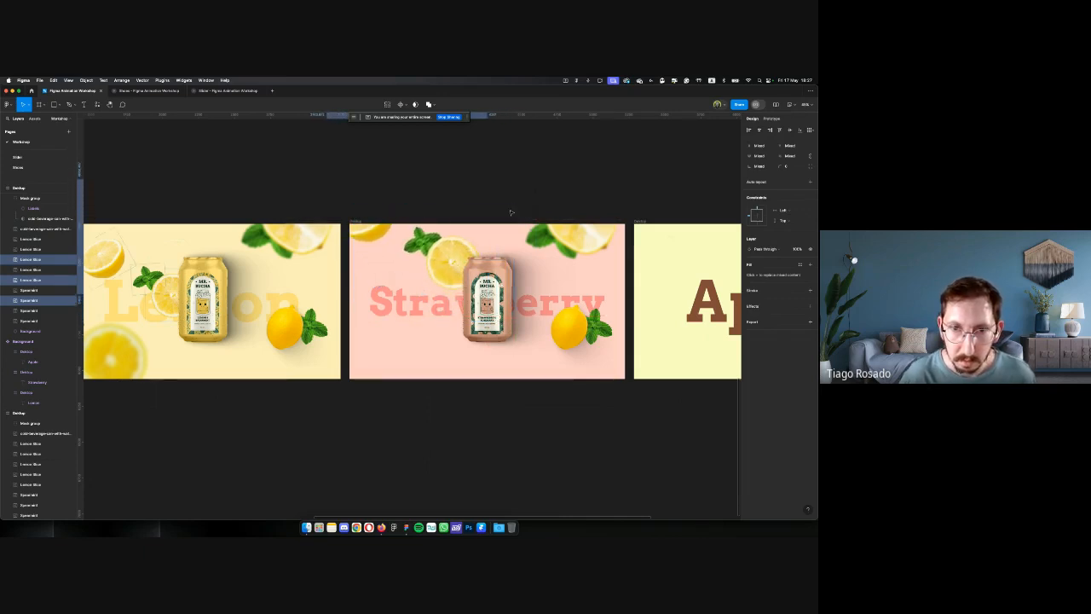
{"action": "key", "text": "shift+Left"}
{"action": "key", "text": "shift+Left"}
{"action": "key", "text": "shift+Left"}
{"action": "key", "text": "shift+Left"}
{"action": "key", "text": "shift+Left"}
{"action": "key", "text": "shift+Left"}
{"action": "key", "text": "shift+Left"}
{"action": "key", "text": "shift+Left"}
{"action": "key", "text": "shift+Left"}
{"action": "key", "text": "shift+Left"}
{"action": "key", "text": "shift+Left"}
{"action": "key", "text": "shift+Left"}
{"action": "key", "text": "shift+Left"}
{"action": "key", "text": "shift+Left"}
{"action": "key", "text": "shift+Left"}
{"action": "key", "text": "shift+Left"}
{"action": "key", "text": "shift+Left"}
{"action": "key", "text": "shift+Left"}
{"action": "key", "text": "shift+Left"}
{"action": "key", "text": "shift+Left"}
{"action": "key", "text": "shift+Up"}
{"action": "key", "text": "shift+Up"}
{"action": "key", "text": "shift+Up"}
{"action": "key", "text": "shift+Up"}
{"action": "key", "text": "shift+Up"}
{"action": "key", "text": "shift+Up"}
{"action": "key", "text": "shift+Up"}
{"action": "key", "text": "shift+Up"}
{"action": "key", "text": "shift+Up"}
{"action": "key", "text": "shift+Up"}
{"action": "key", "text": "shift+Up"}
{"action": "key", "text": "shift+Up"}
{"action": "key", "text": "shift+Up"}
{"action": "key", "text": "shift+Up"}
{"action": "key", "text": "shift+Up"}
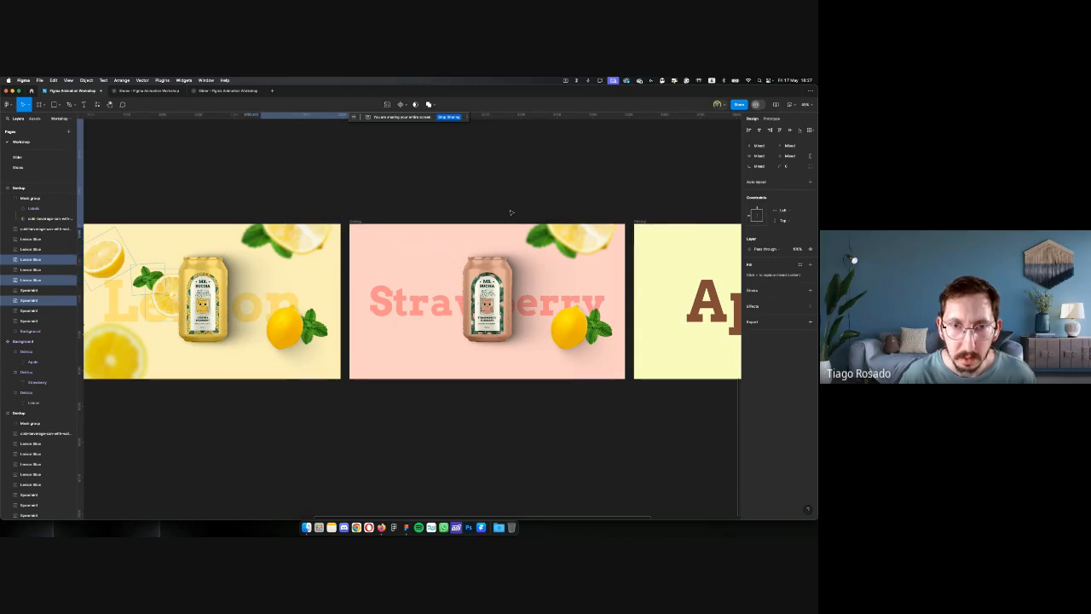
{"action": "key", "text": "shift+Left"}
{"action": "key", "text": "shift+Left"}
{"action": "key", "text": "shift+Left"}
{"action": "key", "text": "shift+Left"}
{"action": "key", "text": "shift+Left"}
{"action": "scroll", "coordinate": [426, 225], "scroll_direction": "up", "scroll_amount": 1}
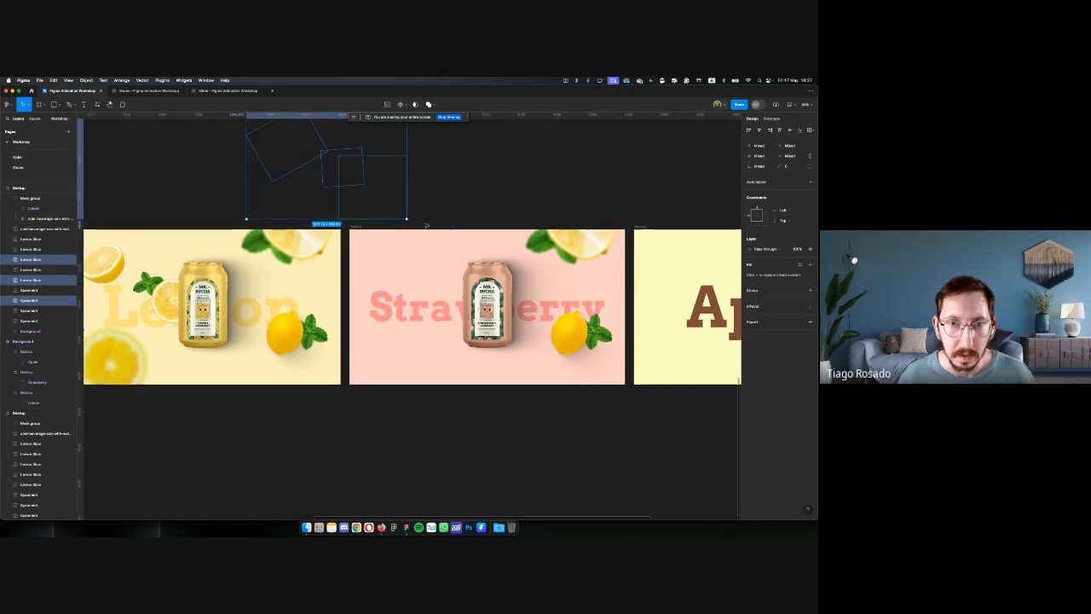
{"action": "left_click_drag", "start_coordinate": [414, 226], "coordinate": [443, 210]}
{"action": "left_click", "coordinate": [403, 189]}
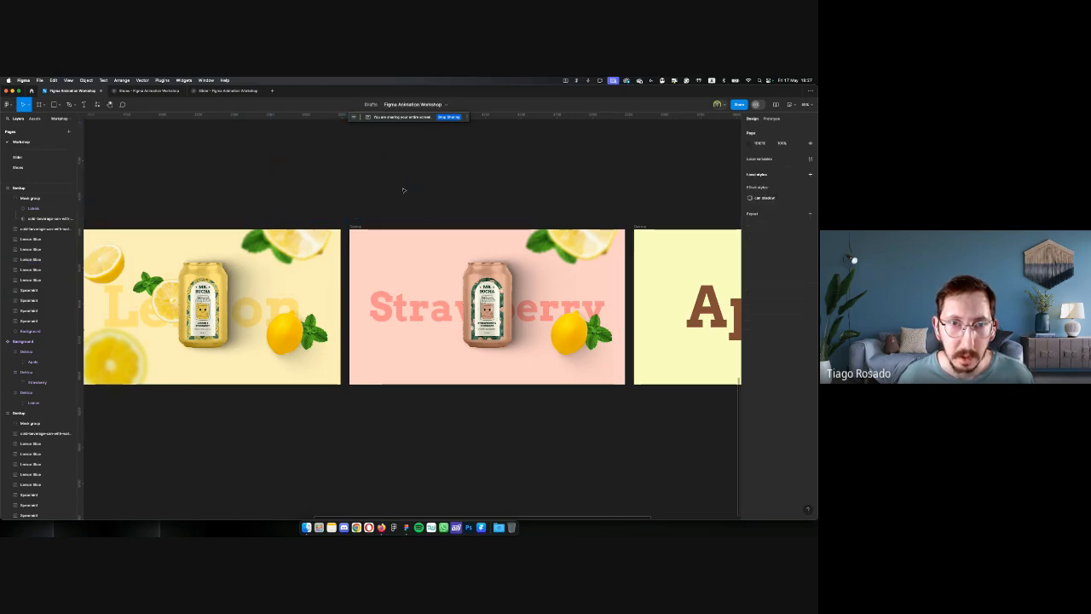
Enlarge and slightly rotate the blurred lemon slice and blurred spearmint together at the Strawberry frame's upper-right corner
{"action": "left_click", "coordinate": [558, 247]}
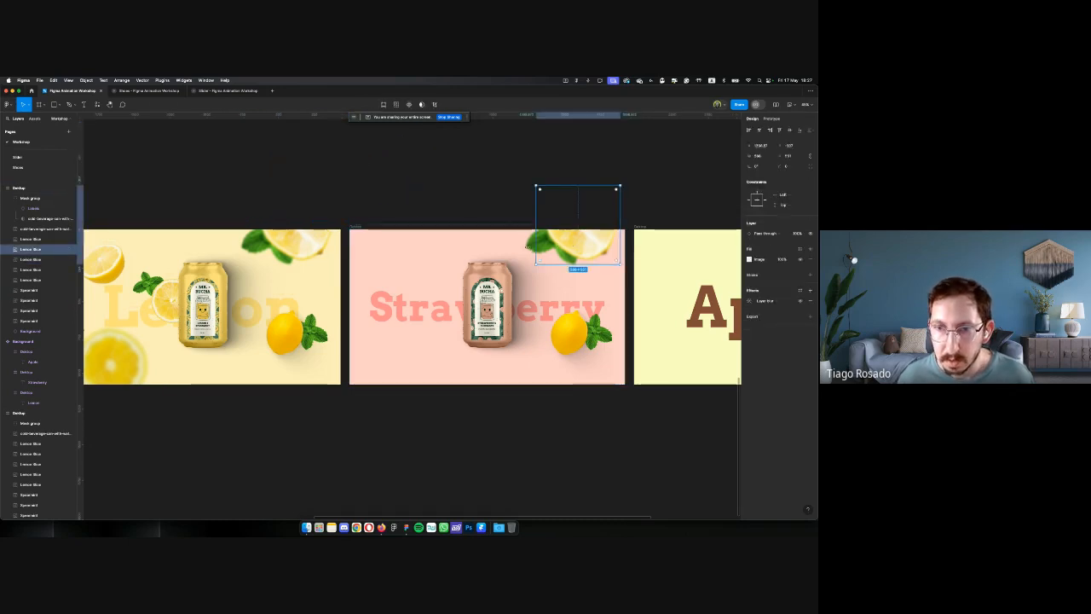
{"action": "left_click", "coordinate": [532, 243], "text": "shift"}
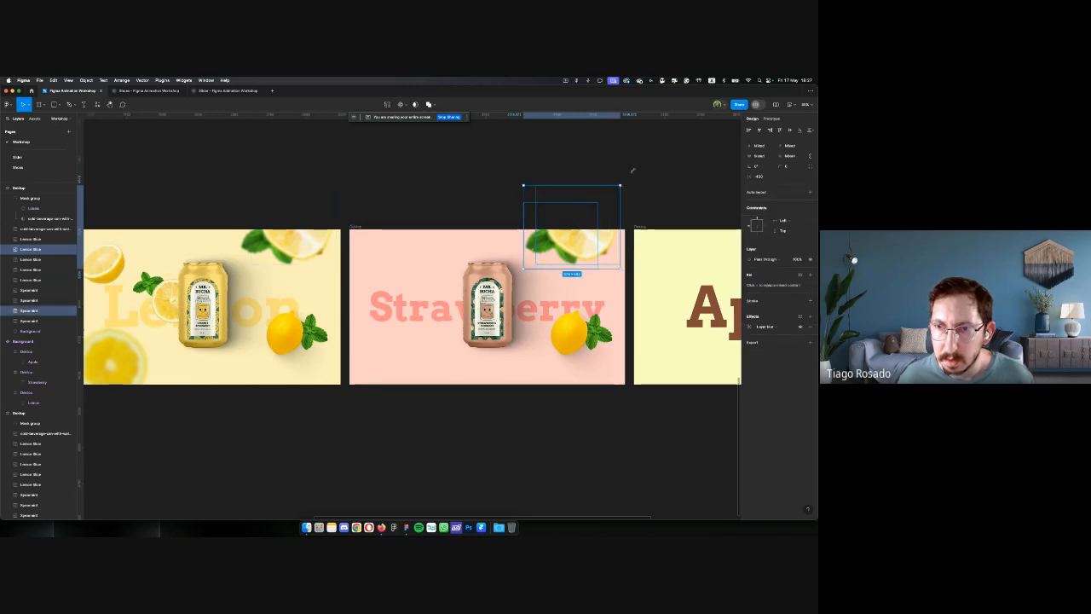
{"action": "left_click_drag", "start_coordinate": [632, 170], "coordinate": [655, 170]}
Move the blurred lemon slice and blurred spearmint up and right until both lie completely outside the Strawberry frame
{"action": "key", "text": "shift+Up"}
{"action": "key", "text": "shift+Up"}
{"action": "key", "text": "shift+Up"}
{"action": "key", "text": "shift+Up"}
{"action": "key", "text": "shift+Up"}
{"action": "key", "text": "shift+Right"}
{"action": "key", "text": "shift+Right"}
{"action": "key", "text": "shift+Right"}
{"action": "key", "text": "shift+Right"}
{"action": "key", "text": "shift+Right"}
{"action": "key", "text": "shift+Up"}
{"action": "key", "text": "shift+Up"}
{"action": "key", "text": "shift+Up"}
{"action": "key", "text": "shift+Up"}
{"action": "key", "text": "shift+Up"}
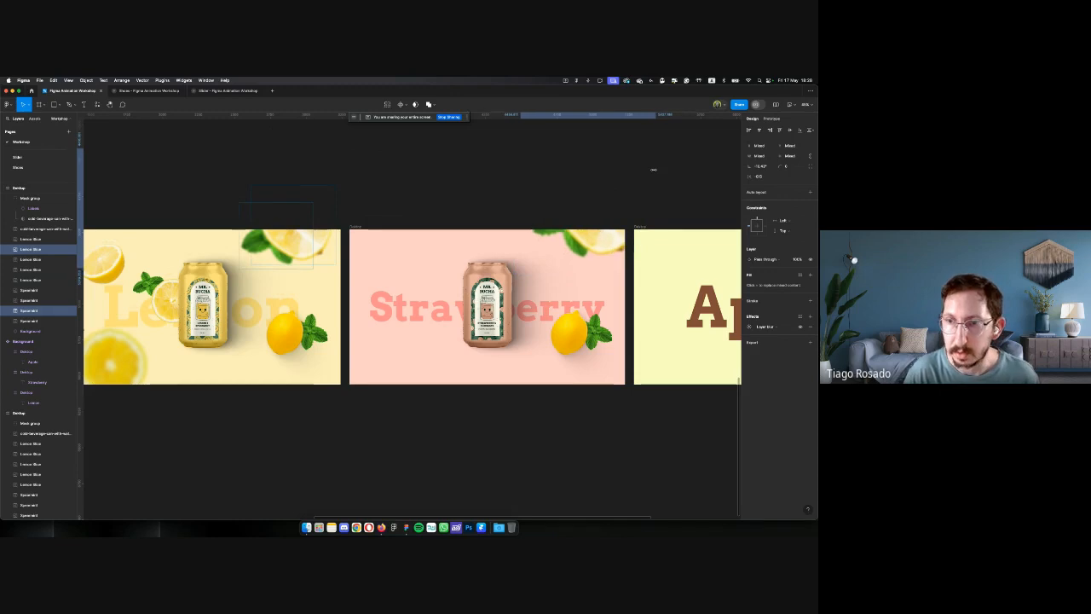
{"action": "key", "text": "shift+Right"}
{"action": "key", "text": "shift+Right"}
{"action": "key", "text": "shift+Right"}
{"action": "key", "text": "shift+Right"}
{"action": "key", "text": "shift+Right"}
{"action": "key", "text": "shift+Right"}
{"action": "key", "text": "shift+Up"}
{"action": "key", "text": "shift+Up"}
{"action": "key", "text": "shift+Up"}
{"action": "key", "text": "shift+Up"}
{"action": "key", "text": "shift+Up"}
{"action": "key", "text": "shift+Right"}
{"action": "key", "text": "shift+Right"}
{"action": "key", "text": "shift+Right"}
{"action": "key", "text": "shift+Right"}
{"action": "key", "text": "shift+Right"}
{"action": "key", "text": "shift+Right"}
{"action": "key", "text": "shift+Right"}
{"action": "key", "text": "shift+Right"}
{"action": "key", "text": "shift+Right"}
{"action": "key", "text": "shift+Right"}
{"action": "key", "text": "shift+Right"}
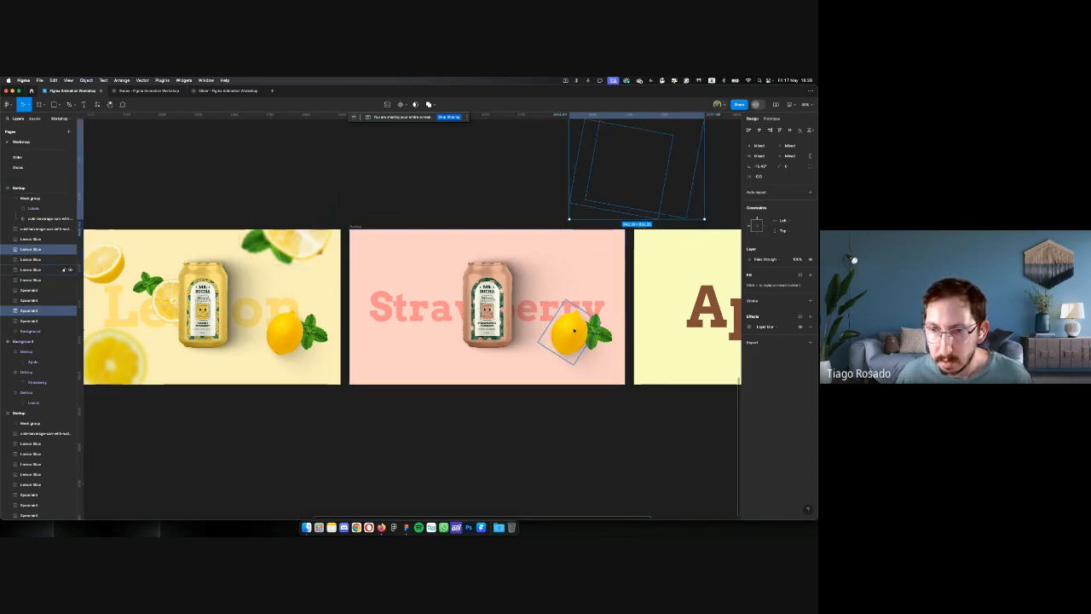
Enlarge the whole lemon and its spearmint together, then move both completely outside the Strawberry frame past its lower-right corner
{"action": "left_click", "coordinate": [610, 357]}
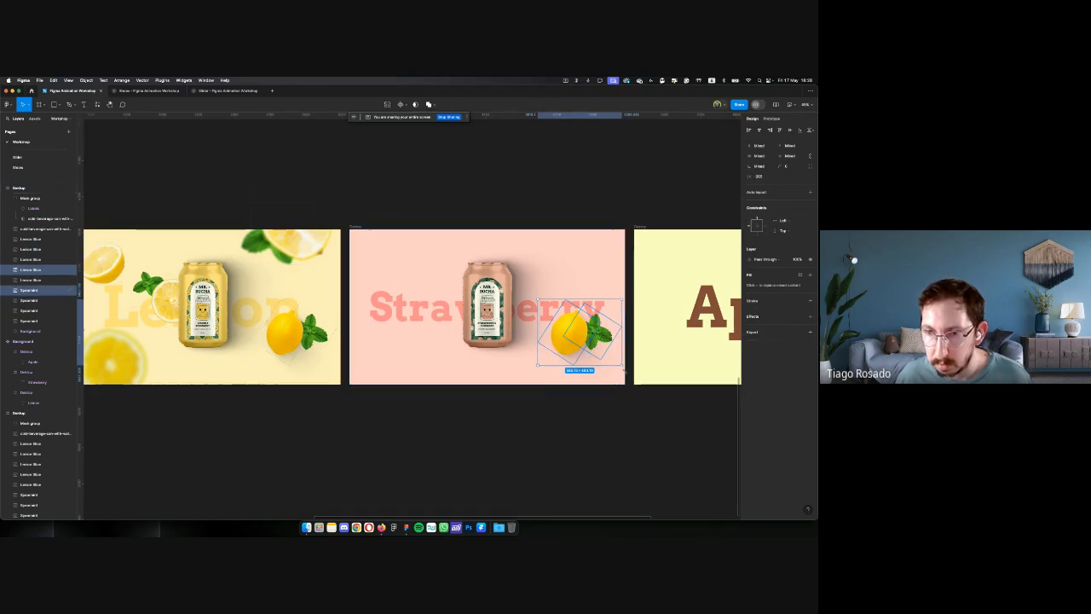
{"action": "left_click_drag", "start_coordinate": [622, 365], "coordinate": [645, 398]}
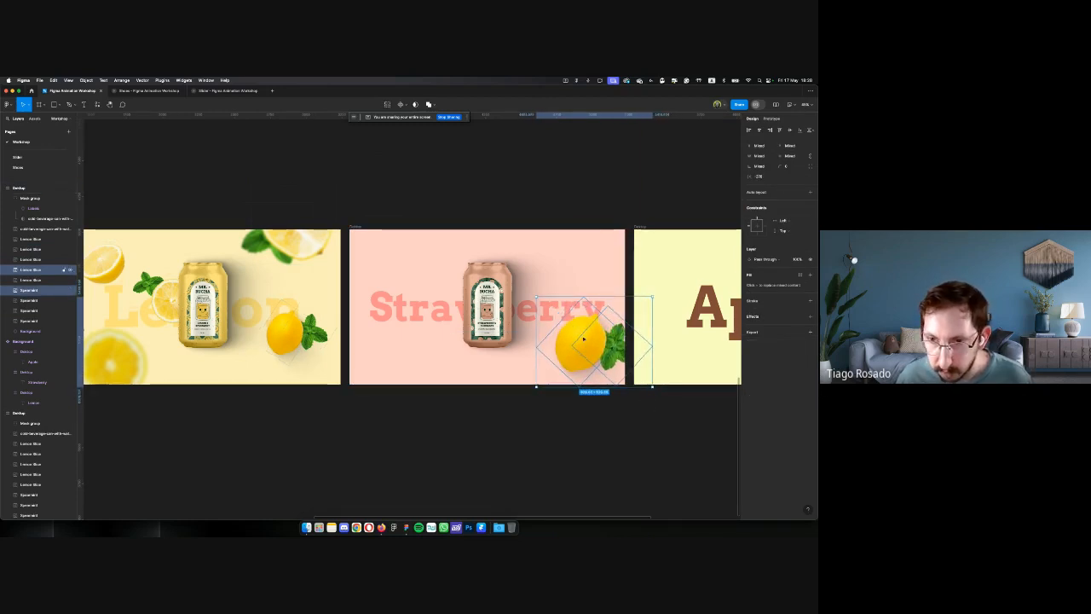
{"action": "left_click_drag", "start_coordinate": [560, 328], "coordinate": [591, 354]}
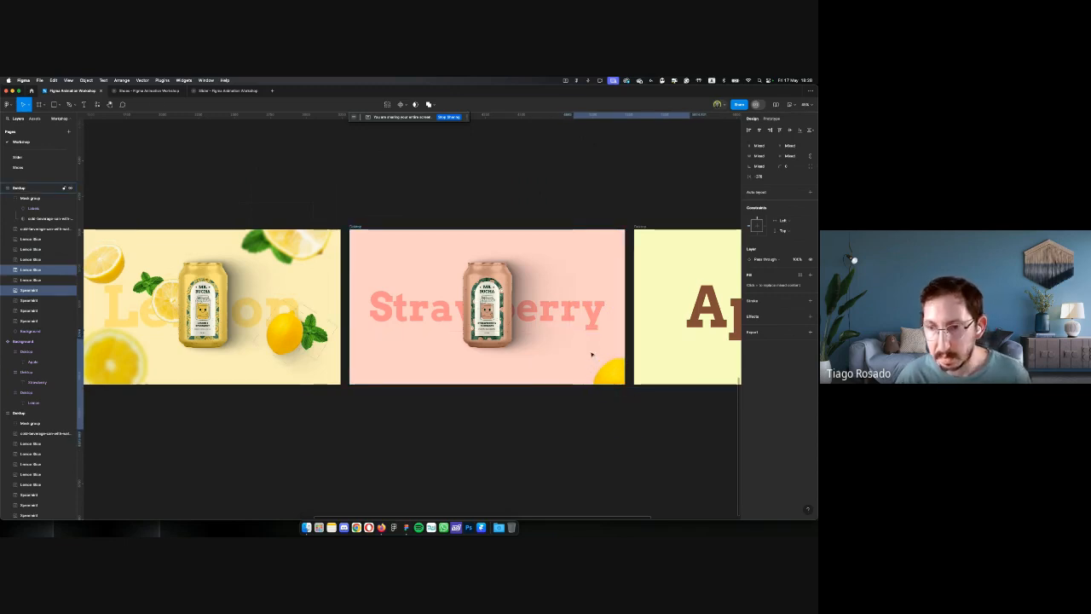
{"action": "key", "text": "shift+Right"}
{"action": "key", "text": "shift+Right"}
{"action": "key", "text": "shift+Right"}
{"action": "key", "text": "shift+Right"}
{"action": "key", "text": "shift+Right"}
{"action": "key", "text": "shift+Right"}
{"action": "key", "text": "shift+Right"}
{"action": "key", "text": "shift+Right"}
{"action": "key", "text": "shift+Right"}
{"action": "key", "text": "shift+Right"}
{"action": "key", "text": "shift+Right"}
{"action": "key", "text": "shift+Right"}
{"action": "key", "text": "shift+Right"}
{"action": "key", "text": "shift+Right"}
{"action": "key", "text": "shift+Right"}
{"action": "key", "text": "shift+Down"}
{"action": "key", "text": "shift+Down"}
{"action": "key", "text": "shift+Down"}
{"action": "key", "text": "shift+Down"}
{"action": "key", "text": "shift+Down"}
{"action": "key", "text": "shift+Down"}
{"action": "key", "text": "shift+Down"}
{"action": "key", "text": "shift+Down"}
{"action": "key", "text": "shift+Down"}
{"action": "key", "text": "shift+Down"}
{"action": "key", "text": "shift+Down"}
{"action": "key", "text": "shift+Down"}
{"action": "key", "text": "shift+Down"}
{"action": "key", "text": "shift+Down"}
{"action": "key", "text": "shift+Down"}
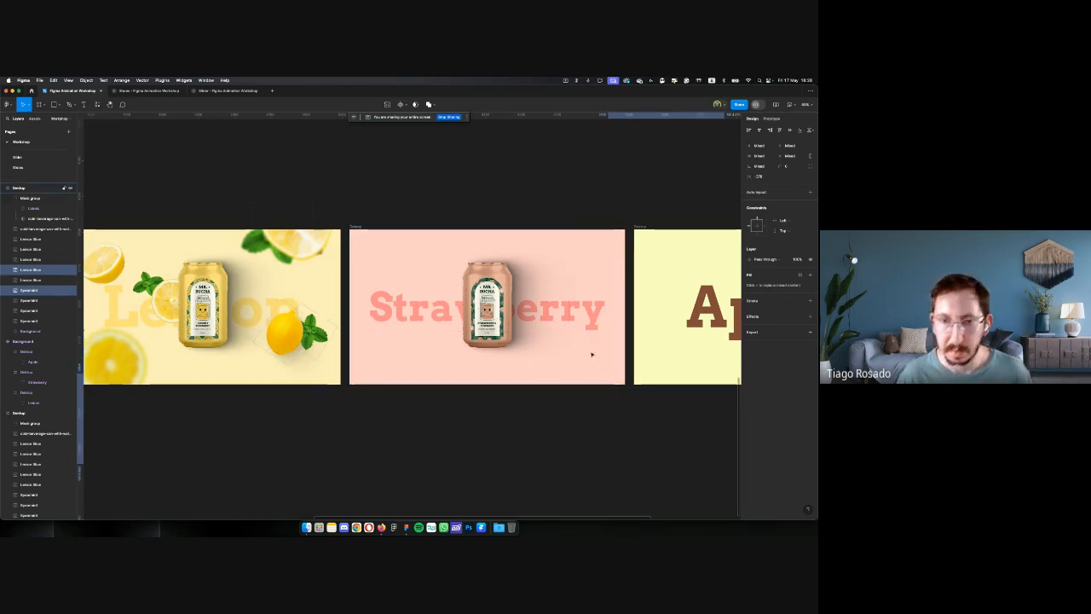
Preview the prototype from the Lemon frame, advance through the Strawberry and Apple transitions, and close the preview
{"action": "left_click", "coordinate": [485, 191]}
{"action": "scroll", "coordinate": [475, 196], "scroll_direction": "left", "scroll_amount": 2}
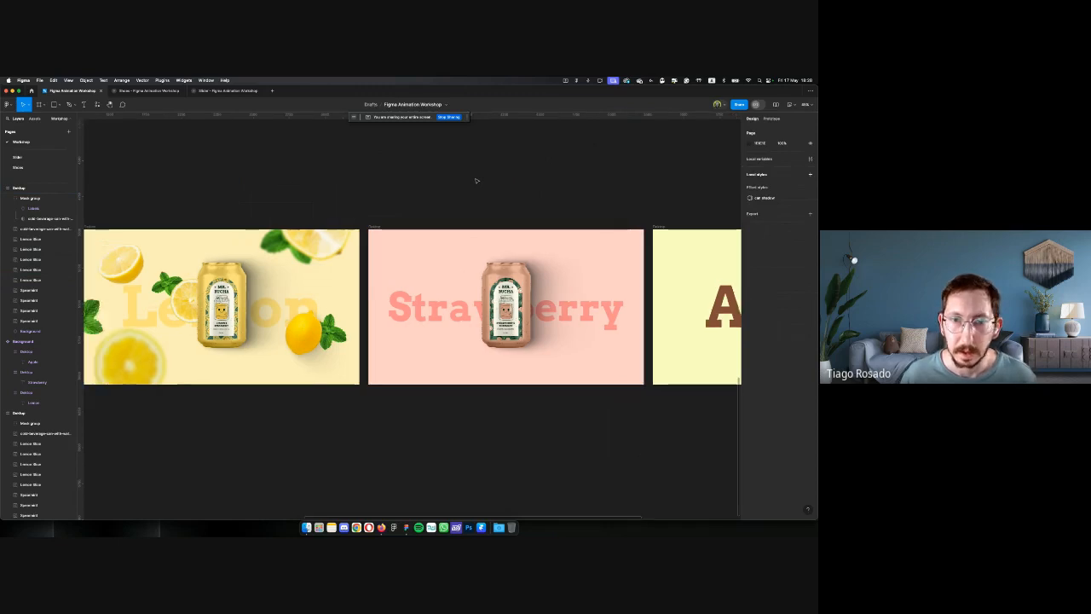
{"action": "left_click", "coordinate": [38, 412]}
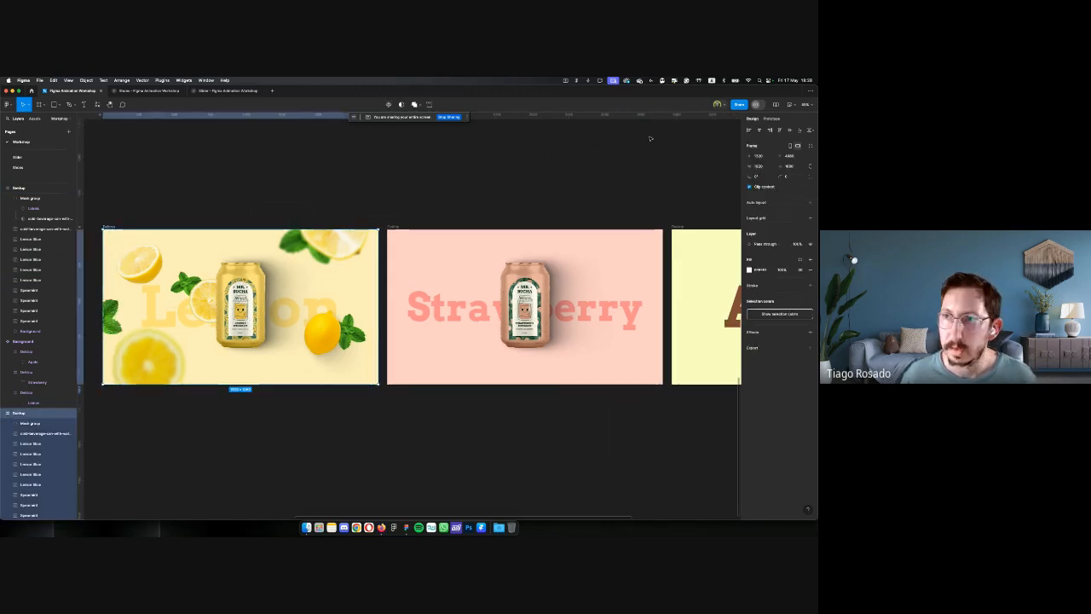
{"action": "left_click", "coordinate": [790, 105]}
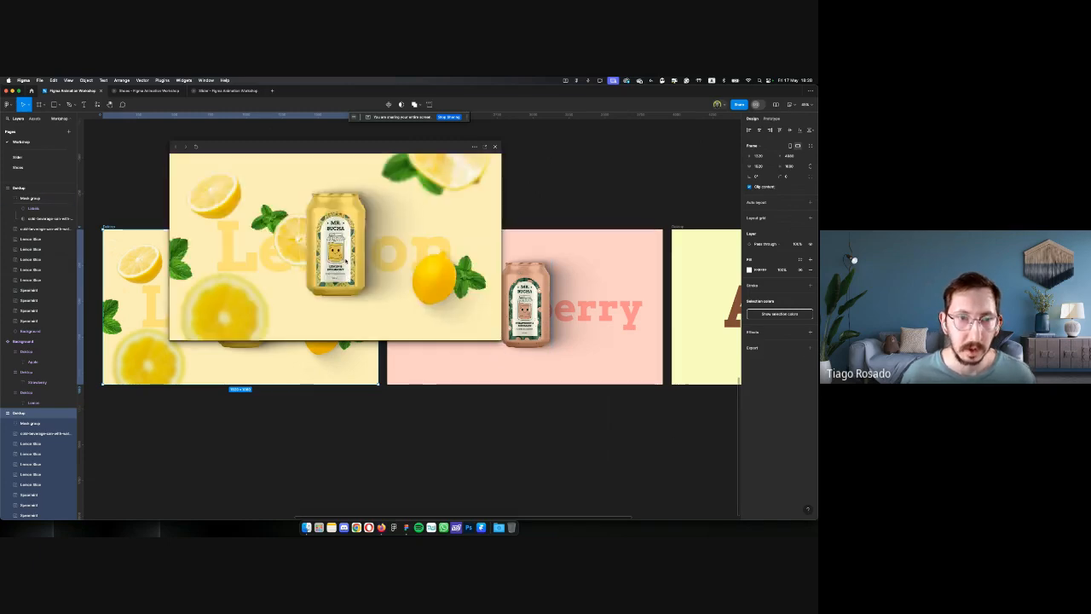
{"action": "left_click", "coordinate": [408, 241]}
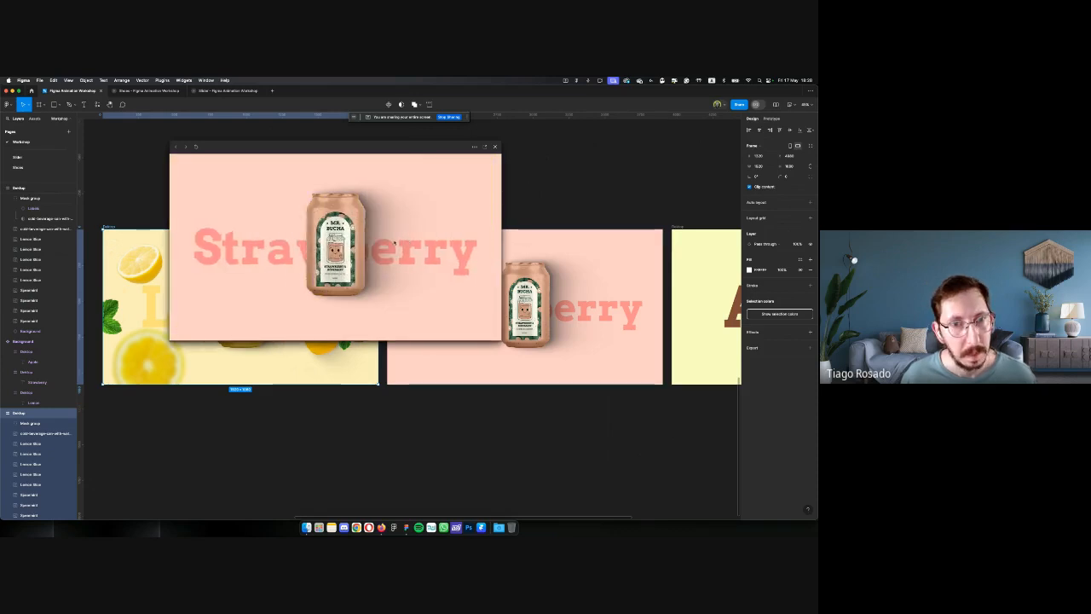
{"action": "left_click", "coordinate": [394, 243]}
{"action": "left_click", "coordinate": [211, 230]}
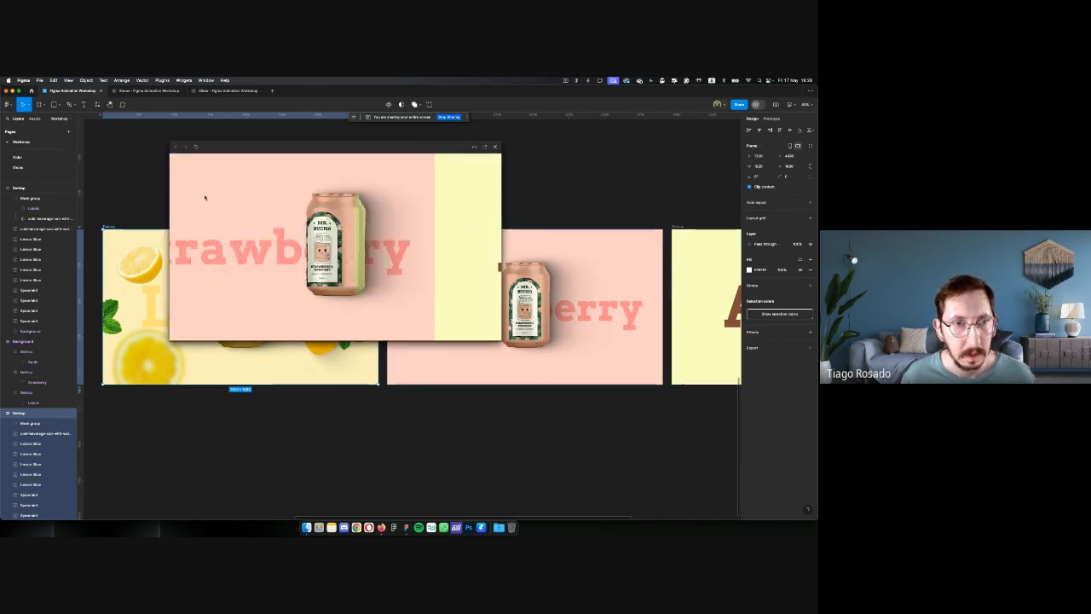
{"action": "left_click", "coordinate": [494, 146]}
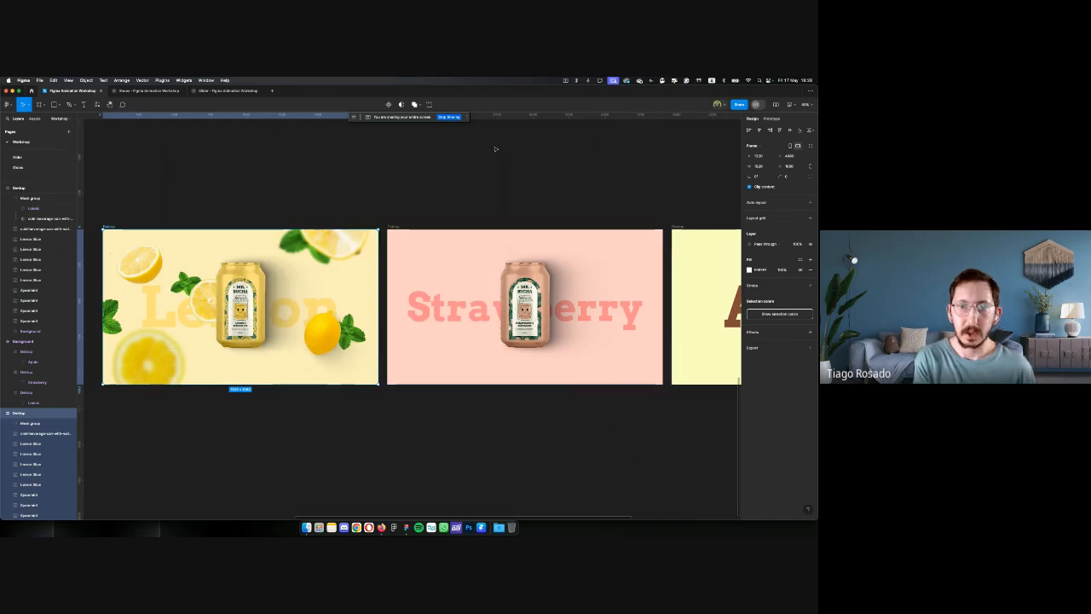
Bring the strawberry and rosemary group from the assets into the Strawberry frame and centre it there
{"action": "scroll", "coordinate": [443, 186], "scroll_direction": "down", "scroll_amount": 3}
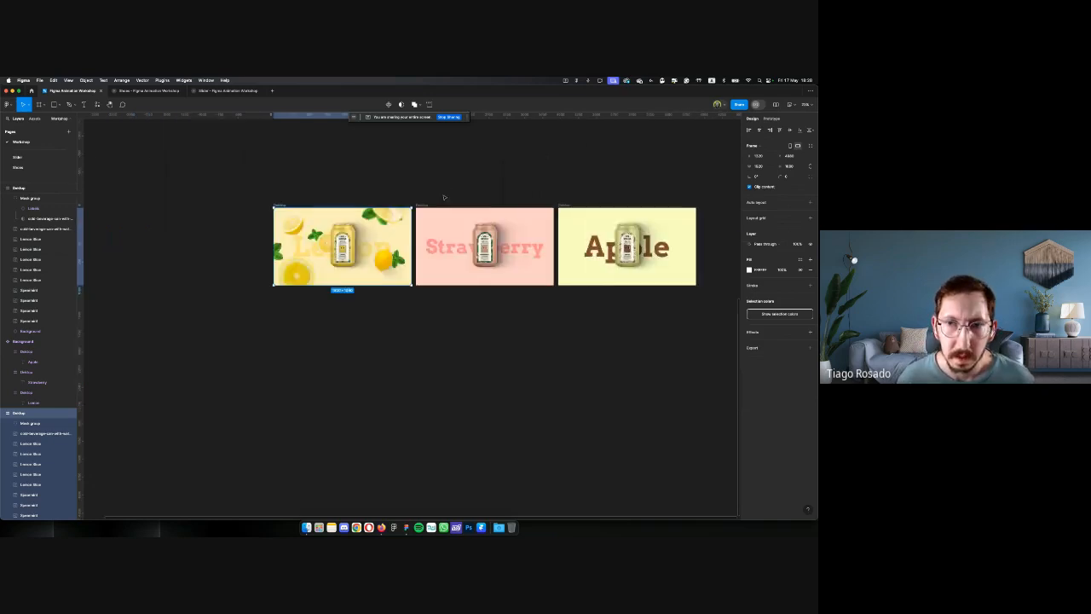
{"action": "scroll", "coordinate": [444, 198], "scroll_direction": "up", "scroll_amount": 10}
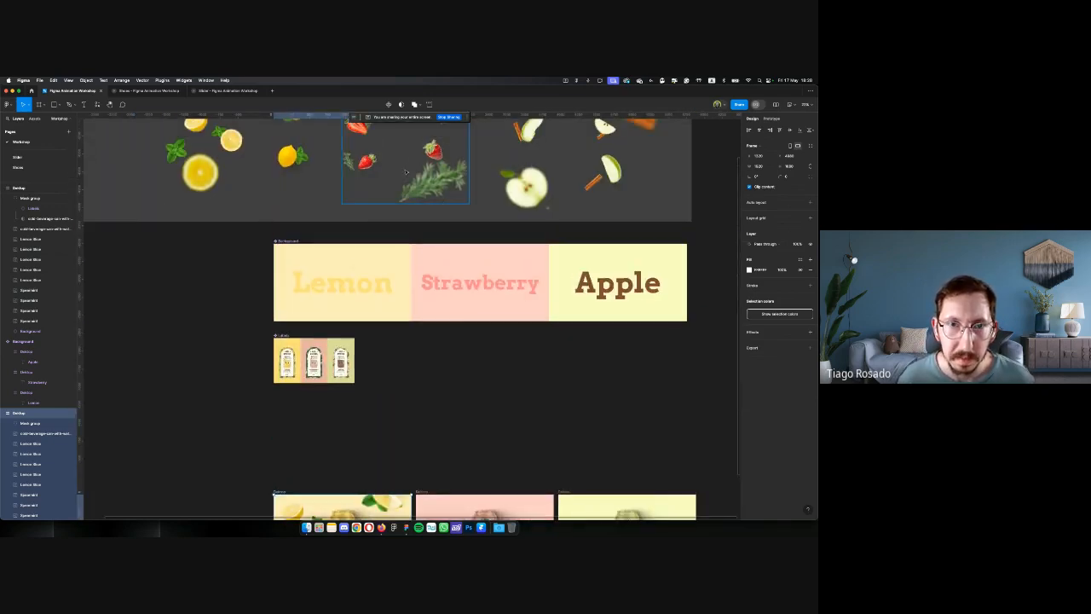
{"action": "left_click_drag", "start_coordinate": [434, 152], "coordinate": [487, 409]}
{"action": "scroll", "coordinate": [487, 400], "scroll_direction": "down", "scroll_amount": 5}
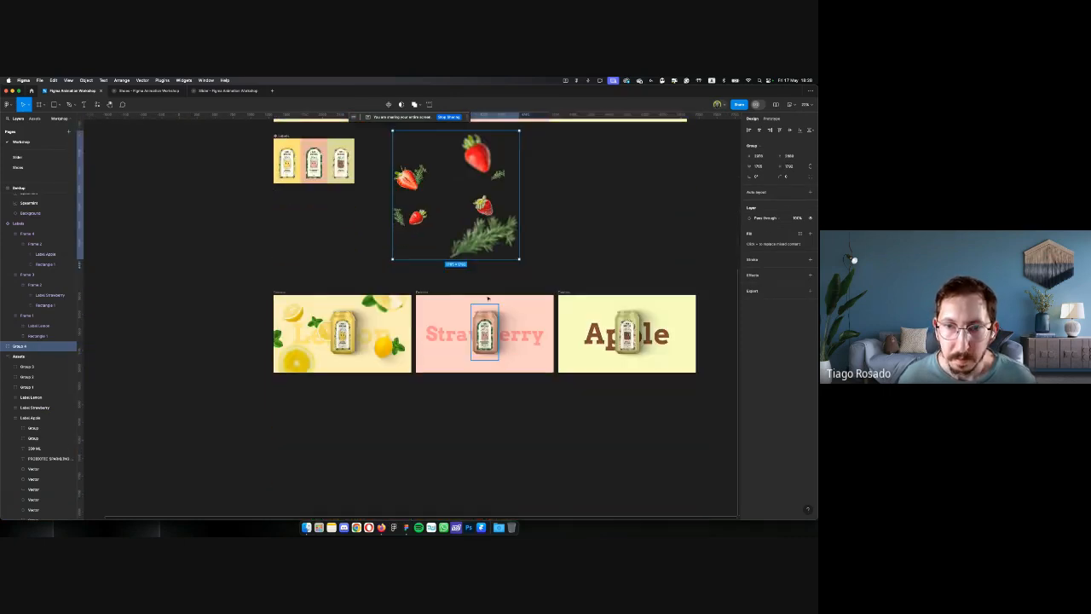
{"action": "scroll", "coordinate": [487, 298], "scroll_direction": "down", "scroll_amount": 3}
{"action": "left_click_drag", "start_coordinate": [490, 162], "coordinate": [506, 268]}
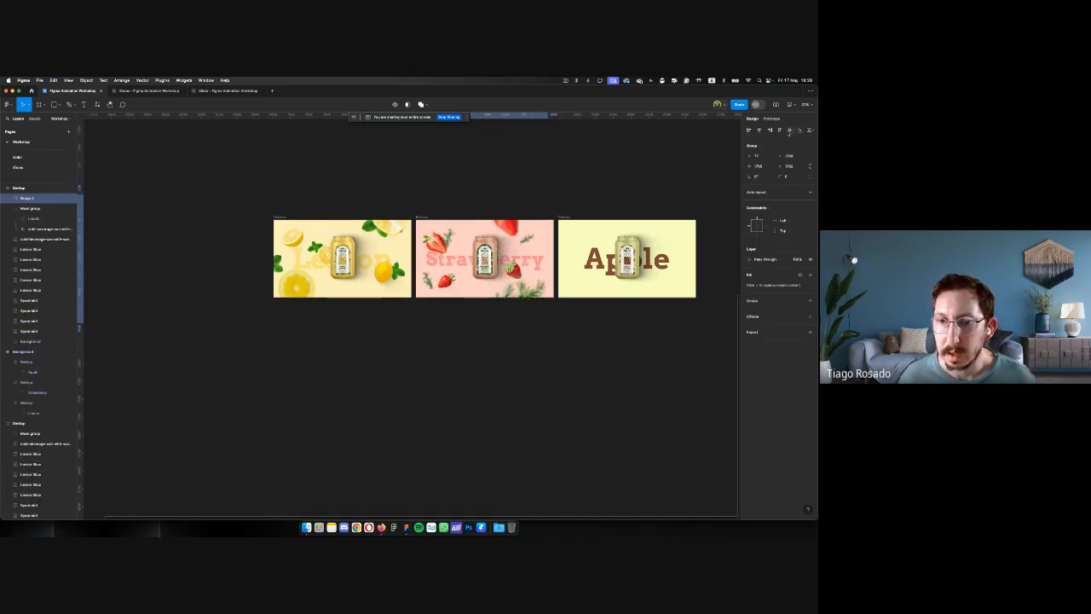
{"action": "scroll", "coordinate": [530, 268], "scroll_direction": "up", "scroll_amount": 3}
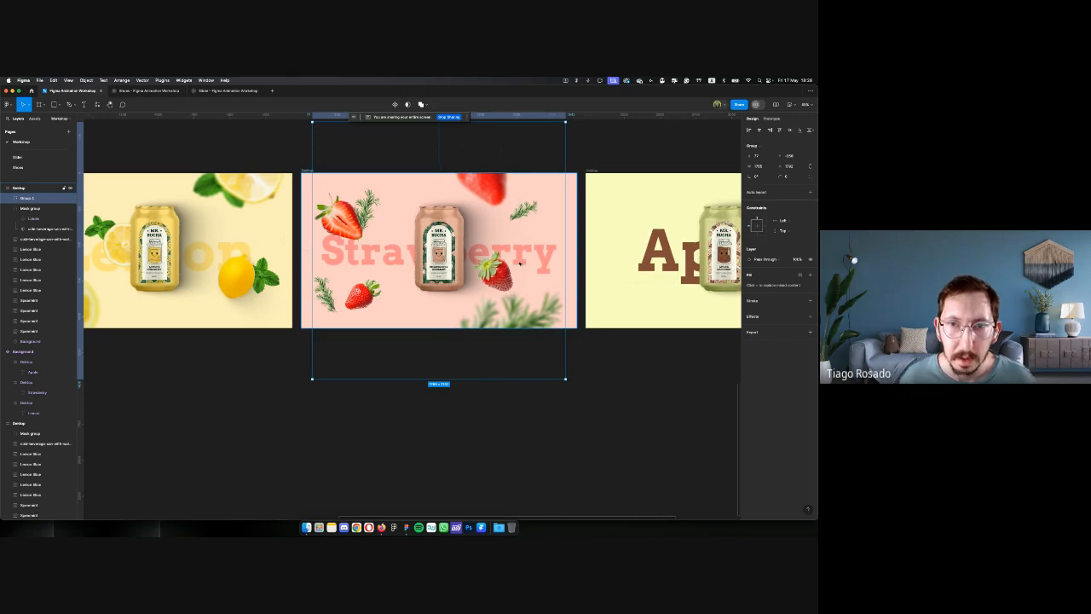
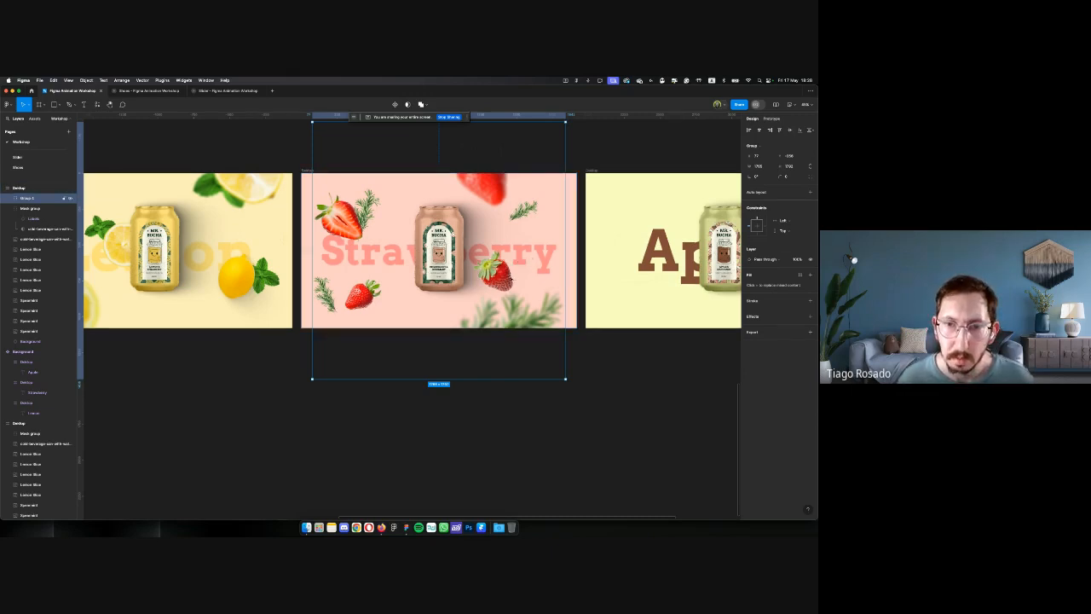
Ungroup the strawberry and rosemary images inside the Strawberry frame
{"action": "left_click", "coordinate": [7, 199]}
{"action": "right_click", "coordinate": [27, 198]}
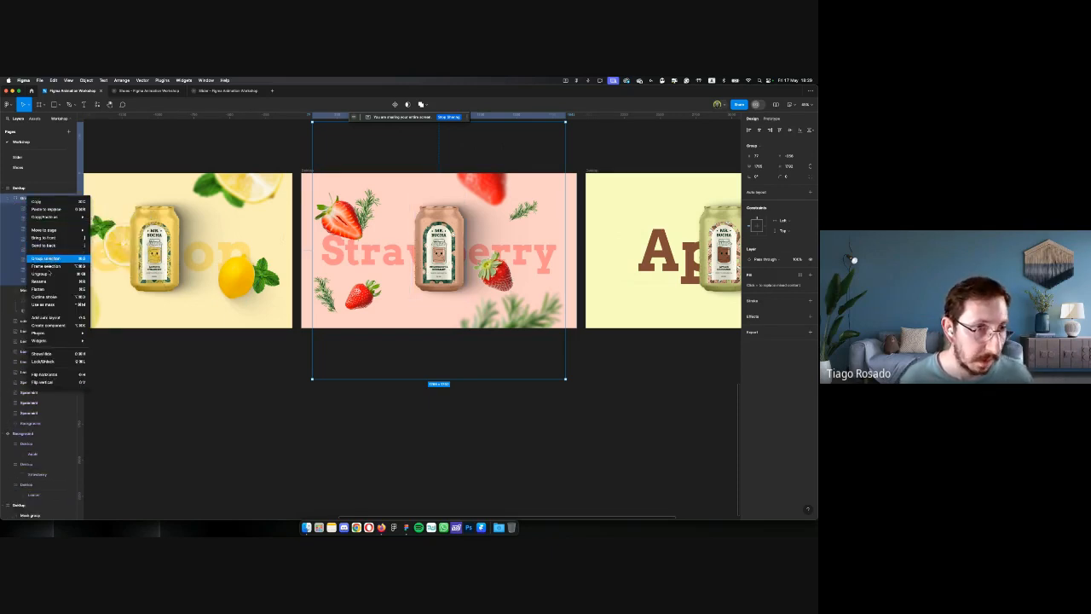
{"action": "left_click", "coordinate": [41, 273]}
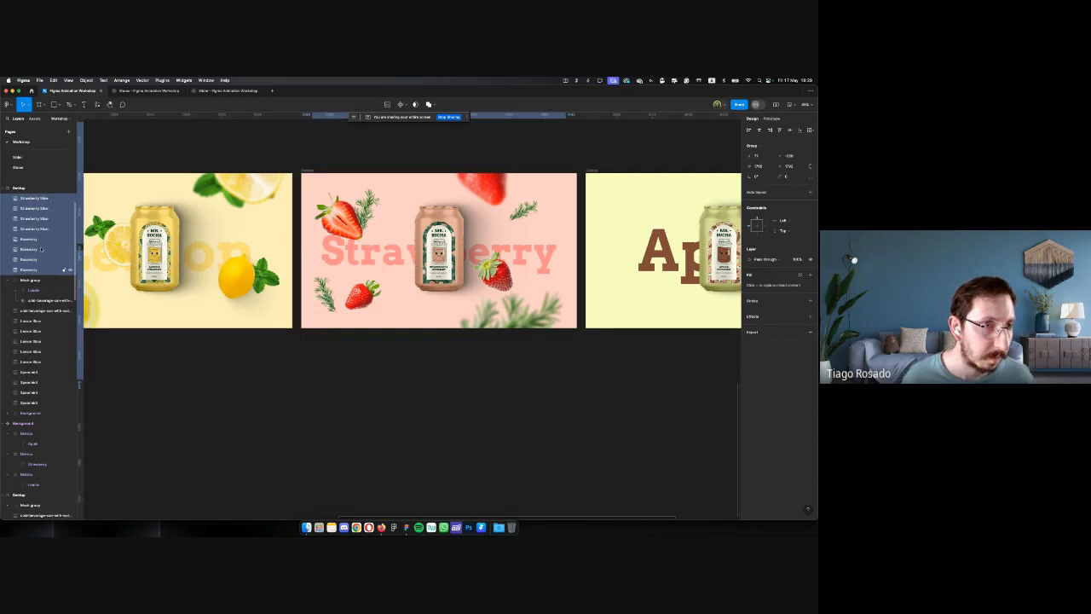
Move all the strawberry and rosemary layers below the can image and above the lemon layers in the Strawberry frame
{"action": "left_click", "coordinate": [29, 201]}
{"action": "left_click", "coordinate": [30, 269], "text": "shift"}
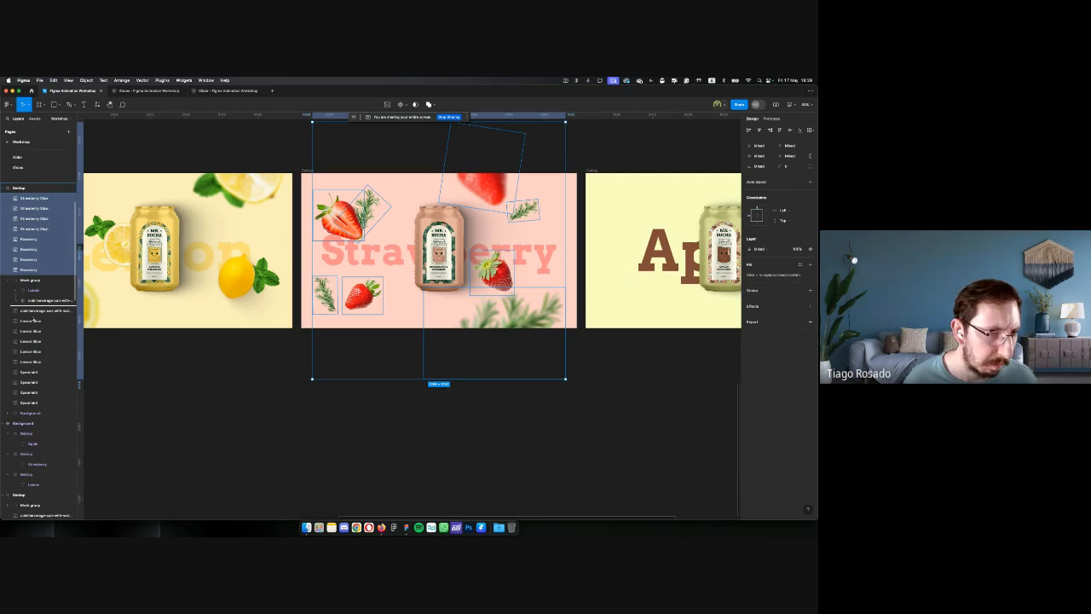
{"action": "left_click_drag", "start_coordinate": [32, 318], "coordinate": [32, 319]}
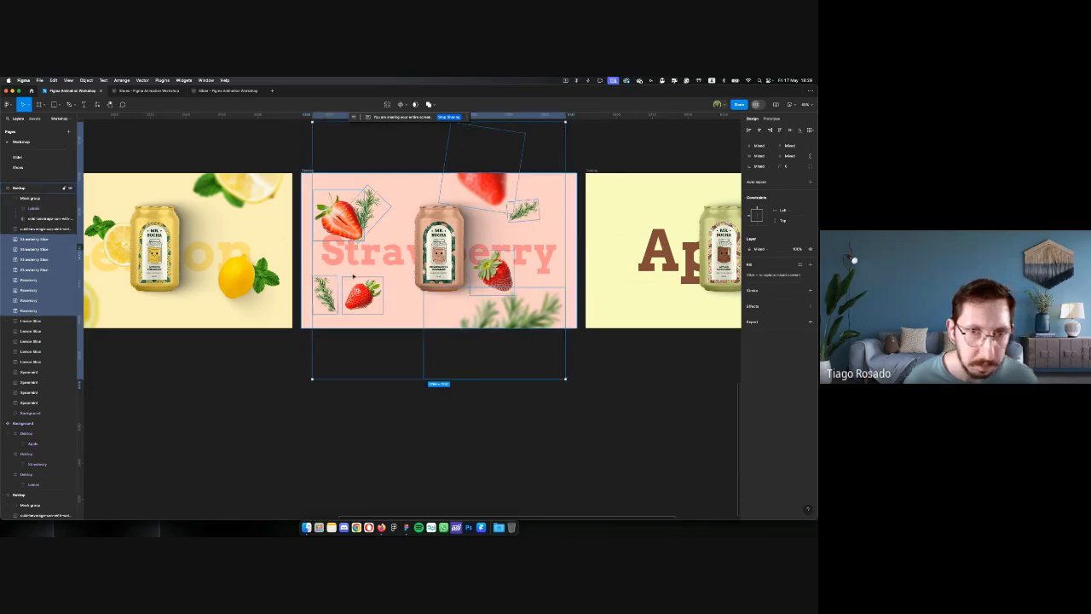
Paste a copy of the strawberries and rosemary into the Lemon frame and order their layers behind the can, above the lemon layers
{"action": "scroll", "coordinate": [410, 284], "scroll_direction": "up", "scroll_amount": 3}
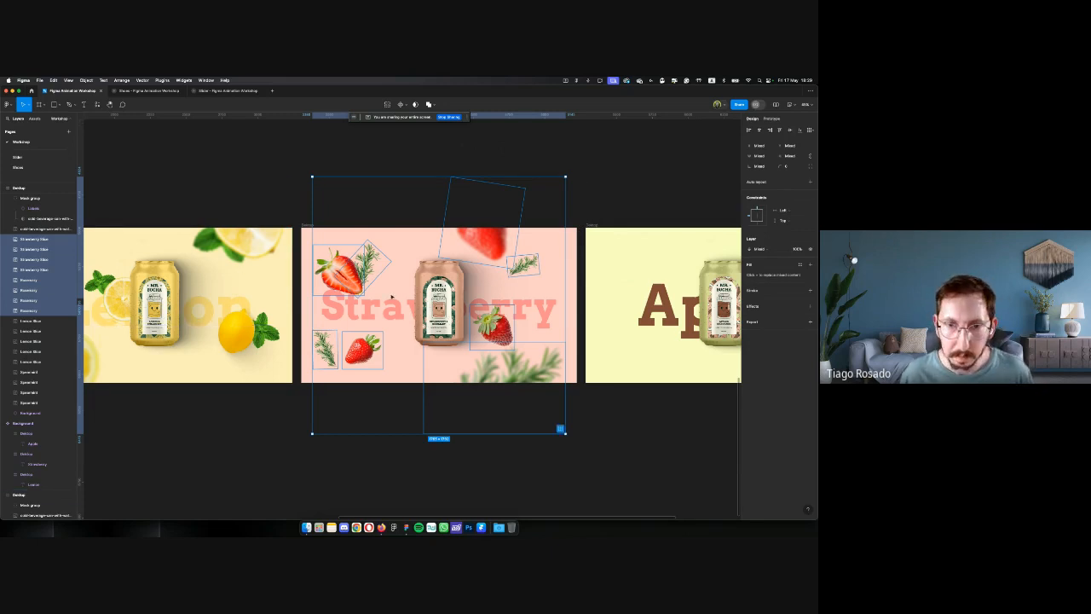
{"action": "scroll", "coordinate": [392, 295], "scroll_direction": "left", "scroll_amount": 5}
{"action": "scroll", "coordinate": [391, 295], "scroll_direction": "right", "scroll_amount": 8}
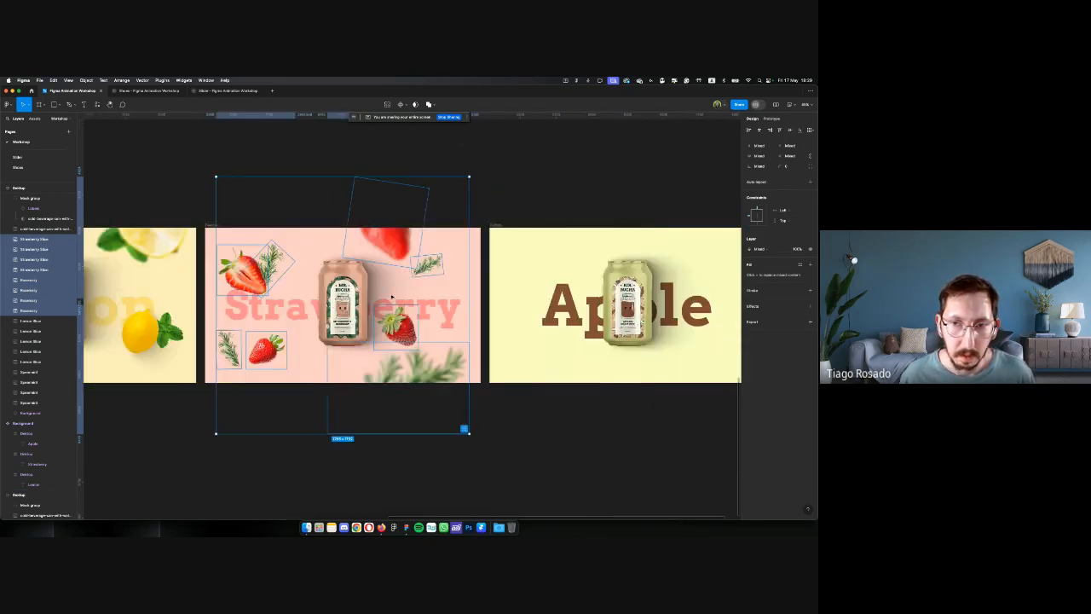
{"action": "scroll", "coordinate": [427, 273], "scroll_direction": "right", "scroll_amount": 1}
{"action": "scroll", "coordinate": [341, 253], "scroll_direction": "left", "scroll_amount": 10}
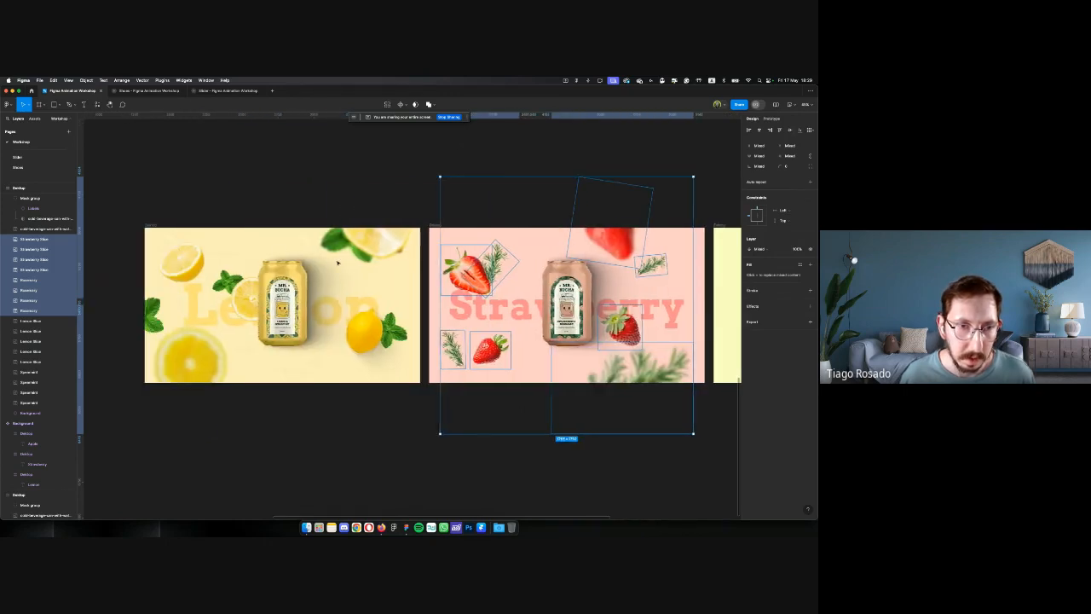
{"action": "left_click", "coordinate": [150, 225]}
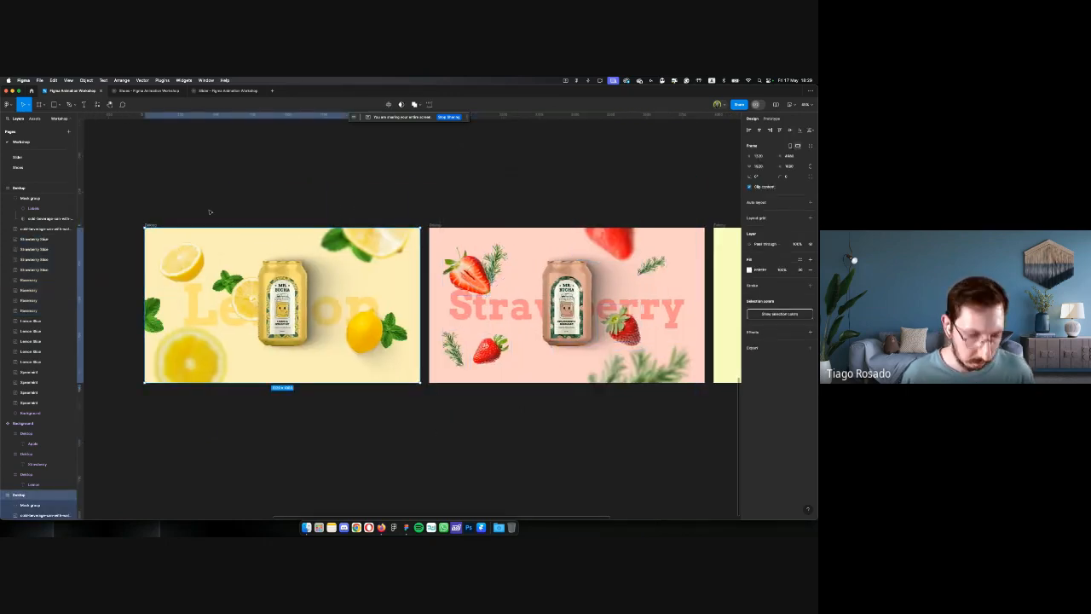
{"action": "key", "text": "super+v"}
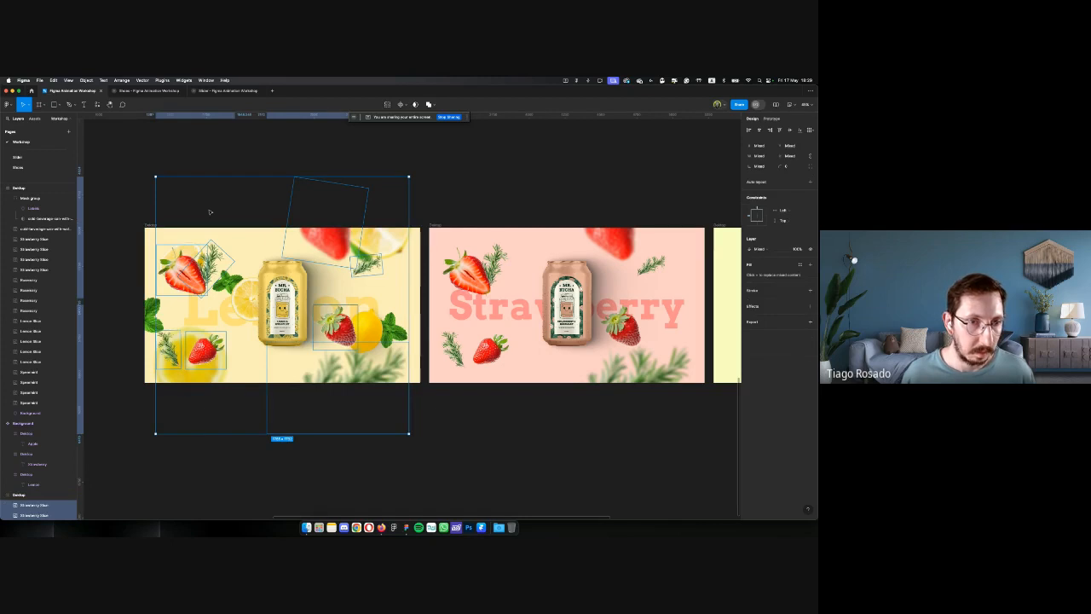
{"action": "scroll", "coordinate": [51, 341], "scroll_direction": "down", "scroll_amount": 5}
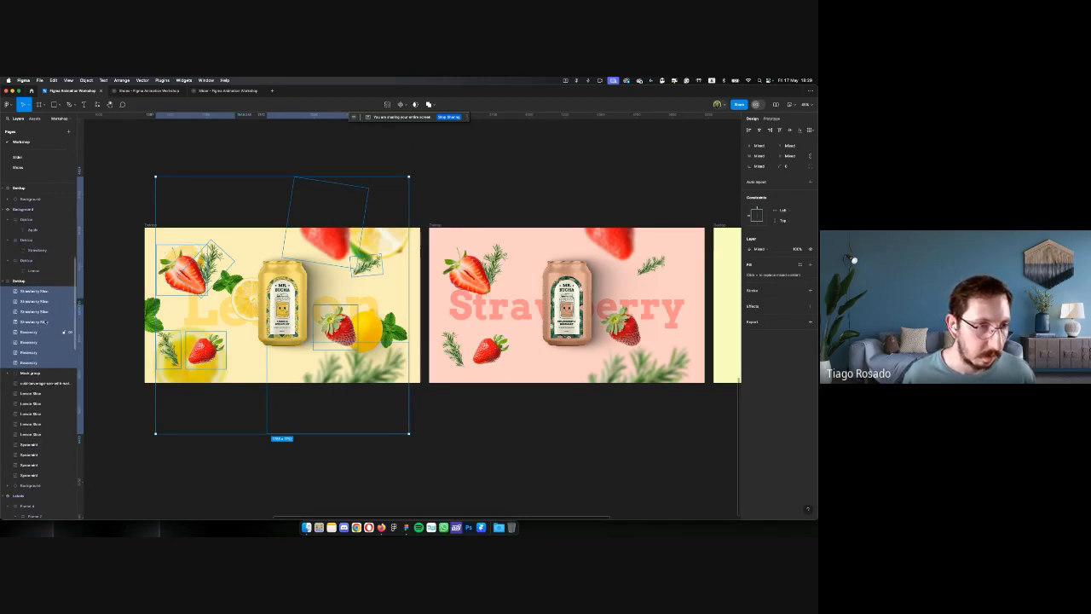
{"action": "left_click_drag", "start_coordinate": [28, 342], "coordinate": [31, 393]}
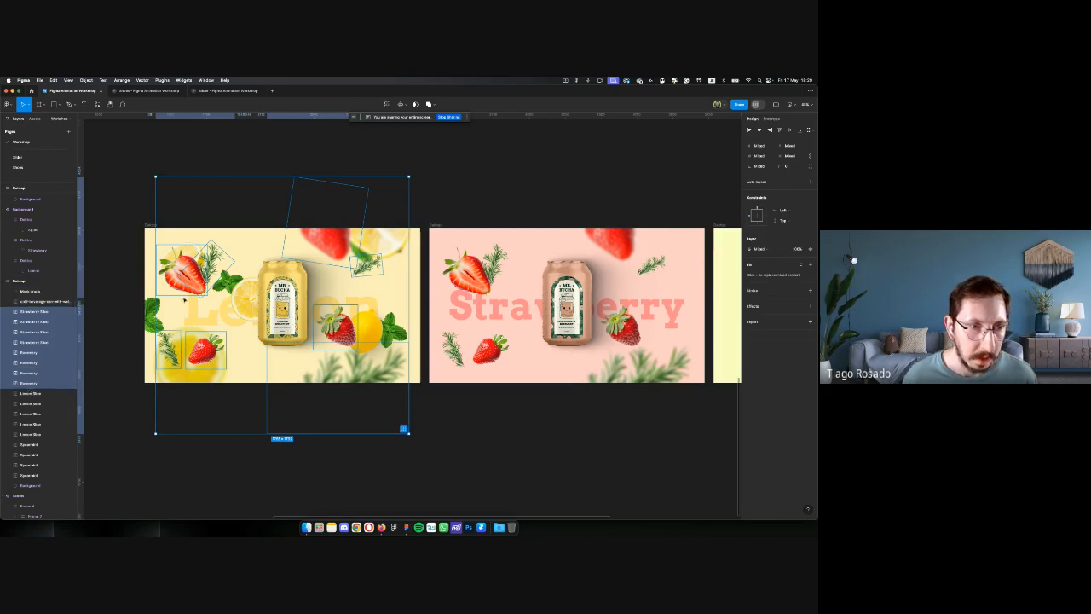
Centre the Lemon frame's lower-right strawberry in the frame, scale it down and rotate it slightly so it hides behind the can
{"action": "left_click", "coordinate": [39, 312]}
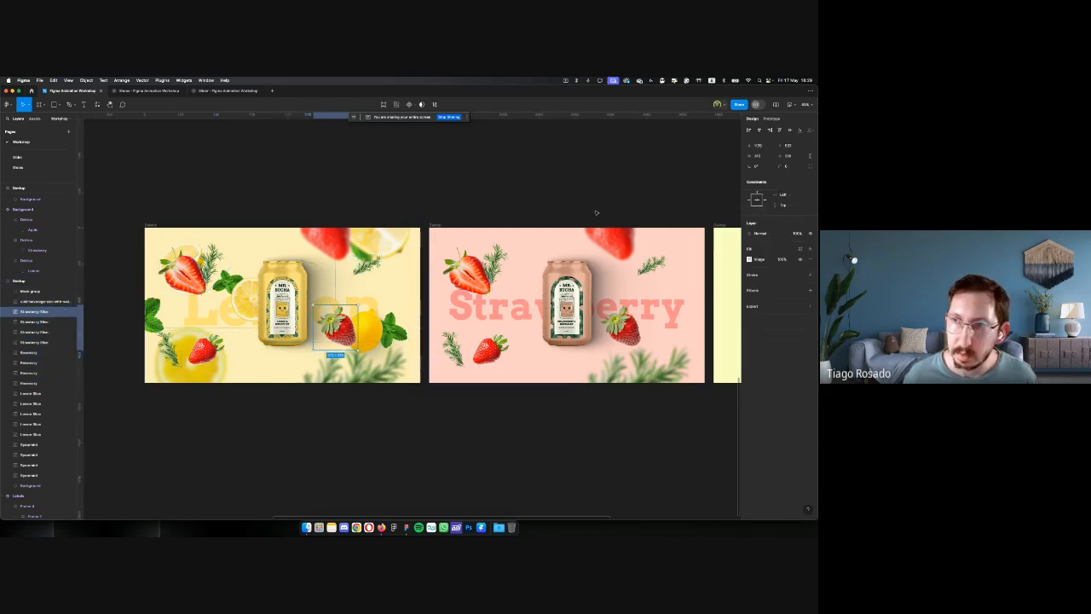
{"action": "left_click", "coordinate": [758, 131]}
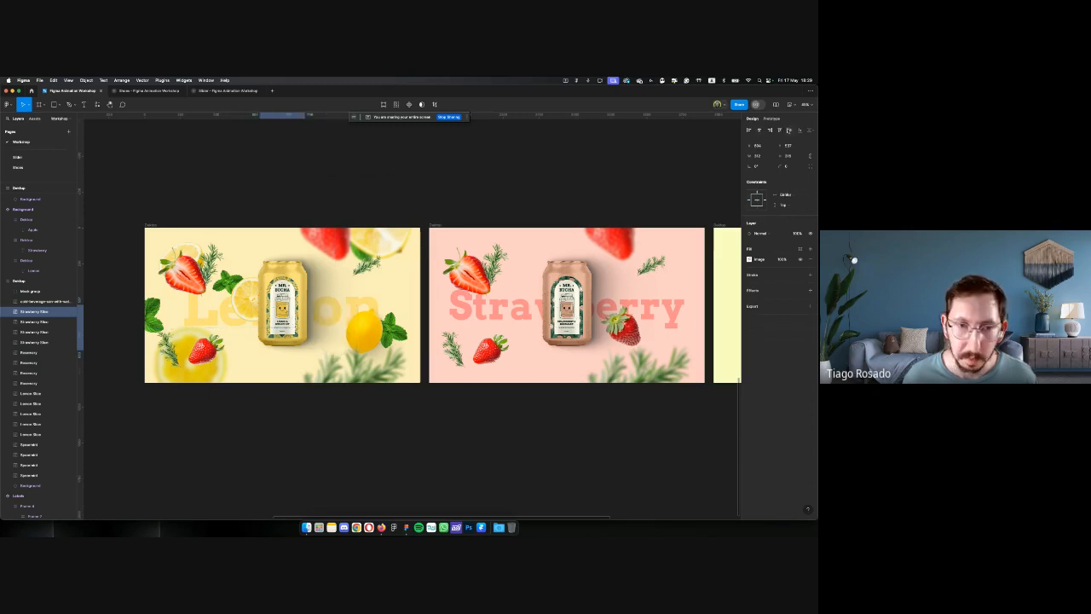
{"action": "left_click", "coordinate": [789, 129]}
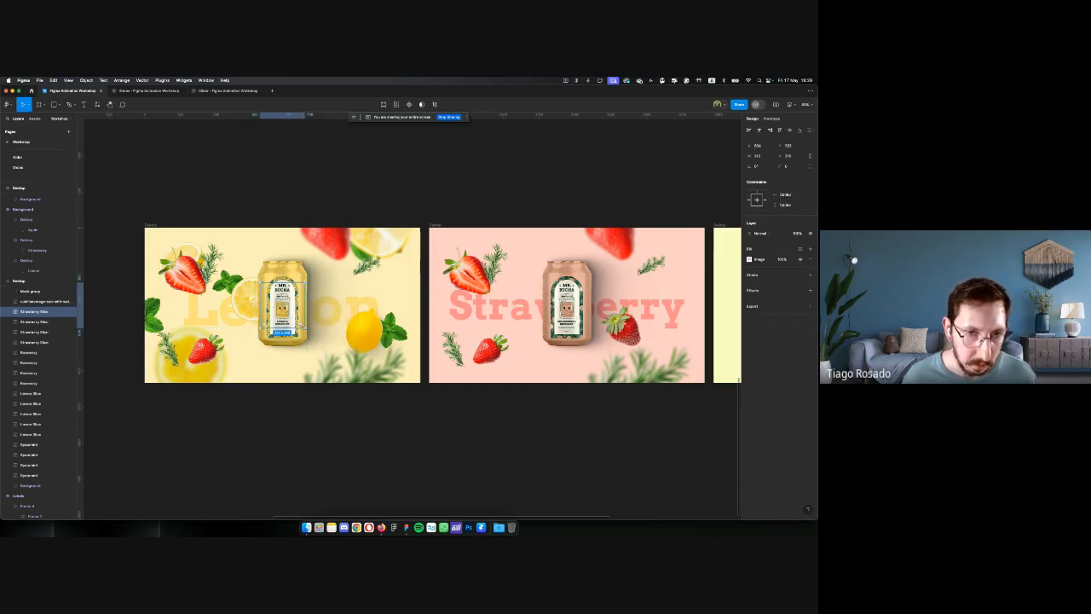
{"action": "key", "text": "k"}
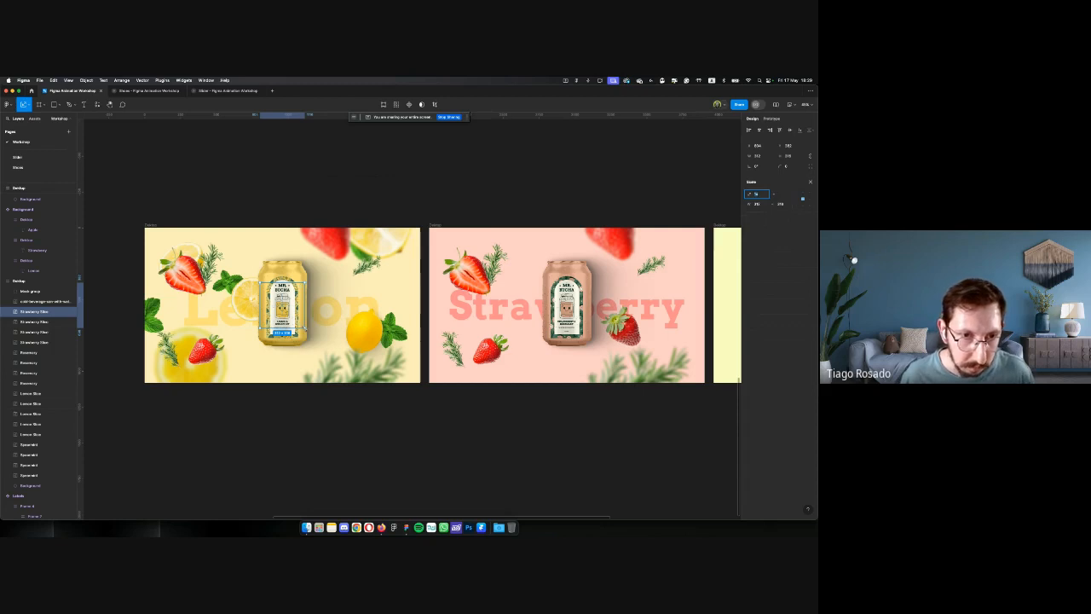
{"action": "left_click_drag", "start_coordinate": [304, 328], "coordinate": [292, 306]}
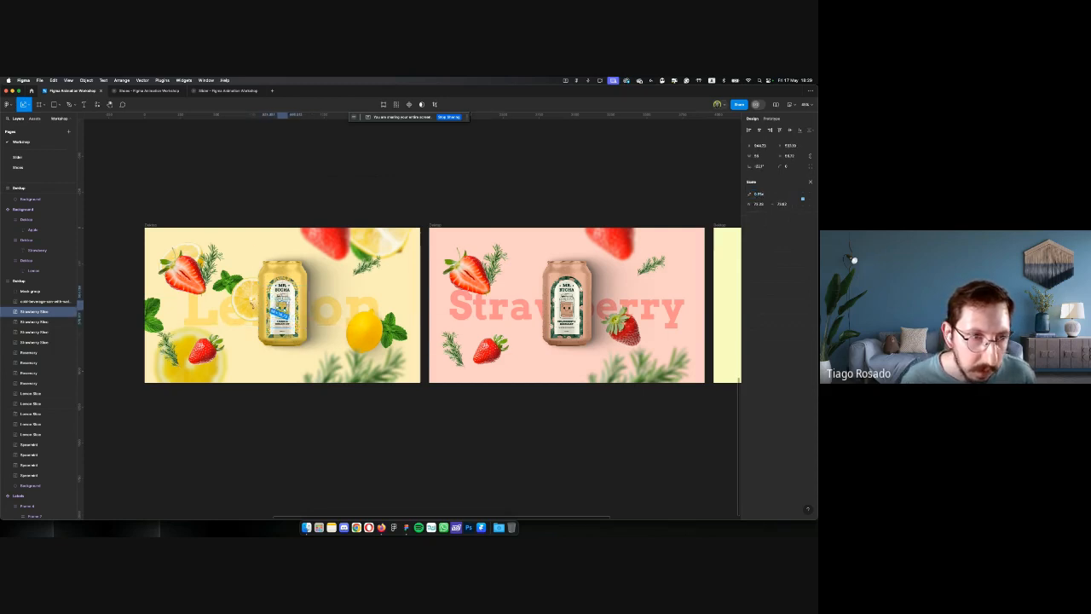
Centre the Lemon frame's lower-left strawberry, scale it down and rotate it slightly so it hides behind the can's upper-left part
{"action": "left_click", "coordinate": [204, 349]}
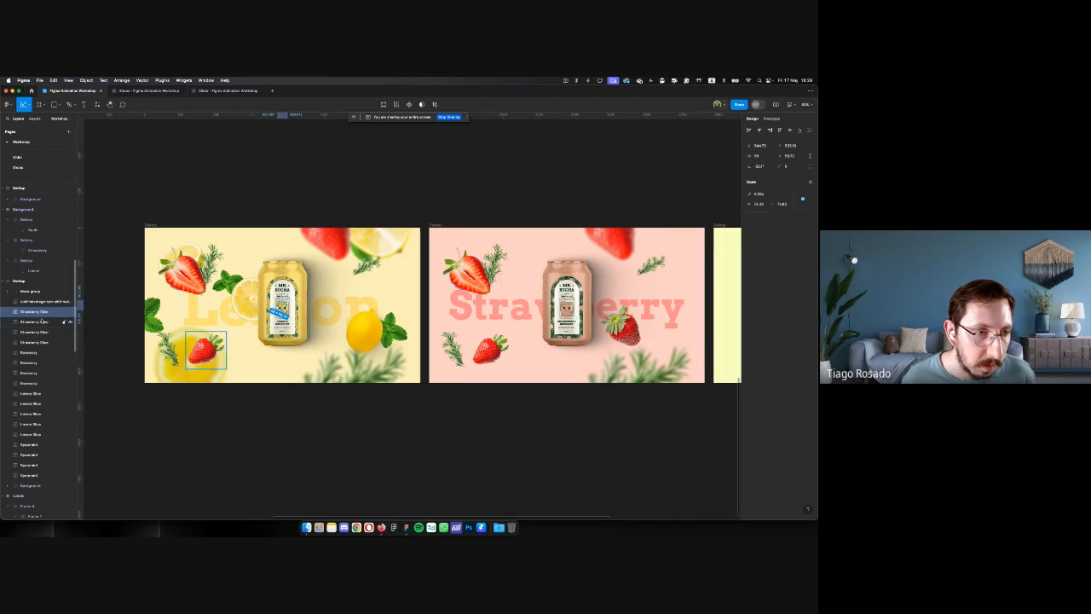
{"action": "left_click", "coordinate": [759, 129]}
{"action": "left_click", "coordinate": [790, 130]}
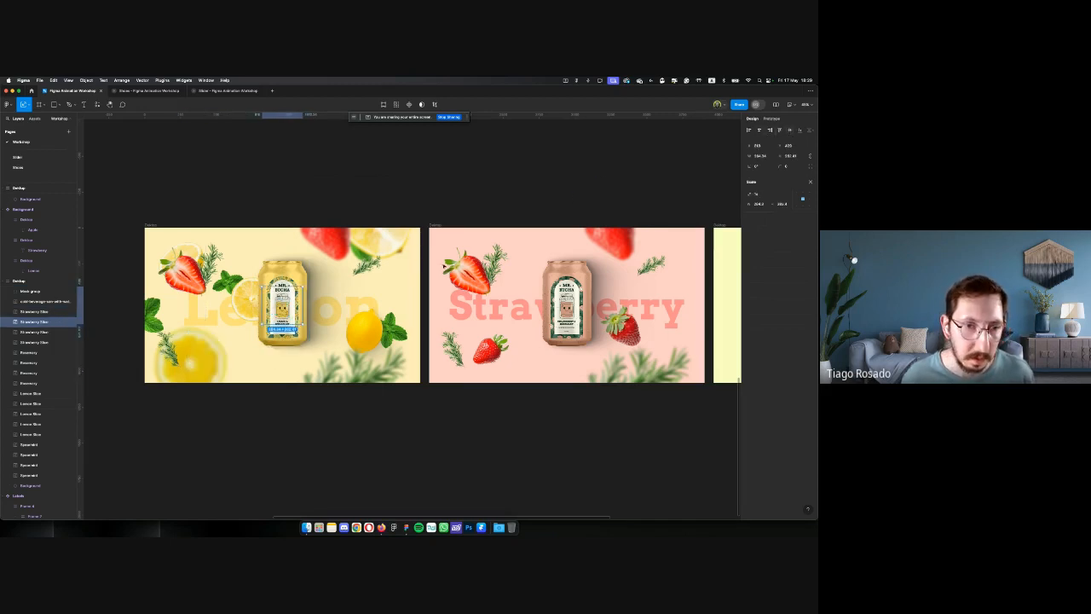
{"action": "left_click_drag", "start_coordinate": [301, 325], "coordinate": [273, 297]}
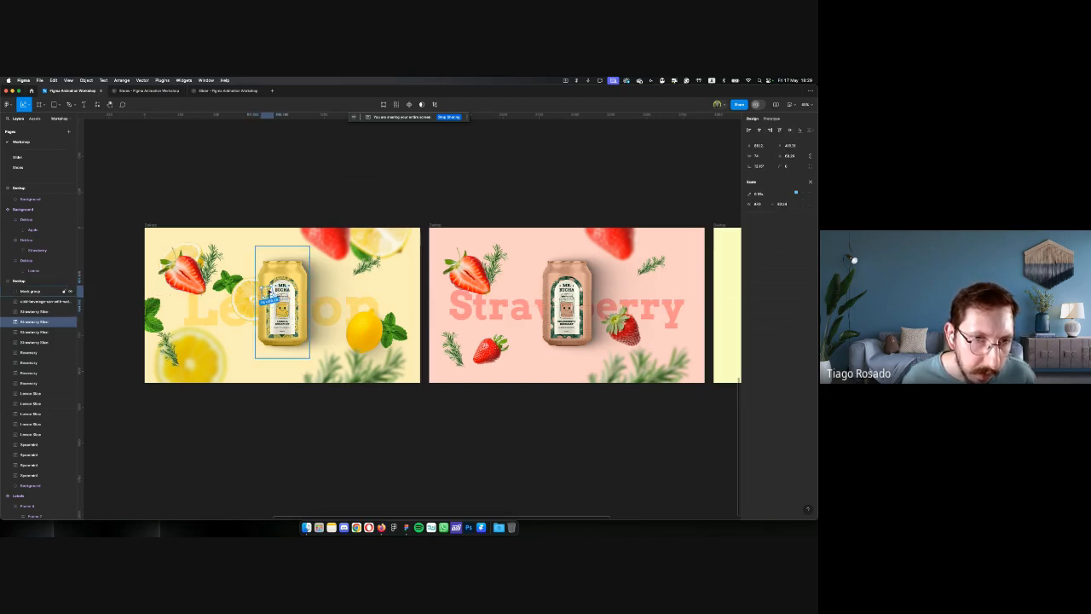
Move the Lemon frame's small hidden strawberry lower behind the can, and shrink, rotate and centre the blurred upper strawberry behind the can
{"action": "left_click_drag", "start_coordinate": [271, 296], "coordinate": [272, 333]}
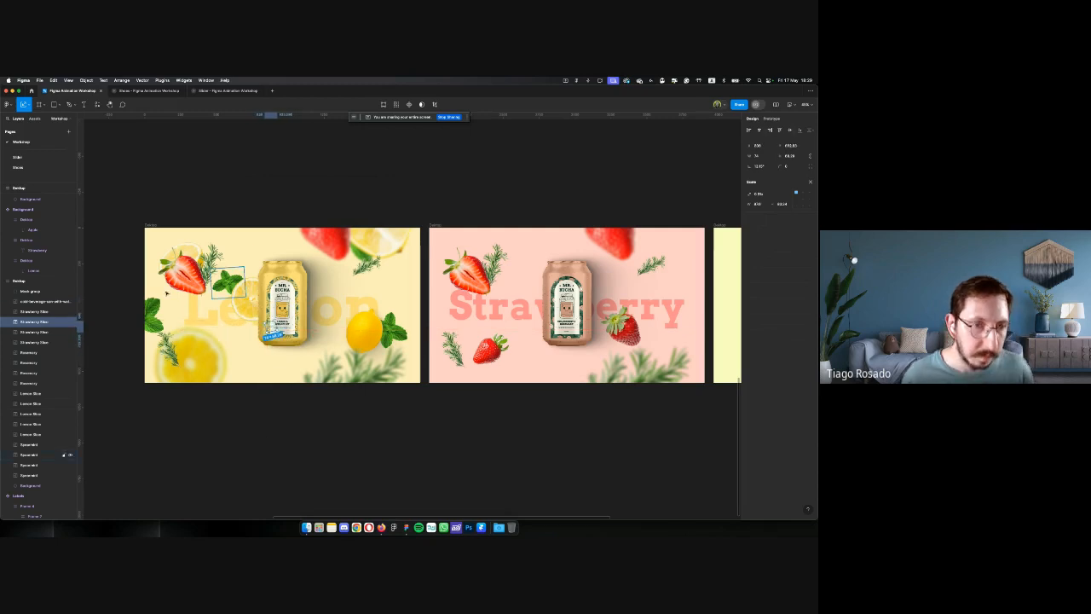
{"action": "left_click", "coordinate": [38, 332]}
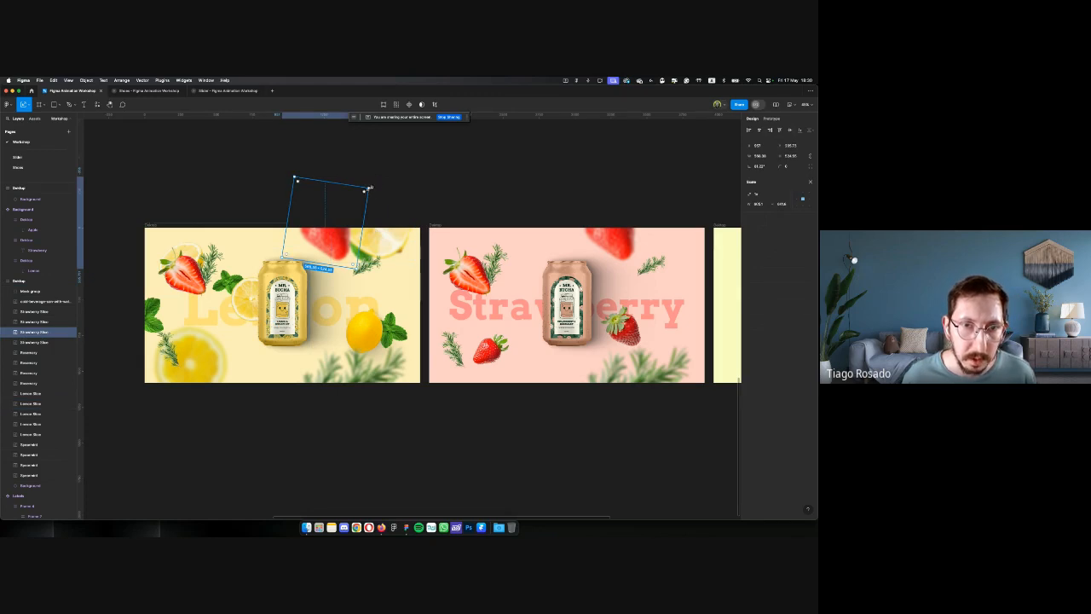
{"action": "left_click_drag", "start_coordinate": [368, 187], "coordinate": [288, 254]}
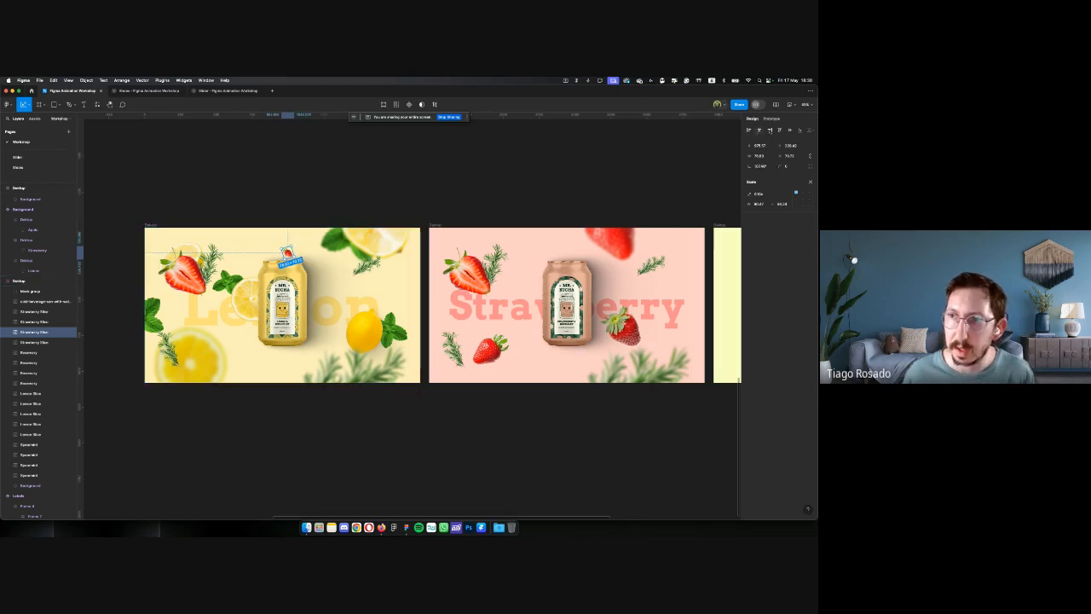
{"action": "left_click", "coordinate": [760, 131]}
{"action": "left_click", "coordinate": [790, 130]}
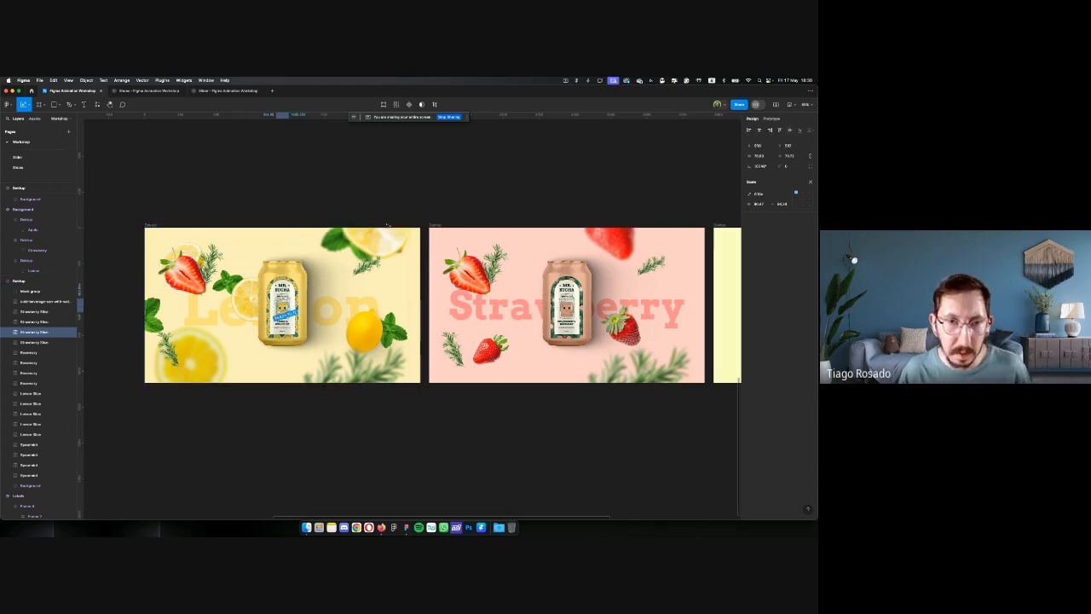
Centre the Lemon frame's upper-left halved strawberry in the frame, scale it down and rotate it slightly so it hides behind the can
{"action": "left_click", "coordinate": [31, 342]}
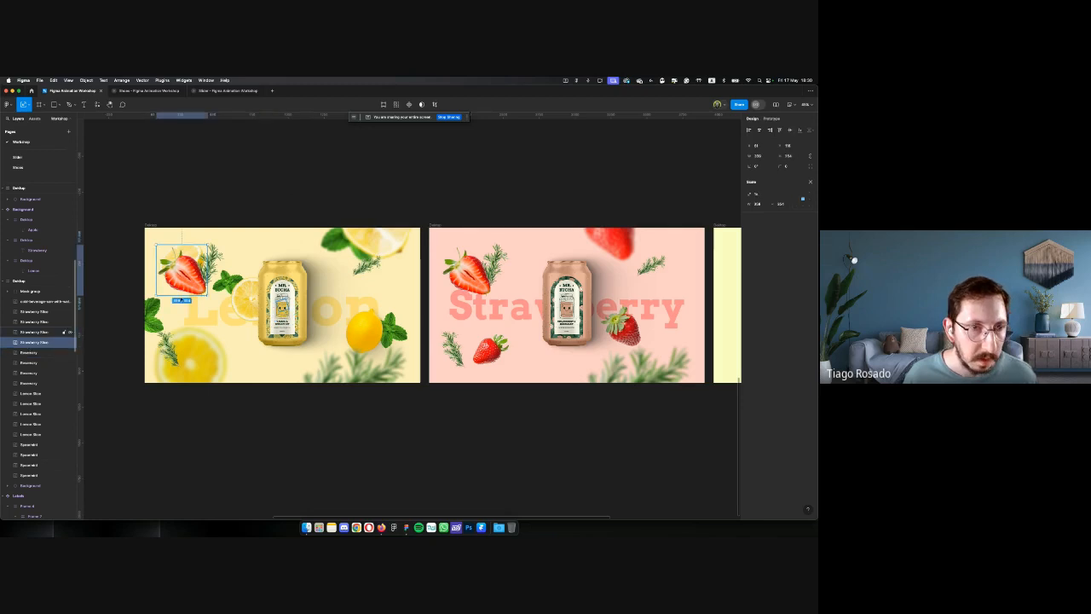
{"action": "left_click", "coordinate": [759, 129]}
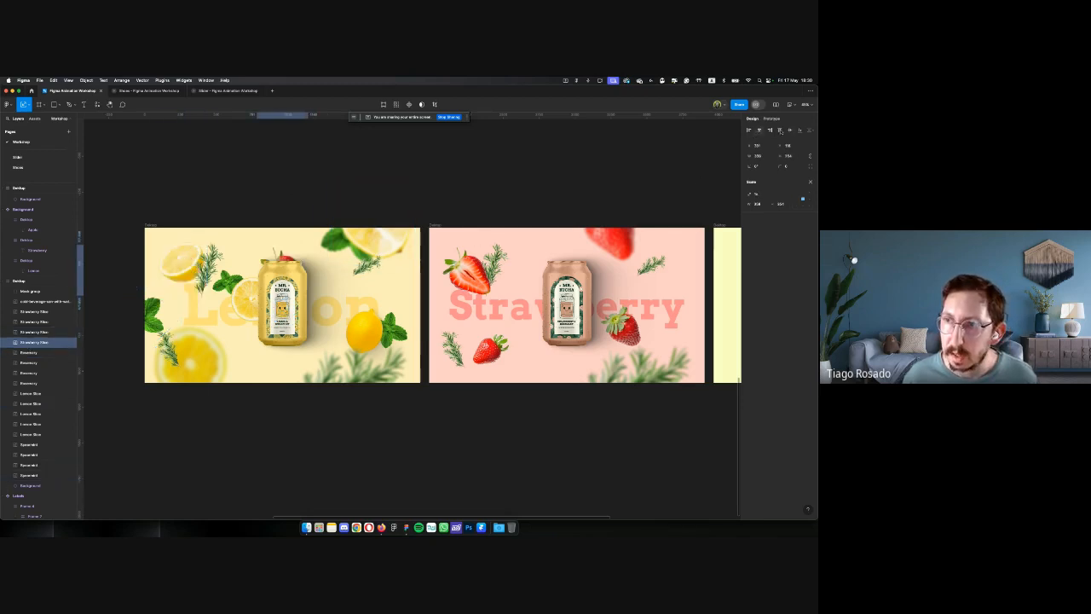
{"action": "left_click", "coordinate": [789, 130]}
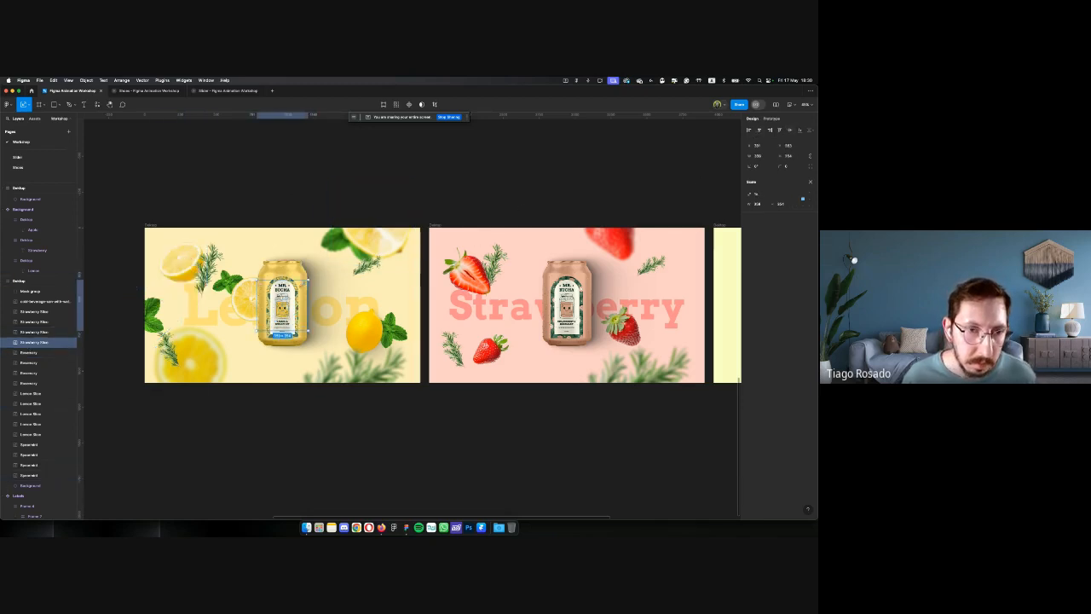
{"action": "left_click_drag", "start_coordinate": [308, 280], "coordinate": [293, 303]}
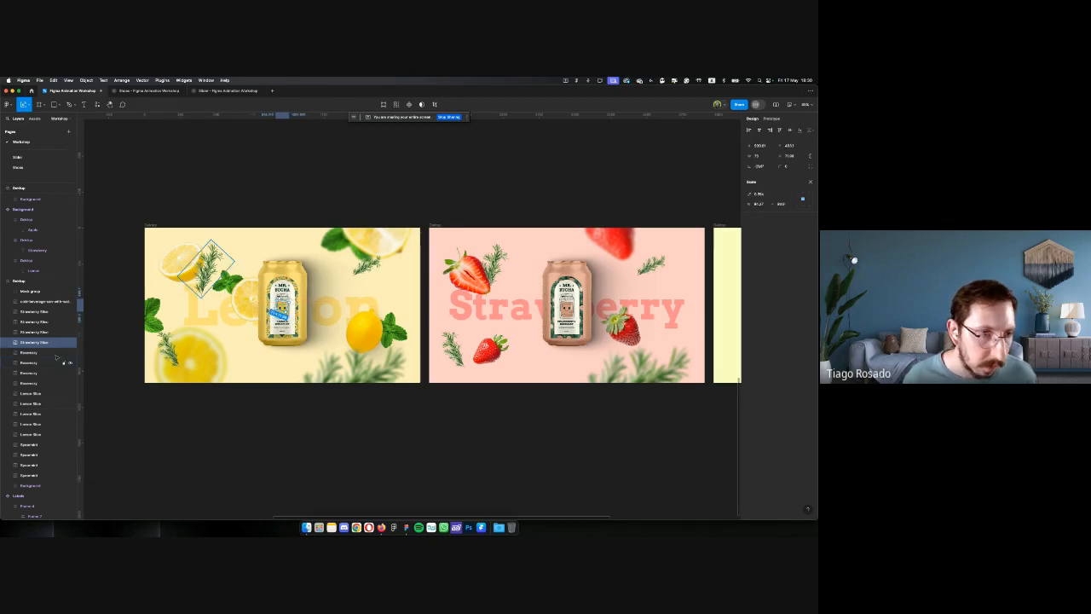
Centre the Lemon frame's upper-right rosemary sprig, scale it down, rotate it and shift it slightly so it hides behind the can
{"action": "left_click", "coordinate": [28, 352]}
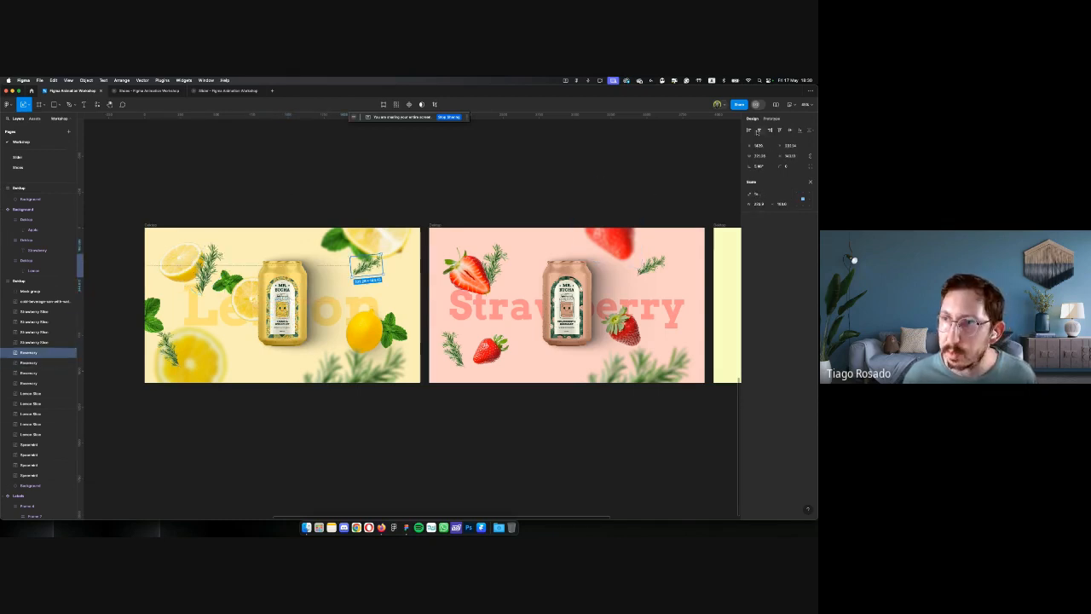
{"action": "left_click", "coordinate": [758, 131]}
{"action": "left_click", "coordinate": [789, 130]}
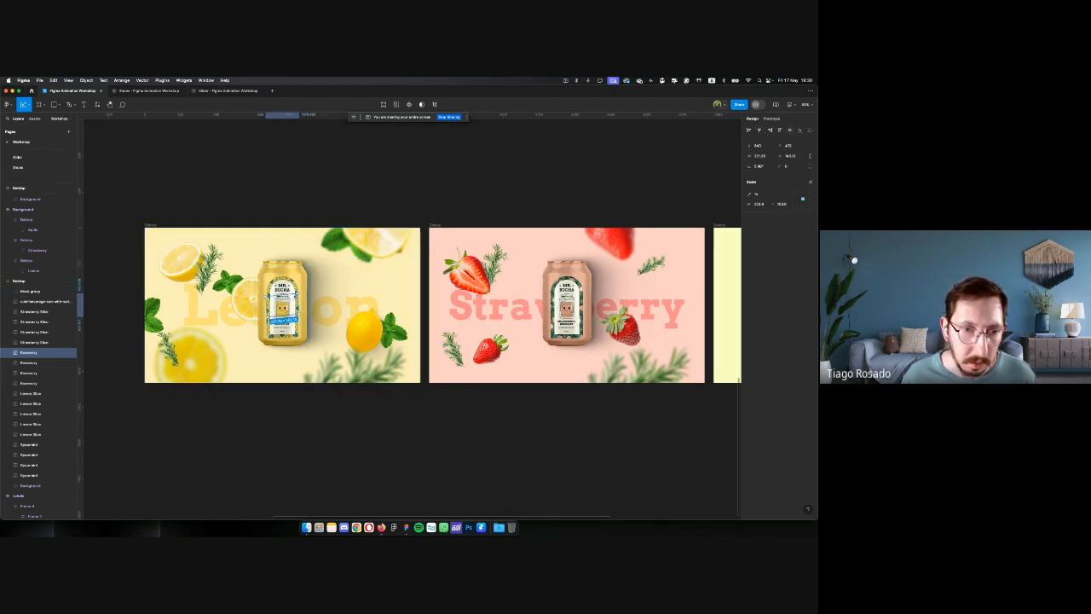
{"action": "left_click_drag", "start_coordinate": [297, 294], "coordinate": [287, 305]}
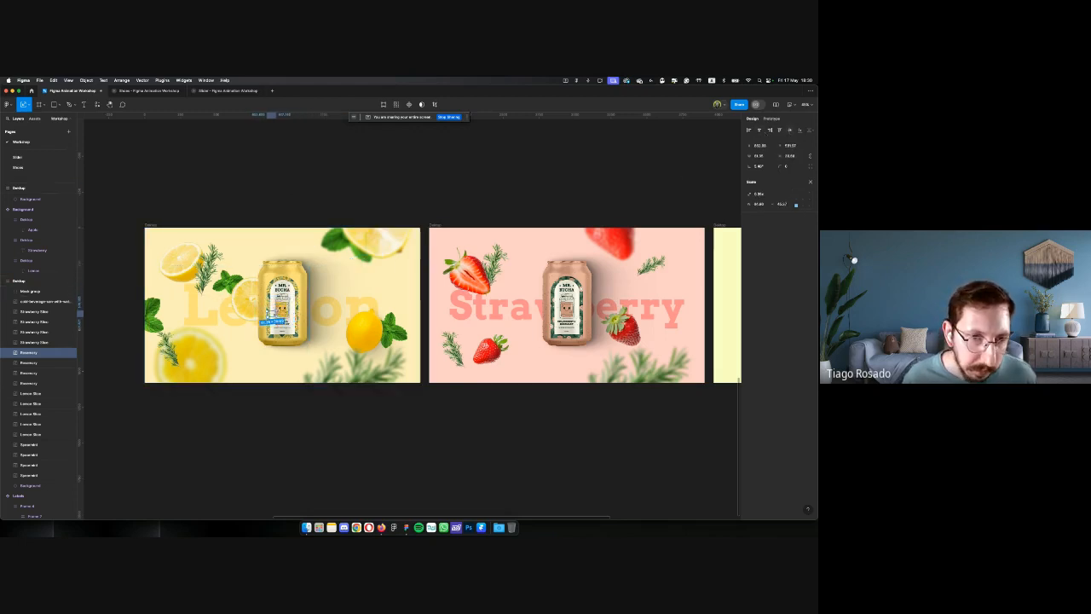
{"action": "left_click_drag", "start_coordinate": [286, 321], "coordinate": [287, 311]}
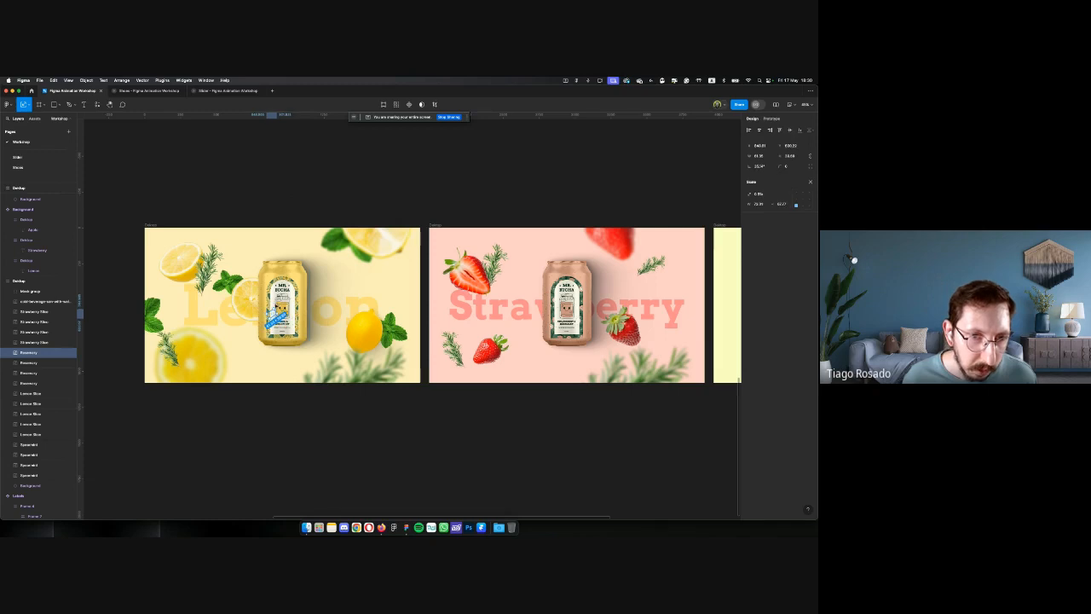
Centre the Lemon frame's upper-left rosemary sprig, scale it down, rotate it and tuck it behind the can's lower part
{"action": "left_click", "coordinate": [32, 362]}
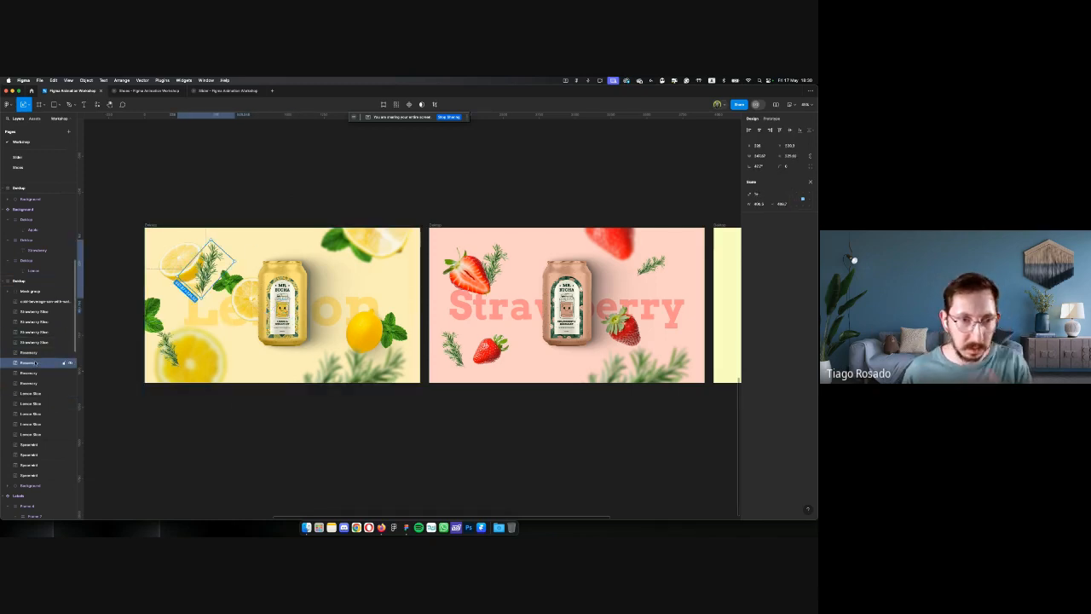
{"action": "left_click", "coordinate": [759, 131]}
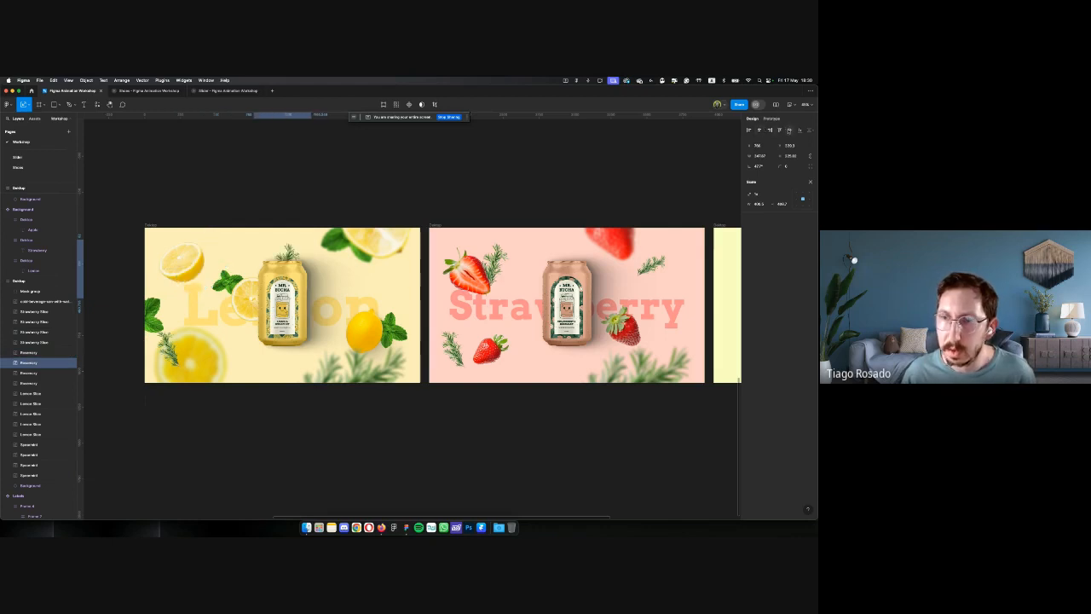
{"action": "left_click", "coordinate": [790, 131]}
{"action": "left_click_drag", "start_coordinate": [286, 280], "coordinate": [274, 321]}
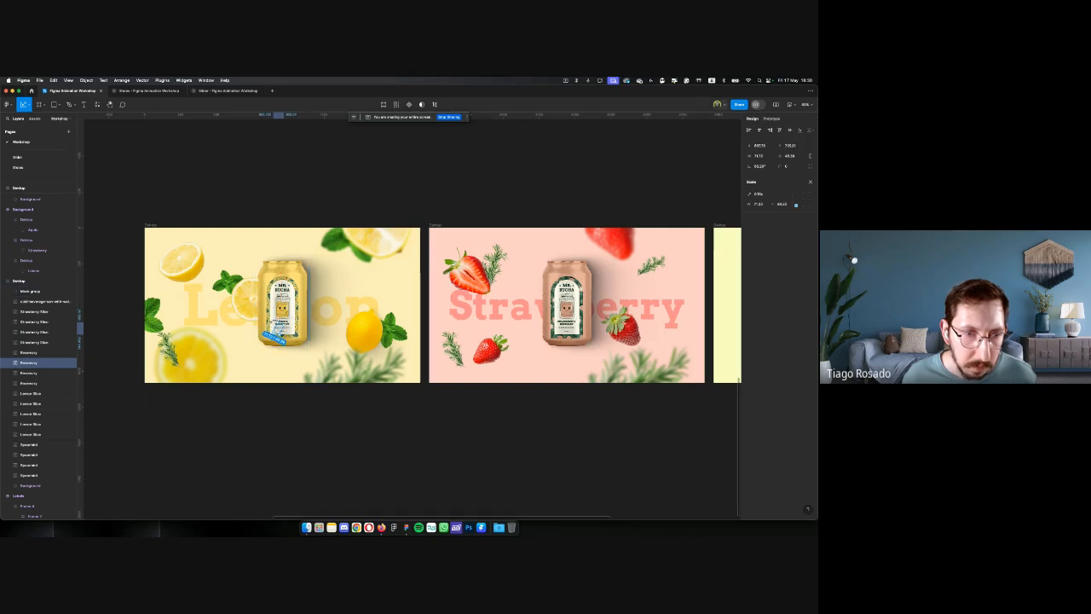
Centre the Lemon frame's lower-left rosemary sprig in the frame, scale it down and rotate it behind the can
{"action": "left_click", "coordinate": [168, 348]}
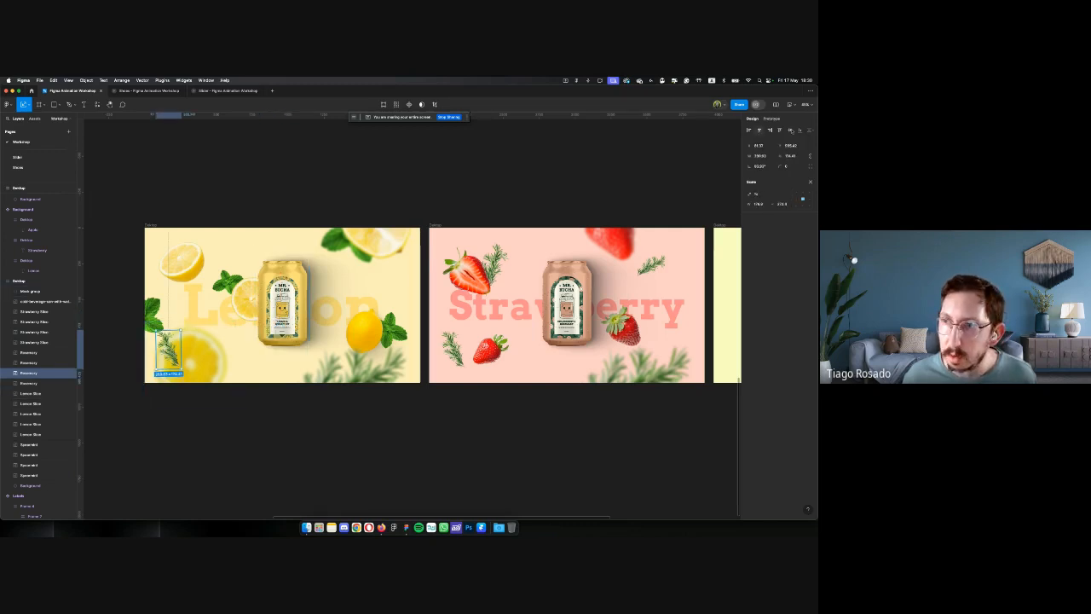
{"action": "left_click", "coordinate": [760, 129]}
{"action": "left_click", "coordinate": [790, 130]}
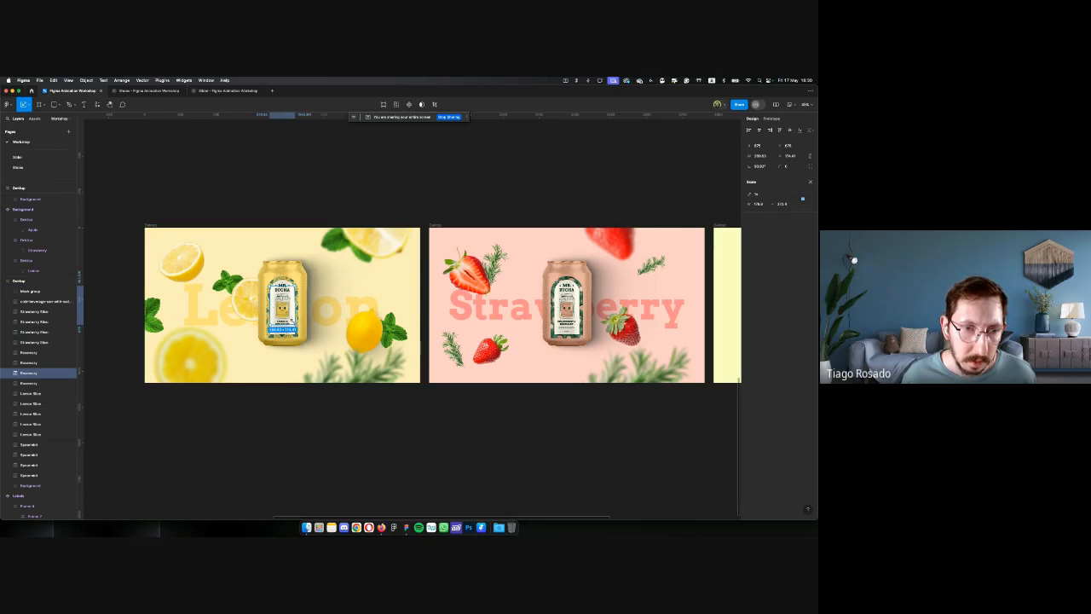
{"action": "left_click_drag", "start_coordinate": [292, 321], "coordinate": [283, 308]}
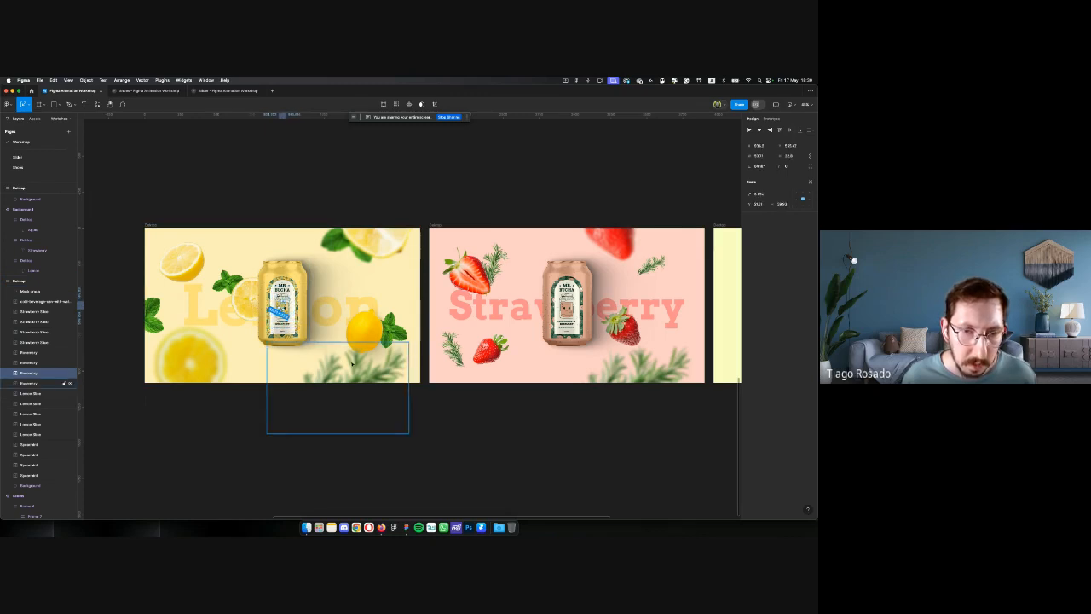
Centre the Lemon frame's large blurred rosemary in the frame, then scale it down and rotate it behind the can
{"action": "left_click", "coordinate": [42, 383]}
{"action": "key", "text": "alt+h"}
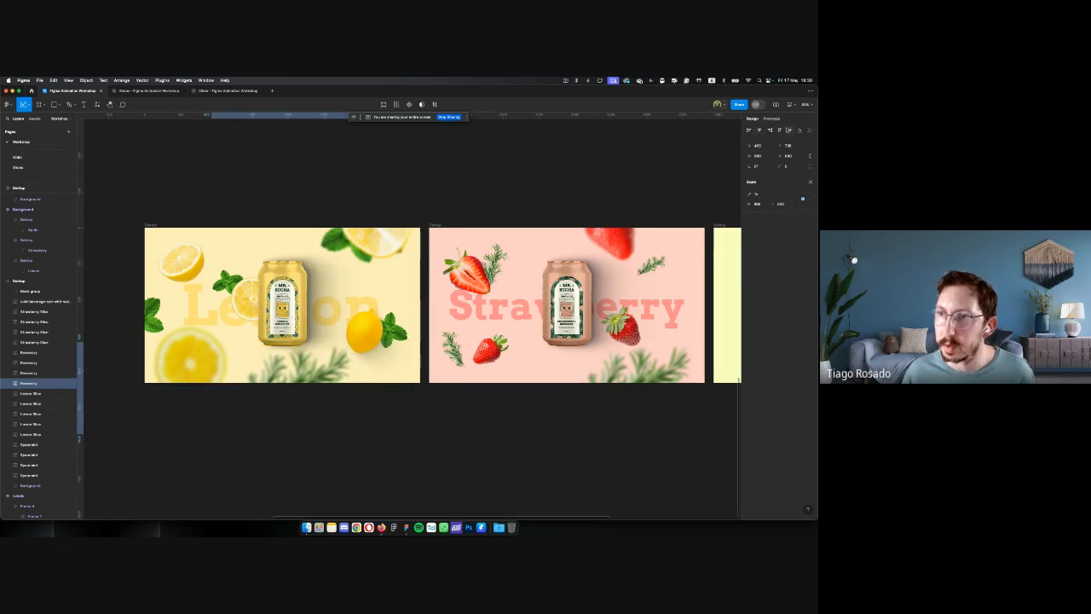
{"action": "key", "text": "alt+v"}
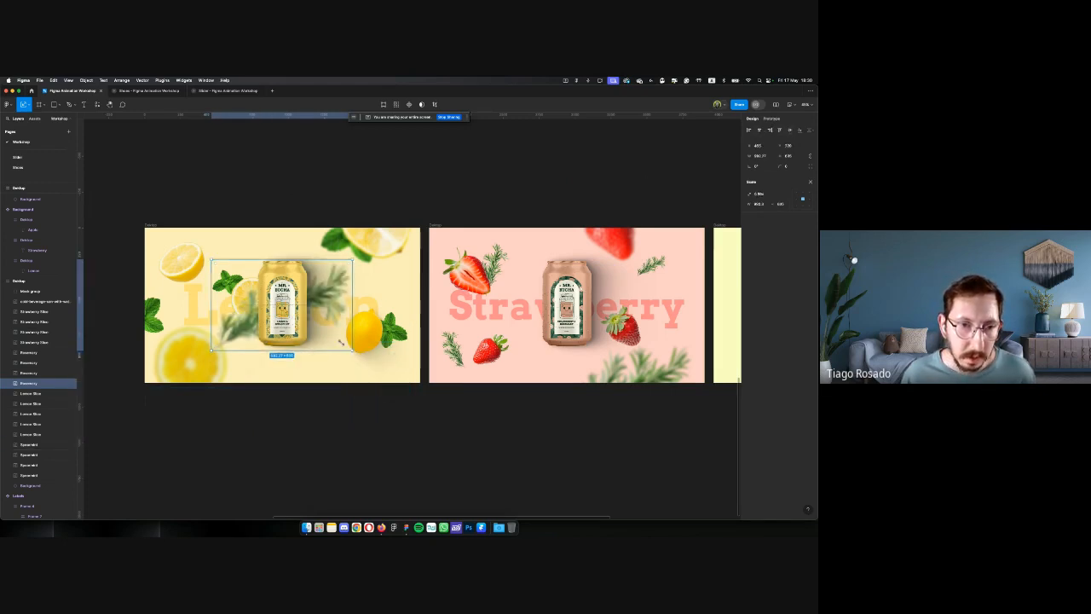
{"action": "left_click_drag", "start_coordinate": [353, 350], "coordinate": [295, 306]}
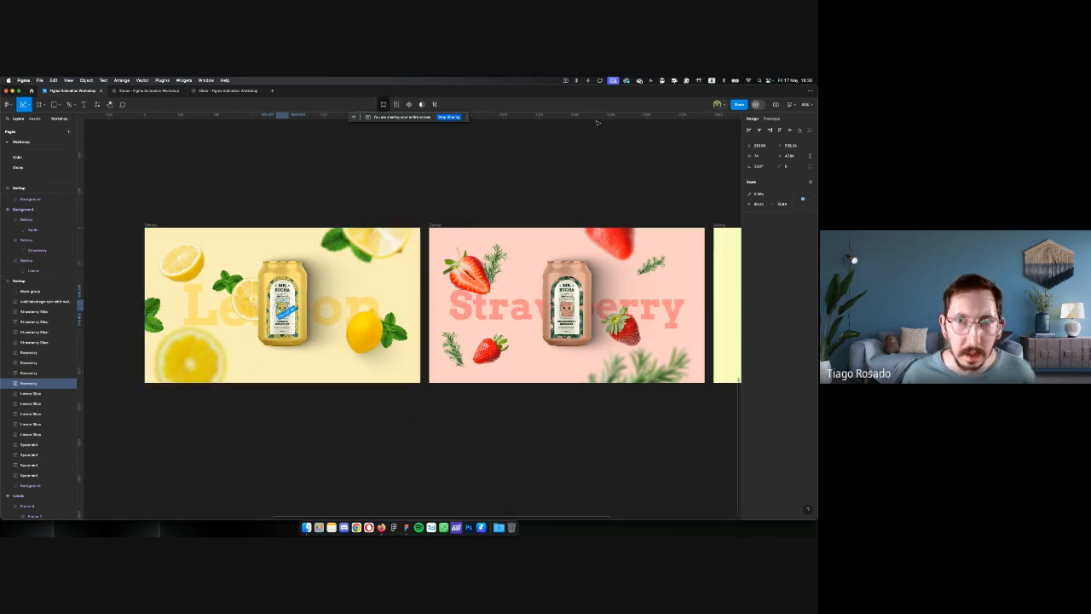
{"action": "left_click", "coordinate": [730, 147]}
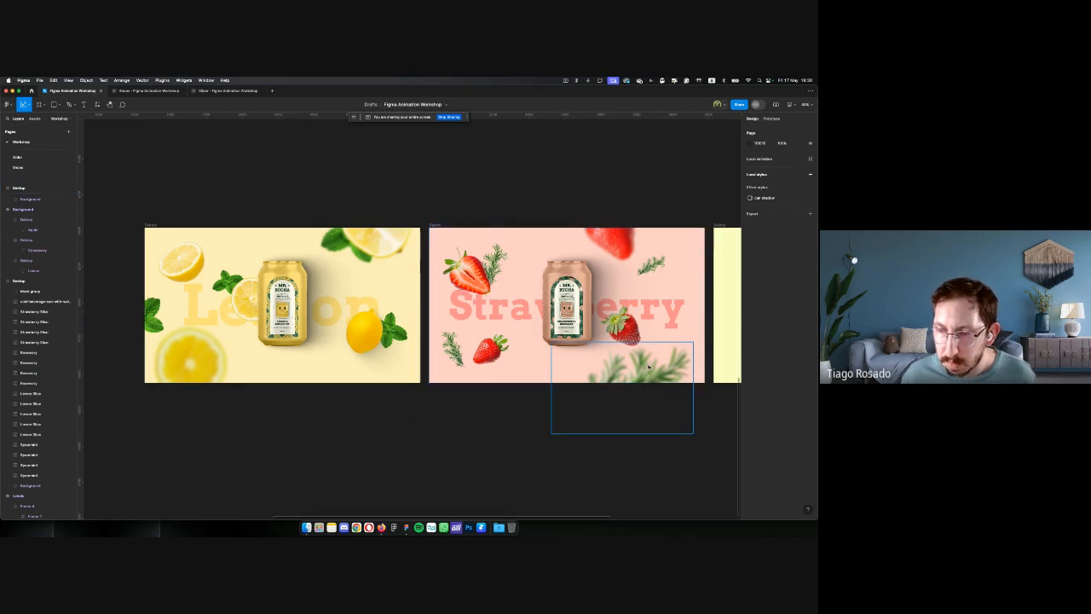
Inspect the layer blur on the Strawberry frame's large rosemary, hiding and re-showing the effect to compare
{"action": "scroll", "coordinate": [632, 366], "scroll_direction": "right", "scroll_amount": 3}
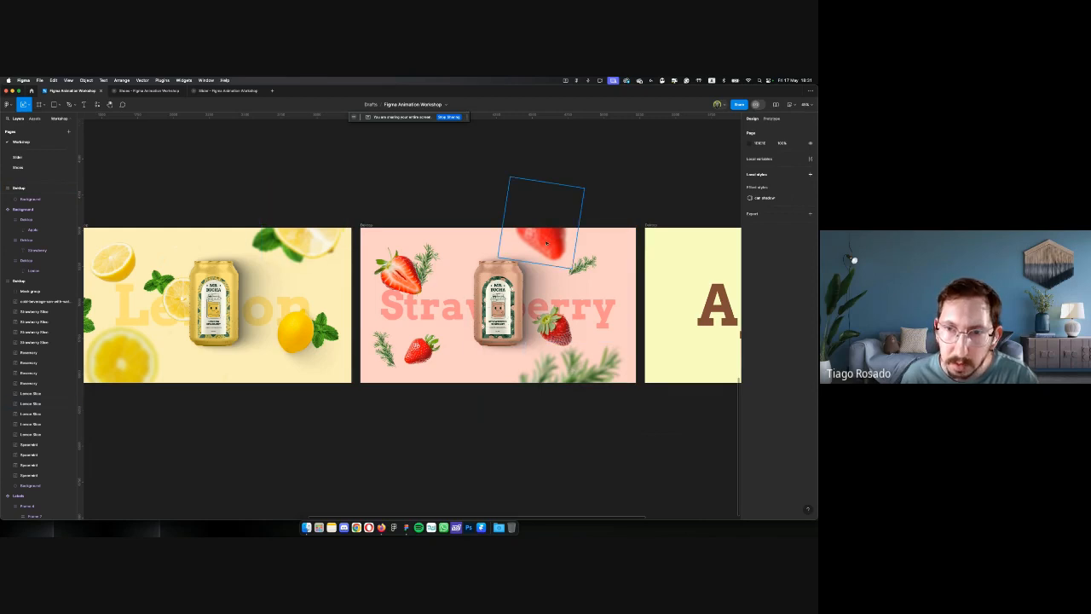
{"action": "left_click", "coordinate": [574, 364]}
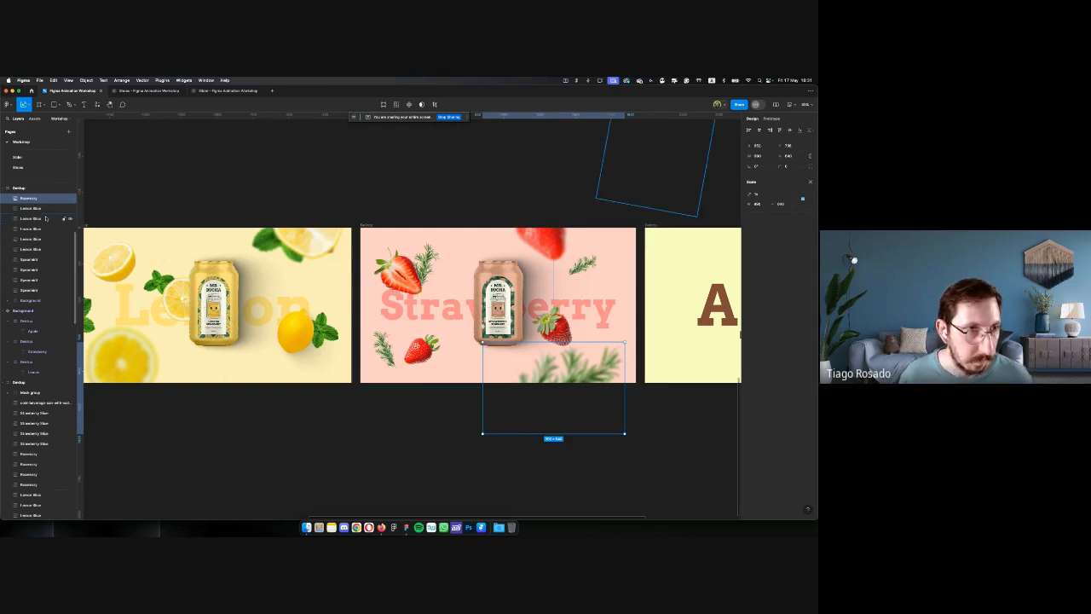
{"action": "key", "text": "v"}
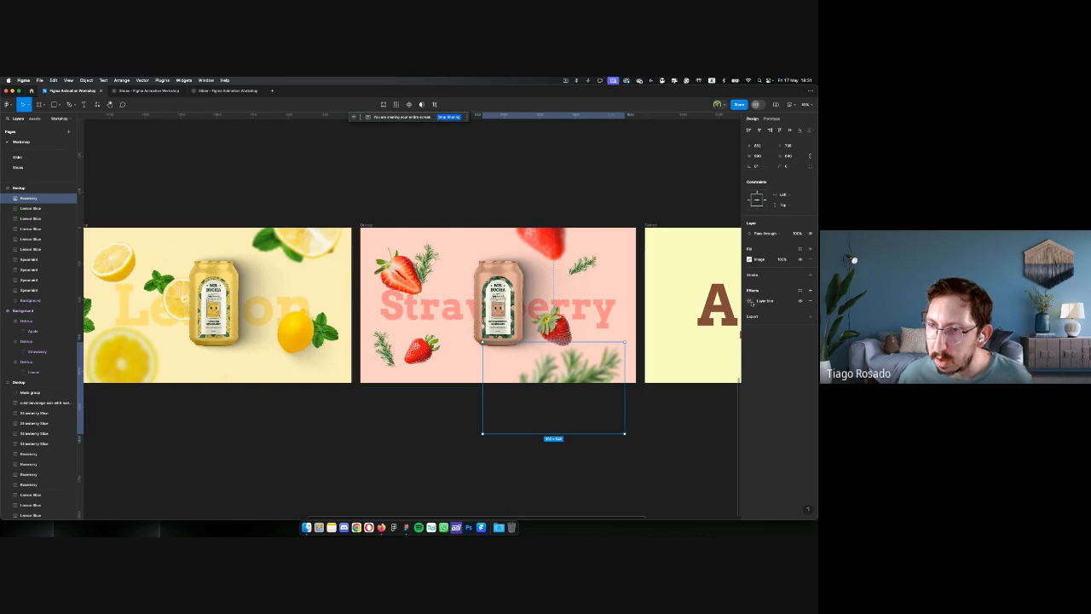
{"action": "left_click", "coordinate": [750, 301]}
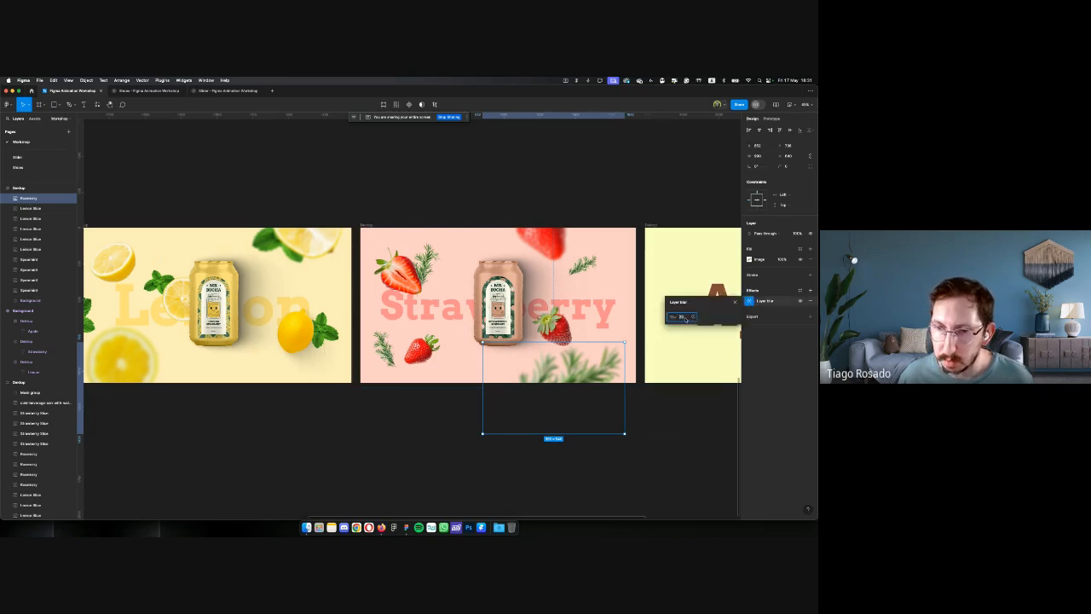
{"action": "left_click", "coordinate": [801, 301]}
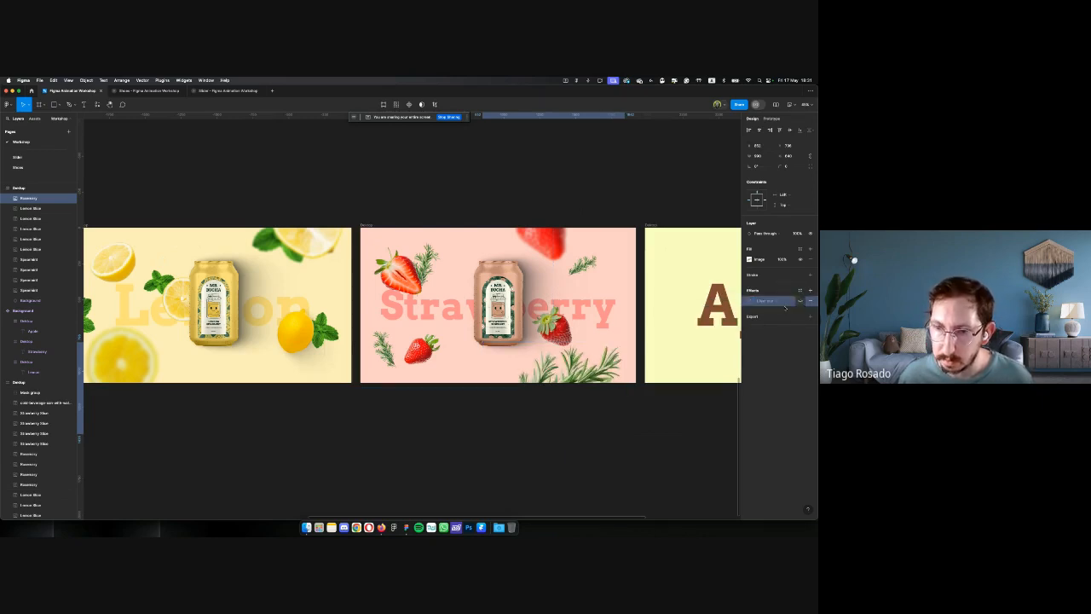
{"action": "left_click", "coordinate": [801, 301]}
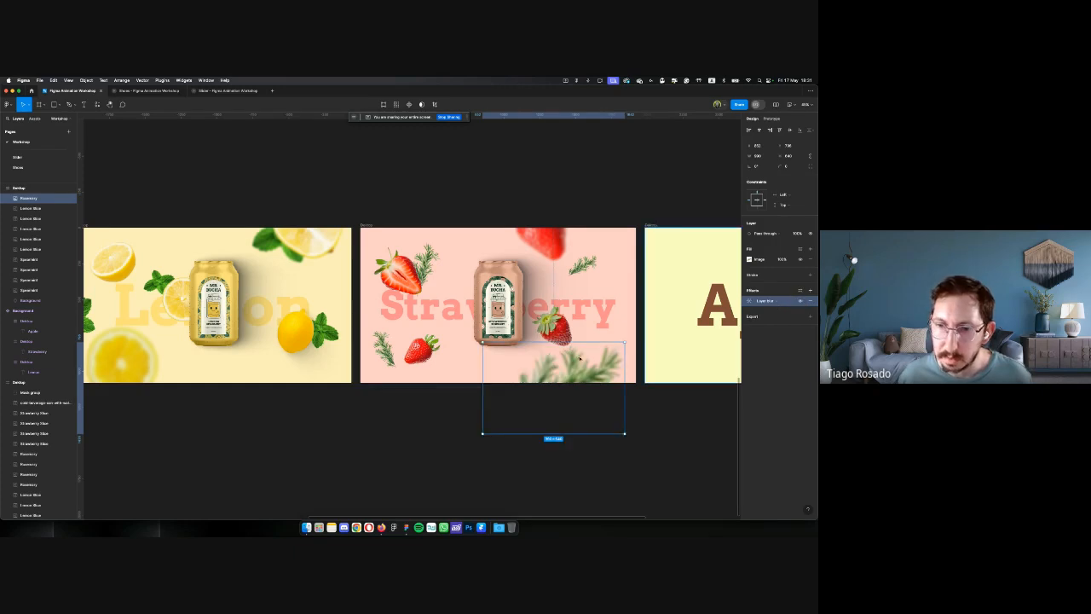
{"action": "left_click", "coordinate": [419, 421]}
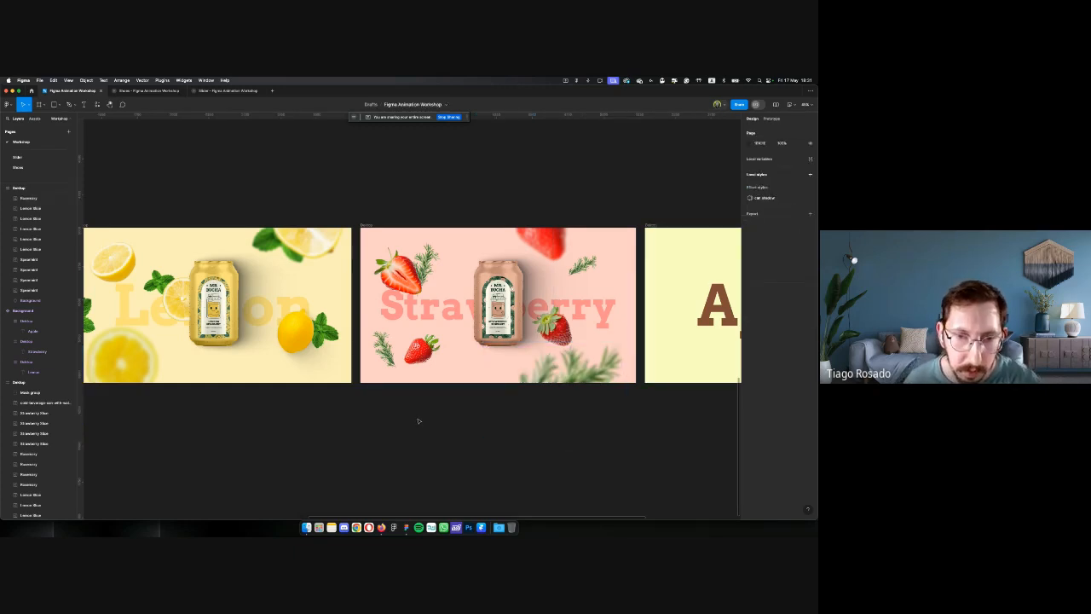
Preview the prototype from the Lemon frame and play the transition to Strawberry twice, restarting in between
{"action": "scroll", "coordinate": [418, 421], "scroll_direction": "left", "scroll_amount": 3}
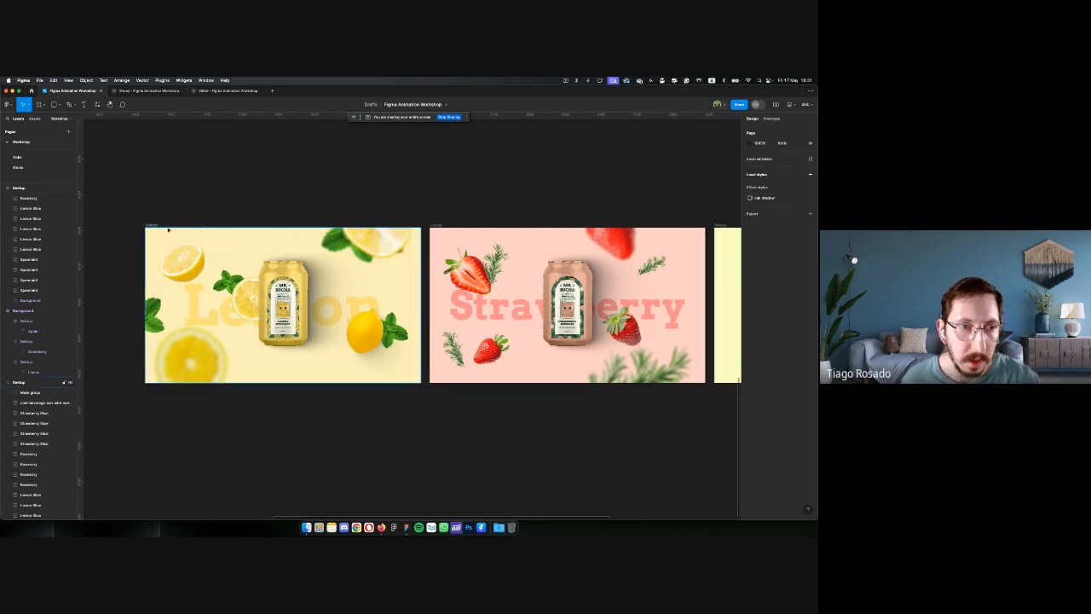
{"action": "left_click", "coordinate": [152, 225]}
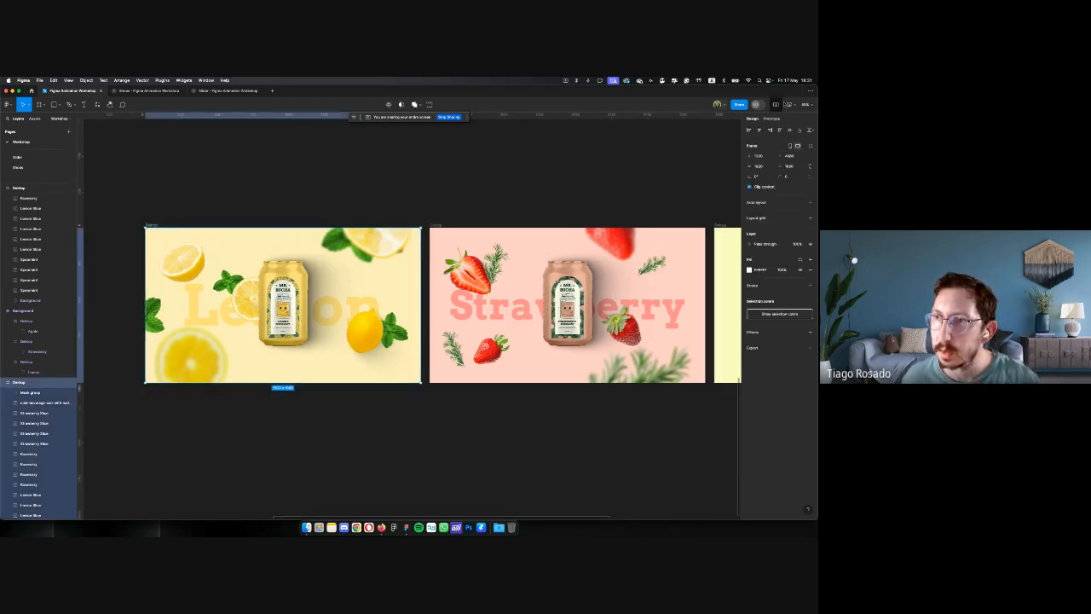
{"action": "left_click", "coordinate": [787, 105]}
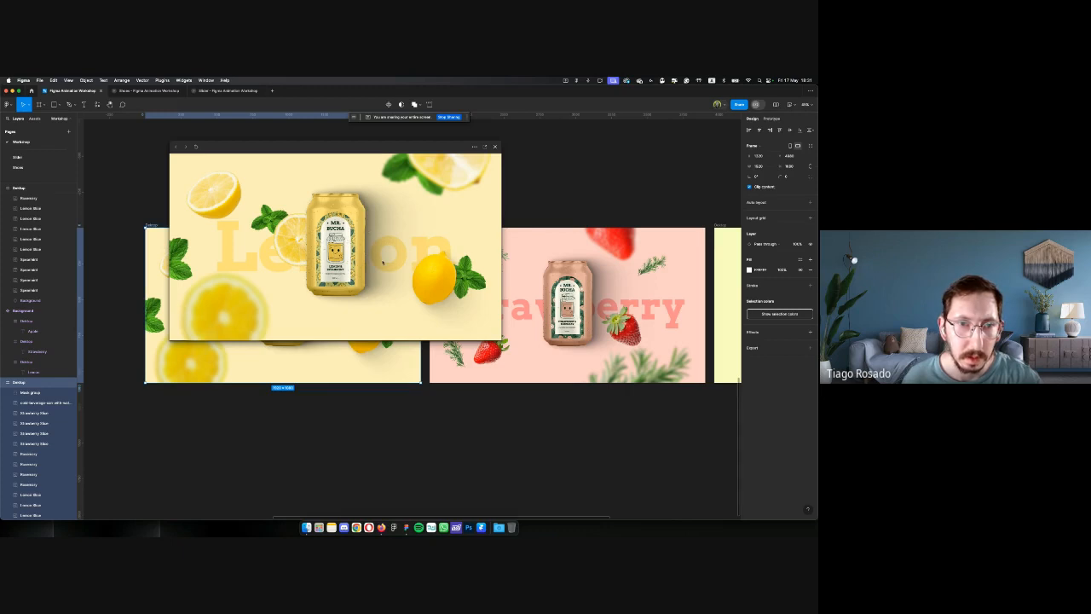
{"action": "left_click", "coordinate": [416, 247]}
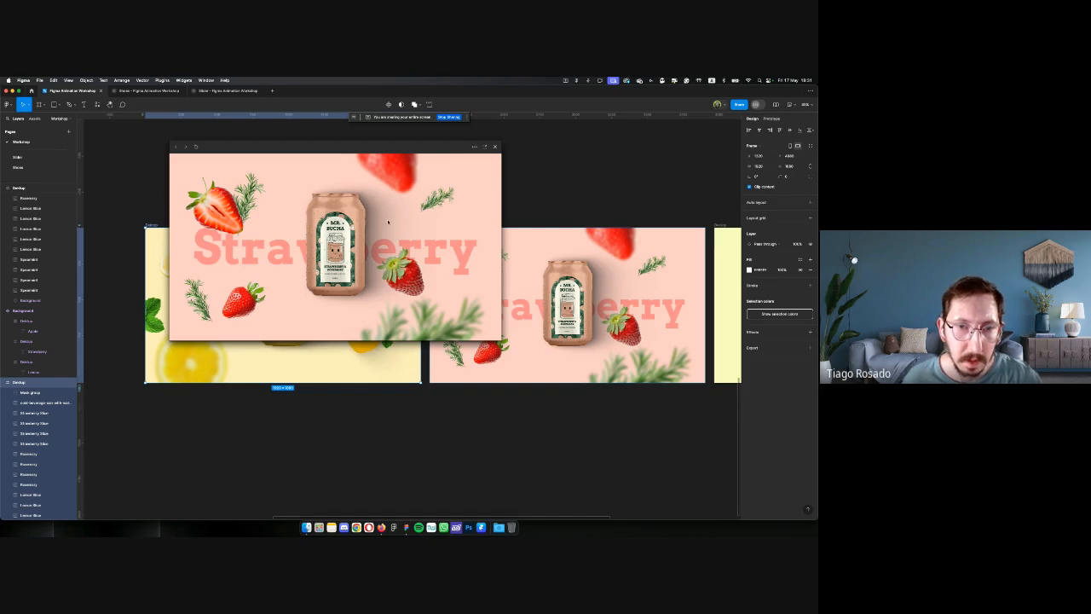
{"action": "left_click", "coordinate": [197, 147]}
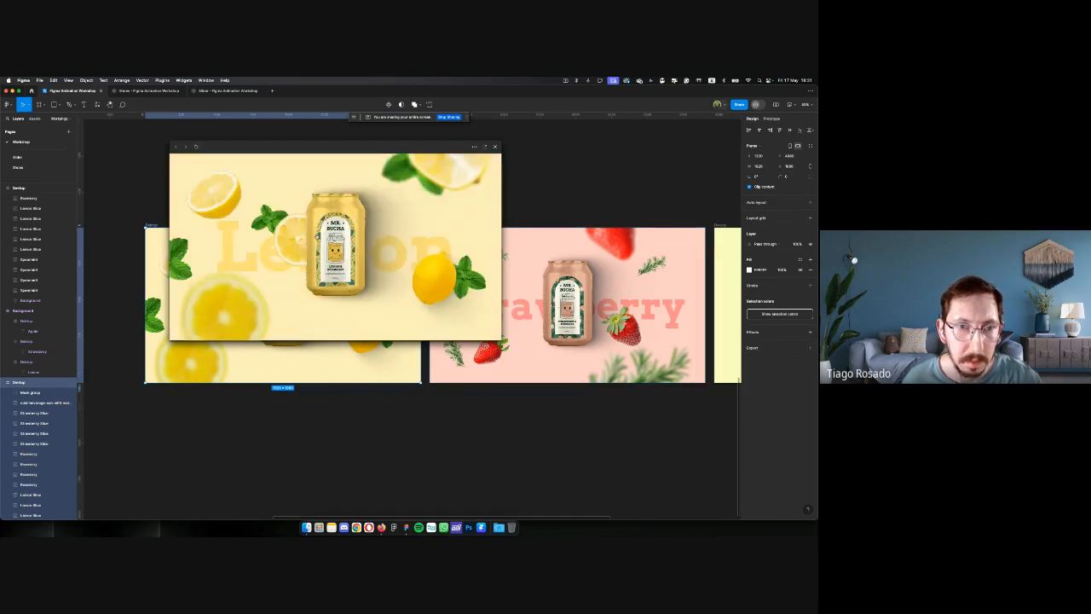
{"action": "left_click", "coordinate": [393, 292]}
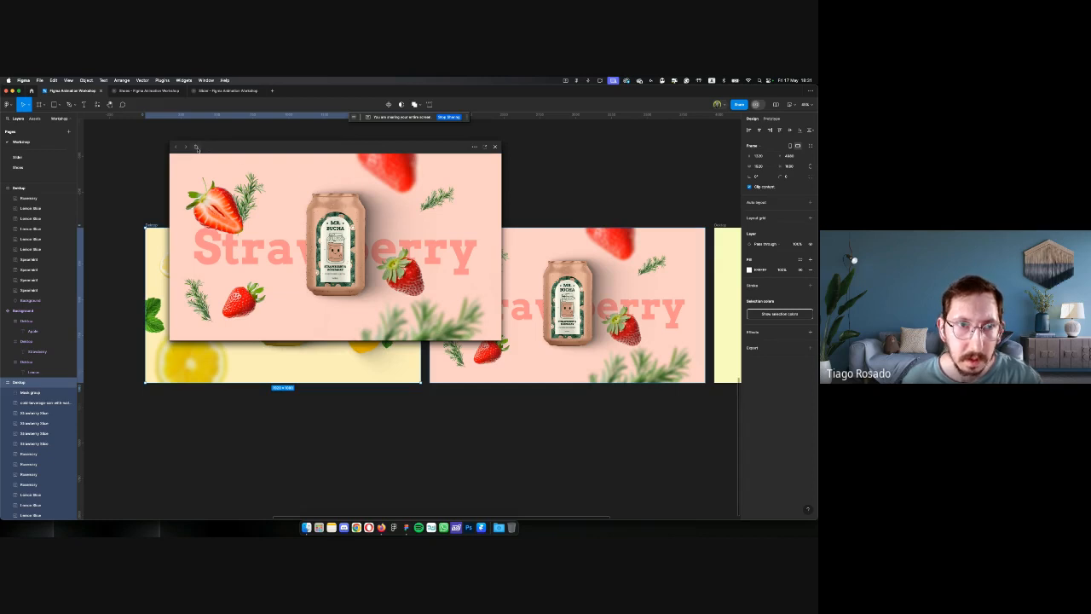
Restart the prototype preview from the Lemon frame and close the preview
{"action": "left_click", "coordinate": [197, 148]}
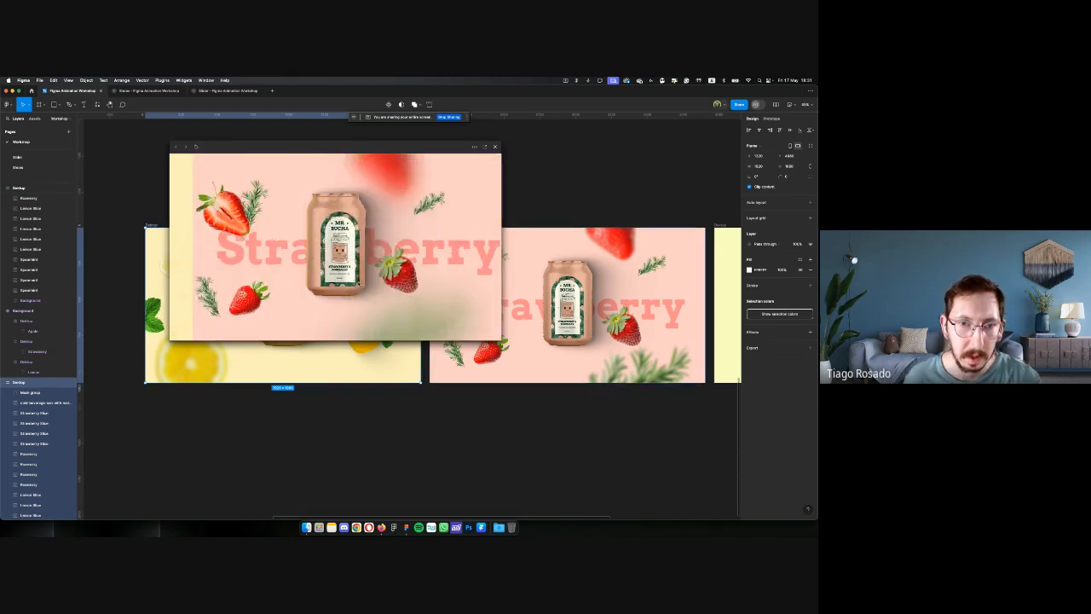
{"action": "left_click", "coordinate": [495, 148]}
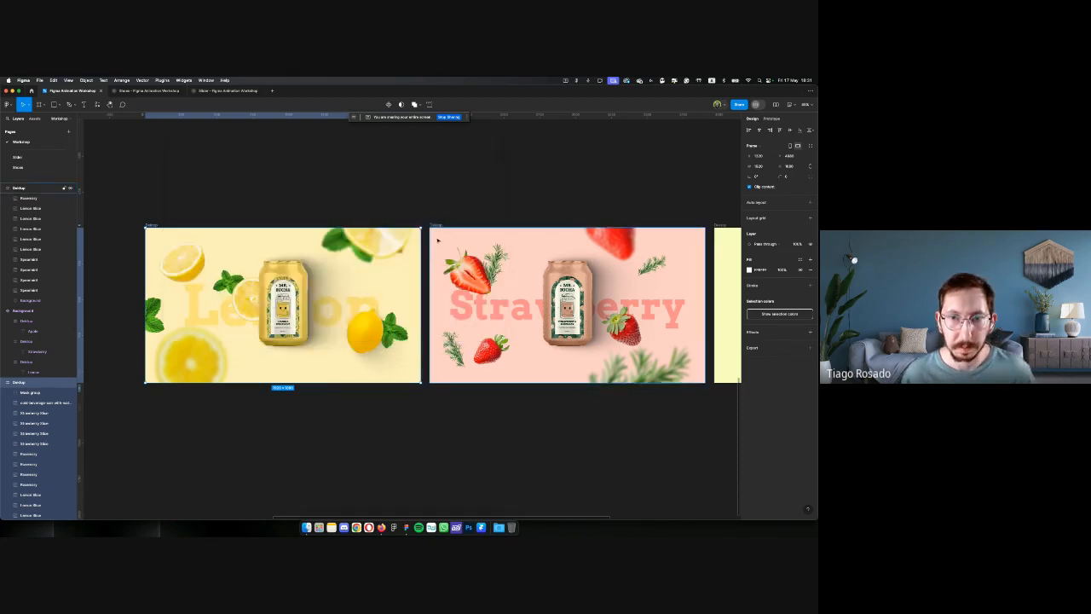
Copy the four strawberry and four rosemary layers from the Strawberry frame into the Apple frame
{"action": "scroll", "coordinate": [421, 230], "scroll_direction": "right", "scroll_amount": 1}
{"action": "scroll", "coordinate": [414, 229], "scroll_direction": "right", "scroll_amount": 2}
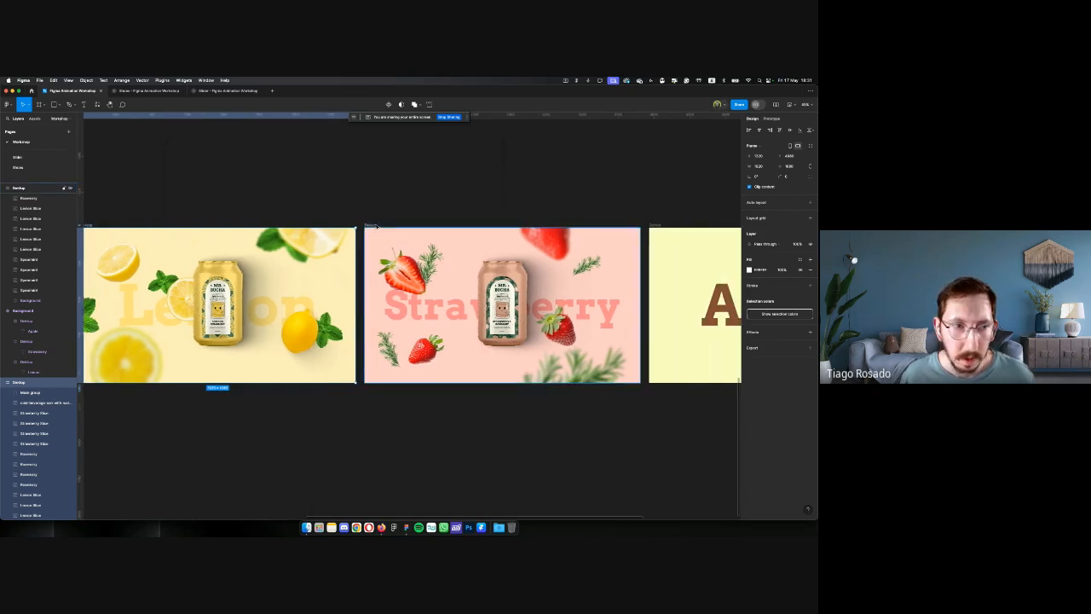
{"action": "left_click", "coordinate": [372, 225]}
{"action": "scroll", "coordinate": [31, 283], "scroll_direction": "up", "scroll_amount": 2}
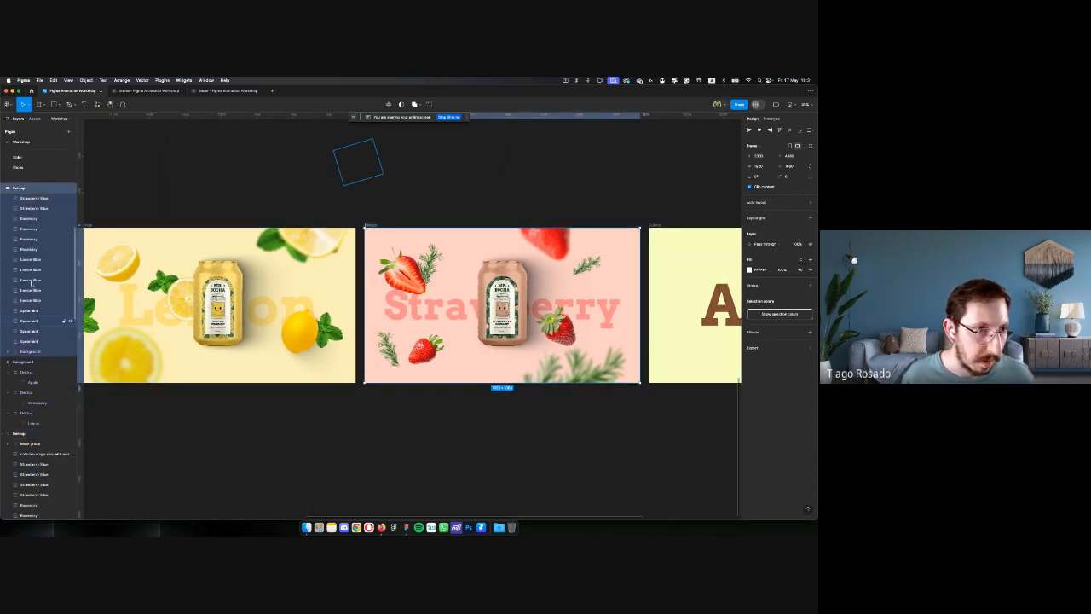
{"action": "scroll", "coordinate": [32, 282], "scroll_direction": "up", "scroll_amount": 2}
{"action": "left_click", "coordinate": [43, 239]}
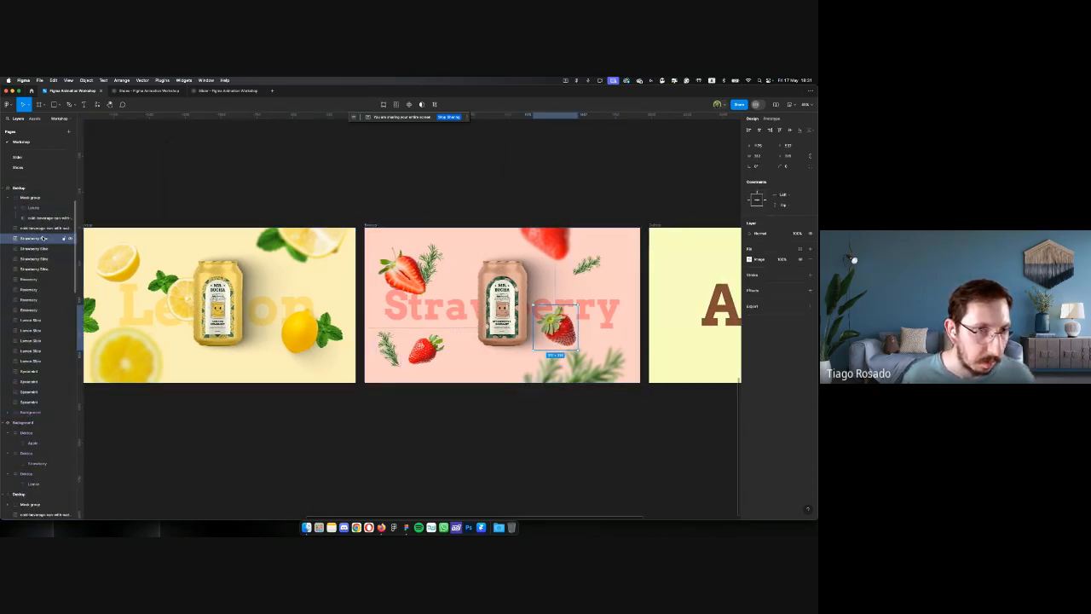
{"action": "left_click", "coordinate": [38, 309], "text": "shift"}
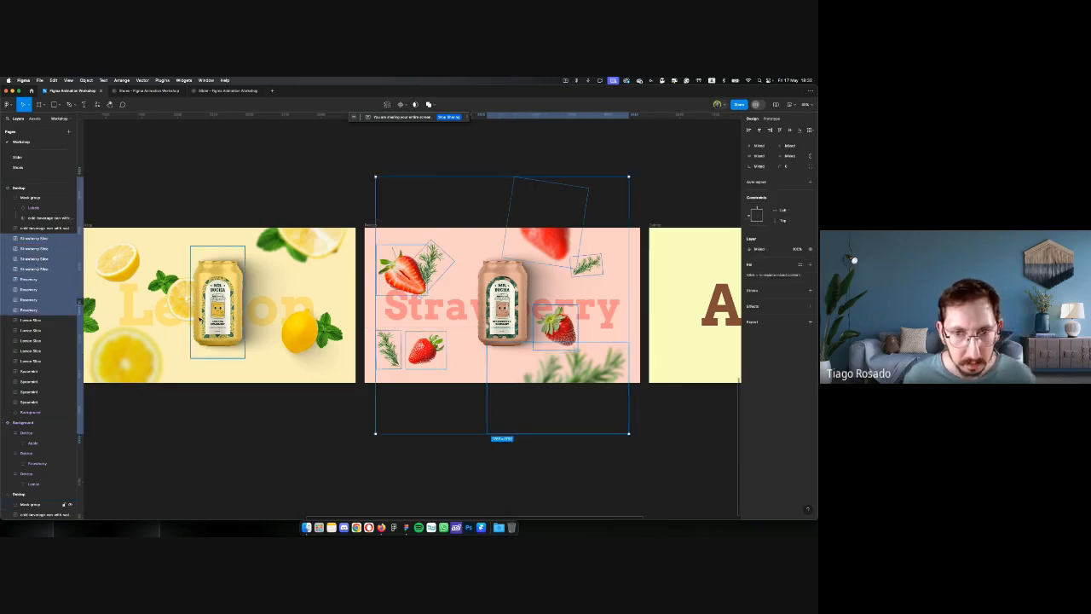
{"action": "scroll", "coordinate": [199, 318], "scroll_direction": "right", "scroll_amount": 3}
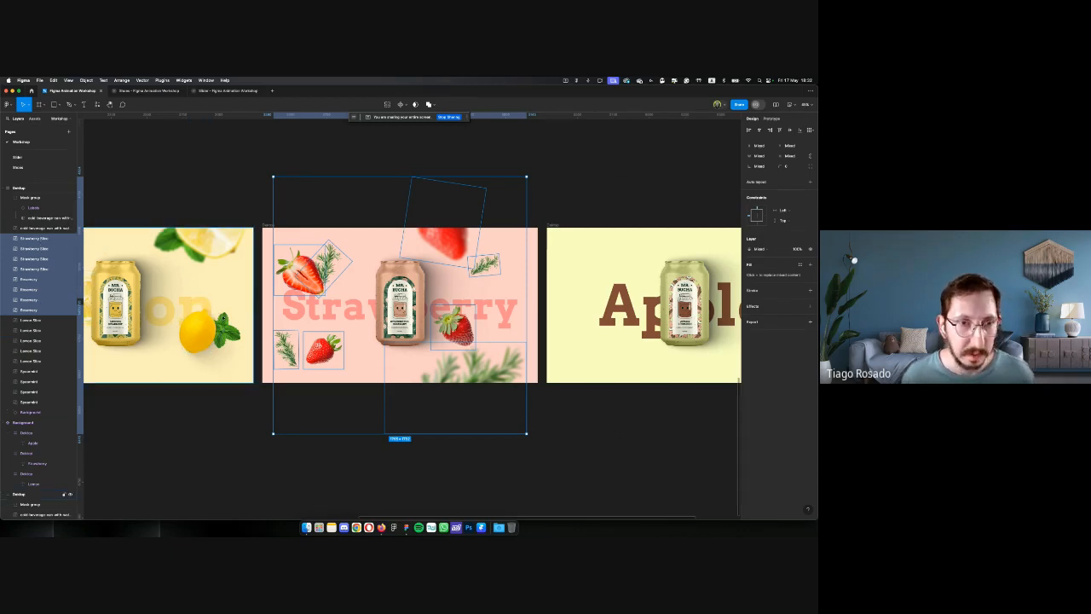
{"action": "scroll", "coordinate": [520, 429], "scroll_direction": "right", "scroll_amount": 4}
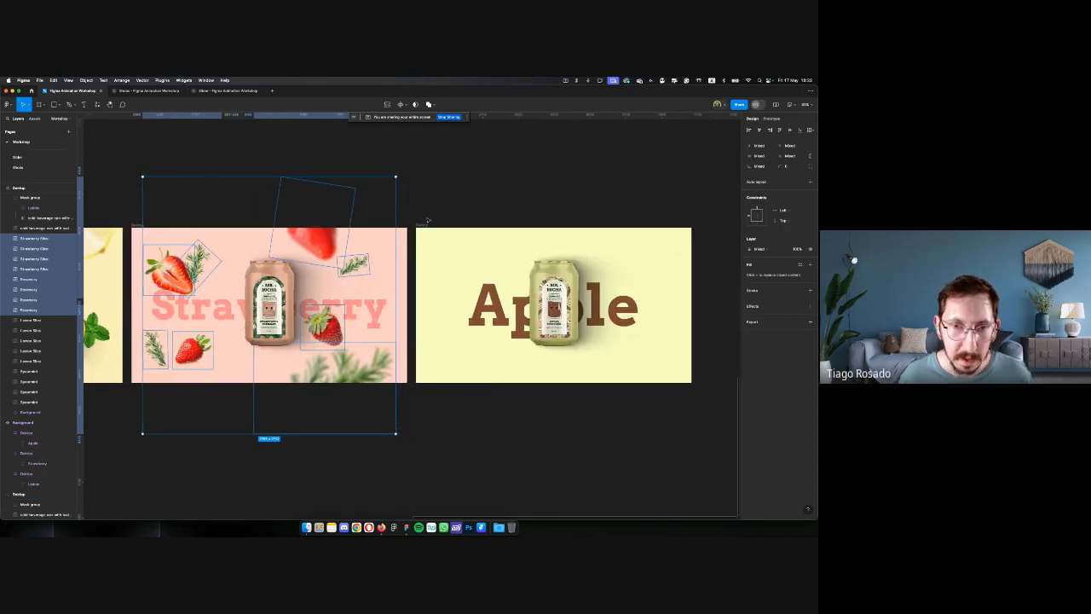
{"action": "left_click", "coordinate": [424, 224]}
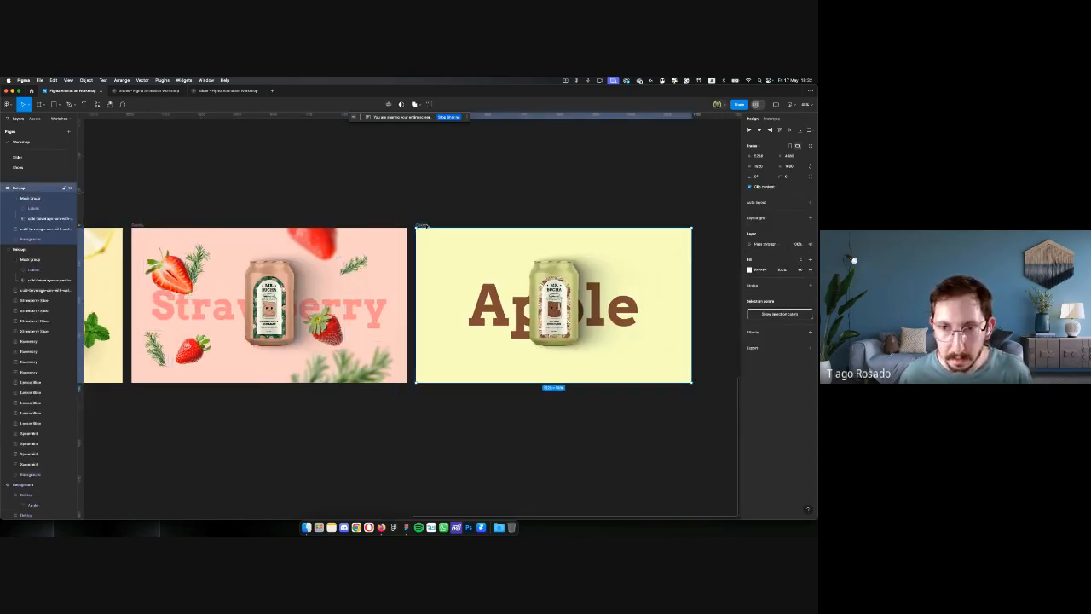
{"action": "key", "text": "ctrl+v"}
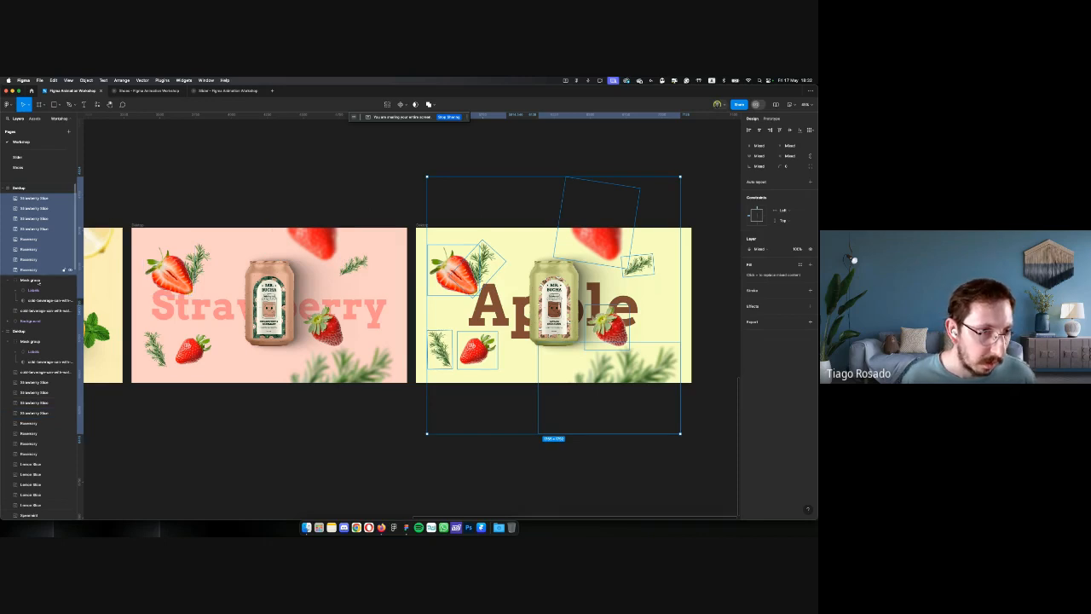
Reorder the pasted strawberry and rosemary layers to sit below the can and above the background in the Apple frame
{"action": "left_click_drag", "start_coordinate": [38, 312], "coordinate": [38, 315]}
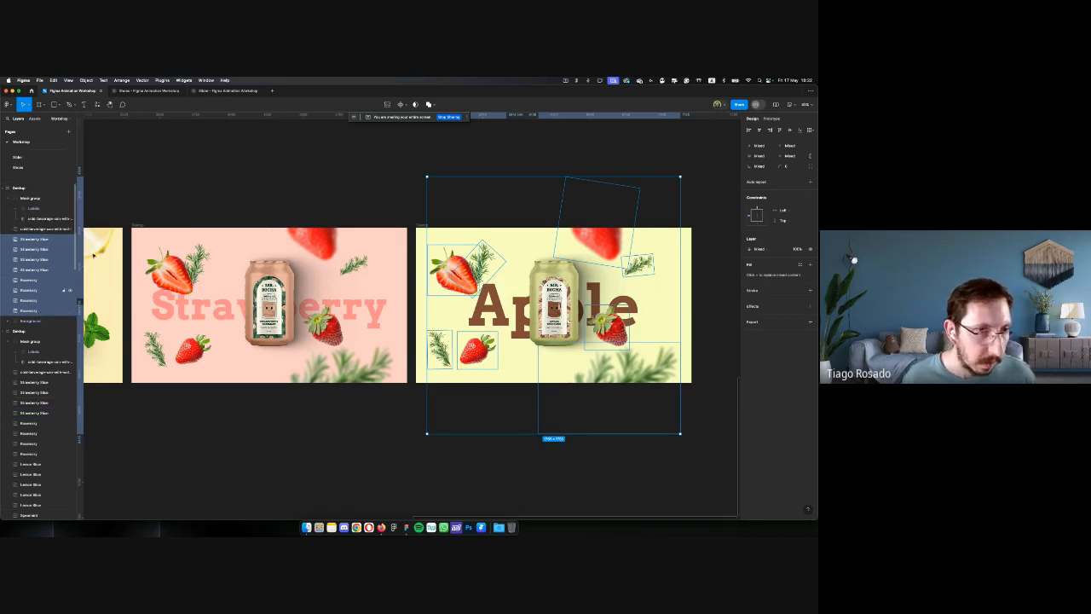
{"action": "scroll", "coordinate": [436, 307], "scroll_direction": "right", "scroll_amount": 3}
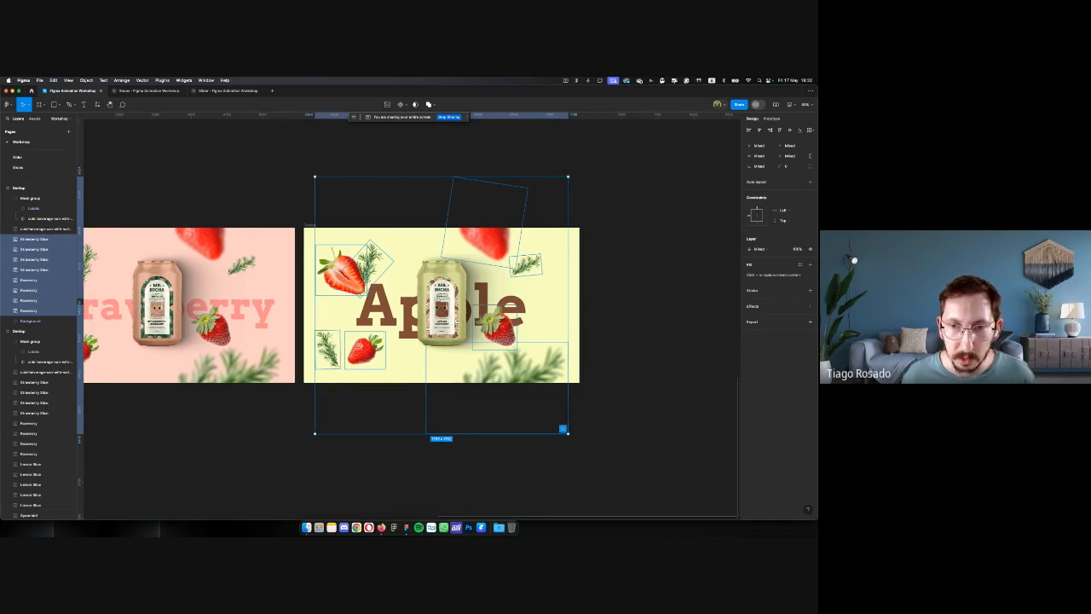
{"action": "left_click", "coordinate": [632, 278]}
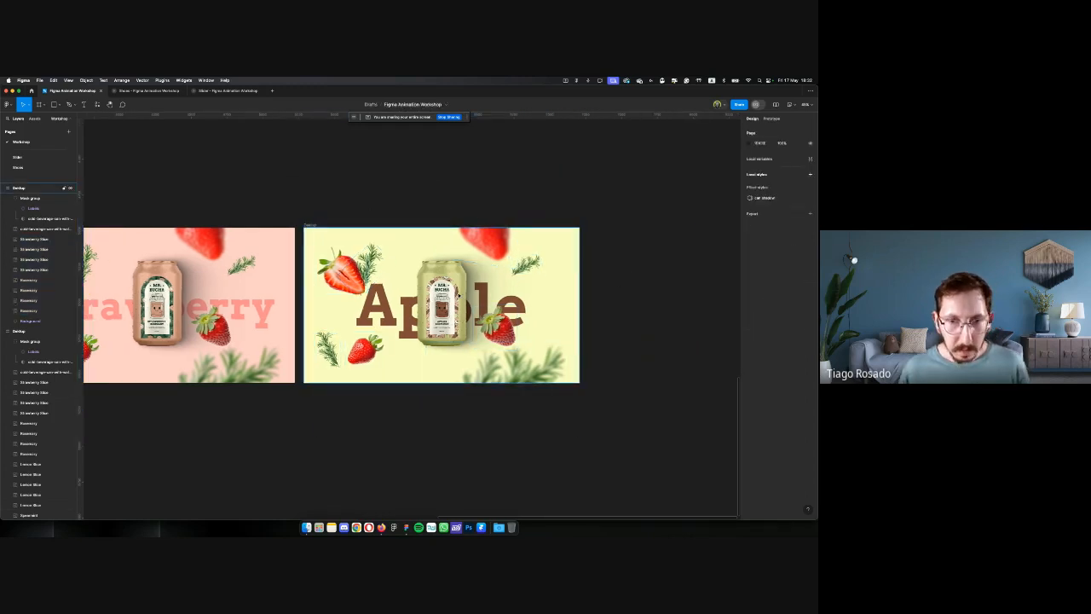
Scale up all the strawberry and rosemary layers in the Apple frame together from their centre so they spread outward
{"action": "left_click", "coordinate": [500, 252]}
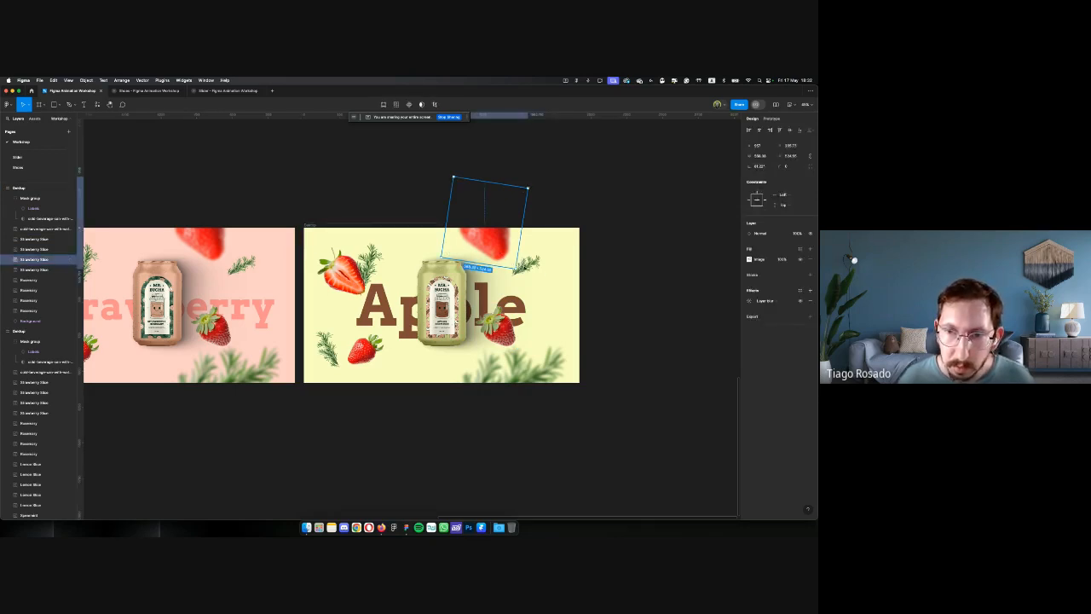
{"action": "left_click", "coordinate": [41, 241]}
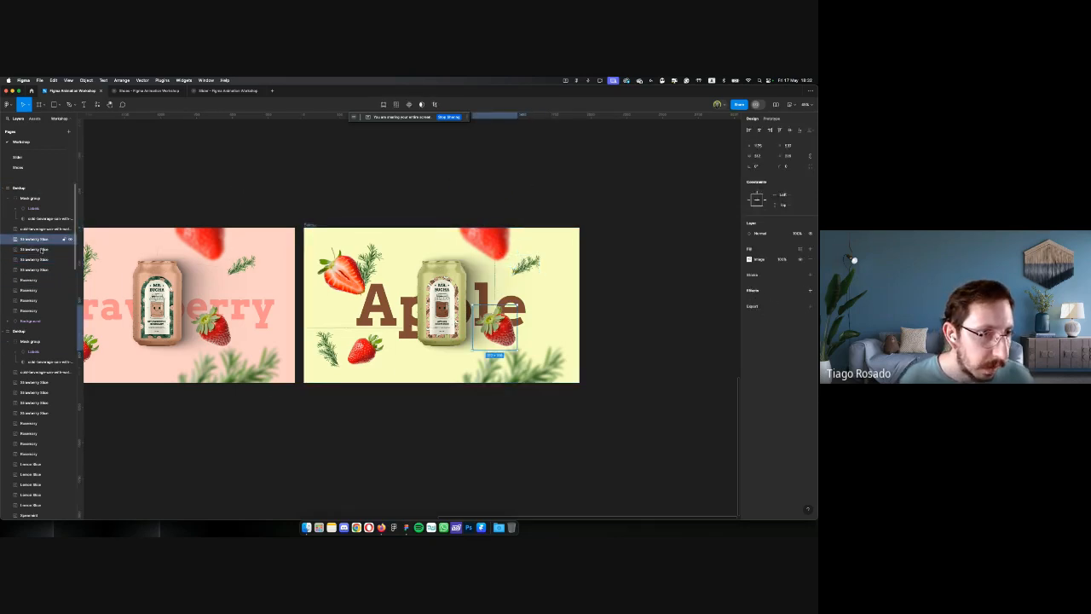
{"action": "left_click", "coordinate": [39, 310], "text": "shift"}
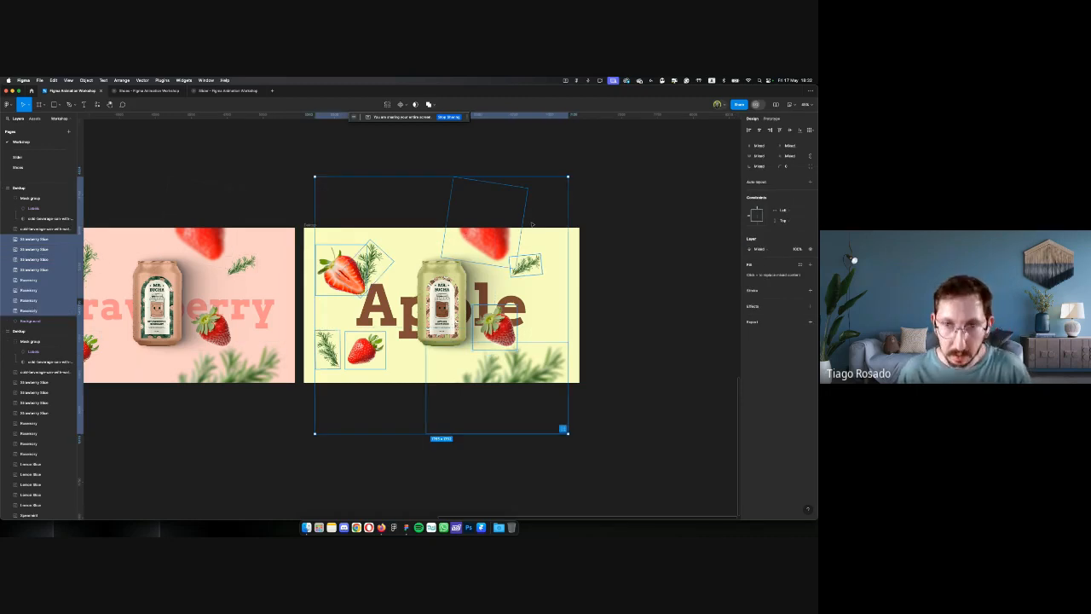
{"action": "key", "text": "k"}
{"action": "left_click_drag", "start_coordinate": [570, 175], "coordinate": [634, 129]}
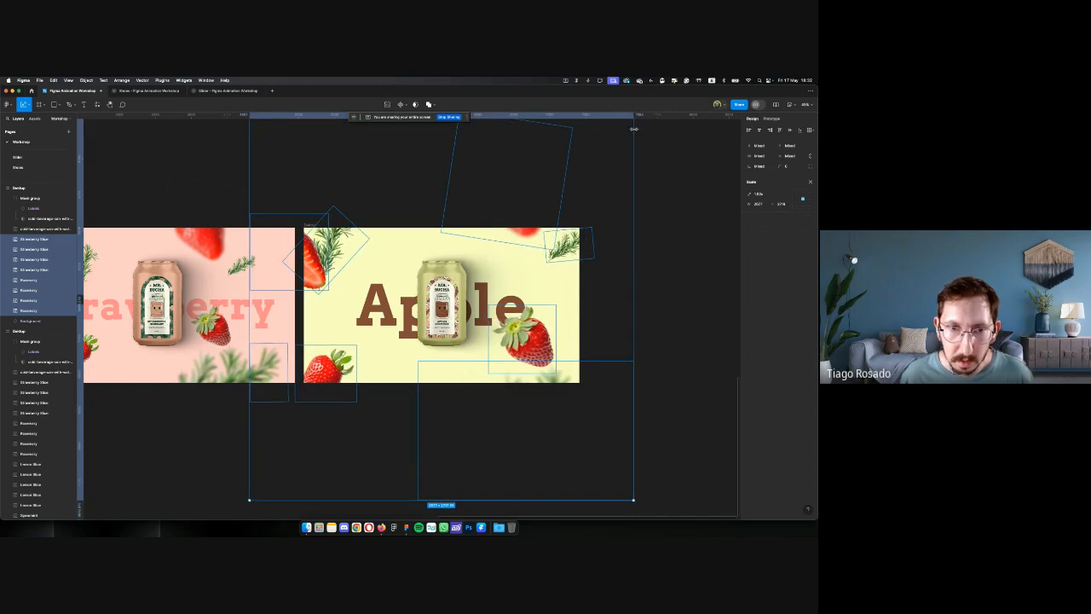
Move the Apple frame's upper-left strawberry and rosemary out past the frame's upper-left corner and rotate them
{"action": "left_click", "coordinate": [317, 260]}
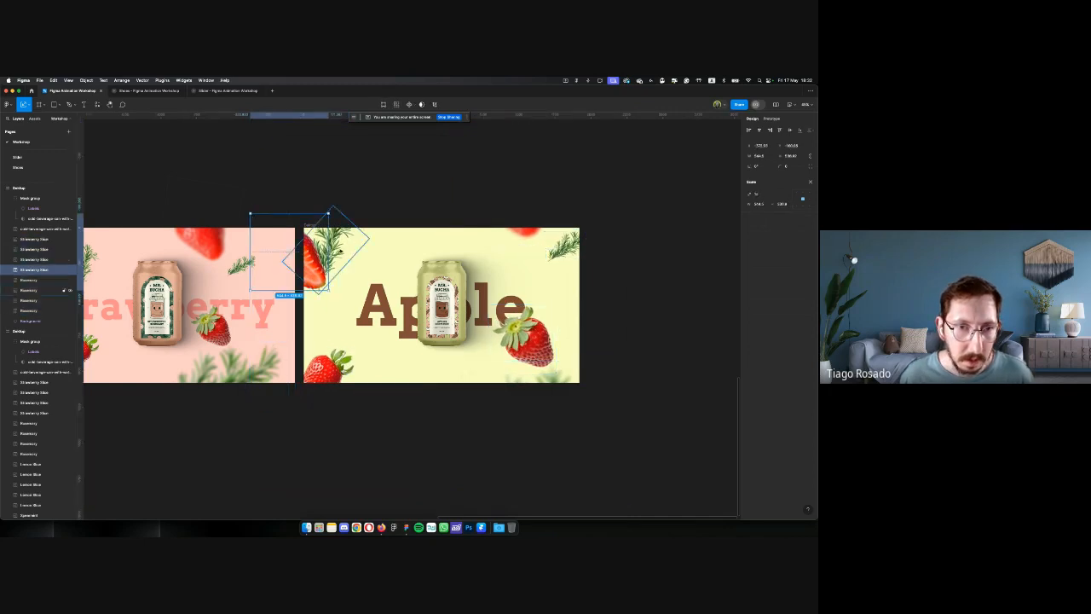
{"action": "key", "text": "shift+Left"}
{"action": "key", "text": "shift+Left"}
{"action": "key", "text": "shift+Left"}
{"action": "key", "text": "shift+Left"}
{"action": "key", "text": "shift+Left"}
{"action": "key", "text": "shift+Left"}
{"action": "key", "text": "shift+Left"}
{"action": "key", "text": "shift+Left"}
{"action": "key", "text": "shift+Left"}
{"action": "key", "text": "shift+Left"}
{"action": "key", "text": "shift+Left"}
{"action": "key", "text": "shift+Left"}
{"action": "key", "text": "shift+Left"}
{"action": "key", "text": "shift+Left"}
{"action": "key", "text": "shift+Left"}
{"action": "key", "text": "shift+Left"}
{"action": "key", "text": "shift+Left"}
{"action": "key", "text": "shift+Left"}
{"action": "key", "text": "shift+Left"}
{"action": "key", "text": "shift+Left"}
{"action": "key", "text": "shift+Up"}
{"action": "key", "text": "shift+Up"}
{"action": "key", "text": "shift+Up"}
{"action": "key", "text": "shift+Up"}
{"action": "key", "text": "shift+Up"}
{"action": "key", "text": "shift+Up"}
{"action": "key", "text": "shift+Up"}
{"action": "key", "text": "shift+Up"}
{"action": "key", "text": "shift+Up"}
{"action": "key", "text": "shift+Up"}
{"action": "key", "text": "shift+Up"}
{"action": "key", "text": "shift+Up"}
{"action": "key", "text": "shift+Up"}
{"action": "key", "text": "shift+Up"}
{"action": "key", "text": "shift+Up"}
{"action": "key", "text": "shift+Up"}
{"action": "key", "text": "shift+Up"}
{"action": "key", "text": "shift+Up"}
{"action": "key", "text": "shift+Up"}
{"action": "key", "text": "shift+Up"}
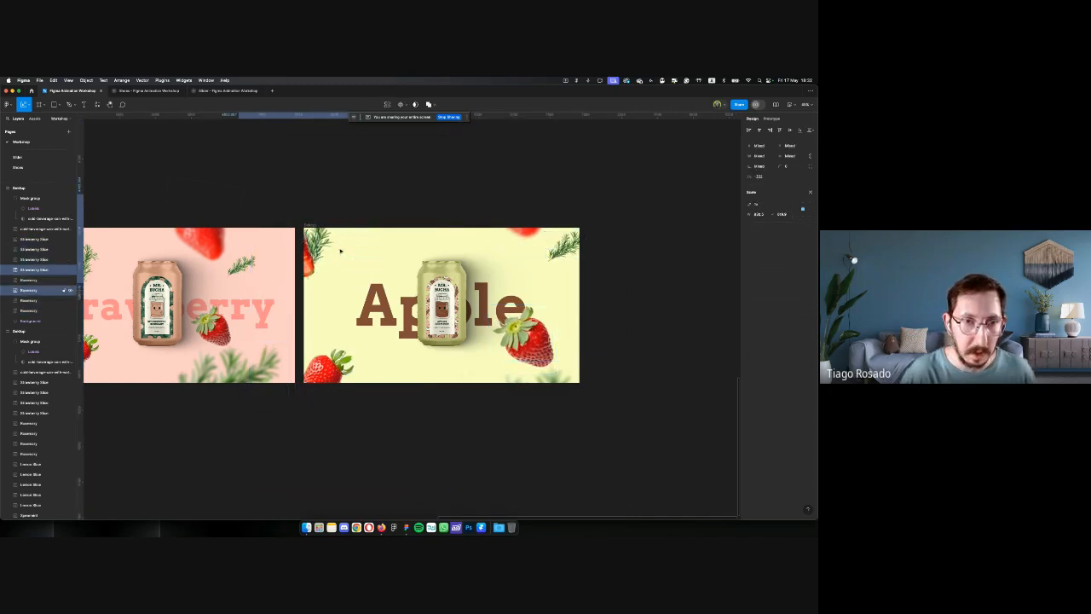
{"action": "key", "text": "shift+Left"}
{"action": "key", "text": "shift+Left"}
{"action": "key", "text": "shift+Left"}
{"action": "key", "text": "shift+Left"}
{"action": "key", "text": "shift+Left"}
{"action": "key", "text": "shift+Left"}
{"action": "key", "text": "shift+Left"}
{"action": "key", "text": "shift+Left"}
{"action": "key", "text": "shift+Left"}
{"action": "key", "text": "shift+Left"}
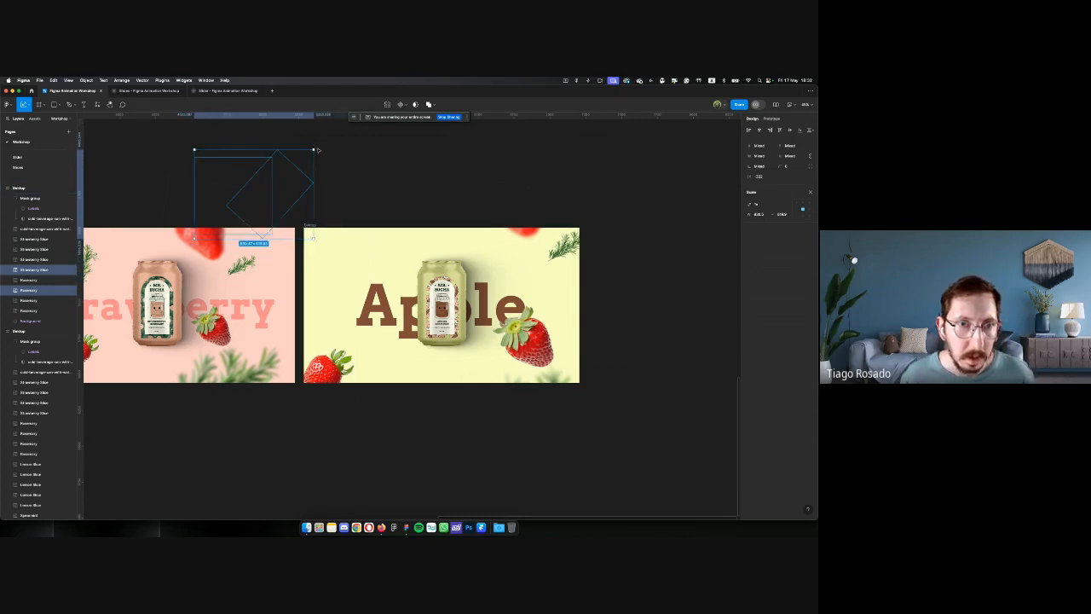
{"action": "left_click_drag", "start_coordinate": [318, 150], "coordinate": [298, 121]}
Move the Apple frame's lower-left strawberry out below the frame's lower-left corner and rotate it slightly clockwise
{"action": "left_click", "coordinate": [325, 371]}
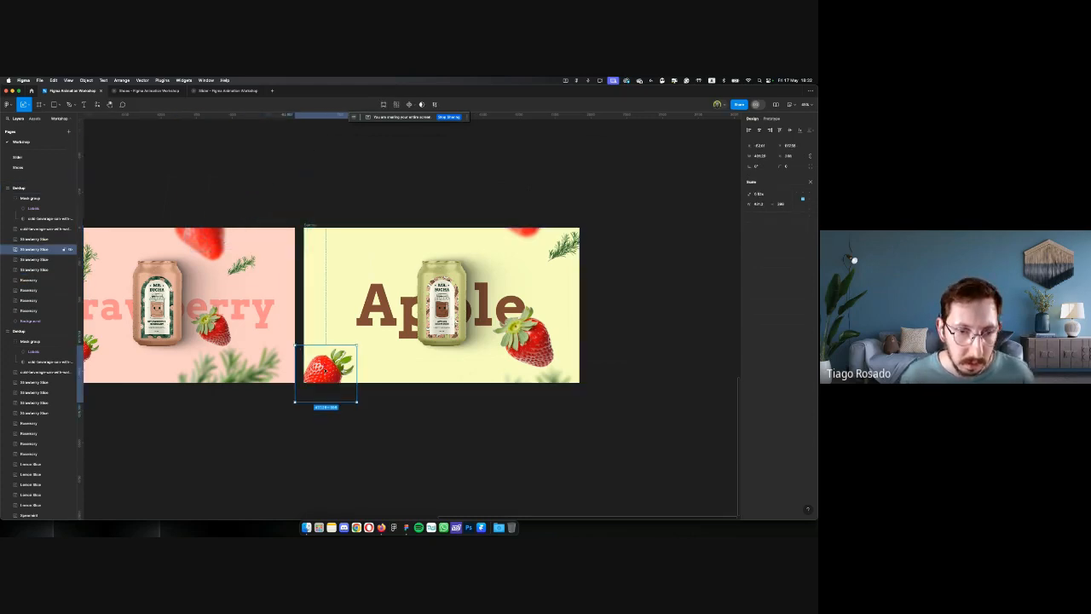
{"action": "key", "text": "shift+Left"}
{"action": "key", "text": "shift+Left"}
{"action": "key", "text": "shift+Left"}
{"action": "key", "text": "shift+Left"}
{"action": "key", "text": "shift+Left"}
{"action": "key", "text": "shift+Left"}
{"action": "key", "text": "shift+Left"}
{"action": "key", "text": "shift+Left"}
{"action": "key", "text": "shift+Left"}
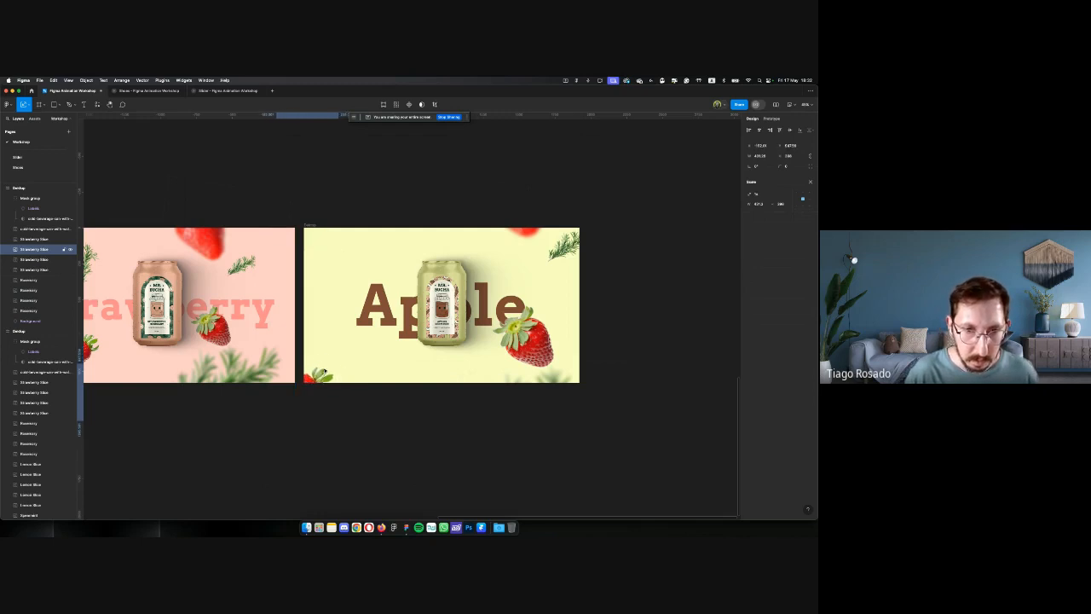
{"action": "key", "text": "shift+Left"}
{"action": "key", "text": "shift+Left"}
{"action": "key", "text": "shift+Left"}
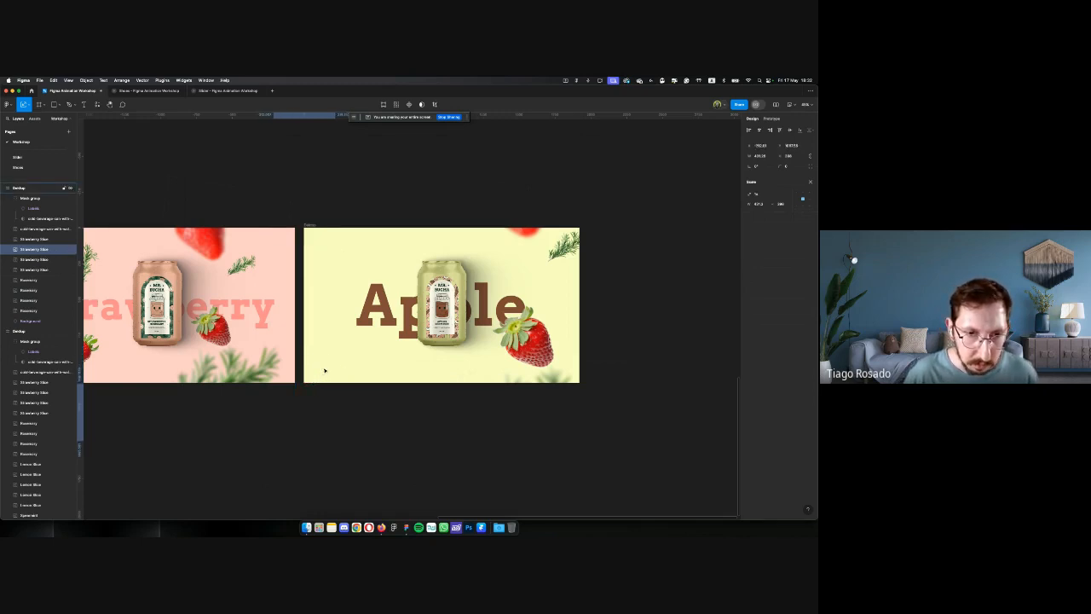
{"action": "key", "text": "shift+Down"}
{"action": "key", "text": "shift+Down"}
{"action": "key", "text": "shift+Down"}
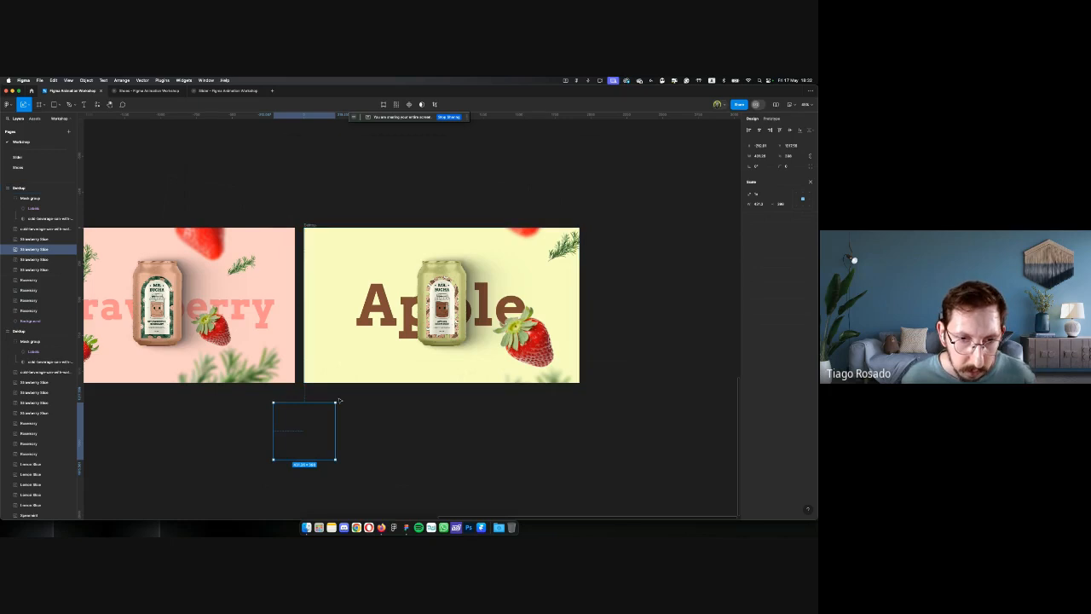
{"action": "left_click_drag", "start_coordinate": [338, 398], "coordinate": [343, 411]}
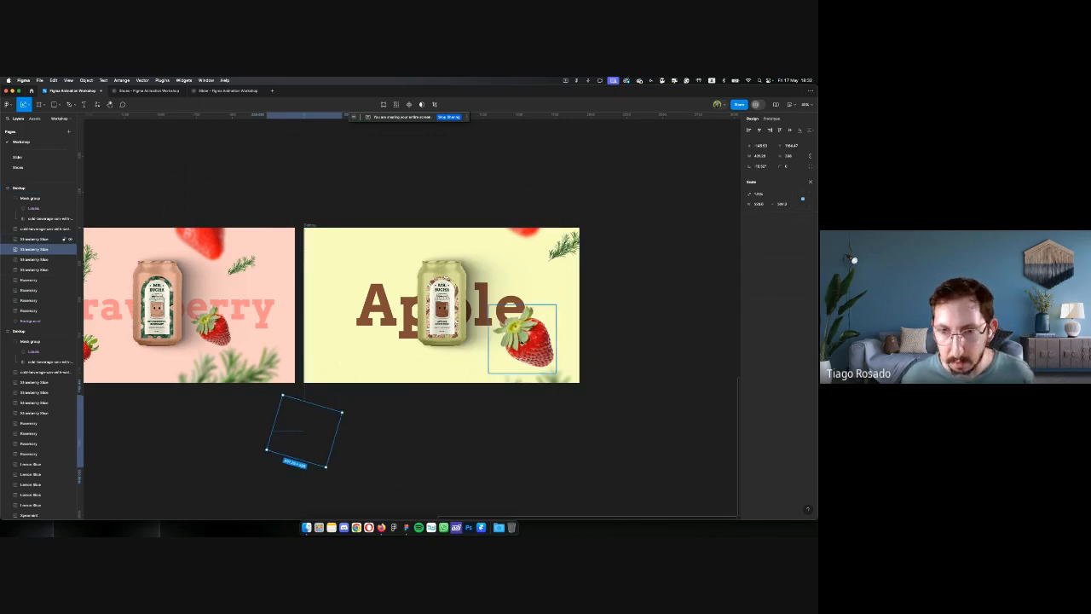
Add the lower-right strawberry and blurred rosemary to the selected off-frame strawberry, move them out below and right of the Apple frame, and rotate them slightly
{"action": "left_click", "coordinate": [536, 375], "text": "shift"}
{"action": "left_click", "coordinate": [537, 343], "text": "shift"}
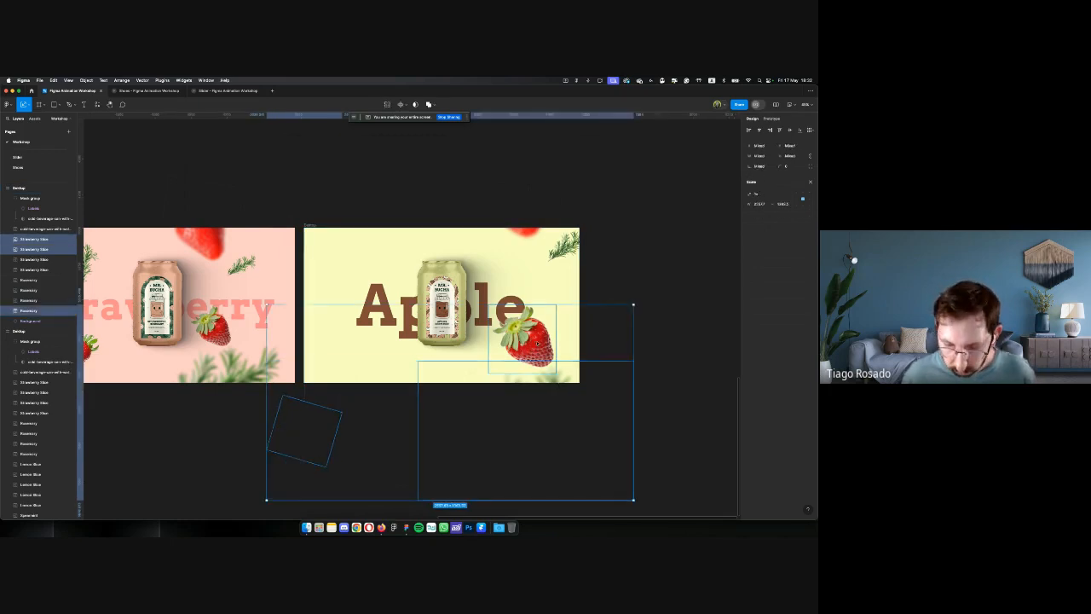
{"action": "key", "text": "shift+Right"}
{"action": "key", "text": "shift+Right"}
{"action": "key", "text": "shift+Down"}
{"action": "key", "text": "shift+Right"}
{"action": "key", "text": "shift+Down"}
{"action": "key", "text": "shift+Right"}
{"action": "key", "text": "shift+Down"}
{"action": "key", "text": "shift+Right"}
{"action": "key", "text": "shift+Down"}
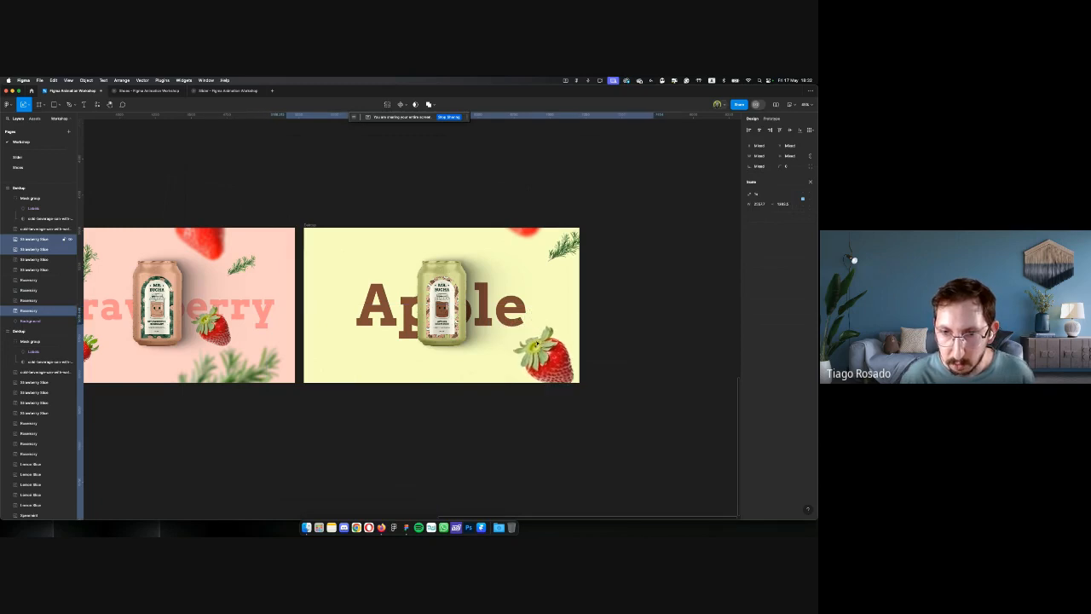
{"action": "key", "text": "shift+Right"}
{"action": "key", "text": "shift+Down"}
{"action": "key", "text": "shift+Right"}
{"action": "key", "text": "shift+Down"}
{"action": "key", "text": "shift+Right"}
{"action": "key", "text": "shift+Down"}
{"action": "key", "text": "shift+Right"}
{"action": "key", "text": "shift+Down"}
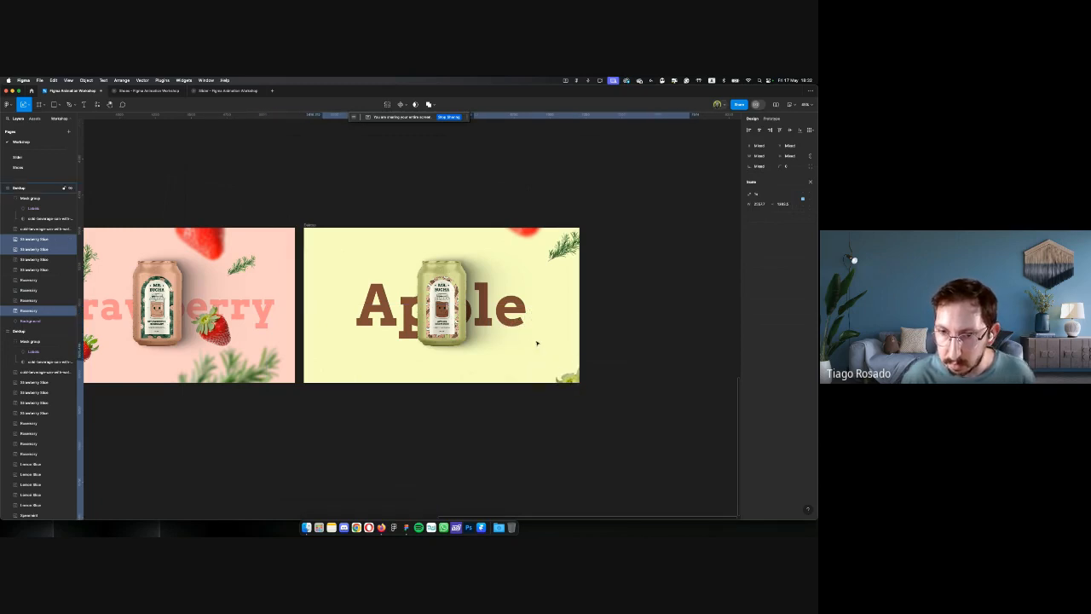
{"action": "key", "text": "shift+Right"}
{"action": "key", "text": "shift+Right"}
{"action": "key", "text": "shift+Right"}
{"action": "key", "text": "shift+Right"}
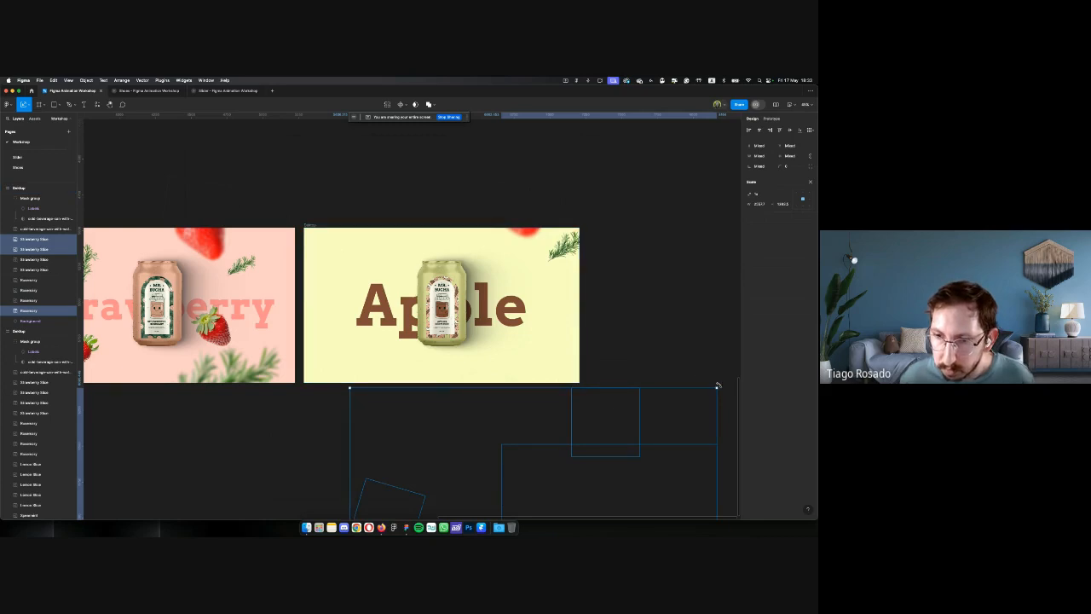
{"action": "left_click_drag", "start_coordinate": [718, 385], "coordinate": [725, 398]}
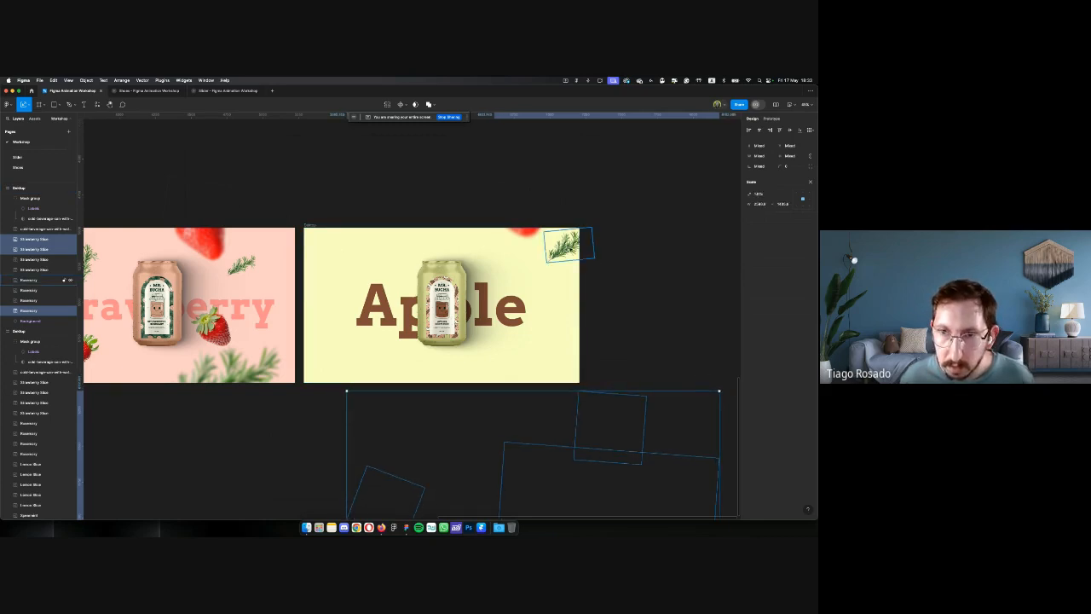
Move the Apple frame's upper-right strawberry and rosemary out past the frame's upper-right corner and rotate them
{"action": "left_click", "coordinate": [535, 237]}
{"action": "key", "text": "shift+Right"}
{"action": "key", "text": "shift+Right"}
{"action": "key", "text": "shift+Right"}
{"action": "key", "text": "shift+Right"}
{"action": "key", "text": "shift+Right"}
{"action": "key", "text": "shift+Right"}
{"action": "key", "text": "shift+Right"}
{"action": "key", "text": "shift+Right"}
{"action": "key", "text": "shift+Right"}
{"action": "key", "text": "shift+Right"}
{"action": "key", "text": "shift+Right"}
{"action": "key", "text": "shift+Right"}
{"action": "key", "text": "shift+Right"}
{"action": "key", "text": "shift+Right"}
{"action": "key", "text": "shift+Right"}
{"action": "key", "text": "shift+Right"}
{"action": "key", "text": "shift+Right"}
{"action": "key", "text": "shift+Up"}
{"action": "key", "text": "shift+Up"}
{"action": "key", "text": "shift+Up"}
{"action": "key", "text": "shift+Up"}
{"action": "key", "text": "shift+Up"}
{"action": "key", "text": "shift+Up"}
{"action": "key", "text": "shift+Up"}
{"action": "key", "text": "shift+Up"}
{"action": "key", "text": "shift+Up"}
{"action": "key", "text": "shift+Up"}
{"action": "key", "text": "shift+Up"}
{"action": "key", "text": "shift+Up"}
{"action": "key", "text": "shift+Up"}
{"action": "key", "text": "shift+Up"}
{"action": "key", "text": "shift+Up"}
{"action": "key", "text": "shift+Up"}
{"action": "key", "text": "shift+Up"}
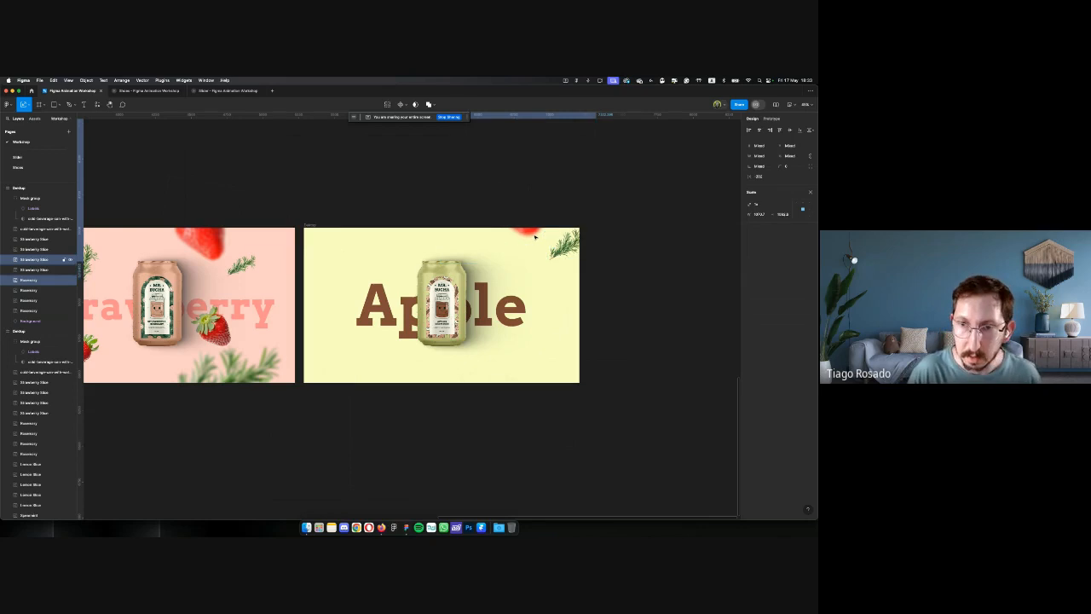
{"action": "key", "text": "shift+Right"}
{"action": "key", "text": "shift+Right"}
{"action": "key", "text": "shift+Right"}
{"action": "key", "text": "shift+Right"}
{"action": "key", "text": "shift+Right"}
{"action": "key", "text": "shift+Right"}
{"action": "key", "text": "shift+Right"}
{"action": "key", "text": "shift+Right"}
{"action": "key", "text": "shift+Up"}
{"action": "key", "text": "shift+Up"}
{"action": "key", "text": "shift+Up"}
{"action": "key", "text": "shift+Up"}
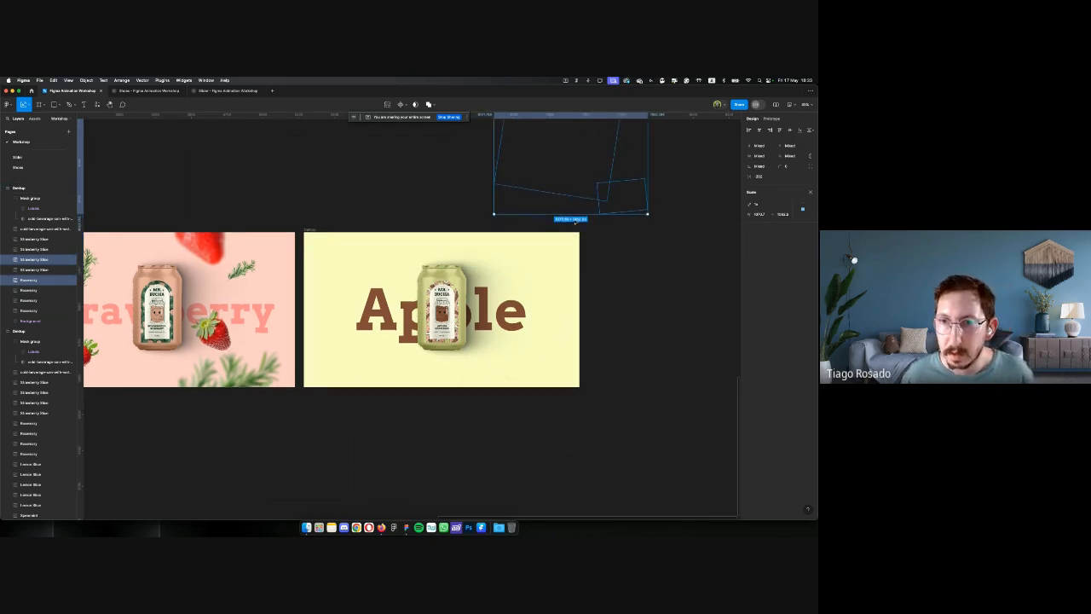
{"action": "scroll", "coordinate": [654, 257], "scroll_direction": "up", "scroll_amount": 2}
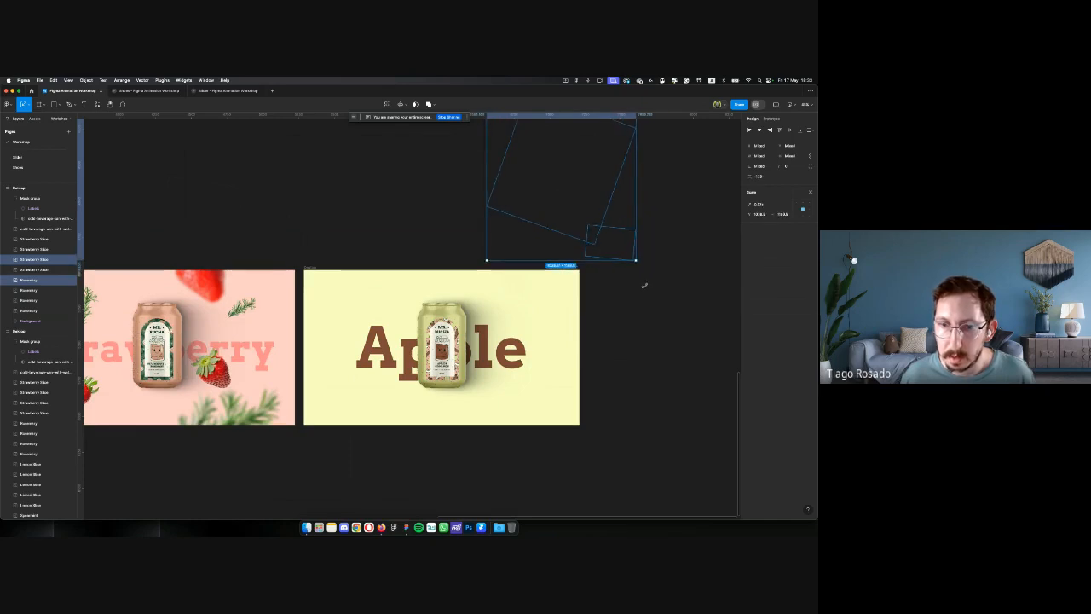
{"action": "left_click", "coordinate": [650, 286]}
Copy the apple and cinnamon group from the assets into the Apple frame and centre it horizontally and vertically
{"action": "scroll", "coordinate": [651, 286], "scroll_direction": "left", "scroll_amount": 3}
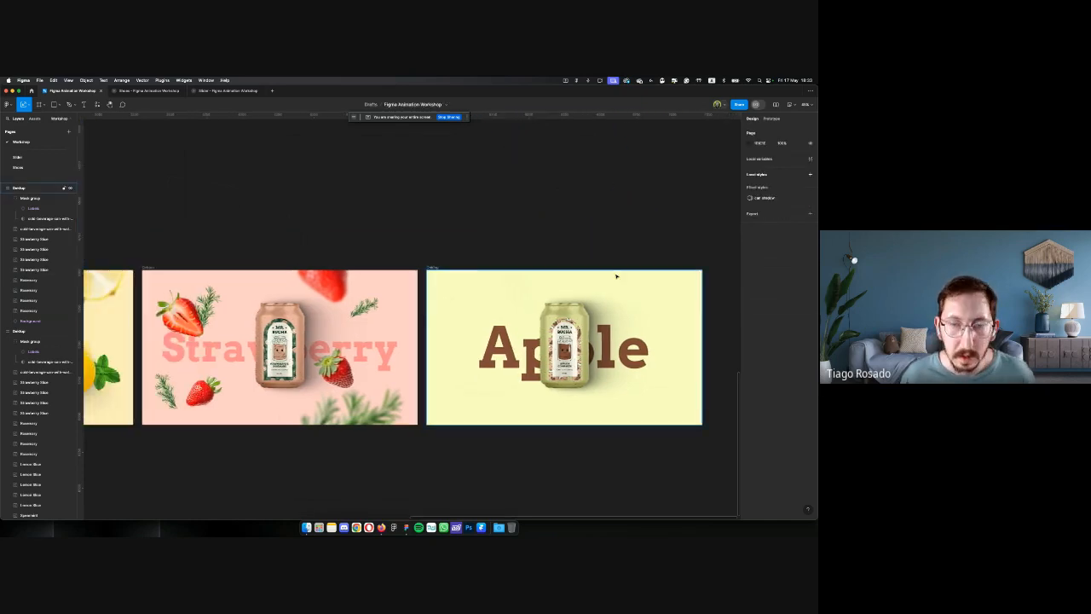
{"action": "scroll", "coordinate": [434, 261], "scroll_direction": "down", "scroll_amount": 3}
{"action": "scroll", "coordinate": [434, 261], "scroll_direction": "up", "scroll_amount": 3}
{"action": "scroll", "coordinate": [445, 248], "scroll_direction": "up", "scroll_amount": 3}
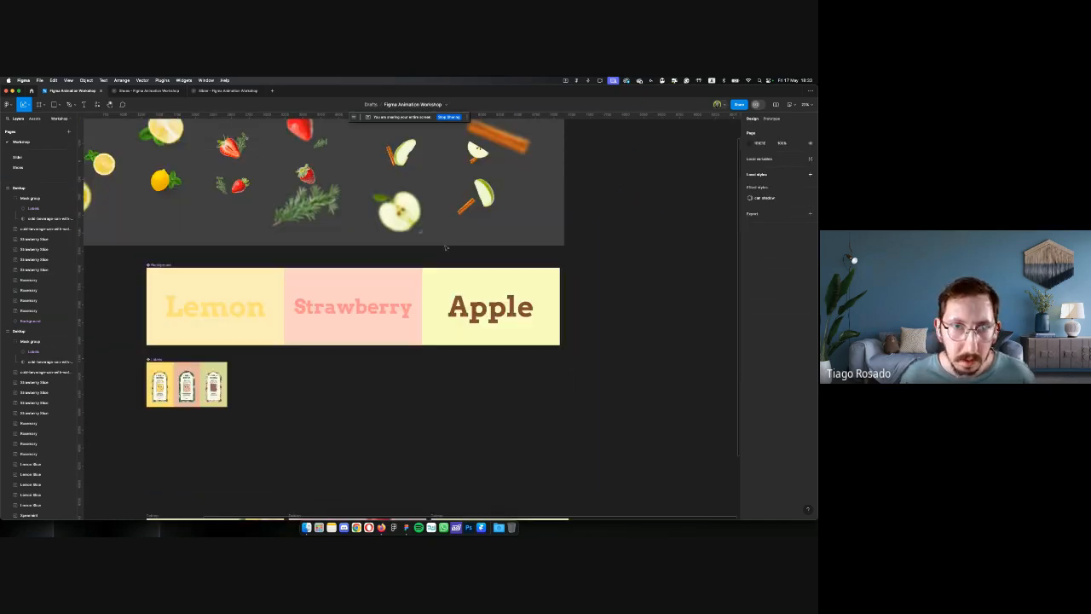
{"action": "left_click", "coordinate": [429, 203]}
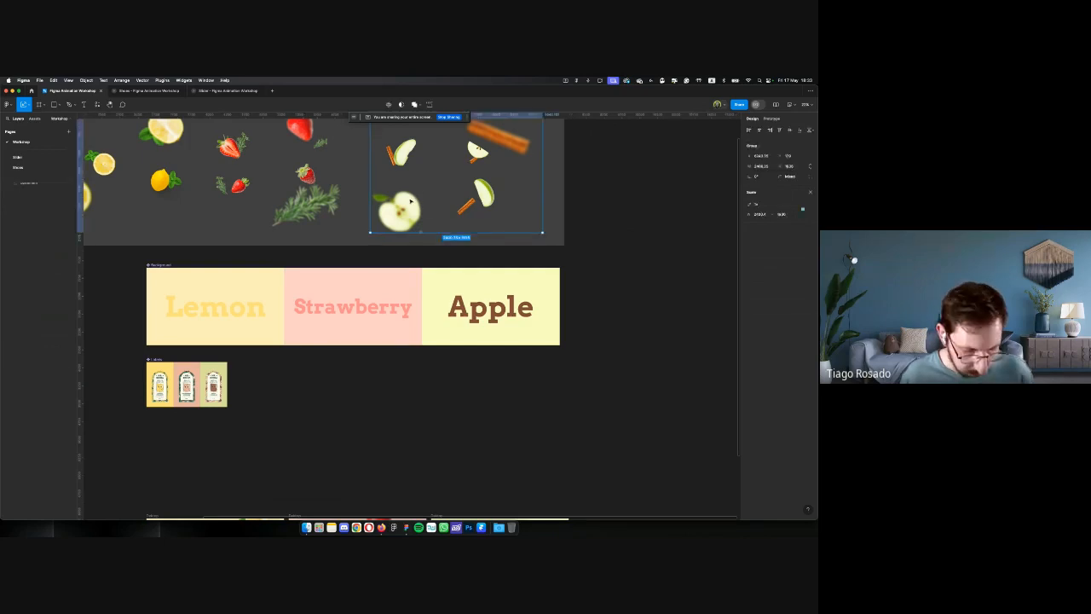
{"action": "scroll", "coordinate": [440, 308], "scroll_direction": "down", "scroll_amount": 5}
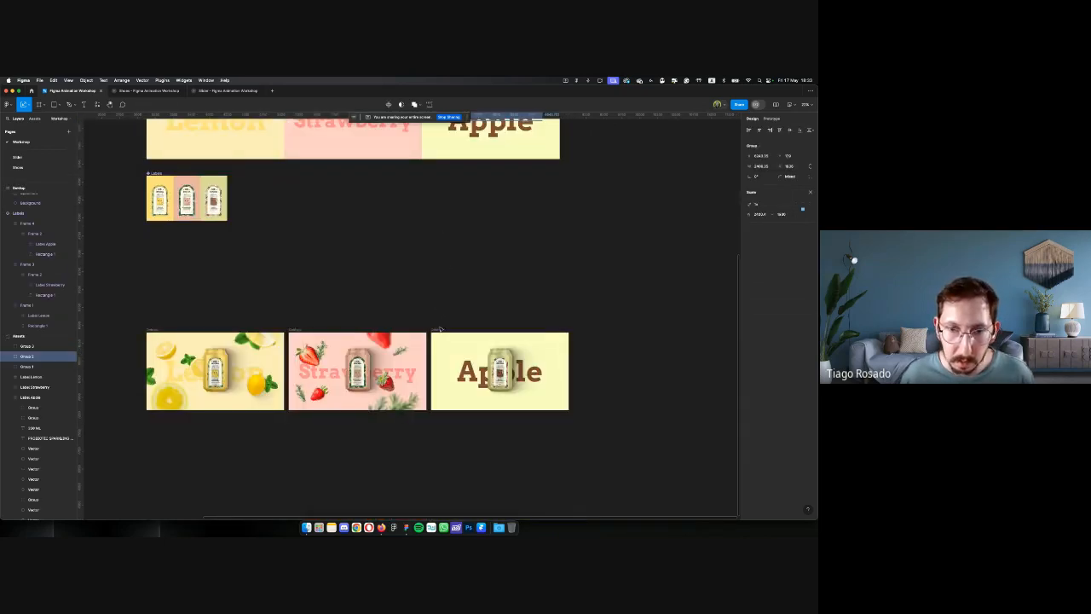
{"action": "left_click", "coordinate": [438, 329]}
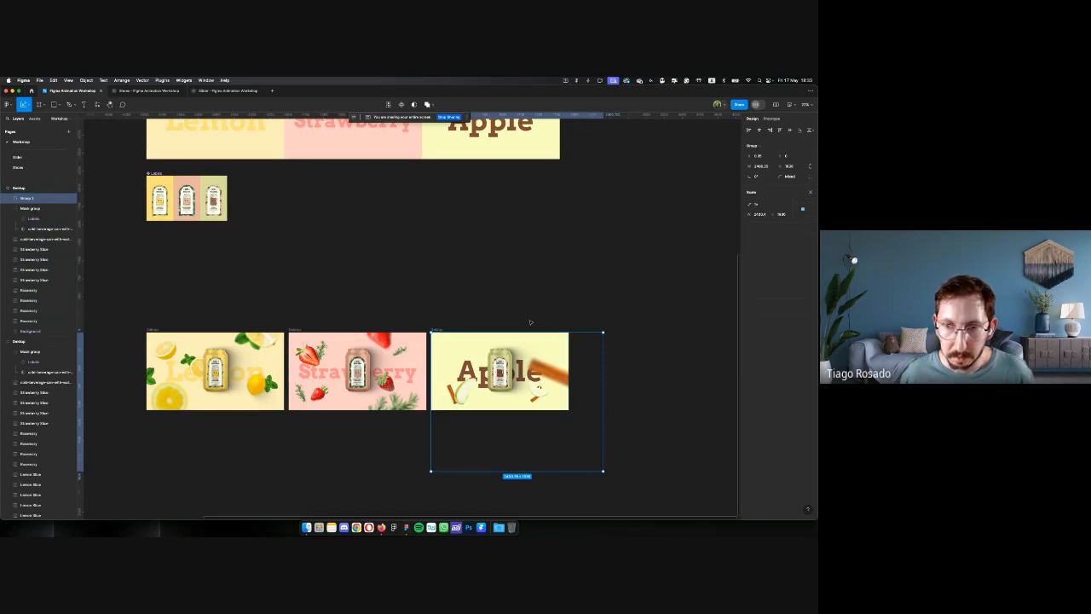
{"action": "left_click", "coordinate": [762, 130]}
{"action": "left_click", "coordinate": [791, 129]}
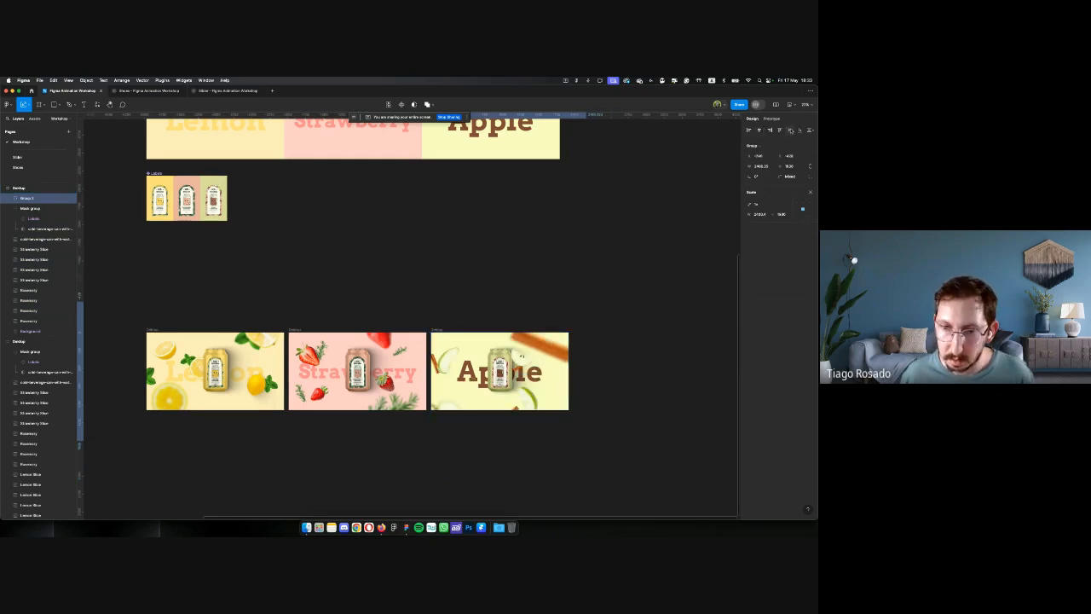
Nudge the apple and cinnamon group up and to the right so its pieces surround the can in the Apple frame
{"action": "scroll", "coordinate": [529, 411], "scroll_direction": "up", "scroll_amount": 5}
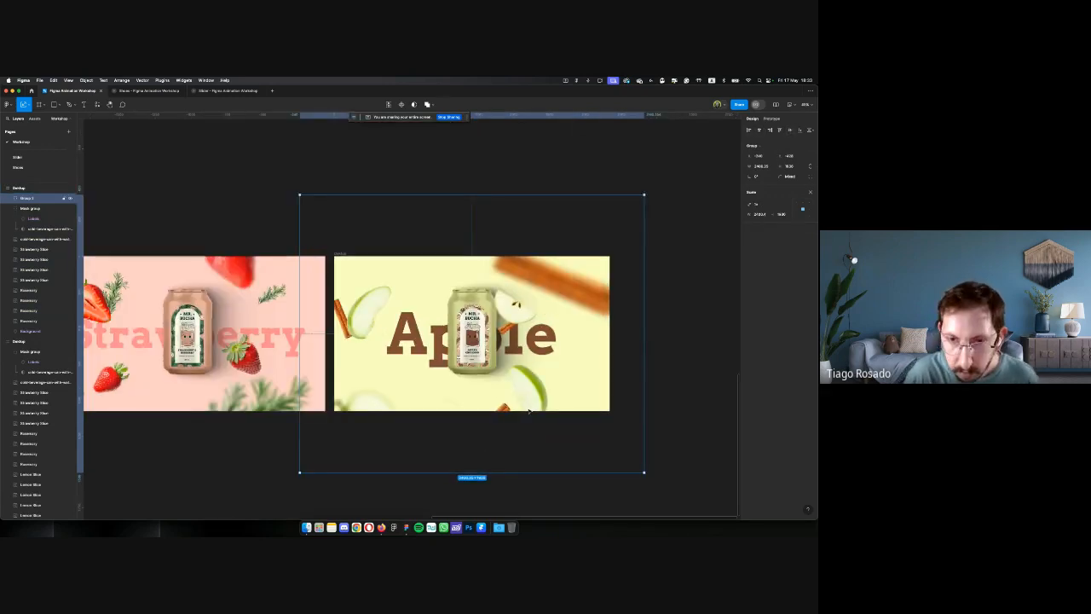
{"action": "key", "text": "shift+Up"}
{"action": "key", "text": "shift+Up"}
{"action": "key", "text": "shift+Up"}
{"action": "key", "text": "shift+Right"}
{"action": "key", "text": "shift+Right"}
{"action": "key", "text": "shift+Up"}
{"action": "key", "text": "shift+Up"}
{"action": "key", "text": "shift+Up"}
{"action": "key", "text": "shift+Up"}
{"action": "key", "text": "shift+Up"}
{"action": "key", "text": "shift+Up"}
{"action": "key", "text": "shift+Right"}
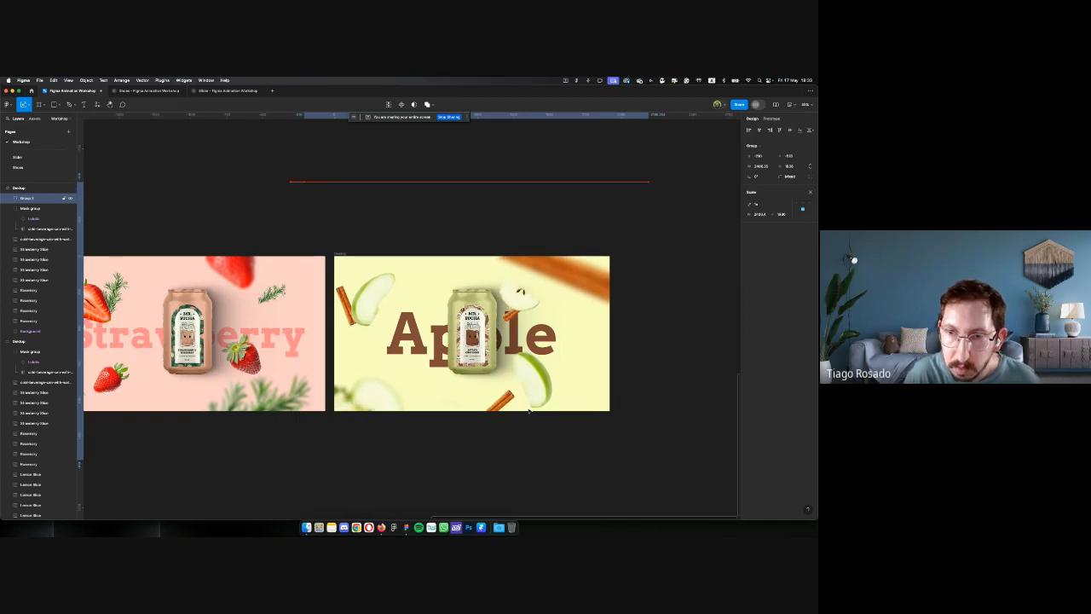
{"action": "key", "text": "shift+Up"}
{"action": "key", "text": "shift+Up"}
{"action": "key", "text": "shift+Up"}
{"action": "key", "text": "shift+Up"}
{"action": "key", "text": "shift+Up"}
{"action": "key", "text": "shift+Up"}
{"action": "key", "text": "shift+Up"}
{"action": "key", "text": "shift+Up"}
{"action": "key", "text": "shift+Up"}
{"action": "key", "text": "shift+Up"}
{"action": "key", "text": "shift+Up"}
{"action": "key", "text": "shift+Up"}
{"action": "key", "text": "shift+Up"}
{"action": "key", "text": "shift+Up"}
{"action": "key", "text": "shift+Up"}
{"action": "key", "text": "shift+Up"}
{"action": "key", "text": "shift+Up"}
{"action": "key", "text": "shift+Up"}
{"action": "key", "text": "shift+Up"}
{"action": "key", "text": "shift+Up"}
{"action": "key", "text": "shift+Right"}
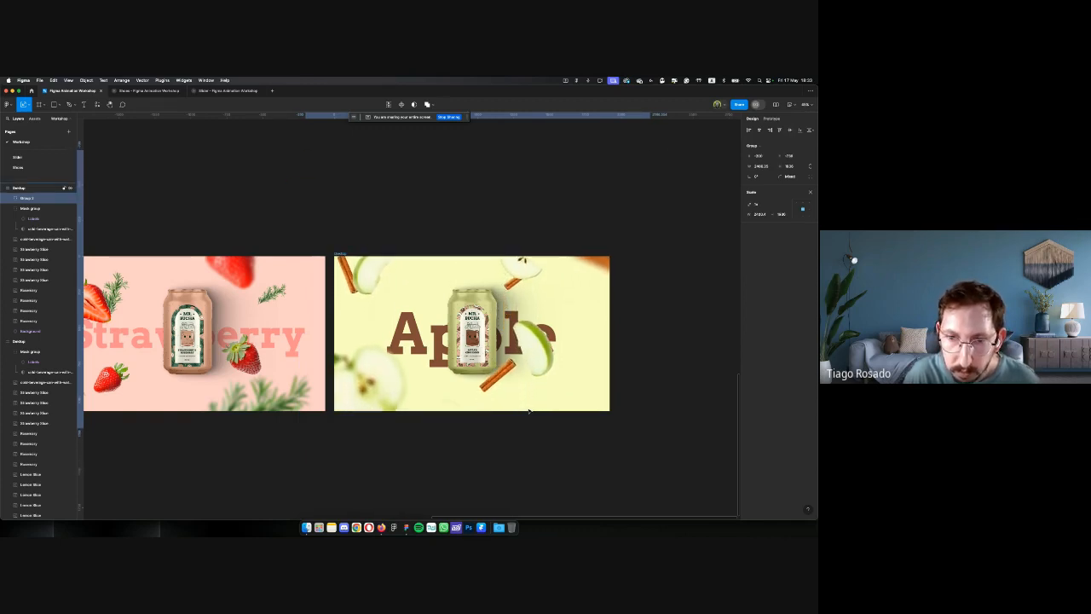
{"action": "key", "text": "shift+Right"}
{"action": "key", "text": "shift+Right"}
{"action": "key", "text": "shift+Right"}
{"action": "key", "text": "shift+Right"}
{"action": "key", "text": "shift+Right"}
{"action": "key", "text": "shift+Right"}
{"action": "key", "text": "shift+Right"}
{"action": "key", "text": "shift+Right"}
{"action": "key", "text": "shift+Right"}
{"action": "key", "text": "shift+Right"}
{"action": "key", "text": "shift+Right"}
{"action": "key", "text": "shift+Right"}
{"action": "key", "text": "shift+Right"}
{"action": "key", "text": "shift+Right"}
{"action": "key", "text": "shift+Right"}
{"action": "key", "text": "shift+Right"}
{"action": "key", "text": "shift+Right"}
{"action": "key", "text": "shift+Right"}
{"action": "key", "text": "shift+Right"}
{"action": "key", "text": "shift+Right"}
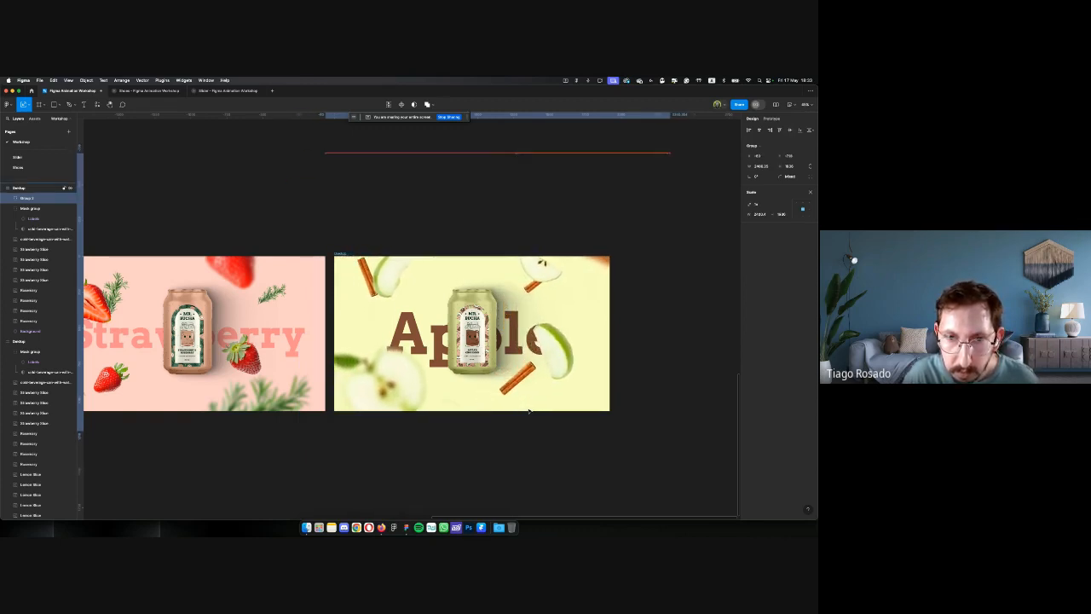
{"action": "key", "text": "shift+Down"}
{"action": "key", "text": "shift+Down"}
{"action": "key", "text": "shift+Down"}
{"action": "key", "text": "shift+Down"}
{"action": "key", "text": "shift+Down"}
{"action": "key", "text": "shift+Down"}
{"action": "key", "text": "shift+Down"}
{"action": "key", "text": "shift+Down"}
{"action": "key", "text": "shift+Down"}
{"action": "key", "text": "shift+Down"}
{"action": "key", "text": "shift+Down"}
{"action": "key", "text": "shift+Down"}
{"action": "key", "text": "shift+Down"}
{"action": "key", "text": "shift+Down"}
{"action": "key", "text": "shift+Down"}
{"action": "key", "text": "shift+Down"}
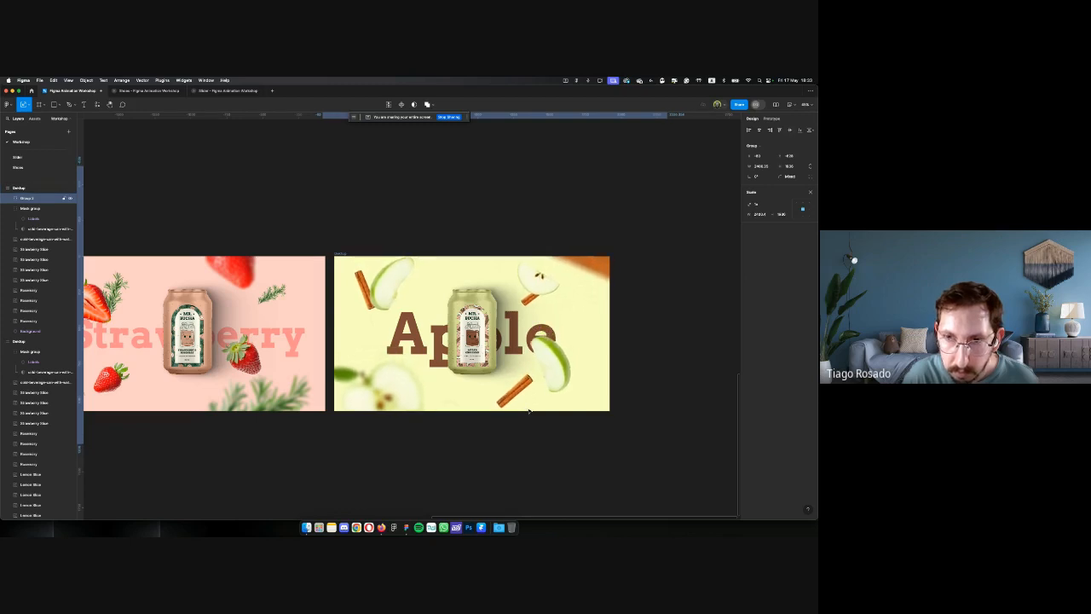
{"action": "key", "text": "shift+Left"}
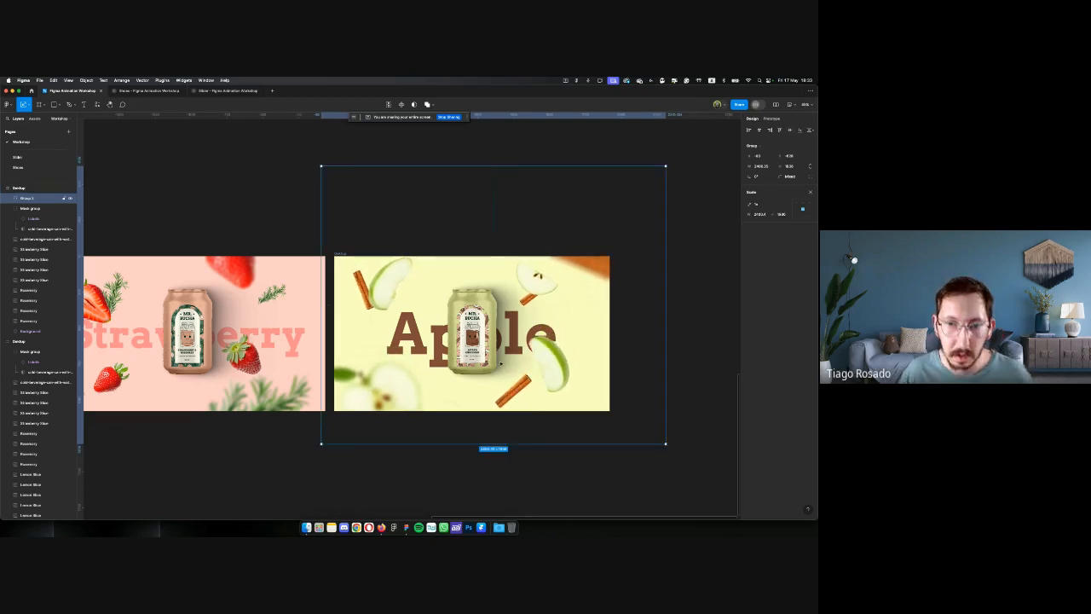
Ungroup the apple and cinnamon group and place its layers below the can layers in the Apple frame
{"action": "right_click", "coordinate": [27, 199]}
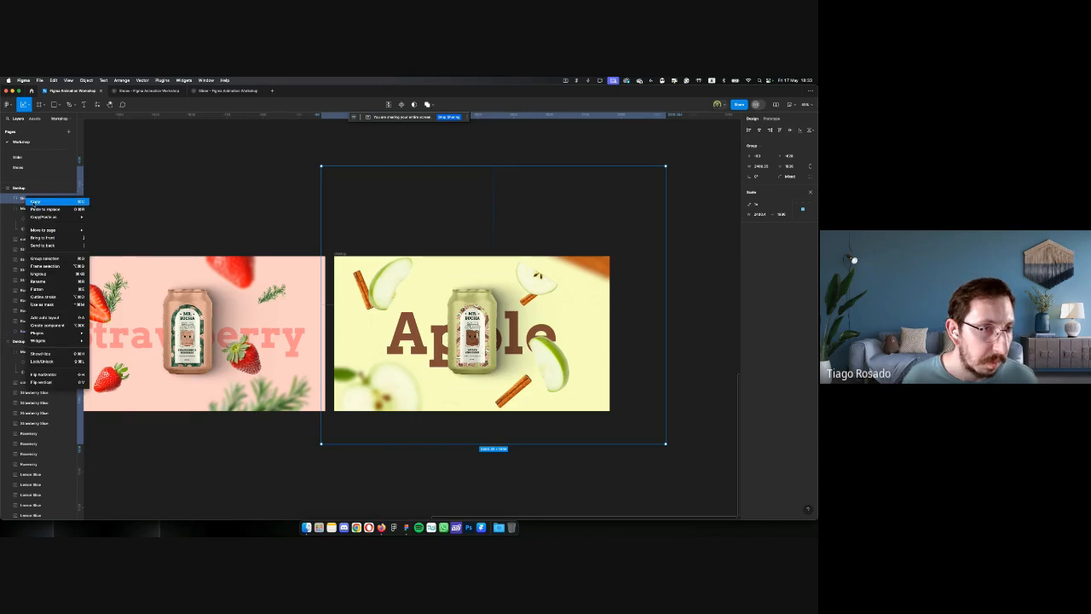
{"action": "left_click", "coordinate": [38, 274]}
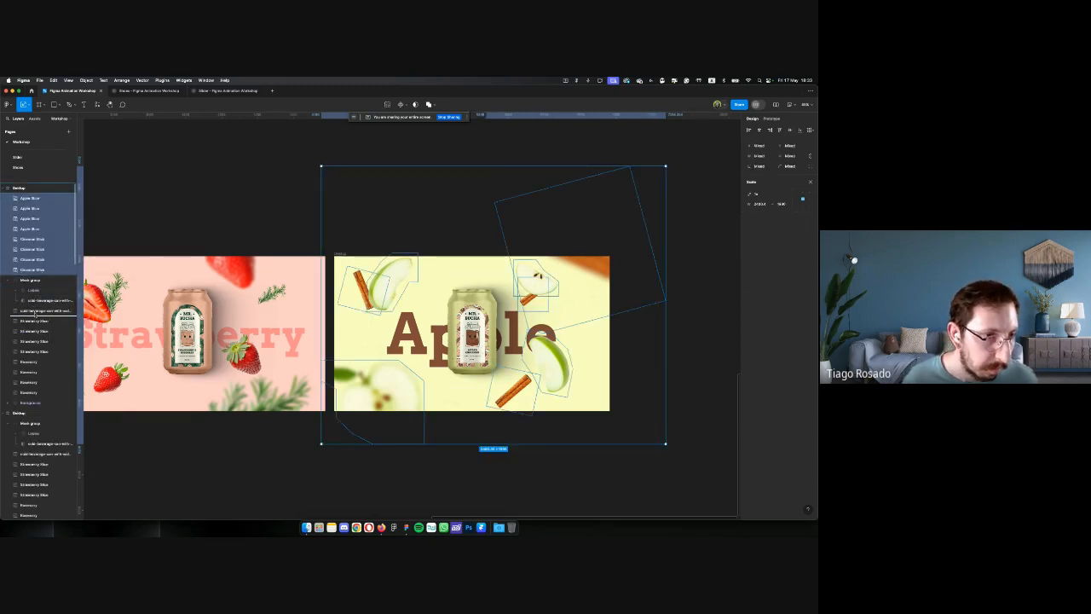
{"action": "left_click_drag", "start_coordinate": [32, 313], "coordinate": [34, 310]}
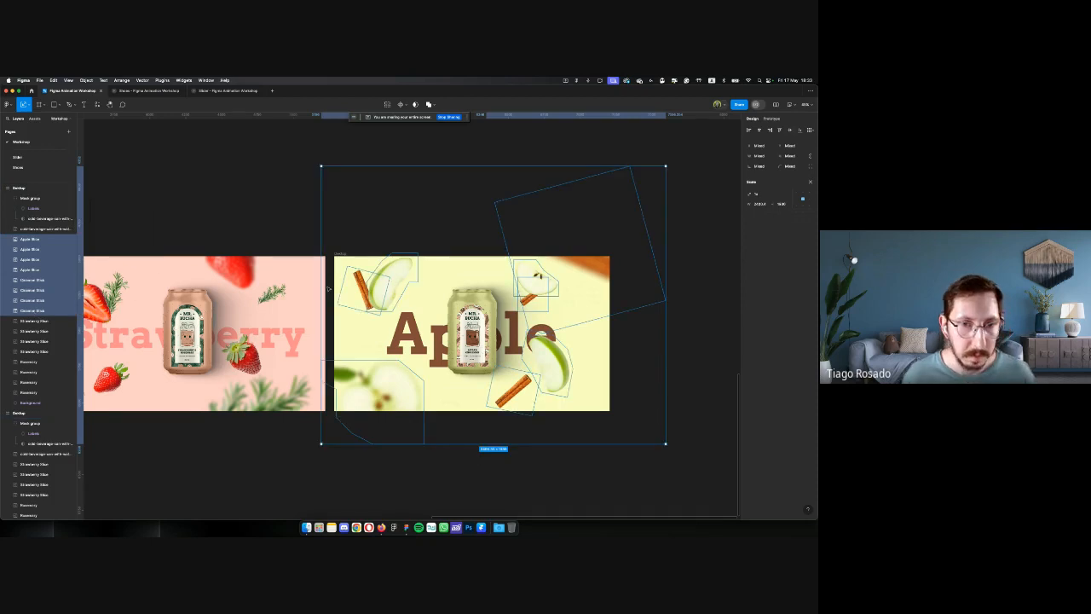
Paste a copy of the Apple frame's apple and cinnamon layers into the Strawberry frame
{"action": "scroll", "coordinate": [329, 281], "scroll_direction": "left", "scroll_amount": 5}
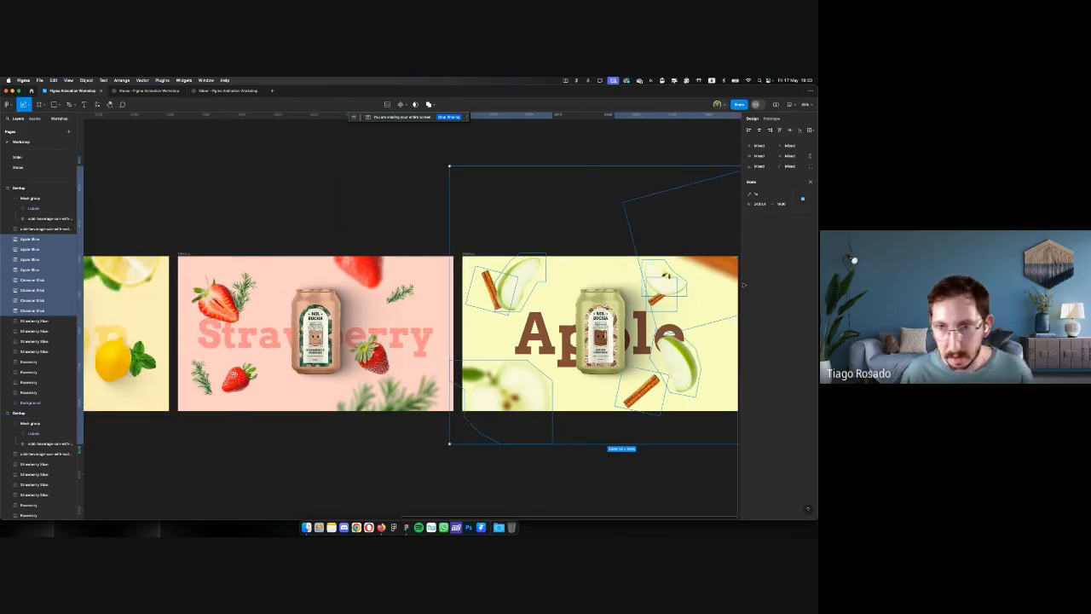
{"action": "scroll", "coordinate": [640, 319], "scroll_direction": "right", "scroll_amount": 5}
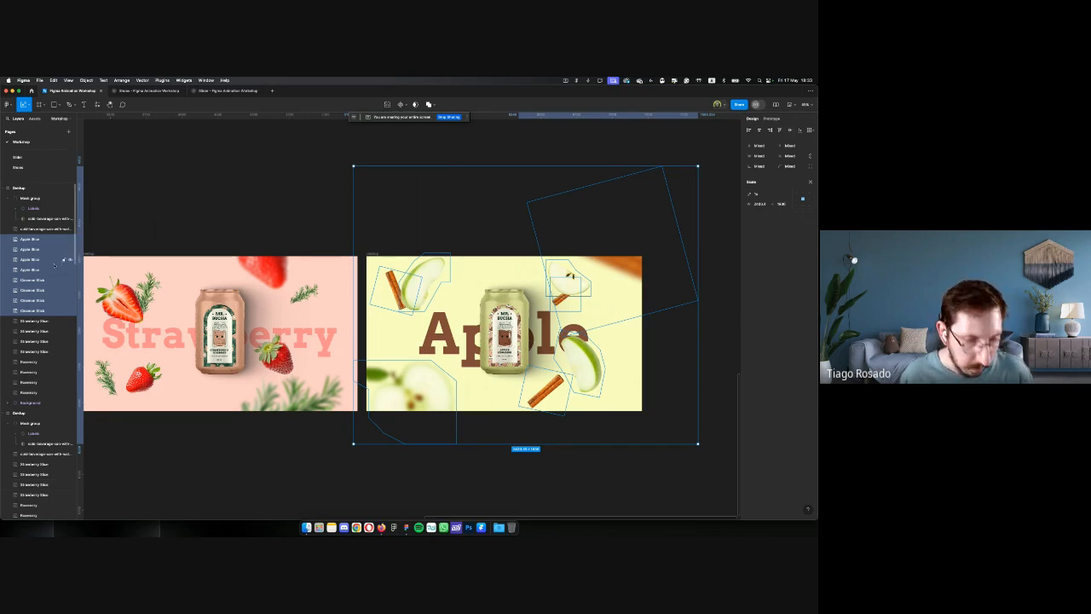
{"action": "scroll", "coordinate": [263, 216], "scroll_direction": "left", "scroll_amount": 10}
{"action": "left_click", "coordinate": [264, 216]}
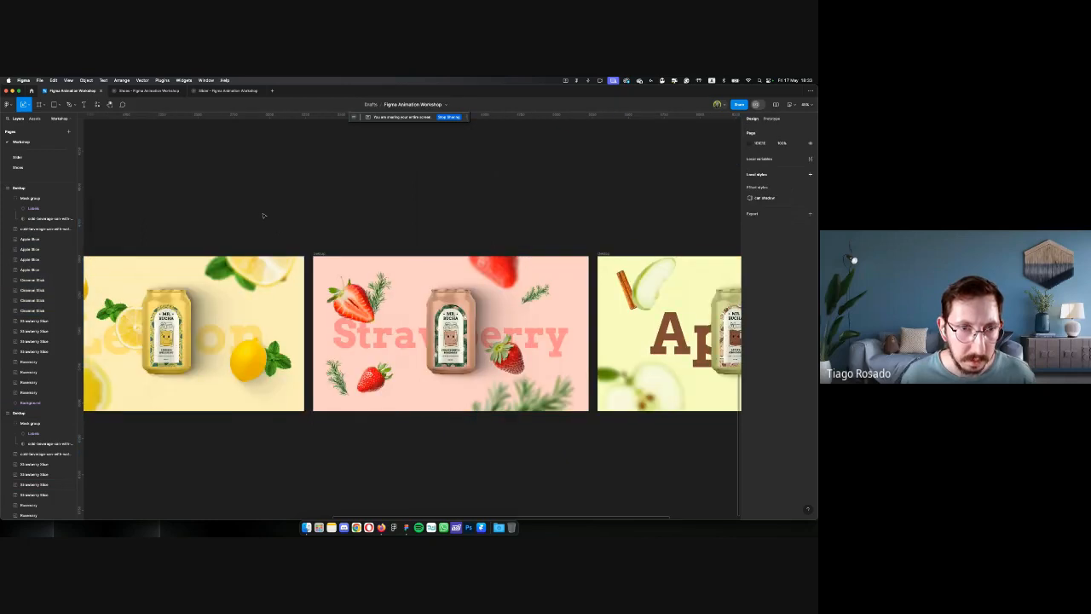
{"action": "left_click", "coordinate": [320, 254]}
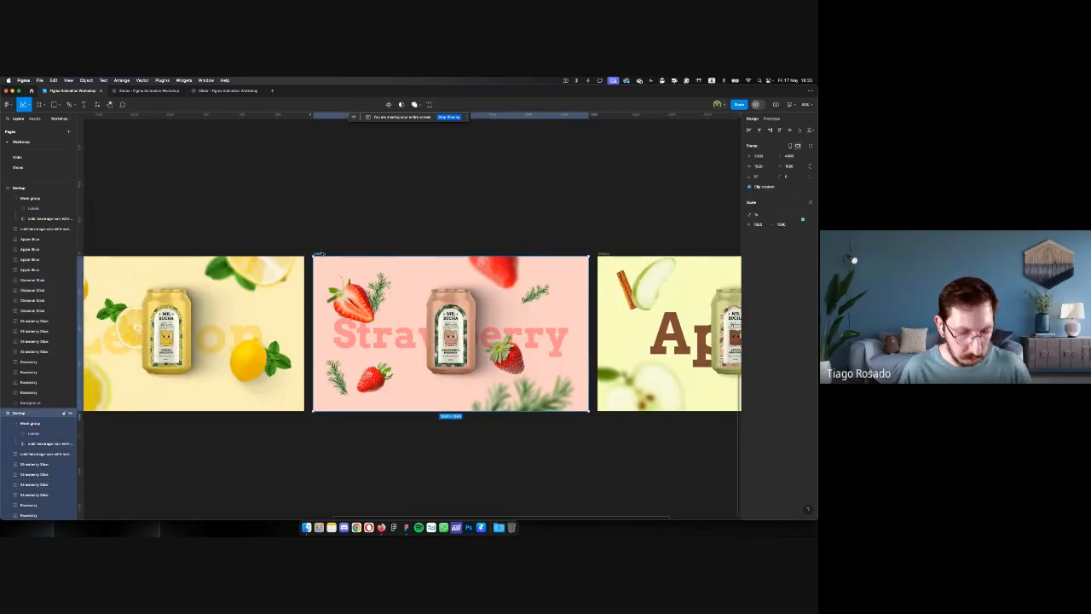
{"action": "key", "text": "ctrl+v"}
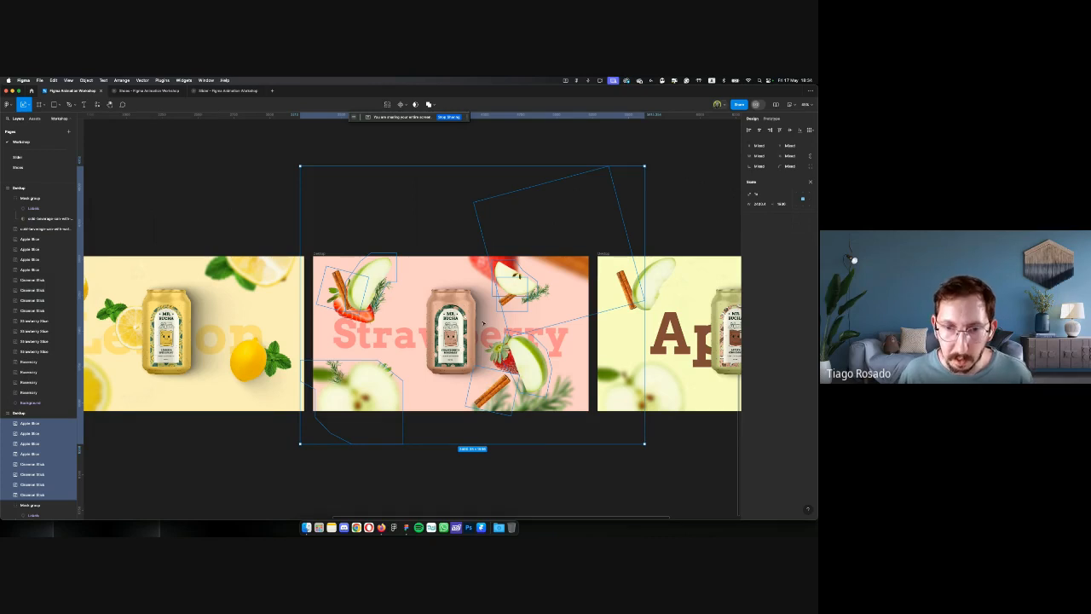
Centre the upper-right apple slice on the Strawberry frame's can and scale it down to fit within the label
{"action": "left_click", "coordinate": [32, 424]}
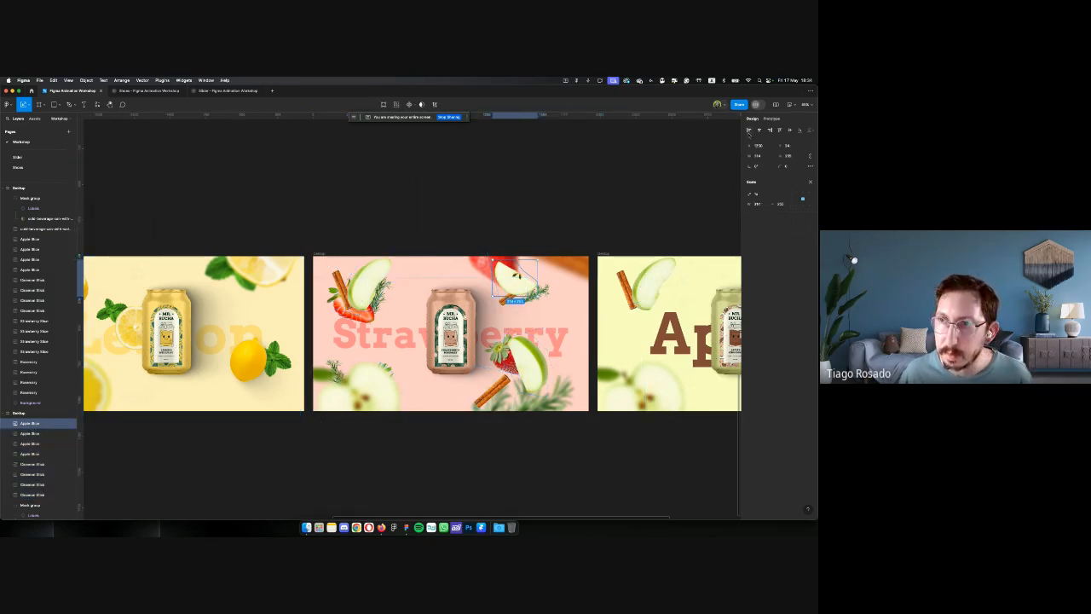
{"action": "left_click", "coordinate": [759, 130]}
{"action": "left_click", "coordinate": [789, 129]}
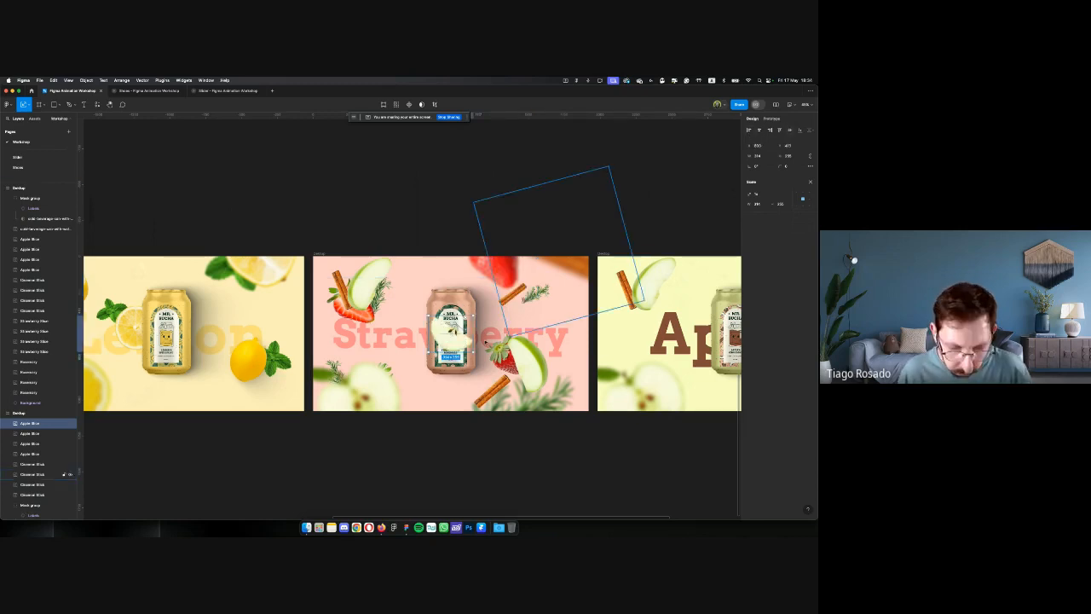
{"action": "left_click", "coordinate": [473, 351]}
{"action": "scroll", "coordinate": [472, 350], "scroll_direction": "up", "scroll_amount": 3}
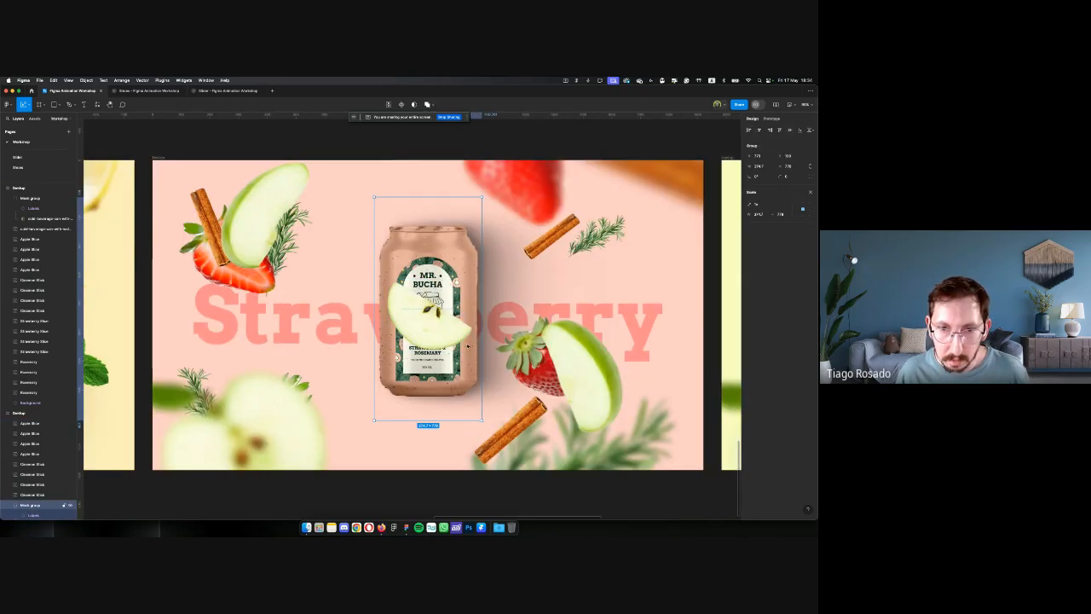
{"action": "left_click", "coordinate": [456, 334]}
{"action": "left_click_drag", "start_coordinate": [473, 351], "coordinate": [438, 314]}
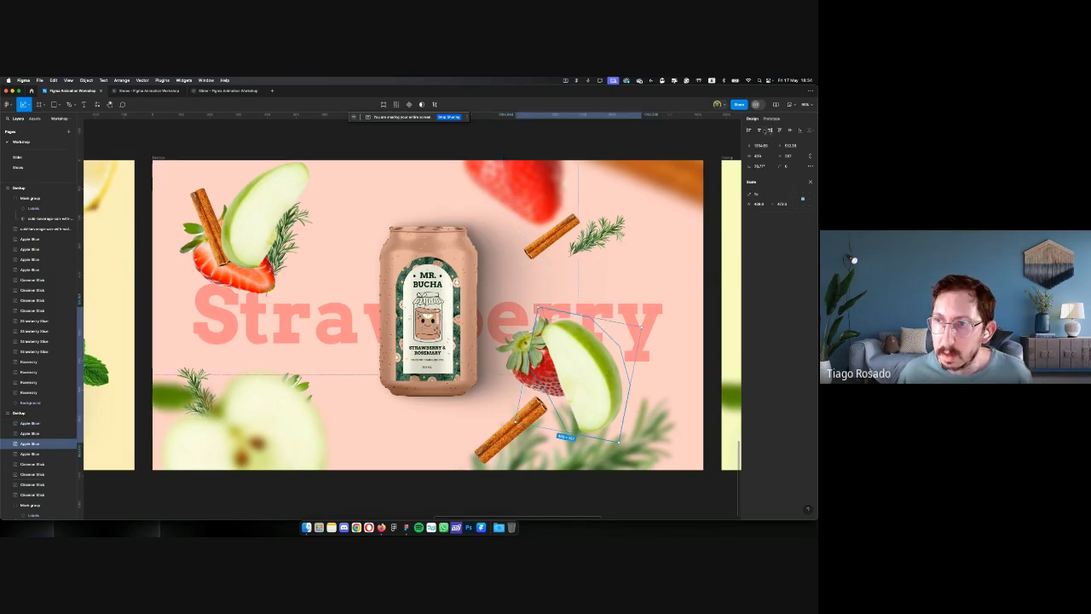
Centre the lower-right and upper-left apple slices on the Strawberry frame's can and shrink each to fit within the label
{"action": "left_click_drag", "start_coordinate": [605, 373], "coordinate": [454, 293]}
{"action": "left_click", "coordinate": [790, 130]}
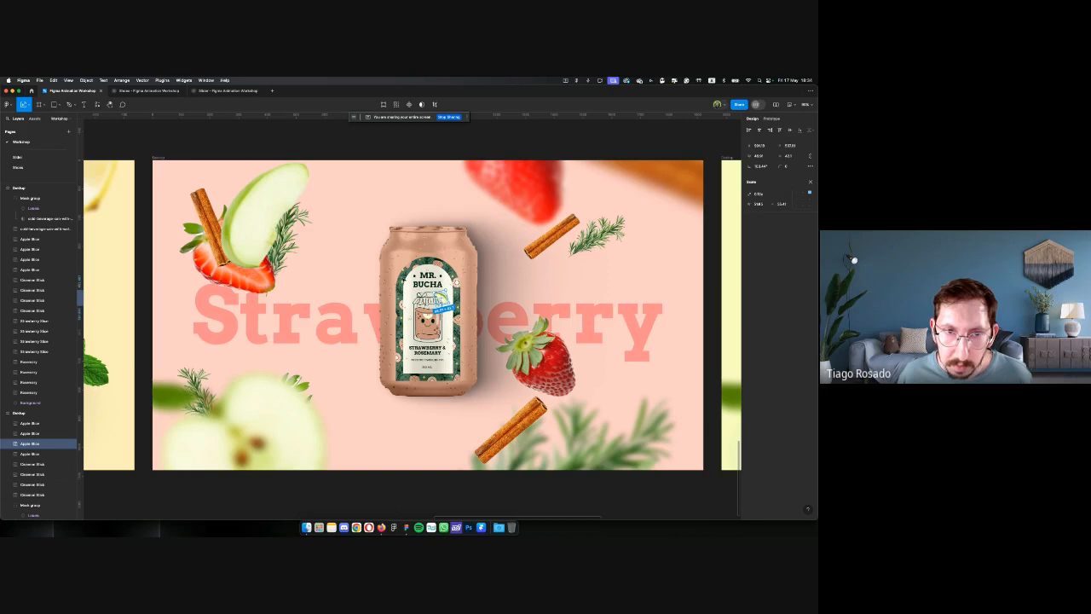
{"action": "left_click", "coordinate": [270, 202]}
{"action": "left_click", "coordinate": [759, 129]}
{"action": "left_click", "coordinate": [789, 129]}
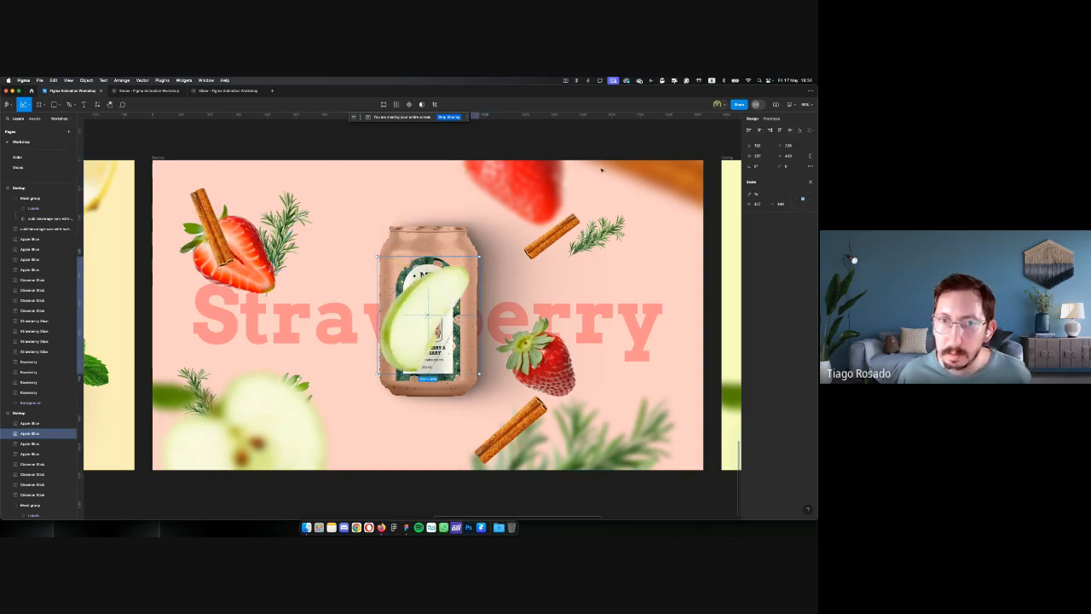
{"action": "left_click_drag", "start_coordinate": [480, 254], "coordinate": [422, 301]}
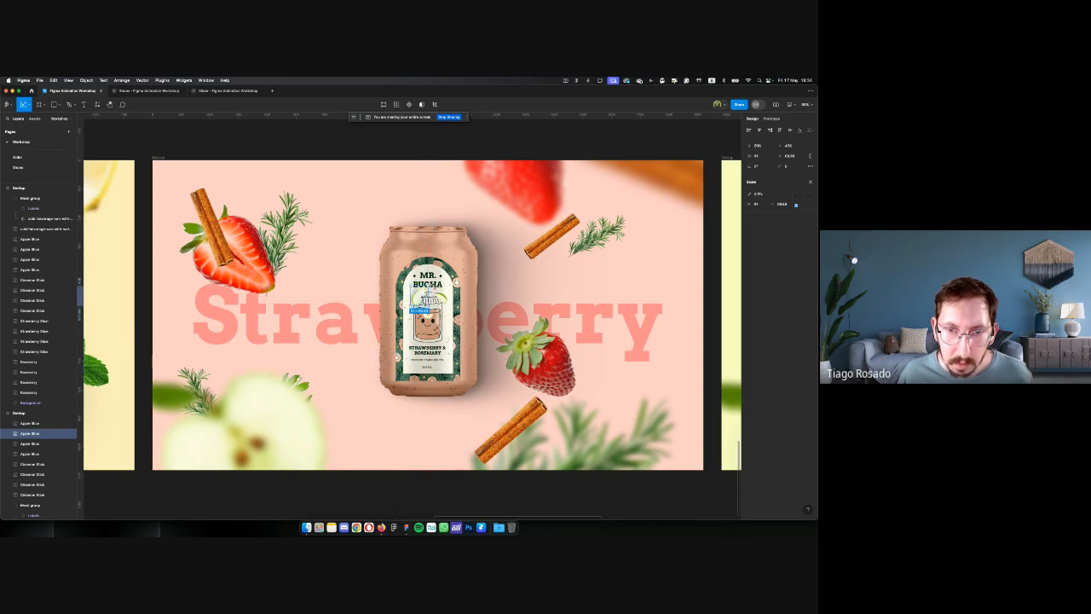
Move the upper-left cinnamon stick to the centre of the Strawberry frame's can and scale it down within the label
{"action": "left_click", "coordinate": [211, 224]}
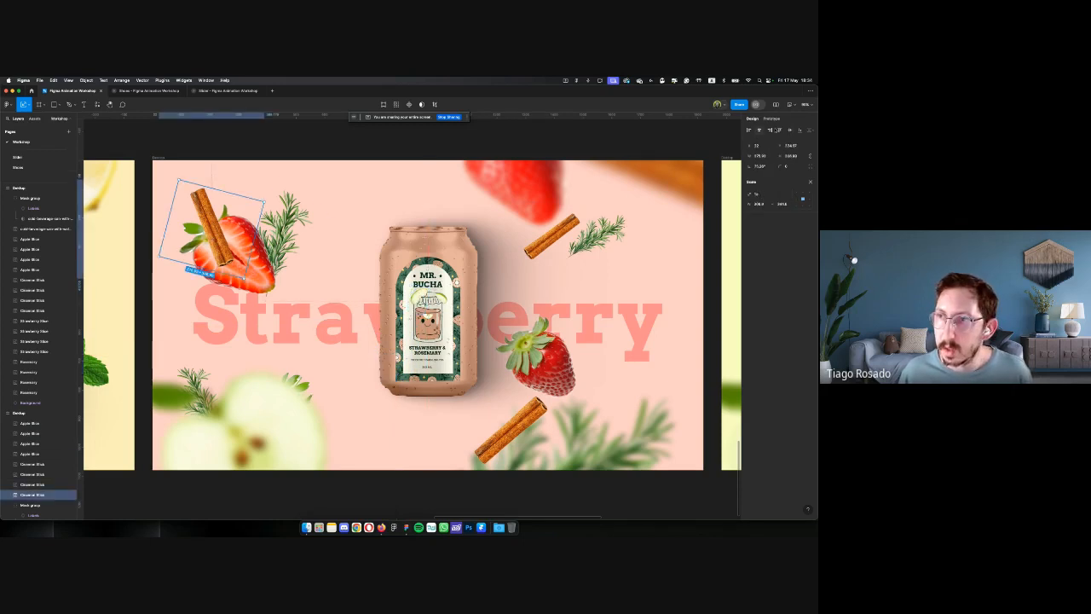
{"action": "left_click_drag", "start_coordinate": [211, 224], "coordinate": [427, 313]}
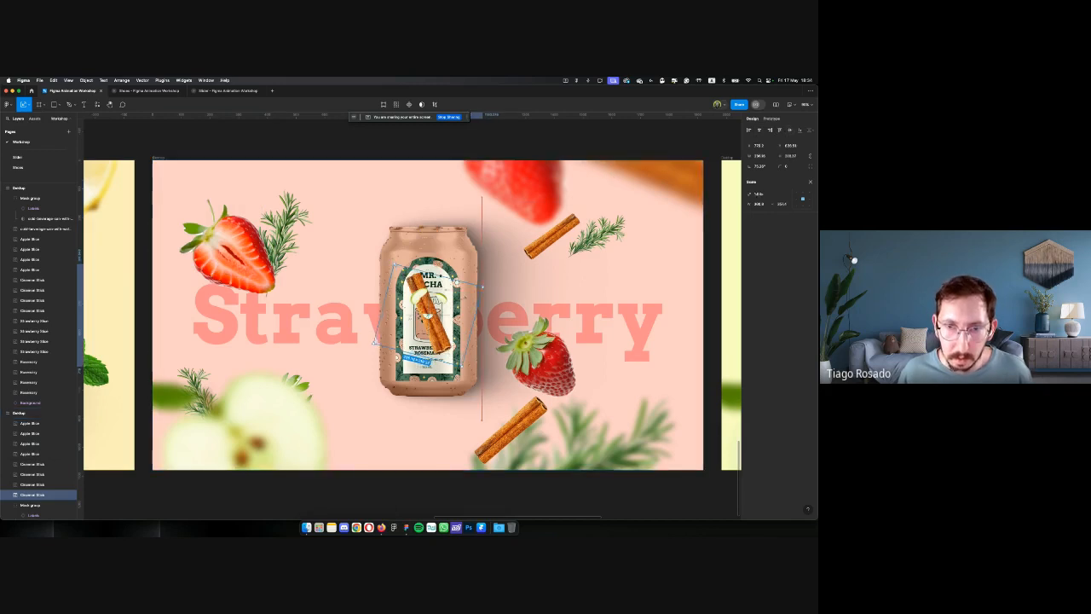
{"action": "left_click_drag", "start_coordinate": [483, 287], "coordinate": [439, 309]}
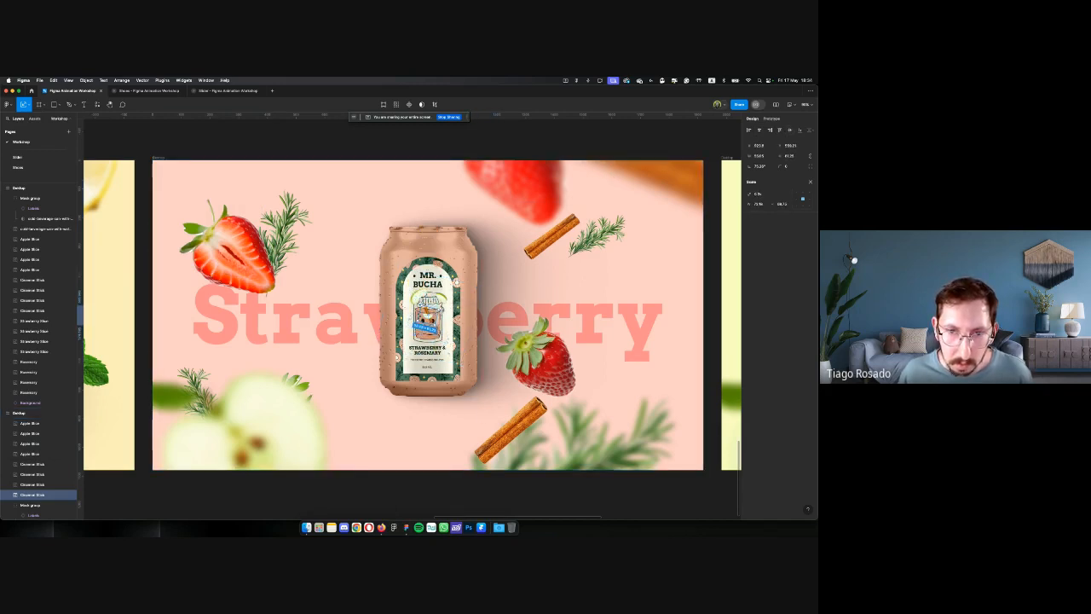
Centre the lower-left blurred apple slice on the Strawberry frame's can and scale it down to fit within the label
{"action": "scroll", "coordinate": [283, 374], "scroll_direction": "down", "scroll_amount": 2}
{"action": "left_click", "coordinate": [283, 373]}
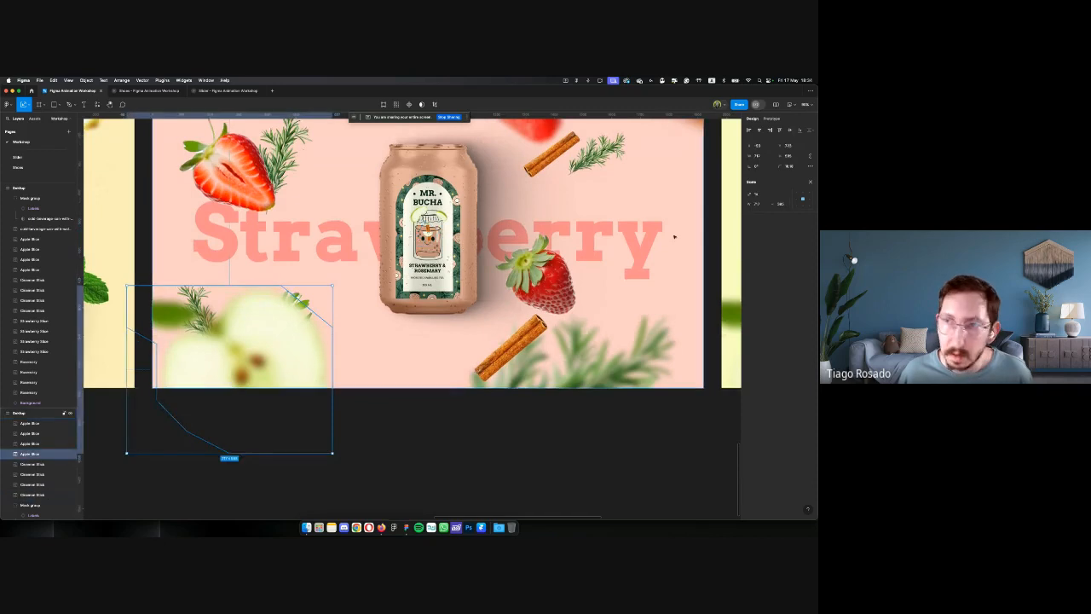
{"action": "left_click", "coordinate": [759, 130]}
{"action": "left_click", "coordinate": [790, 129]}
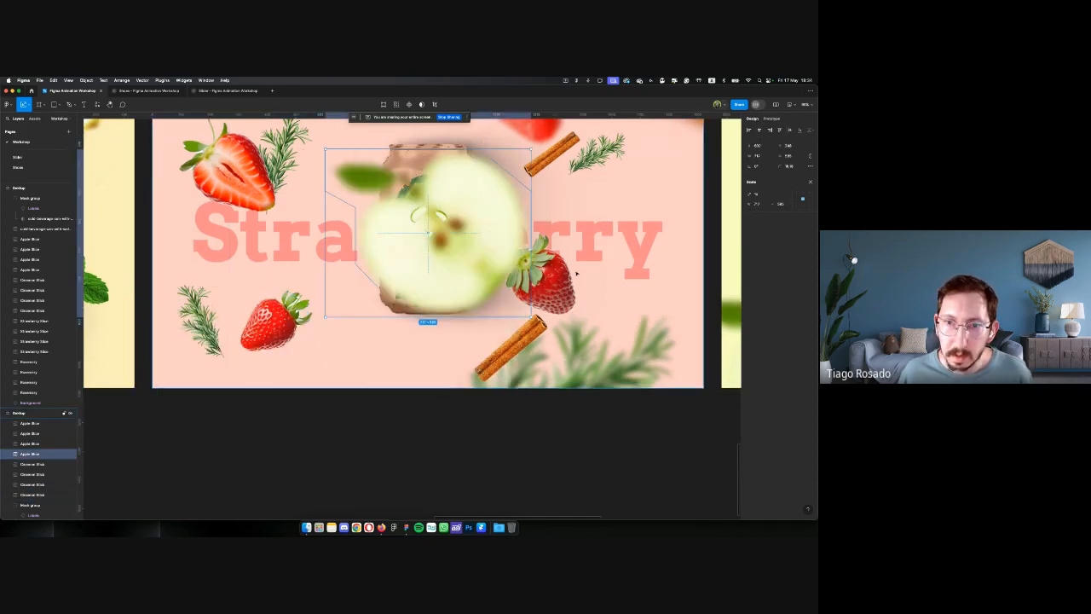
{"action": "left_click_drag", "start_coordinate": [531, 316], "coordinate": [443, 243]}
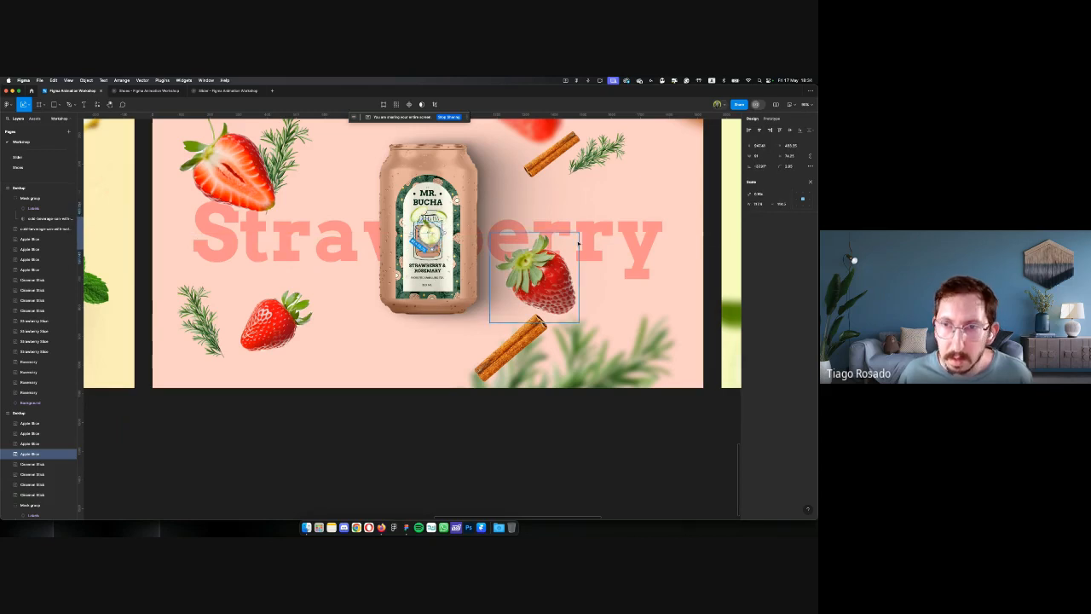
Centre the upper-right cinnamon stick on the Strawberry frame's can and shrink it to fit within the label
{"action": "left_click", "coordinate": [551, 154]}
{"action": "left_click", "coordinate": [760, 130]}
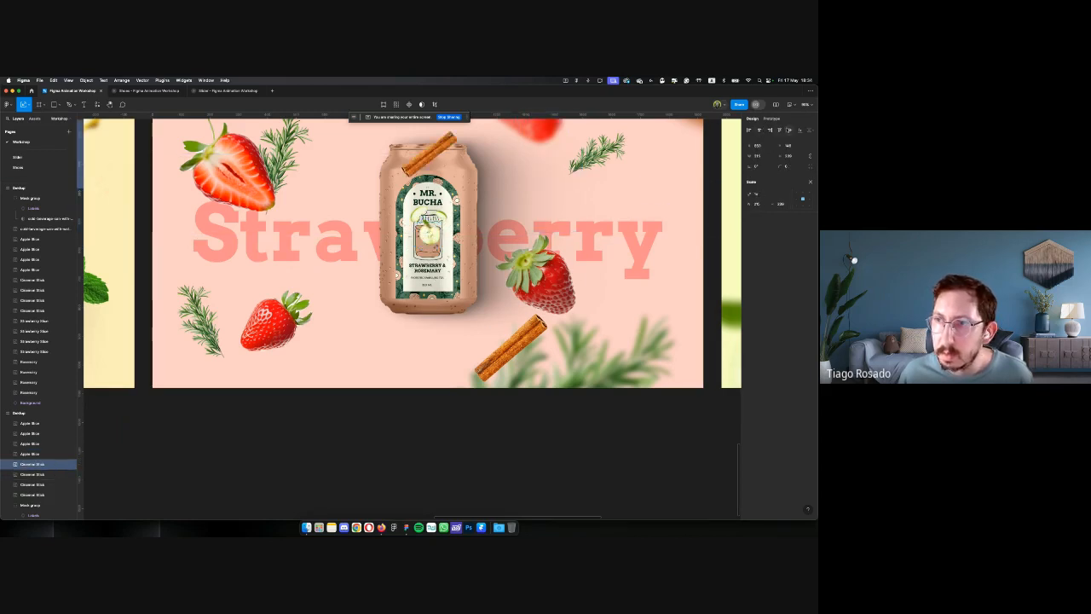
{"action": "left_click", "coordinate": [790, 130]}
{"action": "left_click_drag", "start_coordinate": [461, 198], "coordinate": [441, 220]}
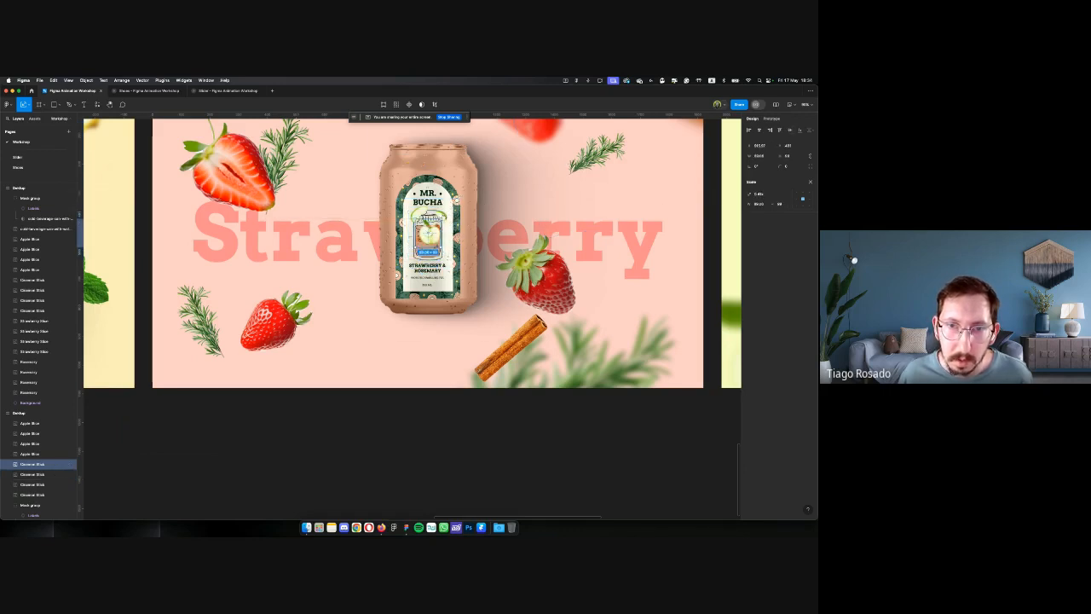
Centre the lower-right cinnamon stick on the Strawberry frame's can and scale it down within the label
{"action": "left_click", "coordinate": [516, 346]}
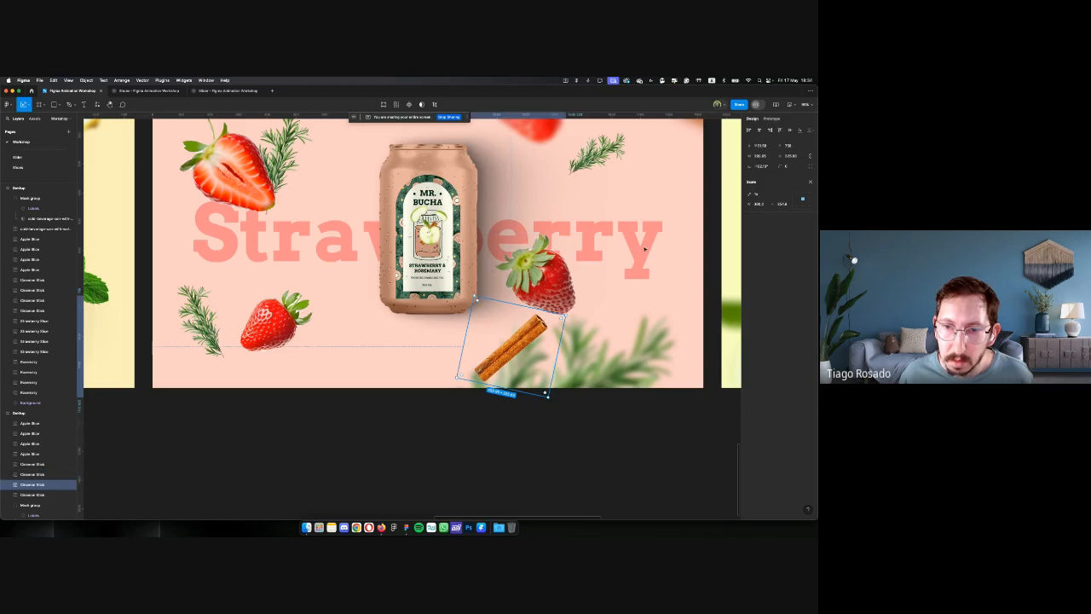
{"action": "left_click", "coordinate": [759, 131]}
{"action": "left_click", "coordinate": [789, 130]}
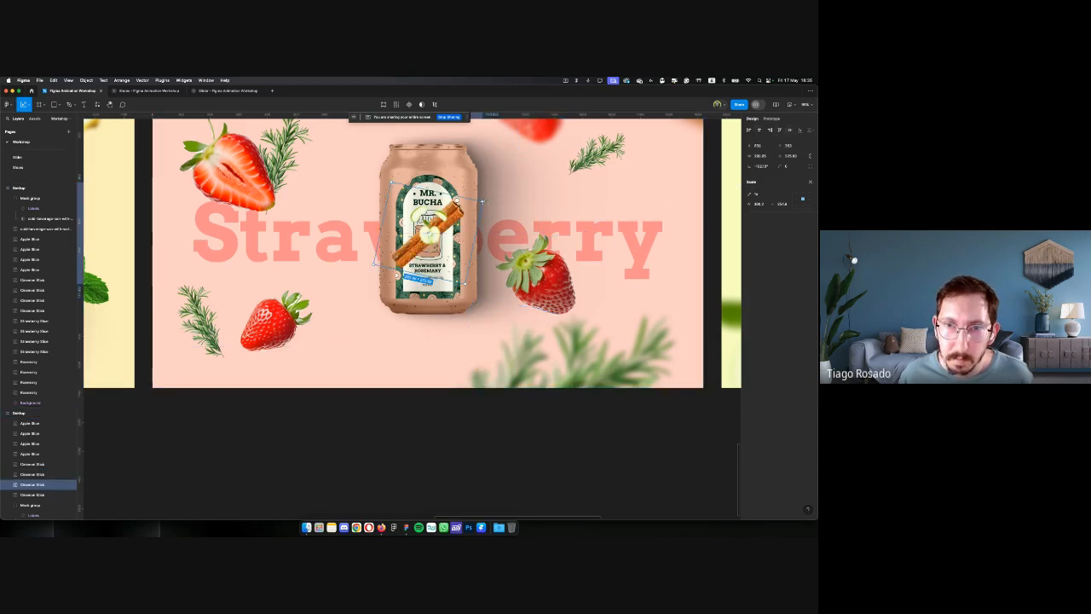
{"action": "left_click_drag", "start_coordinate": [483, 202], "coordinate": [434, 221]}
{"action": "scroll", "coordinate": [51, 369], "scroll_direction": "down", "scroll_amount": 2}
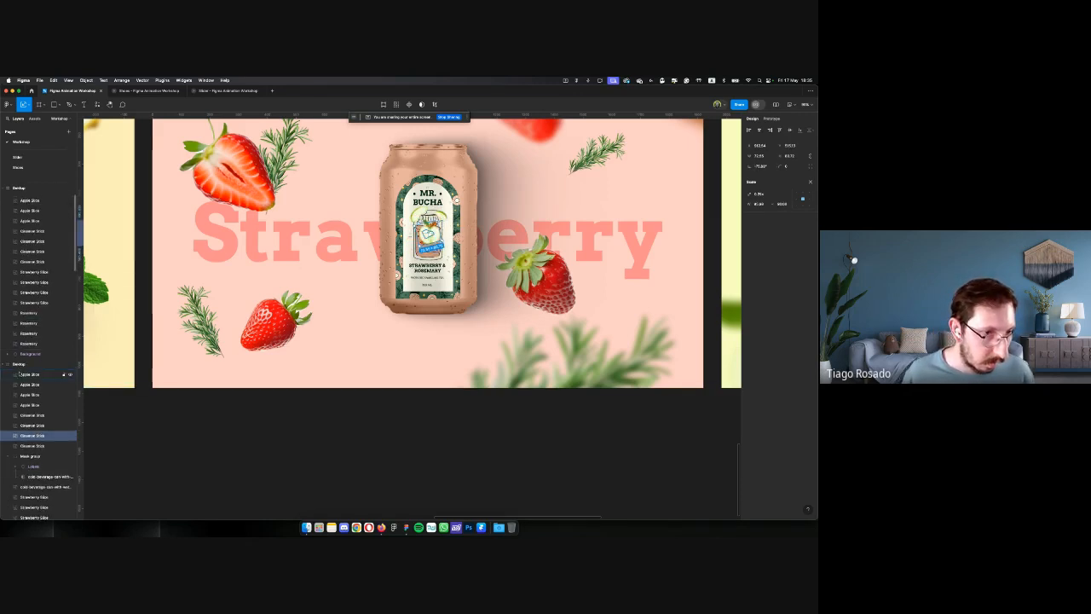
{"action": "left_click", "coordinate": [51, 372]}
{"action": "scroll", "coordinate": [51, 367], "scroll_direction": "down", "scroll_amount": 2}
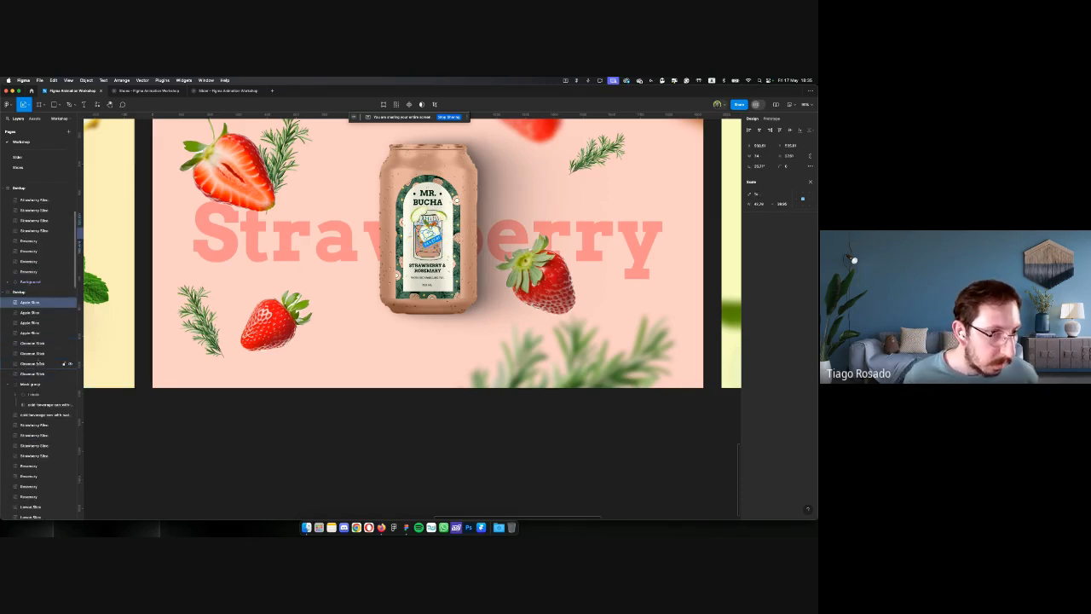
{"action": "left_click", "coordinate": [32, 373], "text": "shift"}
{"action": "scroll", "coordinate": [31, 343], "scroll_direction": "down", "scroll_amount": 1}
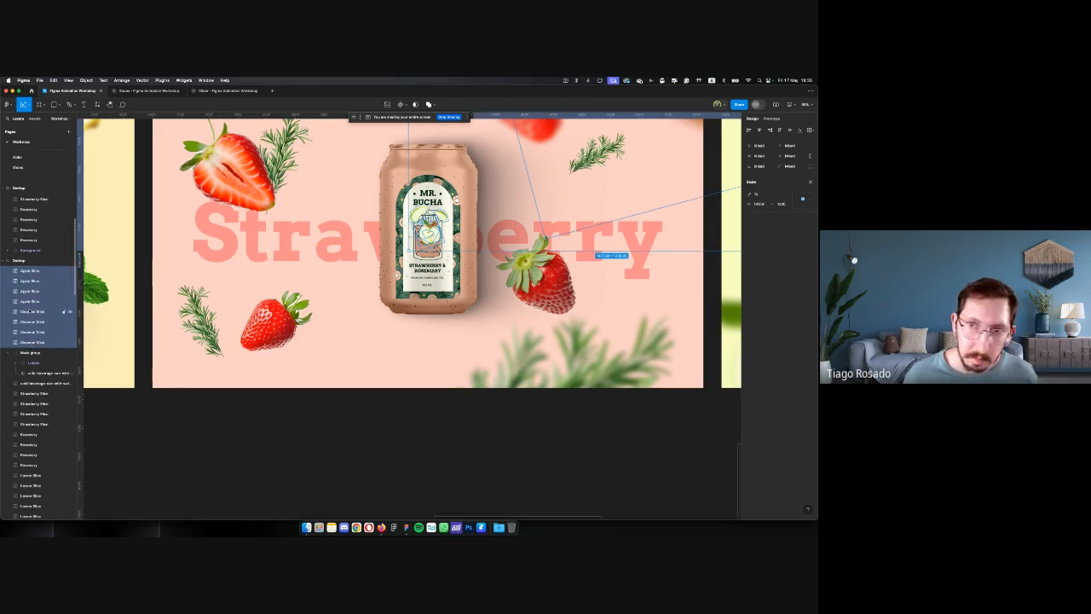
{"action": "scroll", "coordinate": [65, 315], "scroll_direction": "up", "scroll_amount": 1}
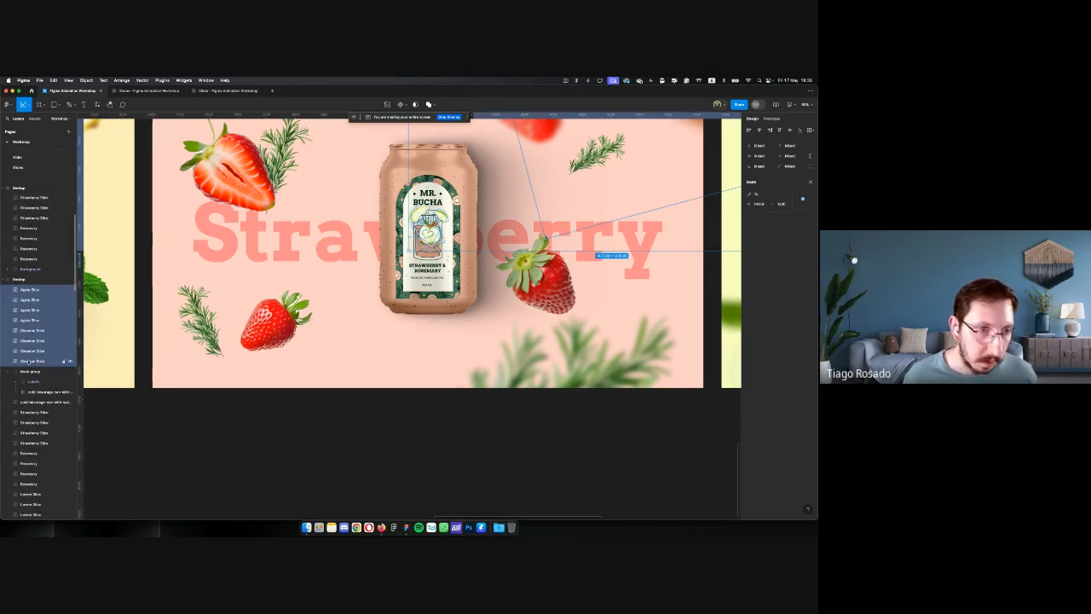
Shrink the large blurred cinnamon stick at the Strawberry frame's upper-right corner and centre it on the can so it fits within the label
{"action": "left_click", "coordinate": [29, 362]}
{"action": "scroll", "coordinate": [656, 200], "scroll_direction": "up", "scroll_amount": 3}
{"action": "left_click", "coordinate": [656, 199]}
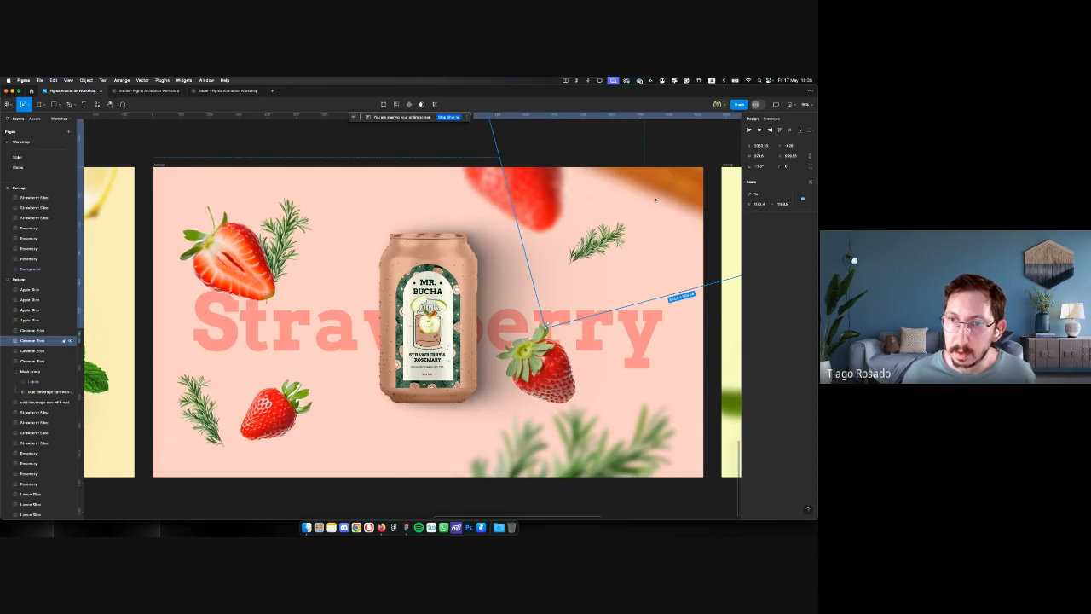
{"action": "scroll", "coordinate": [541, 327], "scroll_direction": "down", "scroll_amount": 5, "text": "ctrl"}
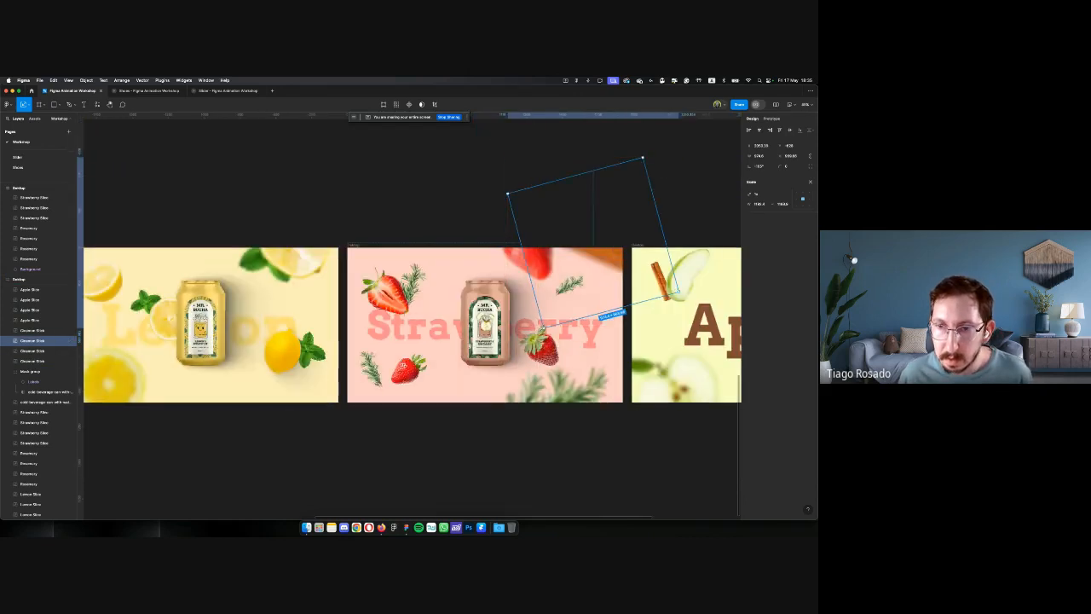
{"action": "left_click_drag", "start_coordinate": [555, 308], "coordinate": [585, 259]}
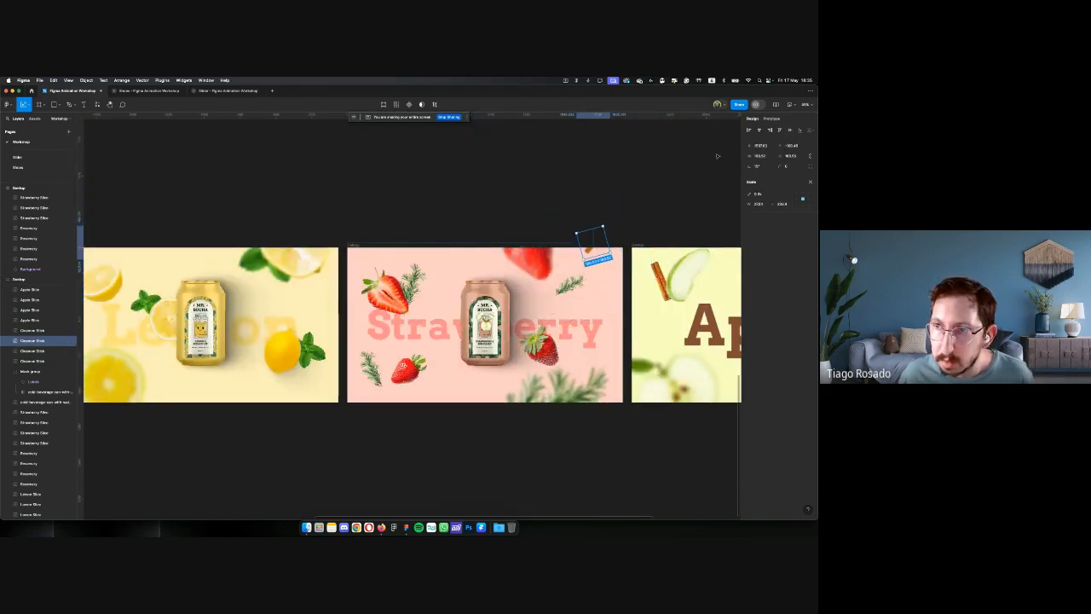
{"action": "key", "text": "super+z"}
{"action": "left_click_drag", "start_coordinate": [644, 156], "coordinate": [689, 184]}
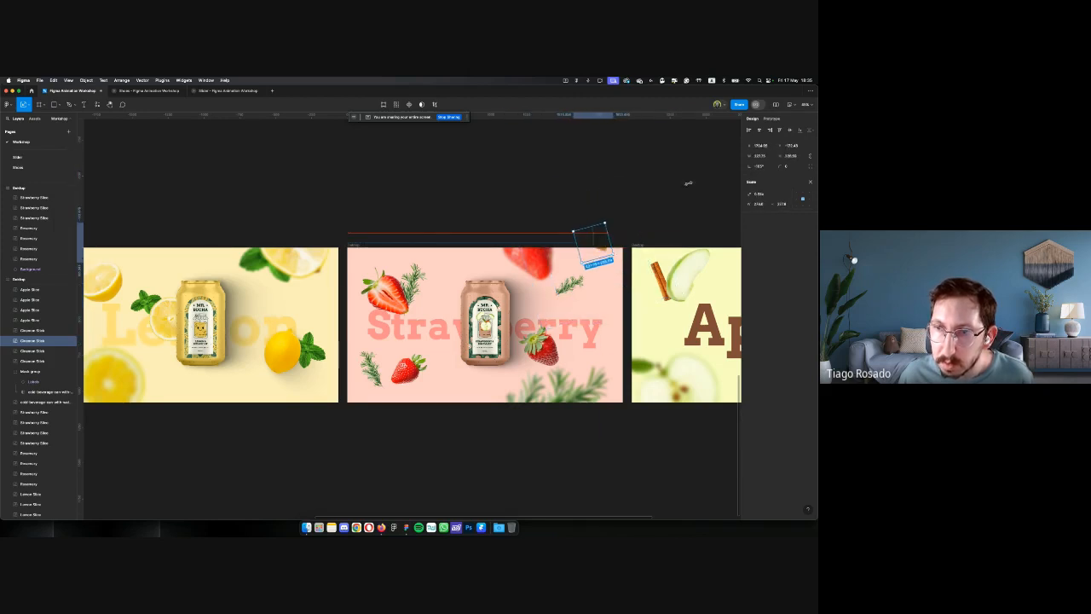
{"action": "left_click", "coordinate": [758, 130]}
{"action": "key", "text": "shift+1"}
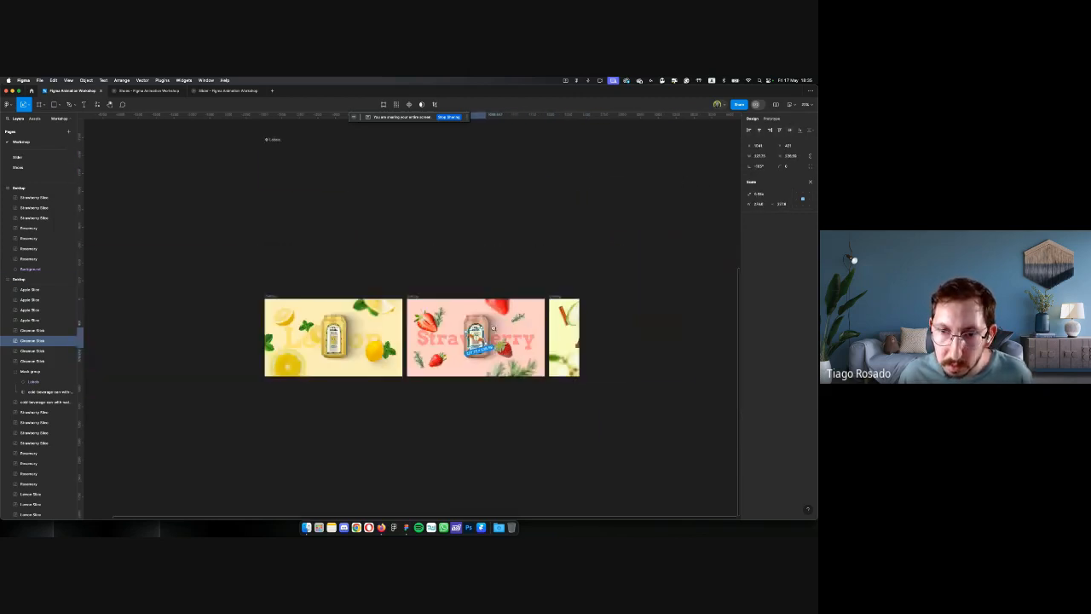
{"action": "key", "text": "shift+2"}
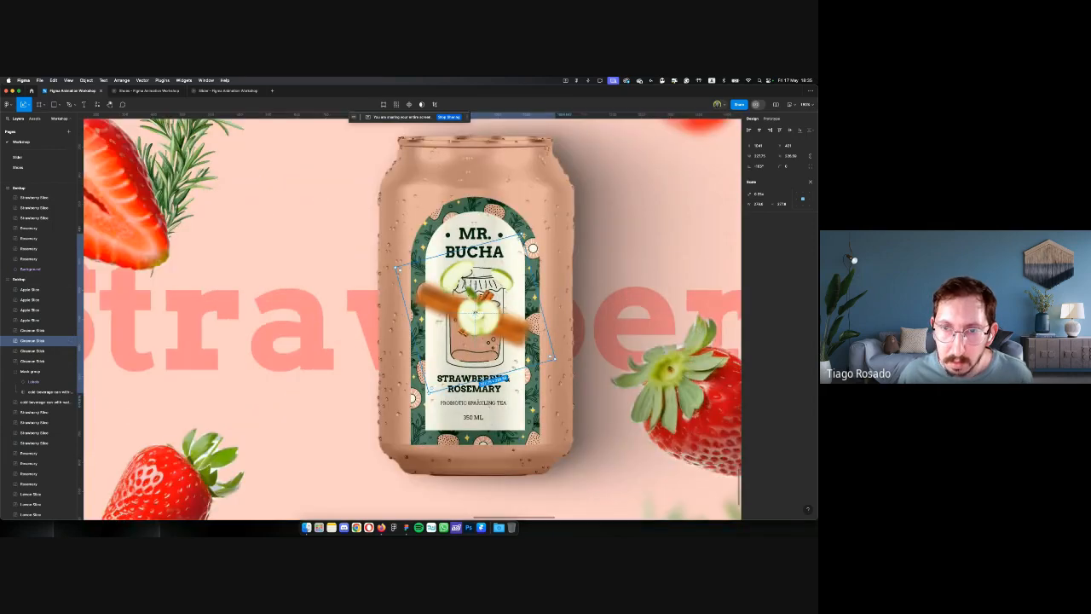
{"action": "left_click_drag", "start_coordinate": [520, 237], "coordinate": [507, 262]}
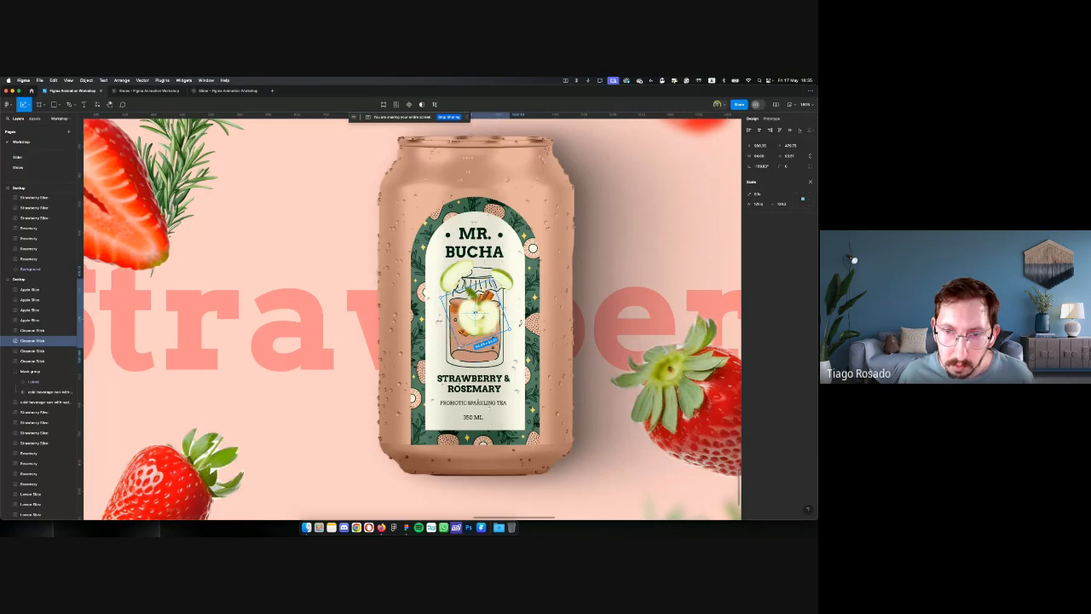
Reorder all the Strawberry frame's apple and cinnamon layers below the can layers so they sit hidden behind the can
{"action": "scroll", "coordinate": [501, 274], "scroll_direction": "down", "scroll_amount": 5}
{"action": "scroll", "coordinate": [502, 275], "scroll_direction": "up", "scroll_amount": 5}
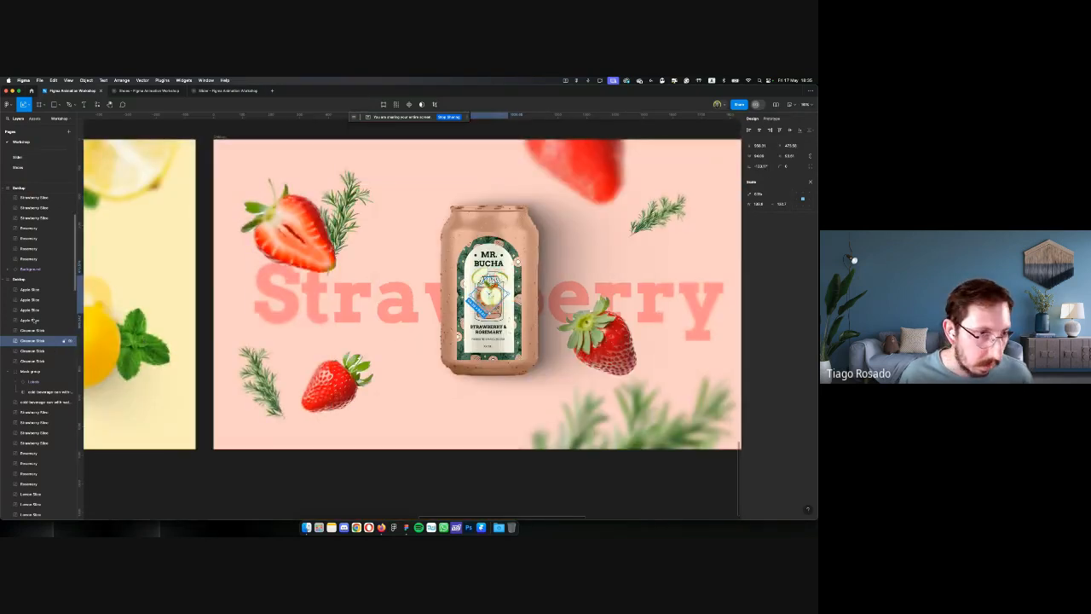
{"action": "left_click", "coordinate": [32, 290]}
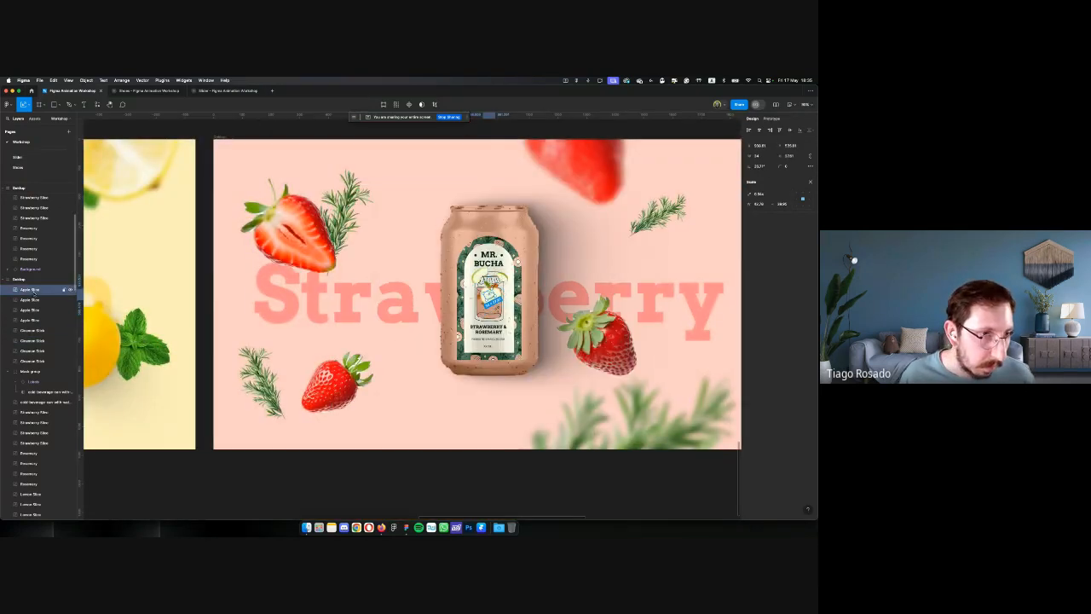
{"action": "left_click", "coordinate": [37, 363], "text": "shift"}
{"action": "scroll", "coordinate": [37, 341], "scroll_direction": "down", "scroll_amount": 3}
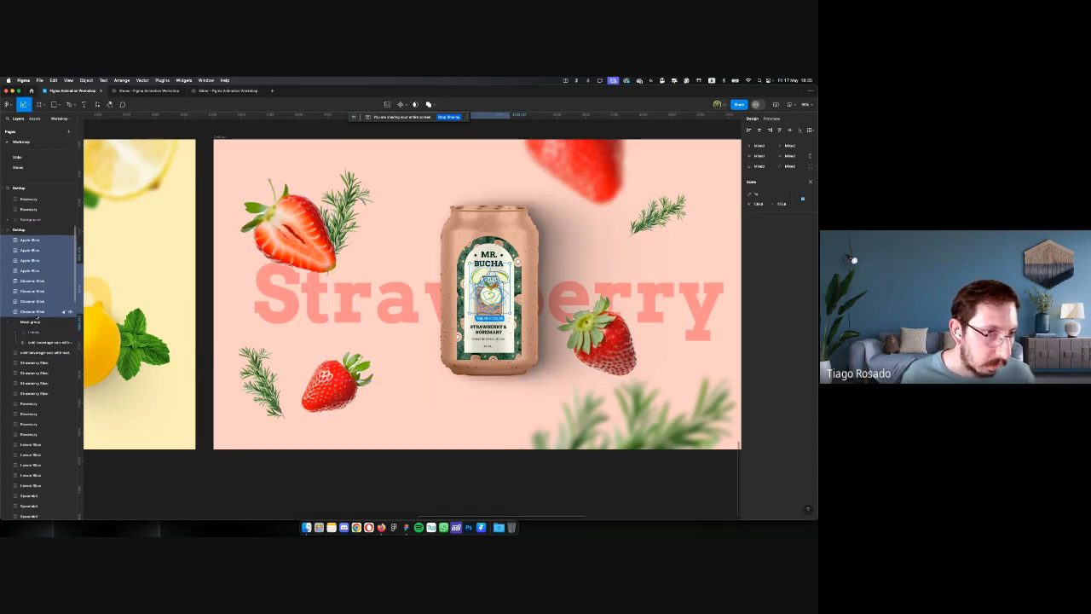
{"action": "left_click_drag", "start_coordinate": [35, 332], "coordinate": [36, 362]}
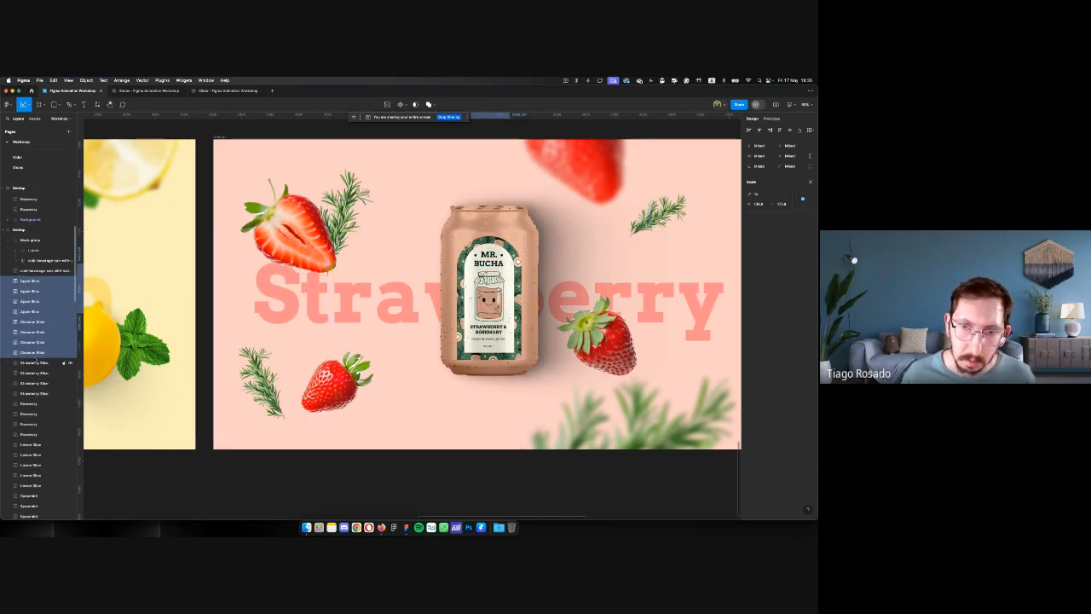
{"action": "left_click", "coordinate": [475, 400]}
{"action": "scroll", "coordinate": [475, 400], "scroll_direction": "down", "scroll_amount": 3}
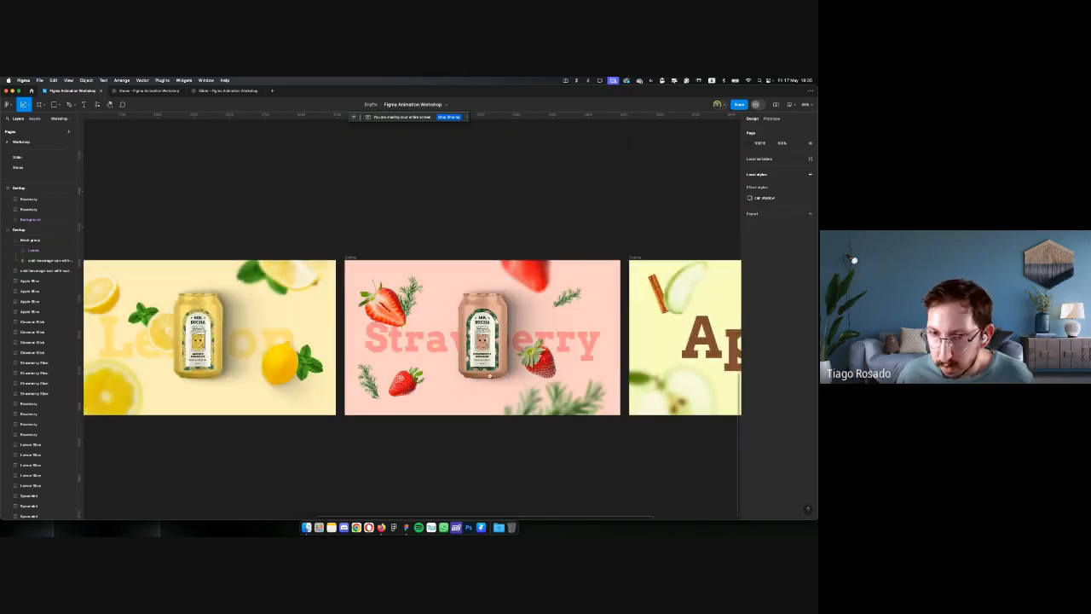
{"action": "scroll", "coordinate": [490, 376], "scroll_direction": "down", "scroll_amount": 3}
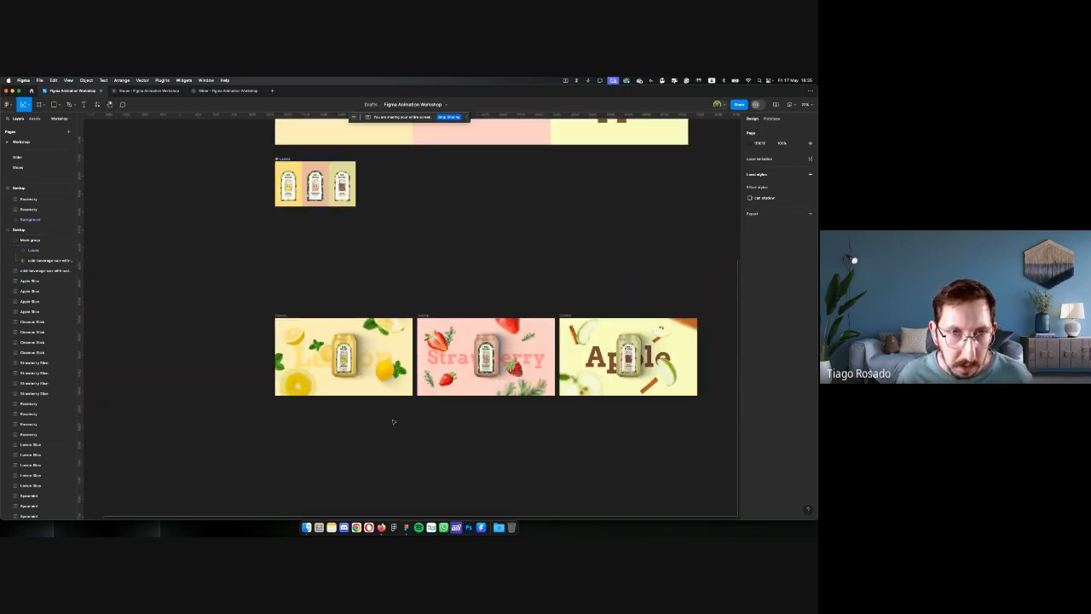
{"action": "scroll", "coordinate": [394, 419], "scroll_direction": "up", "scroll_amount": 3}
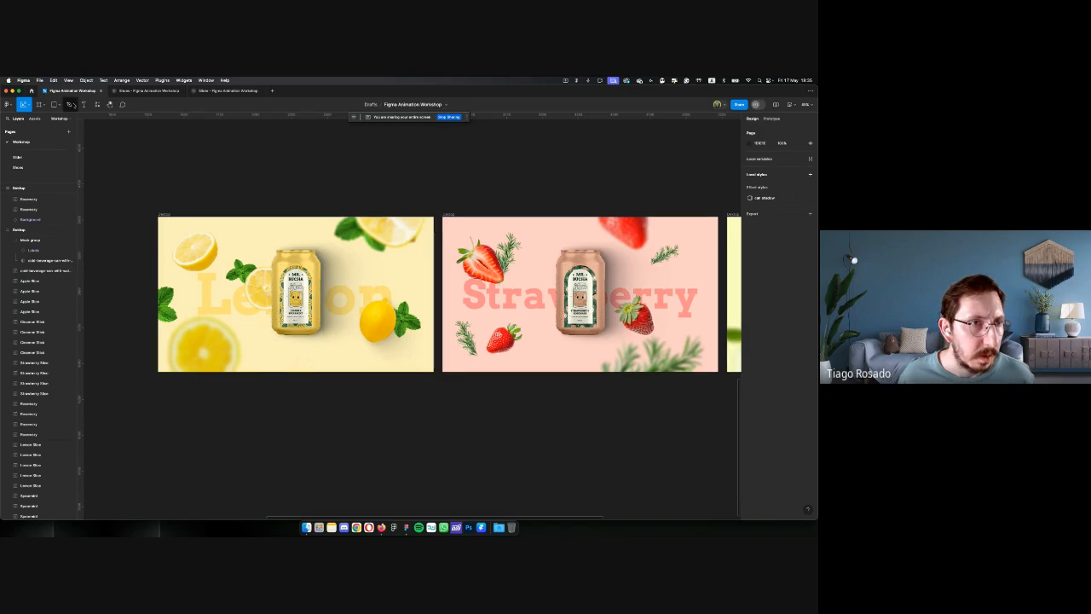
{"action": "left_click", "coordinate": [70, 104]}
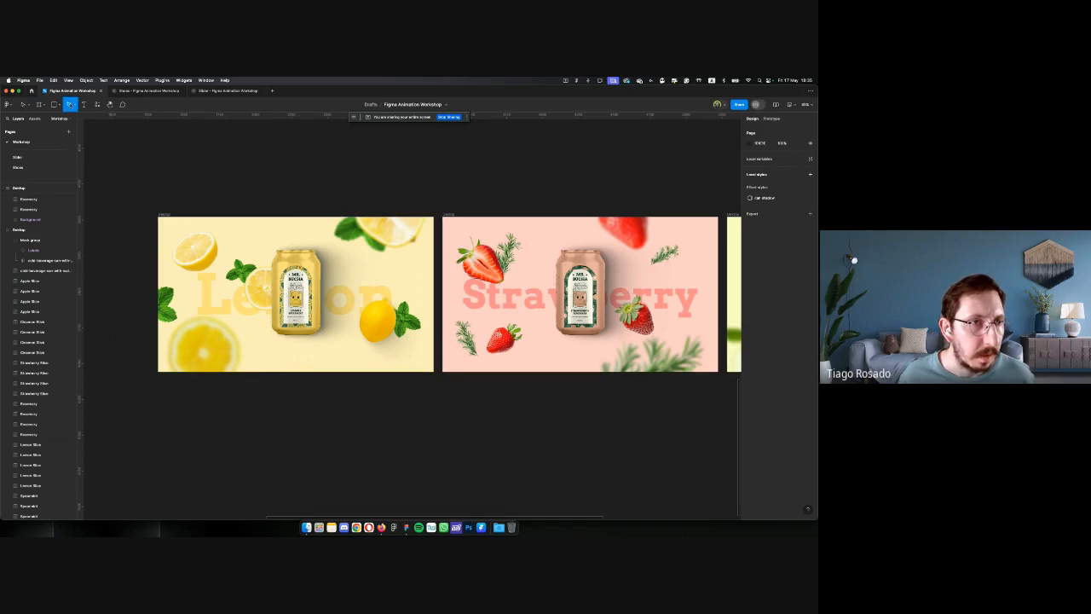
{"action": "left_click", "coordinate": [392, 282]}
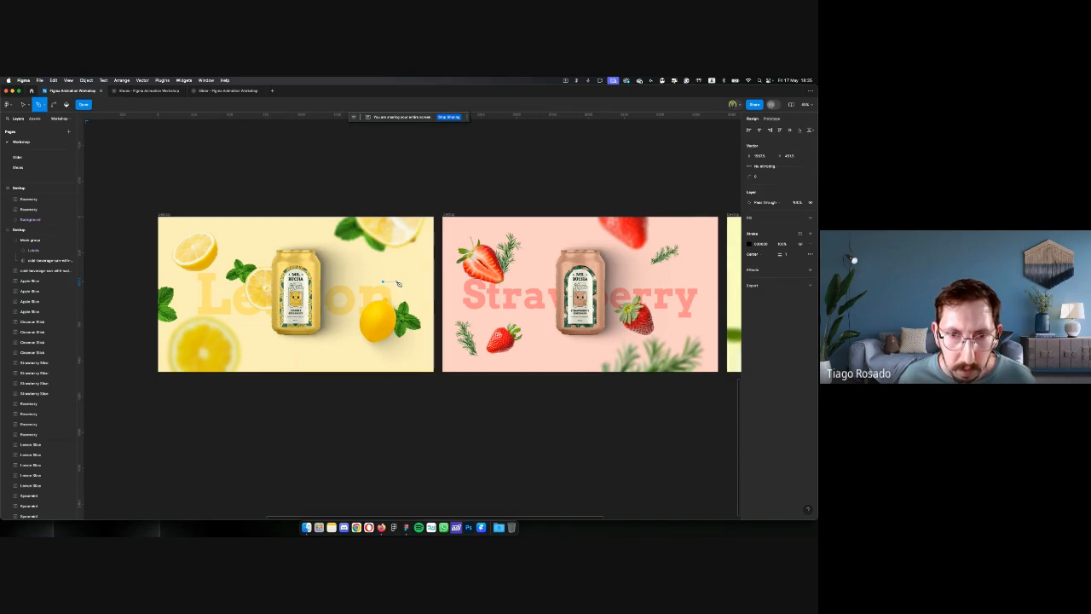
{"action": "scroll", "coordinate": [396, 285], "scroll_direction": "up", "scroll_amount": 5}
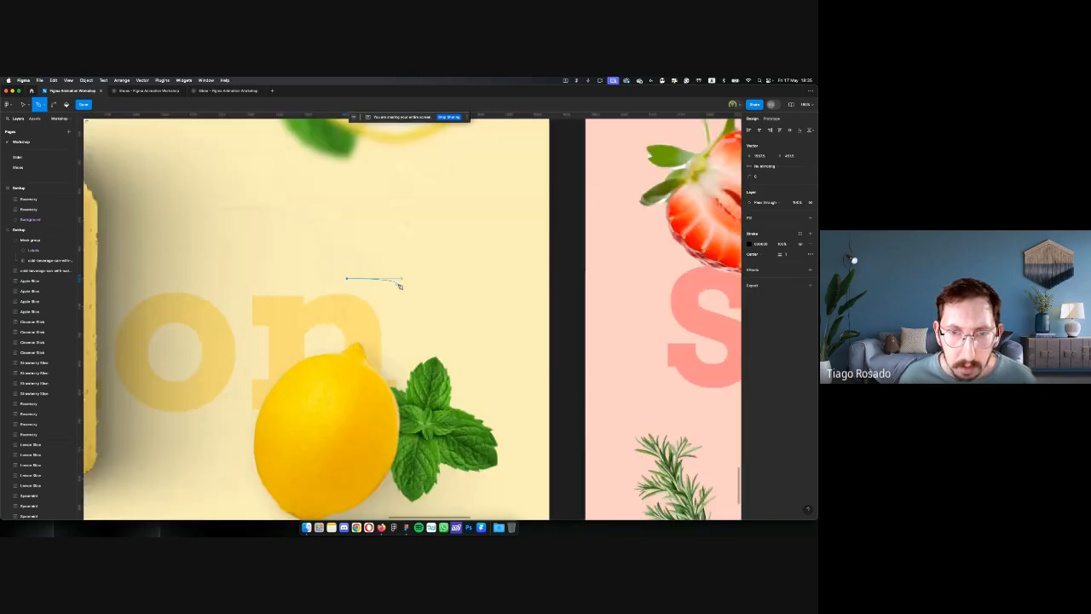
{"action": "key", "text": "Escape"}
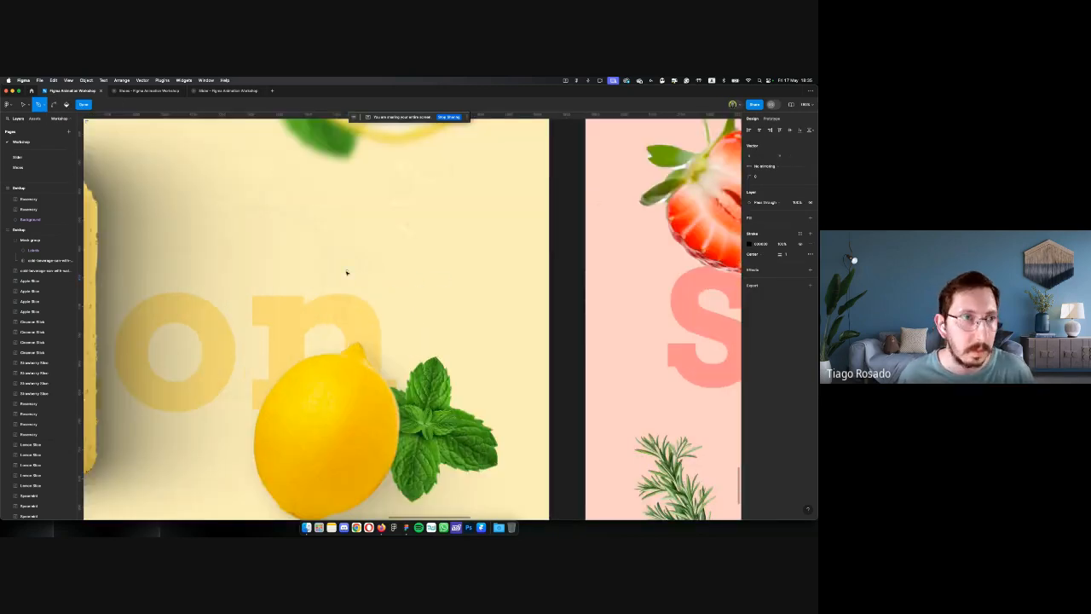
{"action": "key", "text": "Escape"}
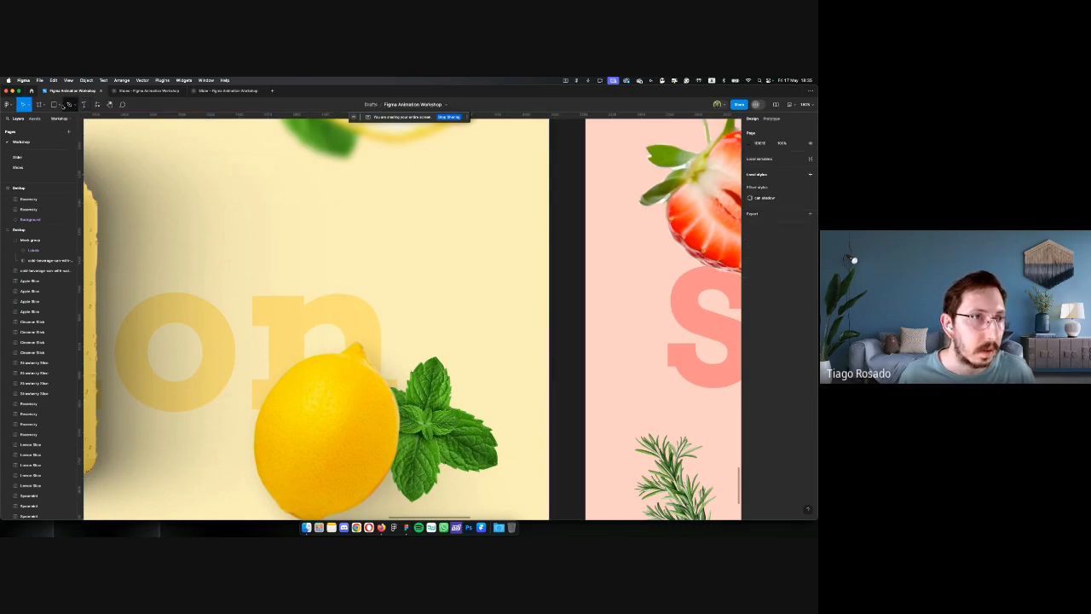
Draw a short horizontal arrow pointing right in the Lemon frame, above the whole lemon near the frame's right edge
{"action": "left_click", "coordinate": [61, 105]}
{"action": "left_click", "coordinate": [69, 134]}
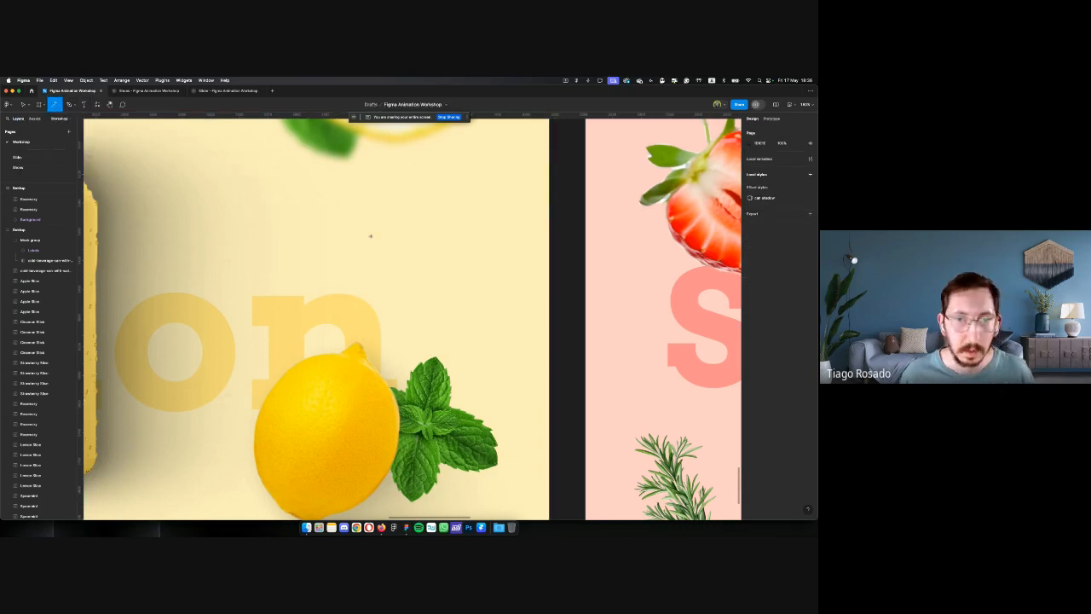
{"action": "left_click_drag", "start_coordinate": [404, 274], "coordinate": [439, 274]}
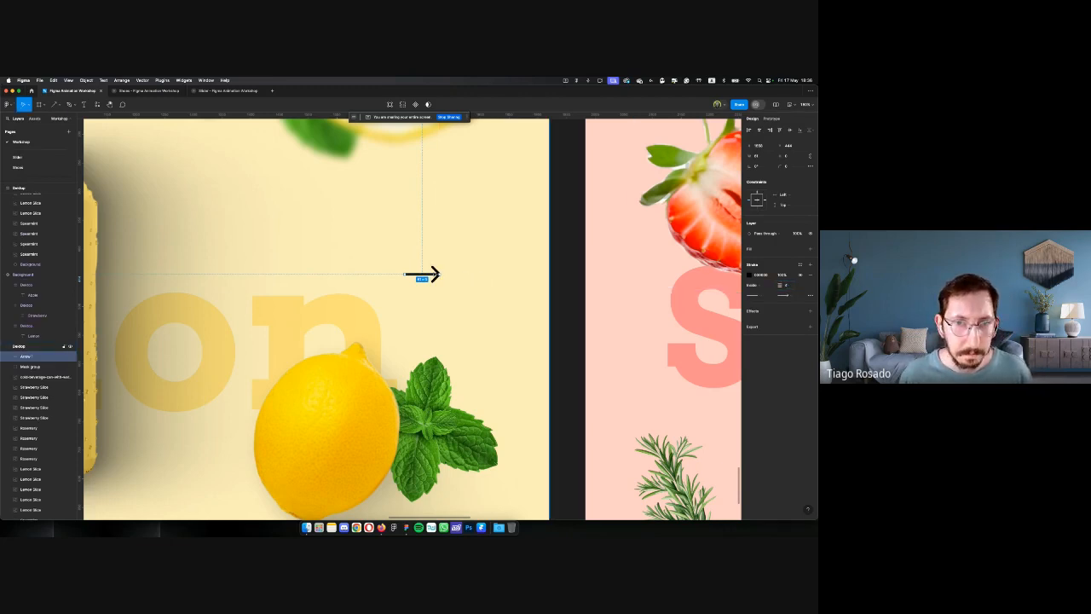
Try to turn the Lemon frame's arrow into a component, and undo it
{"action": "right_click", "coordinate": [434, 271]}
{"action": "key", "text": "Down"}
{"action": "key", "text": "Down"}
{"action": "key", "text": "Down"}
{"action": "key", "text": "Down"}
{"action": "key", "text": "Down"}
{"action": "key", "text": "Down"}
{"action": "key", "text": "Down"}
{"action": "key", "text": "Down"}
{"action": "key", "text": "Down"}
{"action": "key", "text": "Down"}
{"action": "key", "text": "Down"}
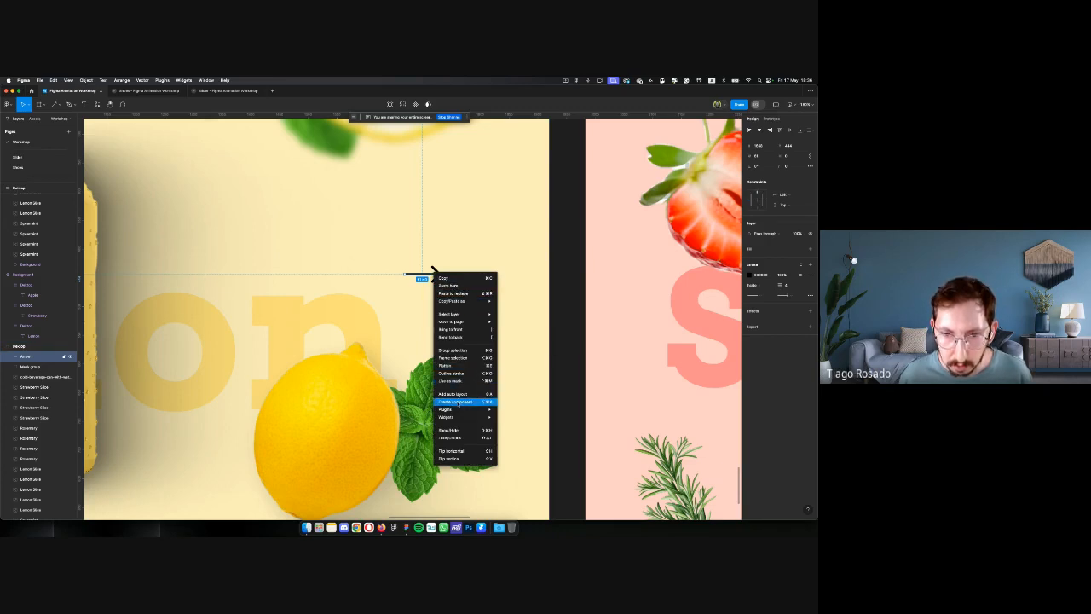
{"action": "left_click", "coordinate": [459, 401]}
{"action": "scroll", "coordinate": [468, 295], "scroll_direction": "down", "scroll_amount": 5}
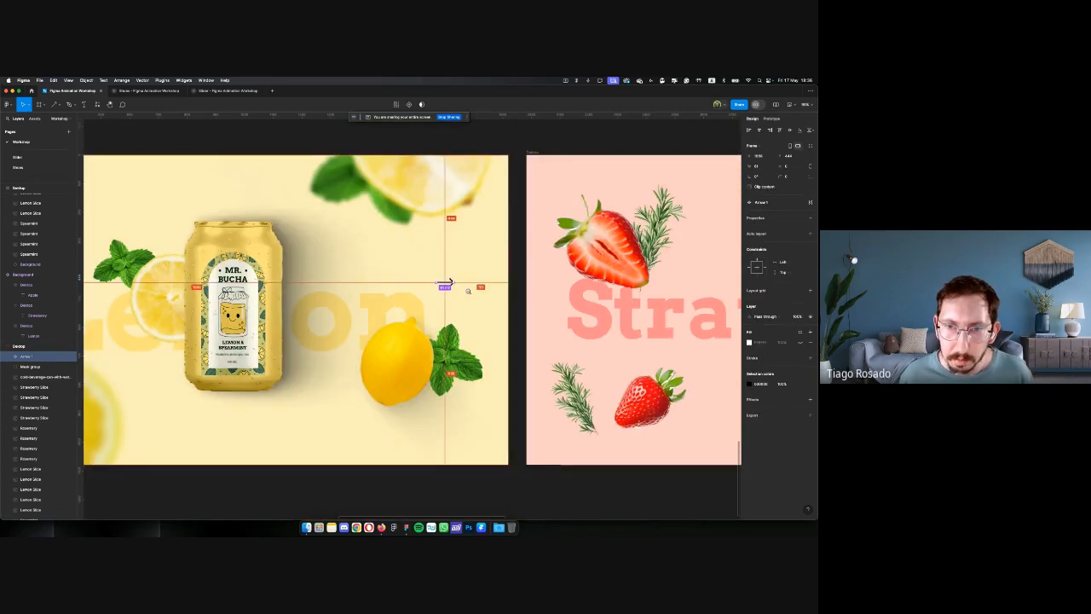
{"action": "key", "text": "super+z"}
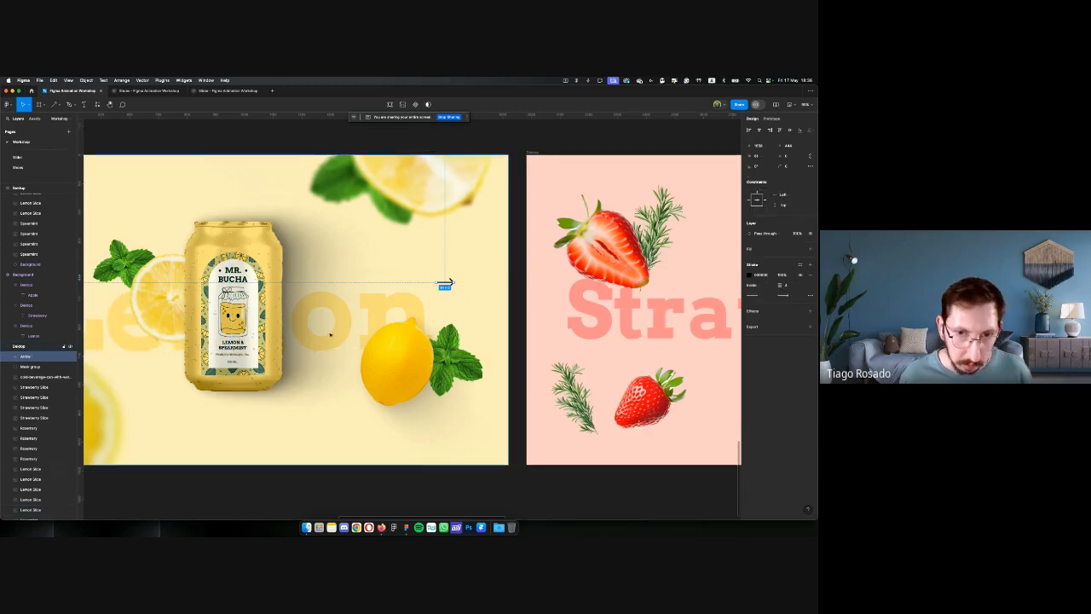
Wrap the Lemon frame's arrow in an auto layout frame with 20 horizontal and 20 vertical padding
{"action": "right_click", "coordinate": [449, 282]}
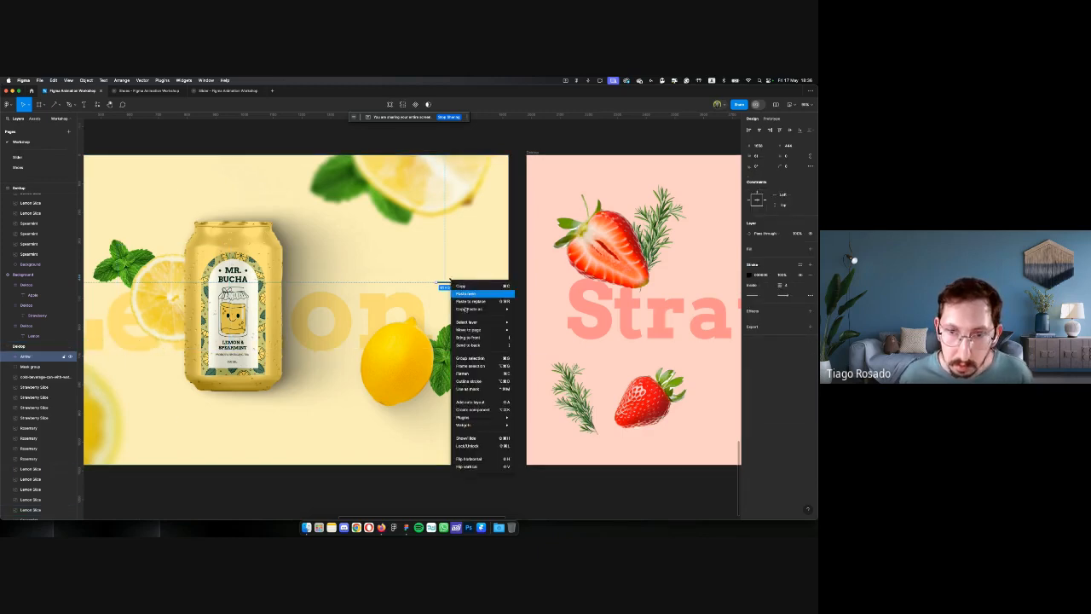
{"action": "left_click", "coordinate": [471, 365]}
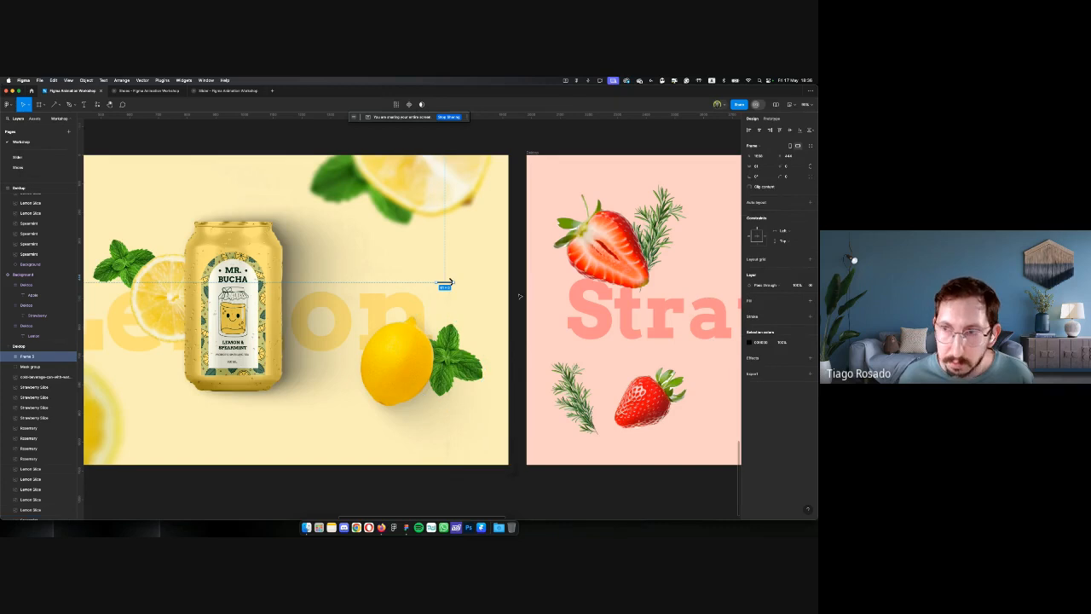
{"action": "left_click", "coordinate": [811, 202]}
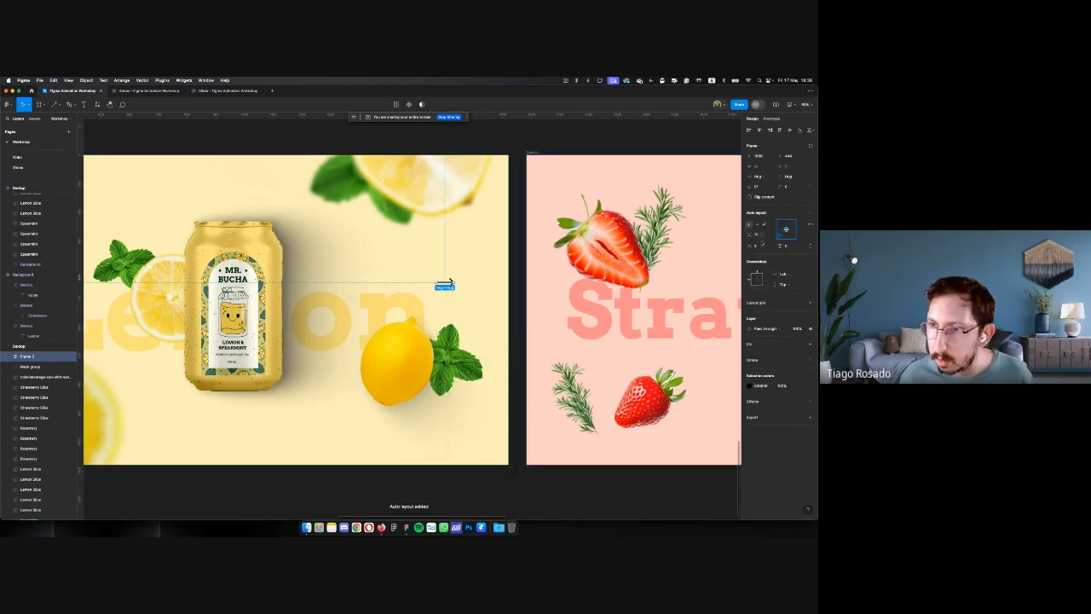
{"action": "left_click", "coordinate": [760, 246]}
{"action": "type", "text": "30"}
{"action": "key", "text": "Return"}
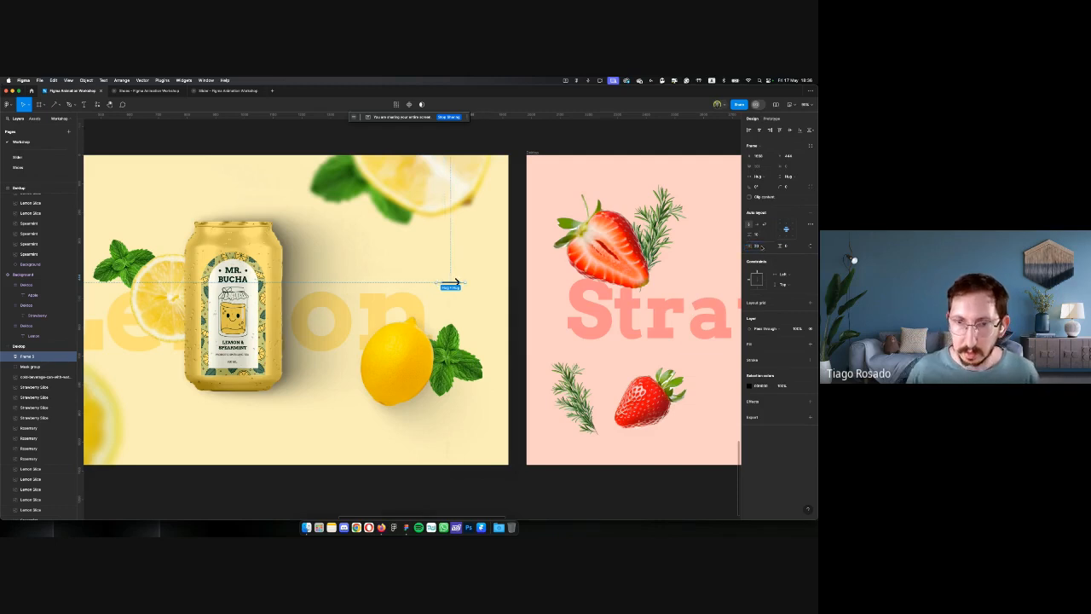
{"action": "left_click", "coordinate": [789, 247]}
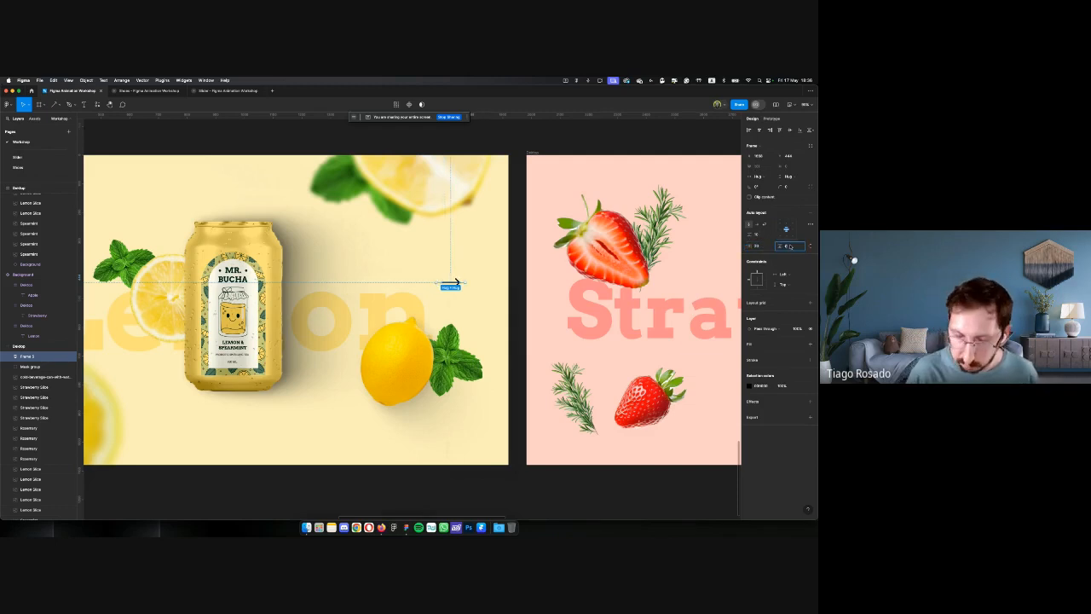
{"action": "key", "text": "Return"}
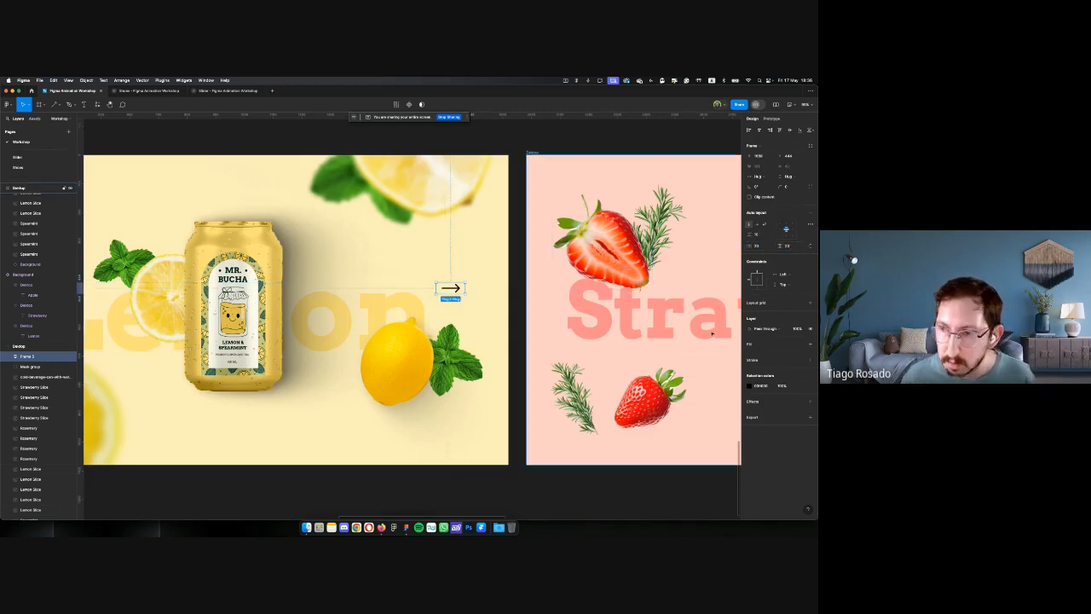
Give the arrow's auto layout frame a white fill and set its vertical padding to 40
{"action": "left_click", "coordinate": [810, 345]}
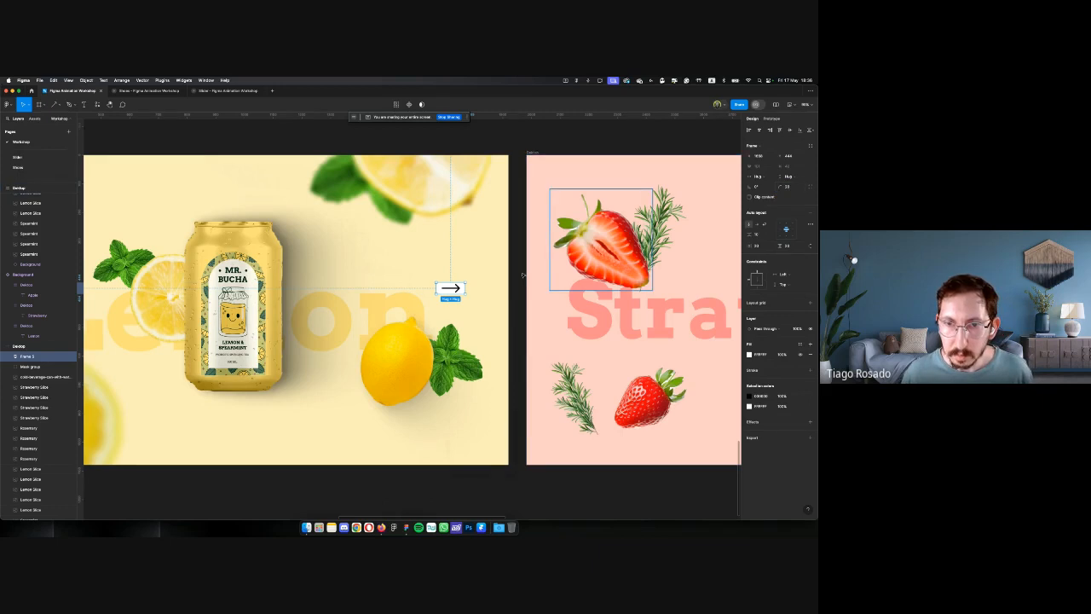
{"action": "scroll", "coordinate": [465, 291], "scroll_direction": "up", "scroll_amount": 3}
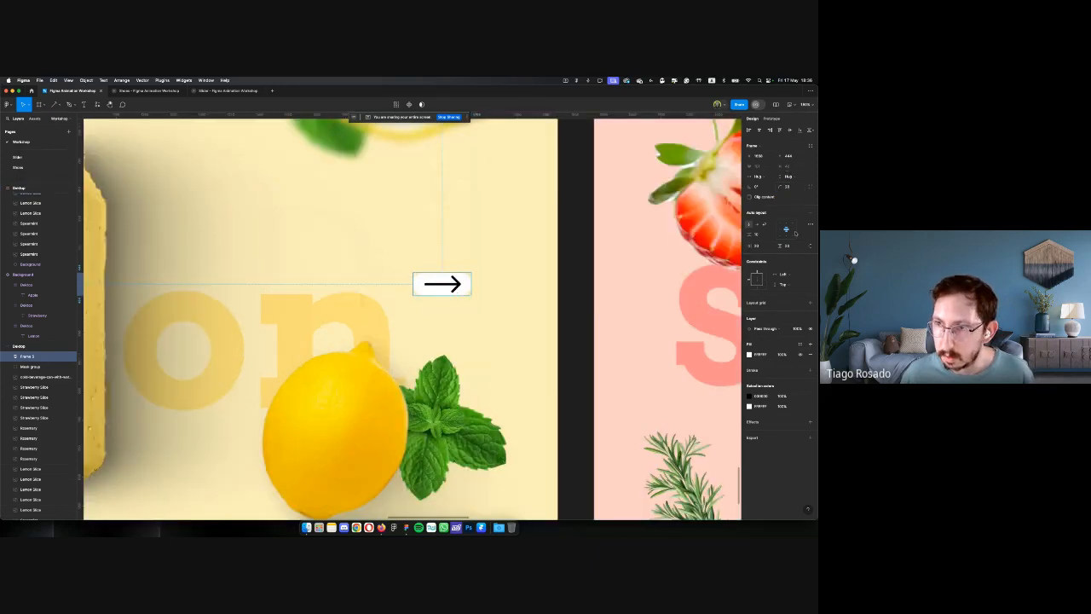
{"action": "left_click", "coordinate": [791, 247]}
{"action": "type", "text": "40"}
{"action": "key", "text": "Return"}
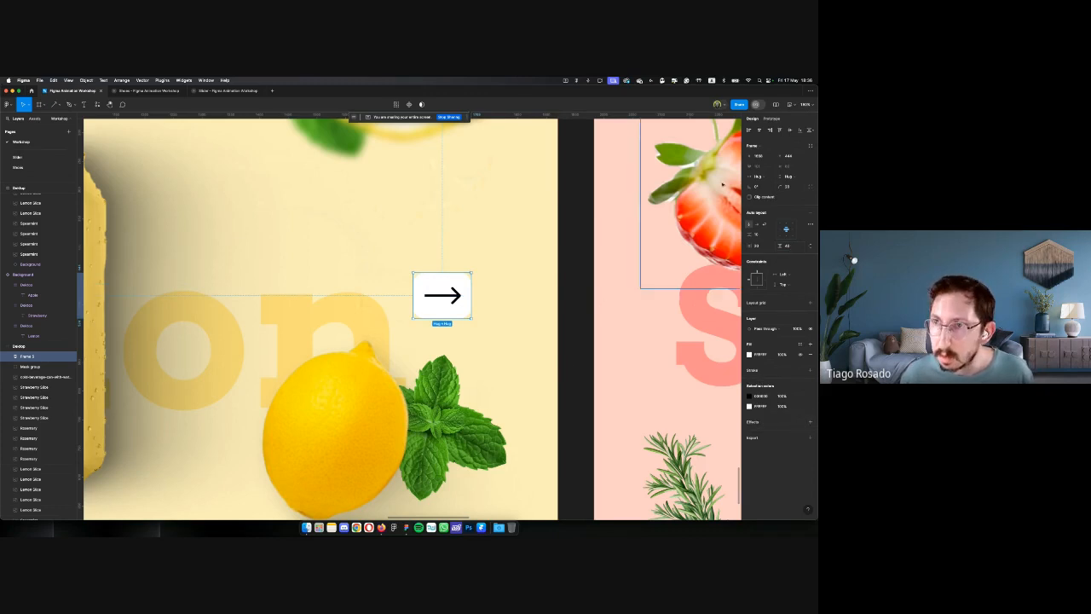
Round the white arrow button's corners with a corner radius of 100
{"action": "left_click", "coordinate": [788, 185]}
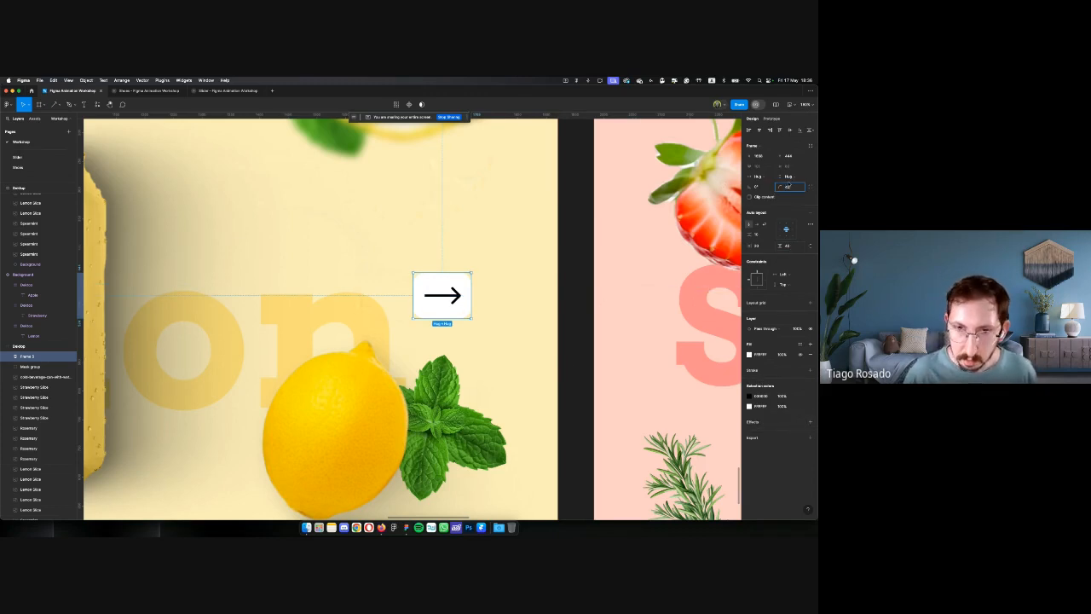
{"action": "type", "text": "40"}
{"action": "key", "text": "Return"}
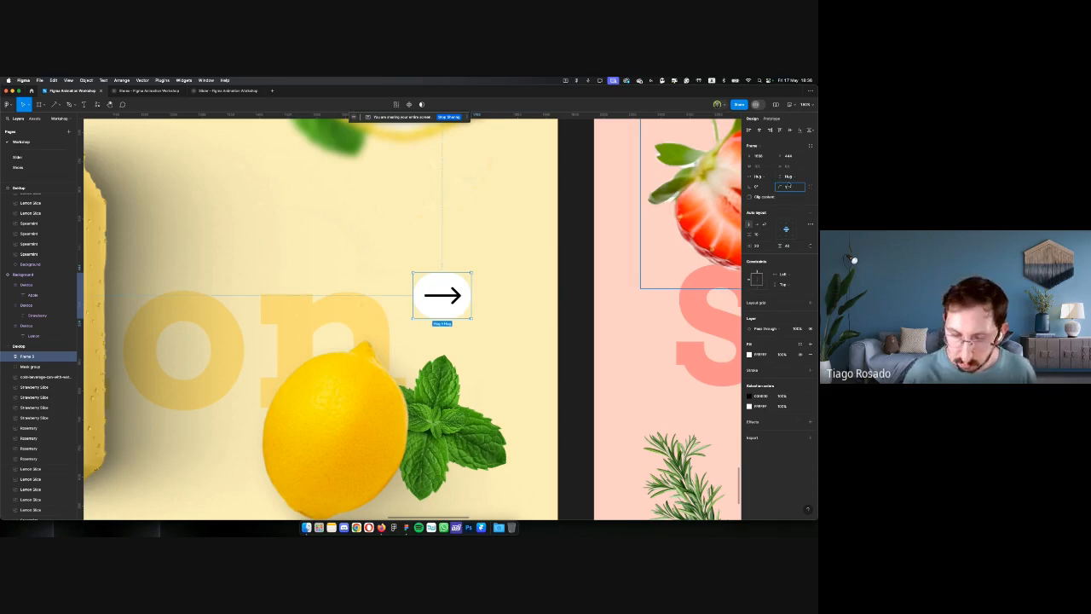
{"action": "key", "text": "Return"}
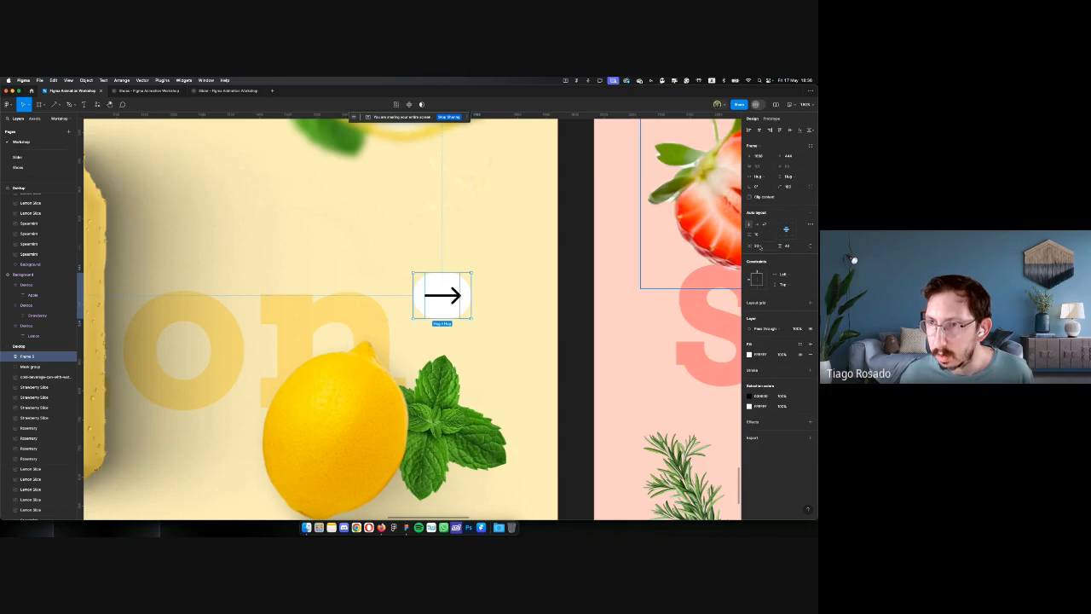
{"action": "left_click", "coordinate": [758, 247]}
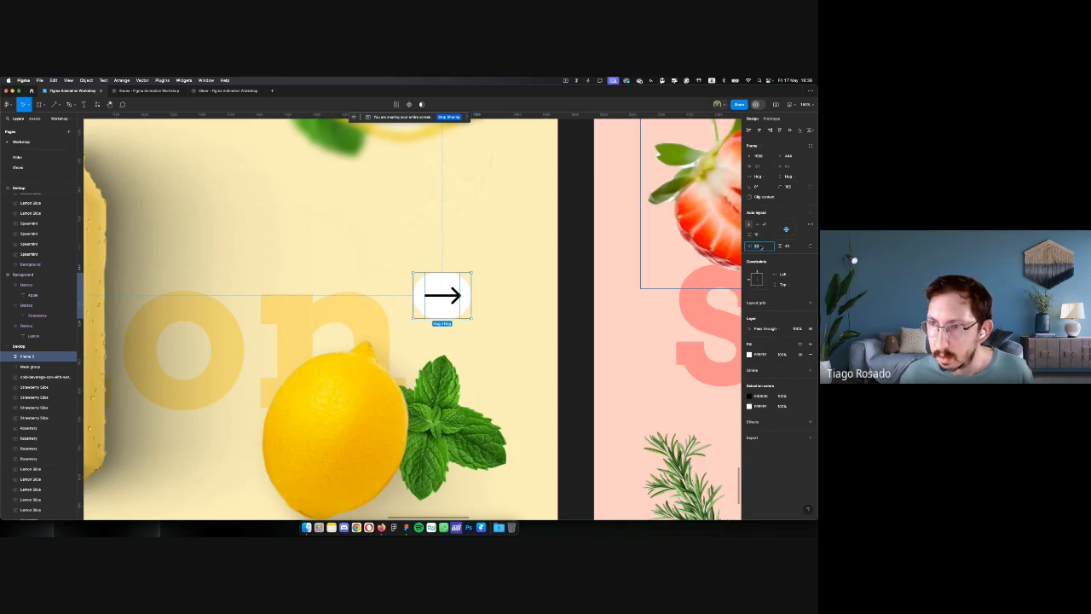
{"action": "left_click", "coordinate": [575, 276]}
{"action": "scroll", "coordinate": [575, 276], "scroll_direction": "down", "scroll_amount": 5}
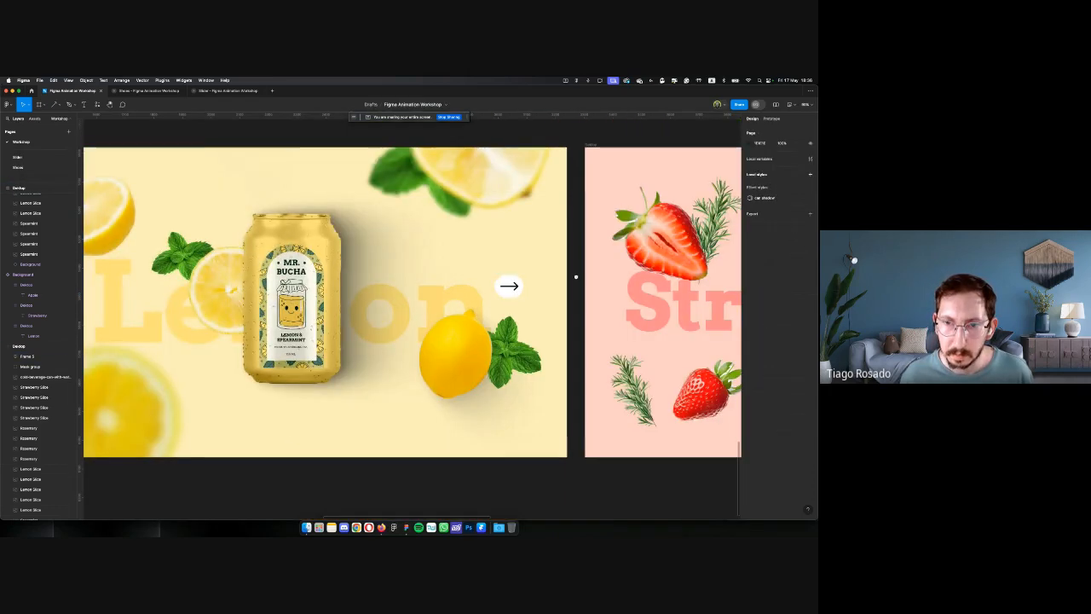
Move the arrow button near the Lemon frame's right edge, centred vertically, and copy it to the same spot in the Strawberry frame
{"action": "left_click_drag", "start_coordinate": [504, 286], "coordinate": [529, 286]}
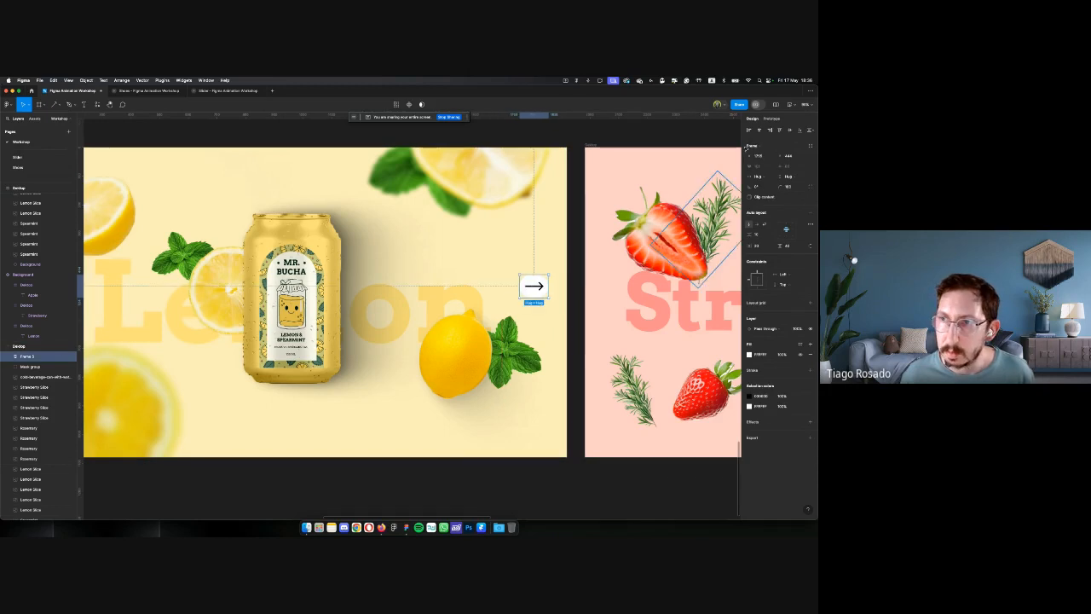
{"action": "scroll", "coordinate": [586, 255], "scroll_direction": "down", "scroll_amount": 3}
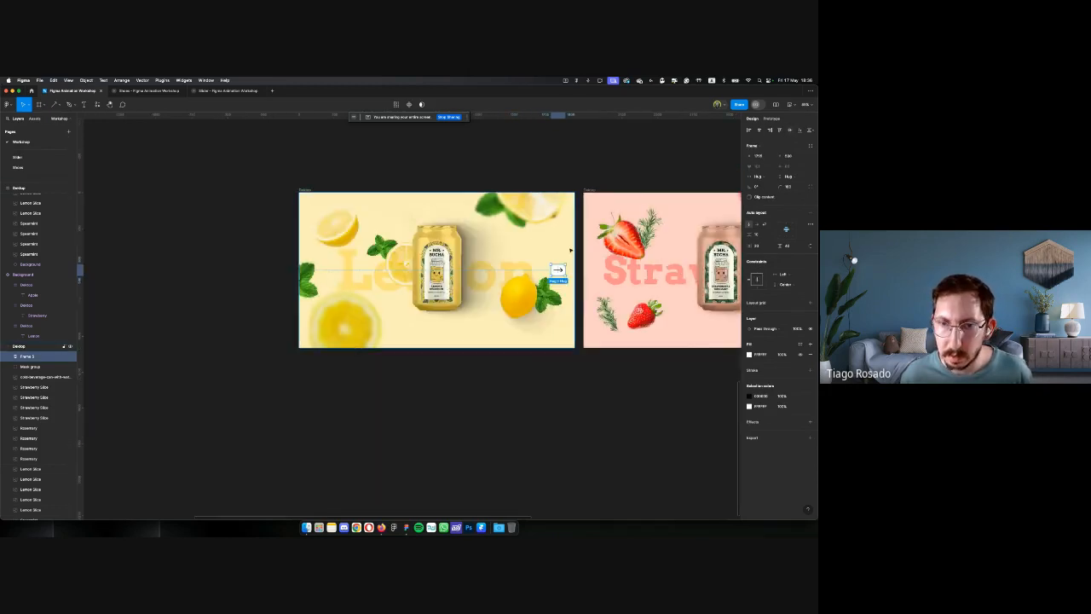
{"action": "scroll", "coordinate": [555, 253], "scroll_direction": "right", "scroll_amount": 5}
{"action": "scroll", "coordinate": [555, 253], "scroll_direction": "right", "scroll_amount": 2}
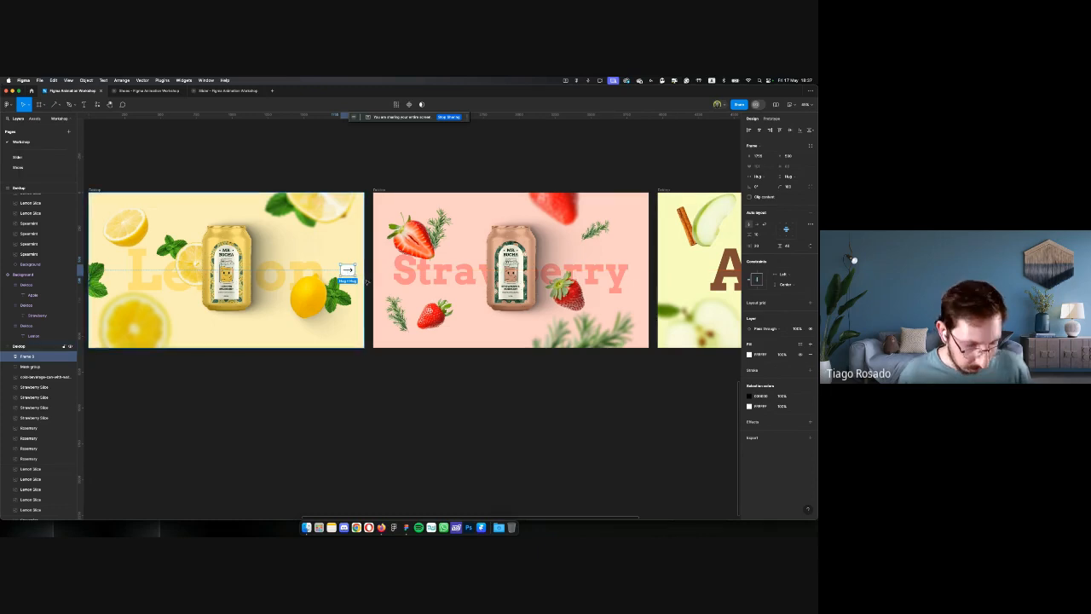
{"action": "left_click", "coordinate": [384, 190]}
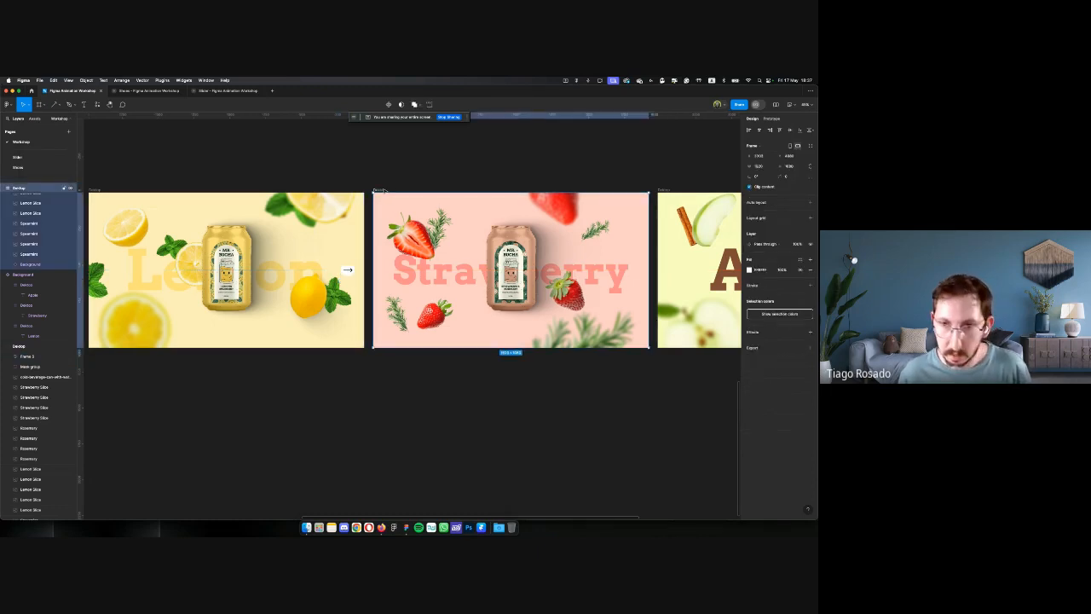
{"action": "key", "text": "super+v"}
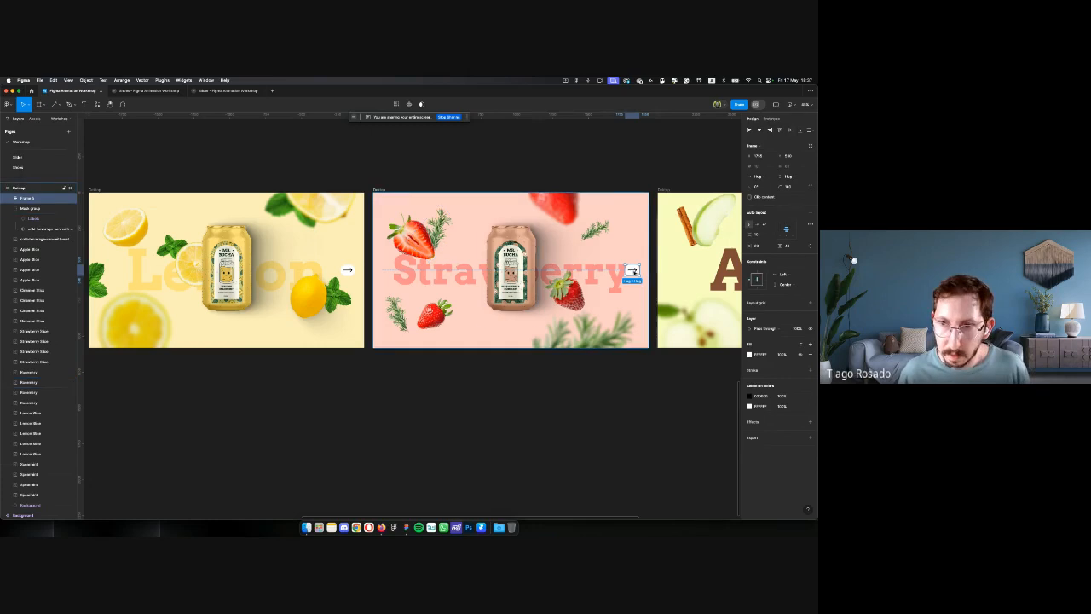
Duplicate the Strawberry arrow button near that frame's left edge, flip it to point left, and copy the flipped button into the Apple frame
{"action": "left_click_drag", "start_coordinate": [634, 271], "coordinate": [388, 272]}
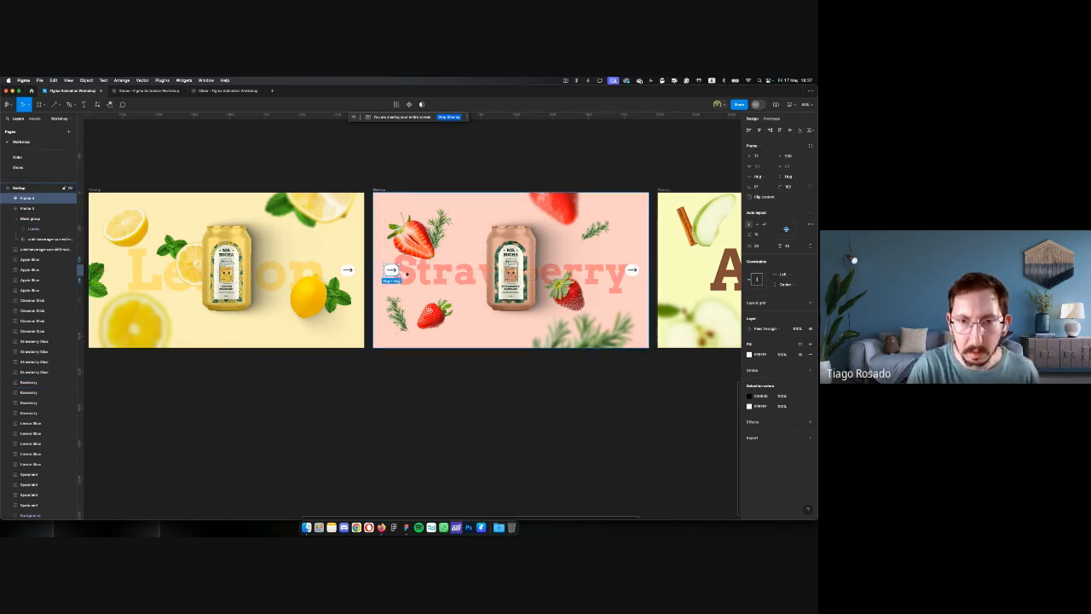
{"action": "key", "text": "shift+h"}
{"action": "scroll", "coordinate": [401, 271], "scroll_direction": "right", "scroll_amount": 6}
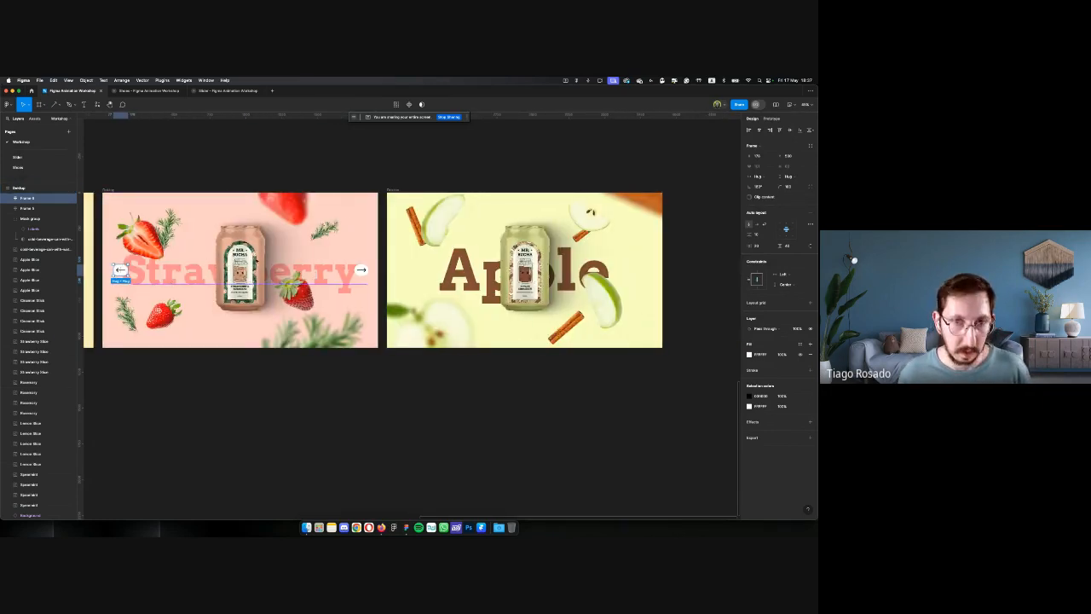
{"action": "left_click", "coordinate": [389, 190]}
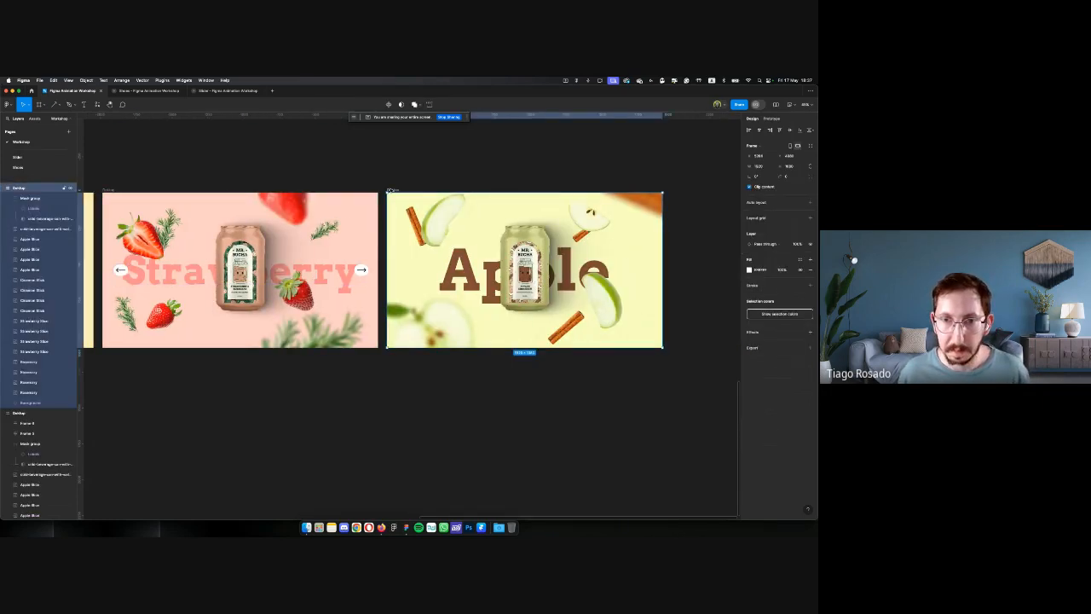
{"action": "key", "text": "super+v"}
{"action": "left_click", "coordinate": [450, 180]}
{"action": "scroll", "coordinate": [450, 181], "scroll_direction": "left", "scroll_amount": 5}
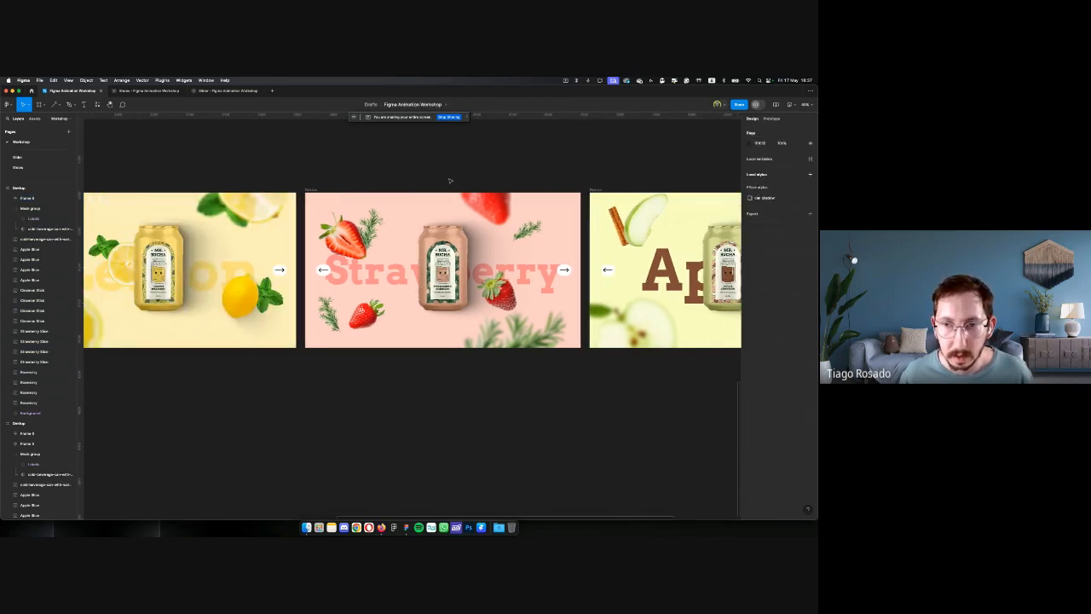
{"action": "scroll", "coordinate": [450, 181], "scroll_direction": "left", "scroll_amount": 3}
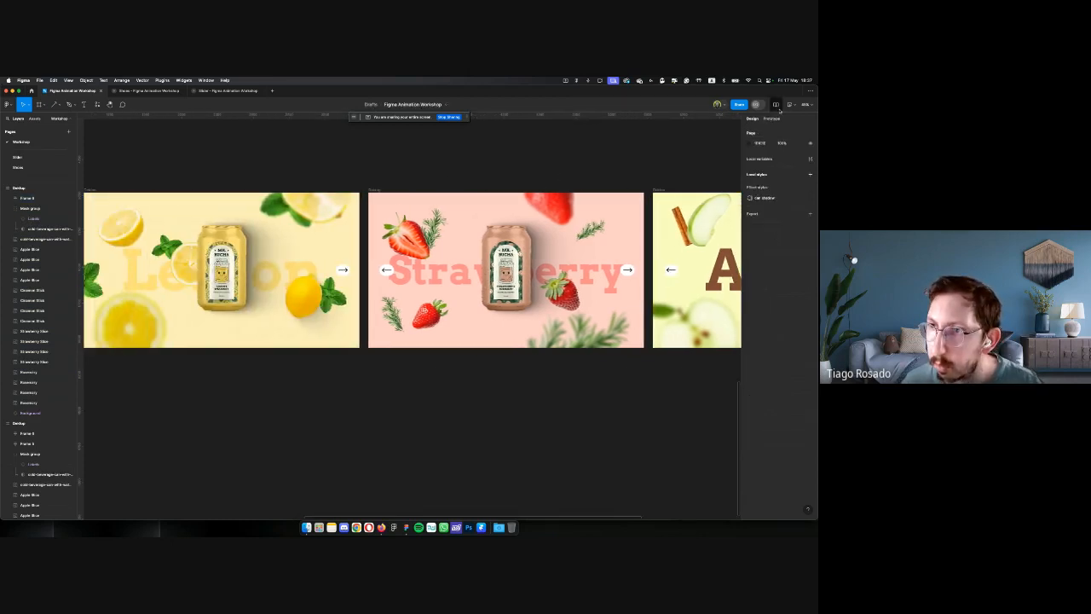
Link the Lemon frame's right-pointing arrow button to the Strawberry frame with an on-click Smart animate navigation
{"action": "left_click", "coordinate": [764, 119]}
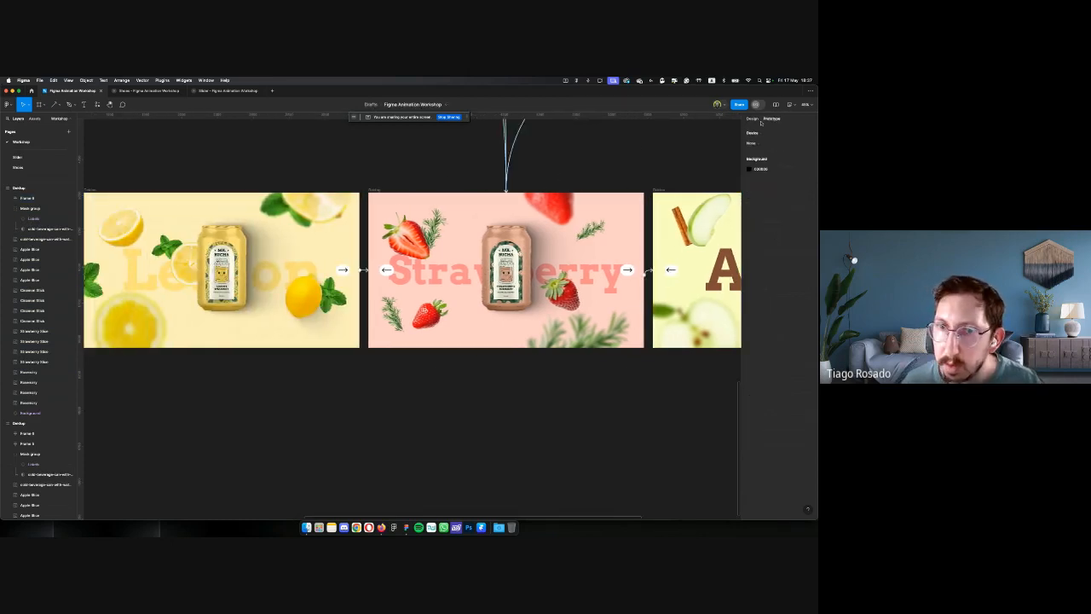
{"action": "key", "text": "z"}
{"action": "left_click", "coordinate": [339, 276]}
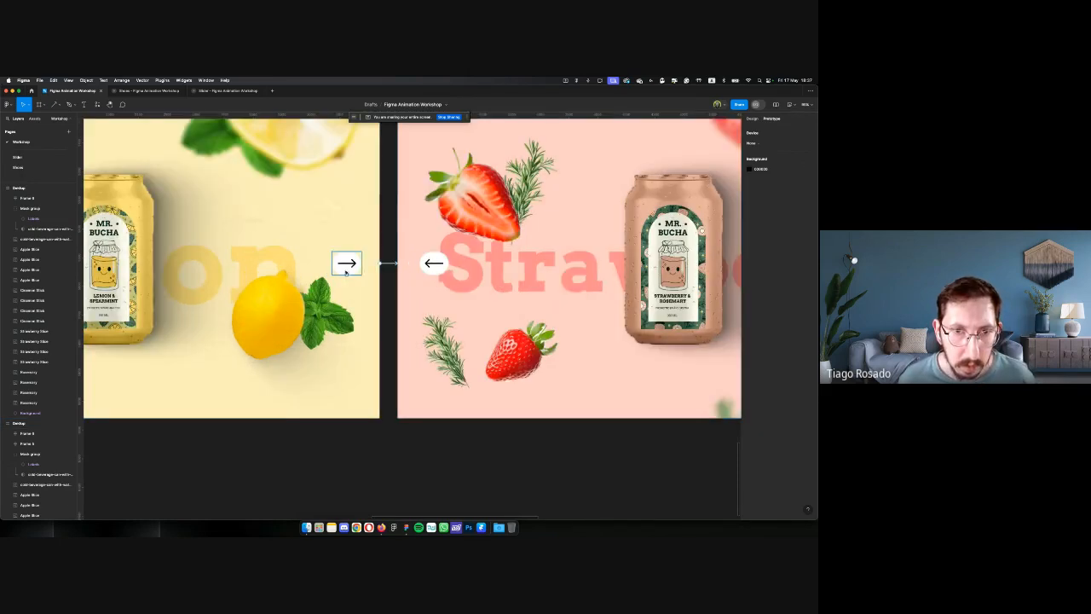
{"action": "left_click", "coordinate": [344, 268]}
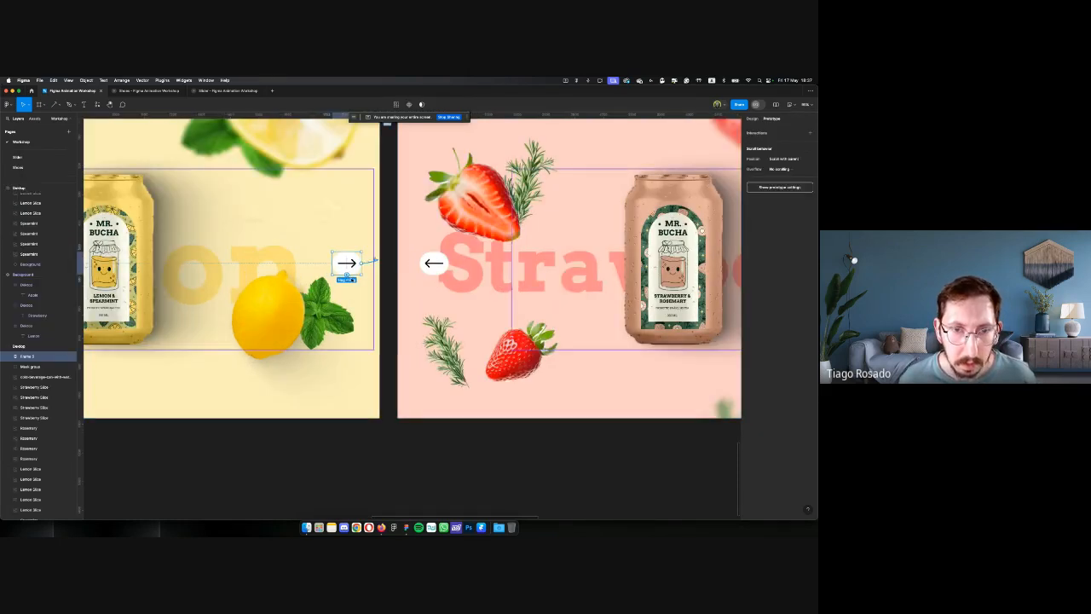
{"action": "left_click_drag", "start_coordinate": [361, 263], "coordinate": [446, 288]}
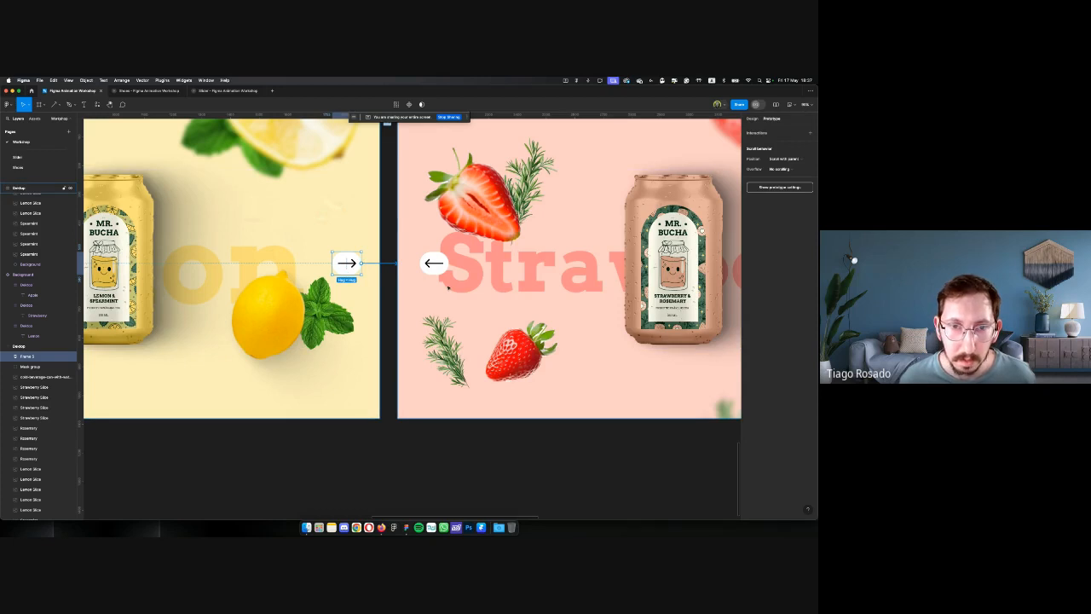
{"action": "left_click_drag", "start_coordinate": [447, 288], "coordinate": [445, 290]}
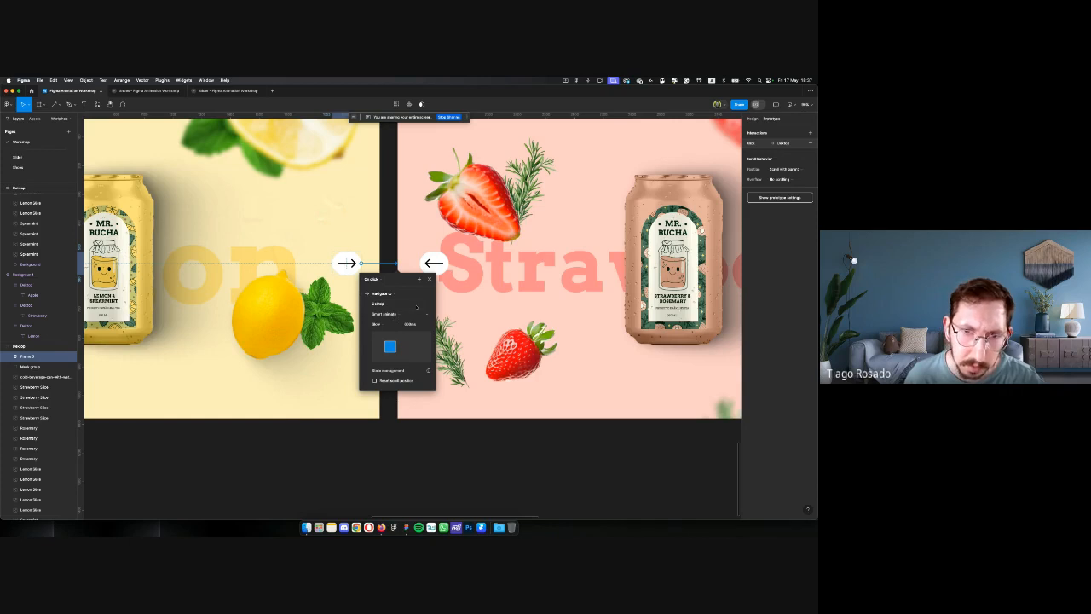
{"action": "left_click", "coordinate": [428, 280]}
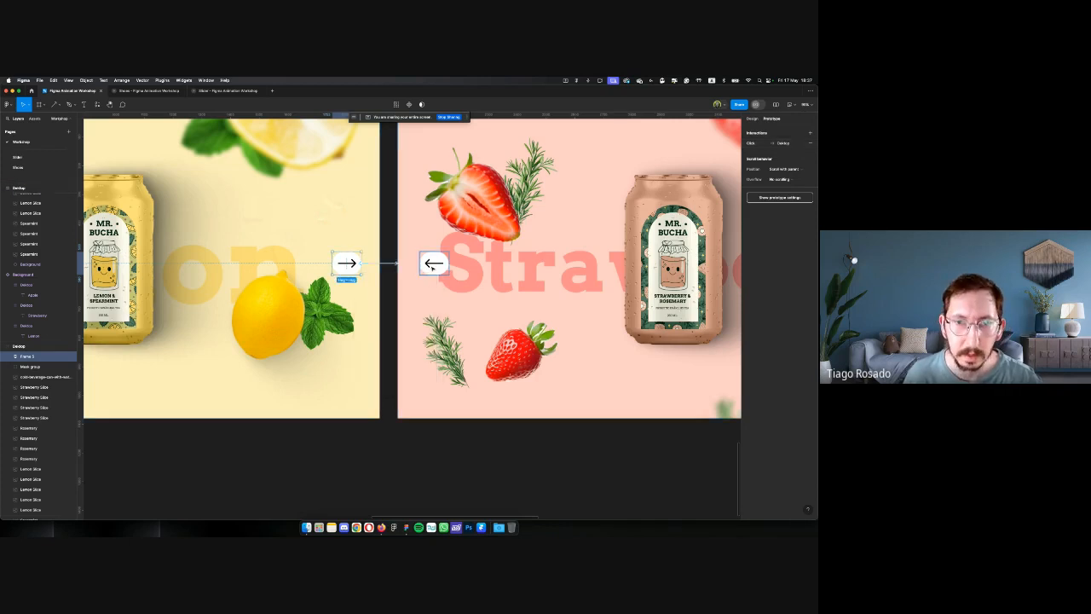
Link the Strawberry frame's left-pointing arrow button back to the Lemon frame with an on-click Smart animate navigation
{"action": "left_click", "coordinate": [433, 265]}
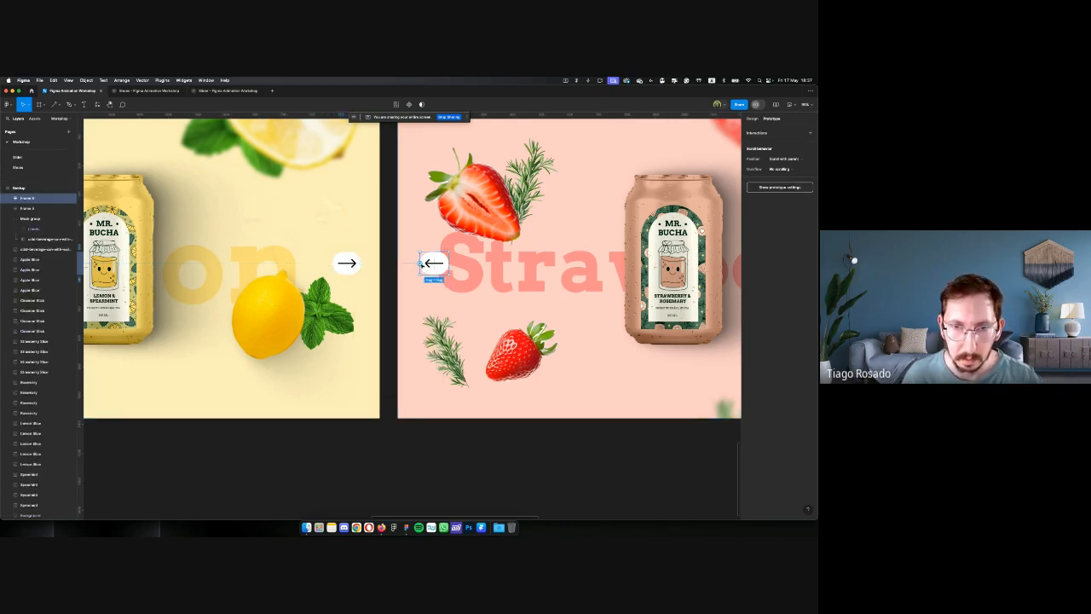
{"action": "left_click_drag", "start_coordinate": [425, 263], "coordinate": [350, 300]}
{"action": "scroll", "coordinate": [380, 282], "scroll_direction": "right", "scroll_amount": 2}
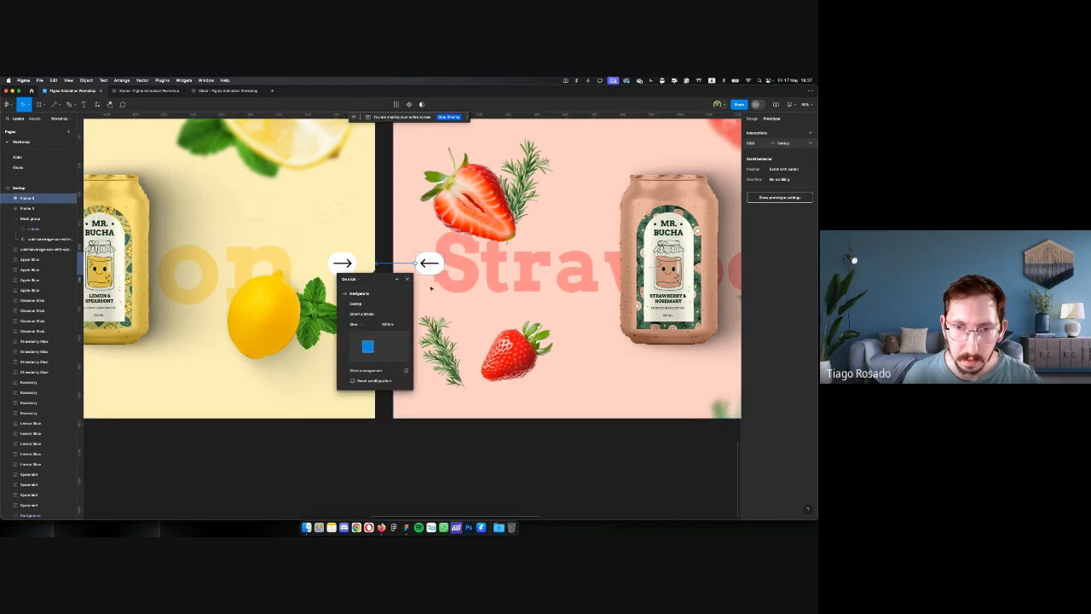
{"action": "left_click", "coordinate": [379, 279]}
Link the Strawberry frame's right-pointing arrow button to the Apple frame as a prototype navigation
{"action": "scroll", "coordinate": [379, 282], "scroll_direction": "right", "scroll_amount": 10}
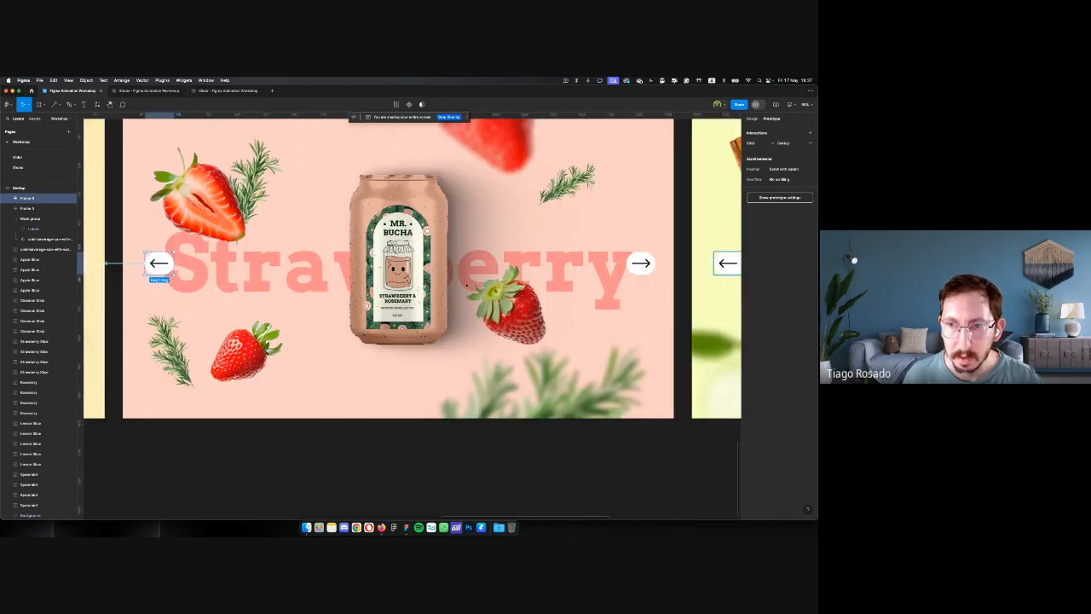
{"action": "left_click", "coordinate": [502, 262]}
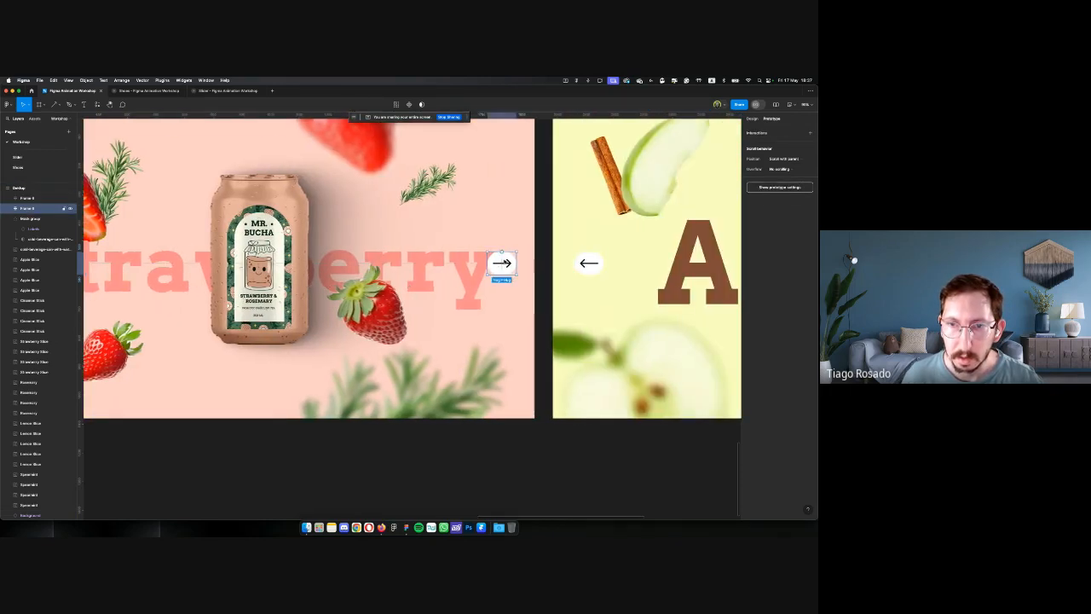
{"action": "left_click_drag", "start_coordinate": [515, 263], "coordinate": [588, 264]}
{"action": "left_click", "coordinate": [585, 279]}
Link the Apple frame's left-pointing arrow button back to the Strawberry frame with an on-click Smart animate navigation
{"action": "left_click", "coordinate": [588, 263]}
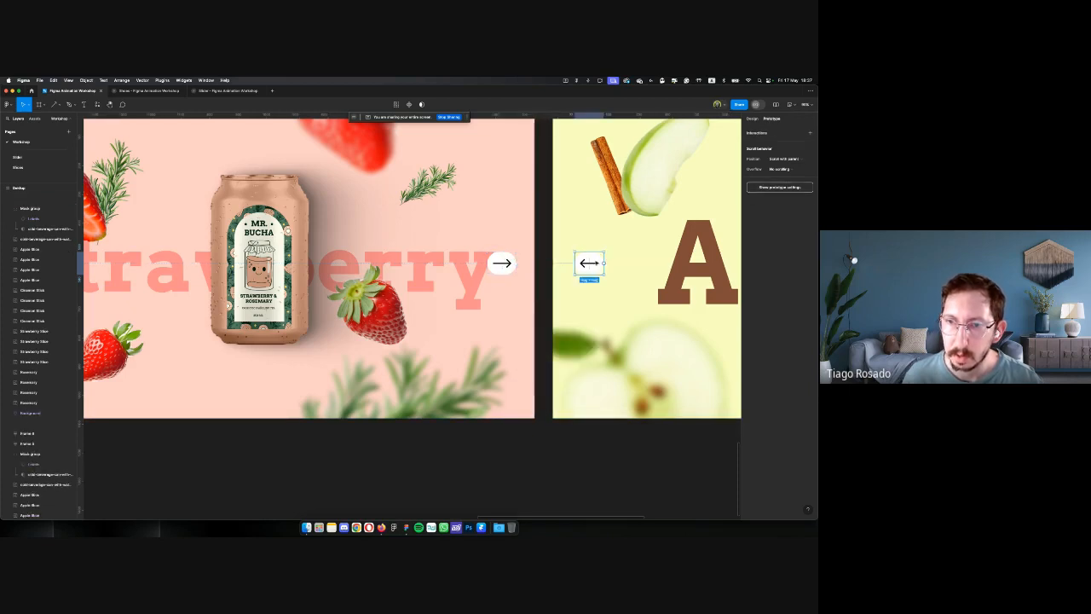
{"action": "left_click_drag", "start_coordinate": [548, 281], "coordinate": [509, 288]}
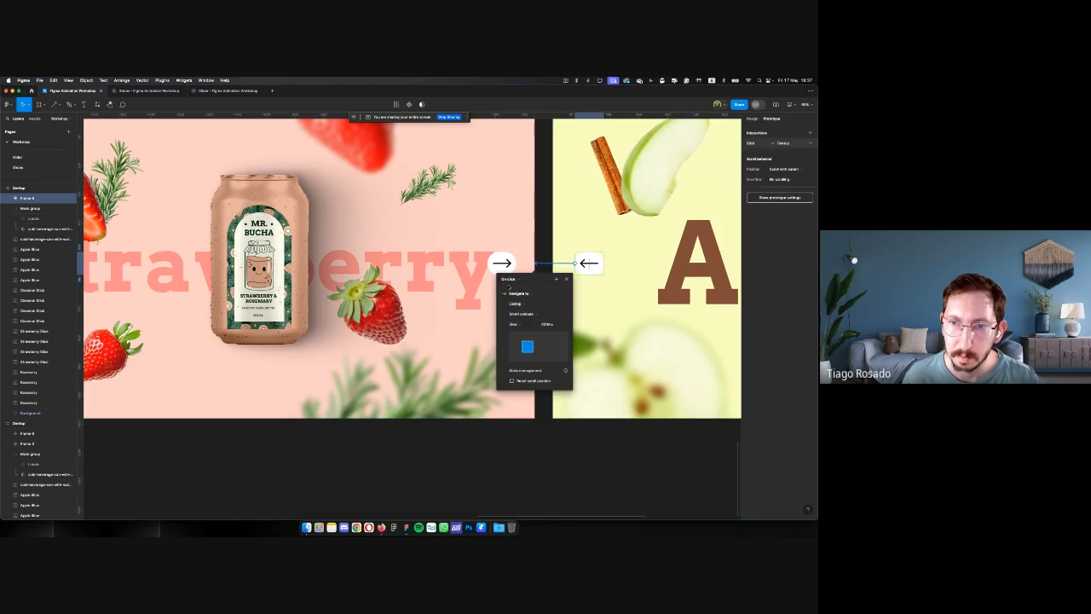
{"action": "left_click", "coordinate": [567, 278]}
{"action": "left_click", "coordinate": [479, 460]}
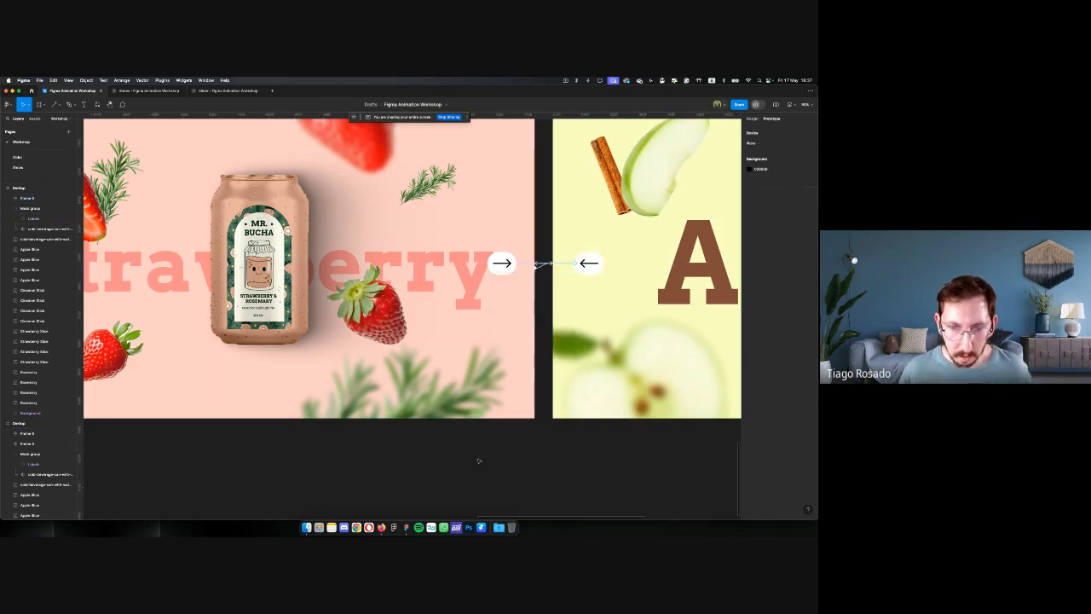
Open an inline prototype preview starting from the Lemon frame and enlarge it to cover most of the canvas
{"action": "left_click", "coordinate": [519, 365], "text": "alt"}
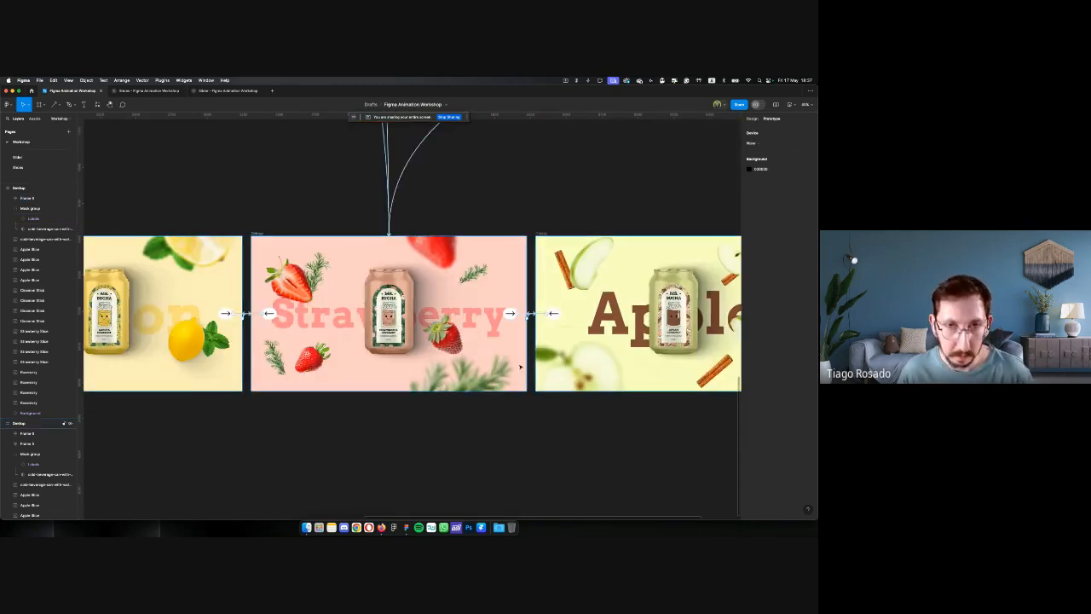
{"action": "scroll", "coordinate": [523, 189], "scroll_direction": "left", "scroll_amount": 3}
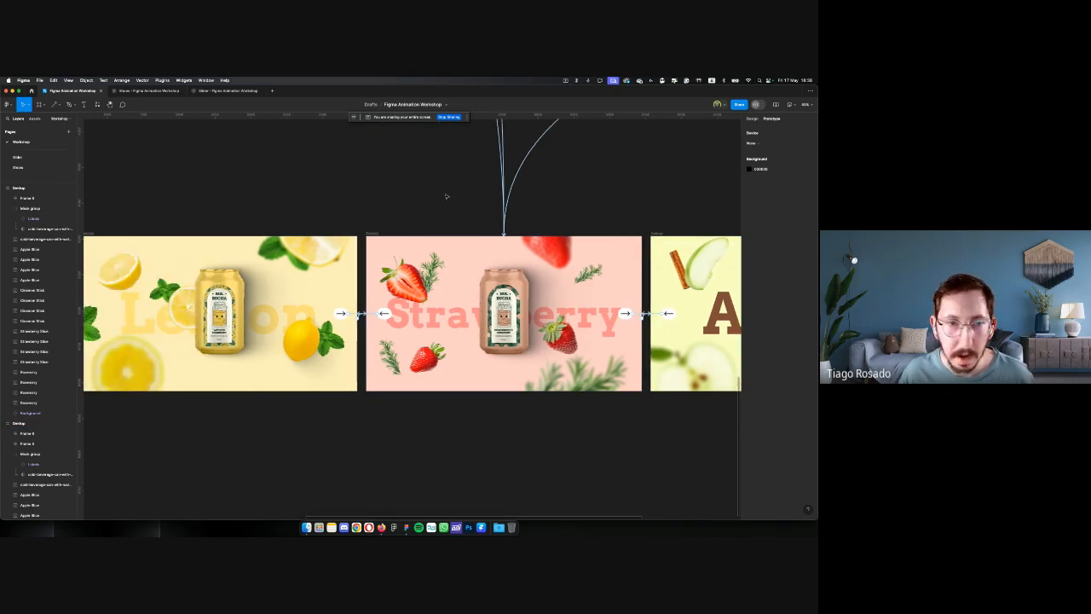
{"action": "scroll", "coordinate": [260, 204], "scroll_direction": "left", "scroll_amount": 3}
{"action": "left_click", "coordinate": [184, 232]}
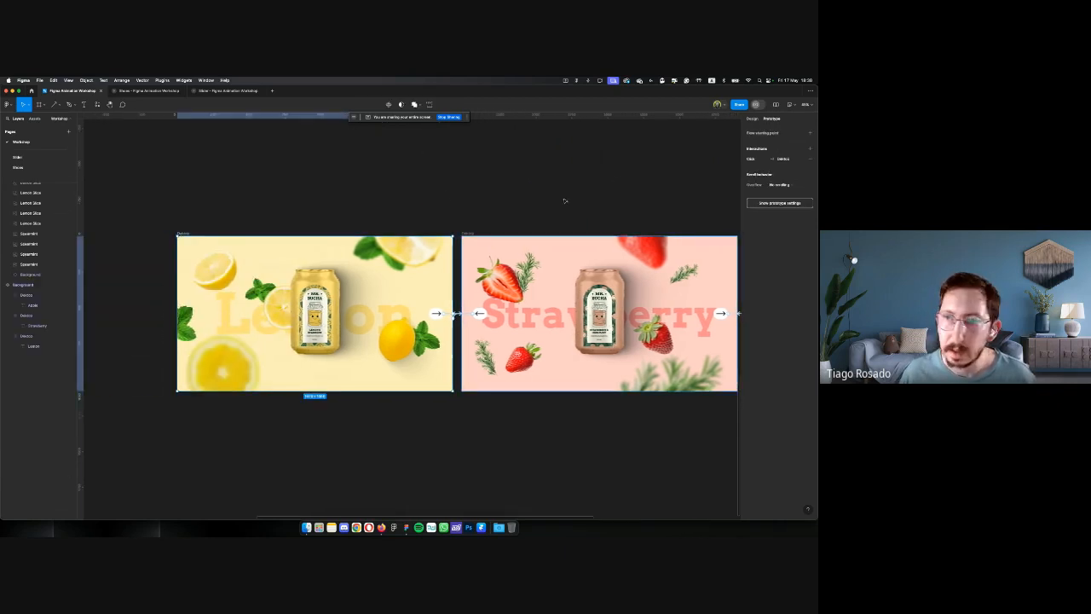
{"action": "left_click", "coordinate": [776, 104]}
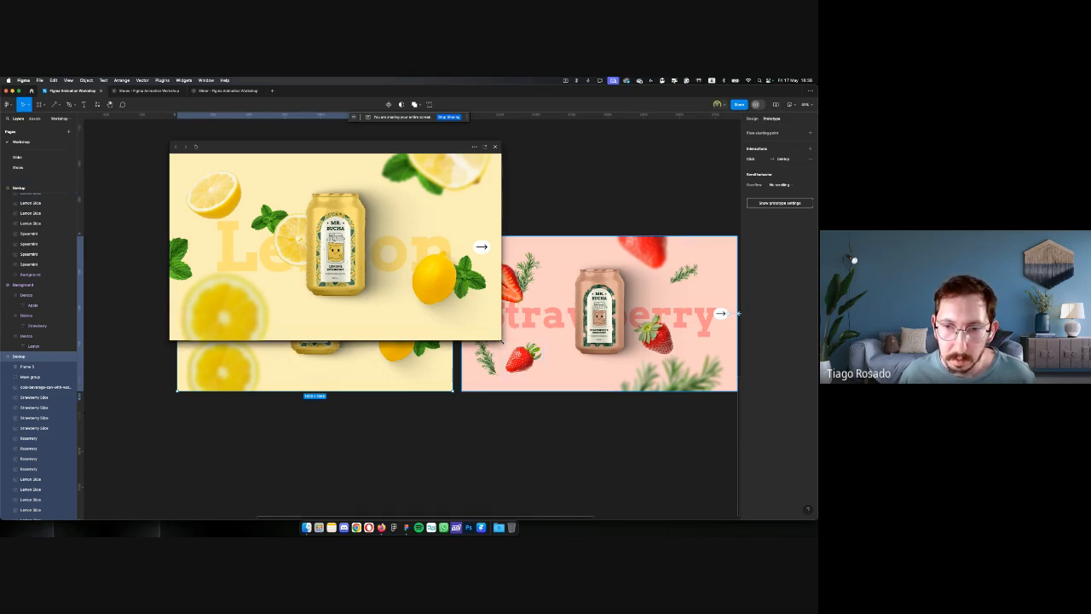
{"action": "left_click_drag", "start_coordinate": [503, 341], "coordinate": [747, 501]}
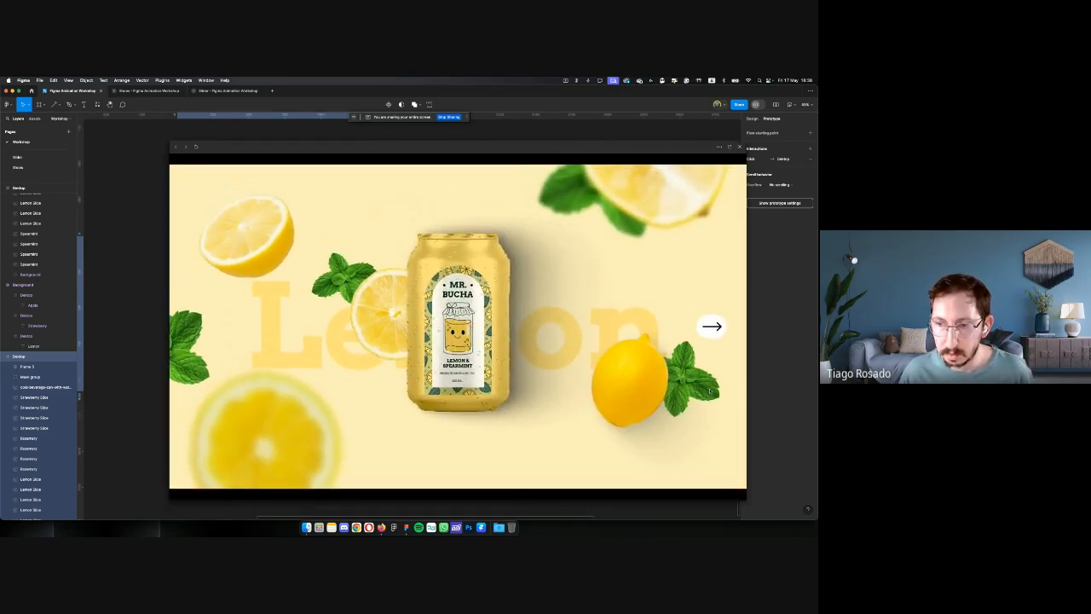
{"action": "left_click_drag", "start_coordinate": [501, 149], "coordinate": [458, 133]}
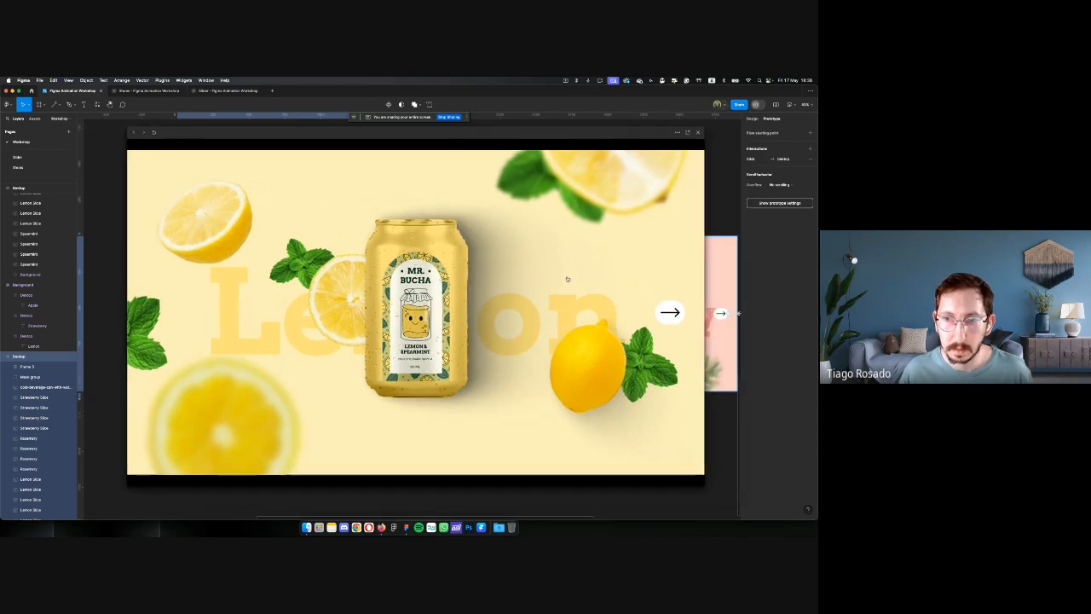
Test the arrow buttons in the preview by navigating from Lemon through Strawberry to Apple and back to Lemon
{"action": "left_click", "coordinate": [670, 313]}
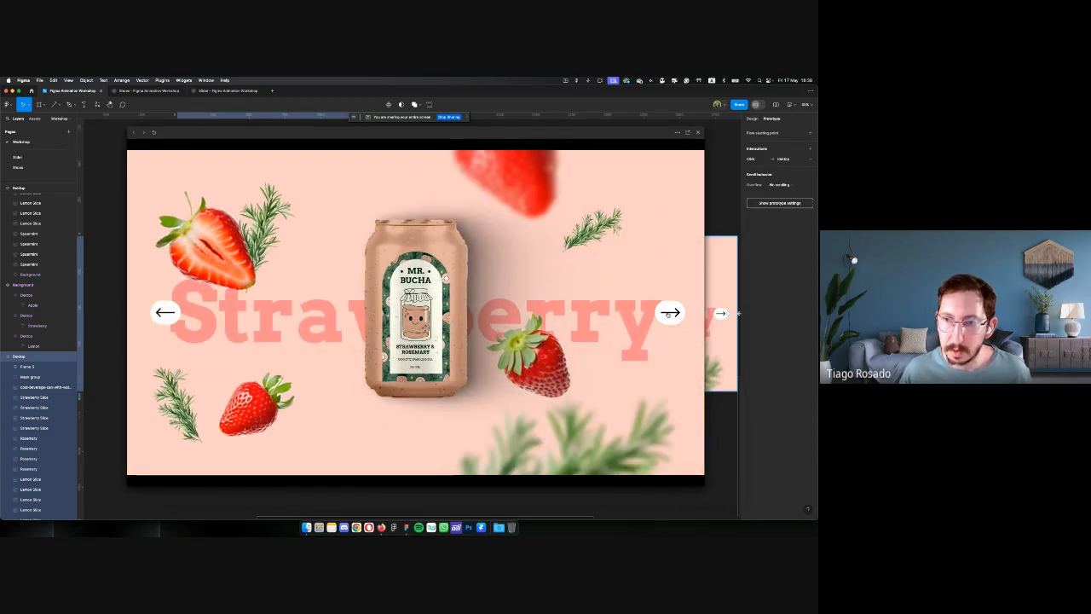
{"action": "left_click", "coordinate": [670, 312]}
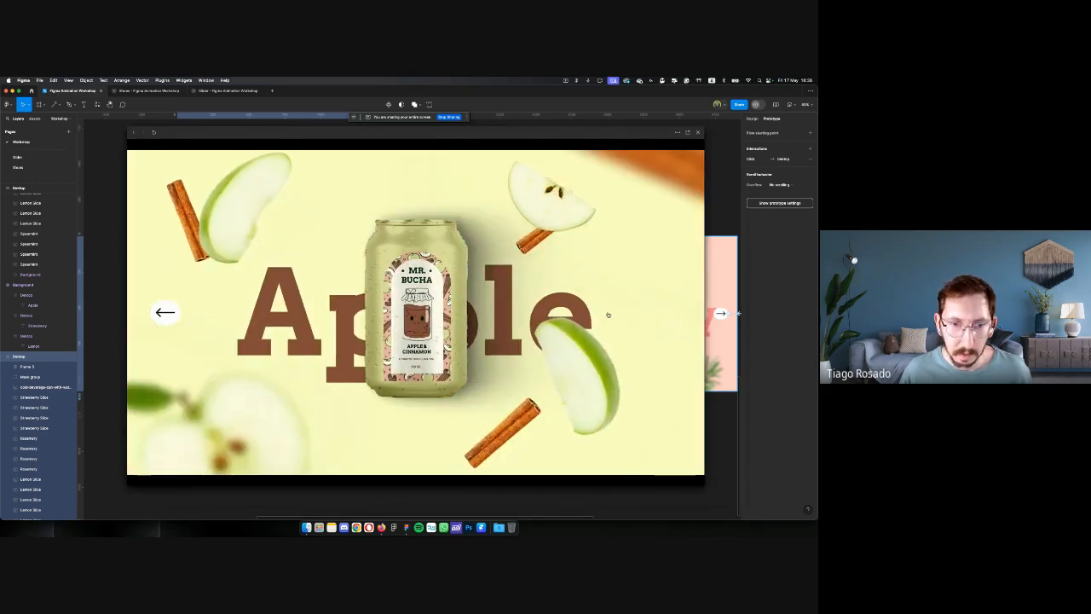
{"action": "left_click", "coordinate": [670, 313]}
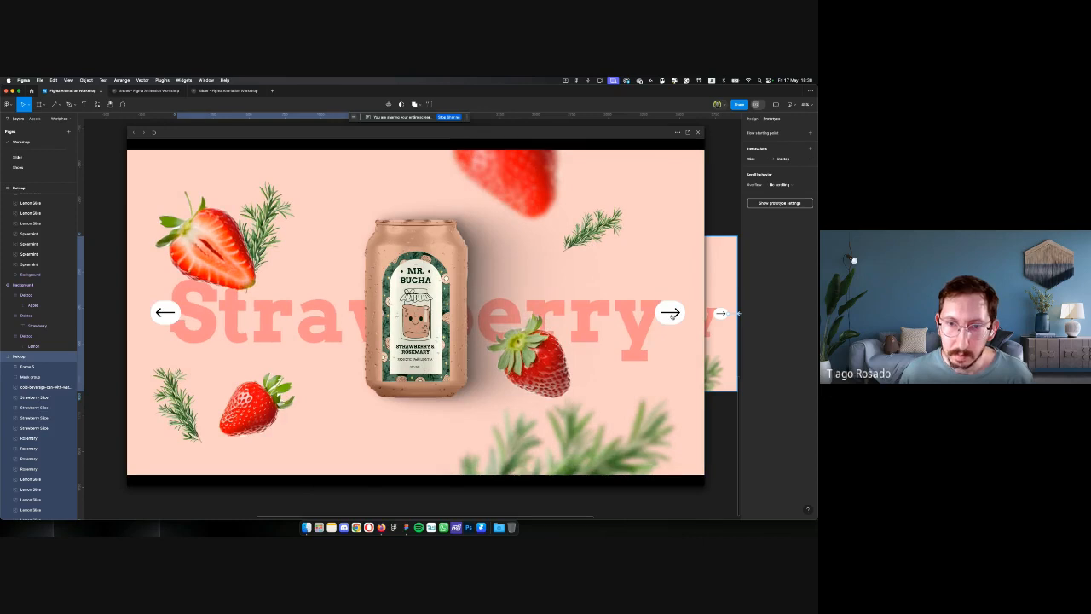
{"action": "left_click", "coordinate": [672, 314]}
{"action": "left_click", "coordinate": [165, 313]}
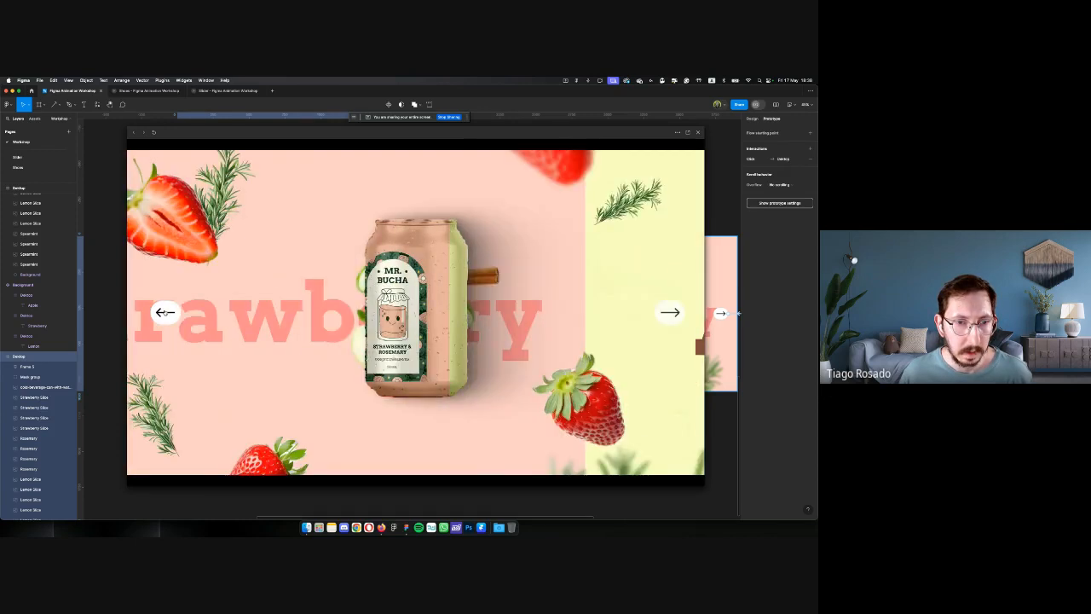
{"action": "left_click", "coordinate": [165, 312]}
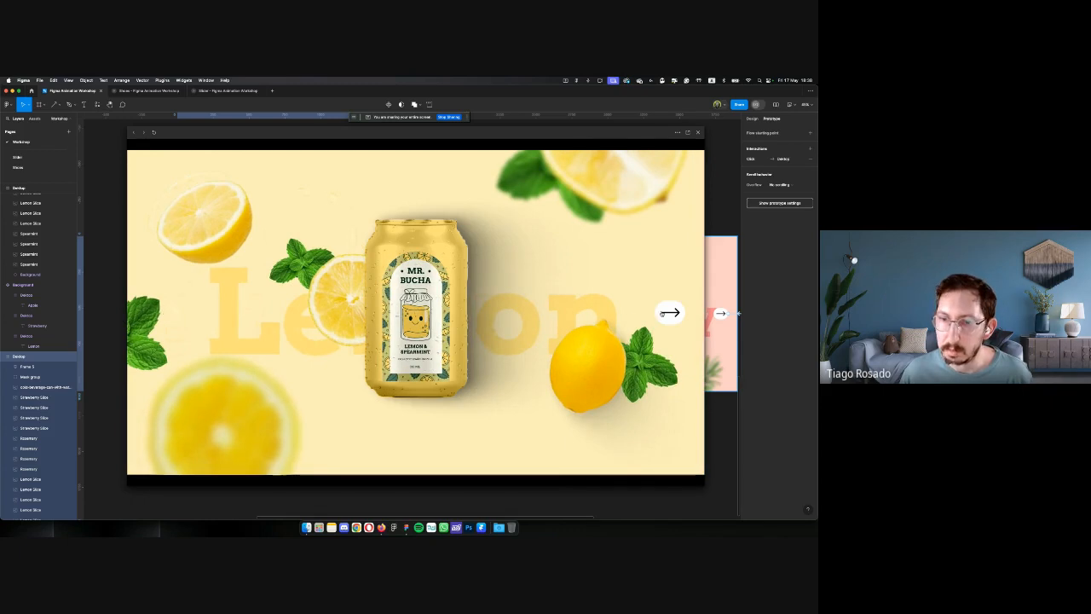
Replay the round trip from Lemon to Apple and back twice, examining the can, ingredient and background transitions
{"action": "left_click", "coordinate": [670, 313]}
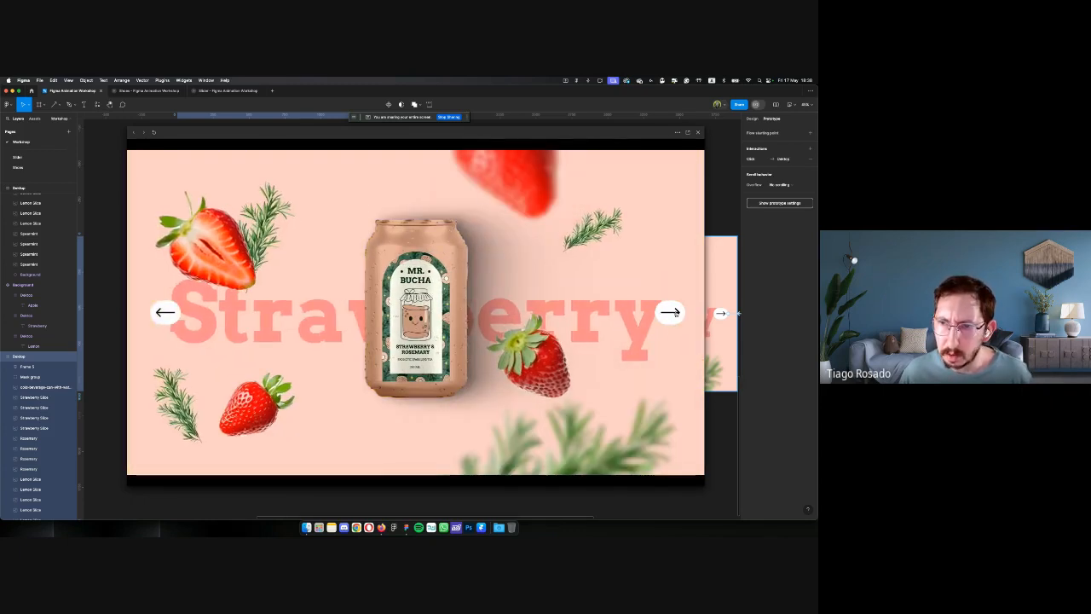
{"action": "left_click", "coordinate": [670, 312]}
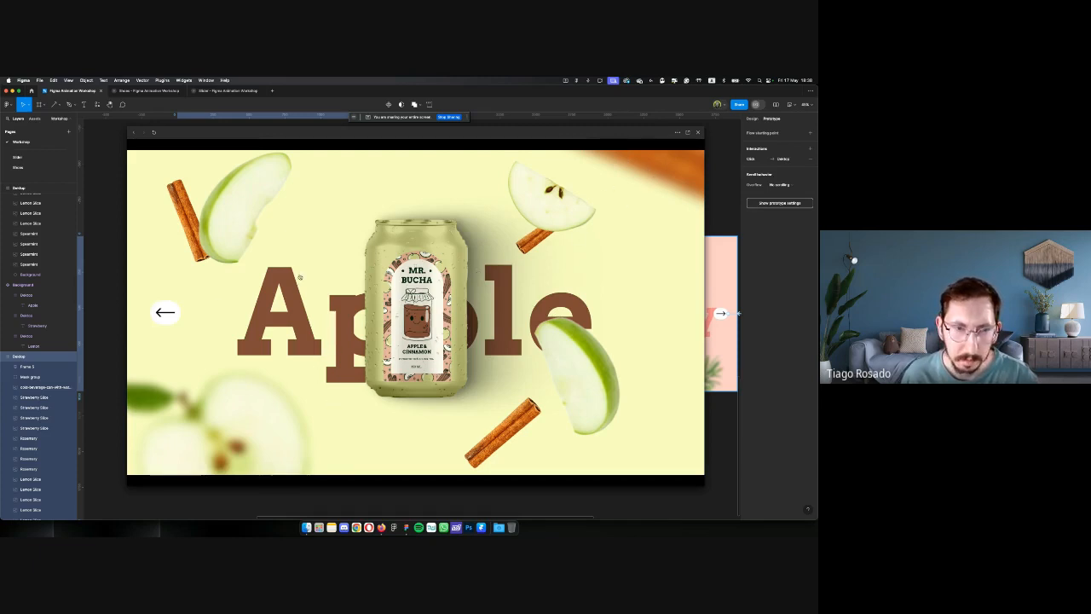
{"action": "left_click", "coordinate": [162, 313]}
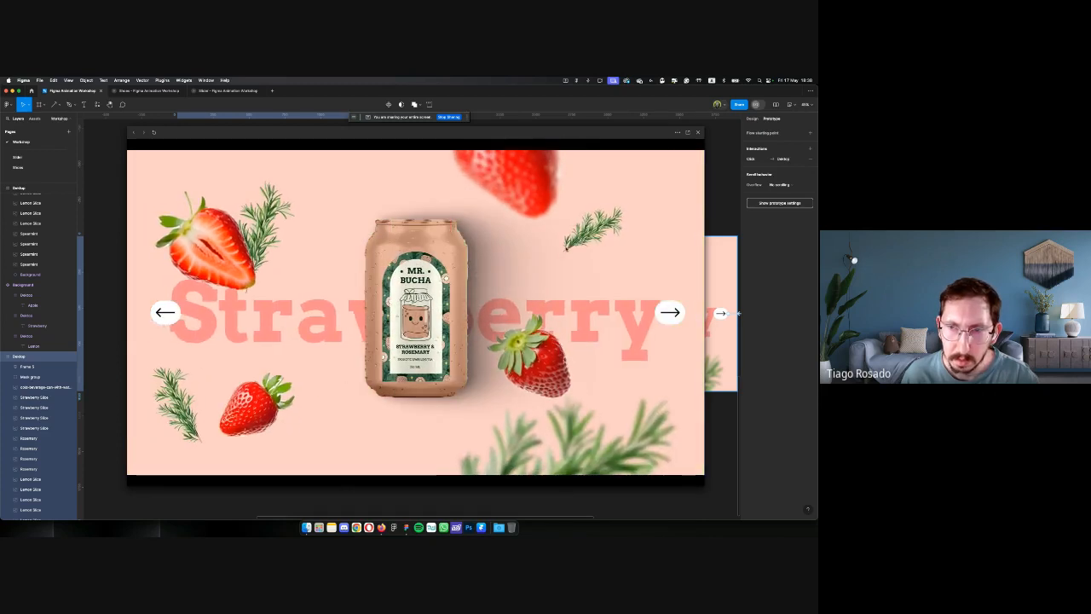
{"action": "left_click", "coordinate": [160, 310]}
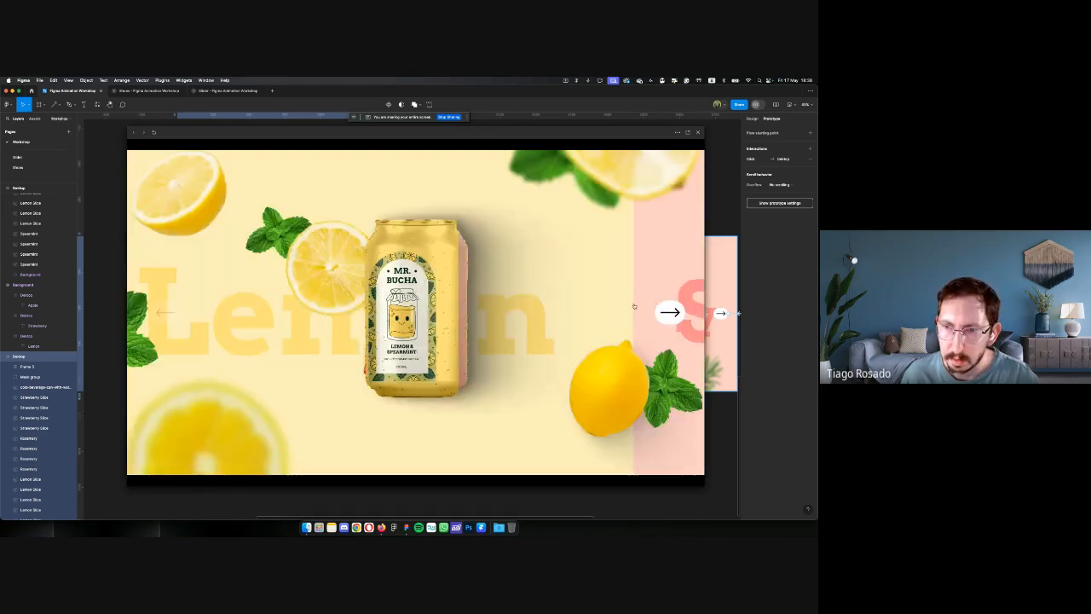
{"action": "left_click", "coordinate": [665, 311]}
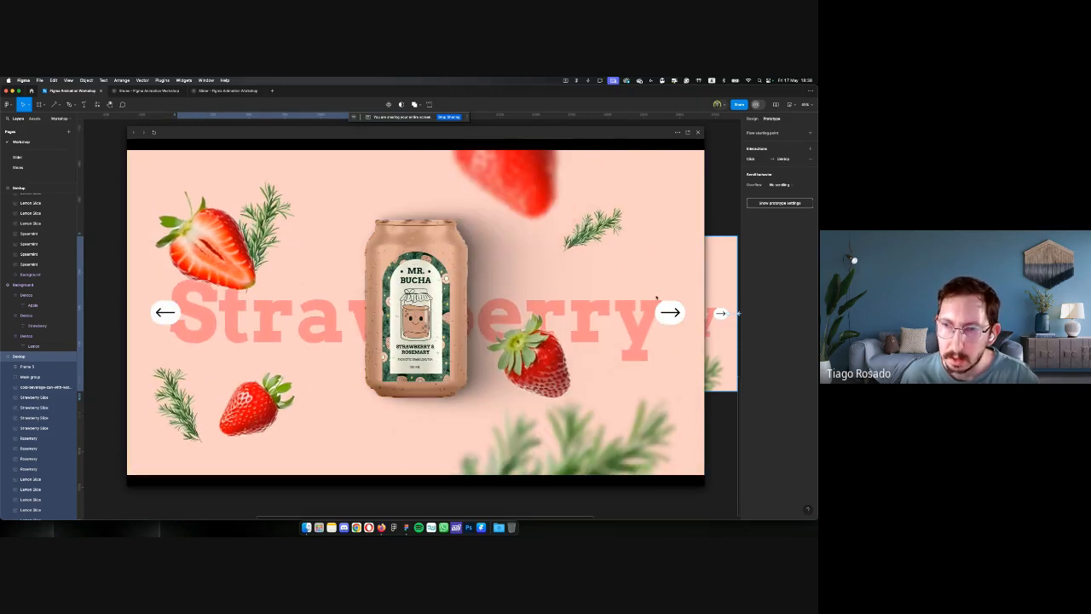
{"action": "left_click", "coordinate": [663, 310]}
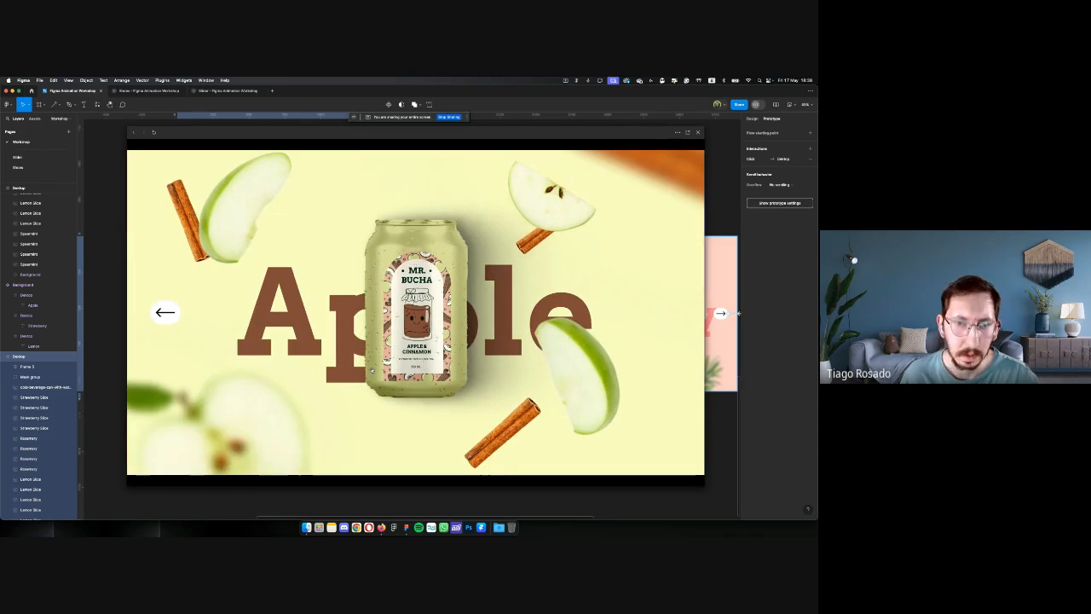
{"action": "left_click", "coordinate": [165, 312]}
{"action": "left_click", "coordinate": [164, 312]}
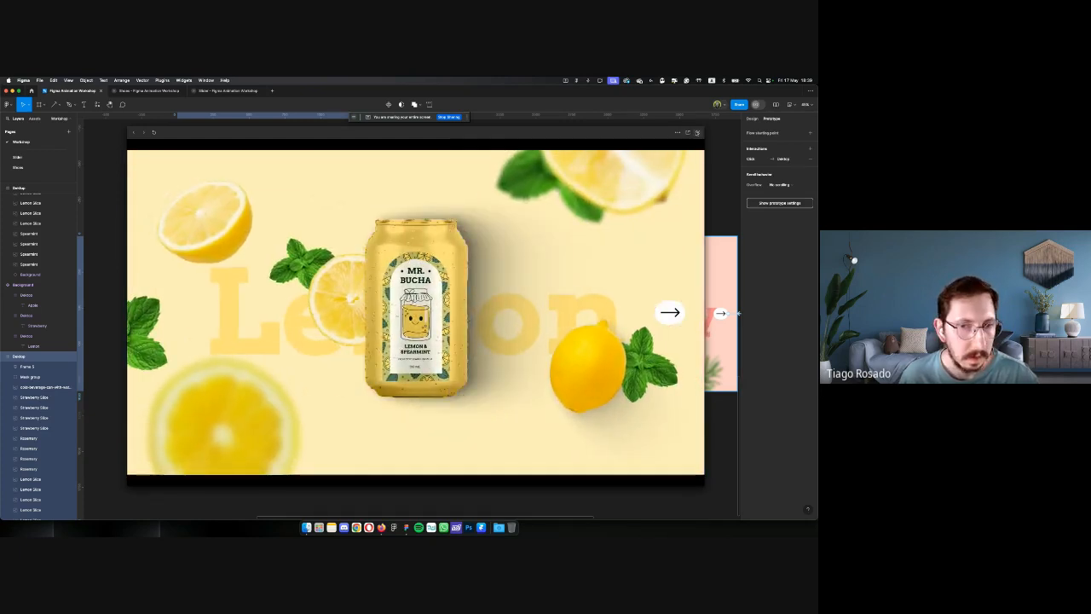
Close the prototype preview, clear the selection and return from prototype to design mode
{"action": "left_click", "coordinate": [698, 132]}
{"action": "left_click", "coordinate": [487, 189]}
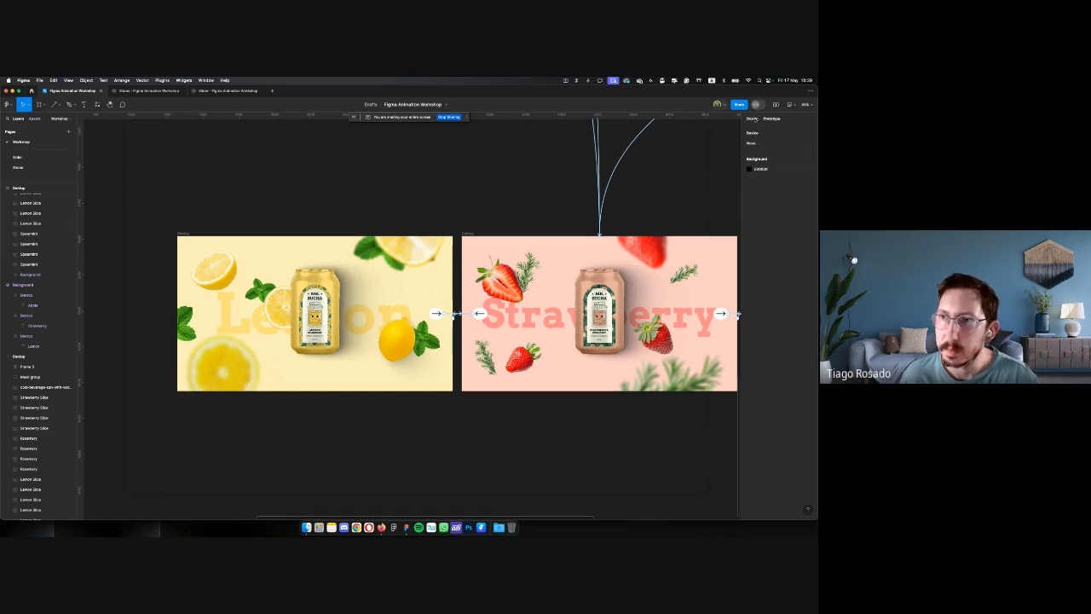
{"action": "key", "text": "shift+e"}
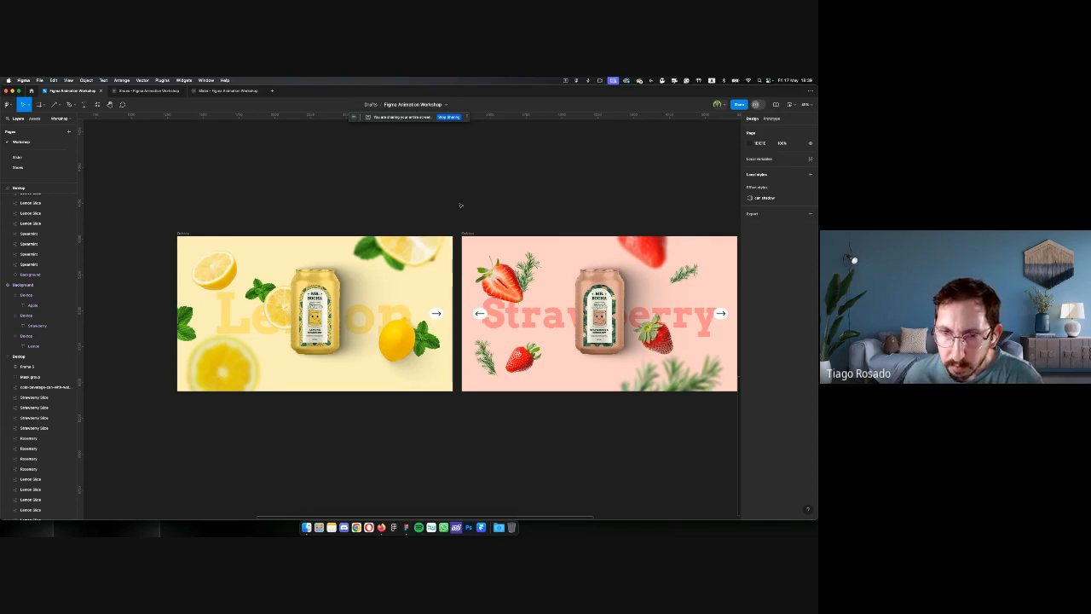
{"action": "scroll", "coordinate": [460, 206], "scroll_direction": "right", "scroll_amount": 2}
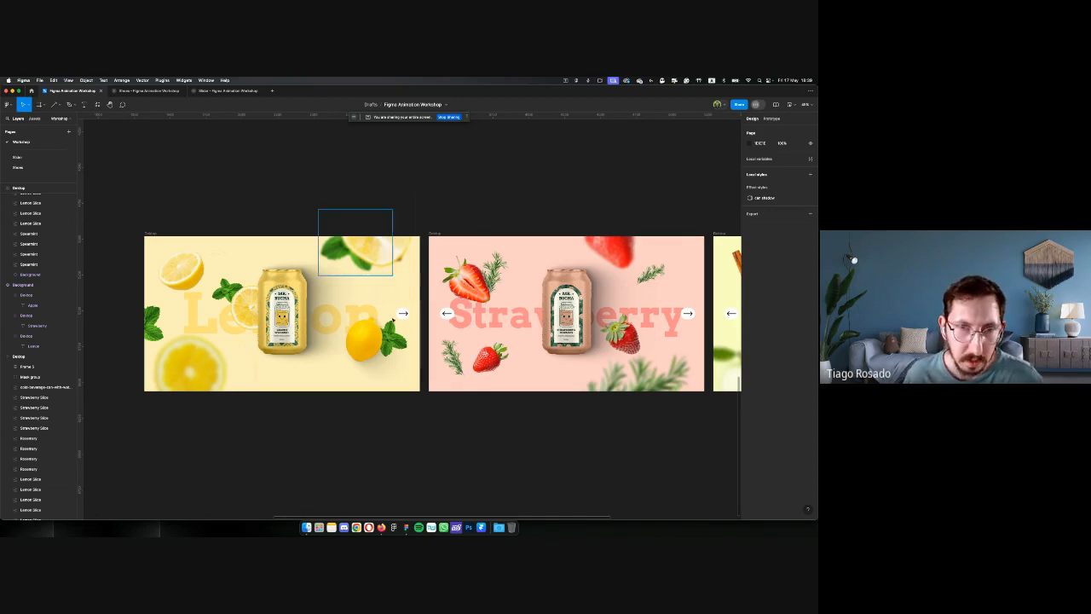
{"action": "left_click", "coordinate": [445, 120]}
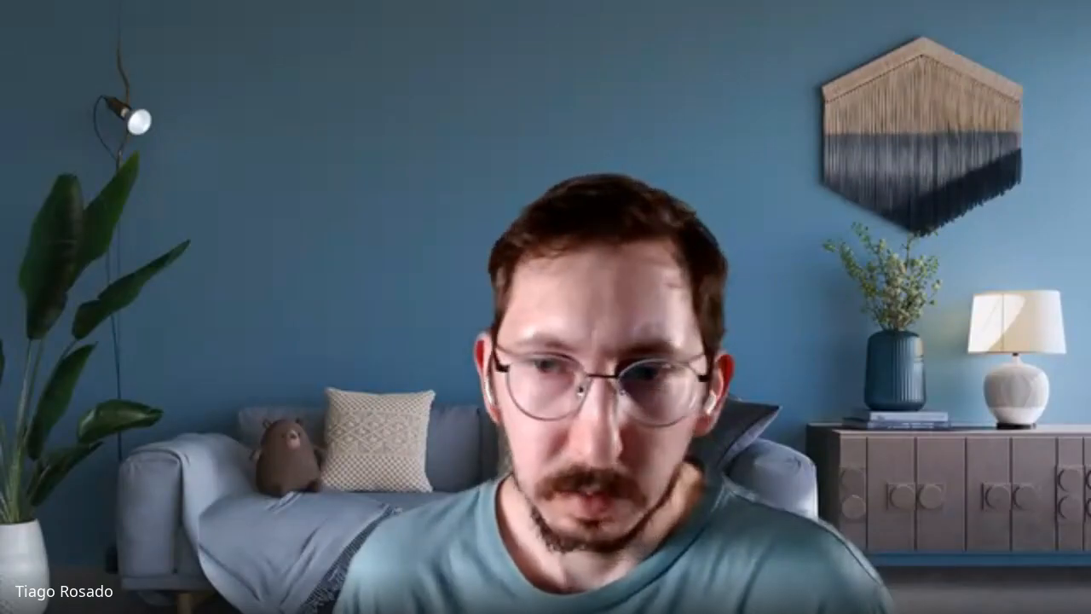